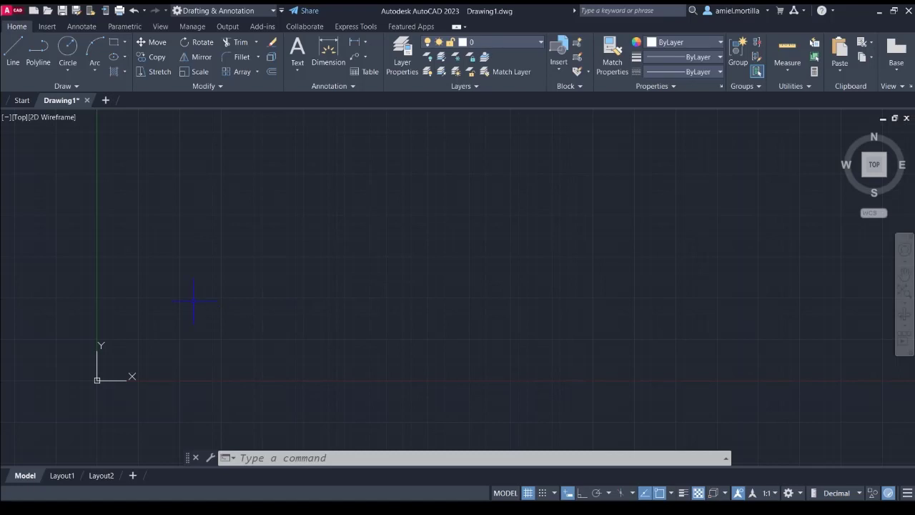
Draw a rectangle 500 wide and 200 high in the empty drawing, up and to the right of the origin
mouse_move(194, 253)
middle_mouse_down()
mouse_move(262, 254)
mouse_move(265, 273)
middle_mouse_up()
scroll(248, 296, "up", 1)
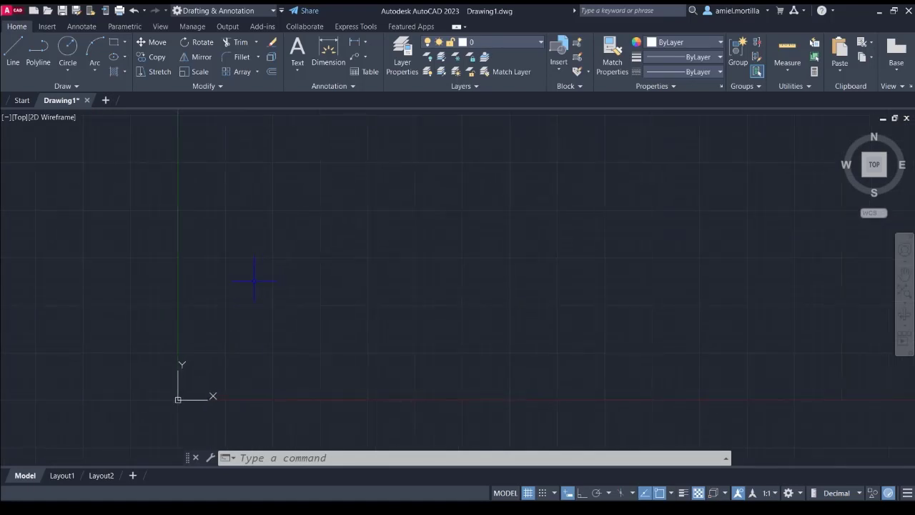
middle_click_drag(272, 266, 241, 279)
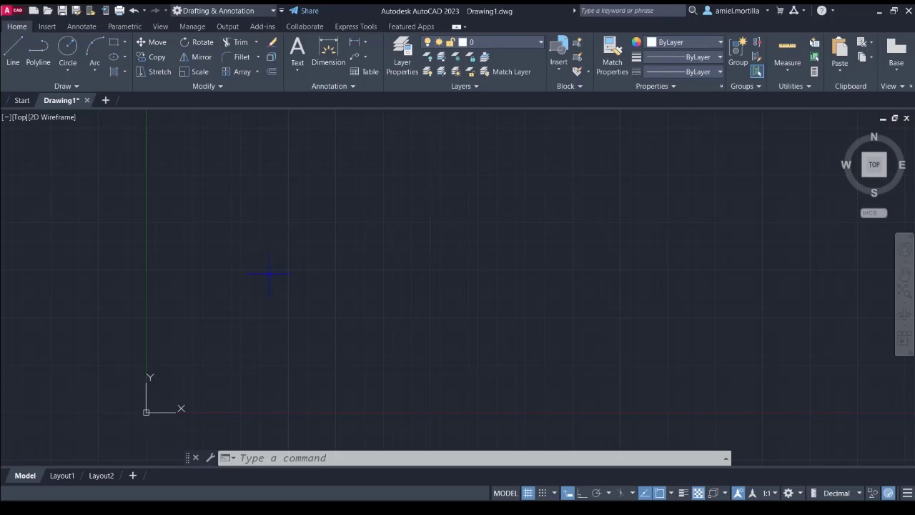
type("re")
key("Return")
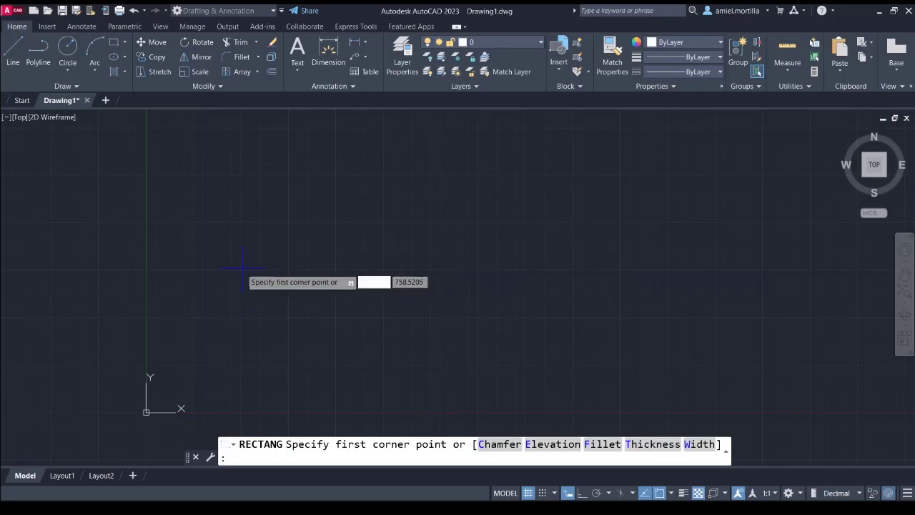
left_click(241, 223)
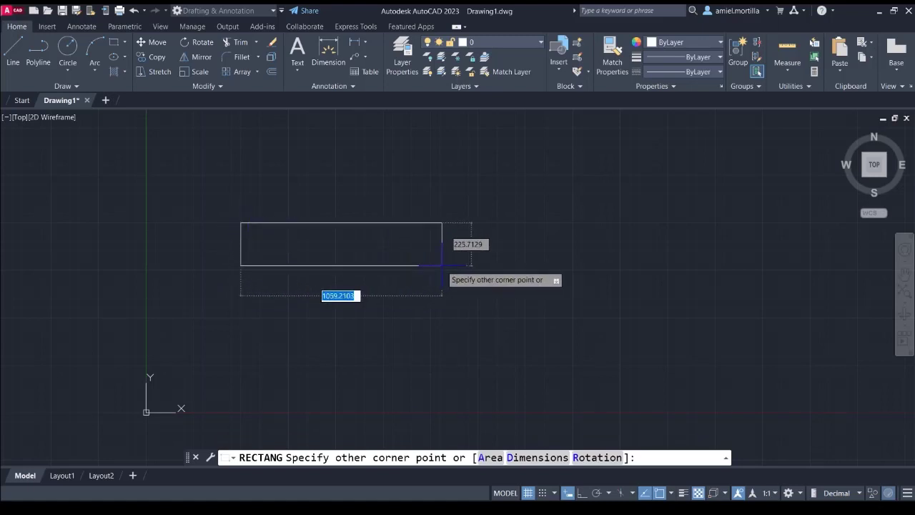
type("@")
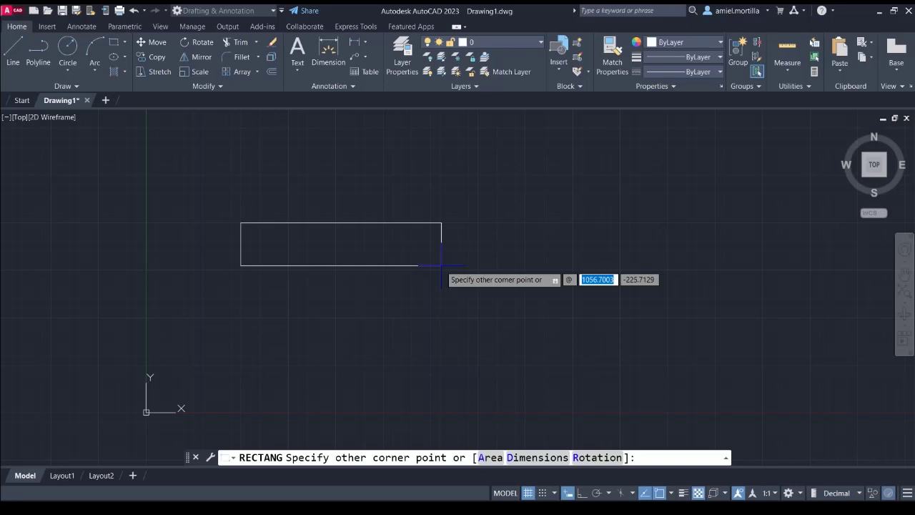
type("500")
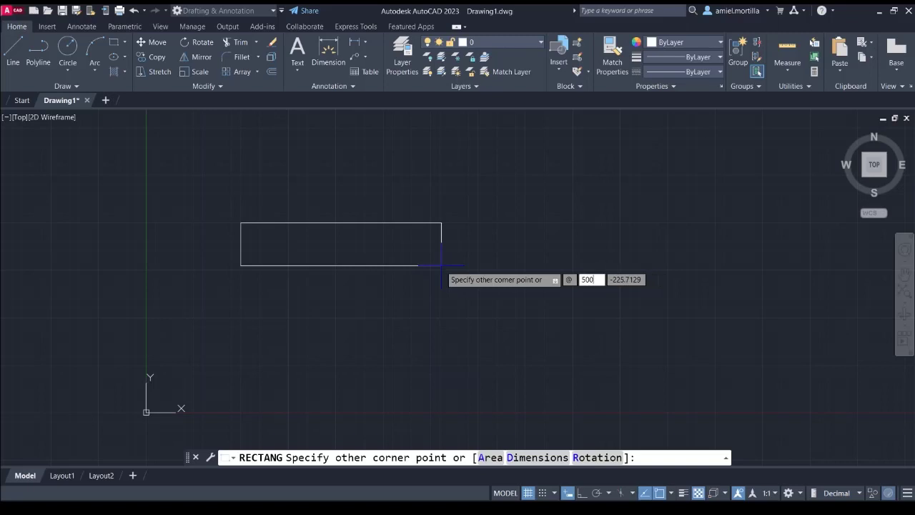
key("Tab")
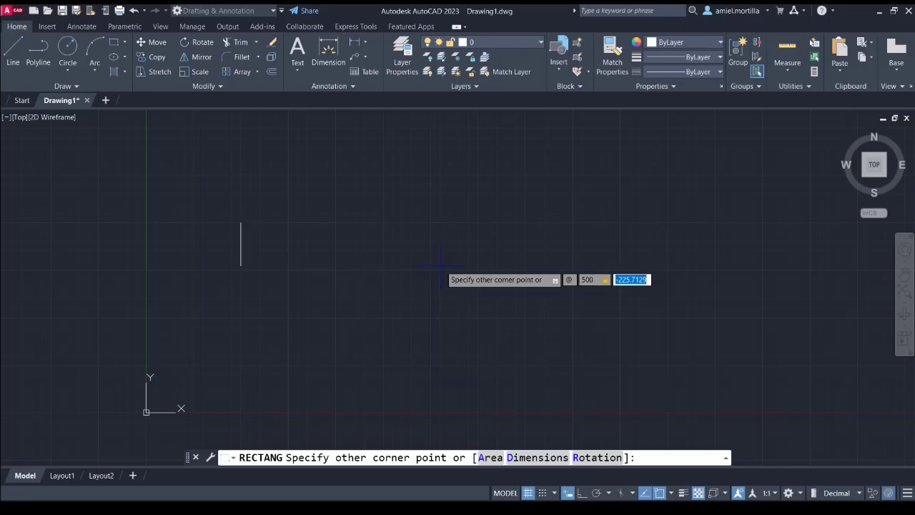
type("200")
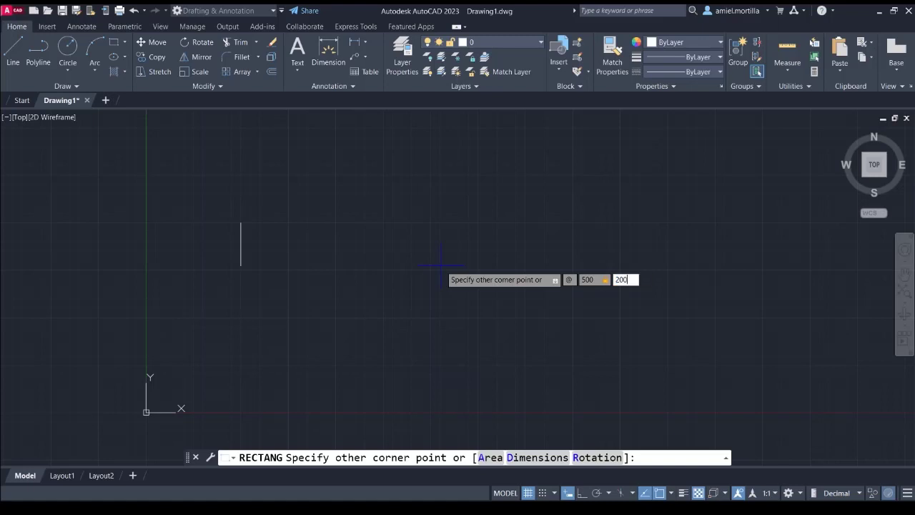
key("Return")
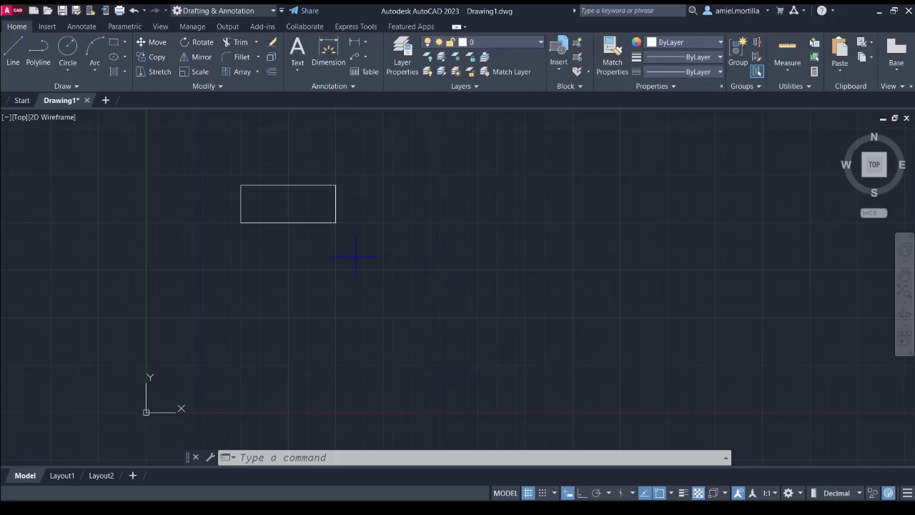
type("l")
key("Return")
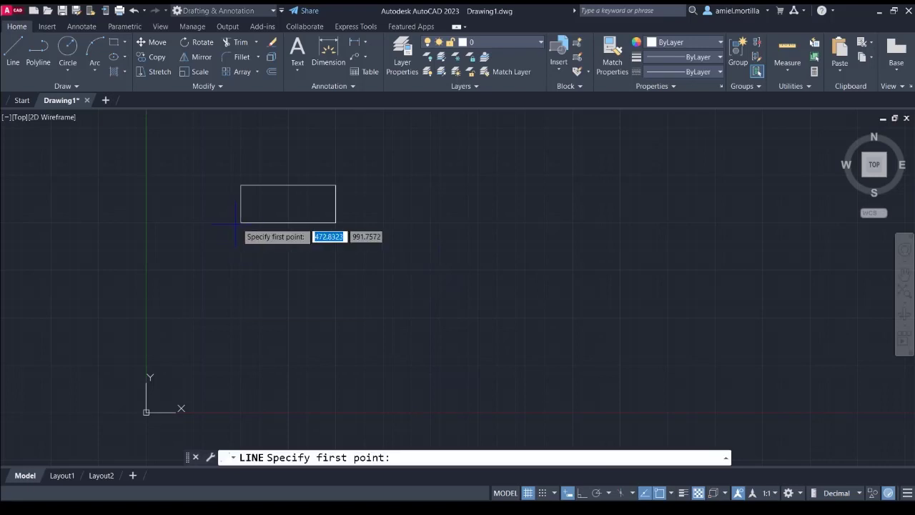
left_click(232, 226)
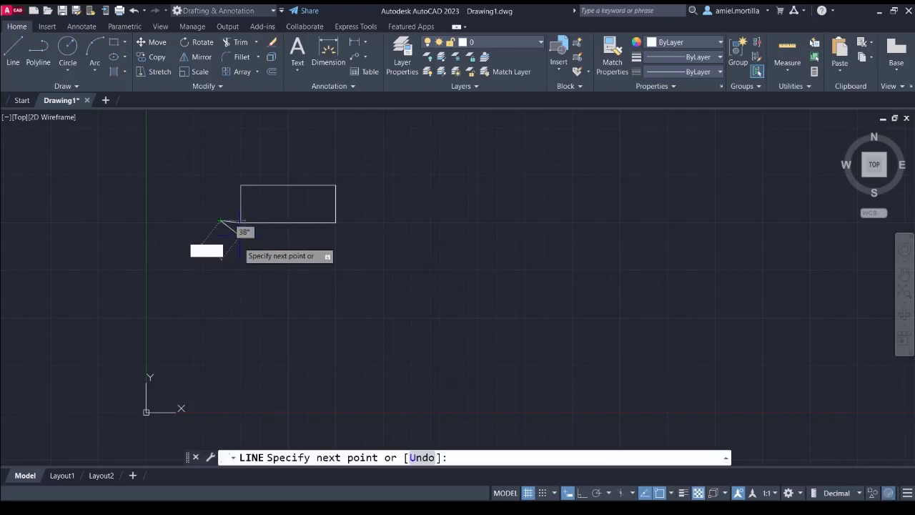
key("Escape")
left_click(234, 212)
left_click(225, 239)
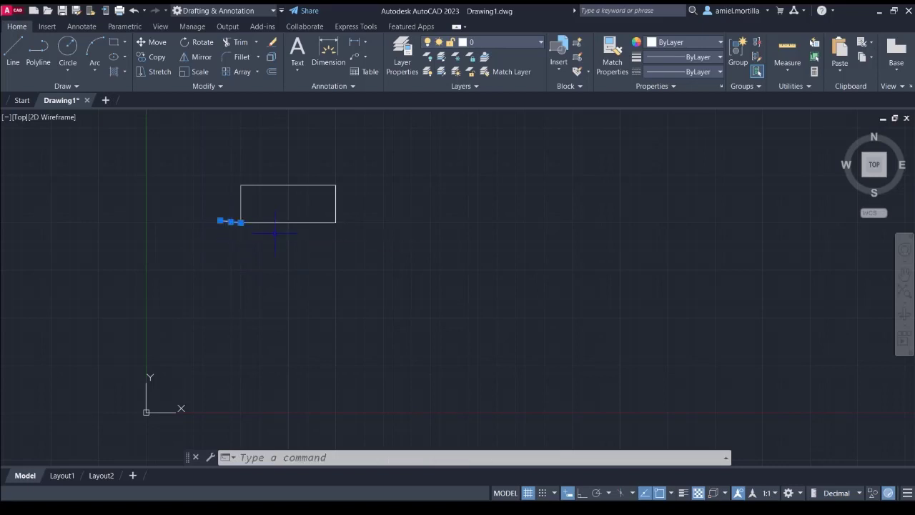
key("Delete")
Try a linear dimension between the two lower corners of the rectangle at the current dimension scale
scroll(220, 220, "up", 3)
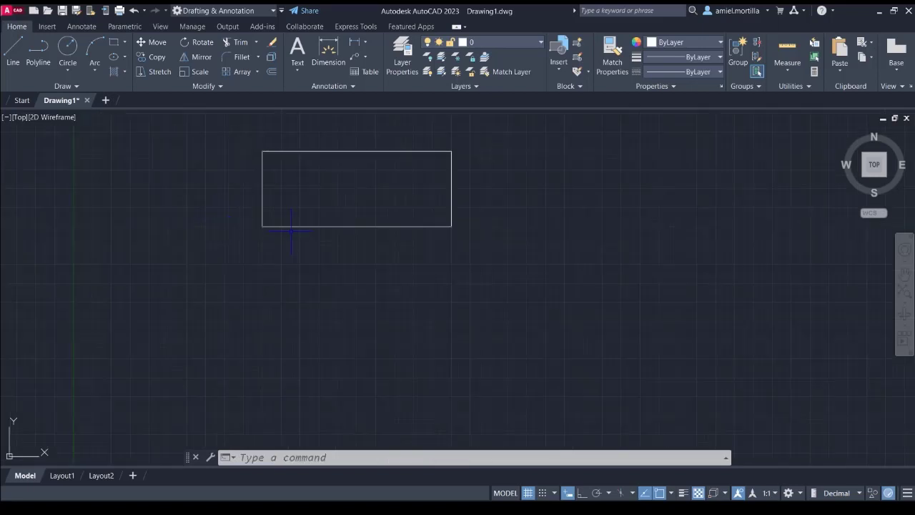
scroll(291, 230, "up", 2)
middle_click_drag(248, 206, 329, 317)
scroll(329, 317, "down", 1)
scroll(322, 333, "up", 2)
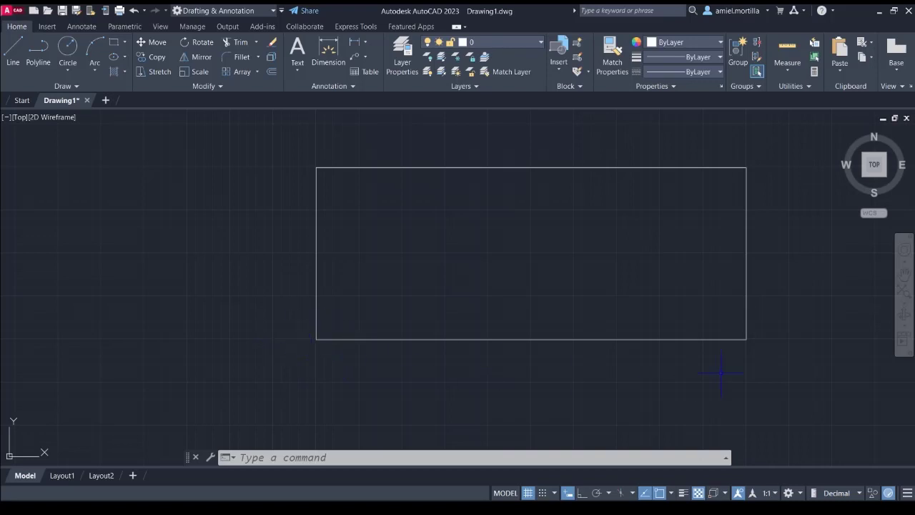
type("a")
key("Return")
left_click(316, 339)
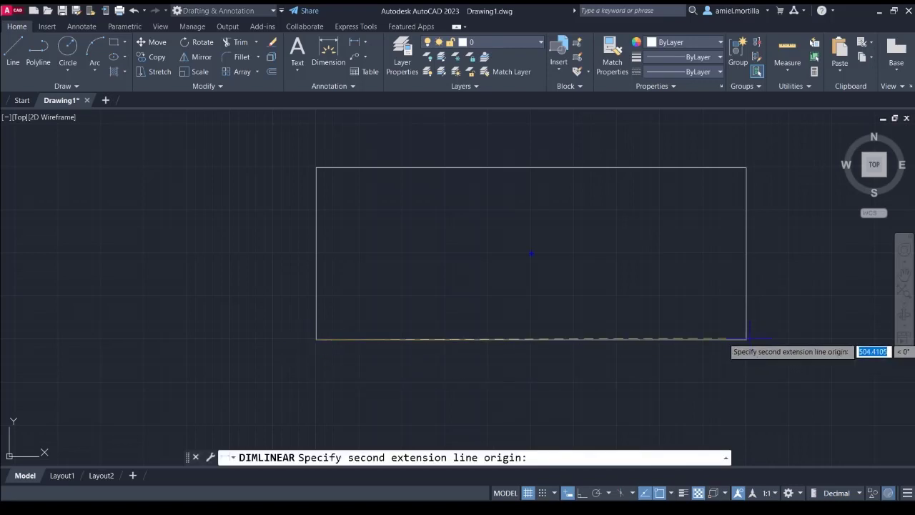
left_click(746, 339)
key("Escape")
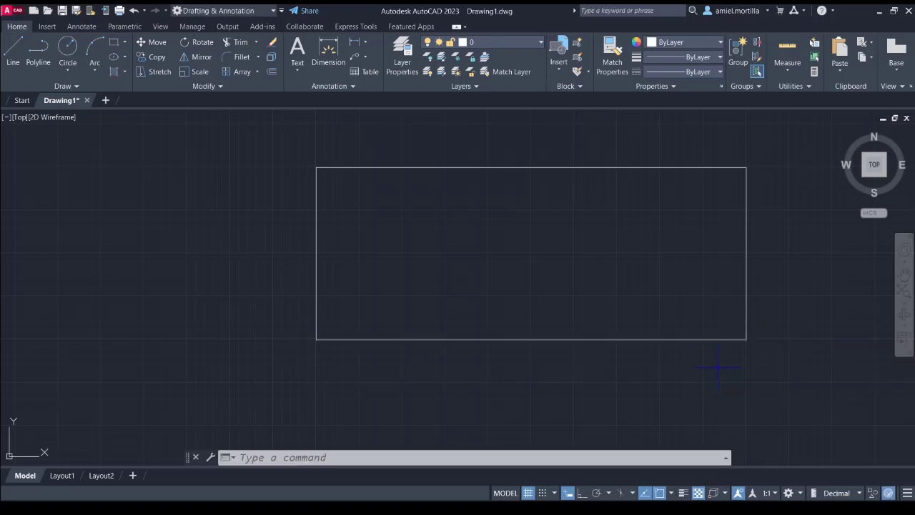
Set the overall dimension scale (DIMSCALE) to 20
type("dimscale")
key("Return")
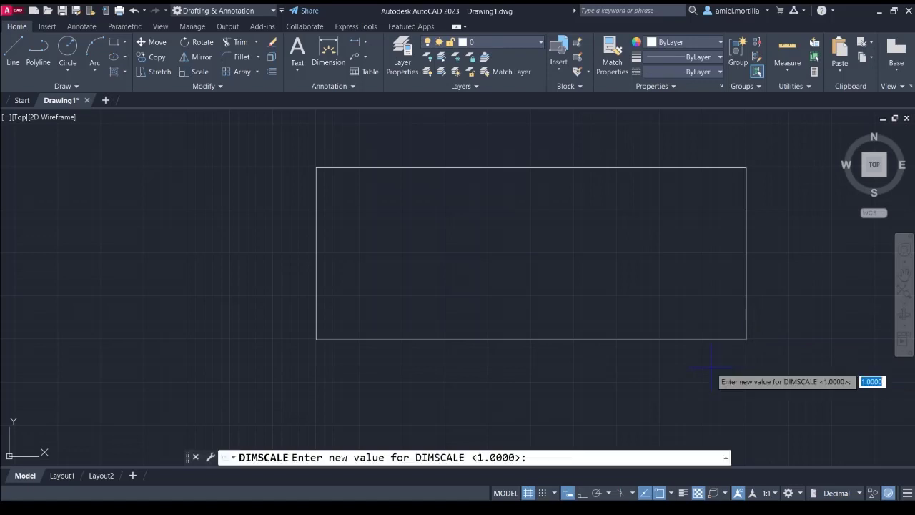
type("20")
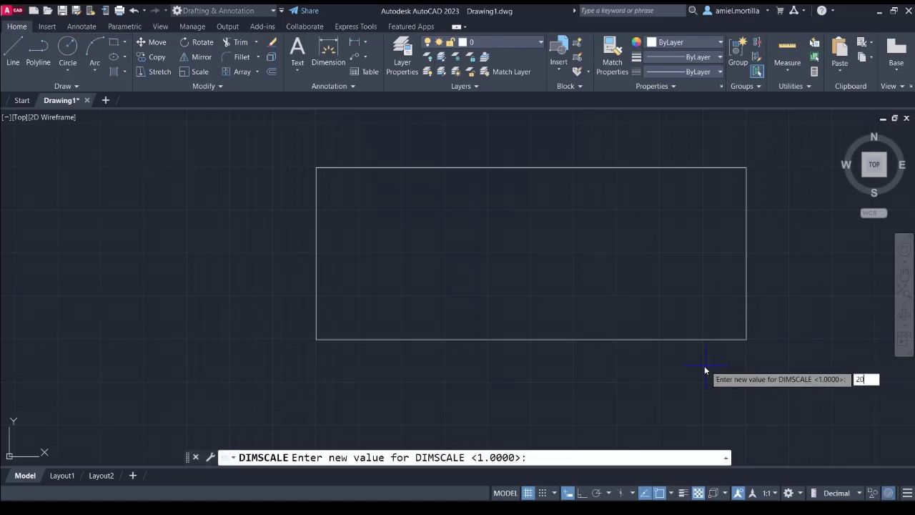
key("Return")
Try out a linear dimension below the rectangle's bottom edge to check its text and arrow size, without placing it
type("d")
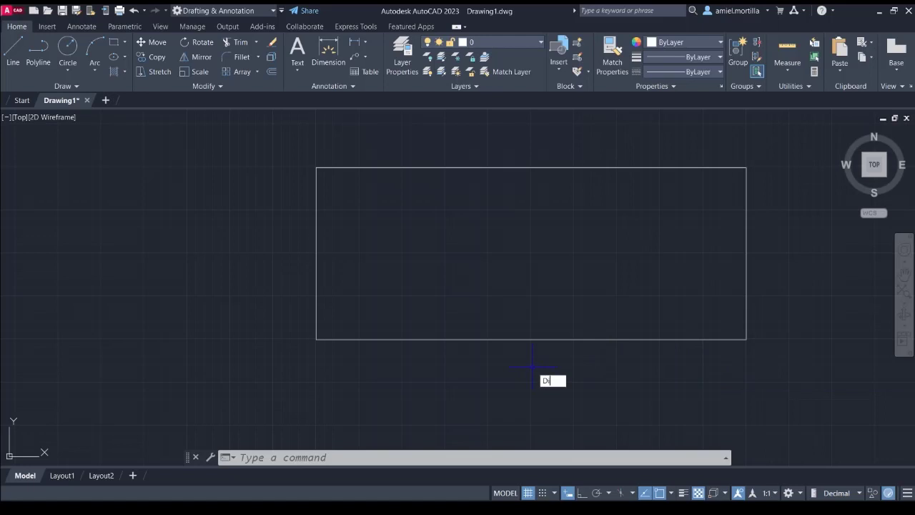
type("li")
key("Return")
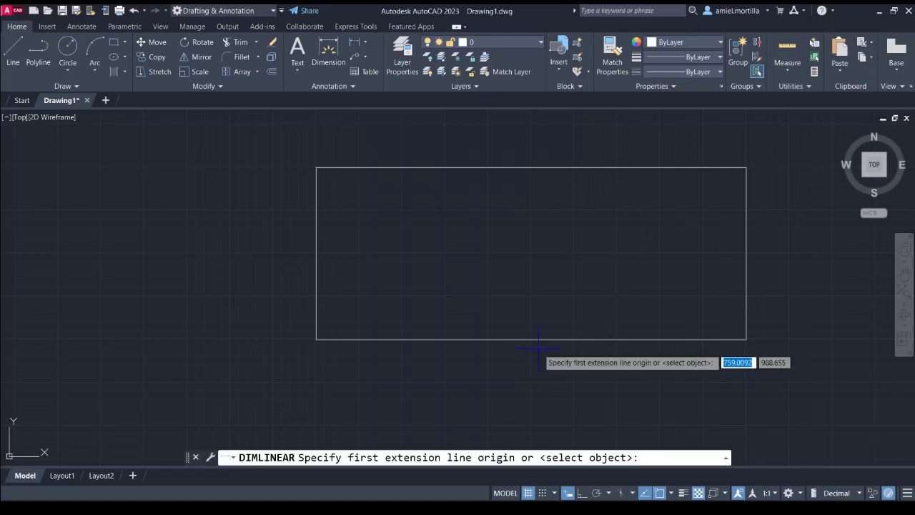
left_click(325, 339)
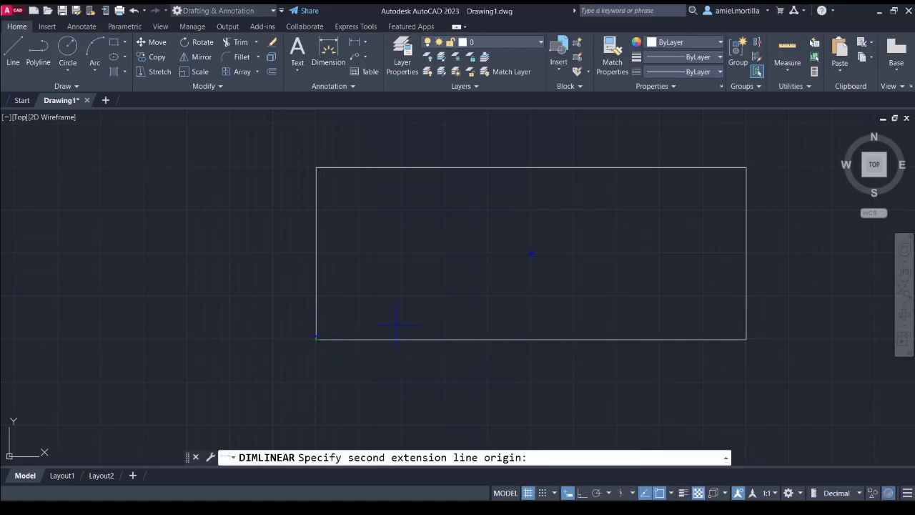
left_click(745, 339)
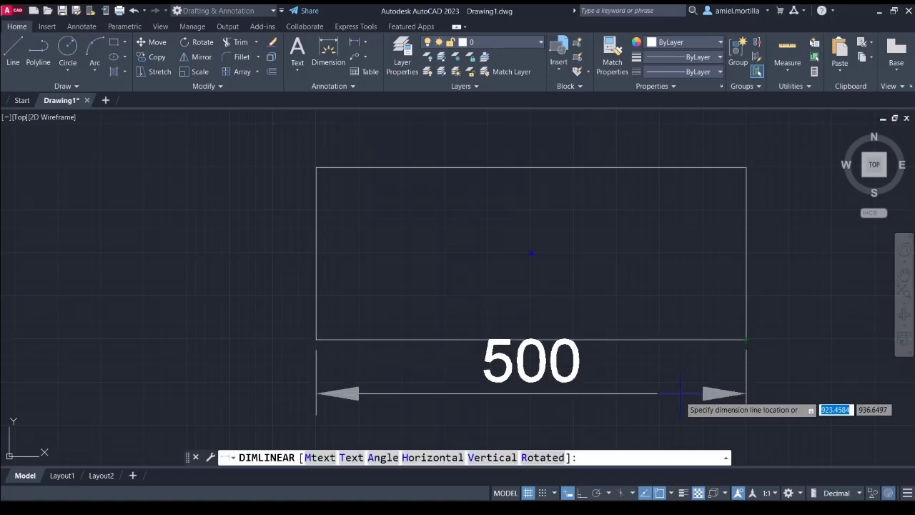
scroll(656, 378, "down", 1)
middle_click_drag(656, 378, 660, 345)
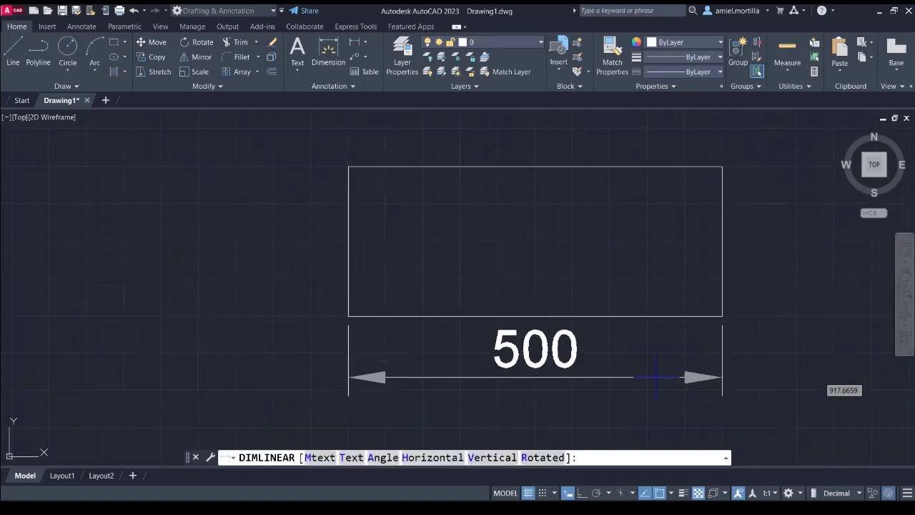
key("Escape")
Lower the overall dimension scale (DIMSCALE) so that dimension text and arrowheads are smaller
type("dimscale")
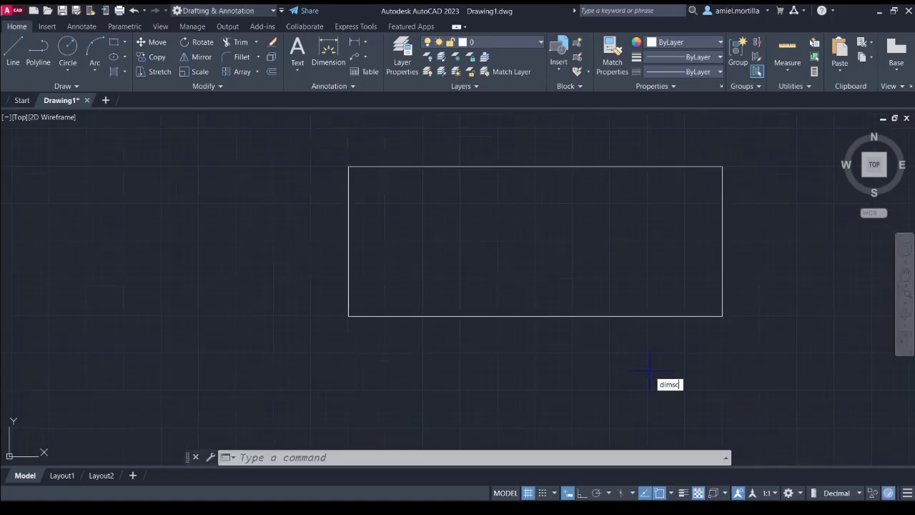
key("Return")
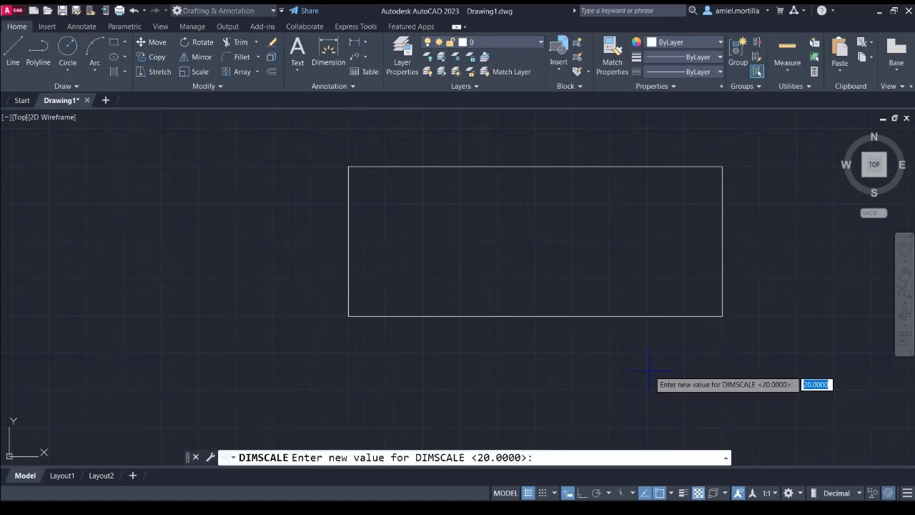
key("Return")
Add a horizontal linear dimension to the rectangle's bottom edge, placed below the rectangle
type("dli")
key("Return")
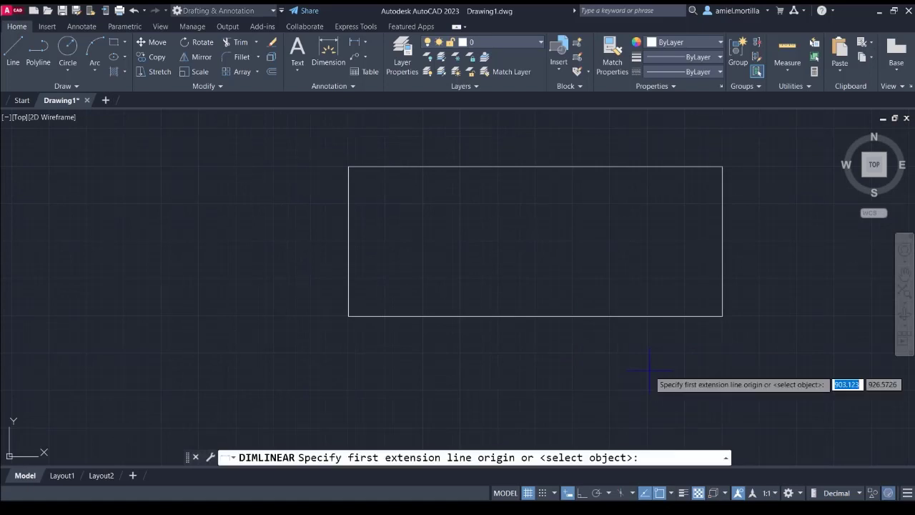
left_click(348, 315)
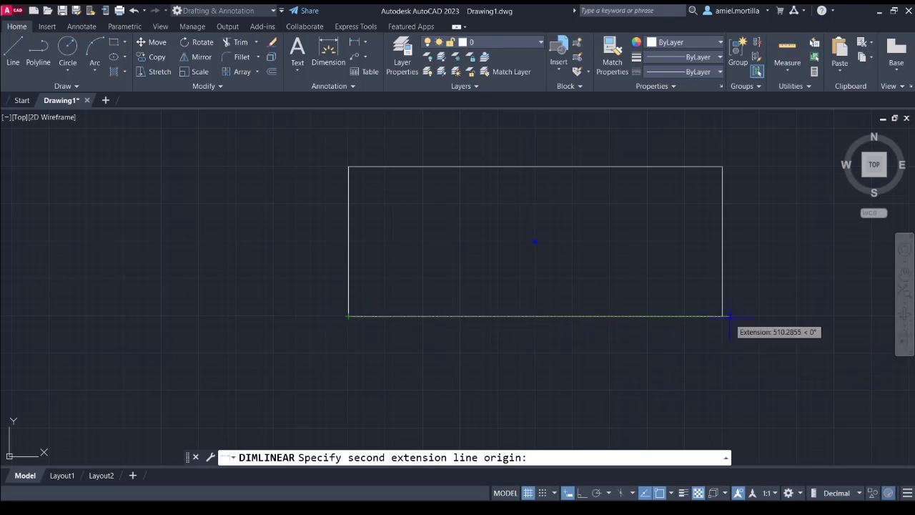
left_click(722, 316)
left_click(672, 374)
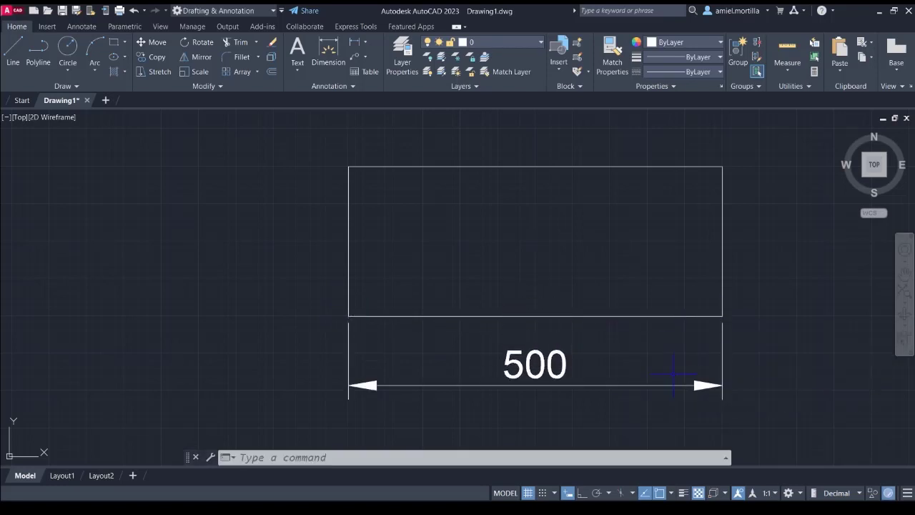
Add a vertical linear dimension to the rectangle's left edge, placed outside the rectangle
key("Return")
left_click(348, 315)
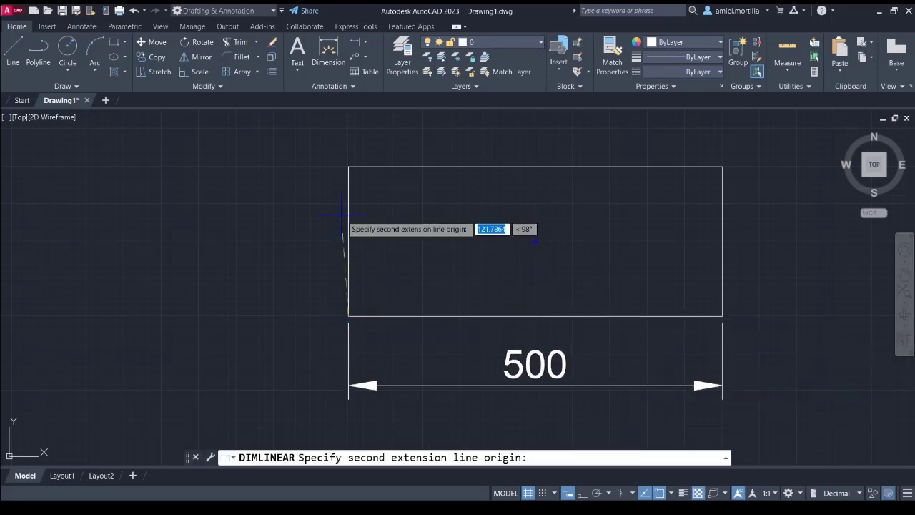
left_click(348, 167)
left_click(292, 262)
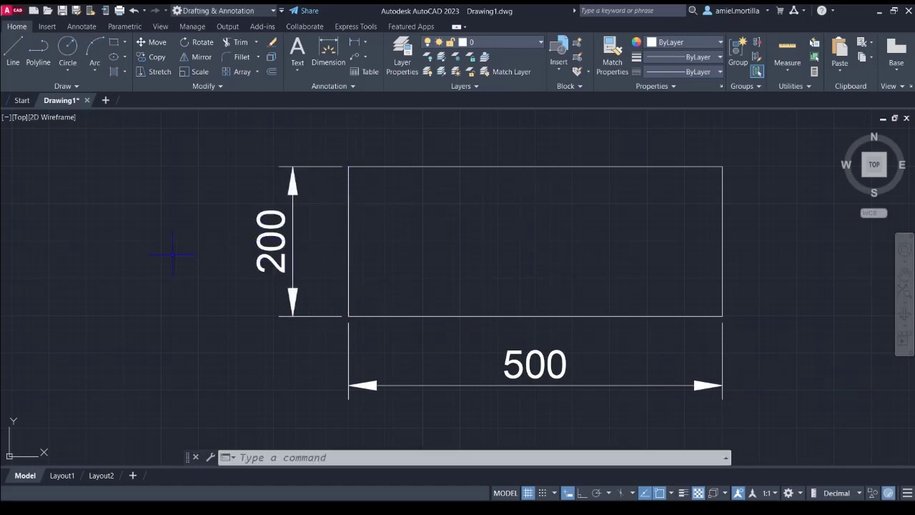
Draw a second rectangle above the dimensioned one, 500 wide and -200 high (downward from its first corner)
middle_click_drag(317, 236, 303, 254)
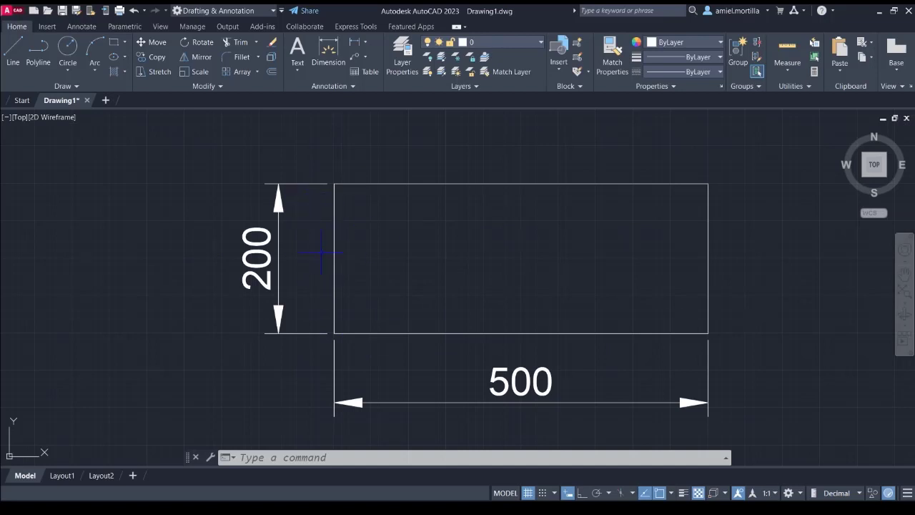
middle_click_drag(322, 256, 322, 213)
scroll(406, 282, "down", 1)
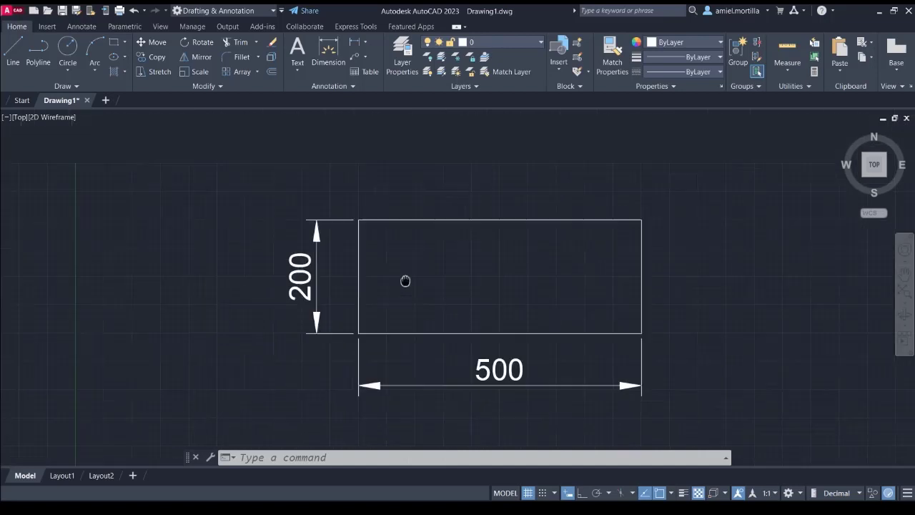
middle_click_drag(347, 180, 351, 235)
scroll(348, 204, "down", 1)
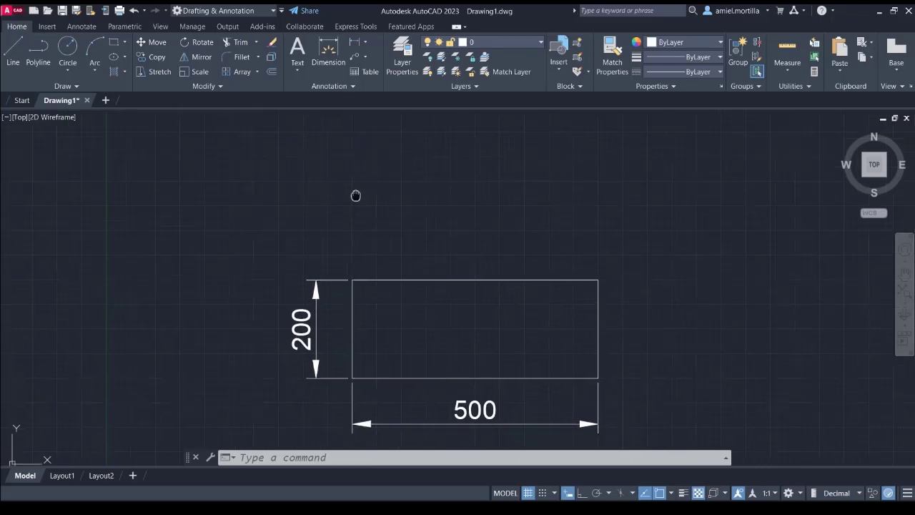
middle_click_drag(358, 196, 357, 214)
type("rec")
key("Return")
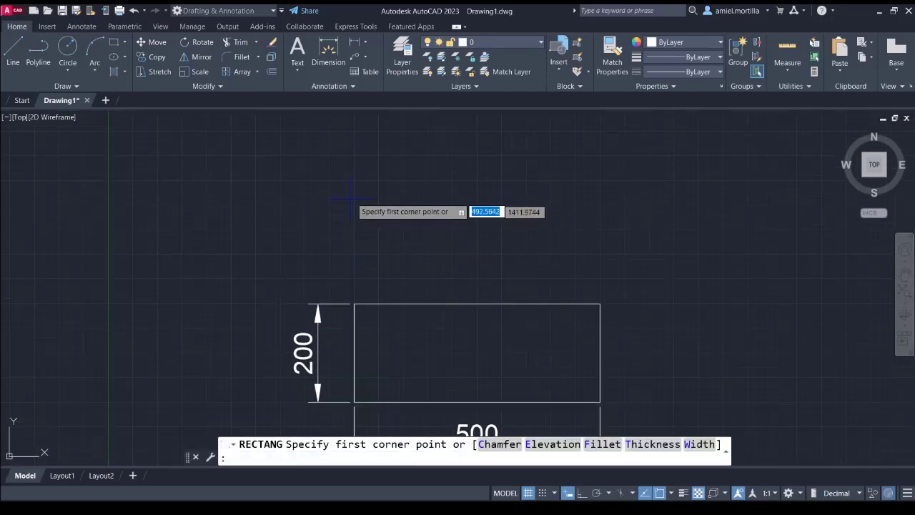
left_click(357, 221)
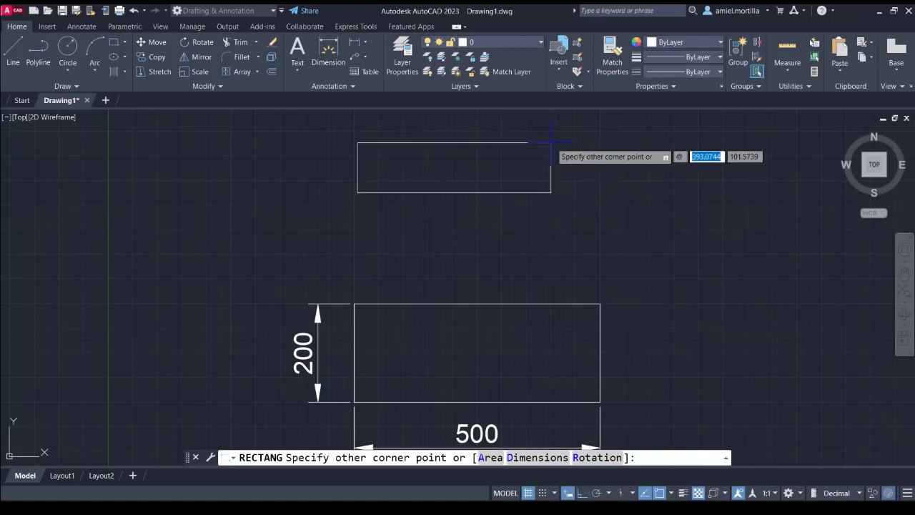
type("500")
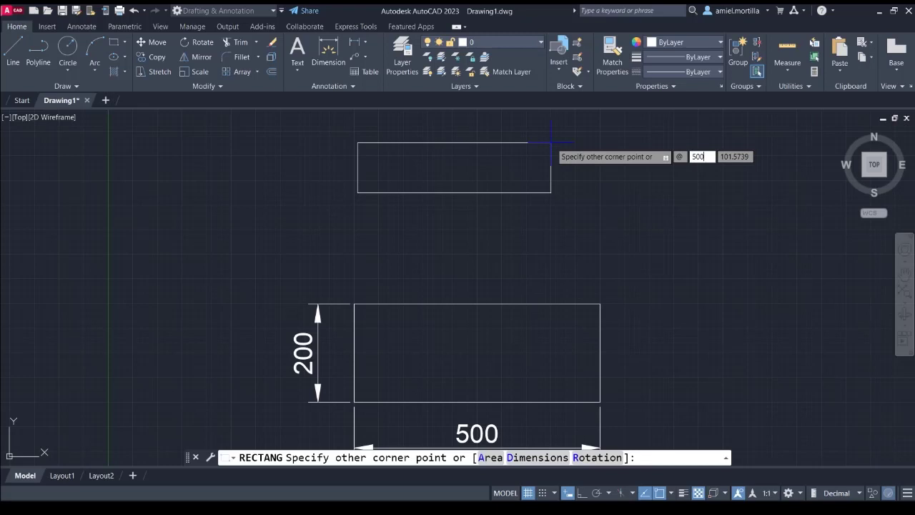
key("Tab")
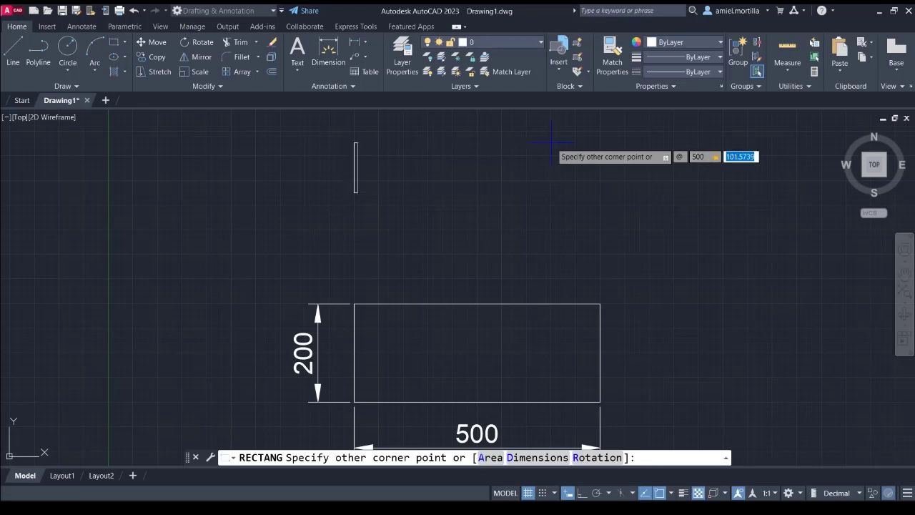
type("-200")
key("Return")
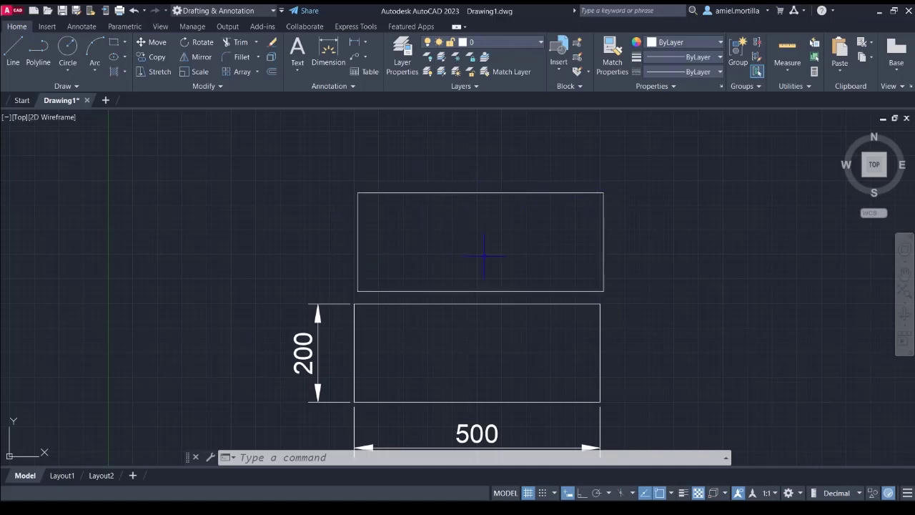
Delete the undimensioned upper rectangle
left_click(529, 193)
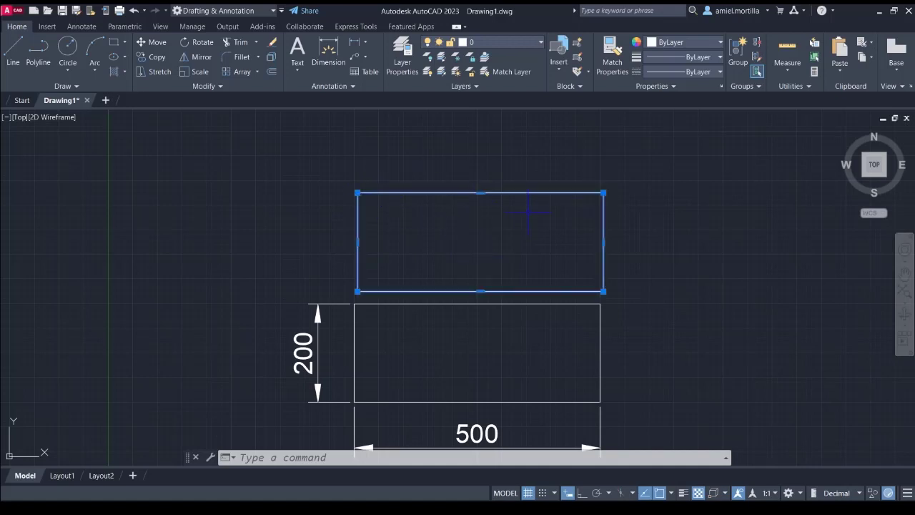
left_click(603, 242)
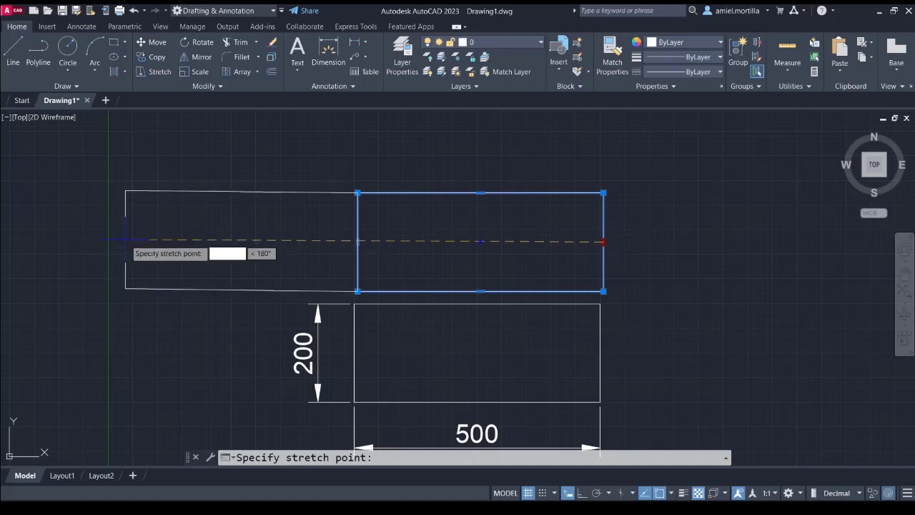
key("Escape")
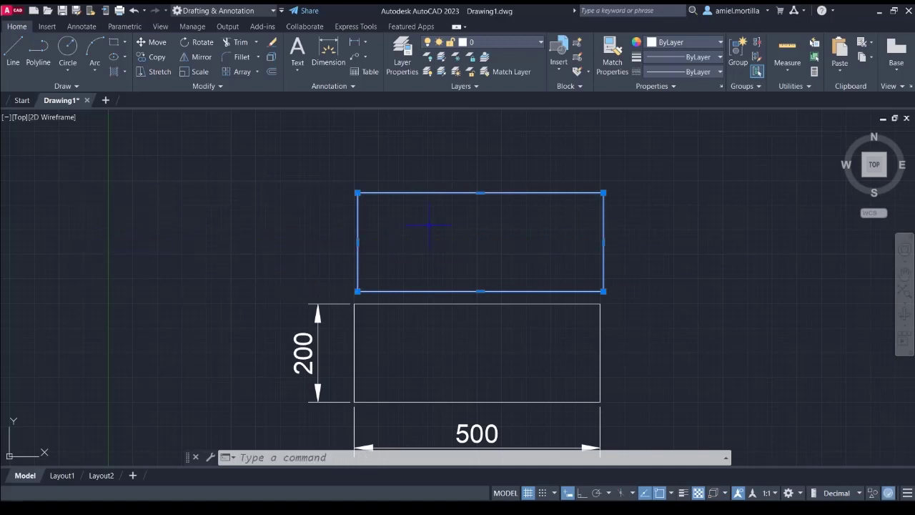
key("Delete")
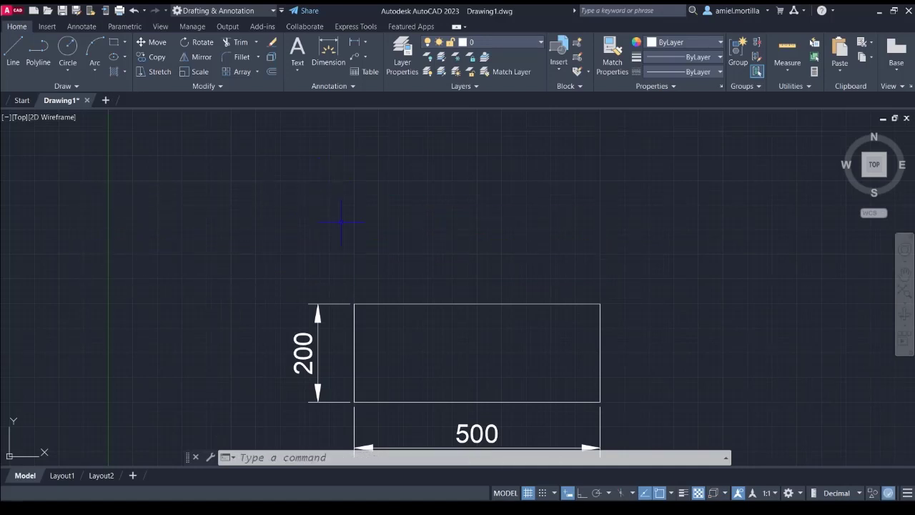
Delete the vertical and horizontal dimensions of the rectangle, leaving the rectangle itself unselected
scroll(341, 222, "down", 1)
middle_click_drag(354, 218, 390, 164)
left_click(300, 207)
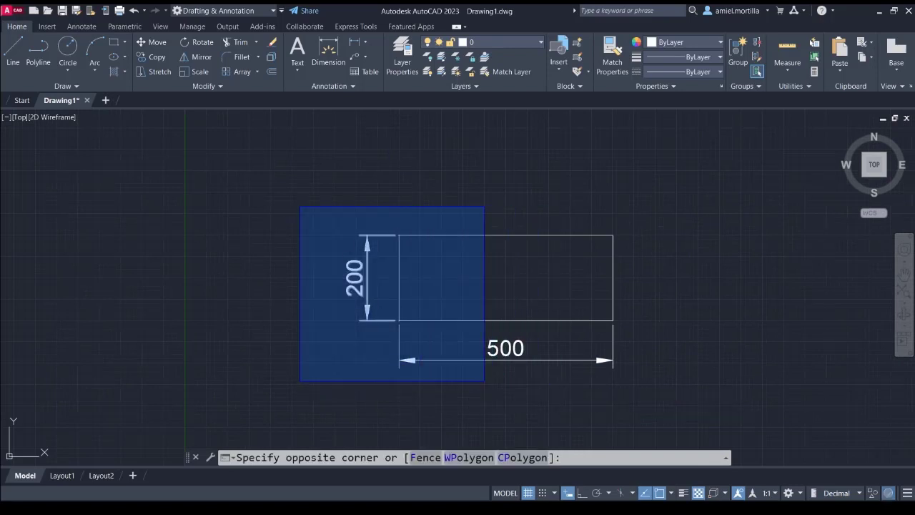
left_click(484, 380)
left_click(298, 308)
left_click(698, 383)
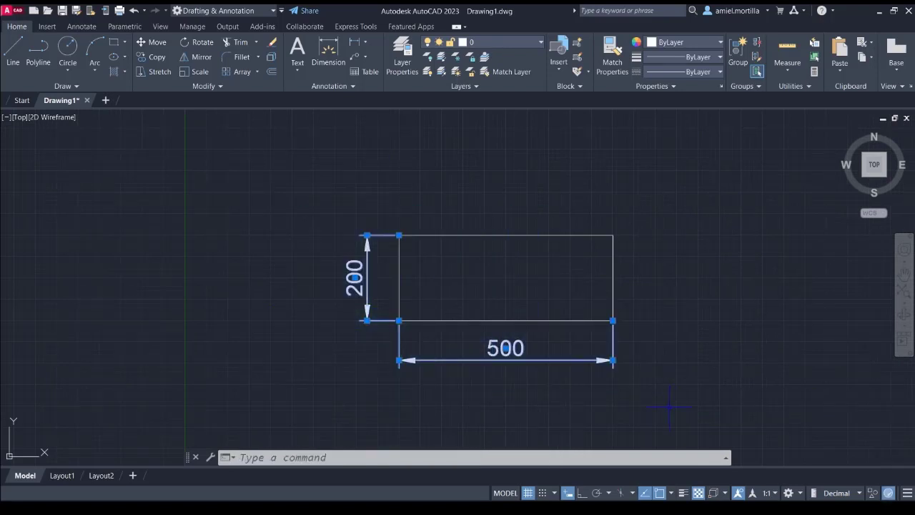
key("Delete")
left_click(465, 355)
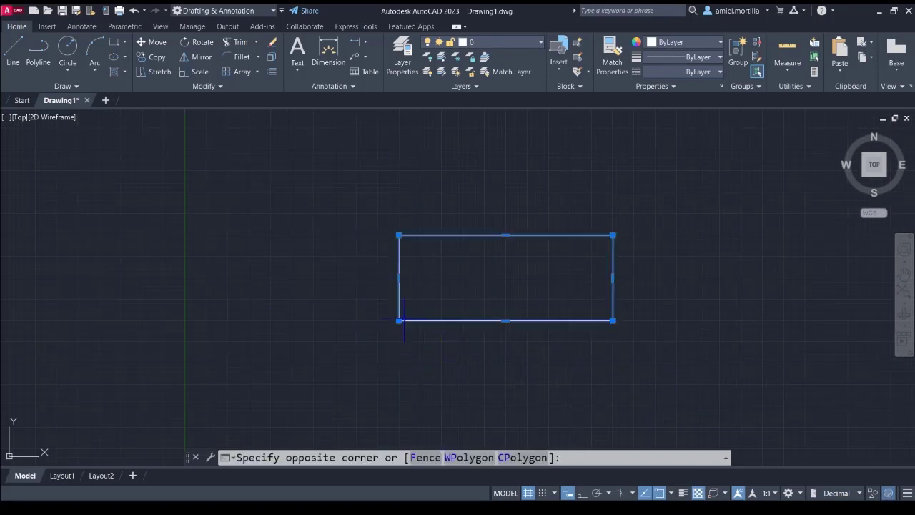
left_click(386, 320)
key("Escape")
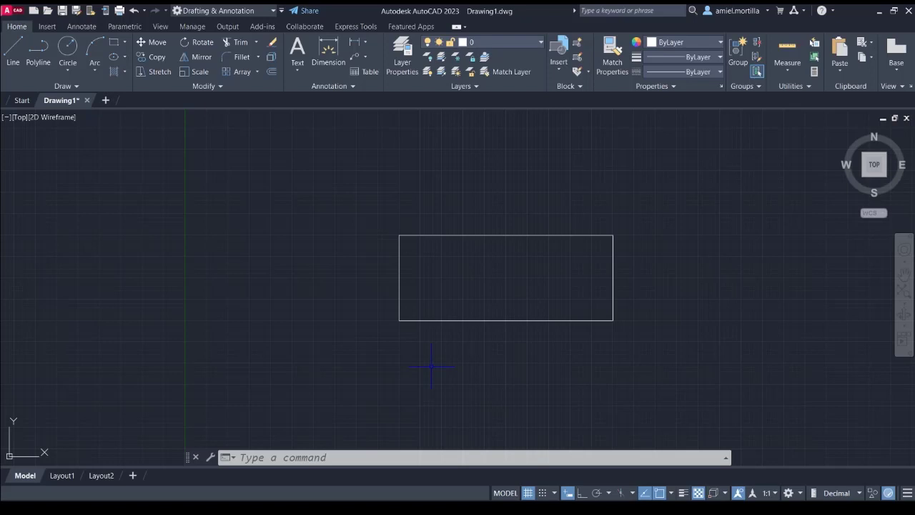
Draw an ellipse from the midpoint of the rectangle's bottom edge with Ortho on, first axis 550 at 270°, distance to other axis 200
type("EL")
key("Return")
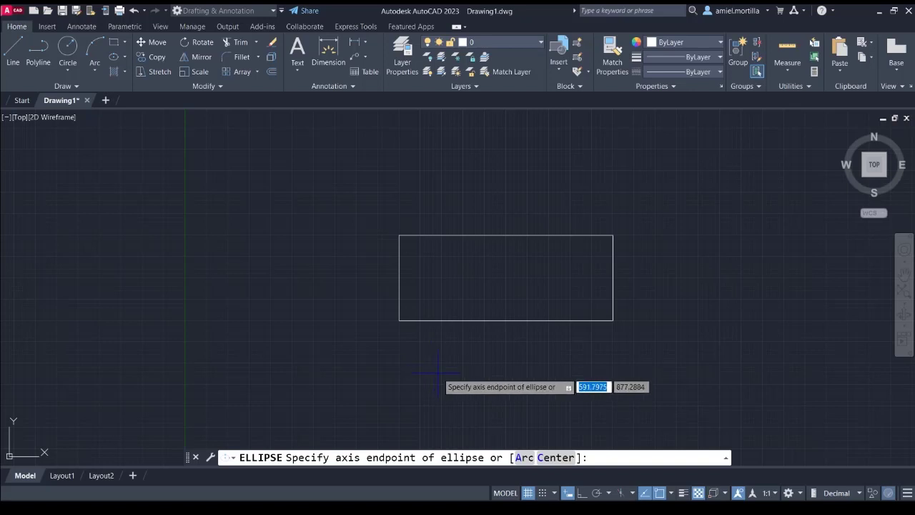
left_click(506, 320)
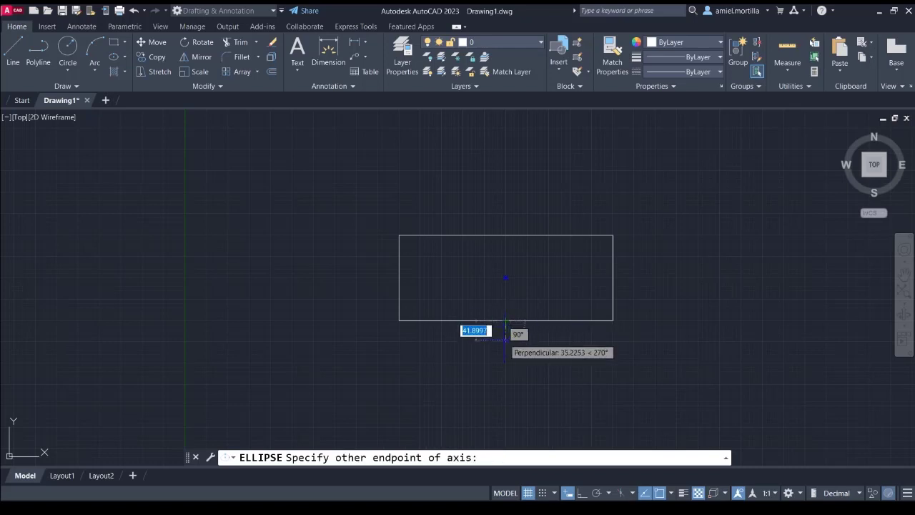
scroll(528, 374, "down", 1)
middle_click_drag(528, 374, 536, 296)
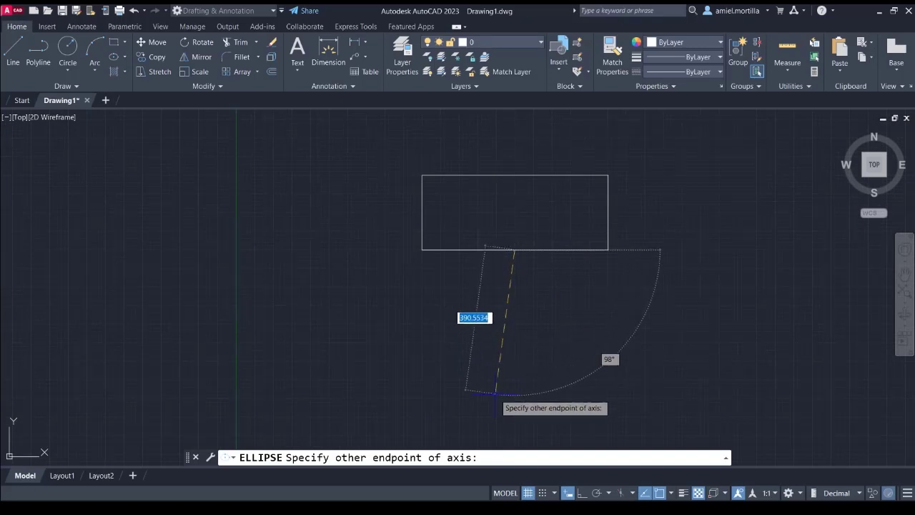
key("F8")
scroll(519, 357, "down", 1)
middle_click_drag(519, 358, 518, 325)
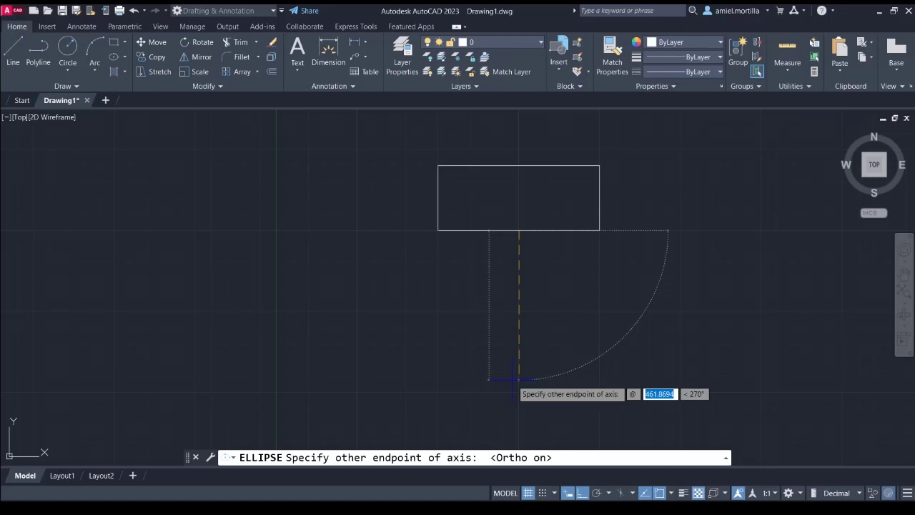
type("550")
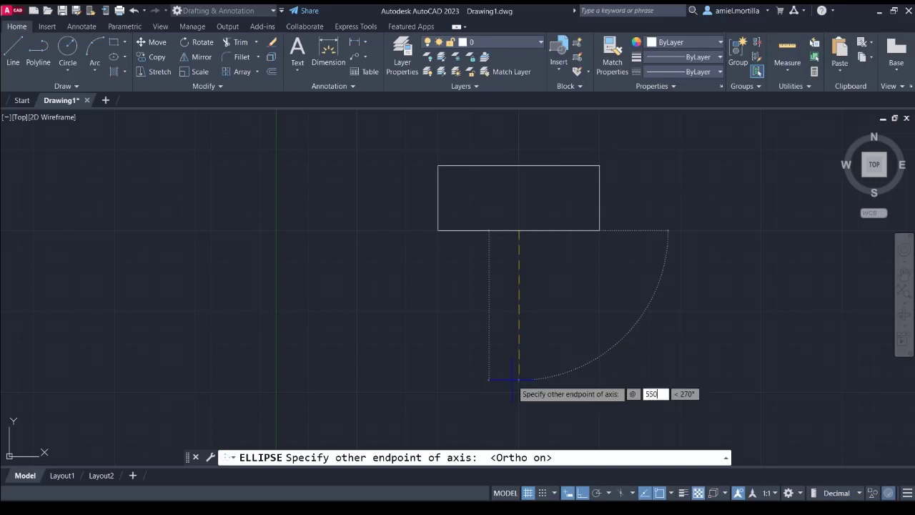
key("Tab")
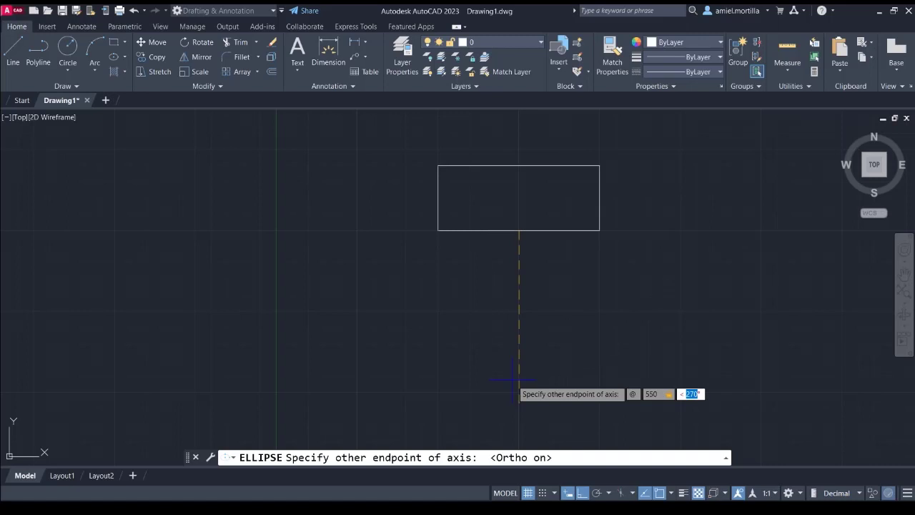
type("270")
key("Return")
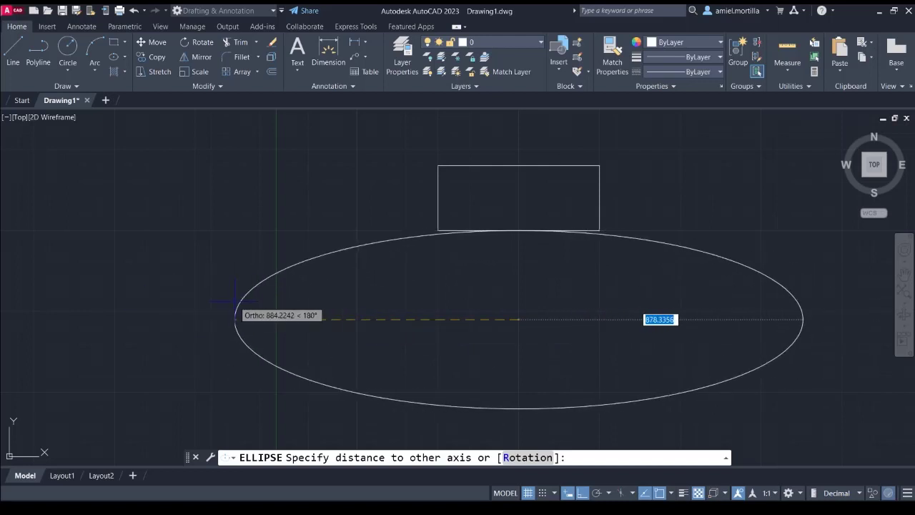
type("200")
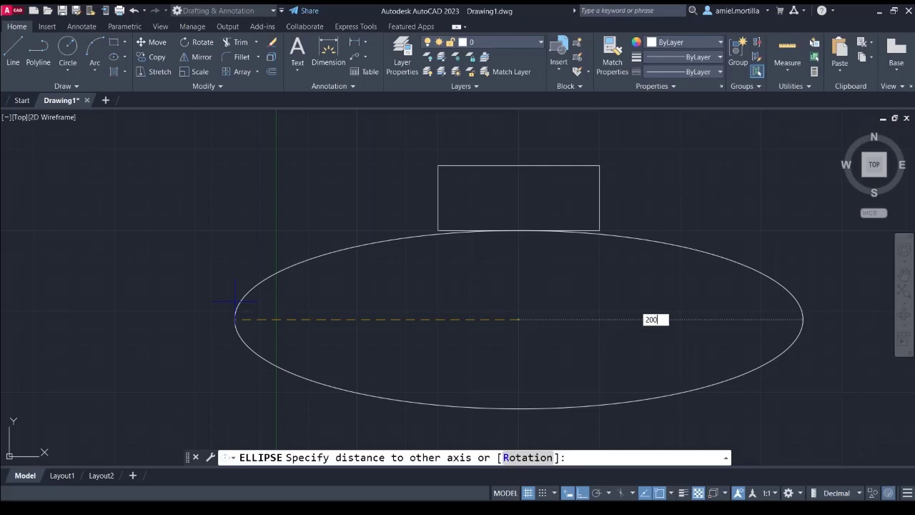
key("Return")
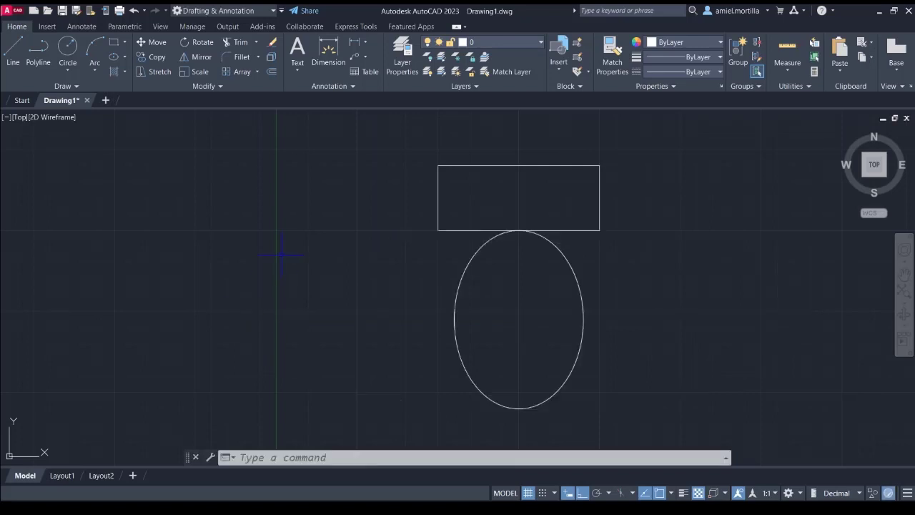
Draw a single line 200 long at 45° in the empty area to the right of the ellipse
middle_click_drag(281, 254, 274, 243)
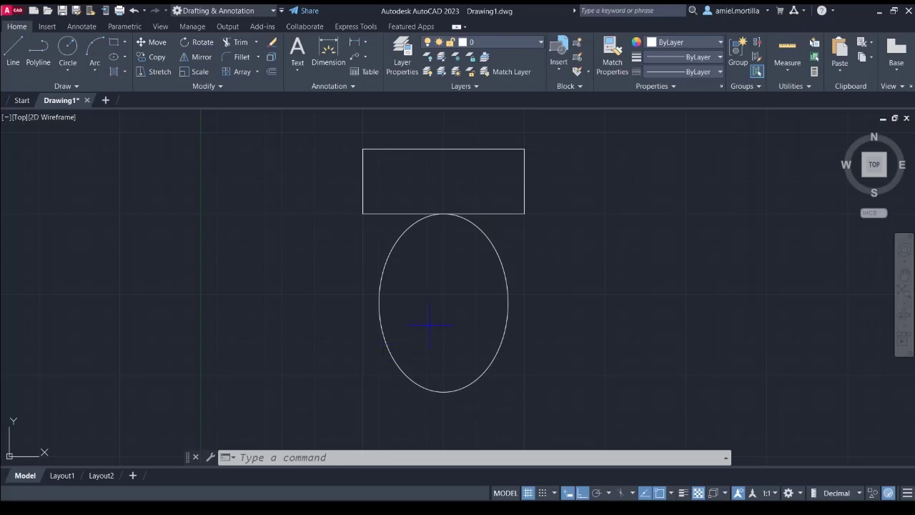
middle_click_drag(633, 291, 521, 265)
type("l")
key("Return")
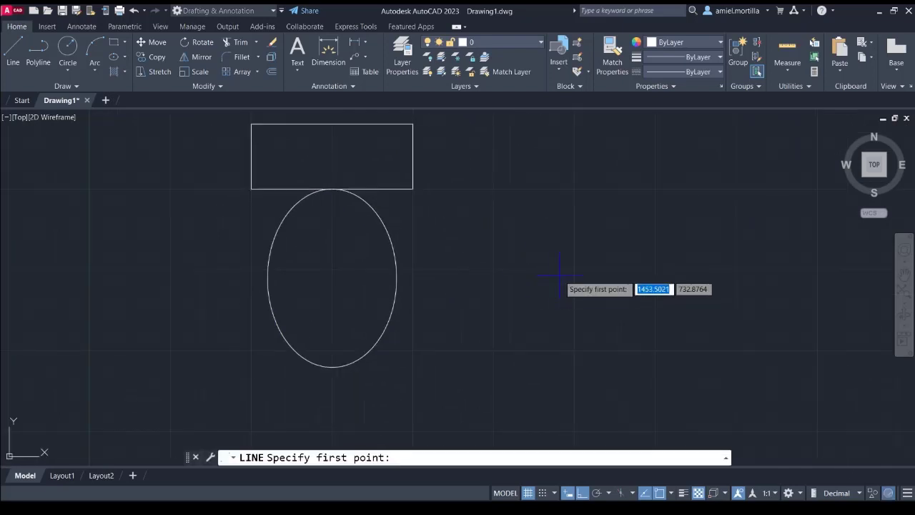
key("Escape")
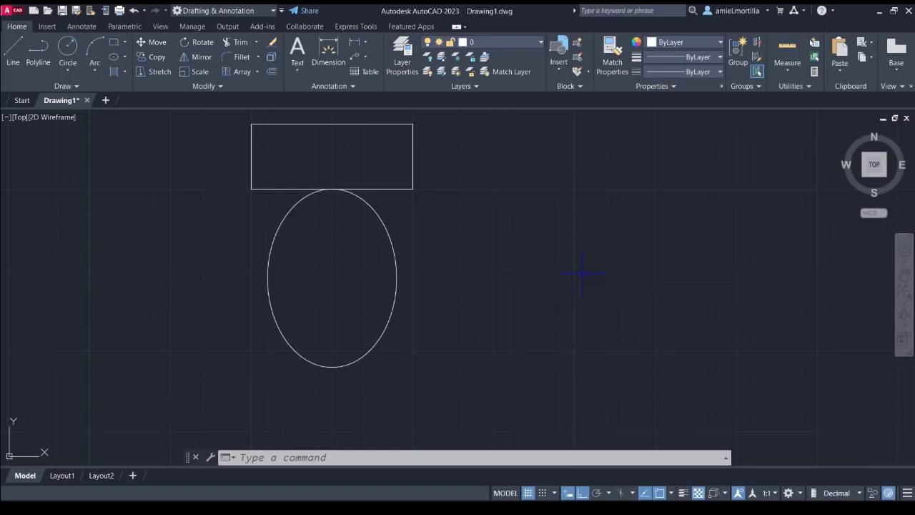
type("l")
key("Return")
left_click(576, 272)
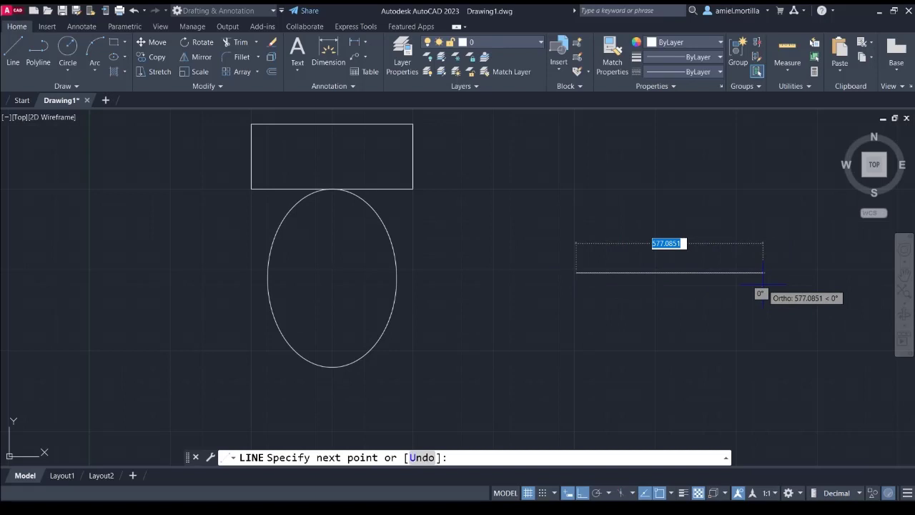
type("200")
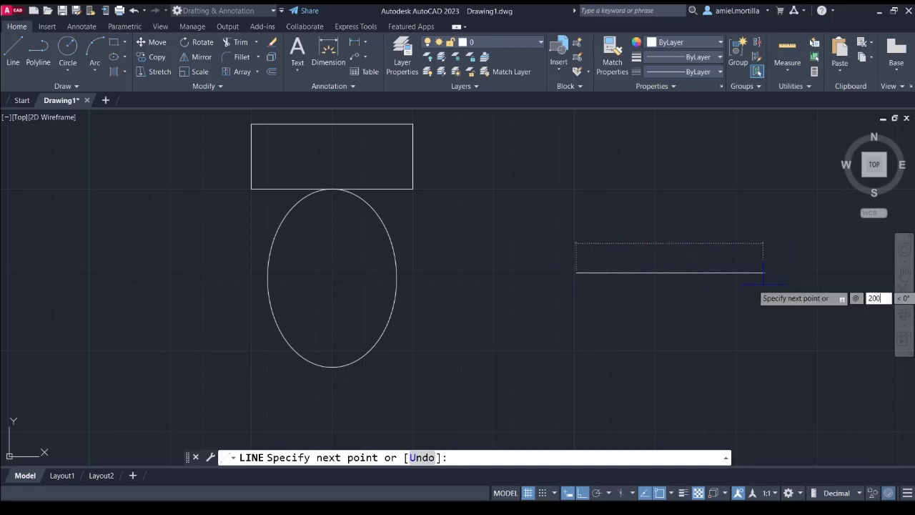
key("Tab")
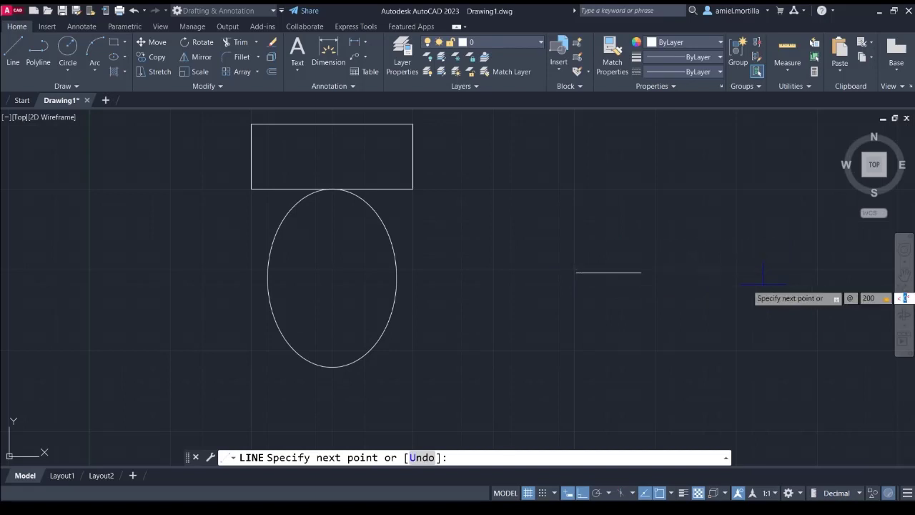
type("45")
key("Return")
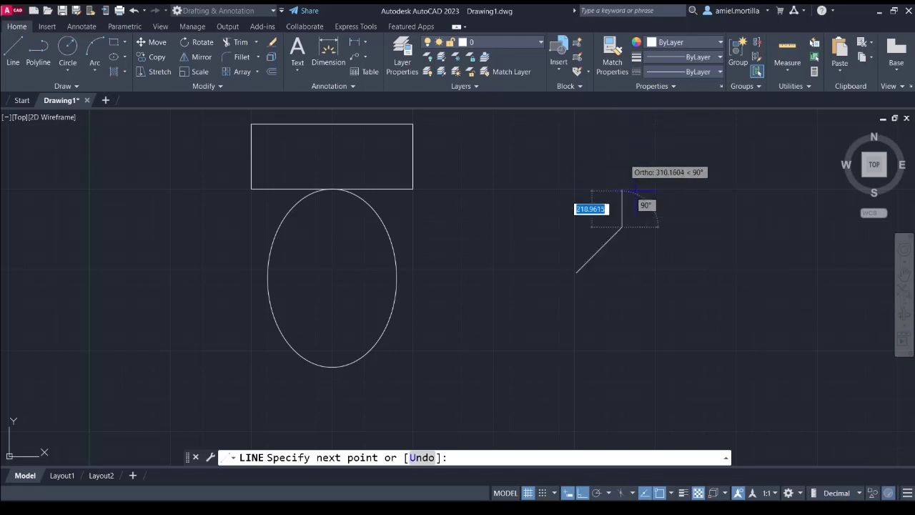
key("Escape")
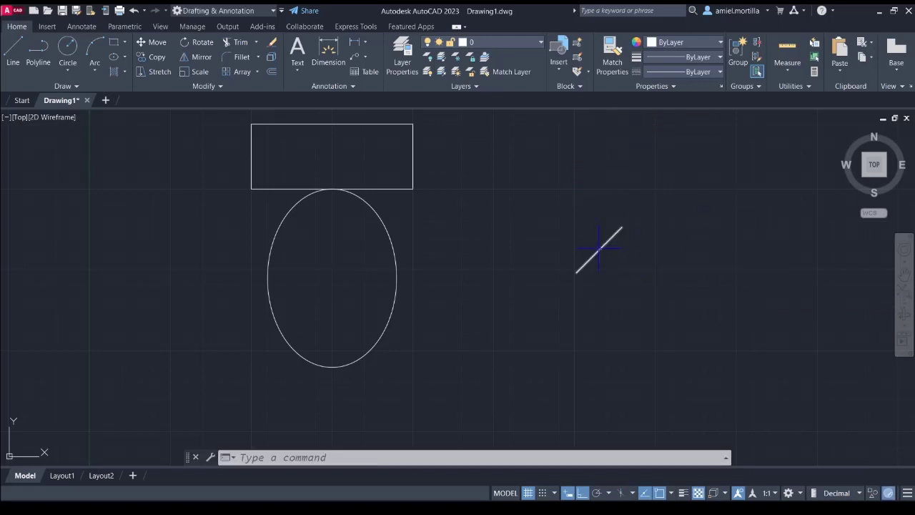
Delete the angled line beside the ellipse
left_click(599, 250)
key("Delete")
Delete the ellipse below the rectangle
middle_click_drag(322, 302, 408, 305)
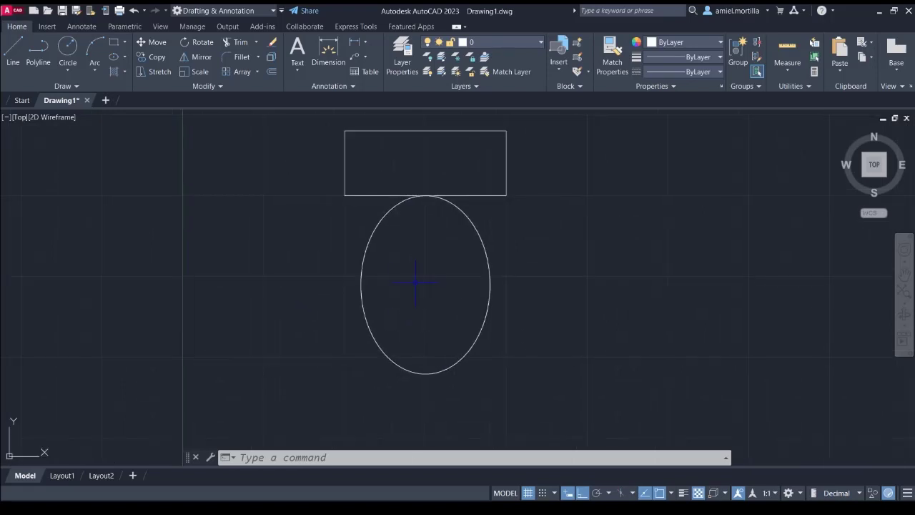
left_click(424, 279)
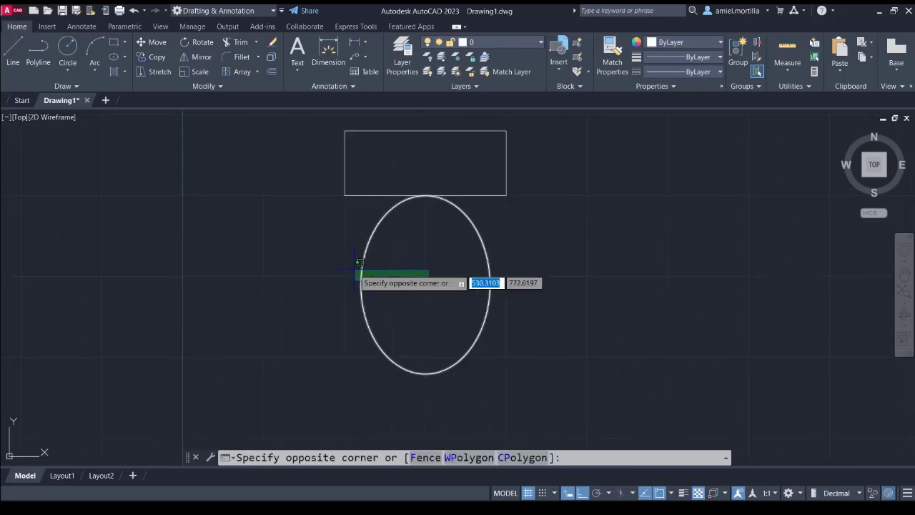
left_click(354, 270)
key("Delete")
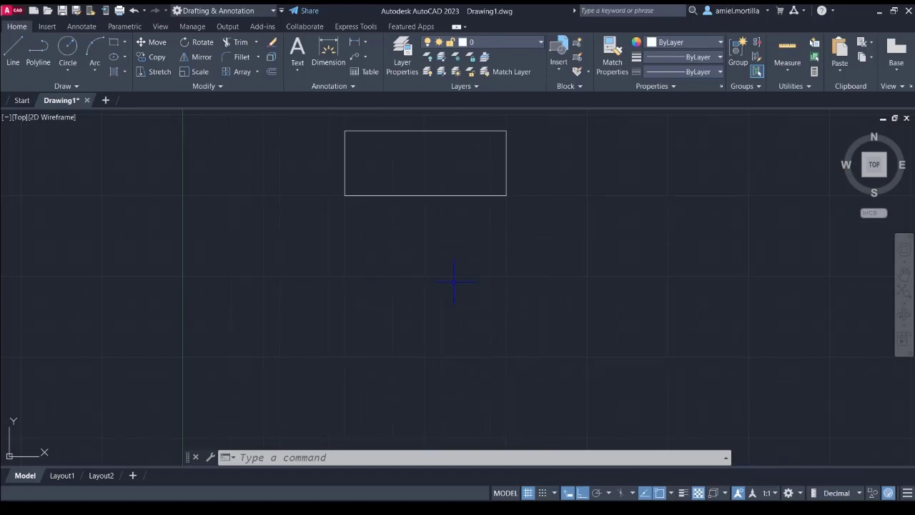
Draw an ellipse from the midpoint of the rectangle's bottom edge, first axis 550 straight down, distance to other axis 200
type("el")
key("Return")
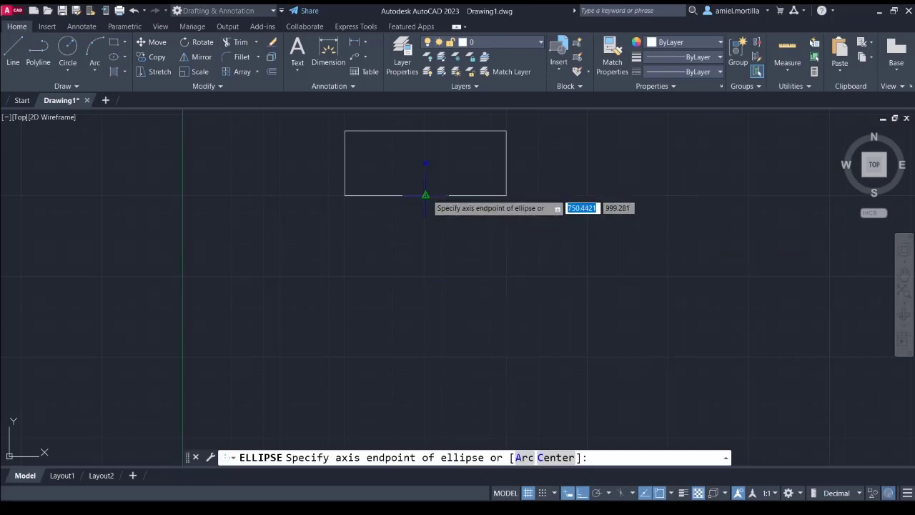
left_click(426, 163)
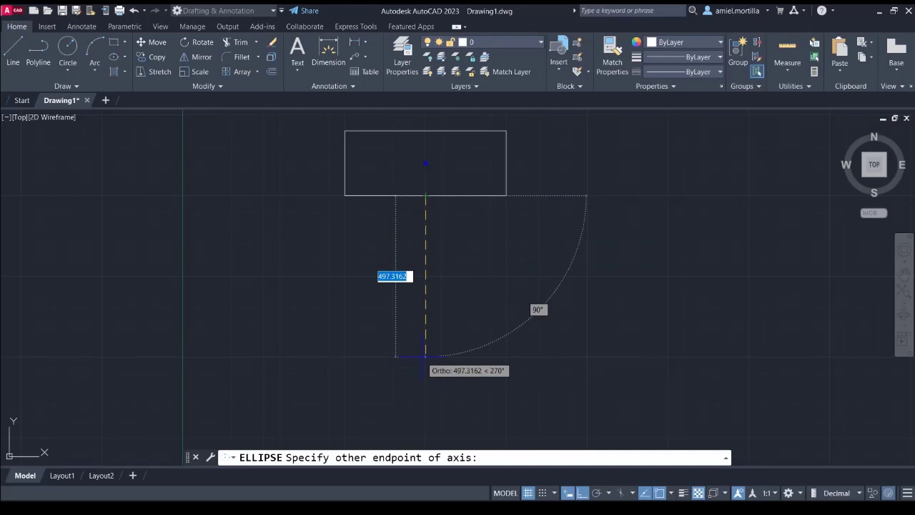
type("550")
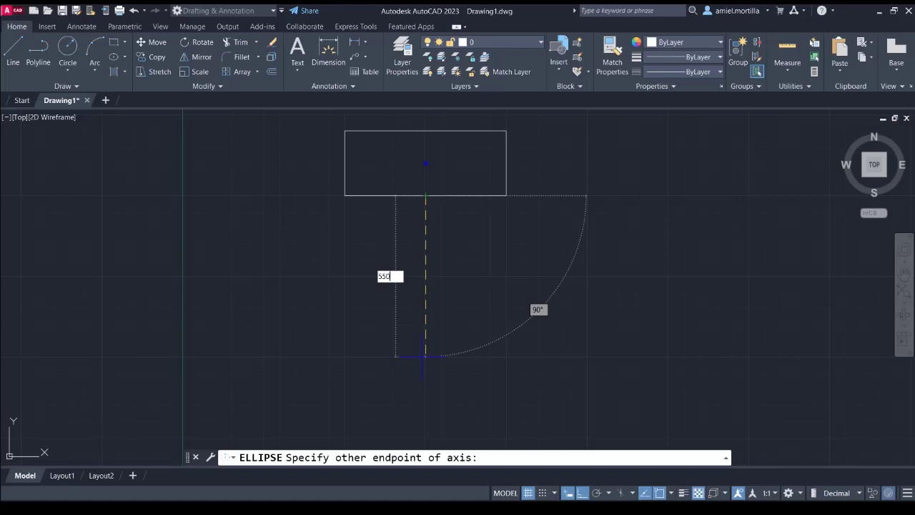
key("Return")
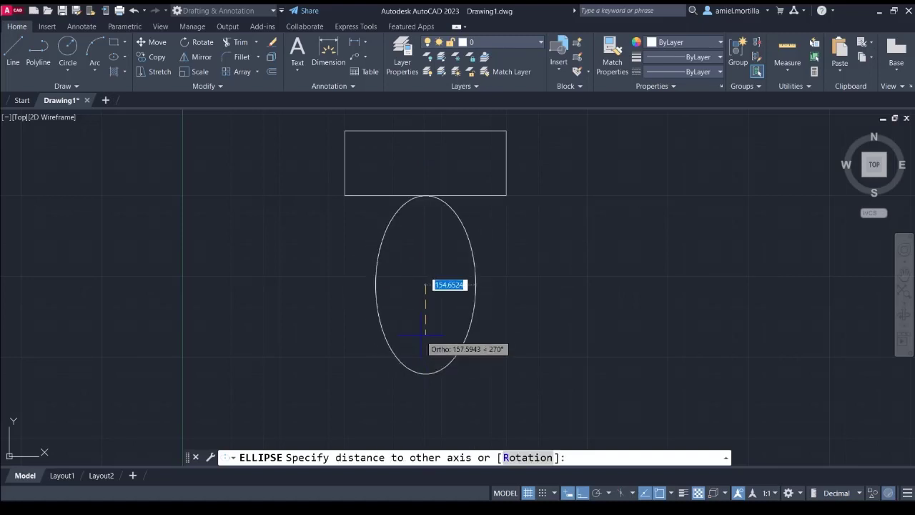
type("200")
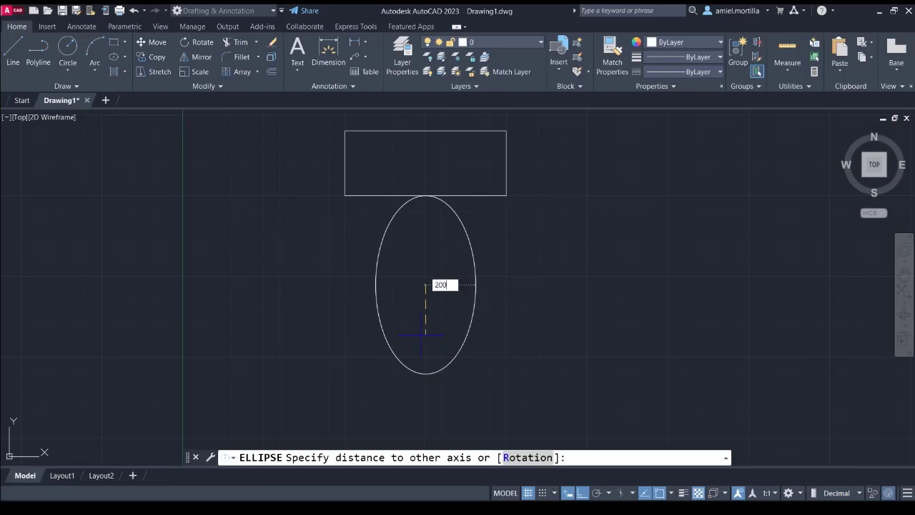
key("Return")
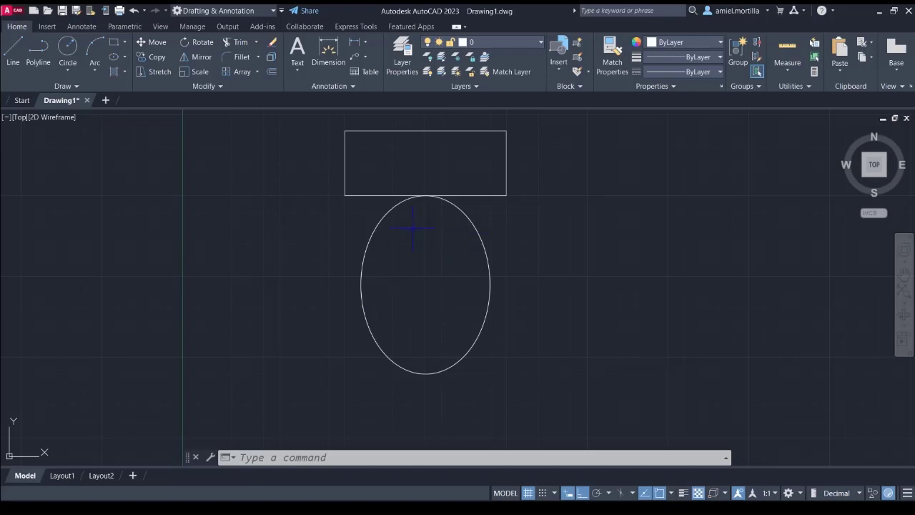
Move the ellipse 50 at 90°, using the midpoint of the rectangle's top edge as the base point
mouse_move(436, 224)
middle_mouse_down()
mouse_move(466, 235)
mouse_move(486, 210)
mouse_move(529, 189)
mouse_move(544, 233)
middle_mouse_up()
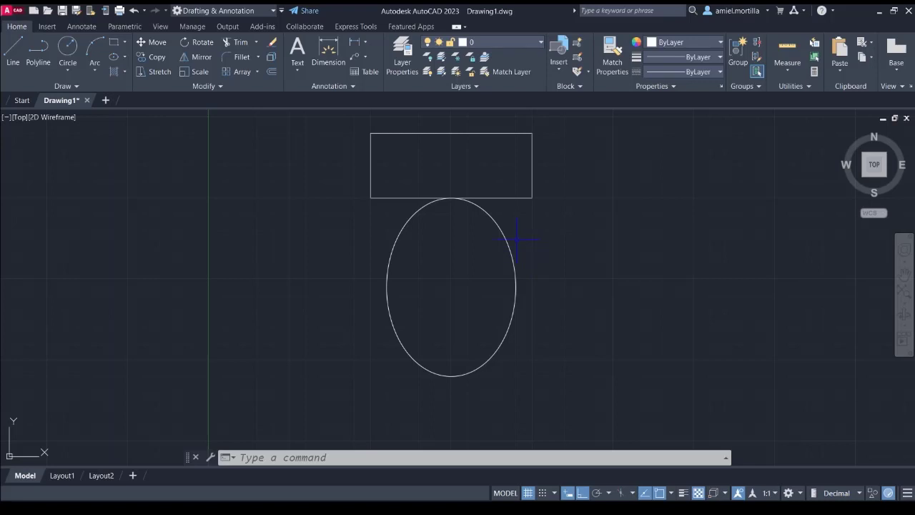
left_click(517, 240)
left_click(480, 273)
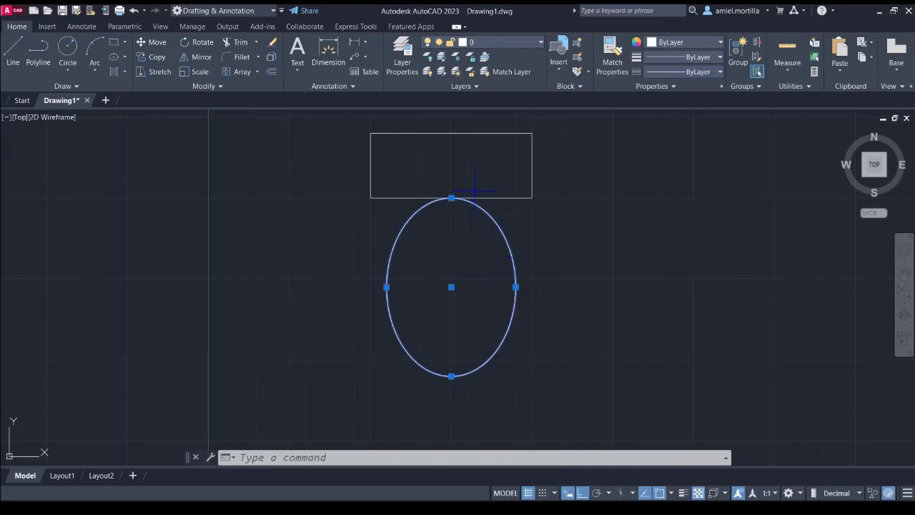
type("M")
key("Return")
middle_click_drag(449, 134, 456, 152)
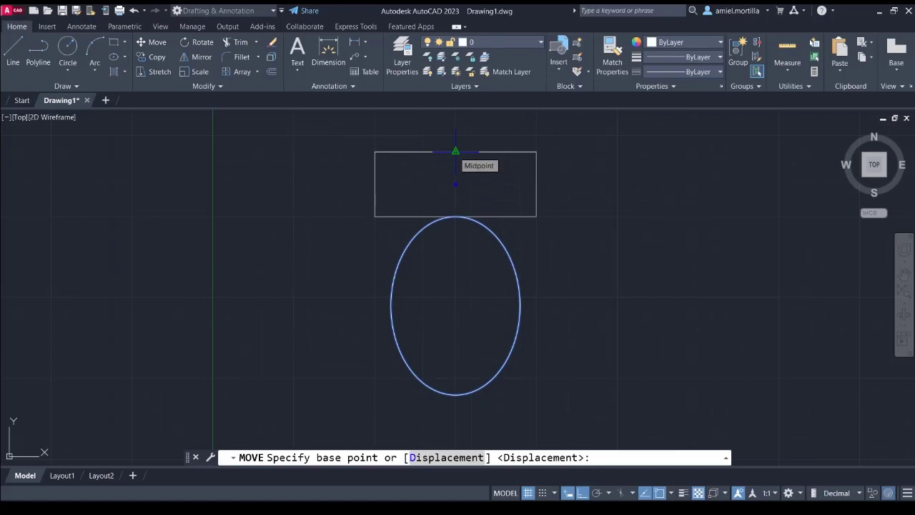
middle_click_drag(456, 153, 473, 165)
left_click(473, 163)
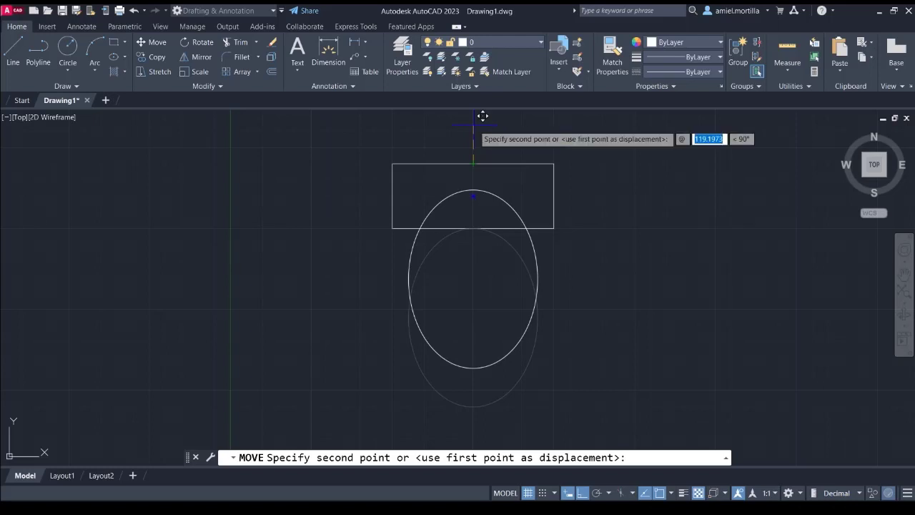
type("50")
key("Tab")
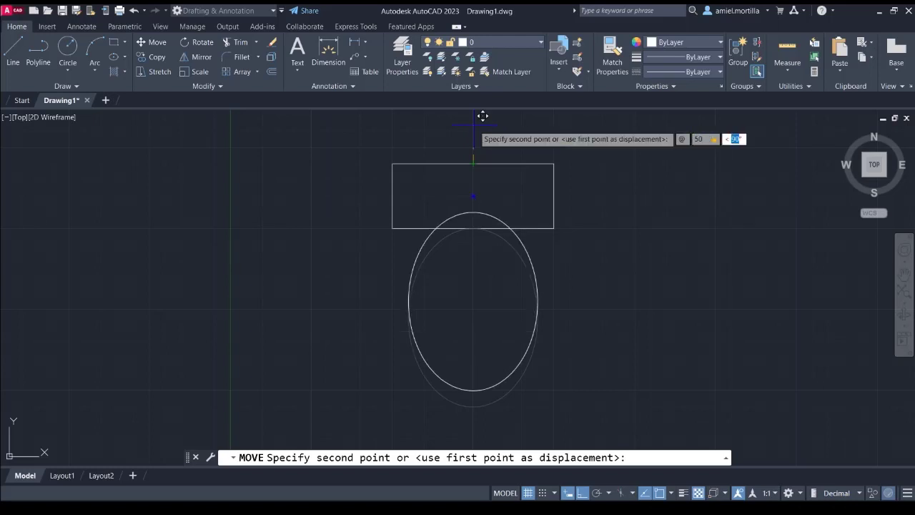
type("90")
key("Return")
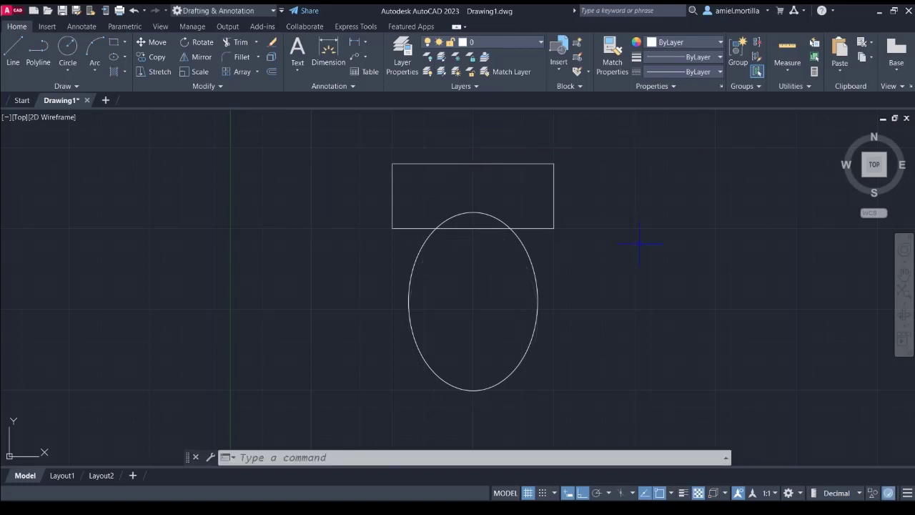
key("l")
key("Return")
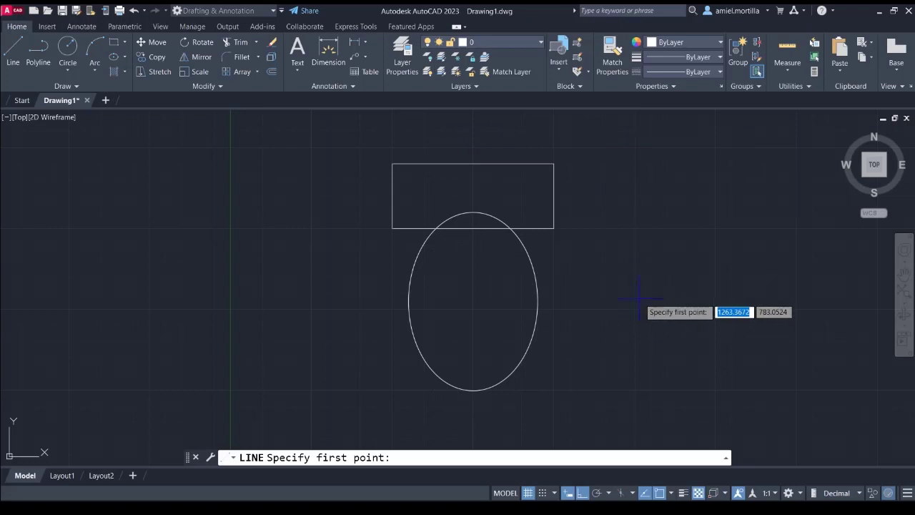
left_click(640, 306)
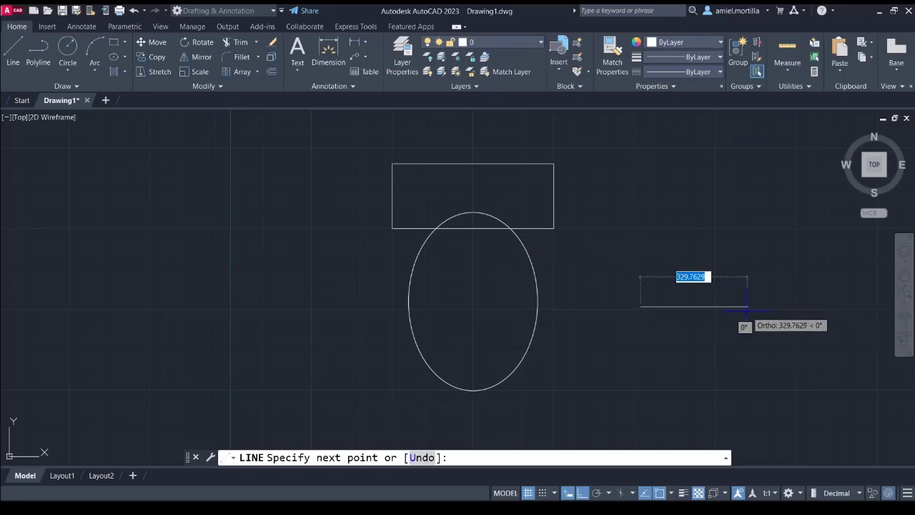
type("200")
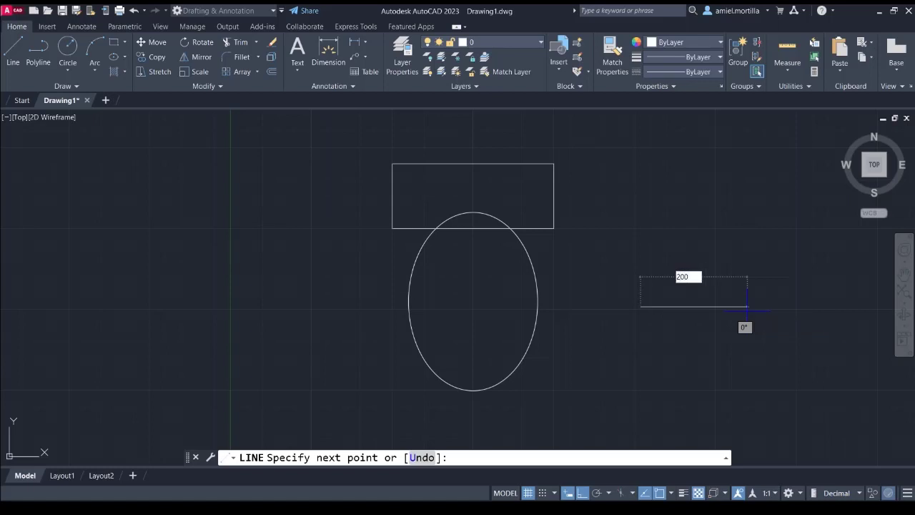
key("BackSpace")
key("BackSpace")
key("BackSpace")
type("@200")
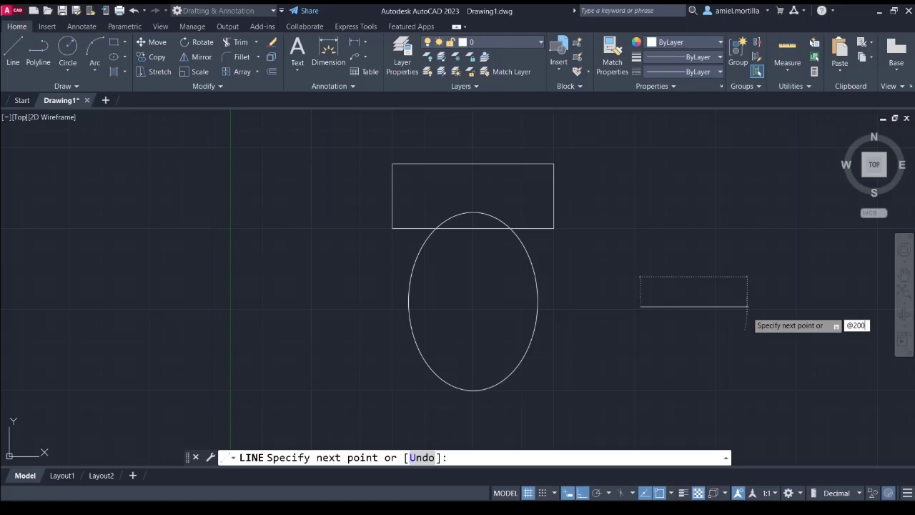
key("Tab")
type("-")
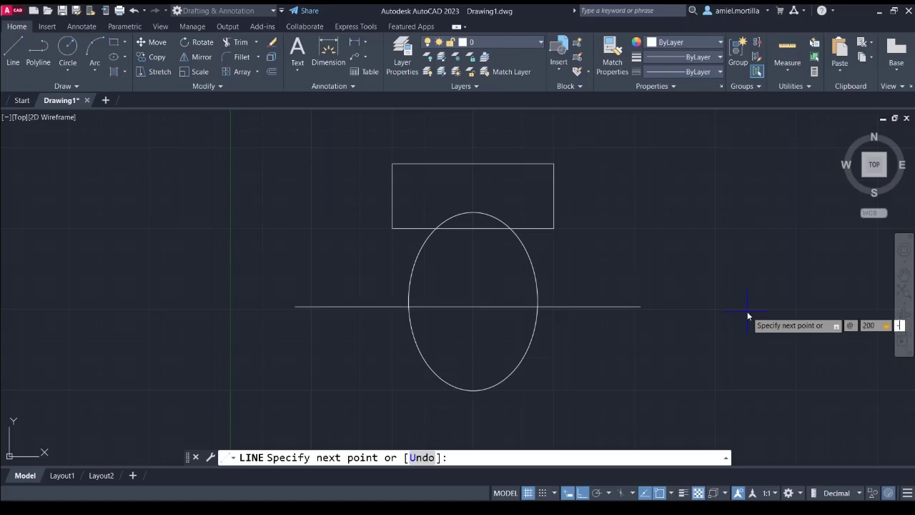
key("BackSpace")
type("<")
key("BackSpace")
type("<90")
key("Escape")
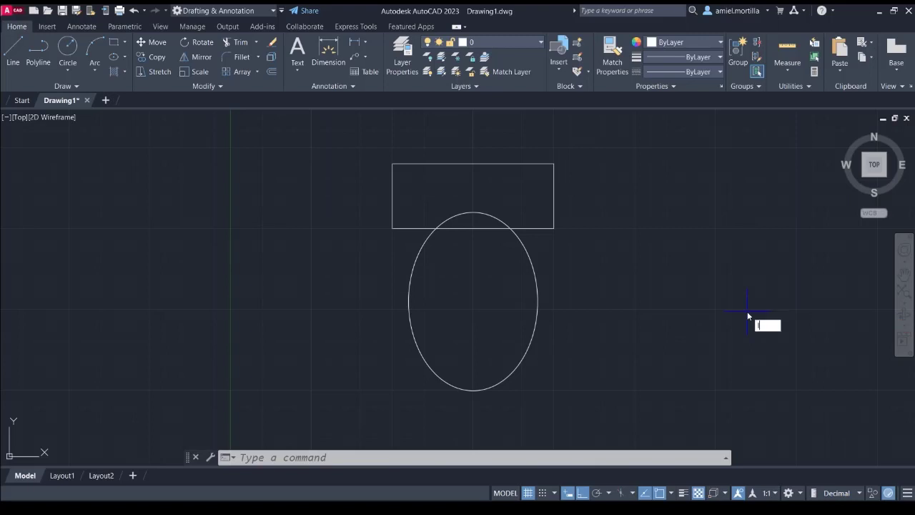
Draw a line 200 long at -90° in the empty area beside the ellipse, continued by a short horizontal segment to the right
type("l")
key("Return")
left_click(640, 316)
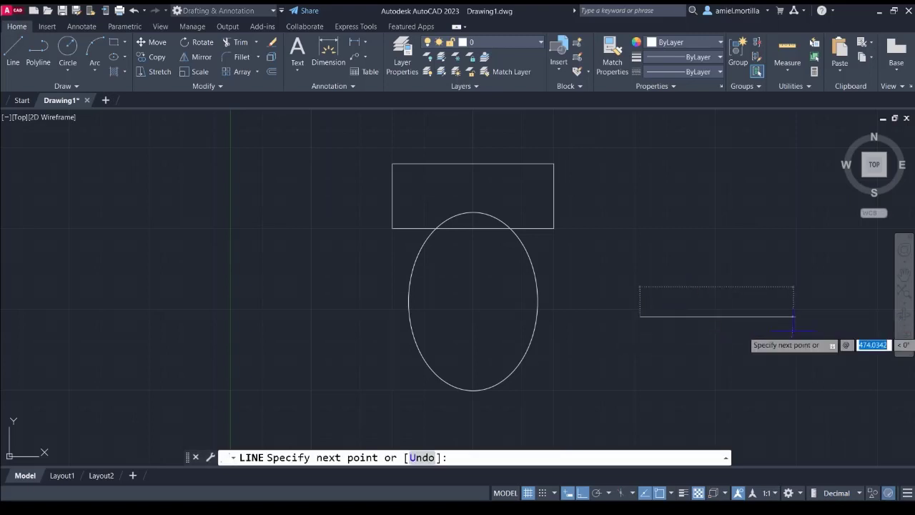
type("200")
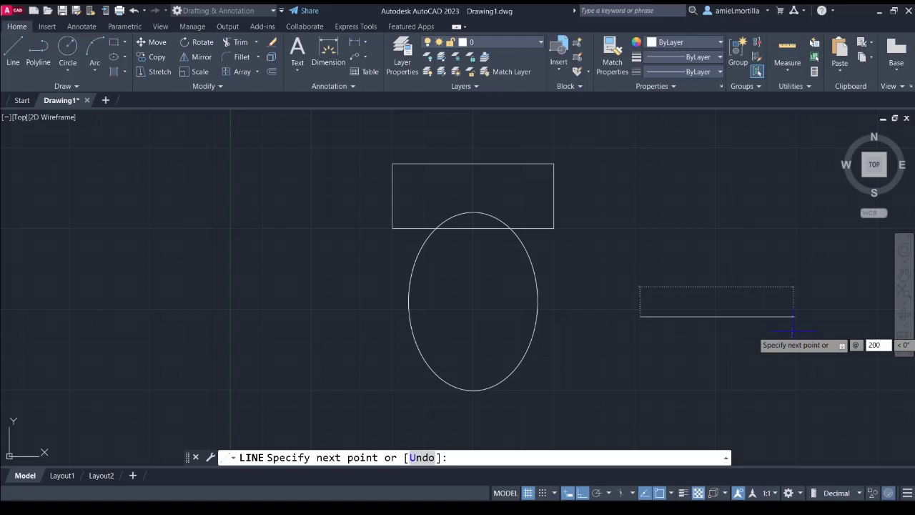
key("Tab")
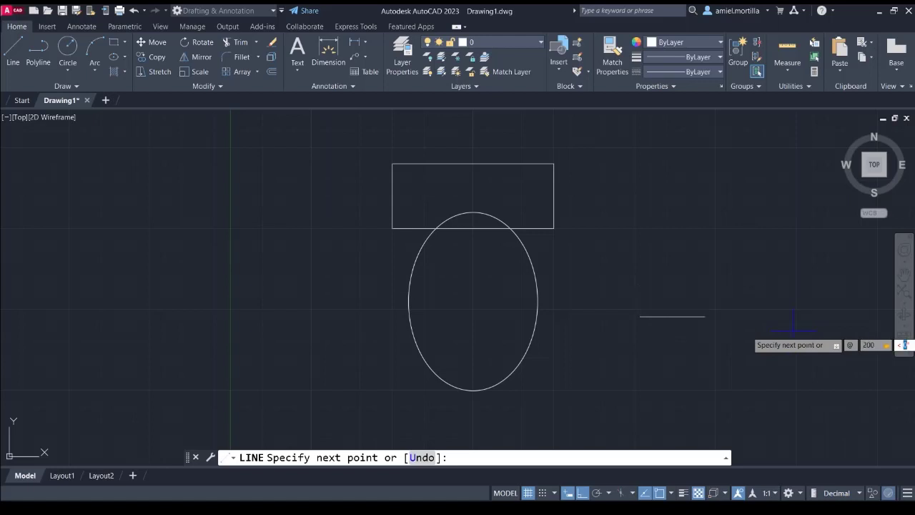
key("BackSpace")
type("-90")
key("Return")
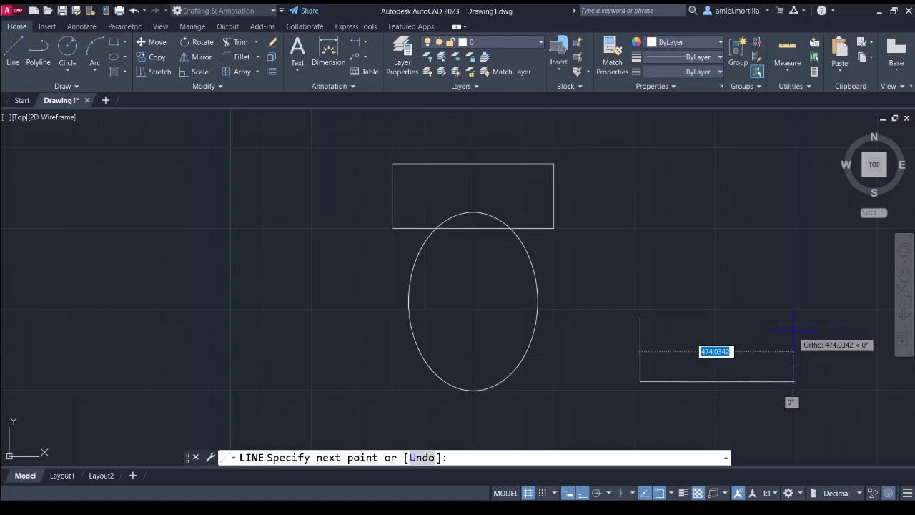
left_click(690, 366)
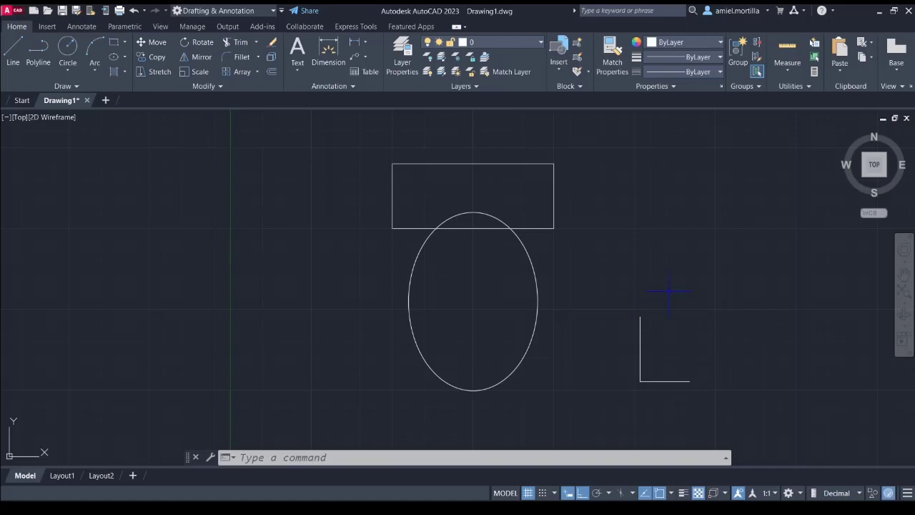
Delete the two connected lines beside the ellipse
type("l")
key("Return")
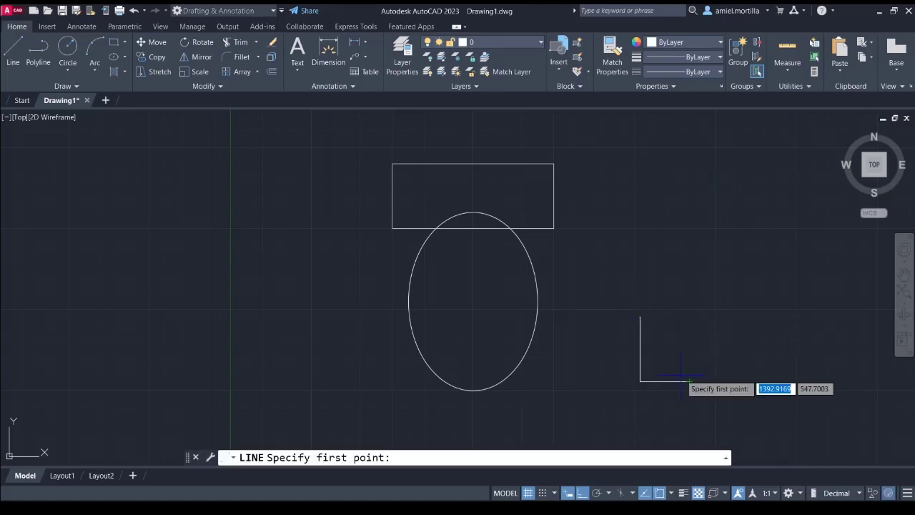
key("Escape")
left_click(634, 286)
left_click(740, 431)
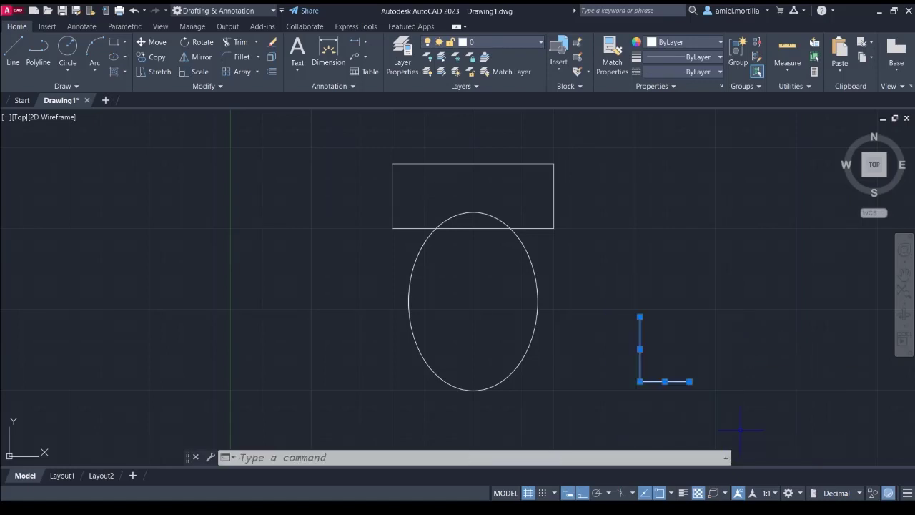
key("Delete")
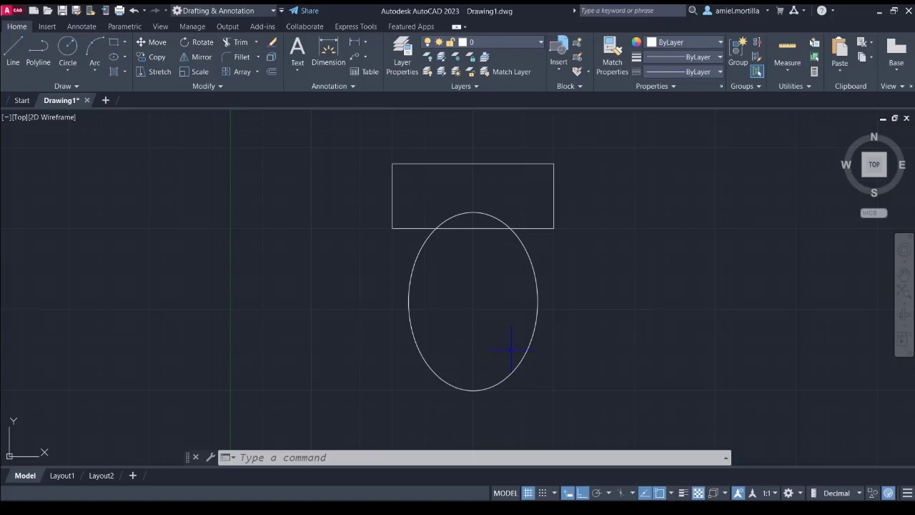
Move the ellipse by its top quadrant point onto the midpoint of the rectangle's bottom edge
left_click(476, 211)
type("m")
key("Return")
left_click(473, 212)
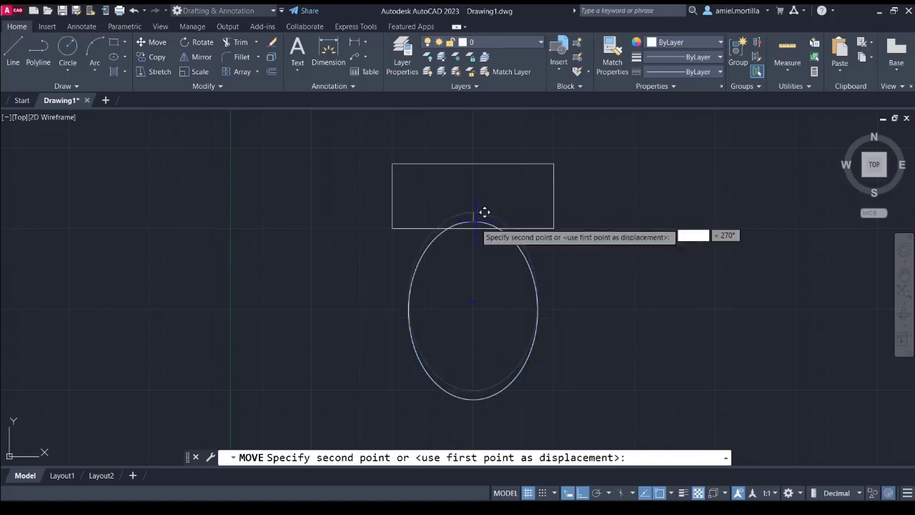
left_click(474, 229)
Try moving the ellipse 50 straight up with the rectangle's upper-left corner as base point, and undo the move
left_click(530, 276)
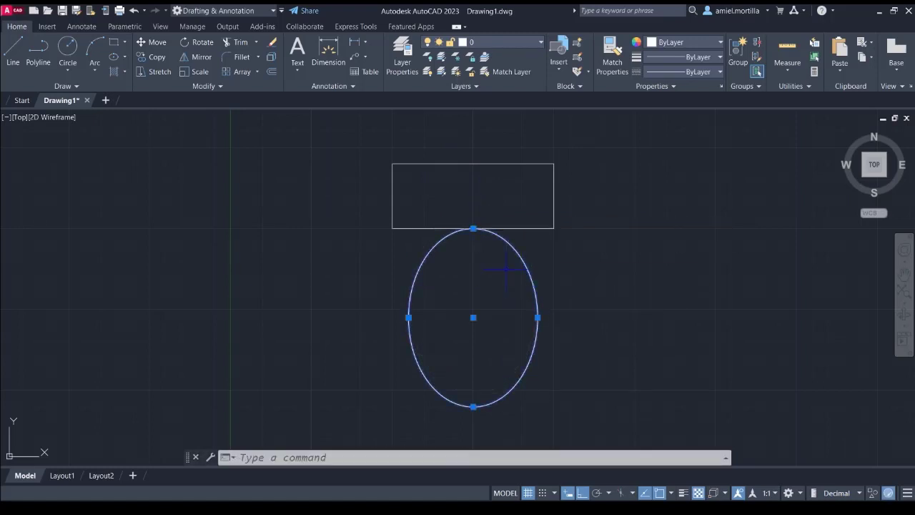
type("m")
key("Return")
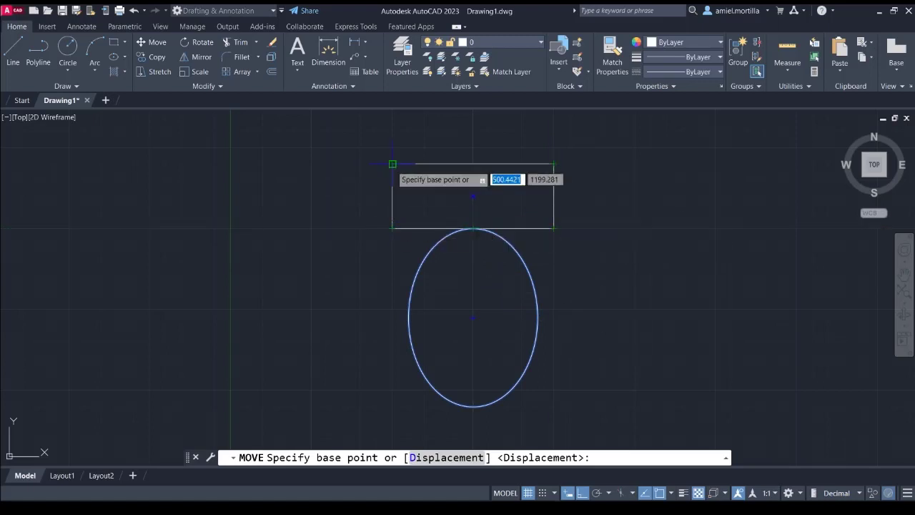
left_click(393, 163)
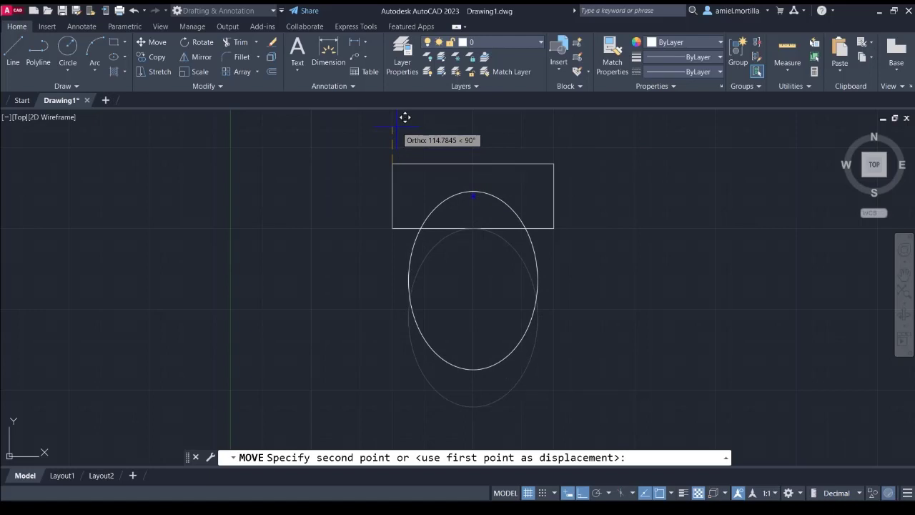
type("50")
key("Return")
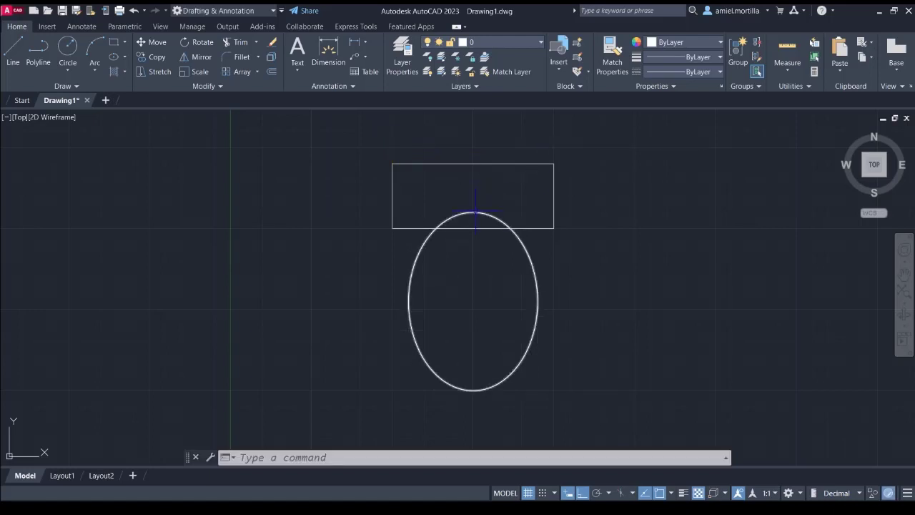
left_click(474, 213)
key("ctrl+z")
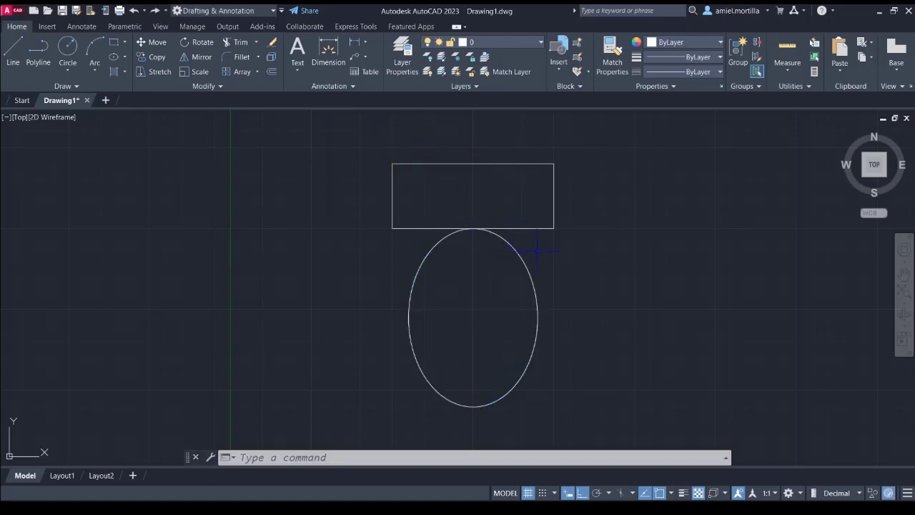
Move the ellipse 50 straight up, using its top quadrant point as the base point
left_click(511, 263)
type("m")
key("Return")
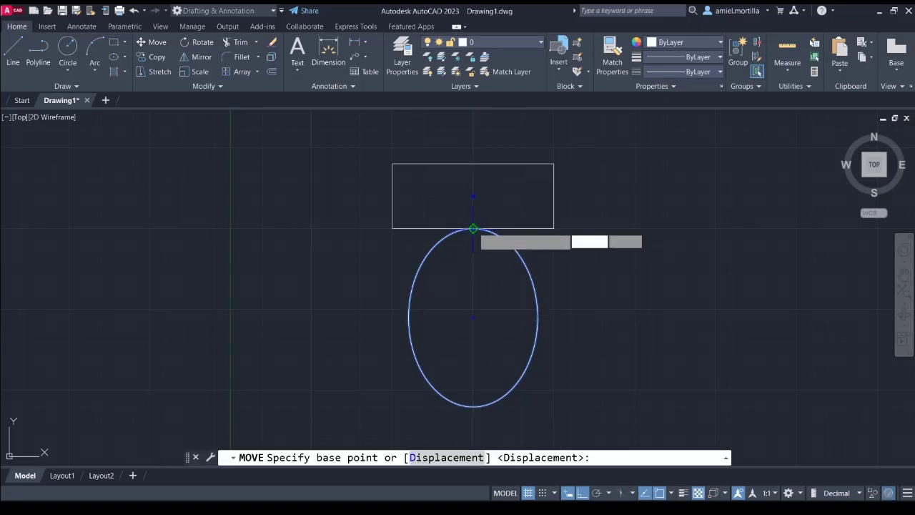
left_click(472, 228)
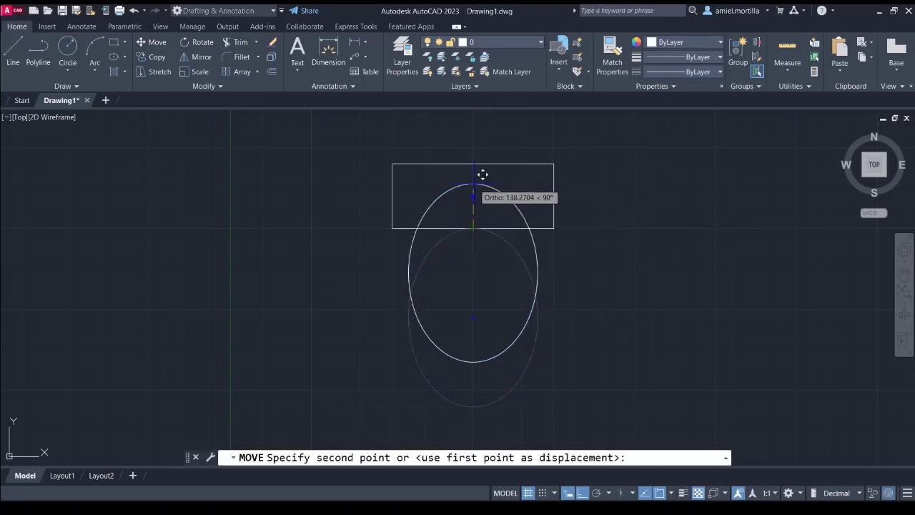
type("50")
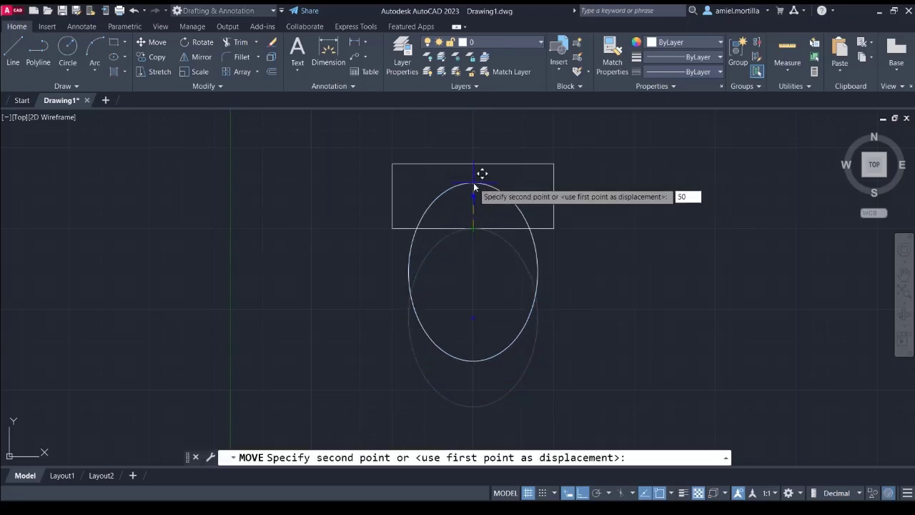
key("Return")
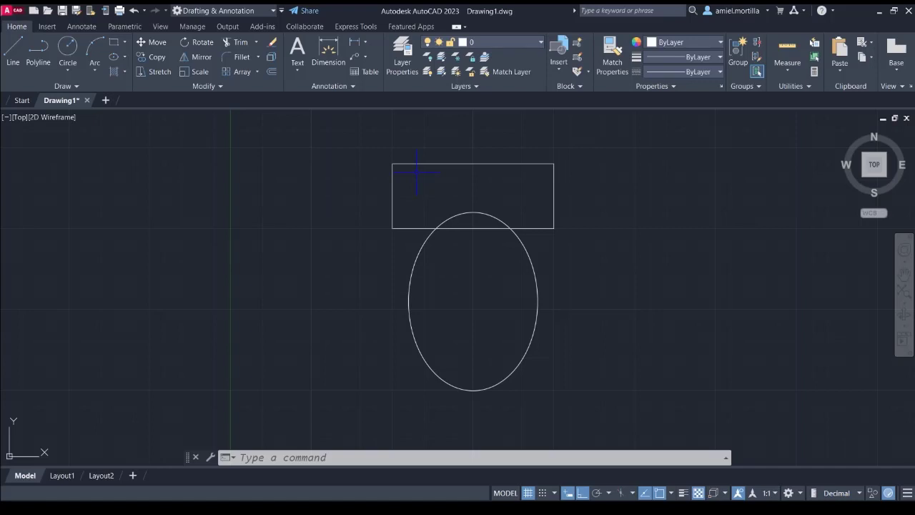
Set the trim mode to Standard and trim away the ellipse's arc lying inside the rectangle
type("tr")
key("Return")
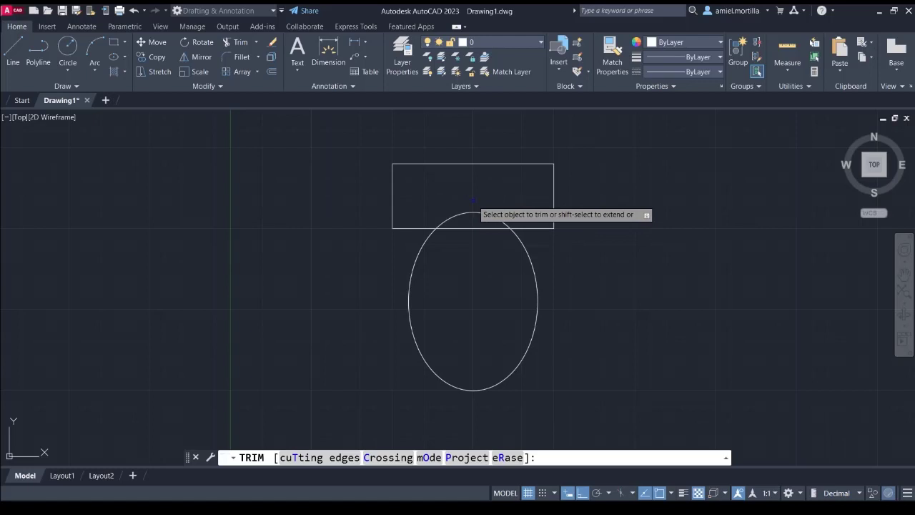
type("o")
key("Return")
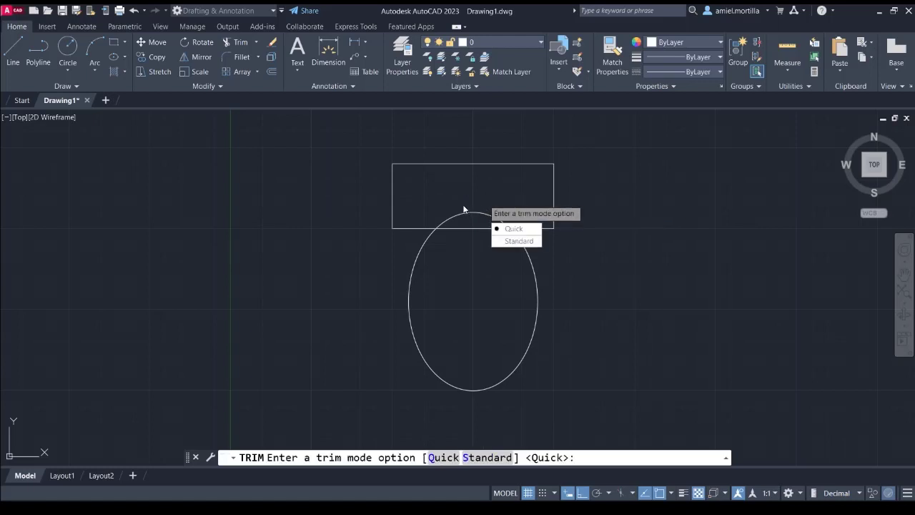
type("q")
key("Return")
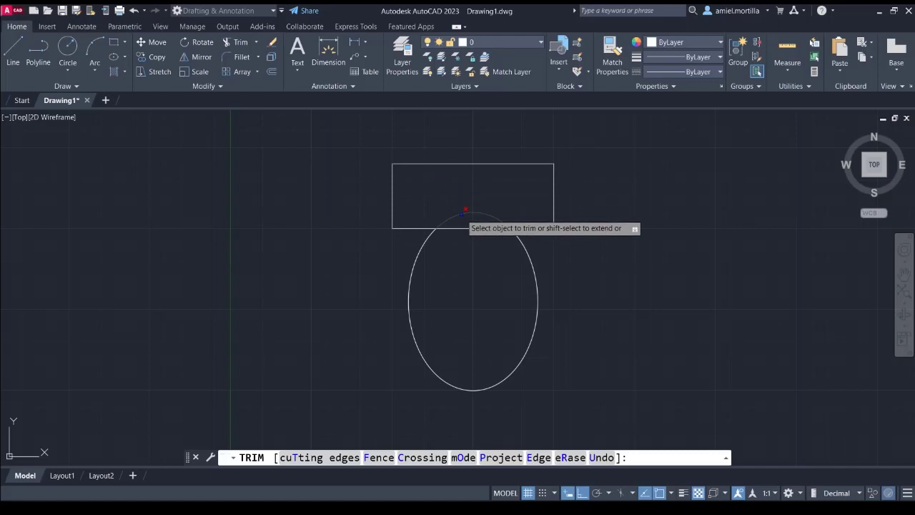
key("Escape")
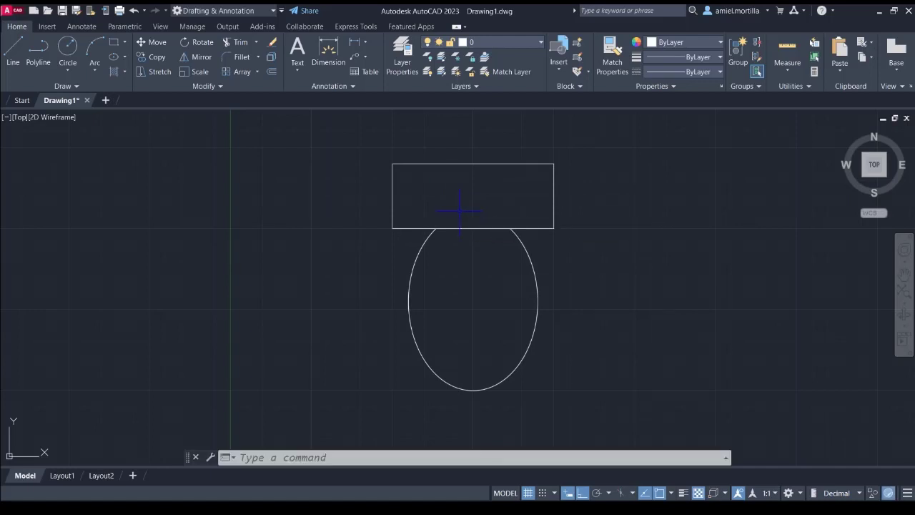
Try Trim with all objects as cutting edges, using a crossing window over the cleared area inside the rectangle
key("Return")
key("Escape")
type("tr")
key("Return")
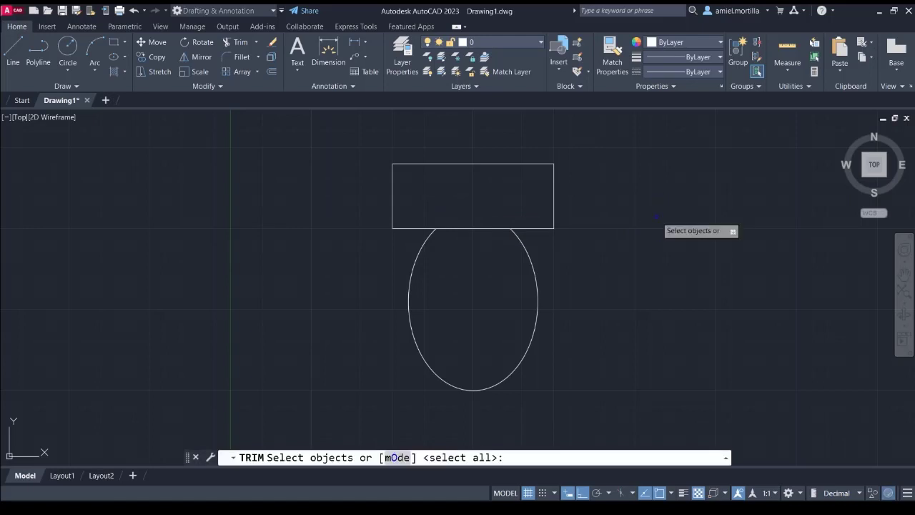
key("Return")
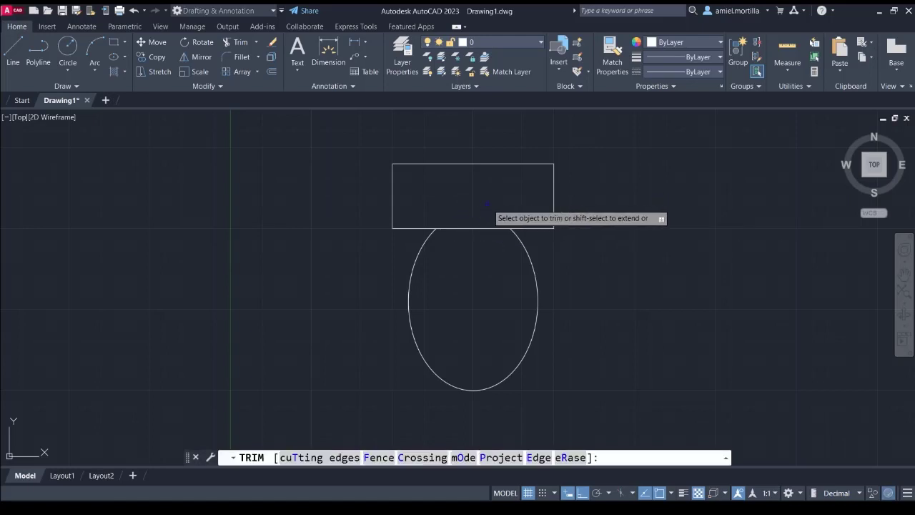
left_click(504, 210)
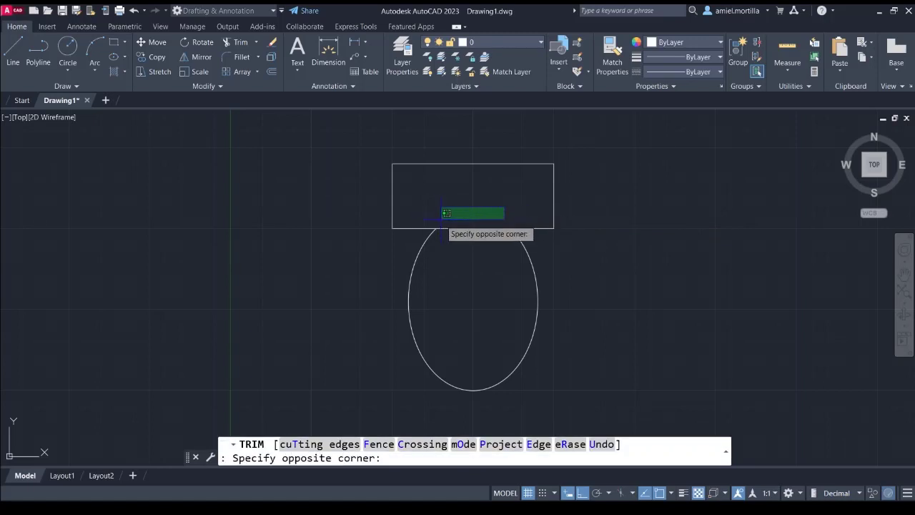
left_click(442, 211)
key("Escape")
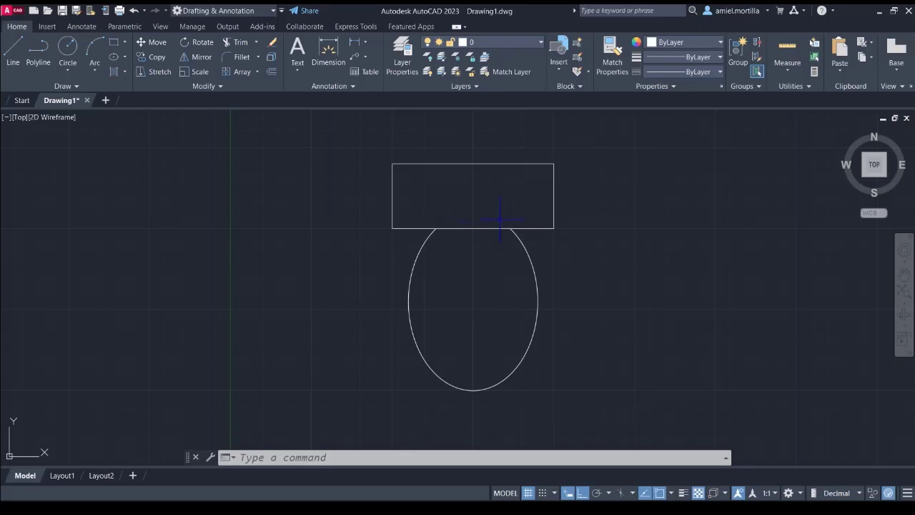
left_click(569, 293)
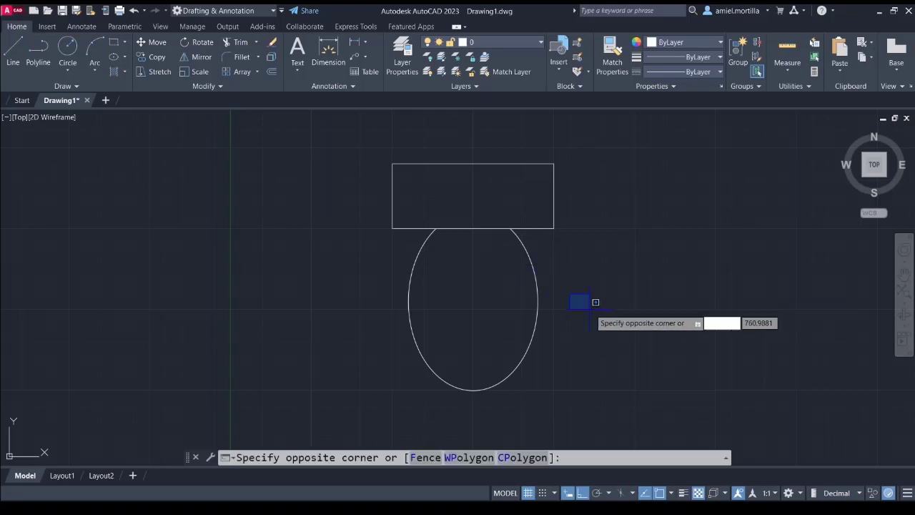
left_click(594, 310)
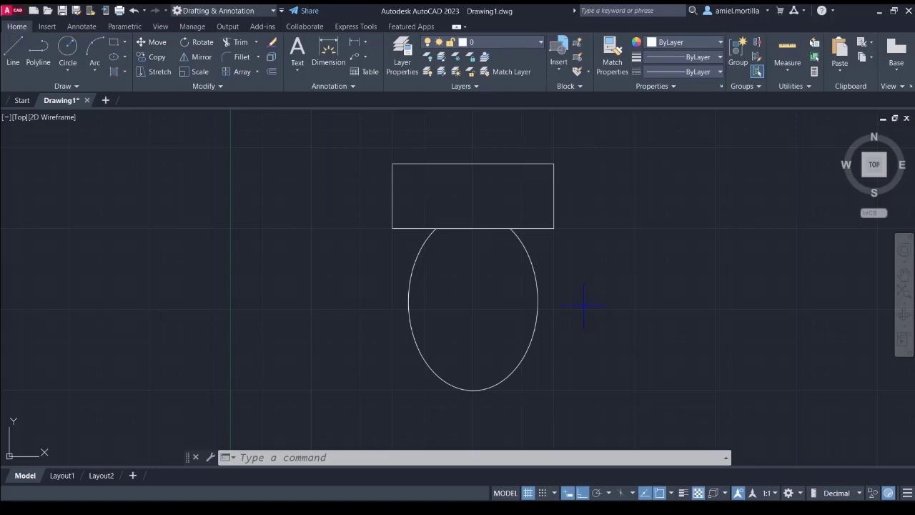
Try offsetting the trimmed ellipse 30 inward, and undo the offset
type("c")
key("Return")
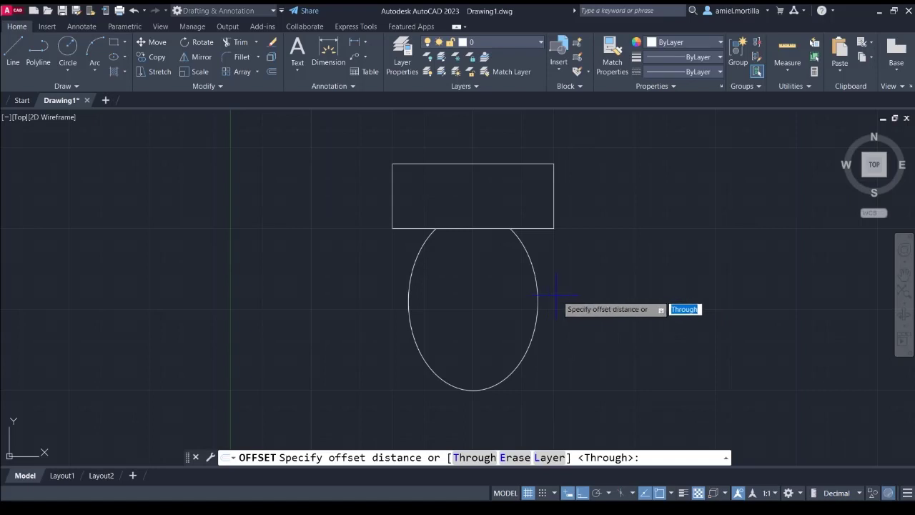
type("10")
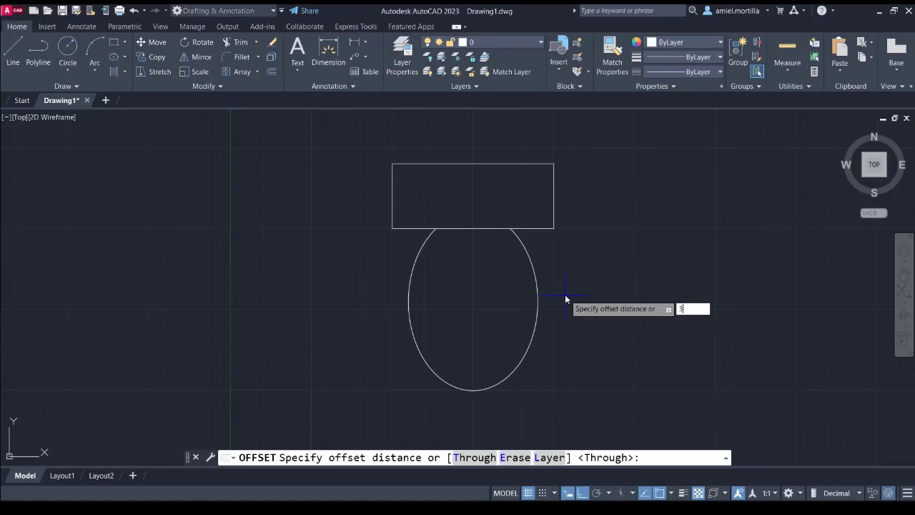
key("Return")
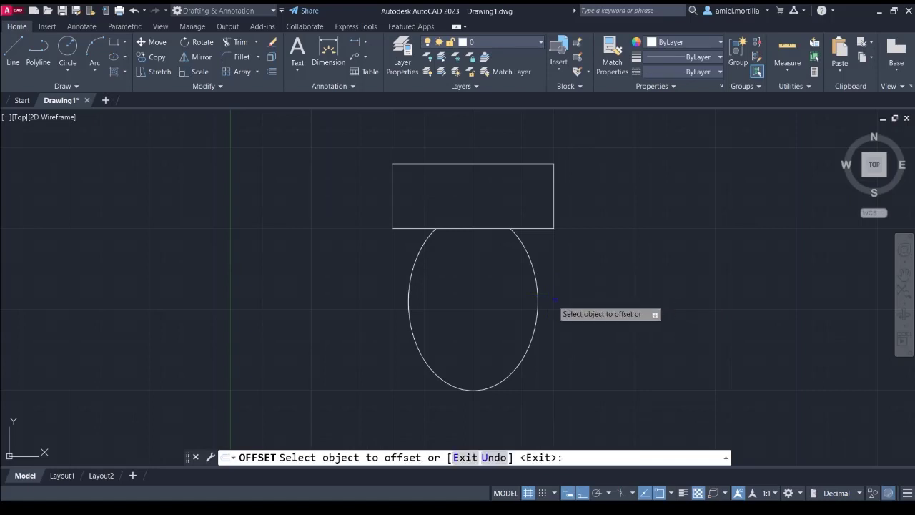
left_click(537, 303)
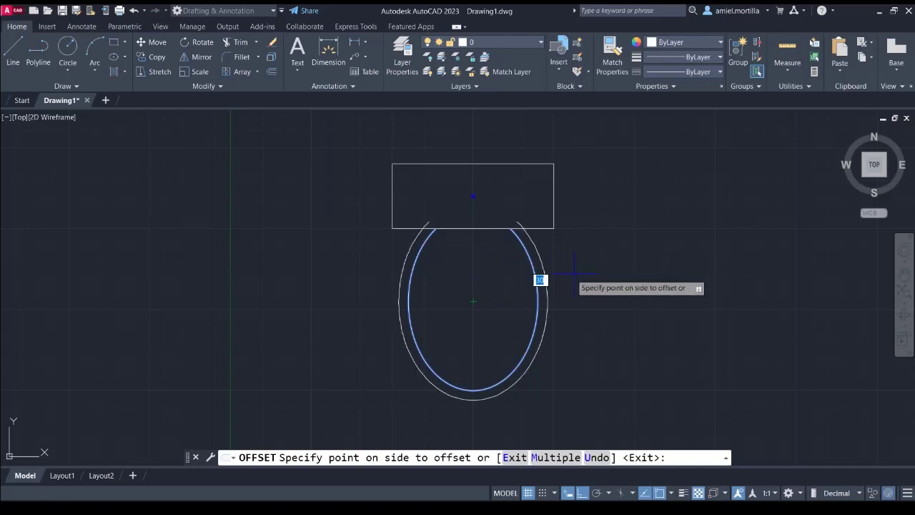
left_click(480, 274)
key("Escape")
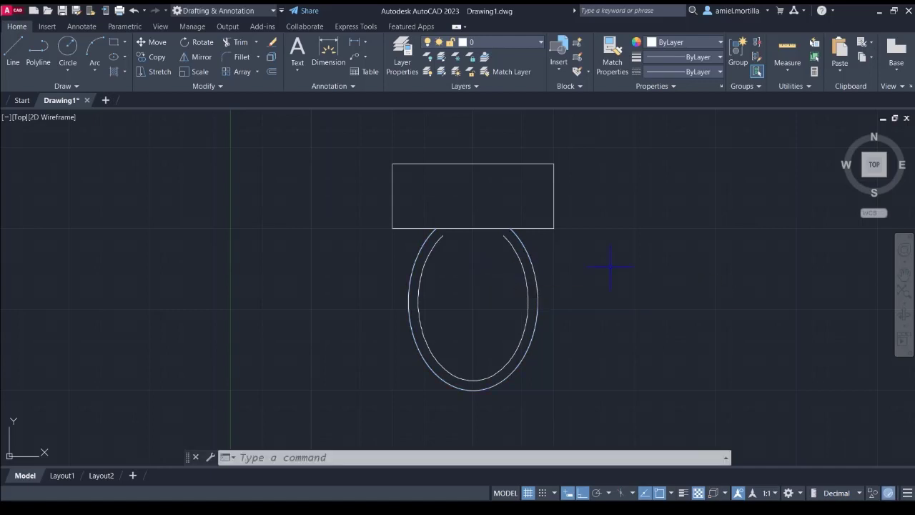
key("ctrl+z")
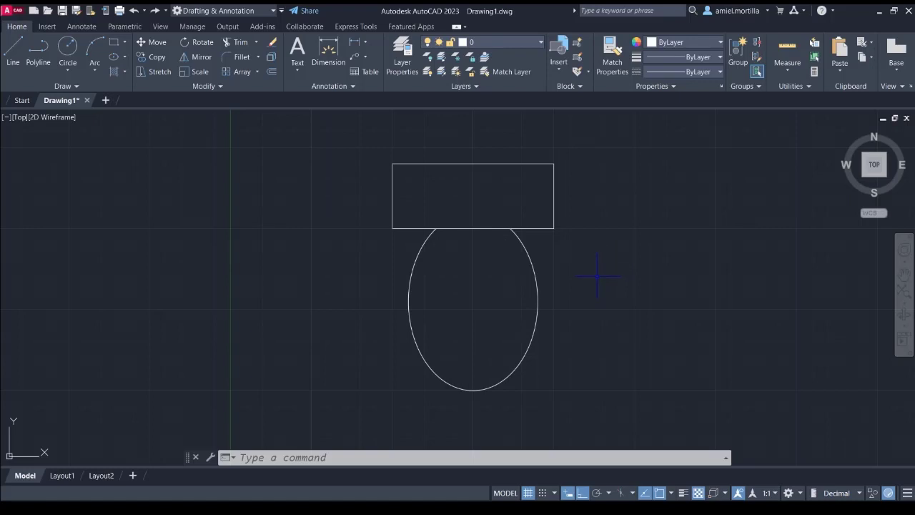
Offset the trimmed ellipse by 30 toward its inside
left_click(596, 283)
left_click(519, 289)
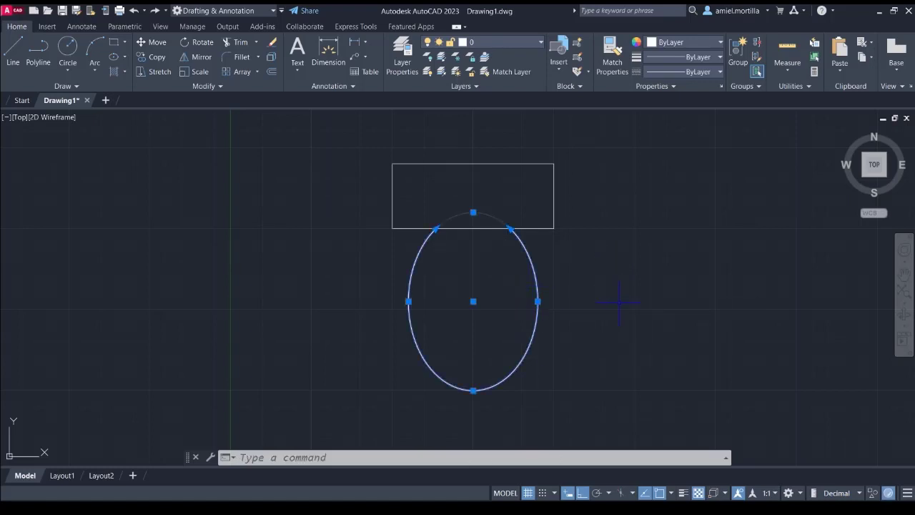
type("o")
key("Return")
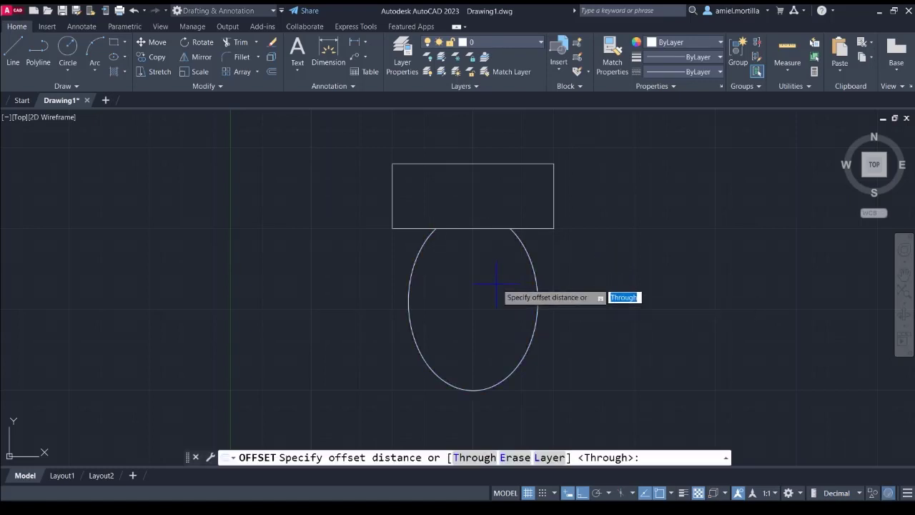
type("30")
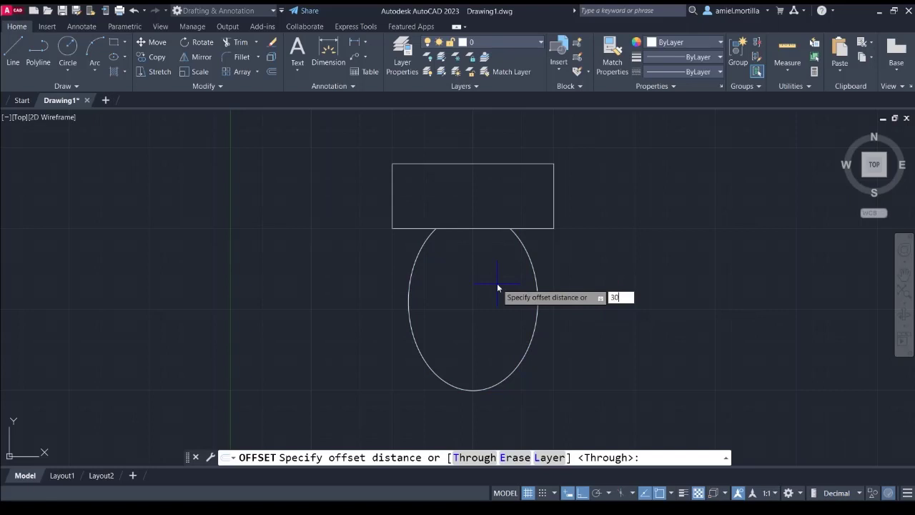
key("Return")
left_click(498, 283)
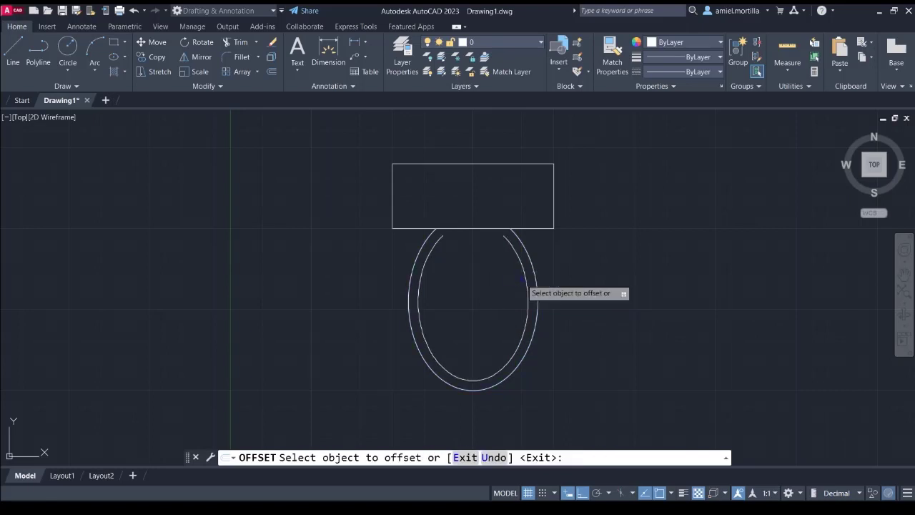
key("Return")
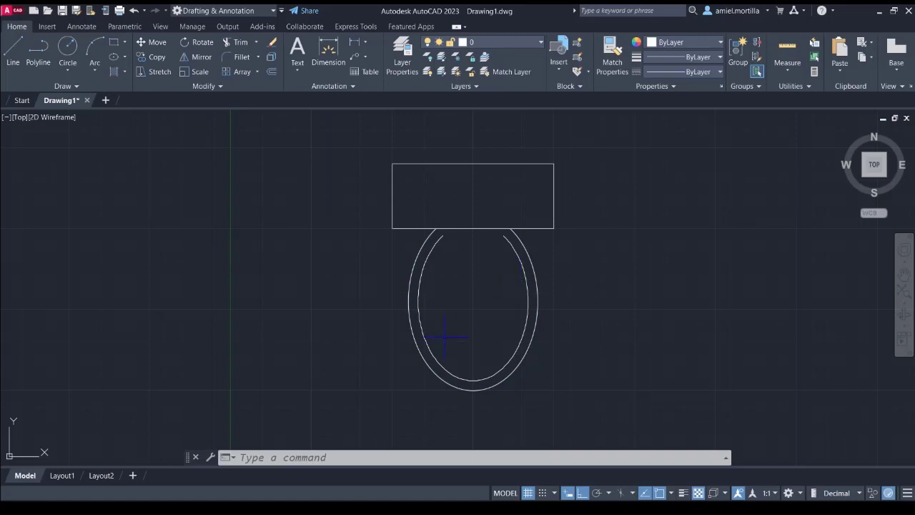
double_click(520, 260)
key("Escape")
left_click(535, 266)
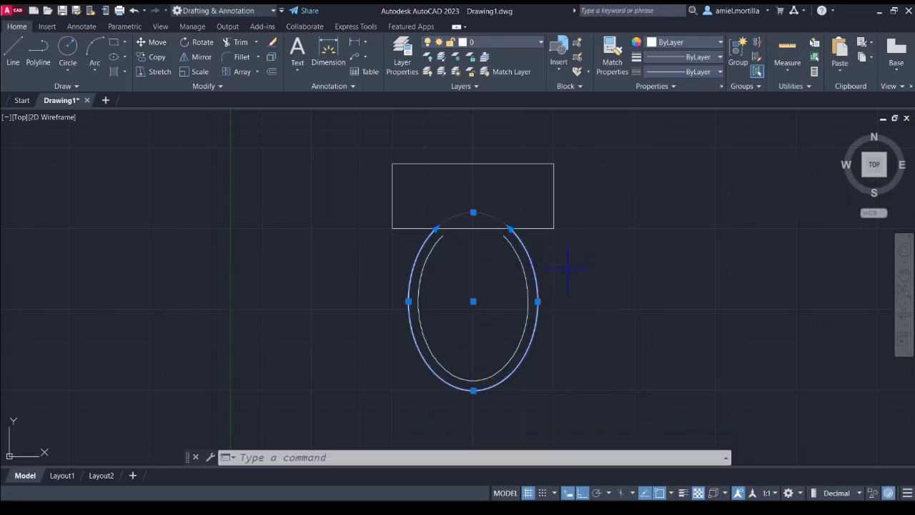
key("Escape")
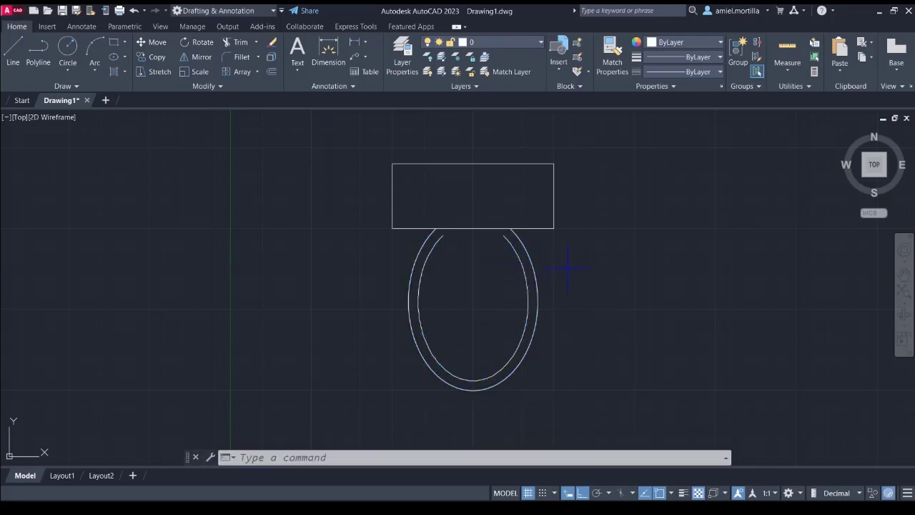
left_click(533, 227)
left_click(532, 229)
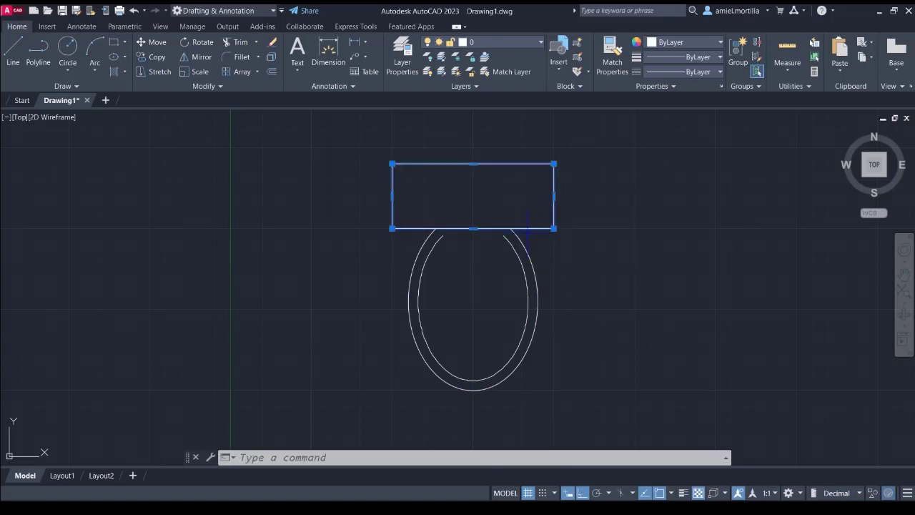
key("Escape")
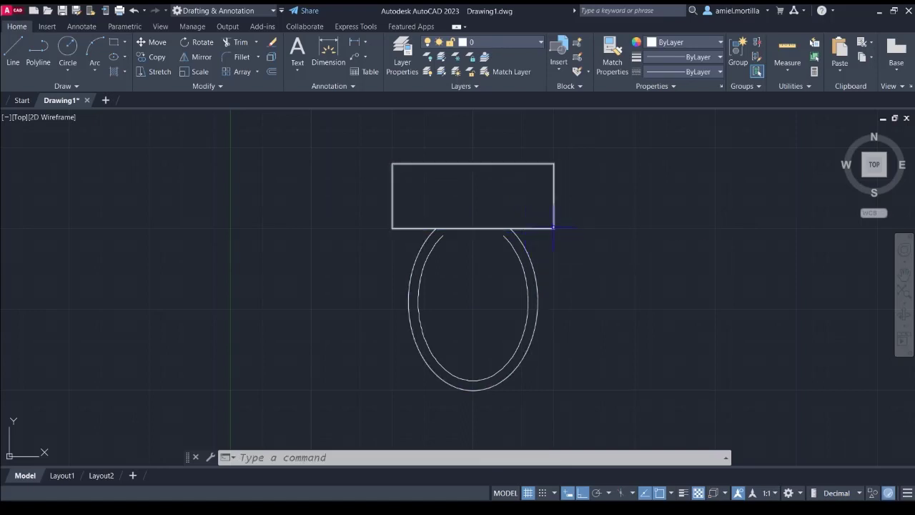
Try offsetting the rectangle 30 toward its inside, and delete the resulting inner rectangle
type("o")
key("Return")
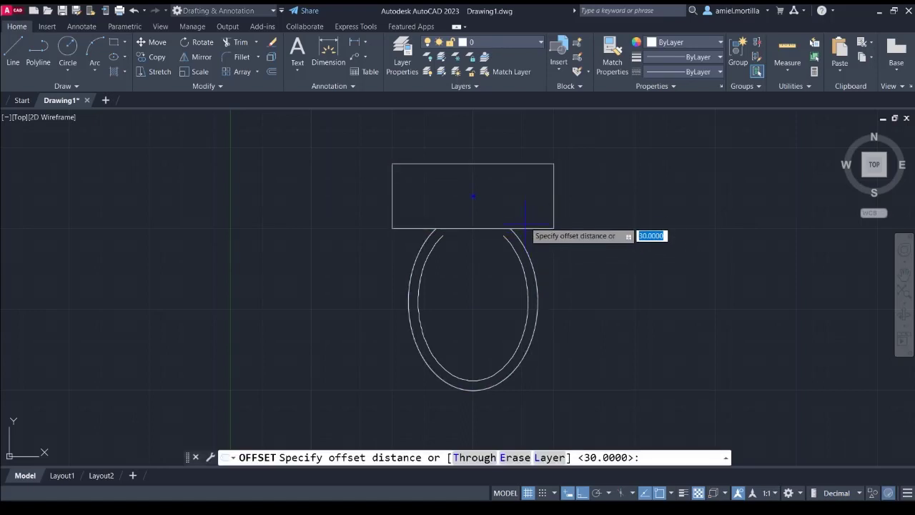
key("Return")
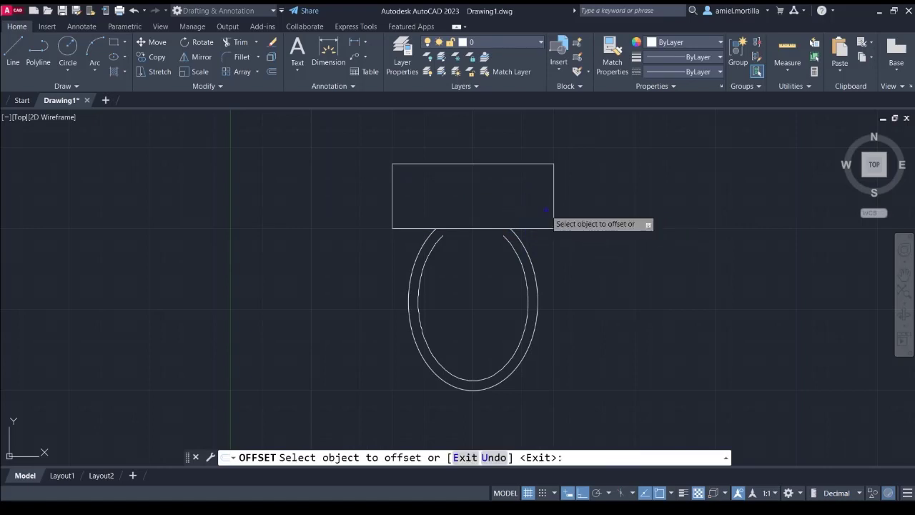
left_click(533, 226)
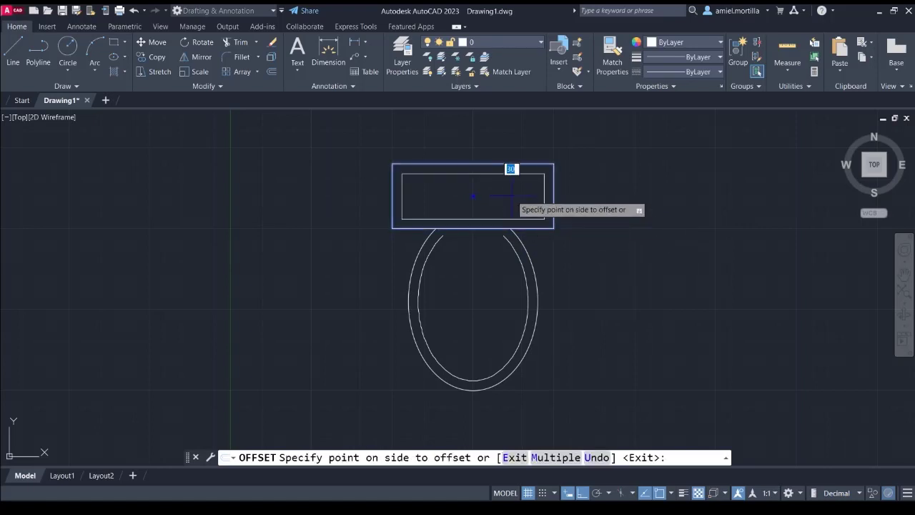
left_click(512, 170)
left_click(520, 239)
key("Escape")
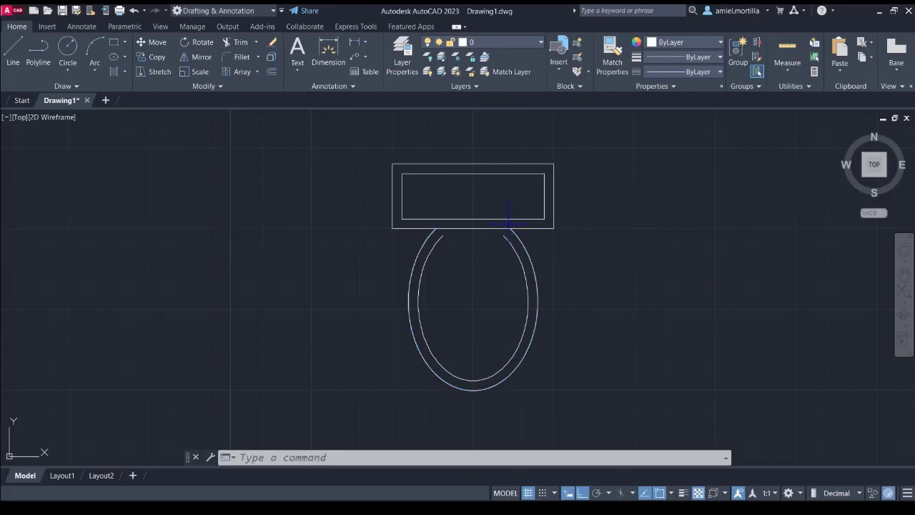
left_click(509, 218)
key("Delete")
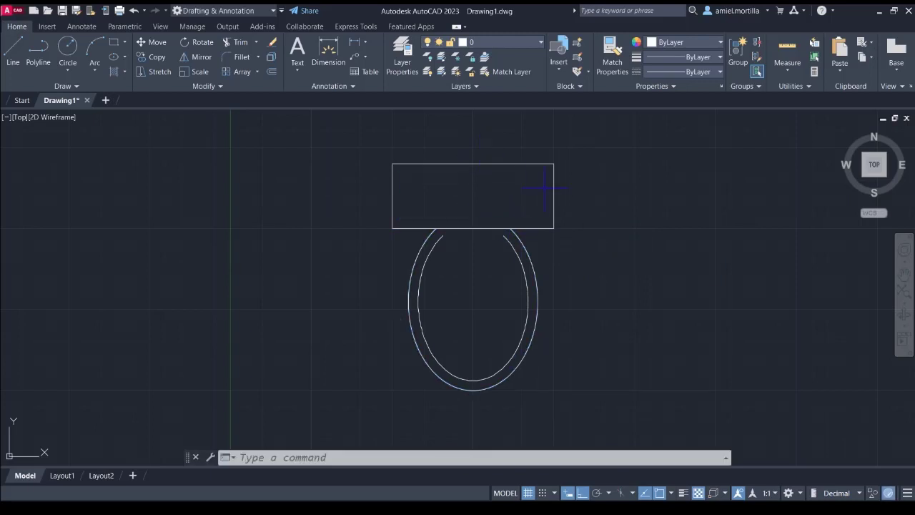
Offset the rectangle 30 inward once more as a trial, and delete the inner copy
left_click(559, 211)
left_click(550, 199)
key("Return")
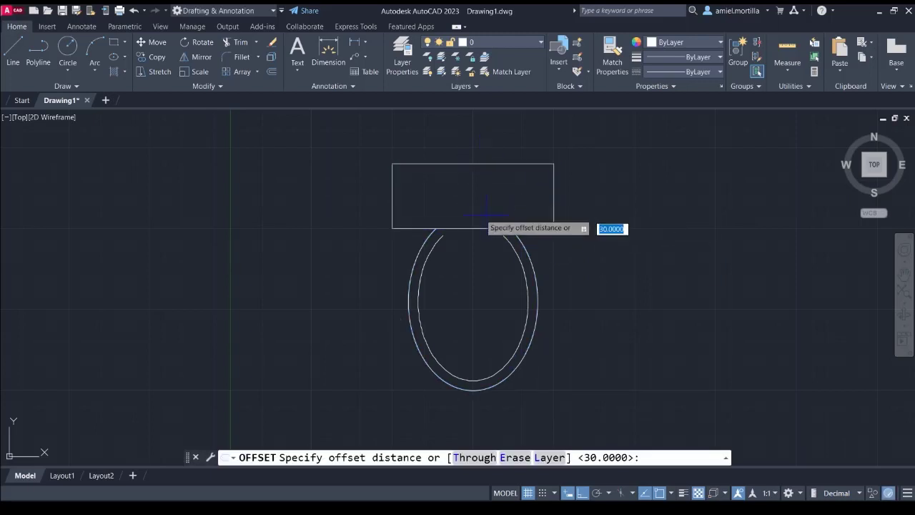
key("Return")
left_click(484, 228)
left_click(480, 189)
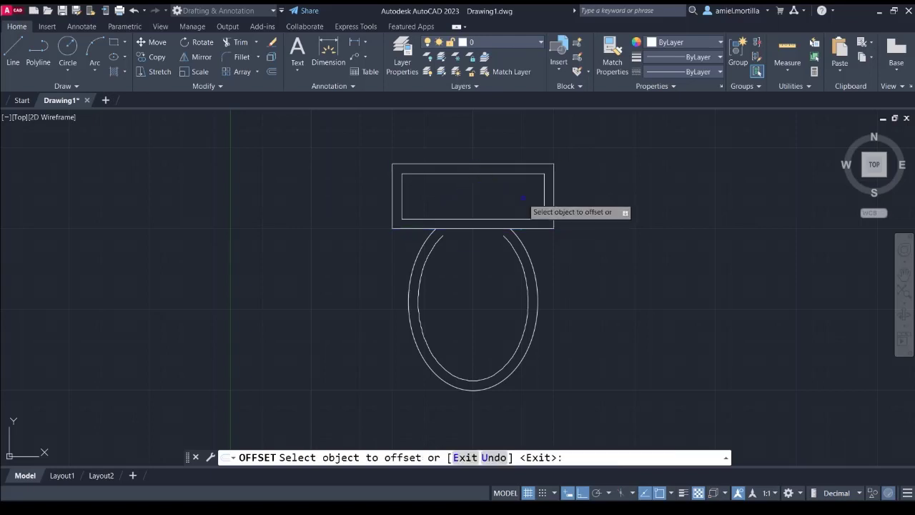
key("Return")
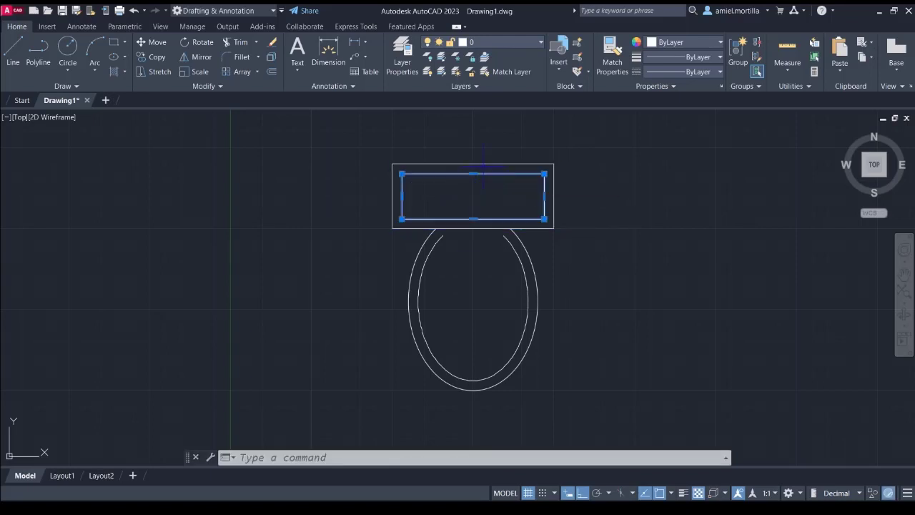
key("Delete")
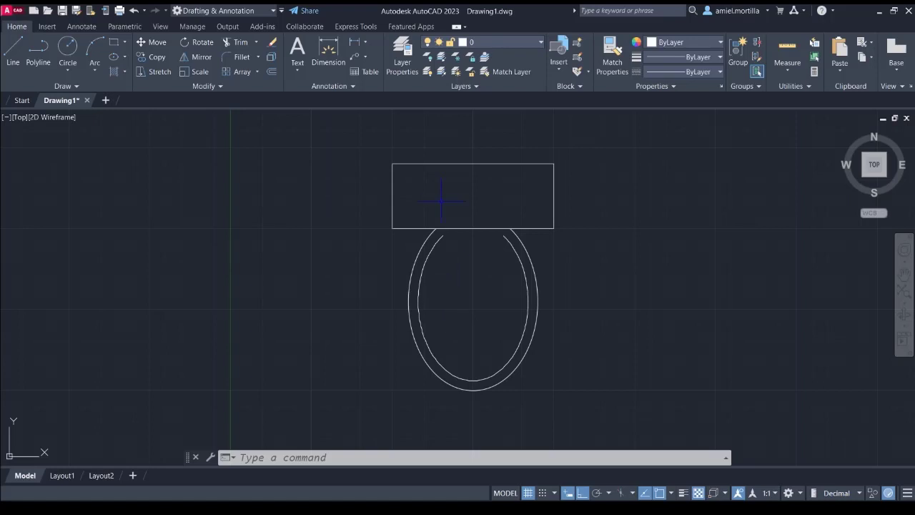
Select the rectangle with a crossing window over its upper edge to check whether it is a single object
left_click(467, 179)
left_click(416, 139)
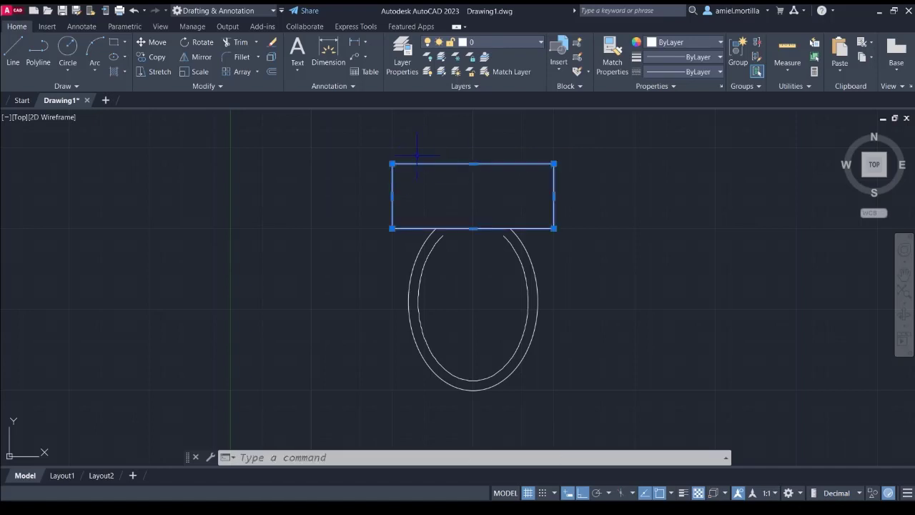
scroll(417, 153, "up", 4)
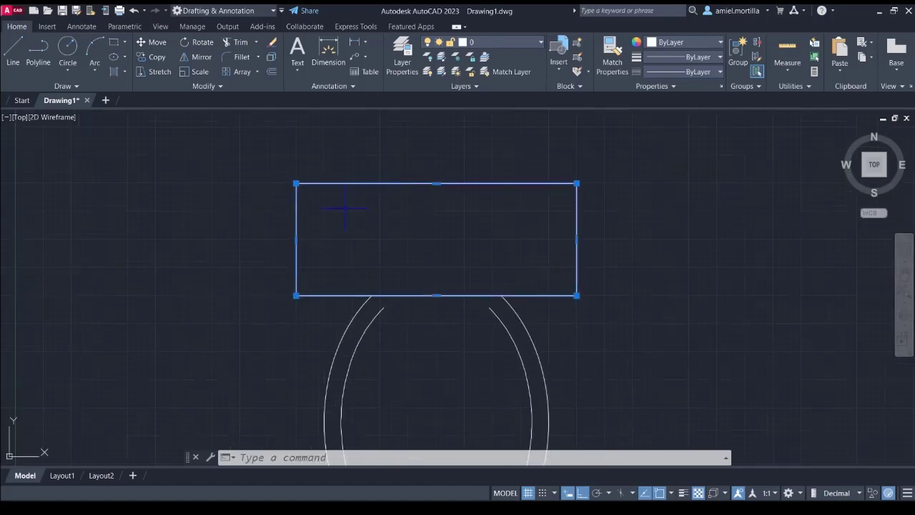
scroll(369, 201, "up", 1)
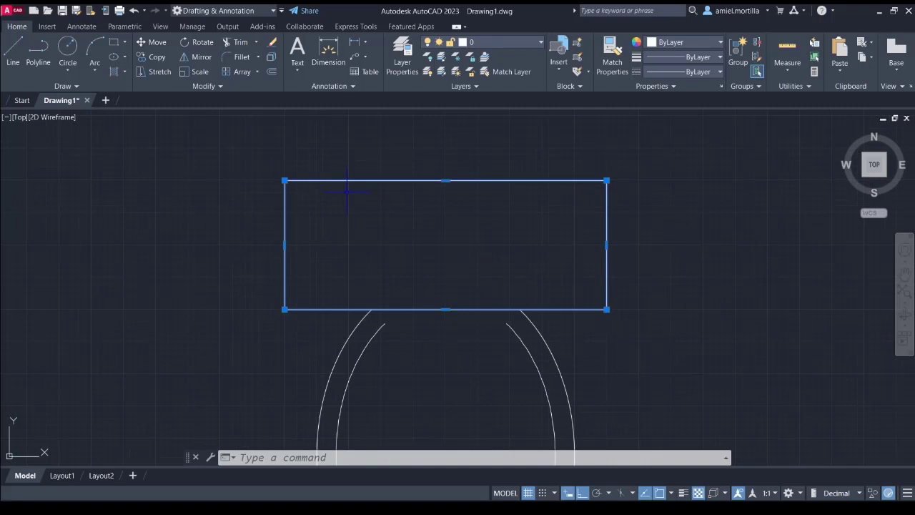
key("Escape")
left_click(421, 204)
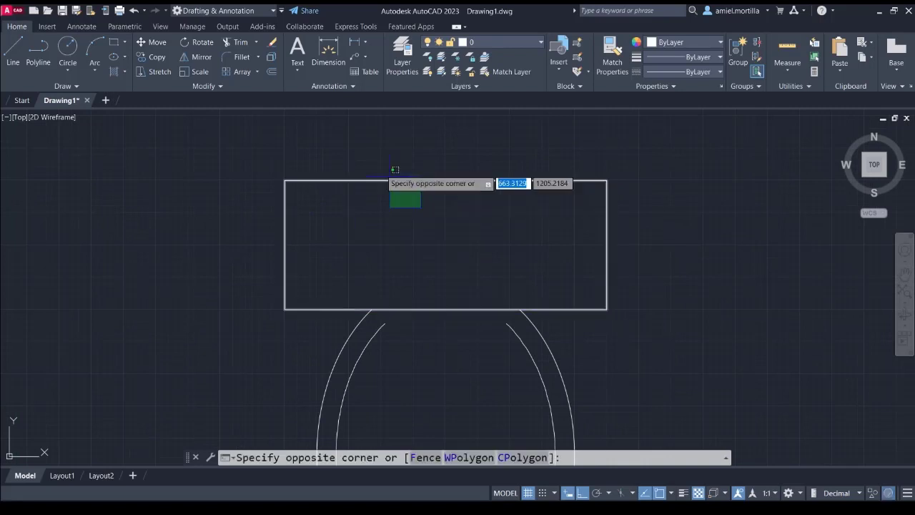
left_click(384, 224)
Try exploding the rectangle, and test the selection with a crossing window over its upper edge
type("x")
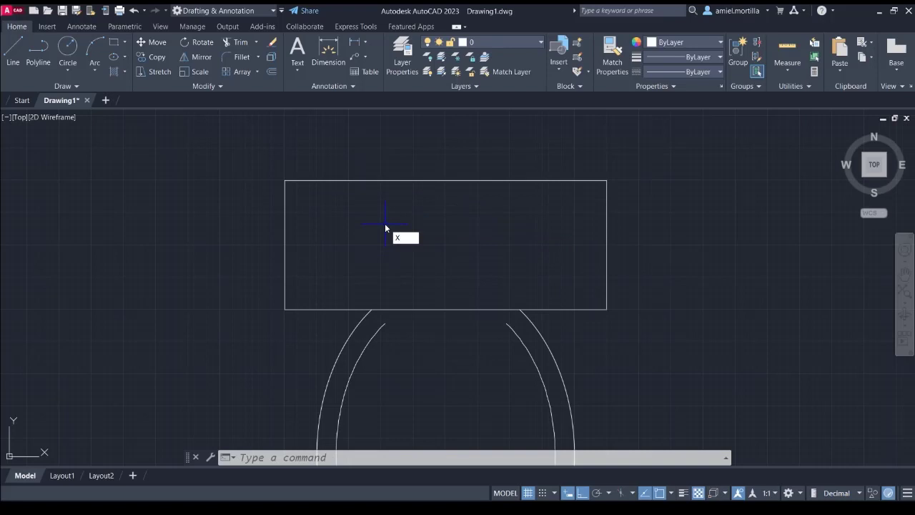
key("Return")
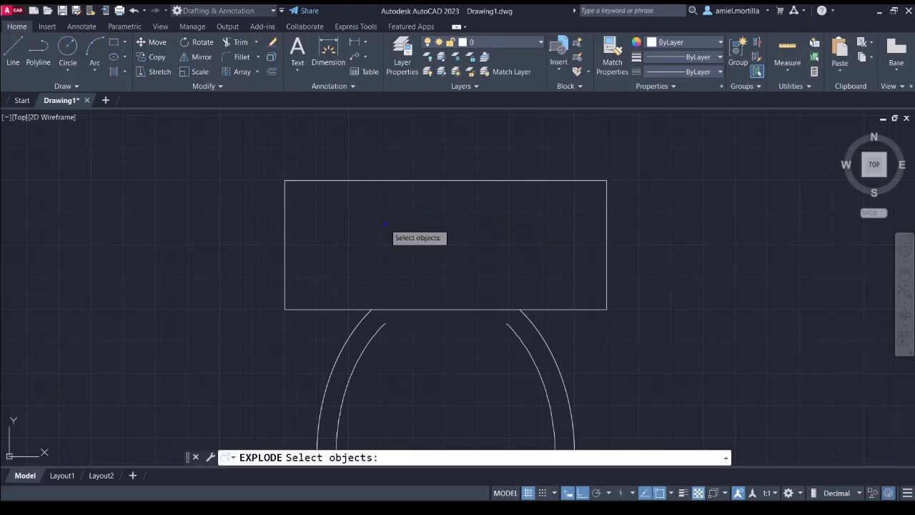
left_click(403, 179)
key("Return")
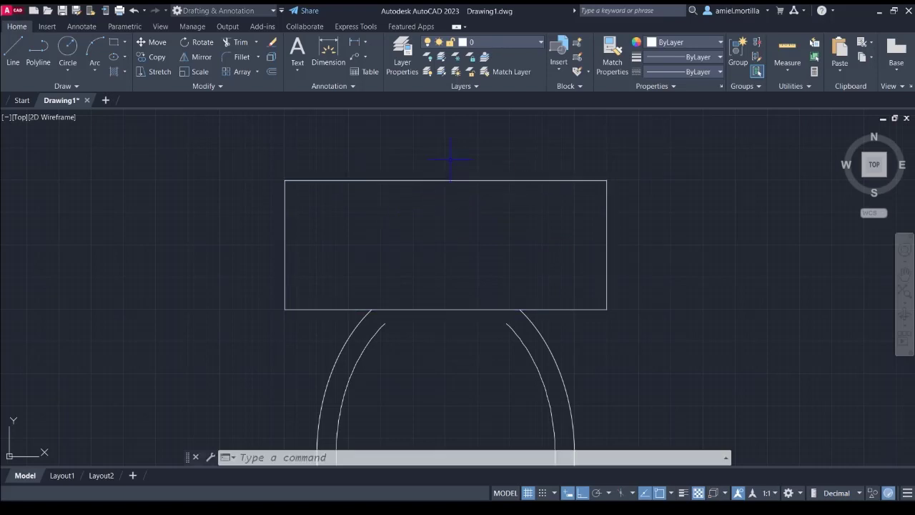
left_click(450, 159)
left_click(399, 236)
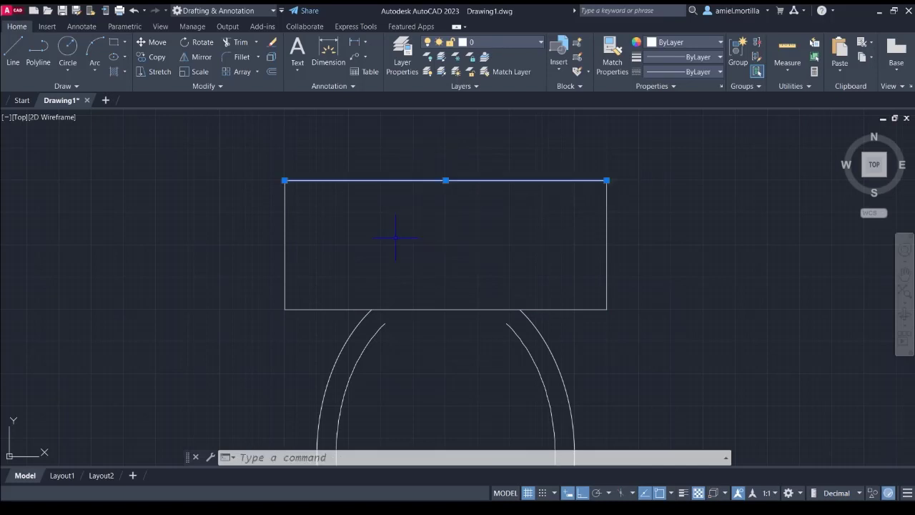
key("Escape")
Undo the rectangle's explode and test its selection again with a crossing window
left_click(445, 209)
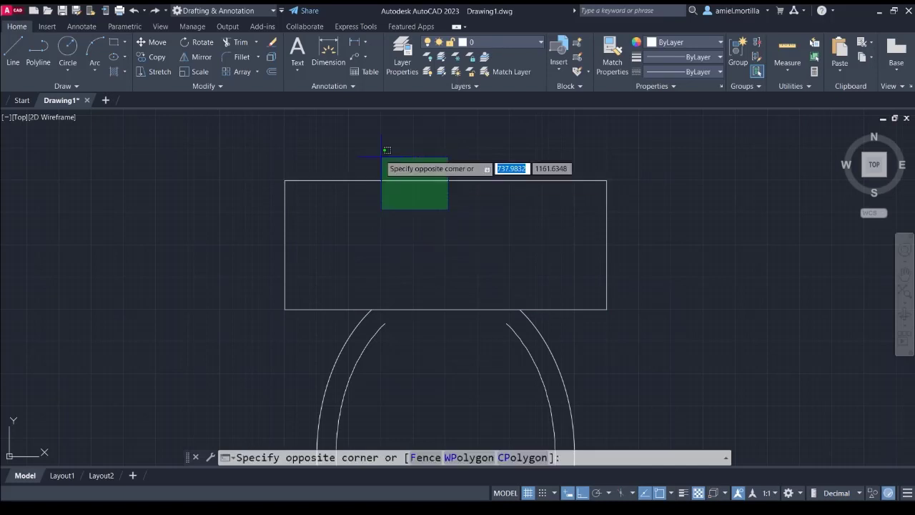
left_click(381, 155)
key("Escape")
left_click(501, 230)
left_click(416, 144)
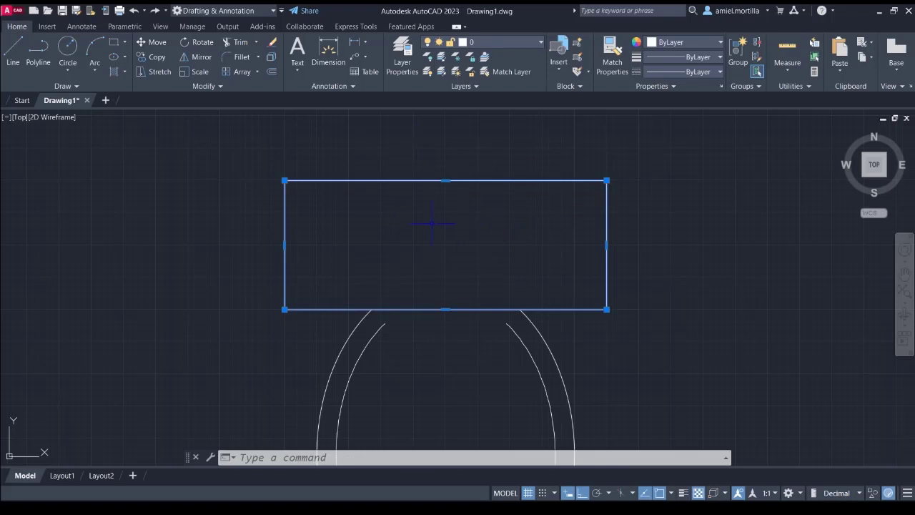
key("Escape")
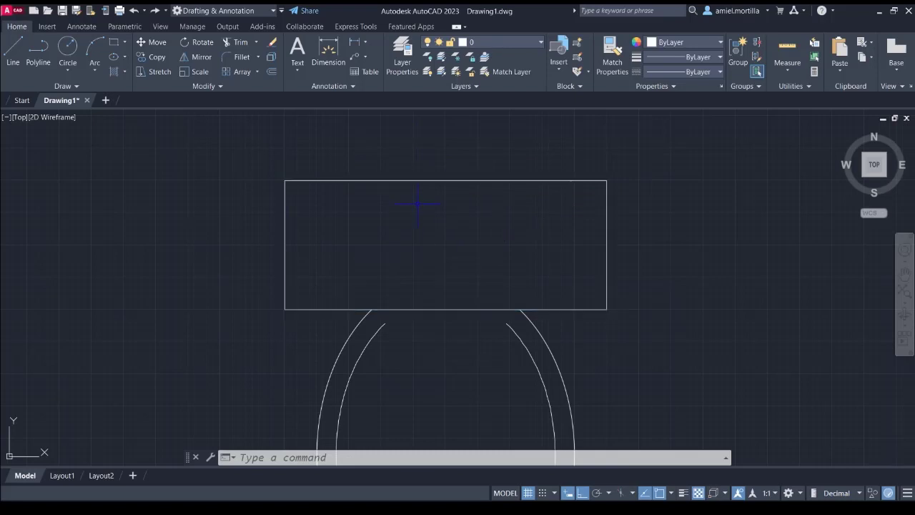
type("o")
key("Return")
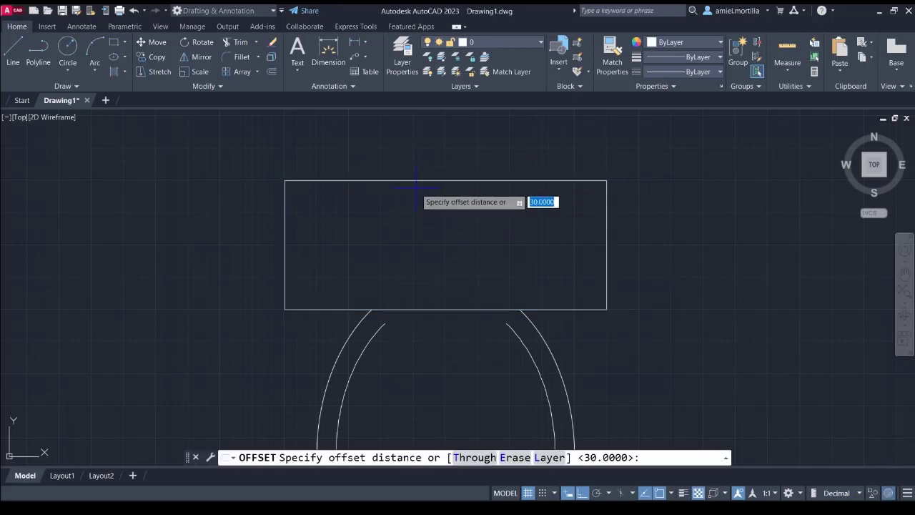
key("Return")
left_click(418, 181)
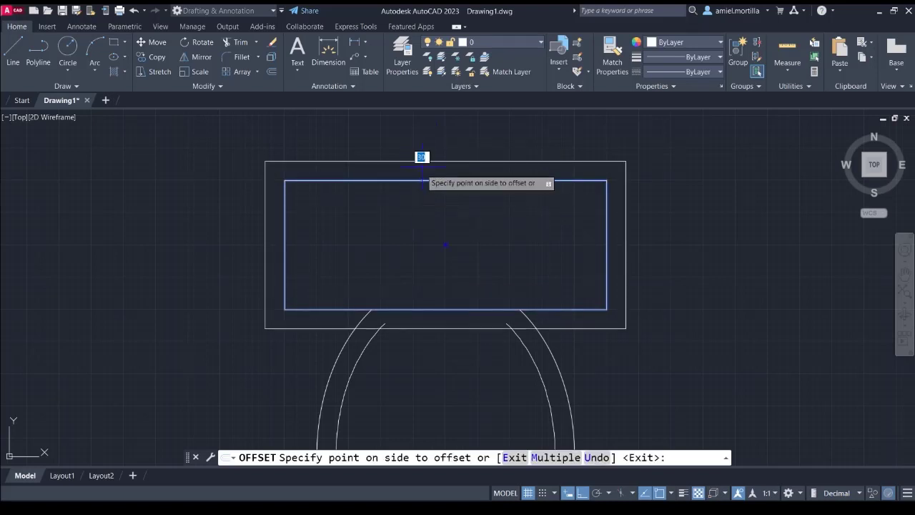
key("Escape")
Explode the rectangle into separate lines, and check the selection of its bottom edge
type("x")
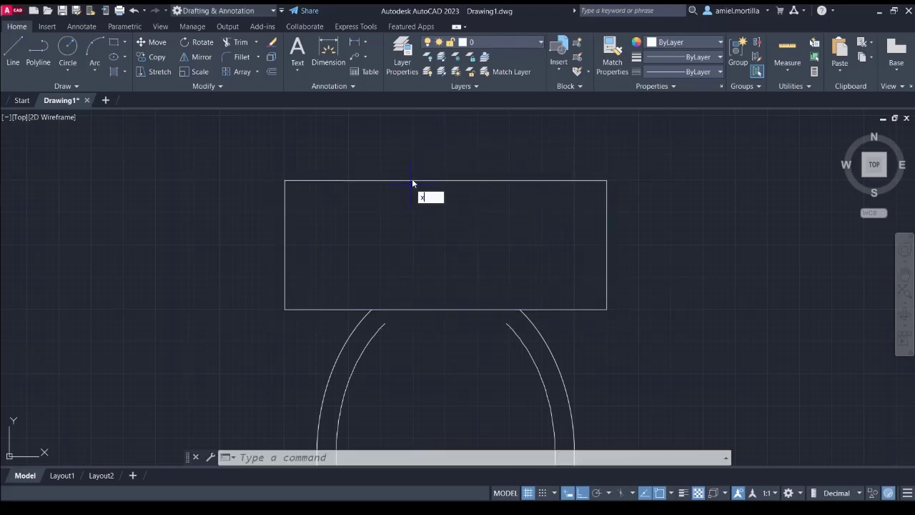
key("Return")
left_click(418, 181)
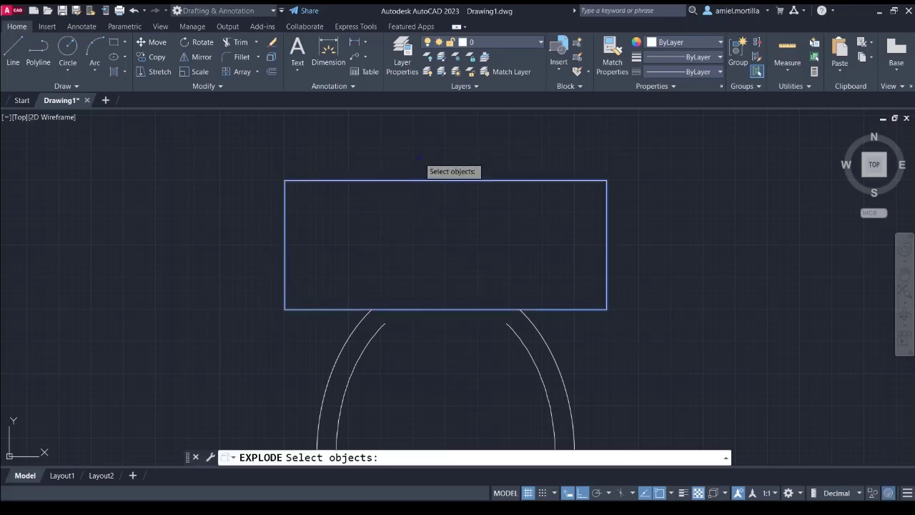
key("Return")
middle_click_drag(440, 234, 431, 188)
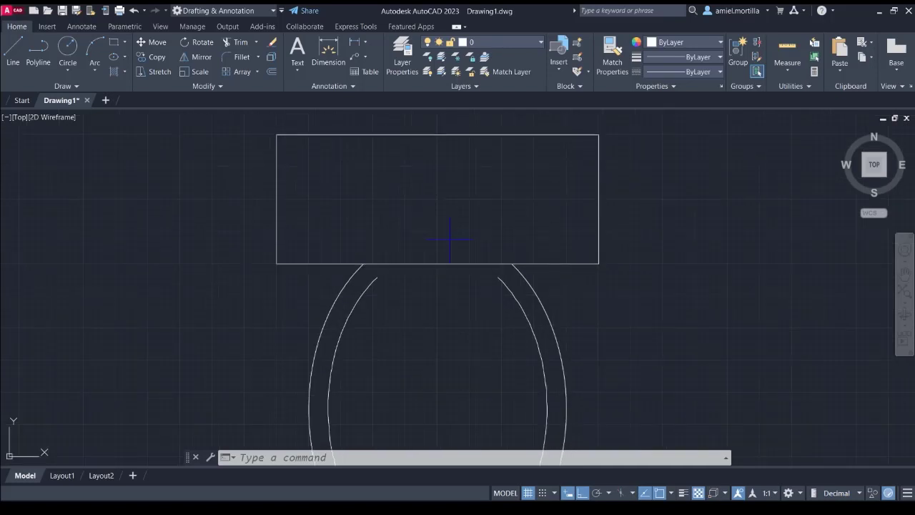
left_click(433, 264)
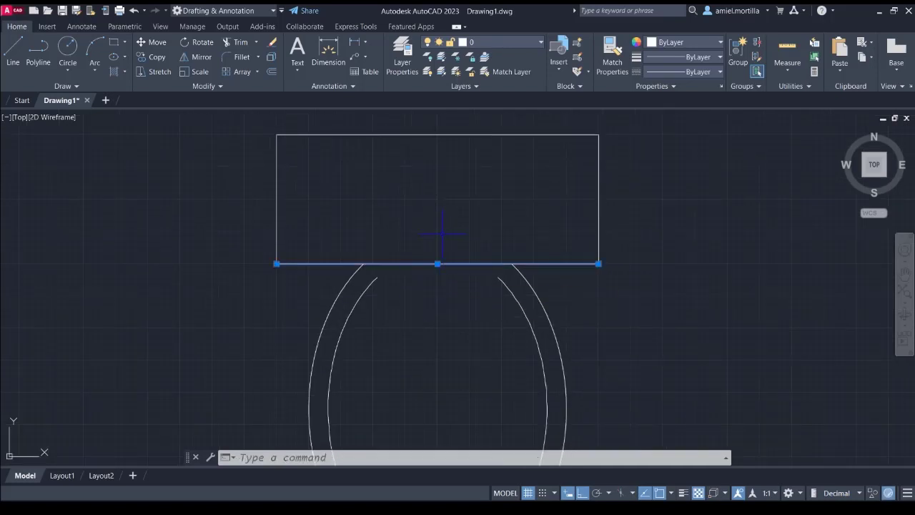
key("Escape")
Offset the exploded rectangle's bottom line by 50 downward, across the two ellipse arcs
type("o")
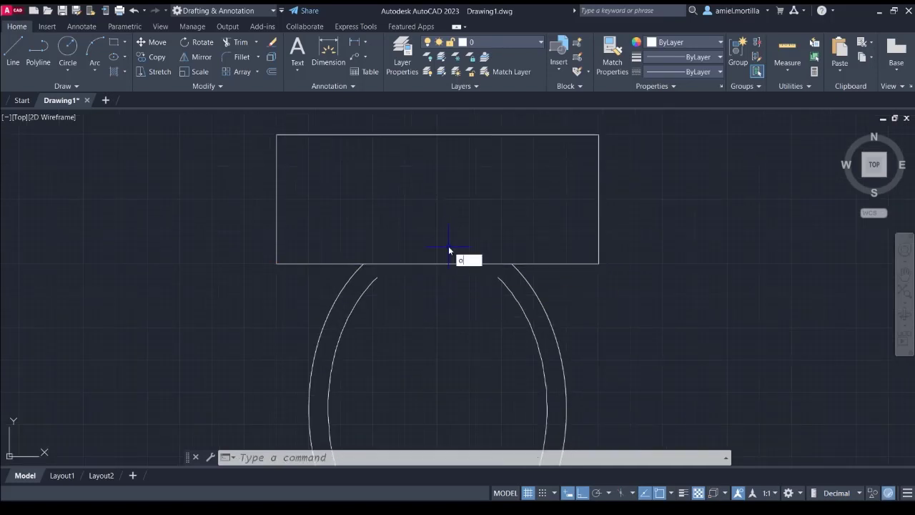
key("Return")
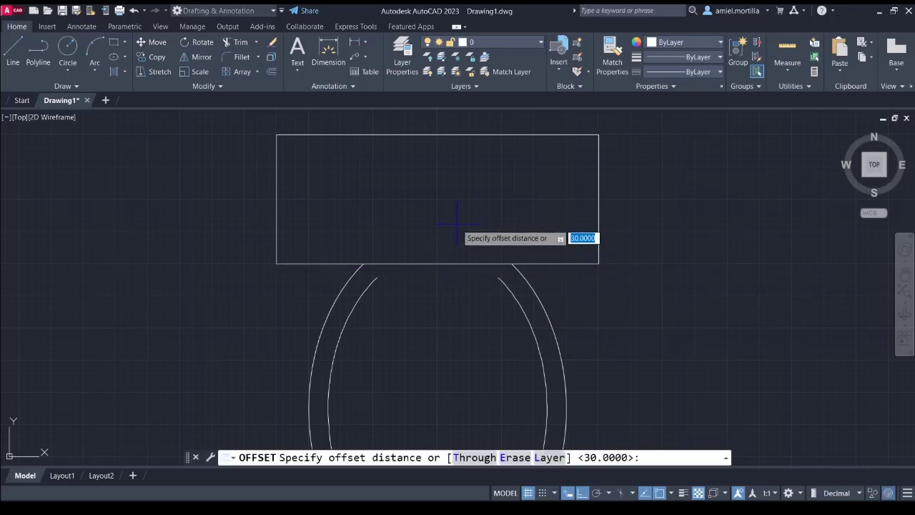
type("10")
key("Return")
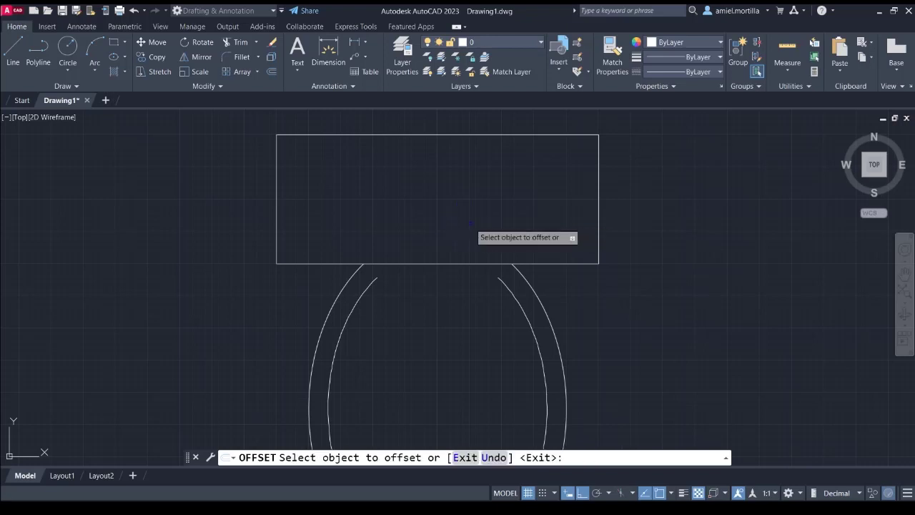
left_click(443, 263)
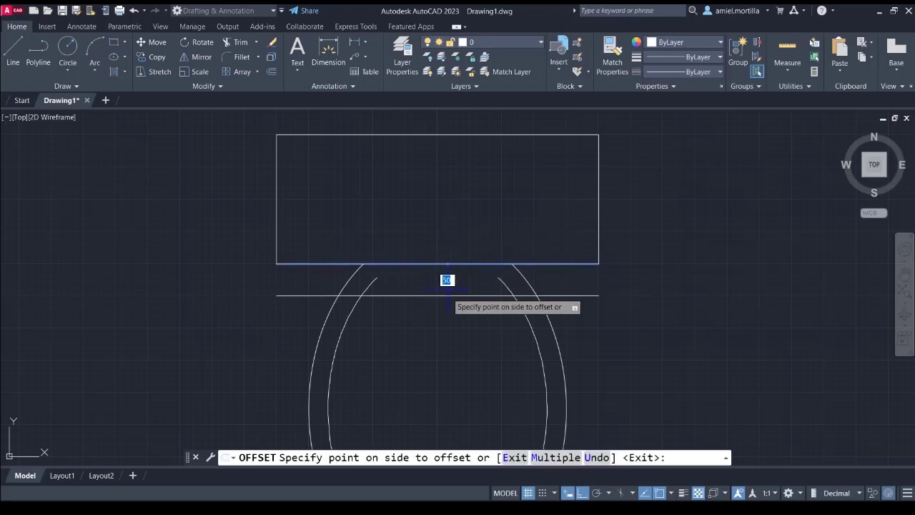
left_click(444, 330)
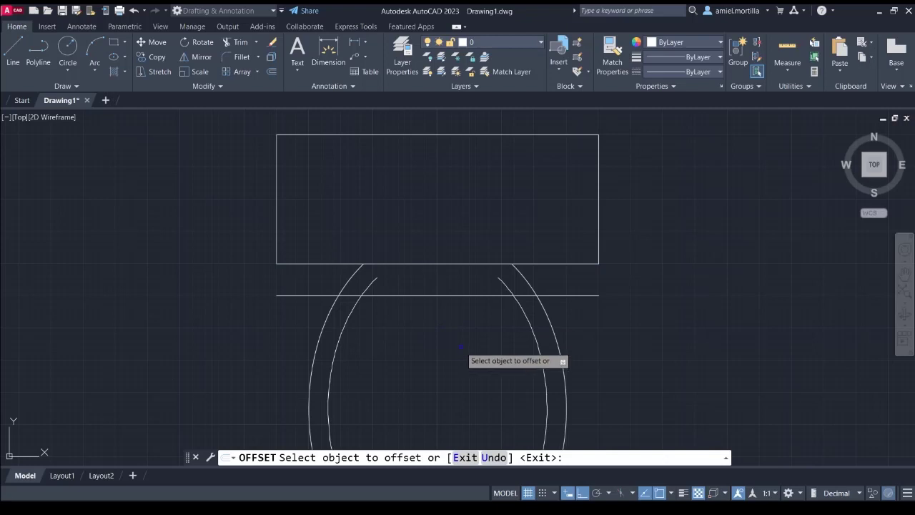
key("Return")
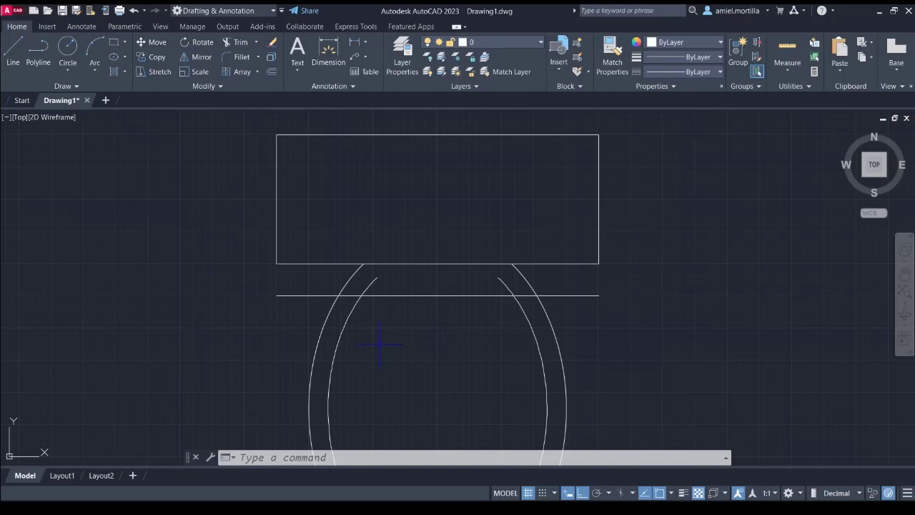
Fillet the left side of the inner ellipse arc with the offset horizontal line, using a radius of 50
middle_click_drag(449, 349, 429, 307)
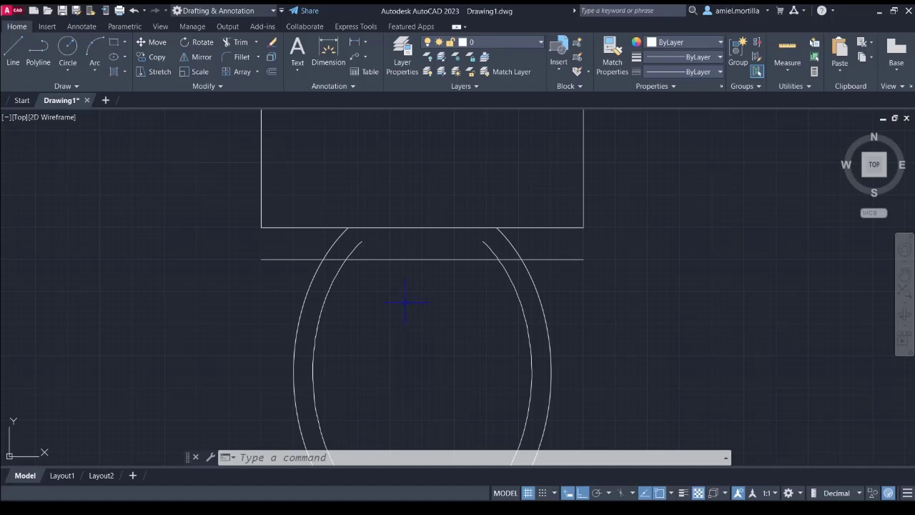
scroll(405, 299, "down", 2)
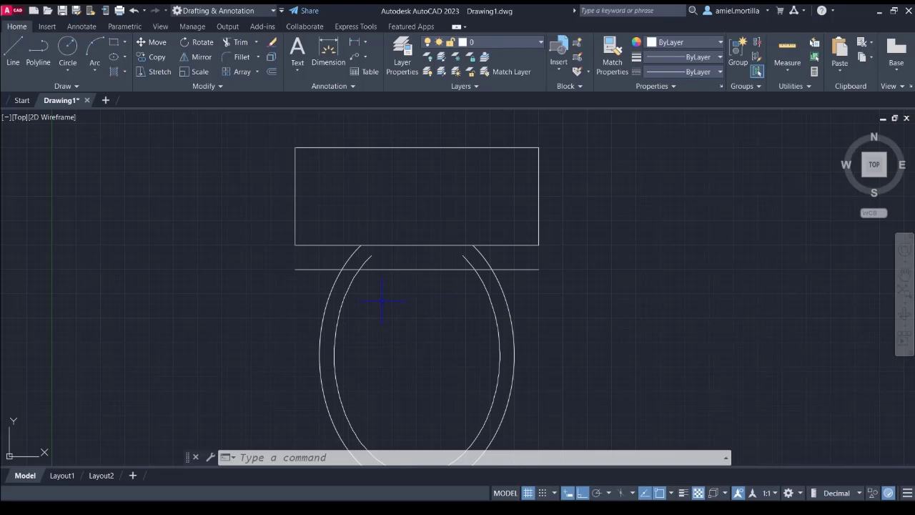
type("F")
key("Return")
scroll(378, 291, "up", 1)
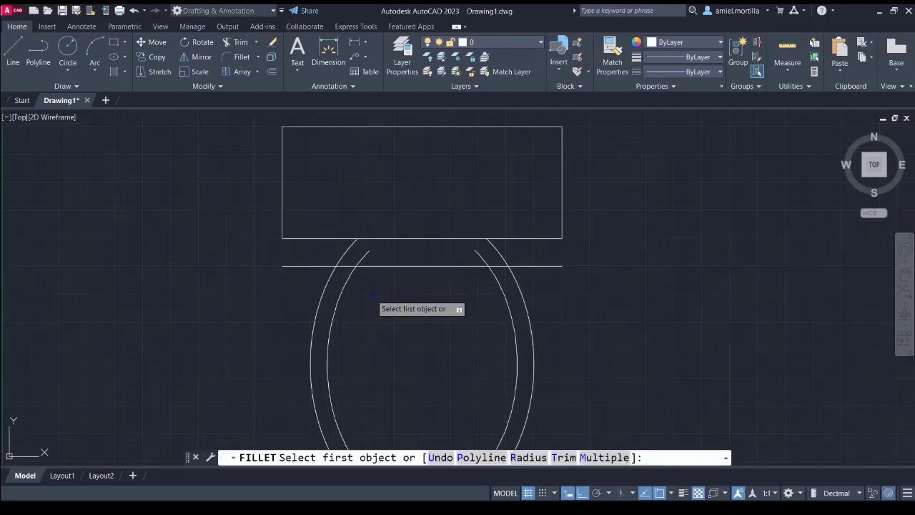
scroll(372, 294, "up", 1)
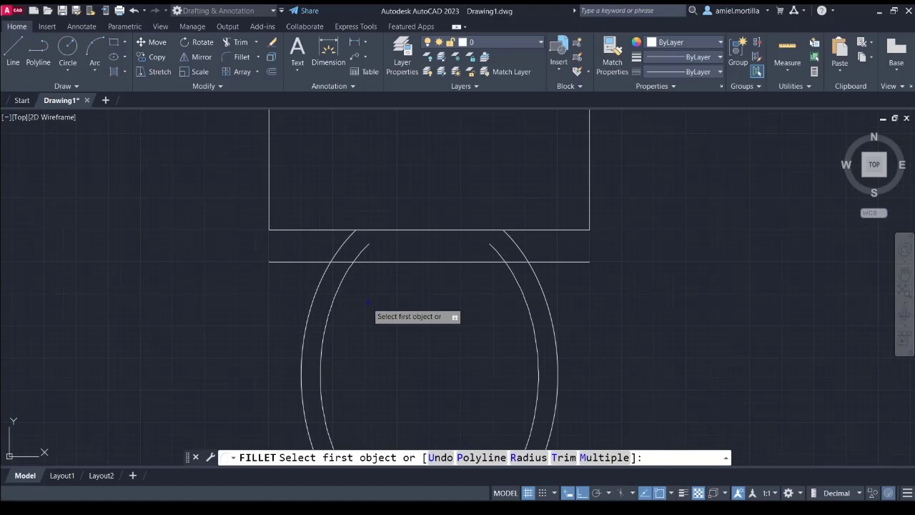
type("r")
key("Return")
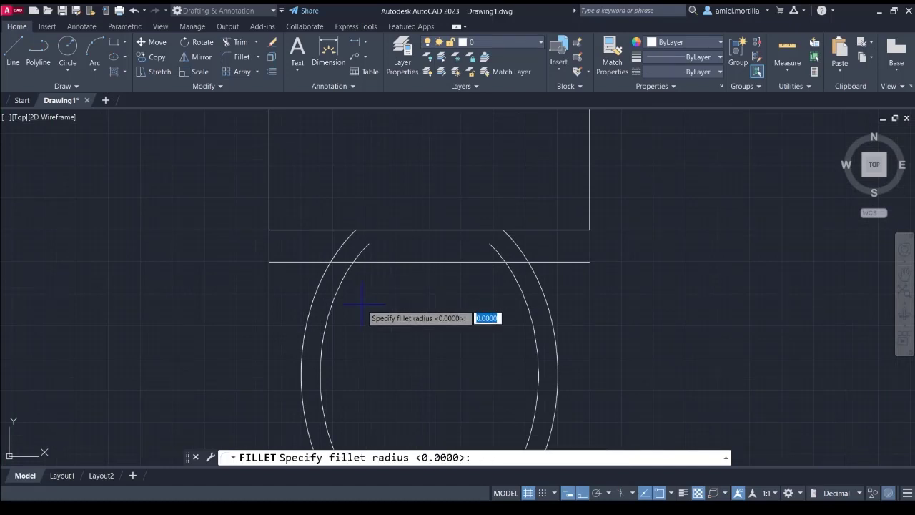
type("50")
key("Return")
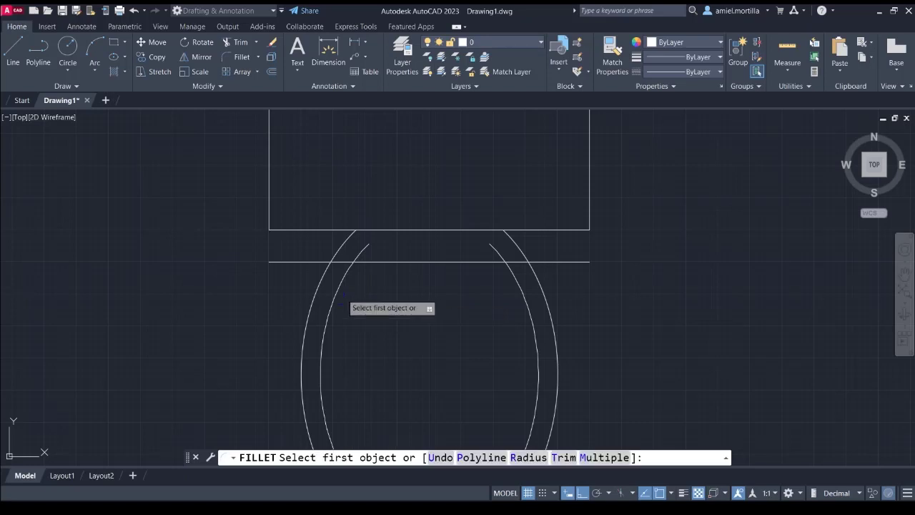
left_click(340, 281)
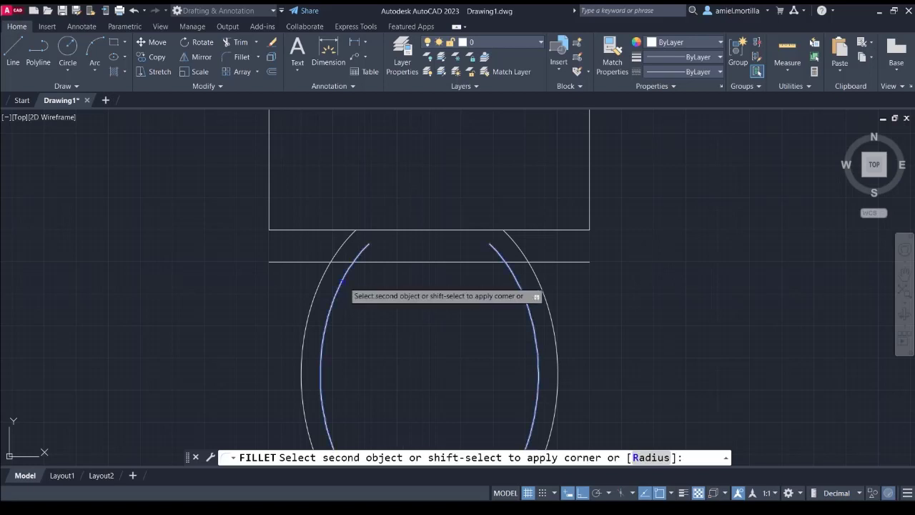
left_click(421, 261)
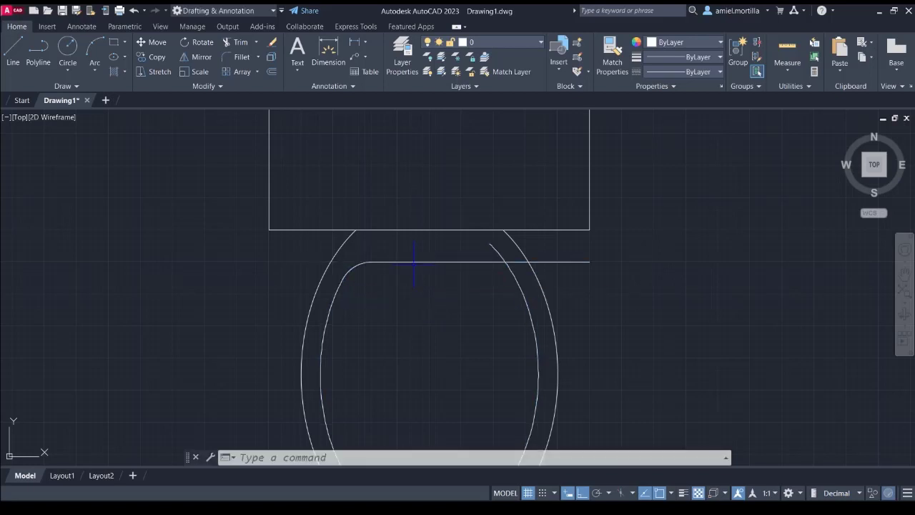
Fillet the right side of the inner ellipse arc with the offset horizontal line, using the same radius as the left corner
type("f")
key("Return")
left_click(519, 287)
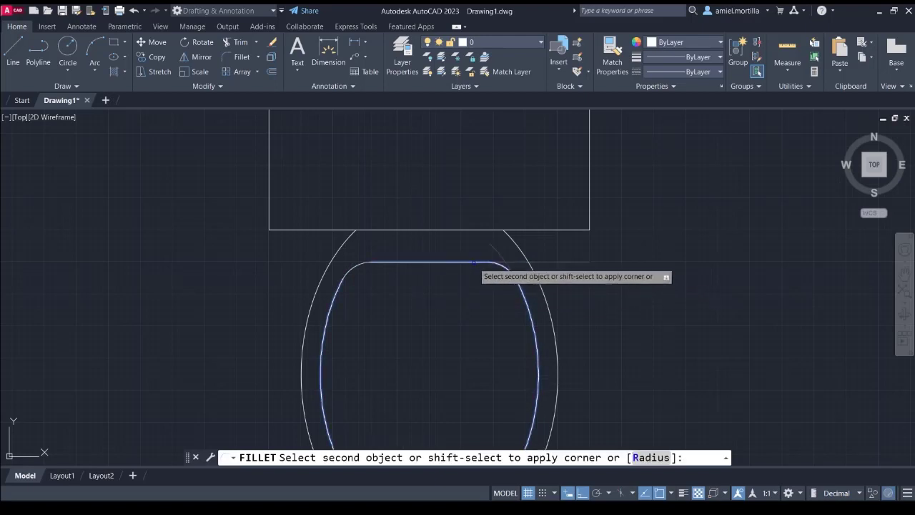
left_click(474, 262)
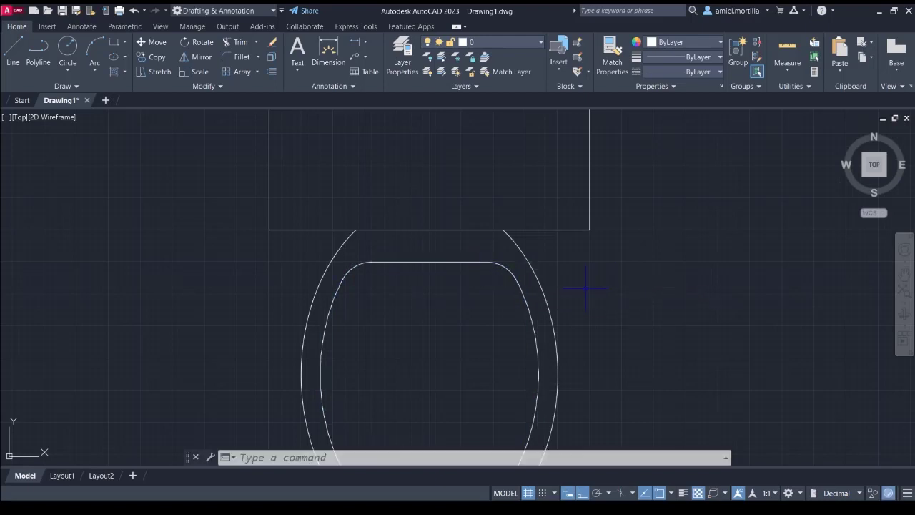
Copy the four lines of the exploded rectangle about 680 horizontally to the right of the toilet shape
scroll(594, 290, "down", 2)
mouse_move(485, 214)
middle_mouse_down()
mouse_move(309, 162)
mouse_move(307, 170)
middle_mouse_up()
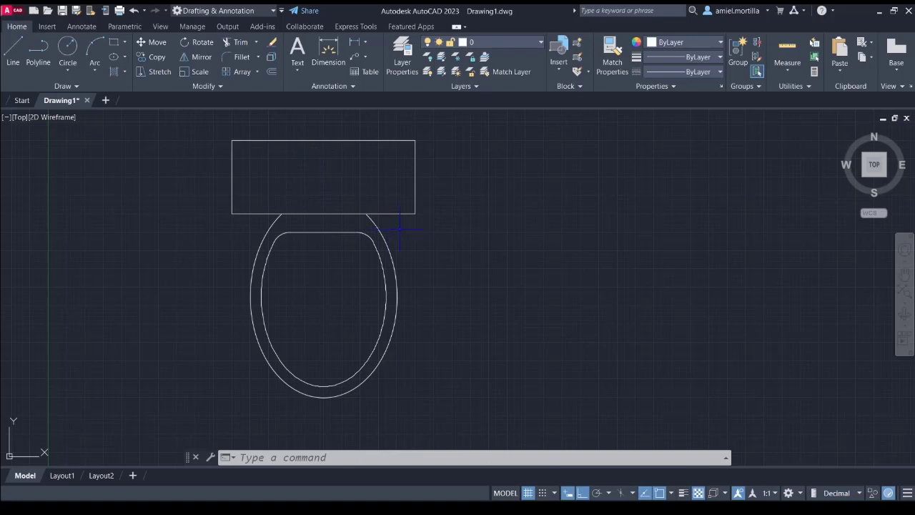
middle_click_drag(399, 228, 368, 236)
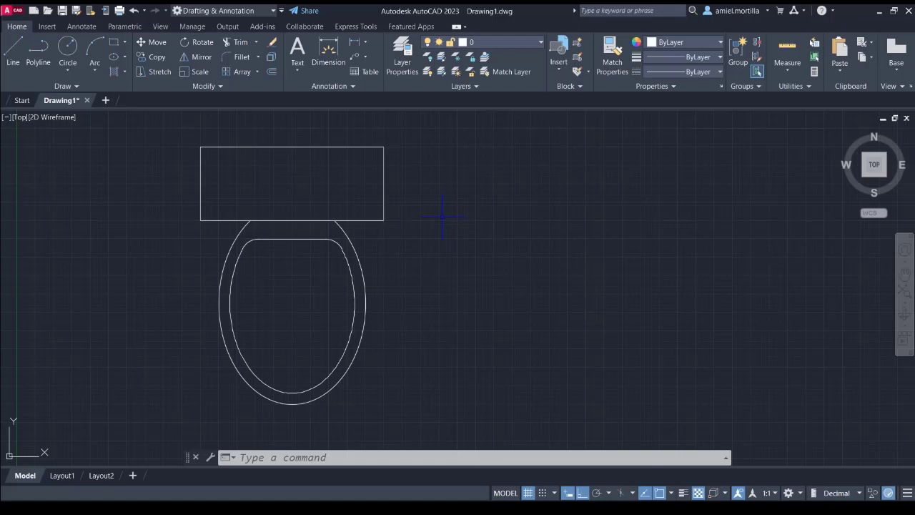
mouse_move(408, 228)
middle_mouse_down()
mouse_move(467, 234)
mouse_move(434, 261)
middle_mouse_up()
scroll(484, 261, "up", 1)
scroll(429, 239, "down", 1)
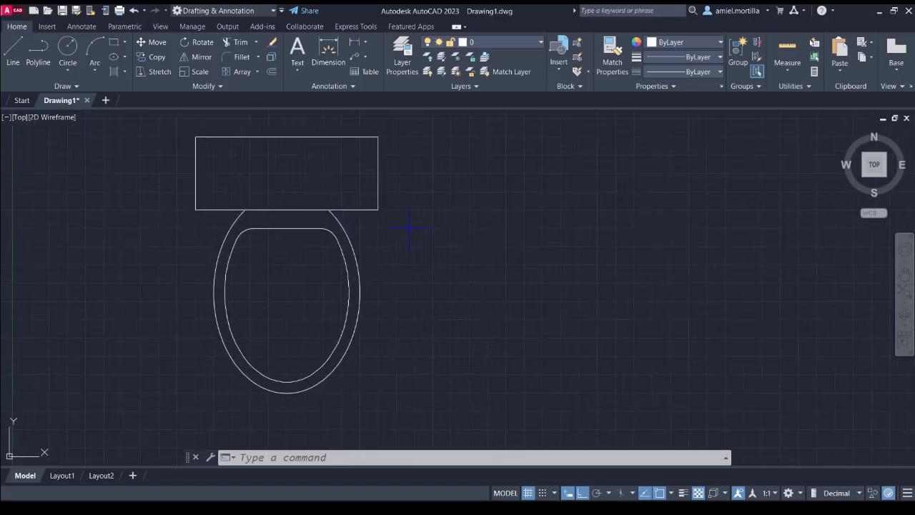
left_click(377, 199)
left_click(176, 132)
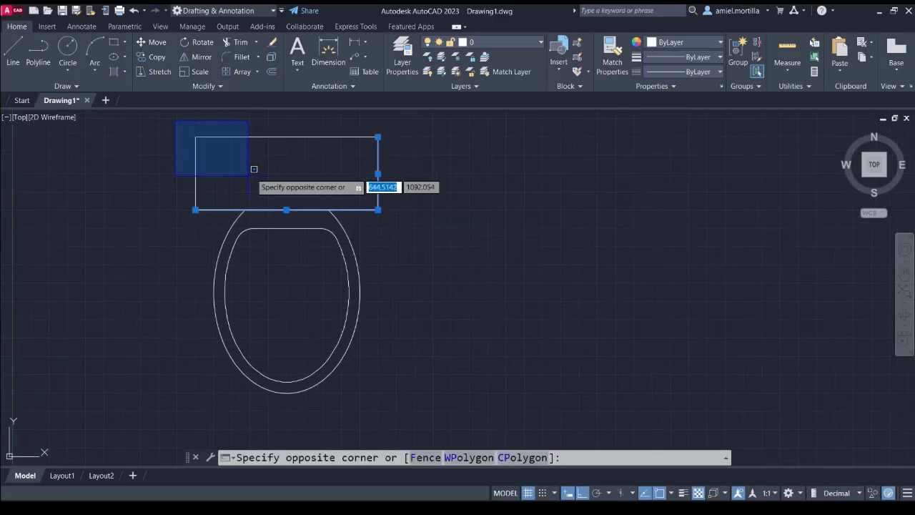
left_click(284, 171)
left_click(266, 141)
left_click(205, 153)
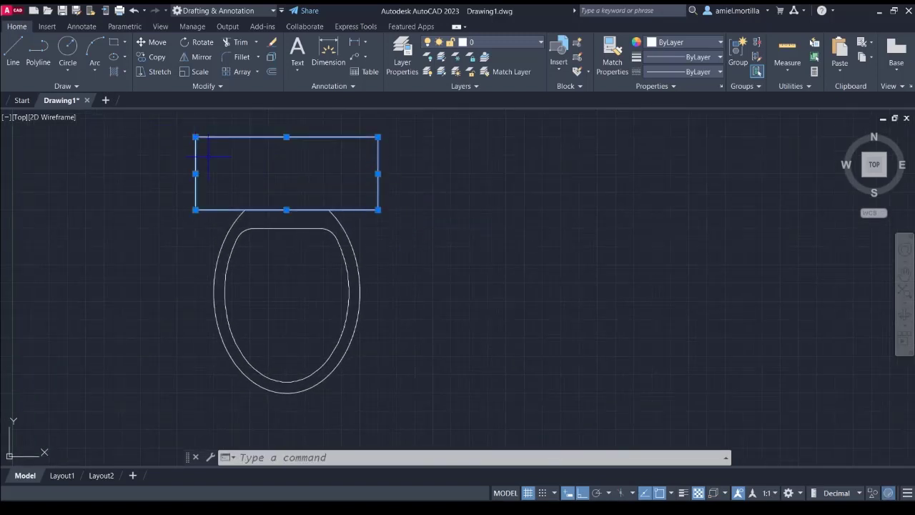
type("co")
key("Return")
left_click(489, 156)
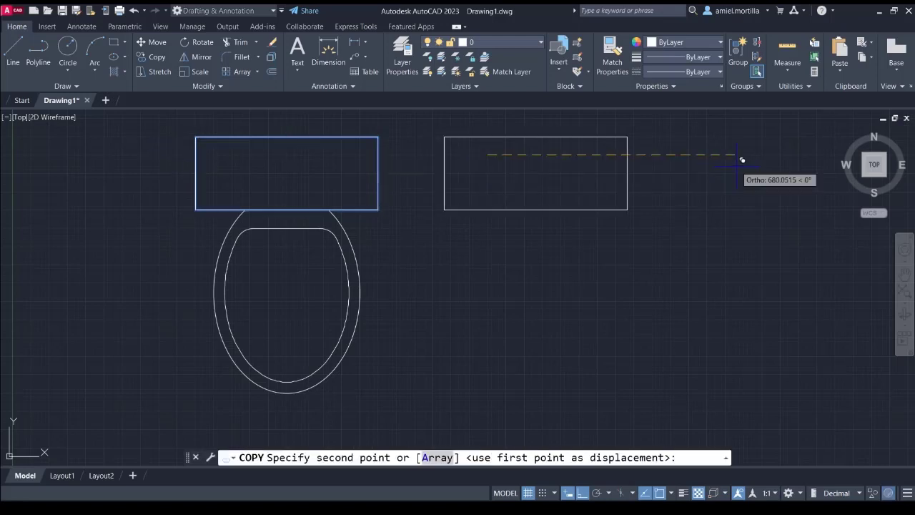
left_click(740, 157)
key("Escape")
mouse_move(674, 253)
middle_mouse_down()
mouse_move(633, 233)
mouse_move(598, 230)
middle_mouse_up()
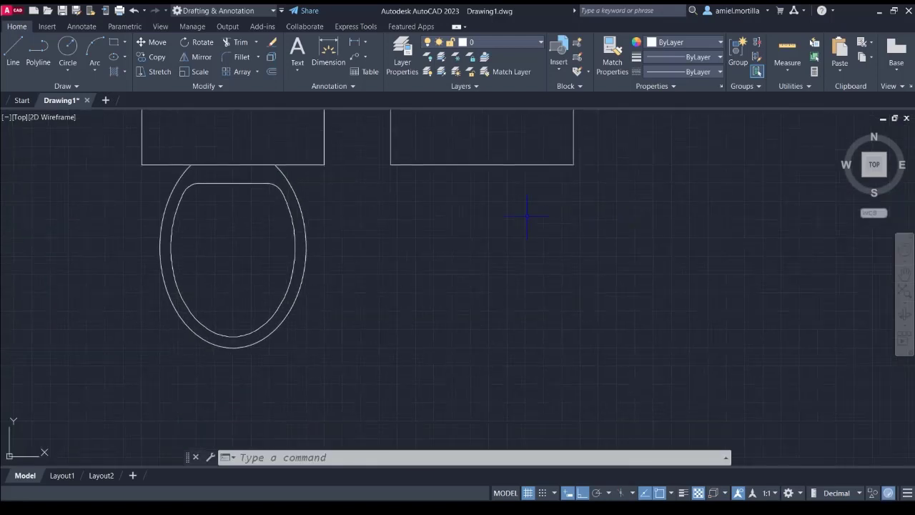
Draw an ellipse from the midpoint of the copied rectangle's bottom edge, with a 550 axis downward and 200 to the other axis
type("el")
key("Return")
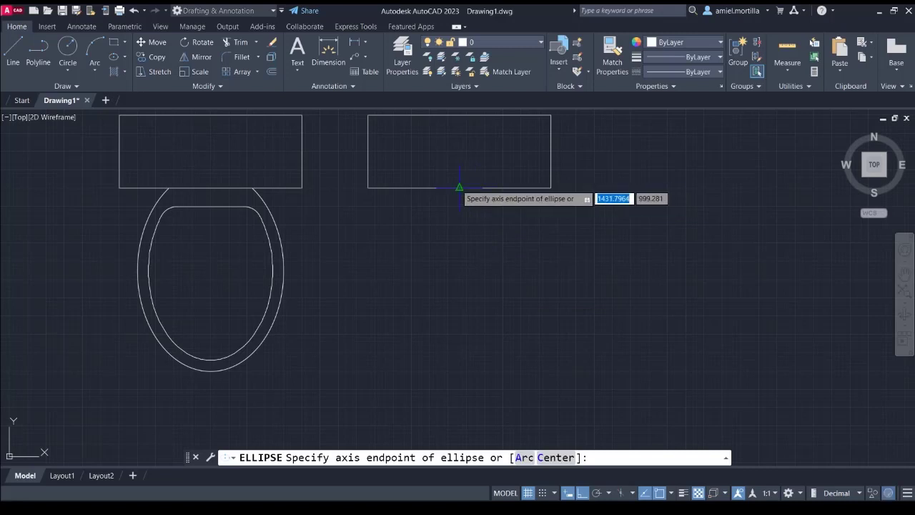
left_click(459, 188)
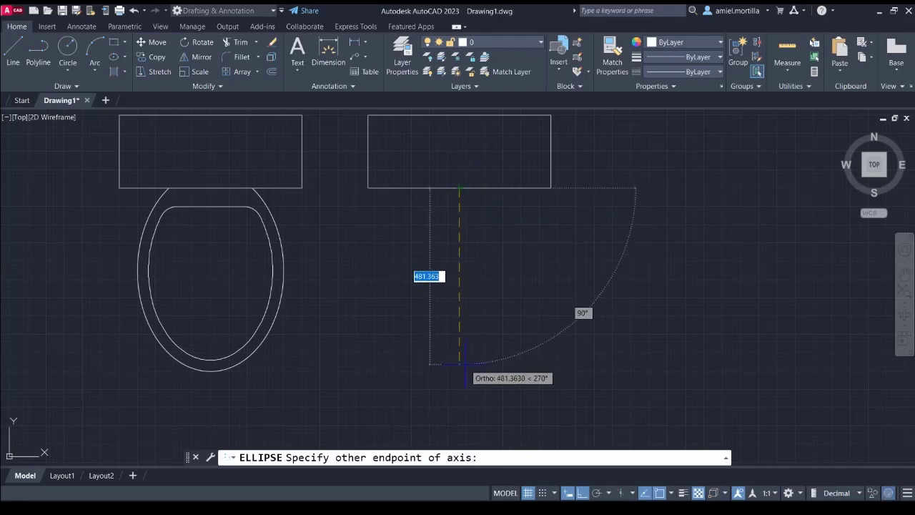
type("550")
key("Return")
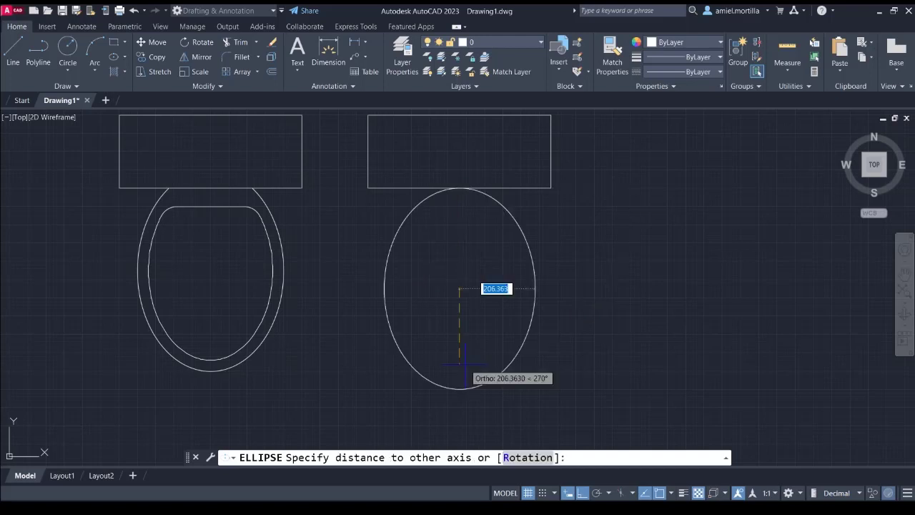
type("200")
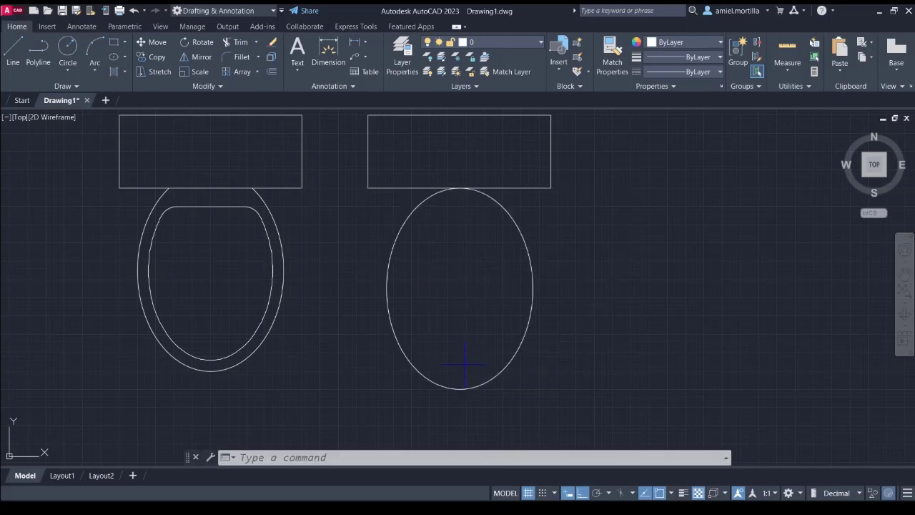
key("Return")
Try to move the new ellipse straight up into the copied rectangle, with Ortho turned off partway, and cancel the move
mouse_move(481, 298)
middle_mouse_down()
mouse_move(469, 275)
mouse_move(422, 278)
mouse_move(408, 311)
middle_mouse_up()
scroll(467, 276, "up", 3)
left_click(629, 329)
left_click(439, 312)
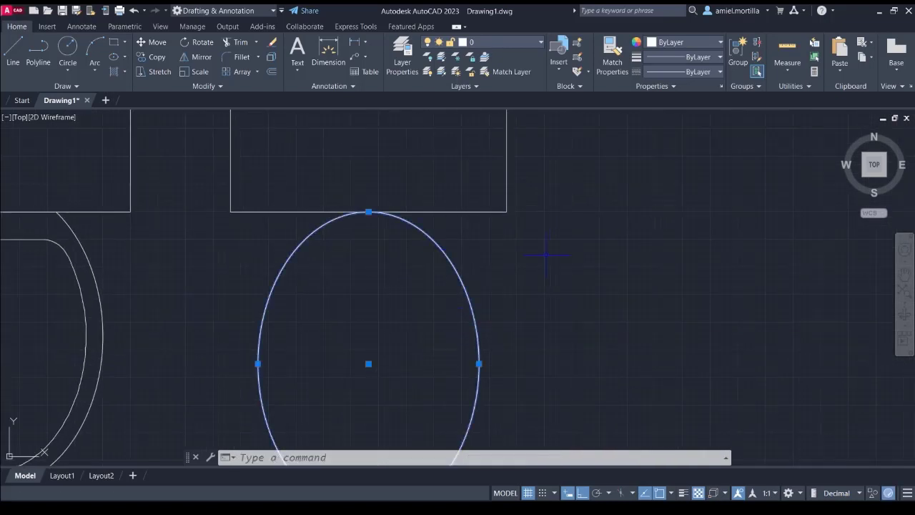
middle_click_drag(609, 262, 593, 249)
type("m")
key("Return")
left_click(720, 349)
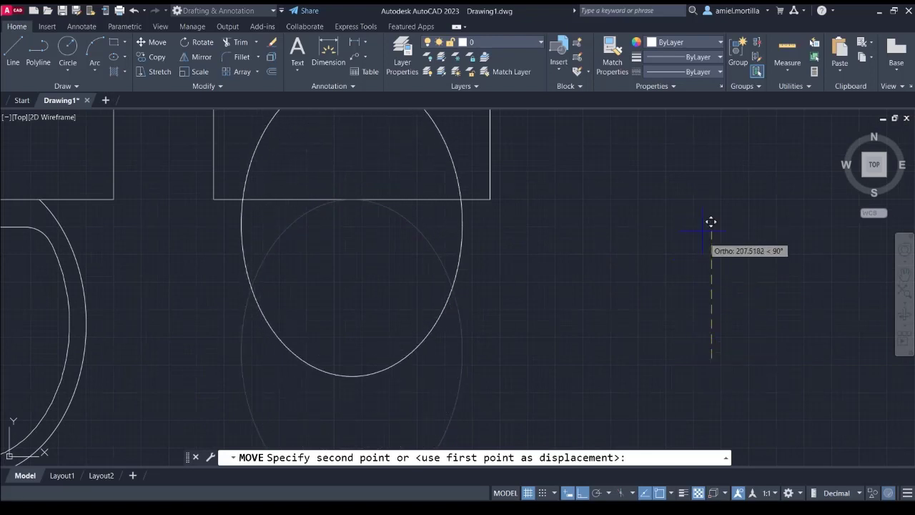
scroll(683, 236, "down", 2)
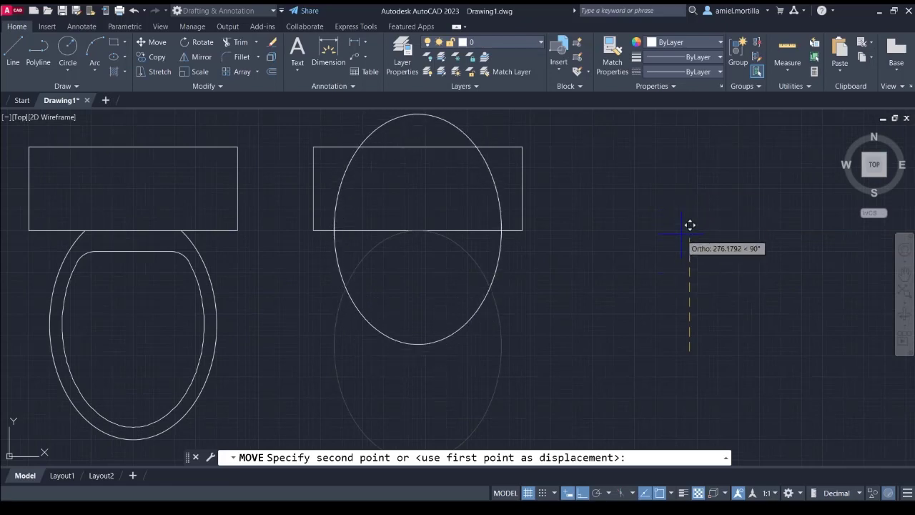
key("F8")
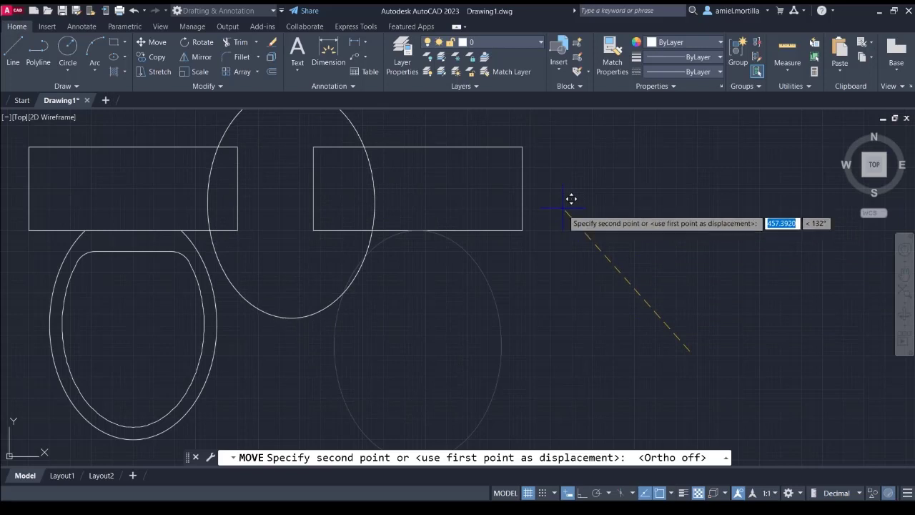
key("Escape")
Move the ellipse 200 to the right from its centre point with Ortho off
left_click(589, 357)
left_click(472, 386)
middle_click_drag(514, 316, 527, 262)
type("m")
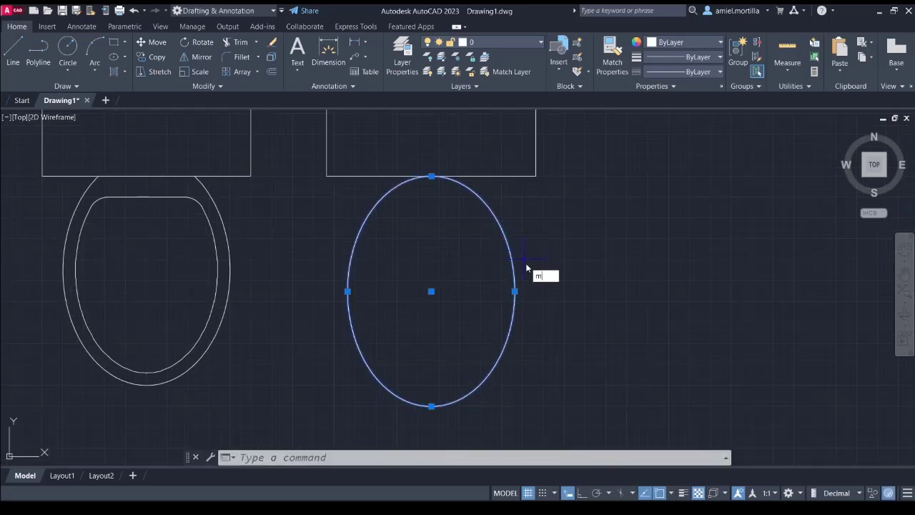
key("Return")
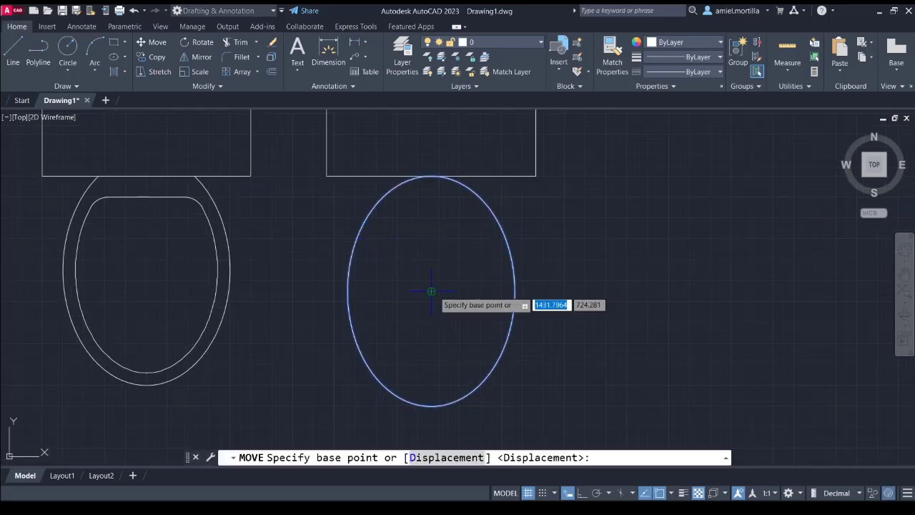
left_click(431, 291)
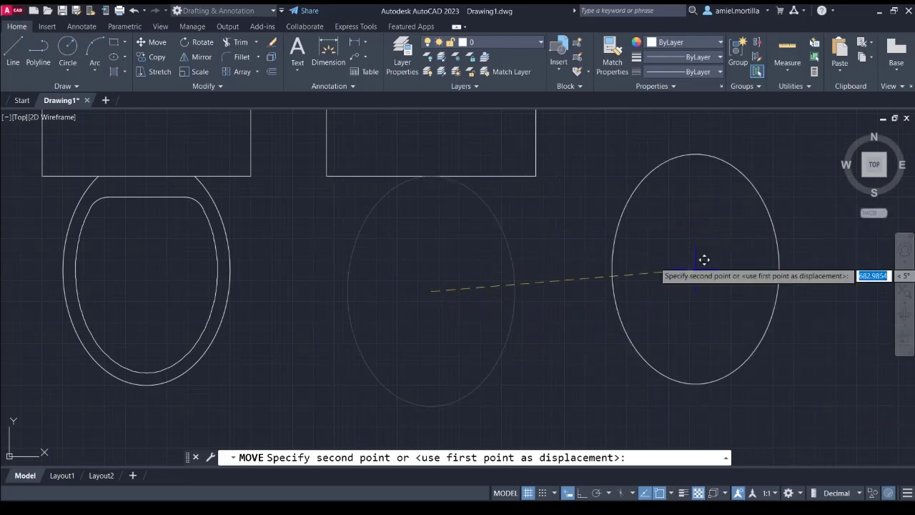
scroll(664, 272, "down", 1)
middle_click_drag(689, 314, 620, 241)
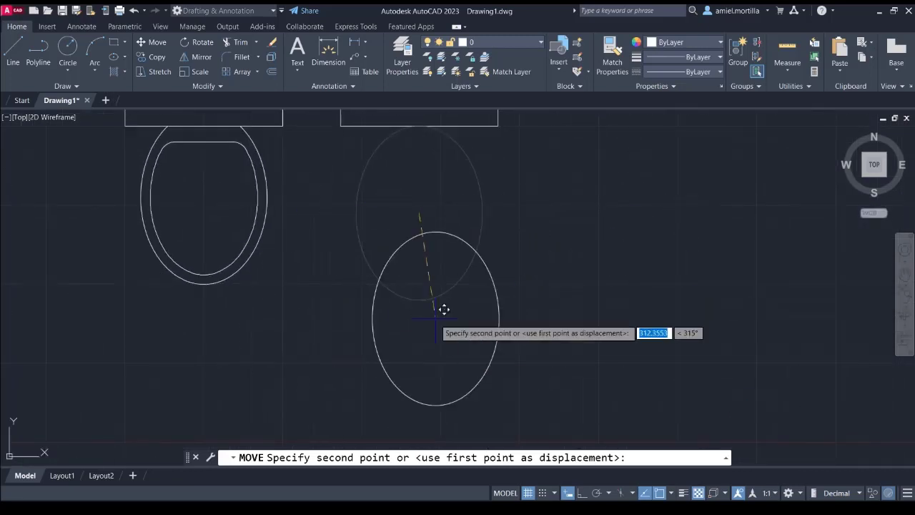
middle_click_drag(514, 207, 529, 302)
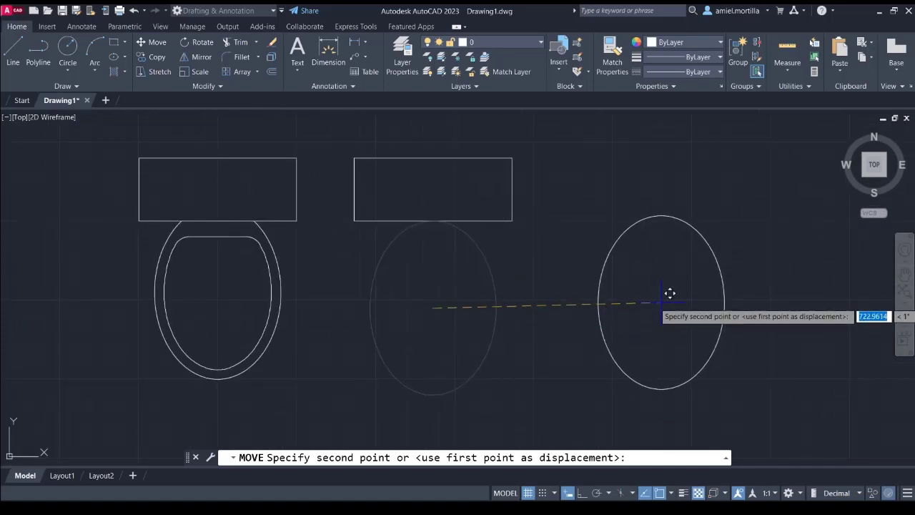
type("200")
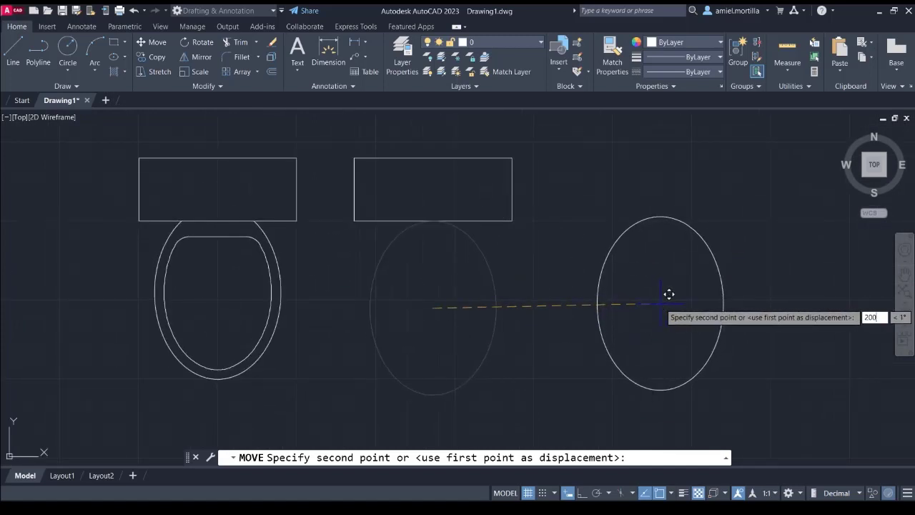
key("Return")
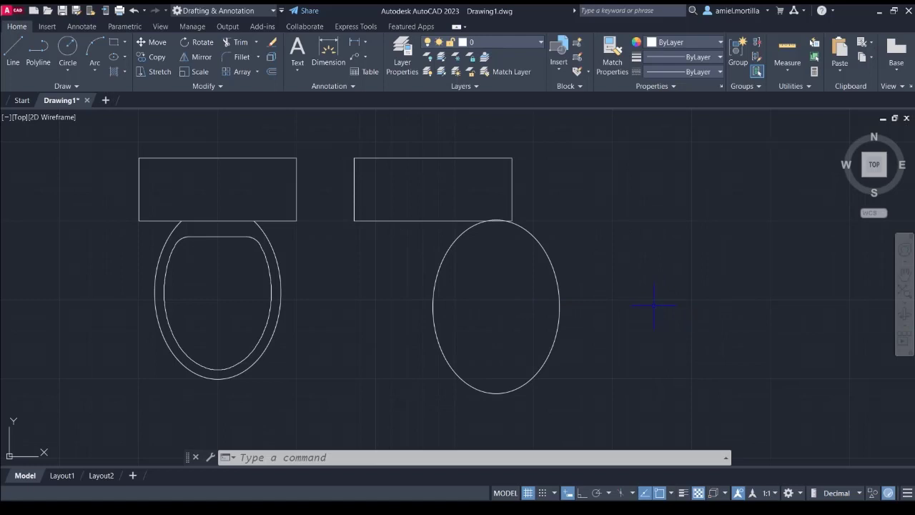
Turn Ortho back on and move the ellipse 50 straight up from its original position below the copied rectangle
middle_click_drag(706, 311, 637, 313)
left_click(519, 411)
left_click(345, 173)
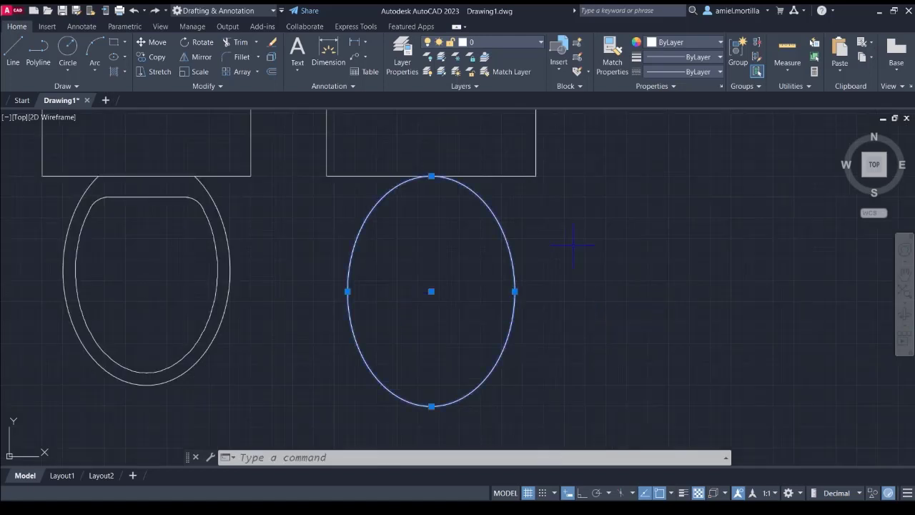
key("F8")
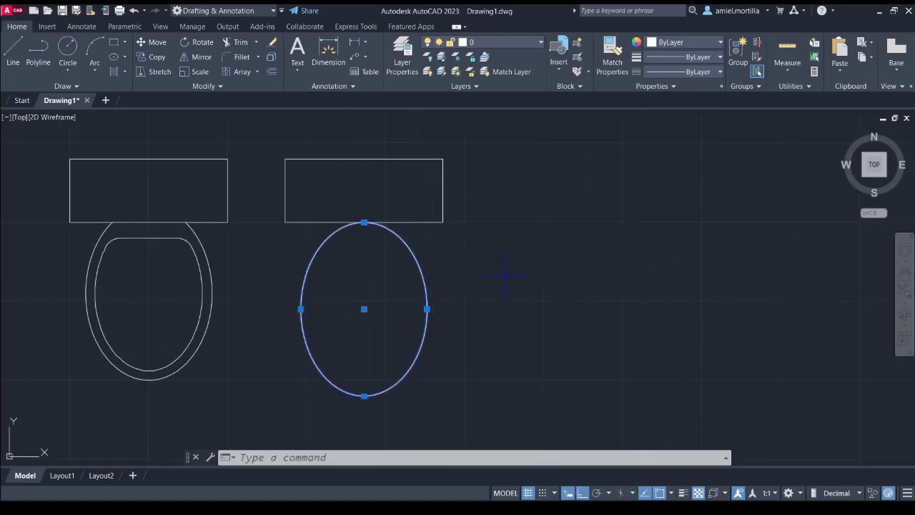
type("m")
key("Return")
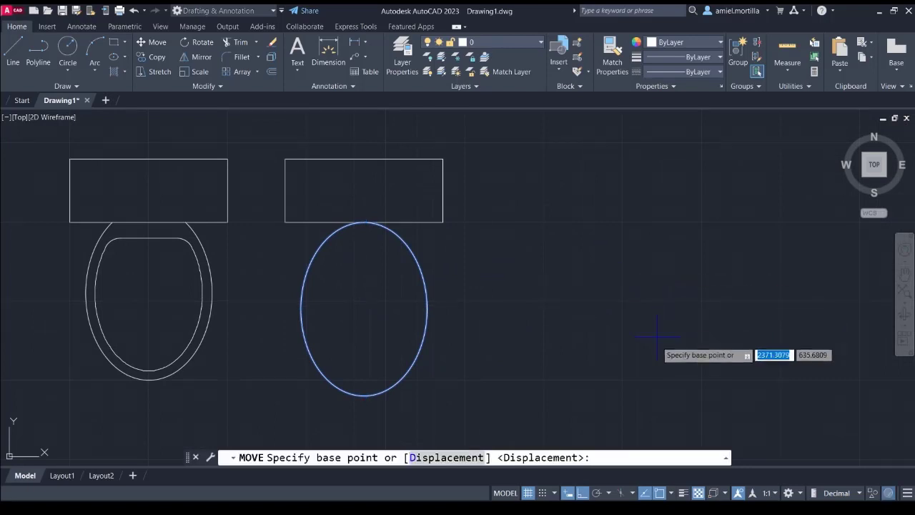
left_click(659, 358)
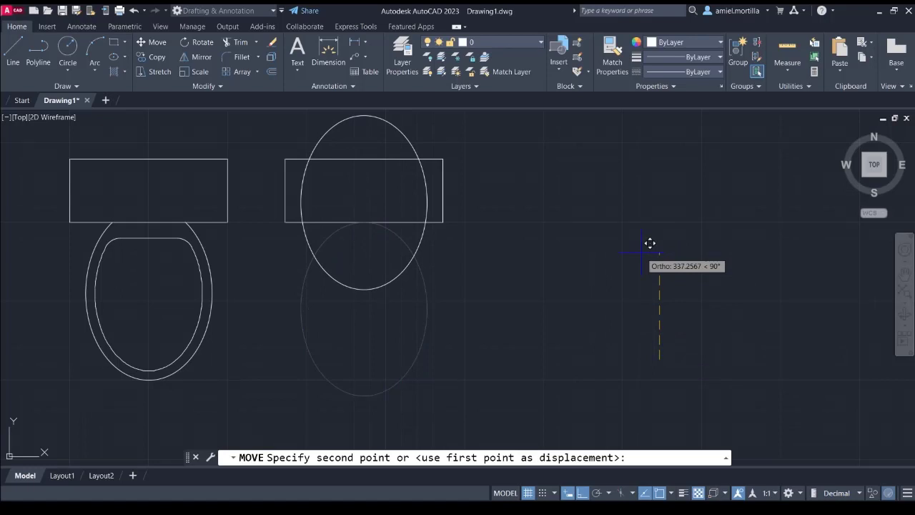
type("50")
key("Return")
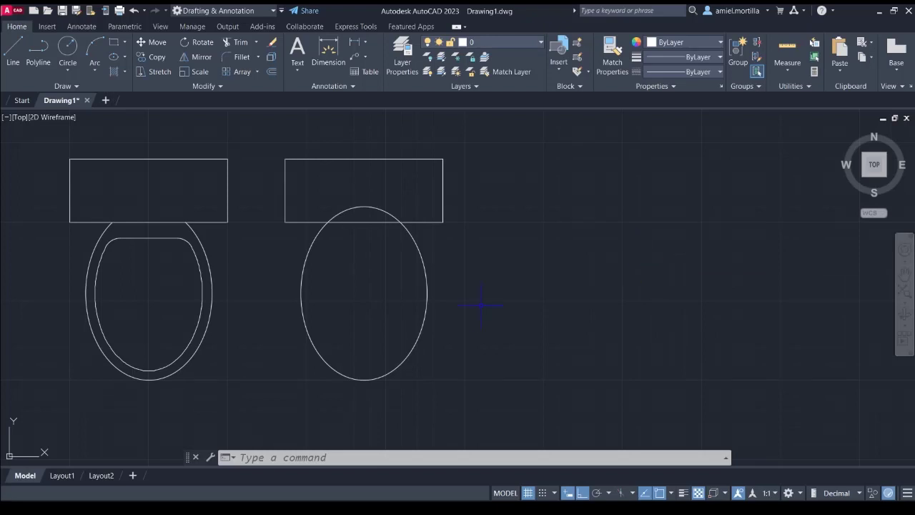
left_click(426, 306)
key("Escape")
Undo the ellipse move, the second ellipse, the rectangle copy and both fillets, back to the untrimmed offset line across the arcs
mouse_move(398, 292)
middle_mouse_down()
mouse_move(527, 306)
mouse_move(529, 283)
mouse_move(539, 290)
middle_mouse_up()
scroll(419, 266, "up", 4)
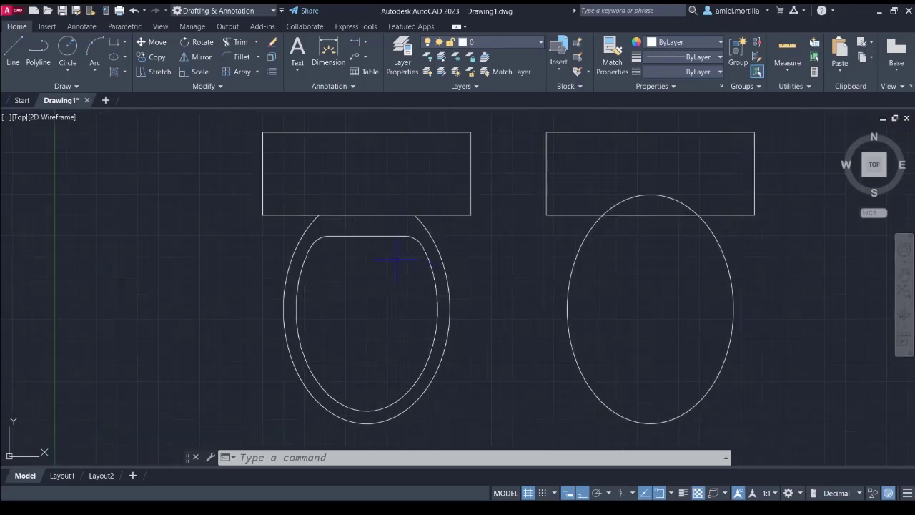
key("ctrl+z")
key("ctrl+z")
key("ctrl+z")
key("ctrl+z")
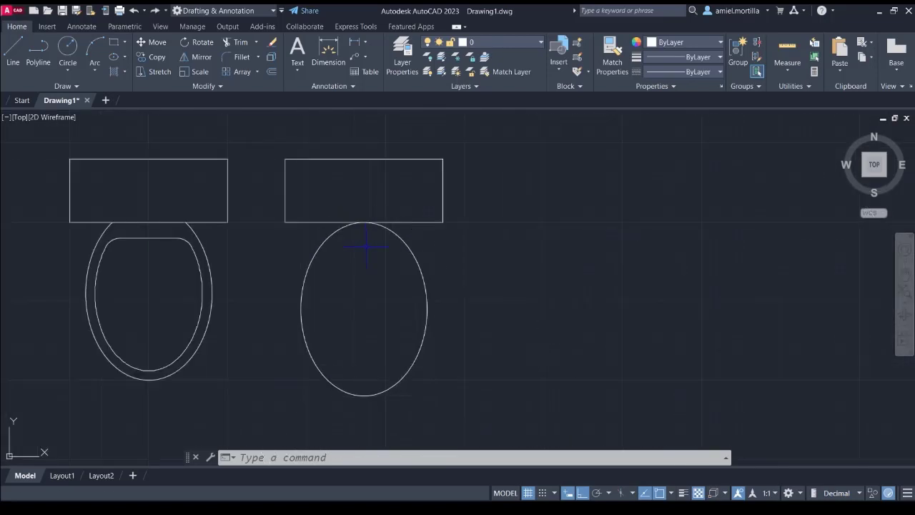
key("ctrl+z")
key("ctrl+z")
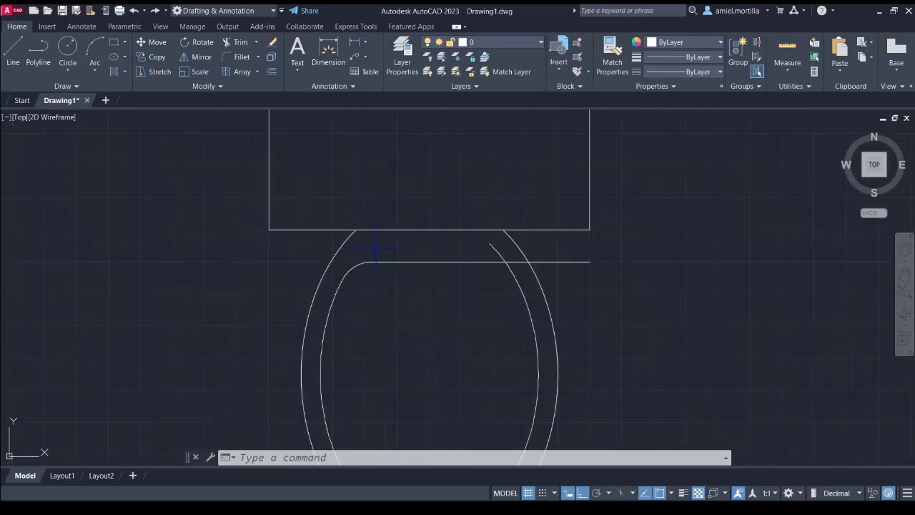
key("ctrl+z")
key("ctrl+z")
middle_click_drag(477, 271, 472, 233)
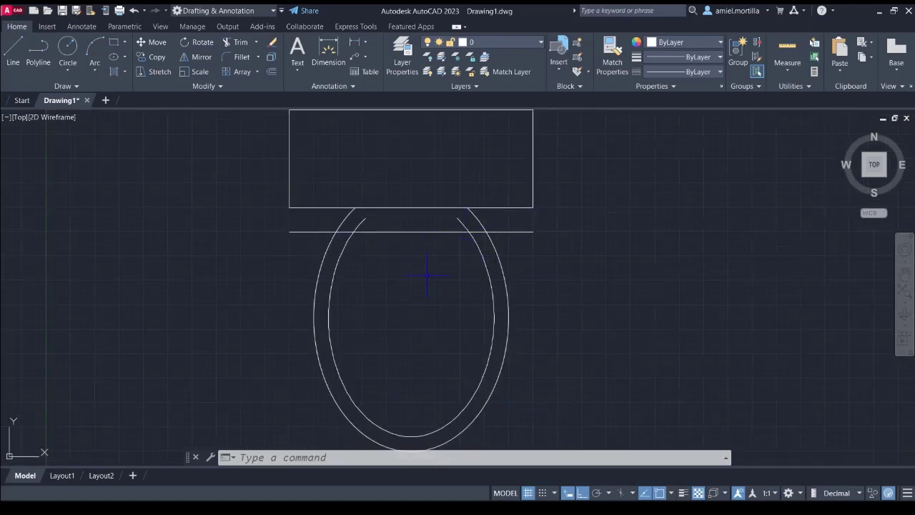
type("l")
key("Return")
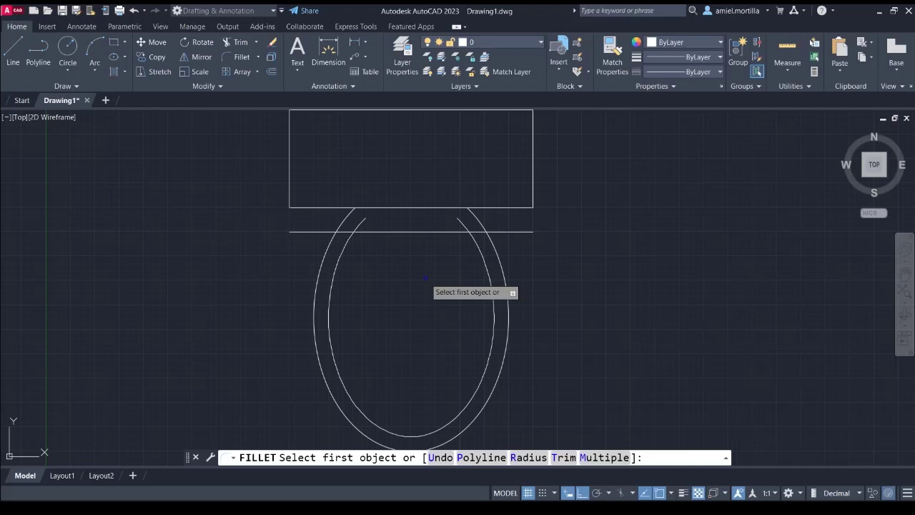
left_click(348, 236)
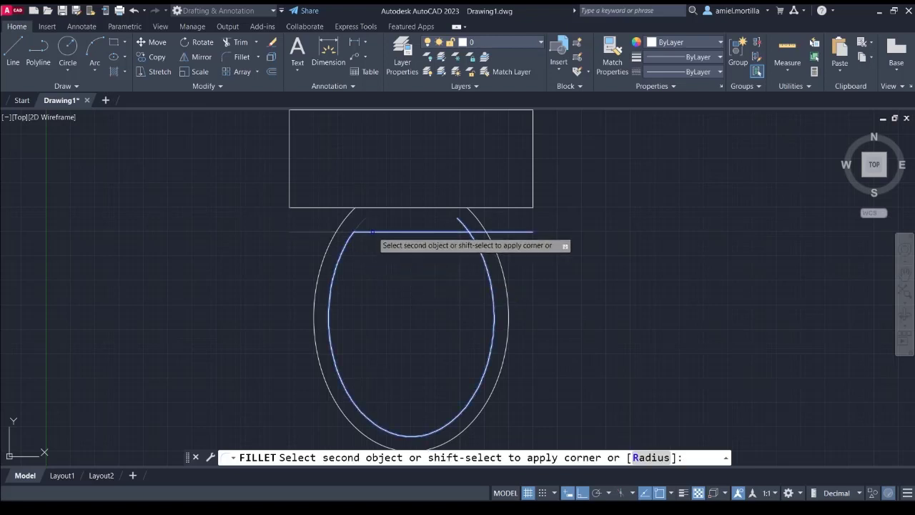
scroll(371, 233, "up", 5)
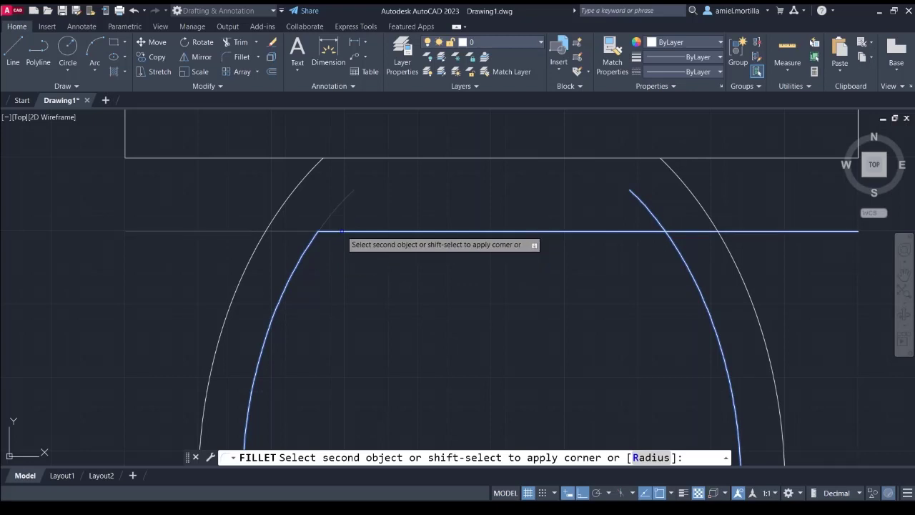
key("Escape")
scroll(390, 307, "down", 3)
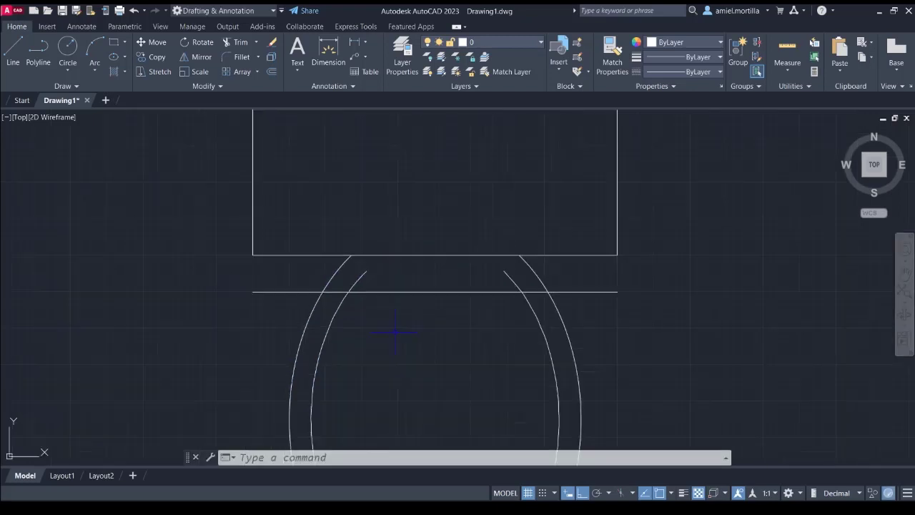
Fillet both corners between the inner ellipse arc and the offset line below the rectangle with a radius of 50
type("F")
key("Return")
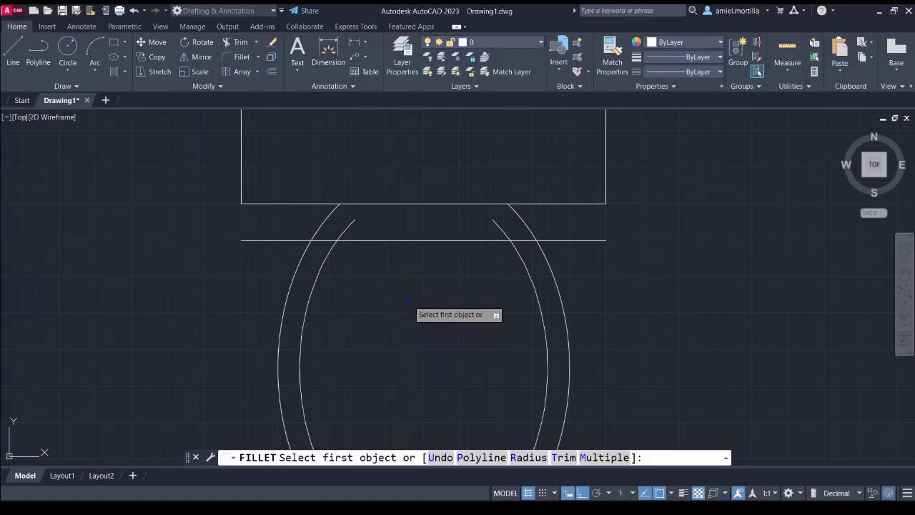
type("r")
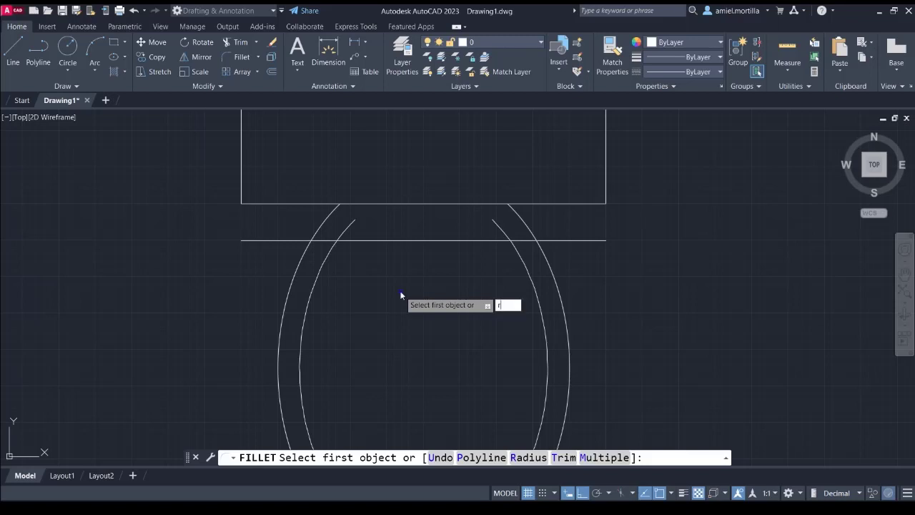
key("Return")
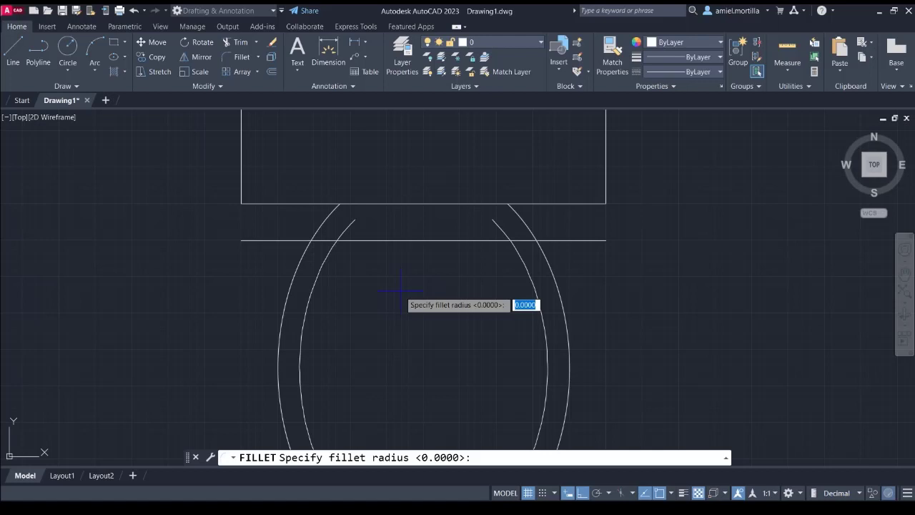
type("50")
key("Return")
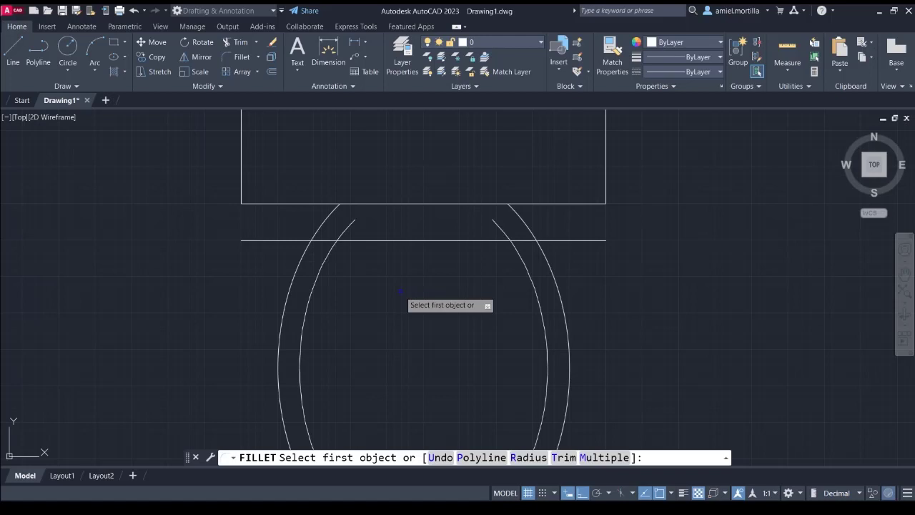
left_click(327, 256)
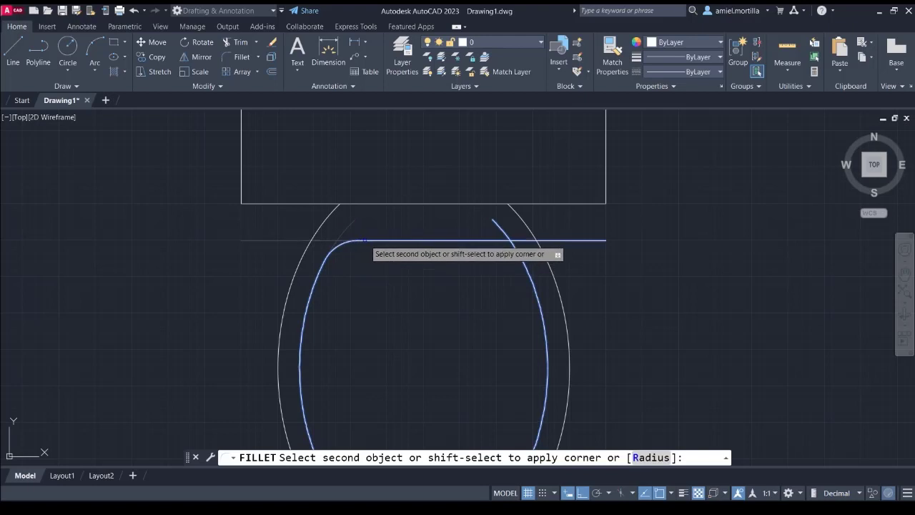
left_click(359, 241)
key("Return")
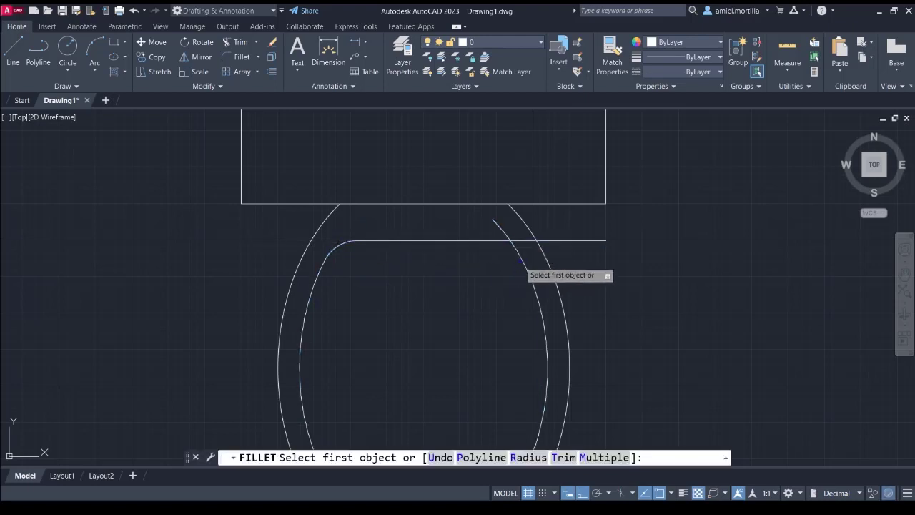
left_click(521, 255)
left_click(476, 242)
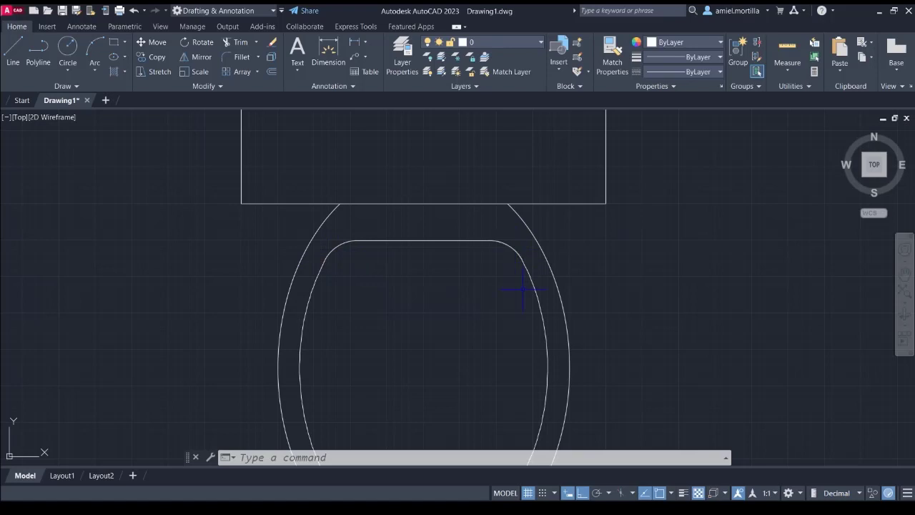
scroll(386, 295, "down", 5)
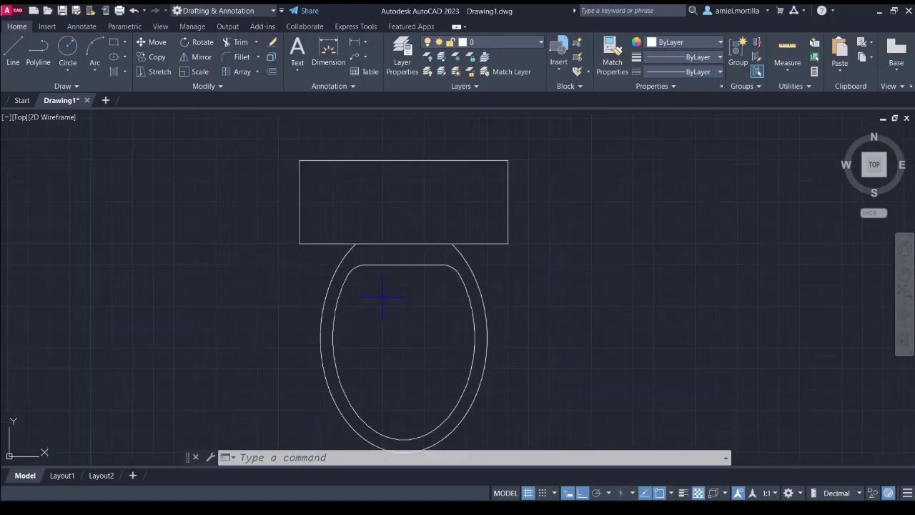
mouse_move(384, 296)
middle_mouse_down()
mouse_move(360, 280)
mouse_move(388, 280)
mouse_move(336, 279)
middle_mouse_up()
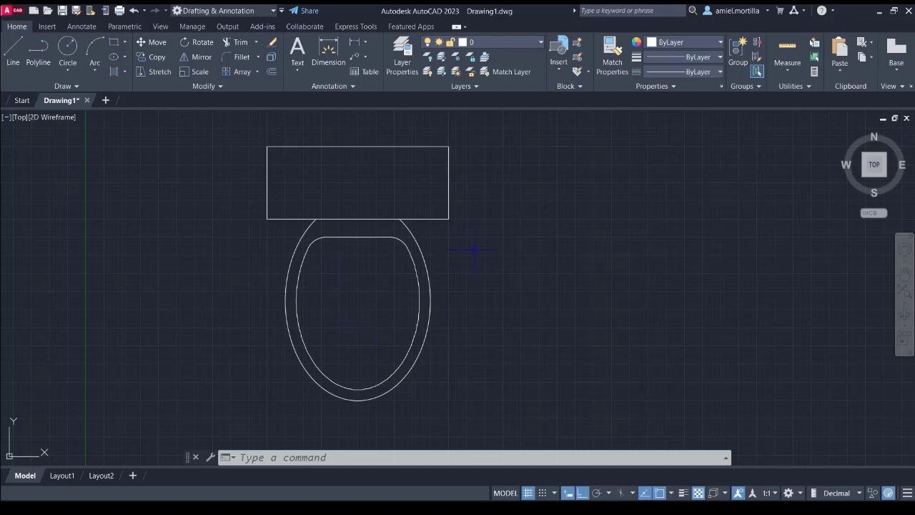
mouse_move(474, 250)
middle_mouse_down()
mouse_move(415, 253)
mouse_move(386, 270)
middle_mouse_up()
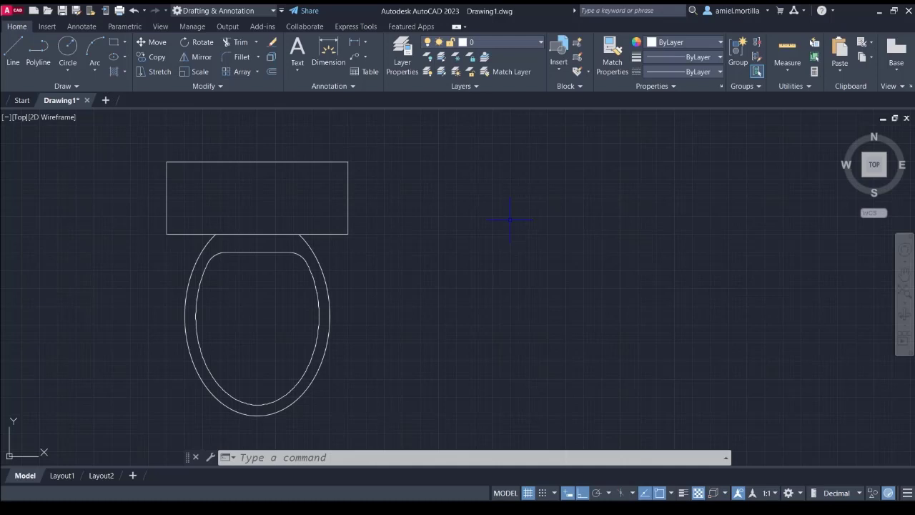
type("REC")
key("Return")
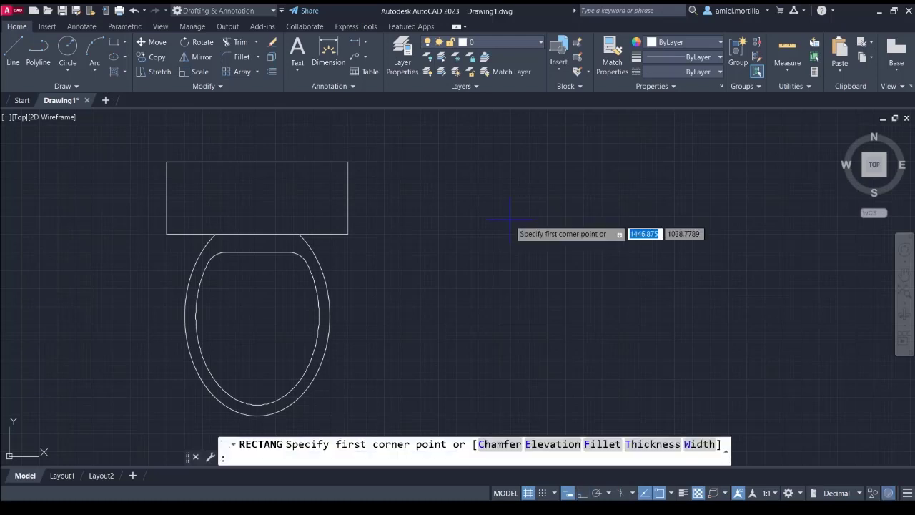
left_click(435, 162)
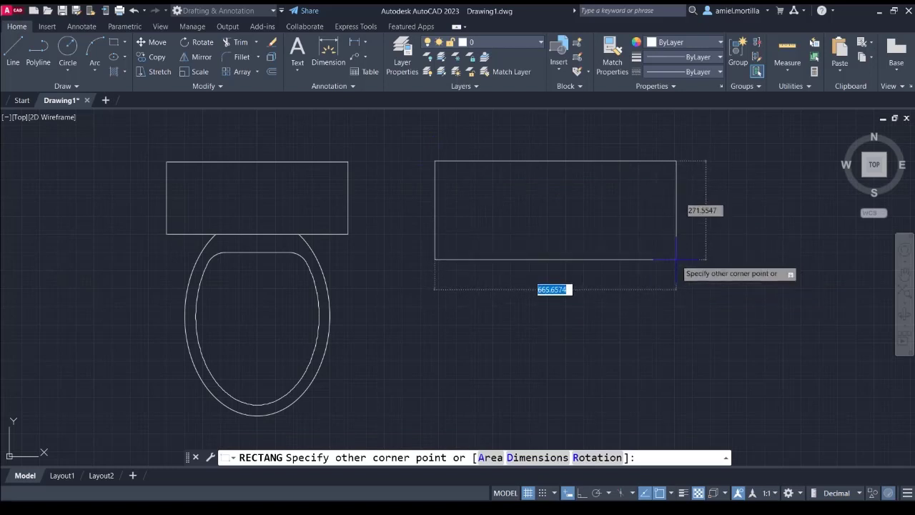
scroll(573, 107, "down", 1)
mouse_move(576, 107)
middle_mouse_down()
mouse_move(613, 159)
mouse_move(597, 176)
middle_mouse_up()
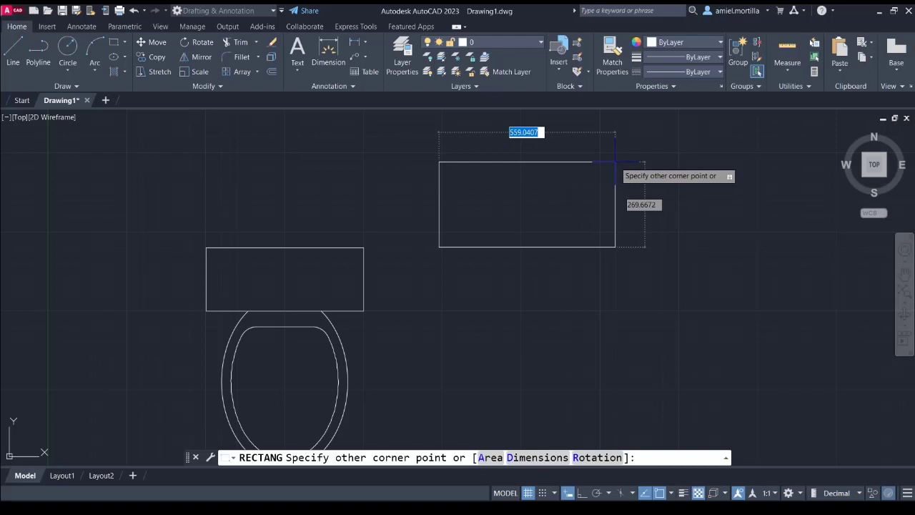
key("Escape")
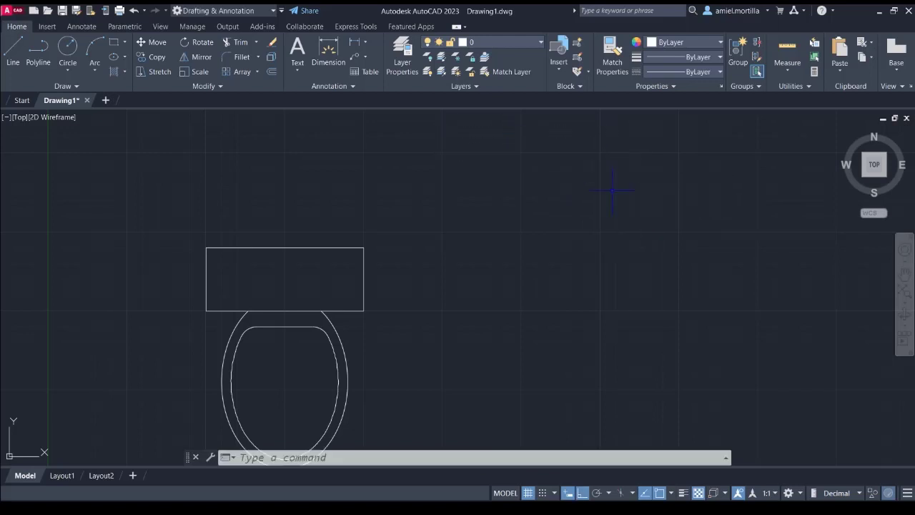
Draw a 500 by 400 rectangle in the empty space to the right of the toilet shape
middle_click_drag(607, 191, 616, 120)
key("Return")
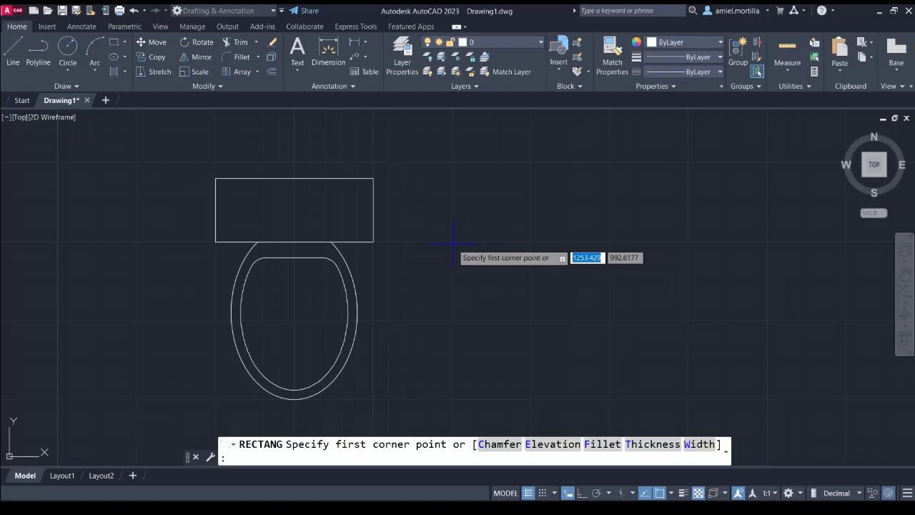
left_click(452, 243)
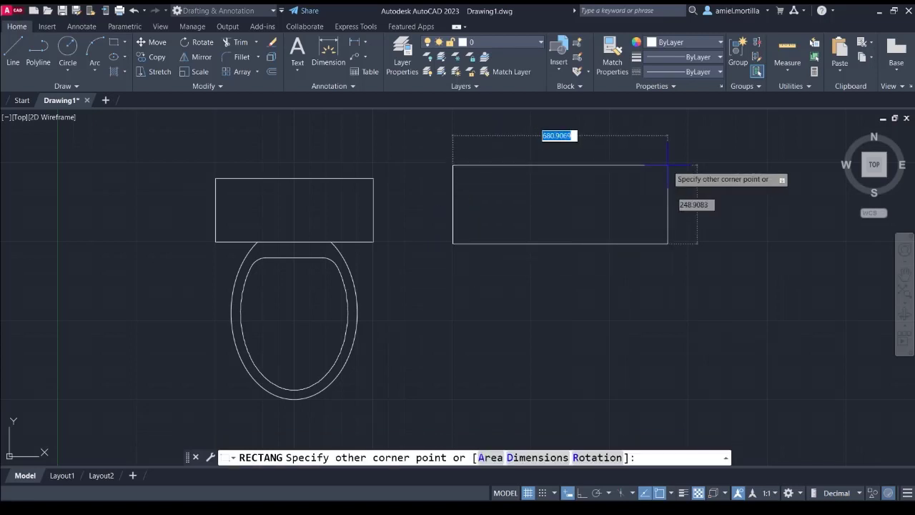
type("@")
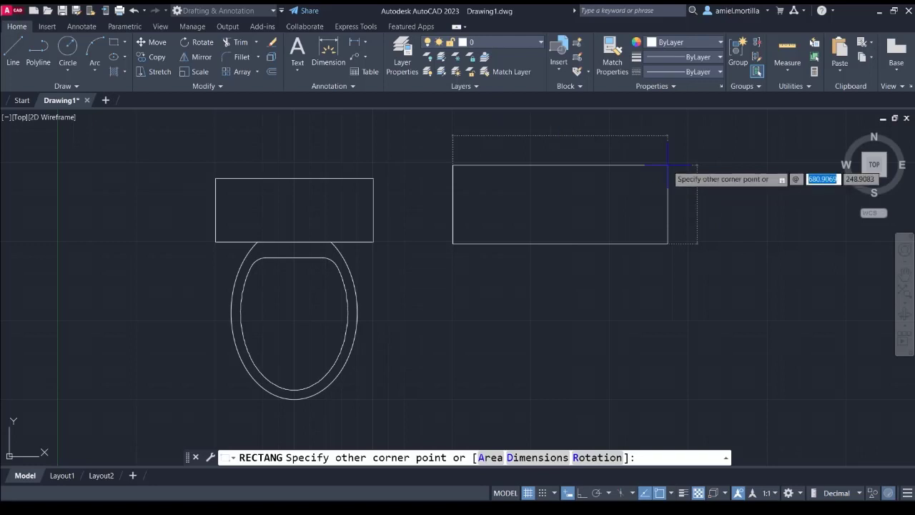
type("500")
key("Tab")
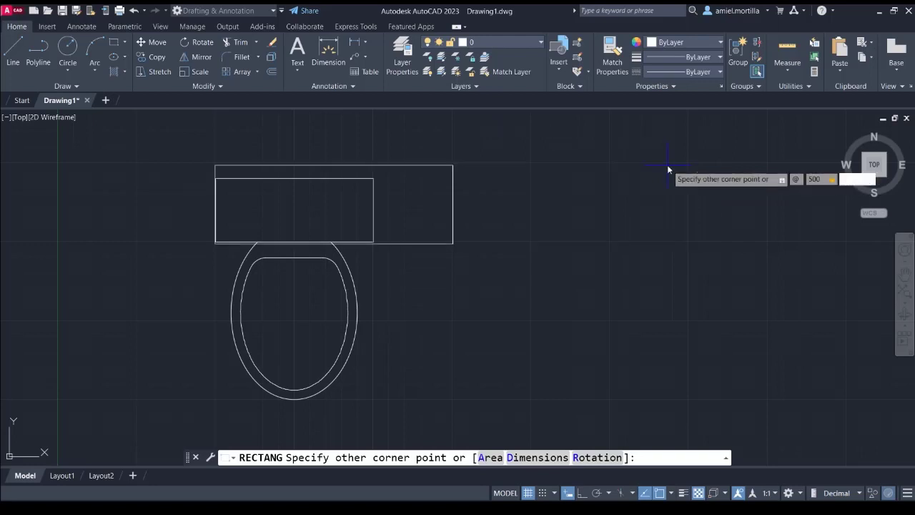
type("400")
key("Return")
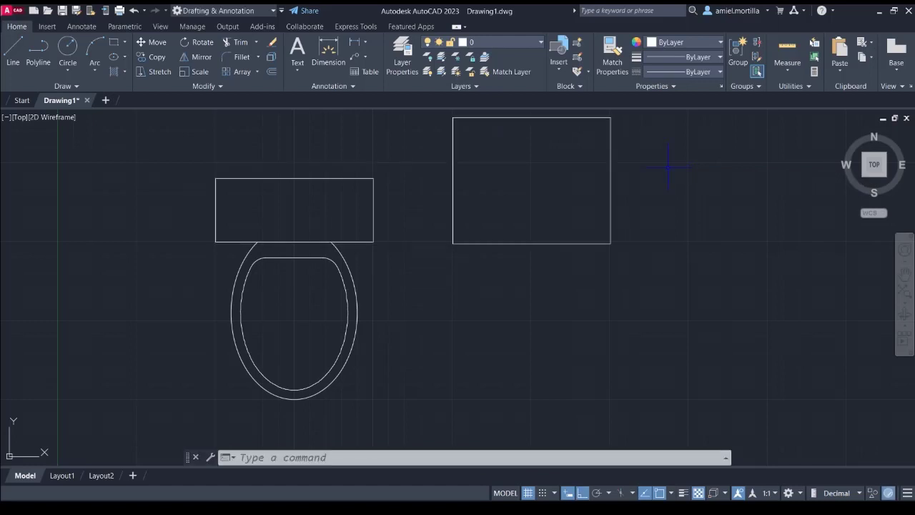
Offset the 500 by 400 rectangle 30 inward
middle_click_drag(669, 167, 645, 211)
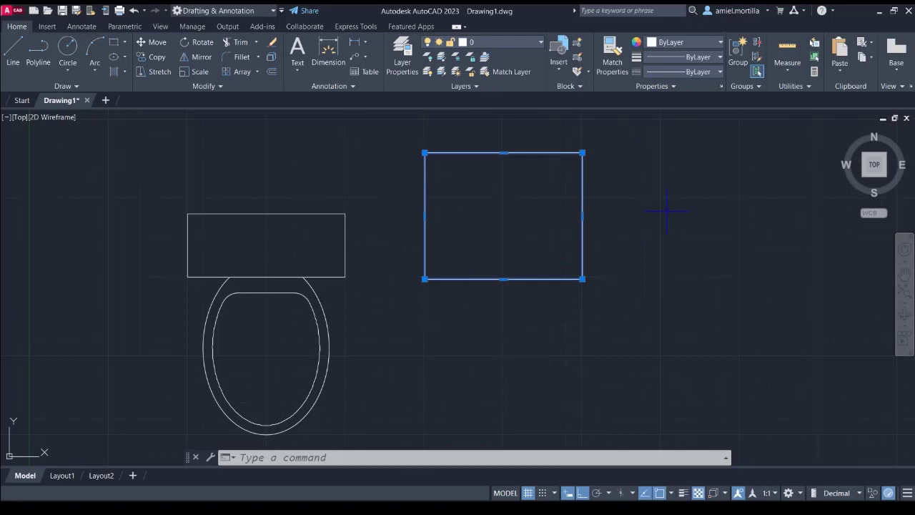
key("Escape")
left_click(641, 222)
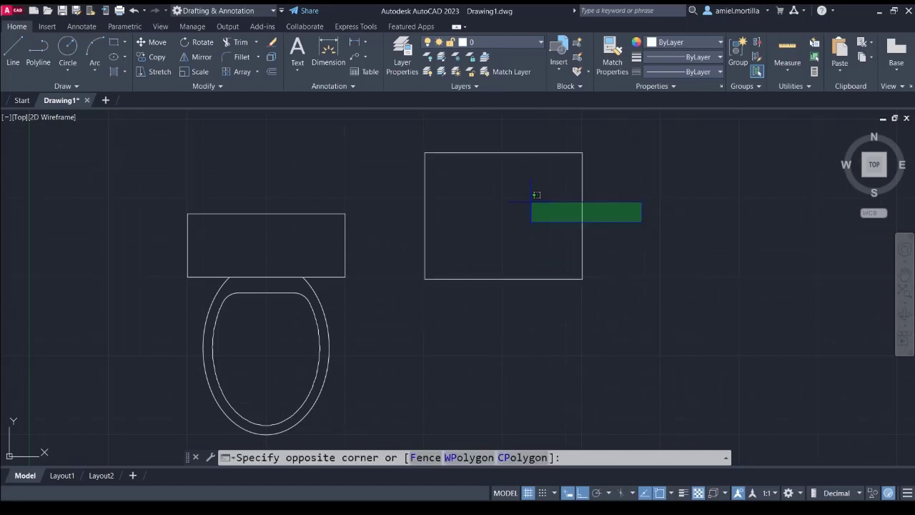
left_click(532, 203)
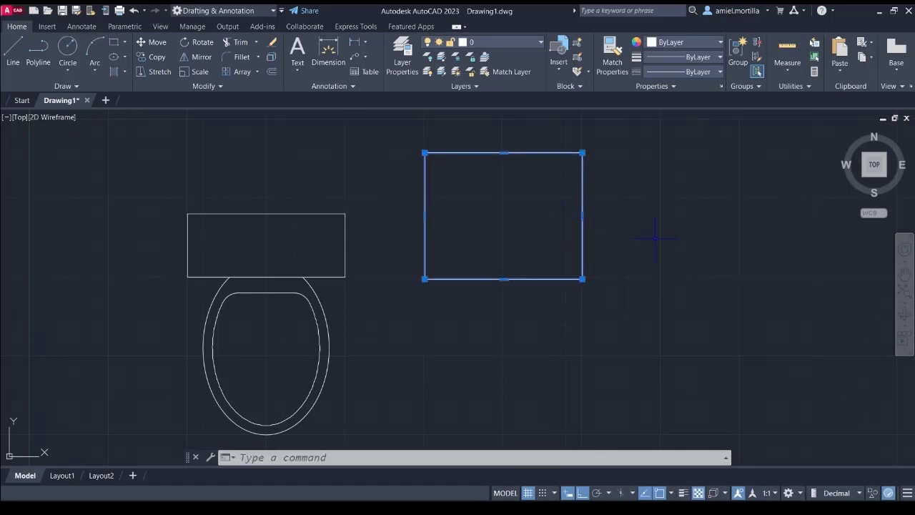
type("o")
key("Return")
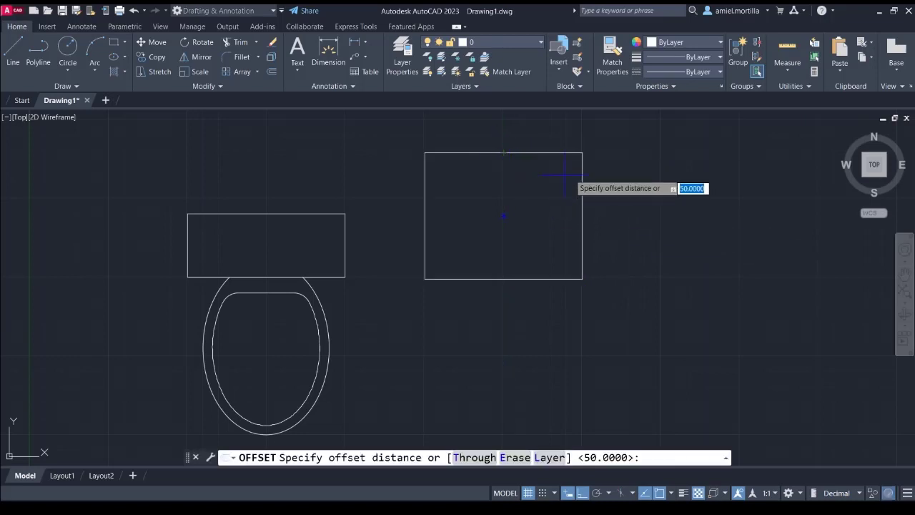
type("30")
key("Return")
left_click(527, 154)
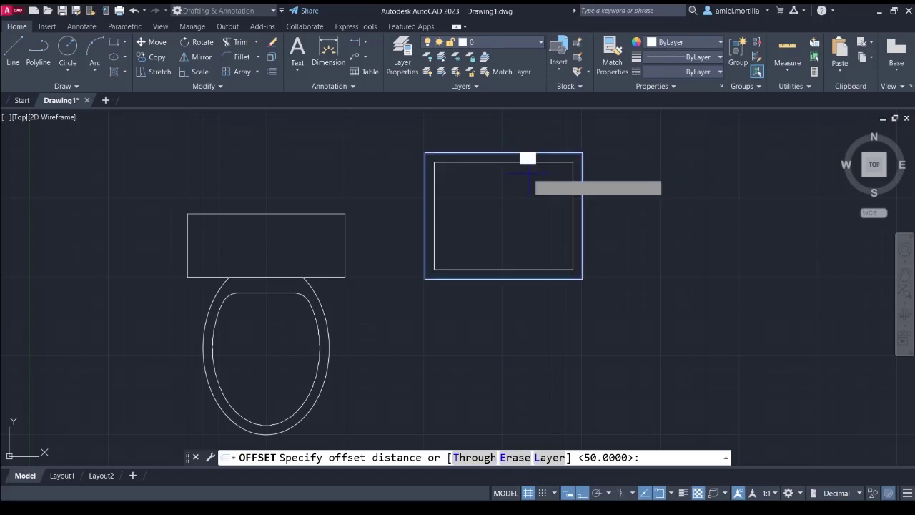
left_click(528, 171)
key("Return")
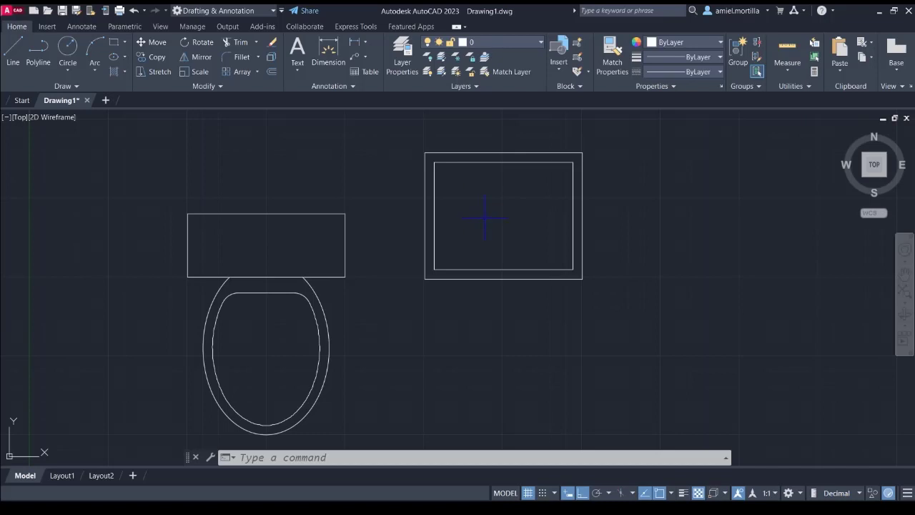
Stretch the inner rectangle's top edge by 40 from its midpoint grip, diagonally down to the right, with Ortho off
left_click(522, 163)
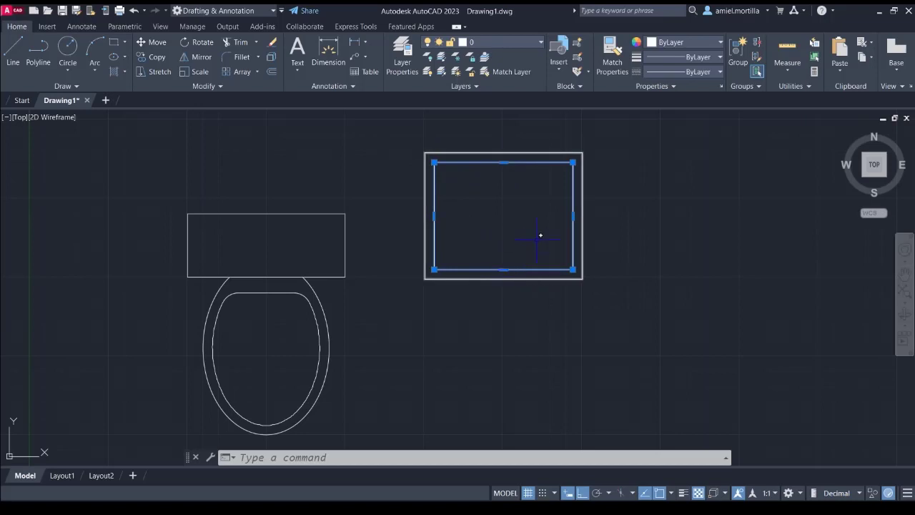
left_click(503, 162)
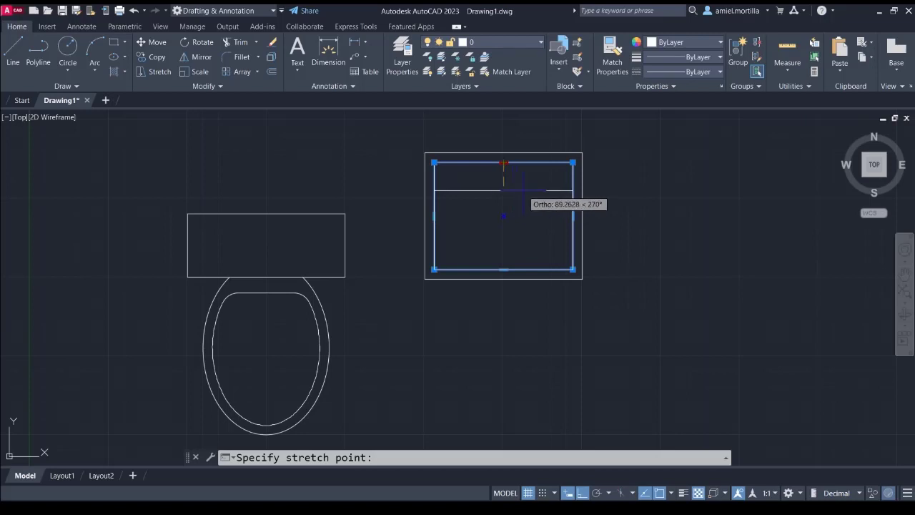
key("F8")
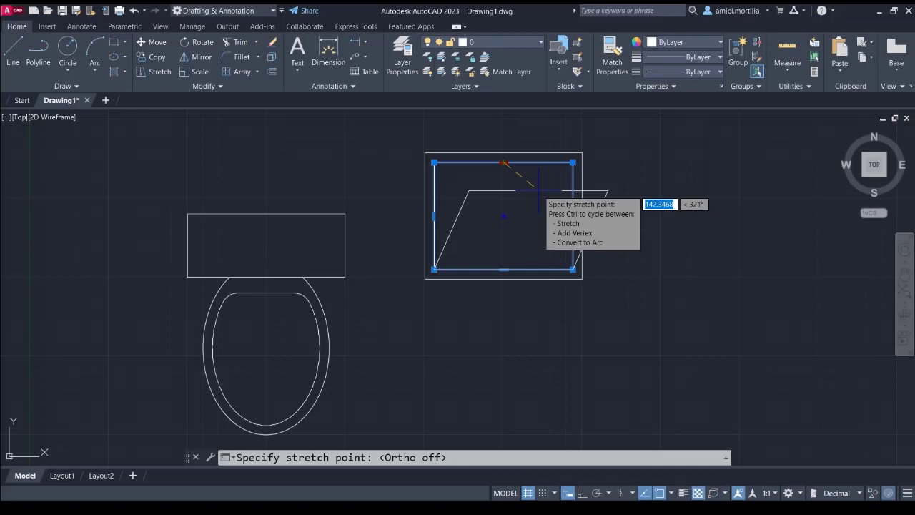
type("04")
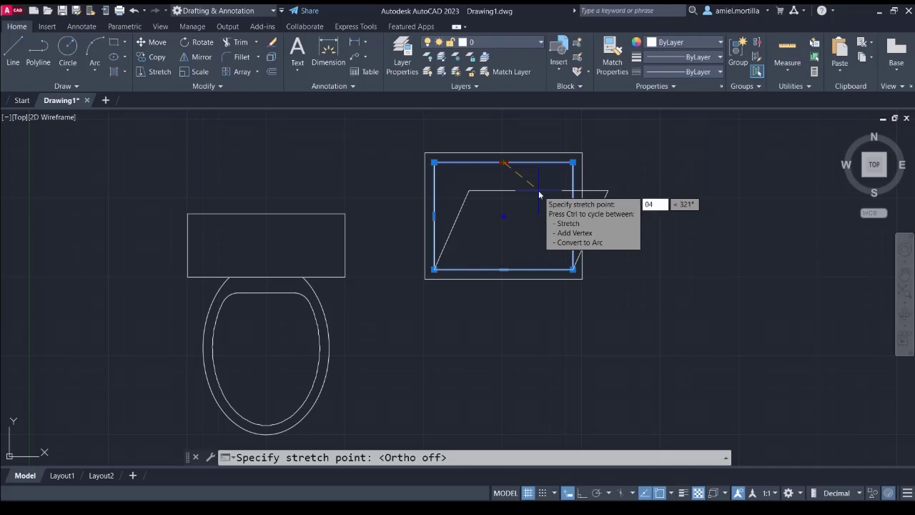
key("BackSpace")
key("BackSpace")
type("40")
key("Return")
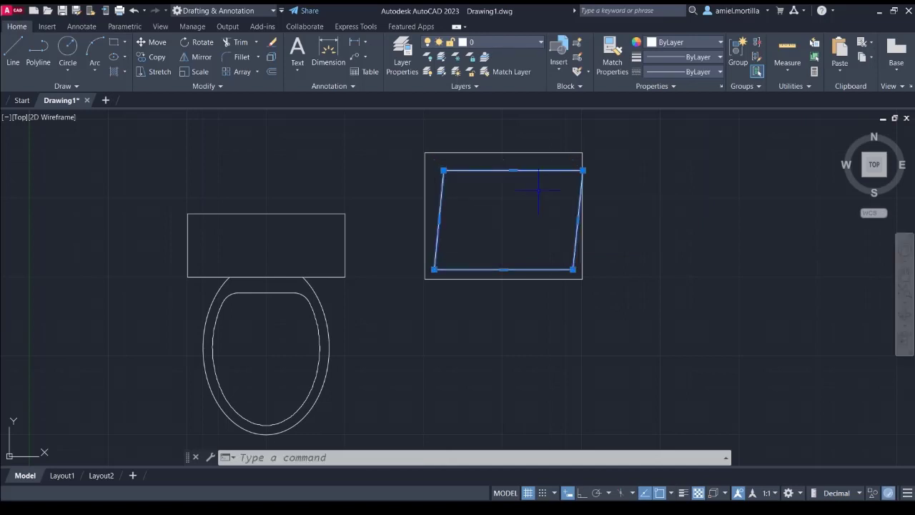
Undo the diagonal stretch and move the inner rectangle's top edge straight down by 40 from its midpoint grip
key("ctrl+z")
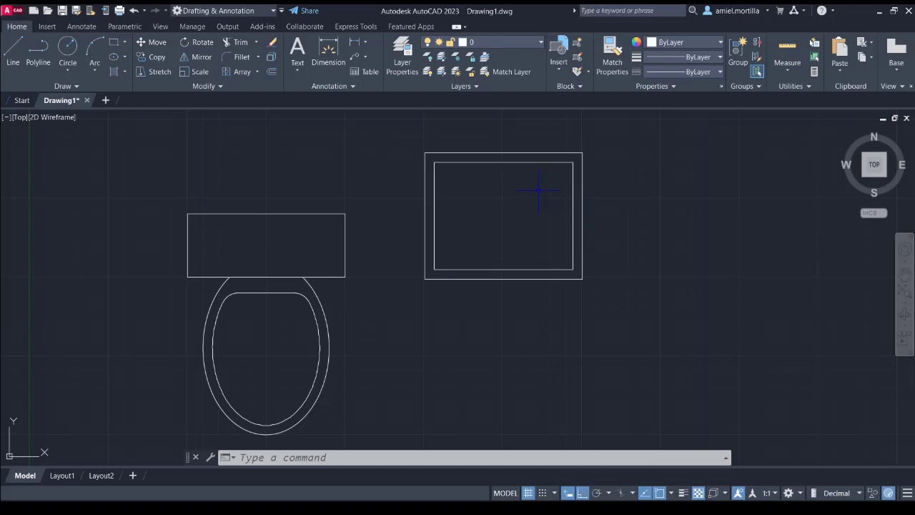
left_click(509, 163)
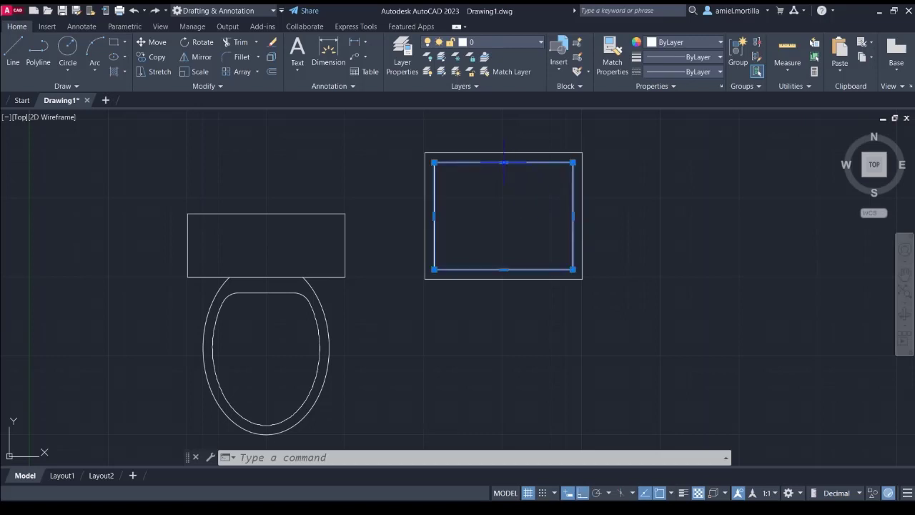
left_click(504, 163)
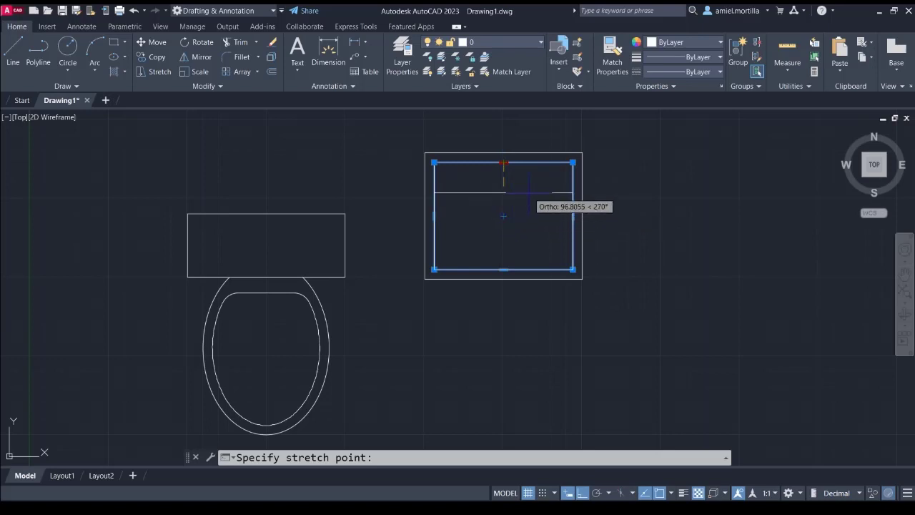
type("40")
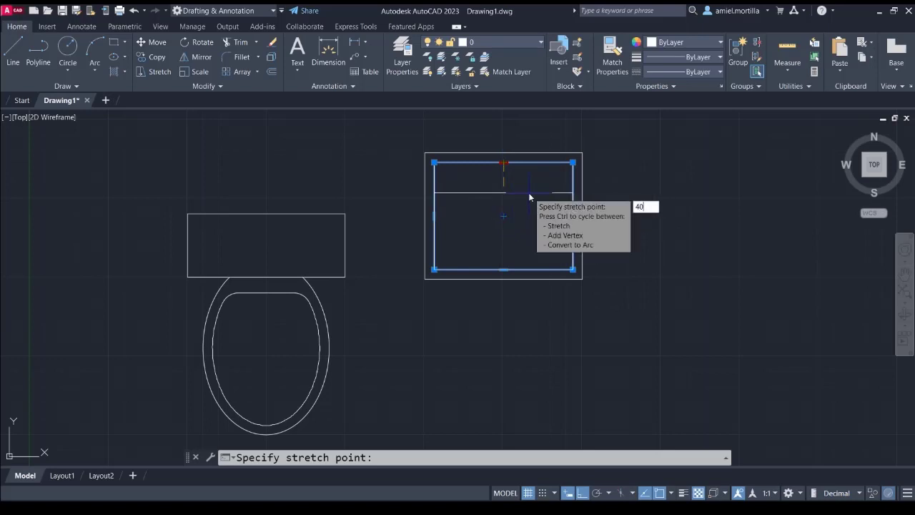
key("Return")
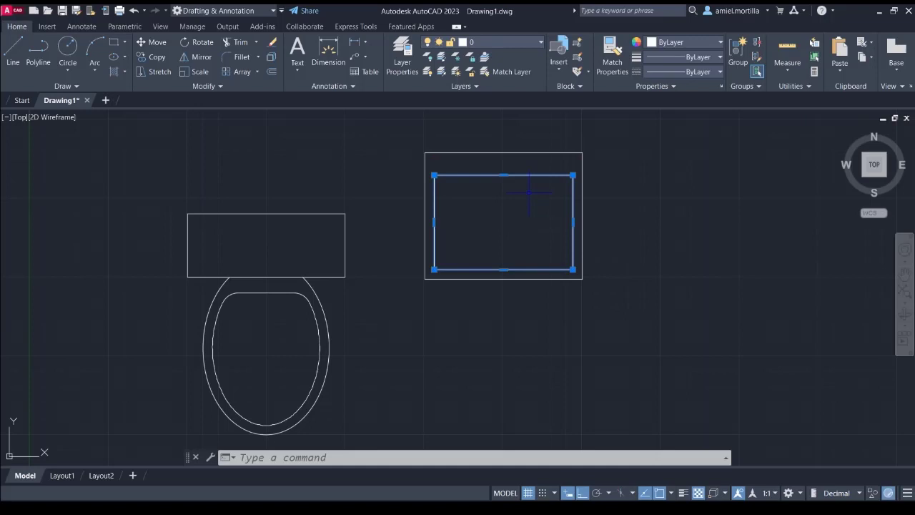
left_click(615, 210)
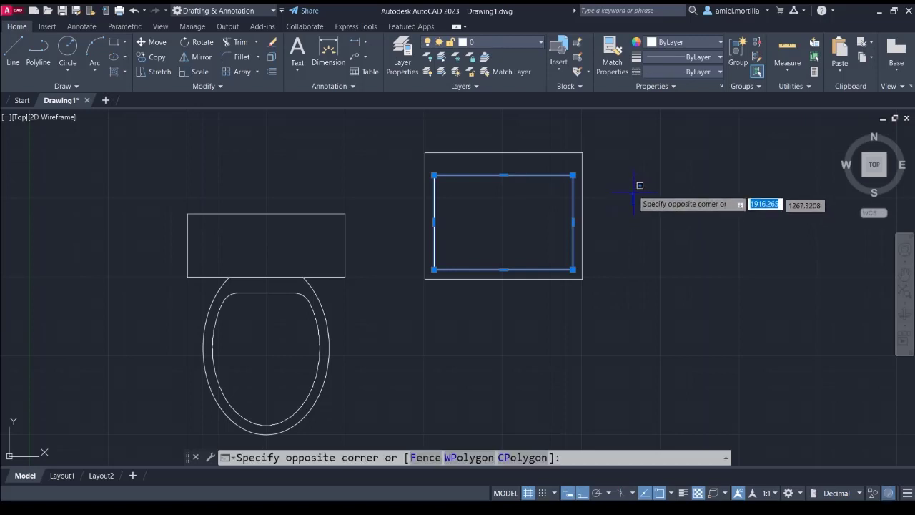
key("Escape")
key("Escape")
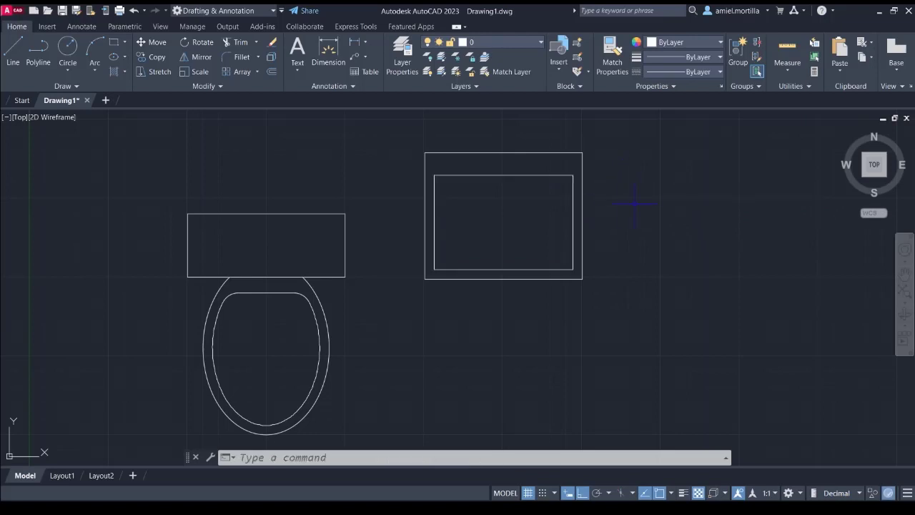
Fillet all four corners of the inner rectangle at once with a radius of 30, using the Polyline option
type("f")
key("Return")
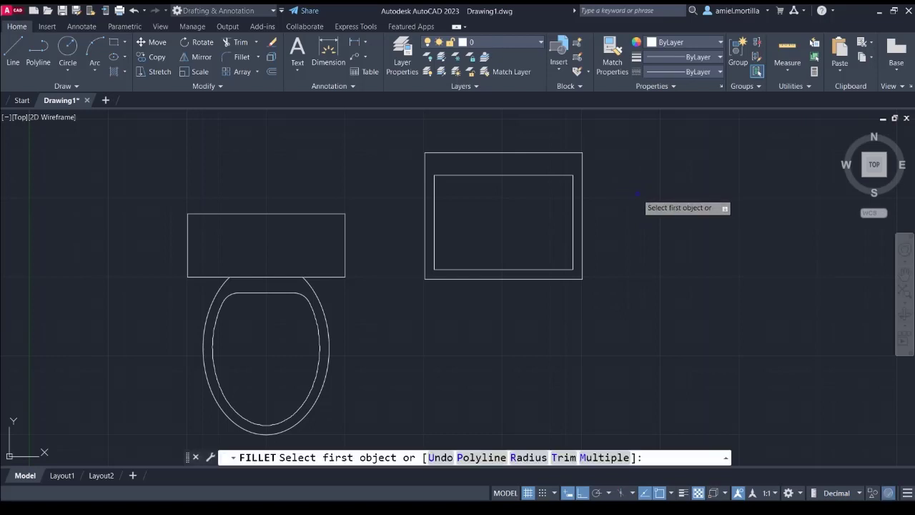
type("r")
key("Return")
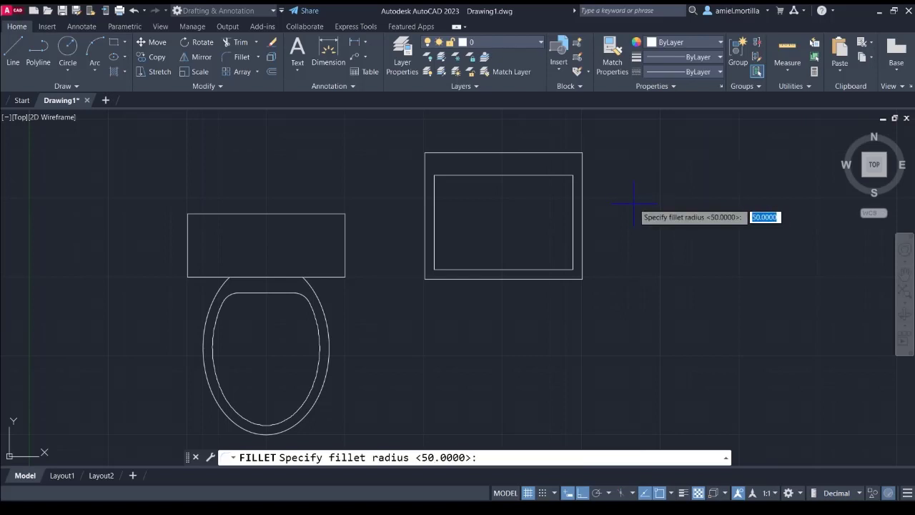
type("30")
key("Return")
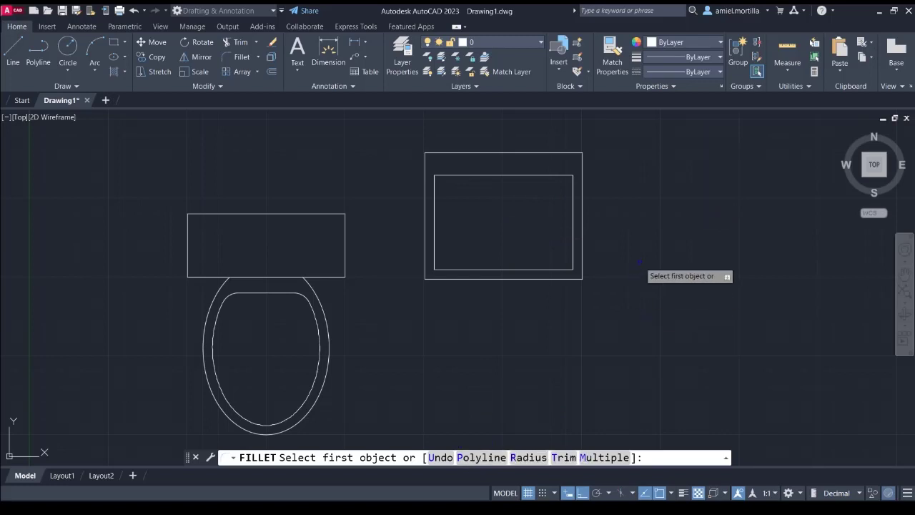
type("p")
key("Return")
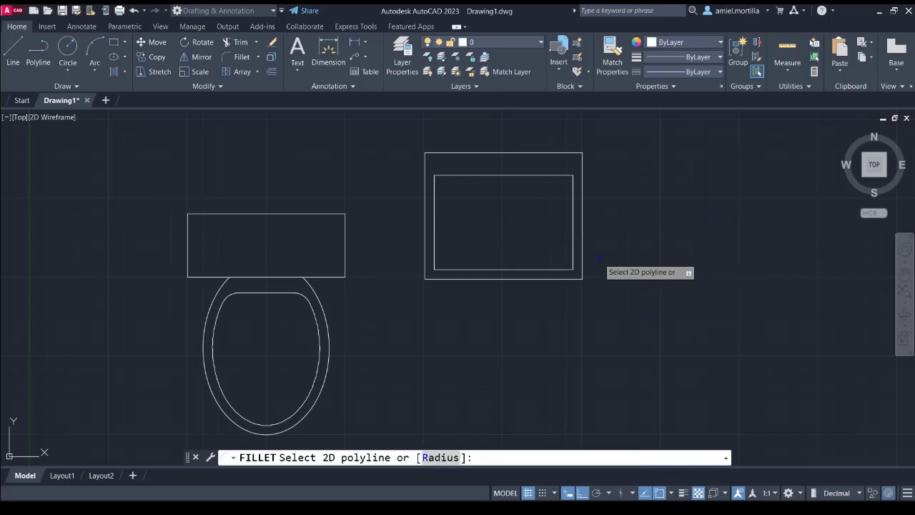
left_click(505, 175)
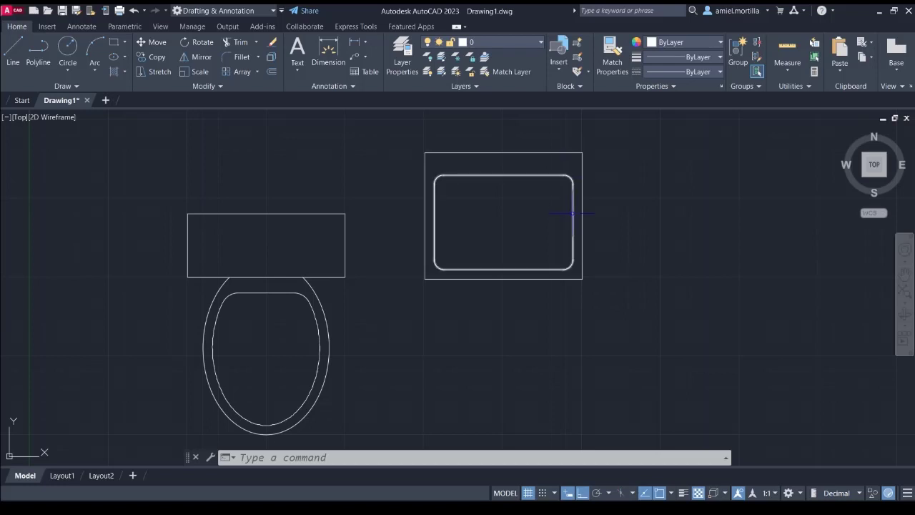
left_click(459, 175)
key("Escape")
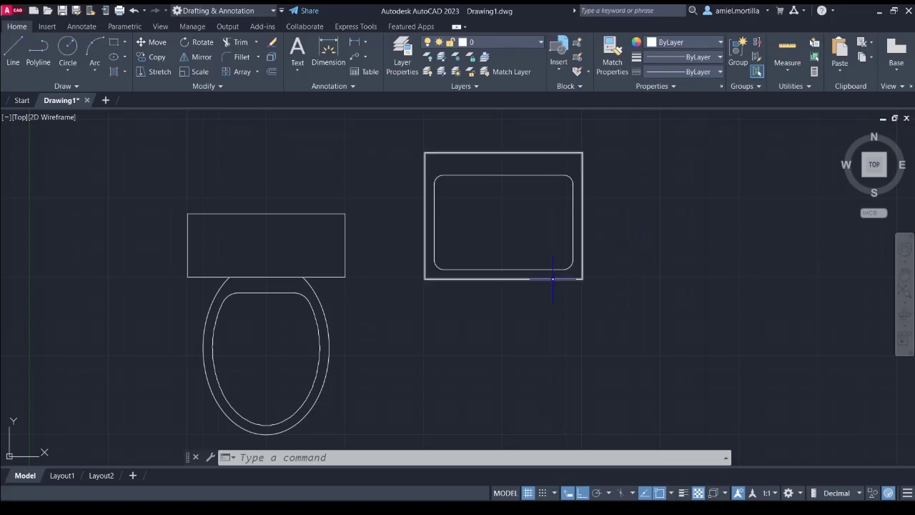
Try a radius 60 fillet on the outer rectangle's lower-left corner and undo it
scroll(536, 241, "up", 3)
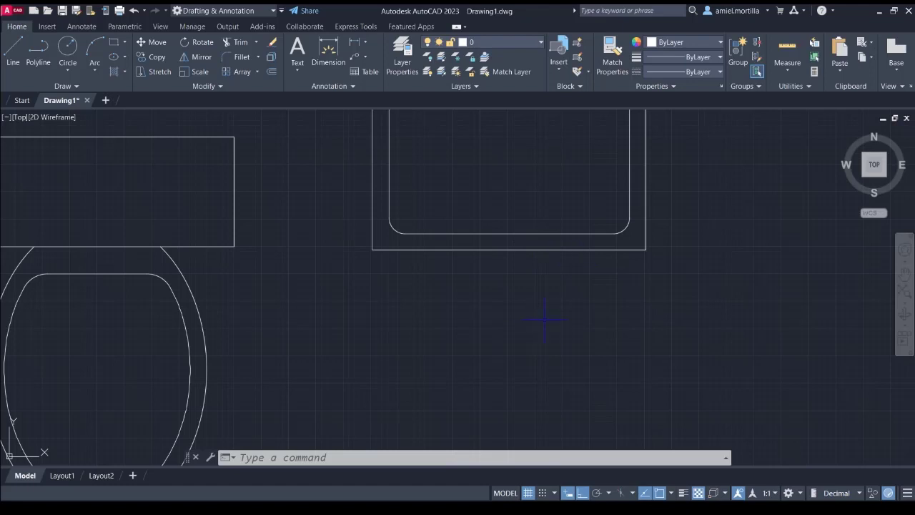
middle_click_drag(544, 319, 521, 334)
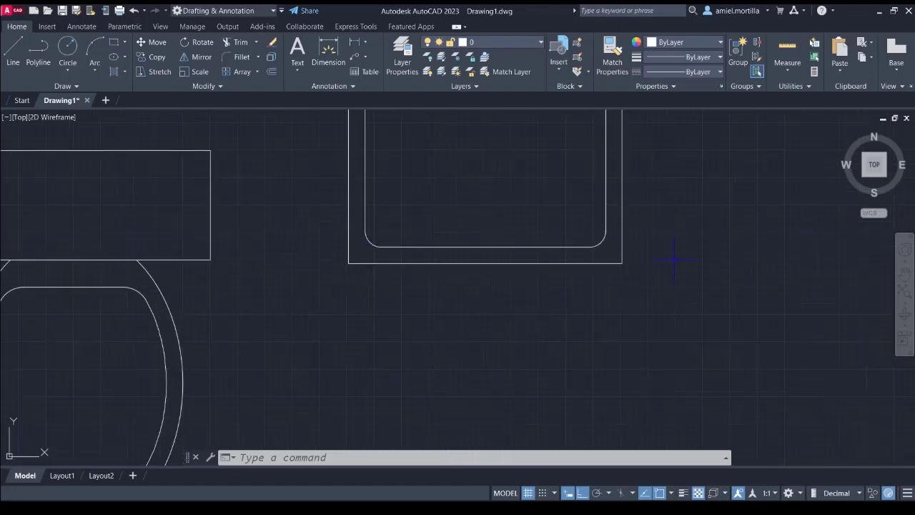
type("l")
key("Return")
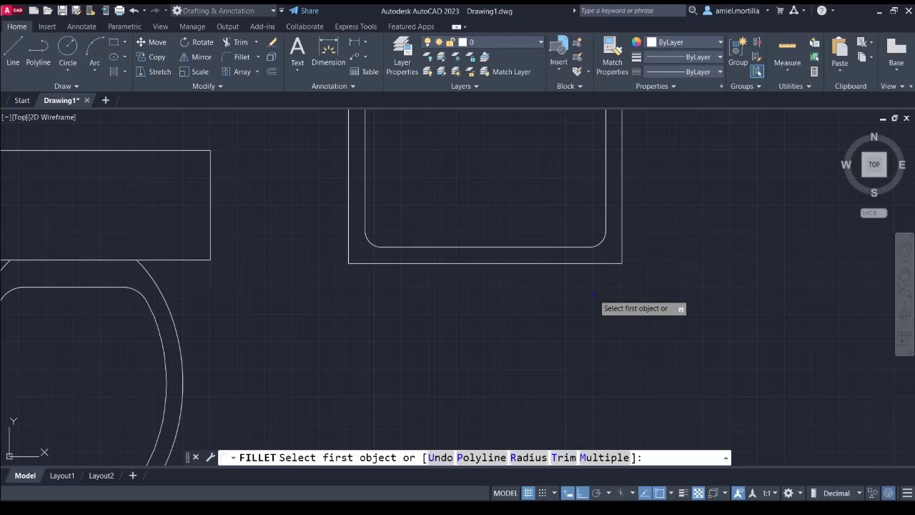
type("r")
key("Return")
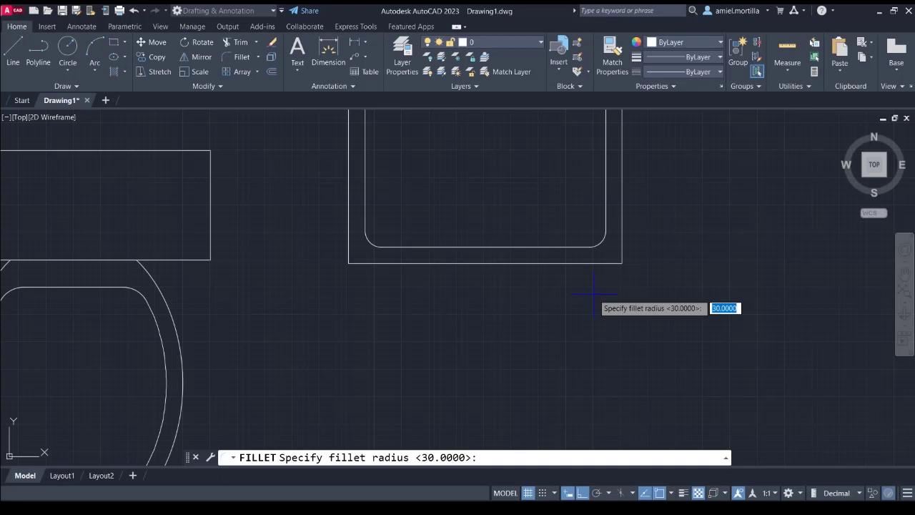
type("60")
key("Return")
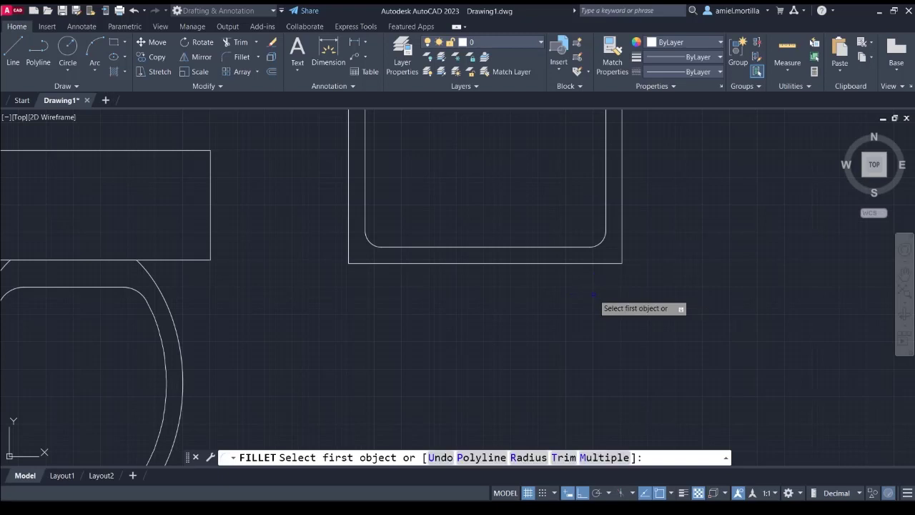
left_click(349, 237)
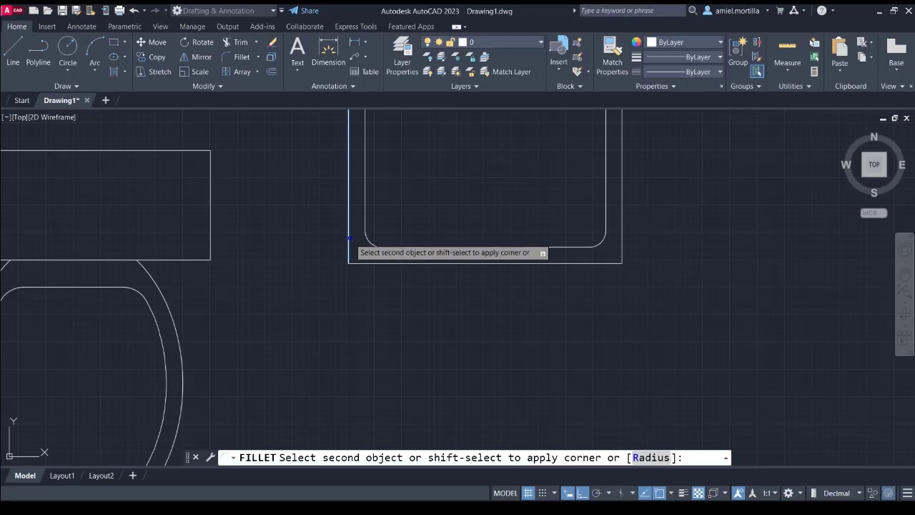
left_click(441, 263)
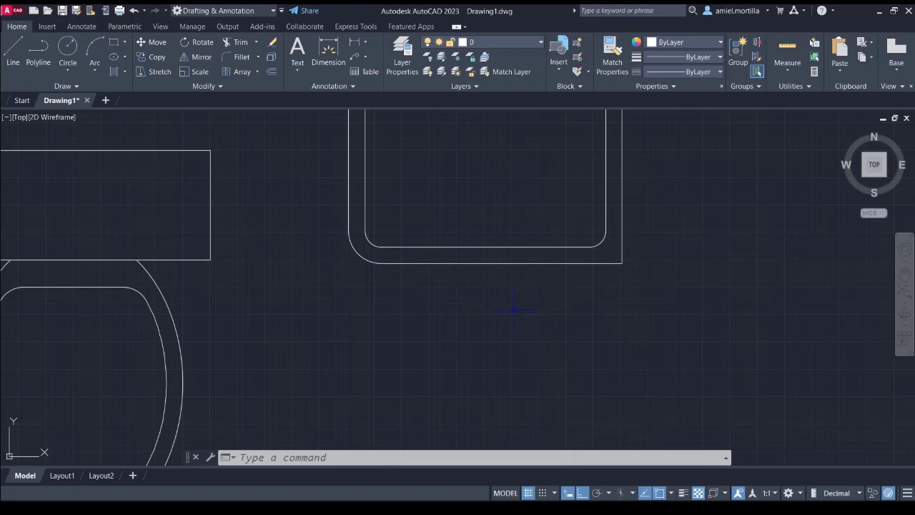
key("ctrl+z")
scroll(514, 308, "down", 3)
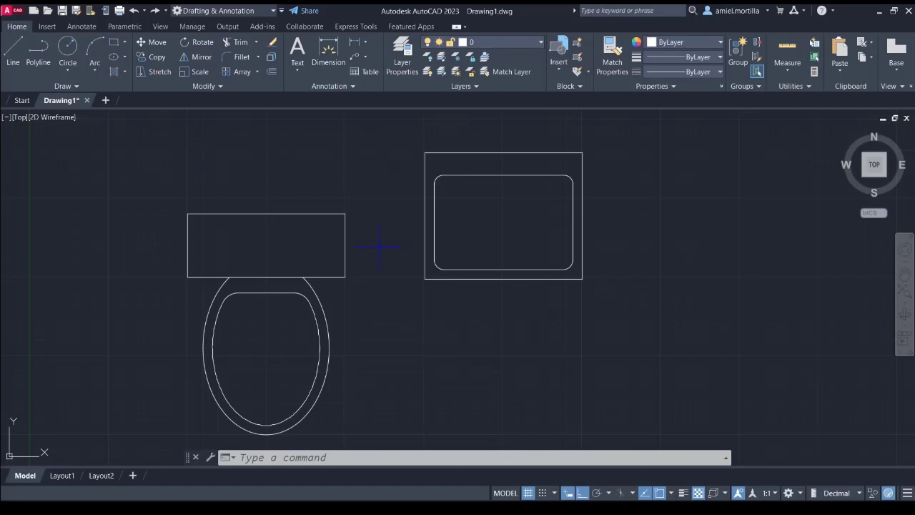
Fillet both lower corners of the outer rectangle with a radius of 60 in a single Fillet command
type("f")
key("Return")
scroll(555, 300, "up", 3)
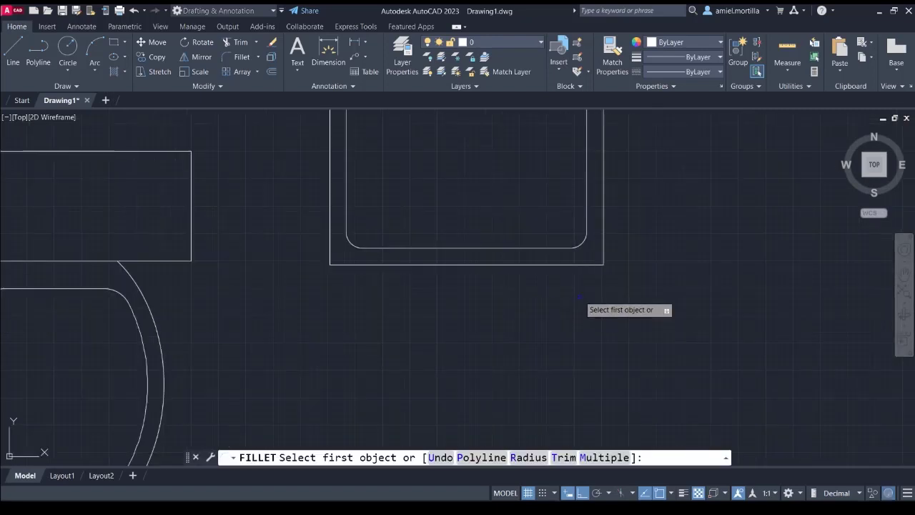
scroll(425, 207, "up", 1)
middle_click_drag(443, 341, 441, 353)
type("r")
key("Return")
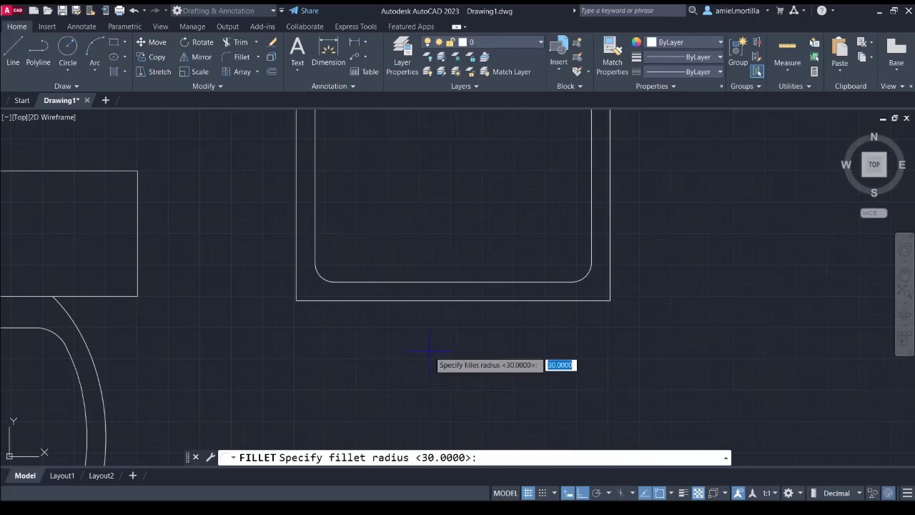
type("60")
key("Return")
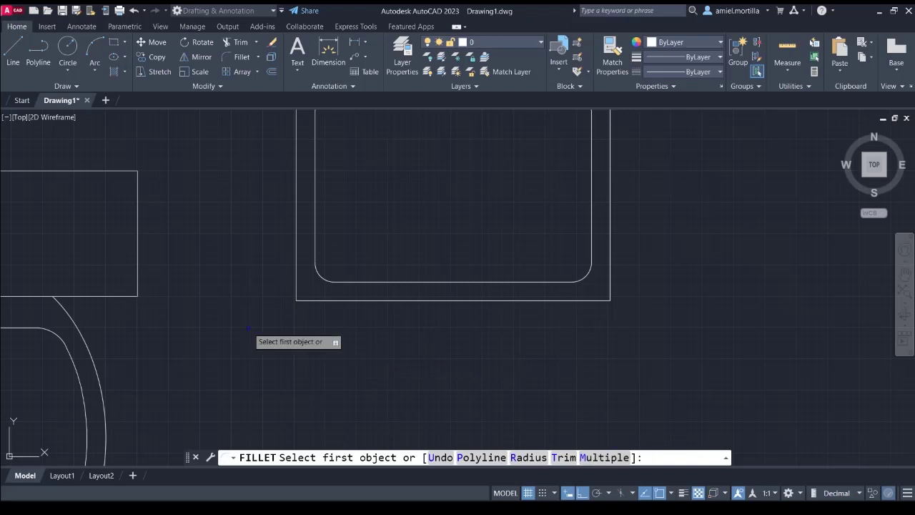
left_click(296, 252)
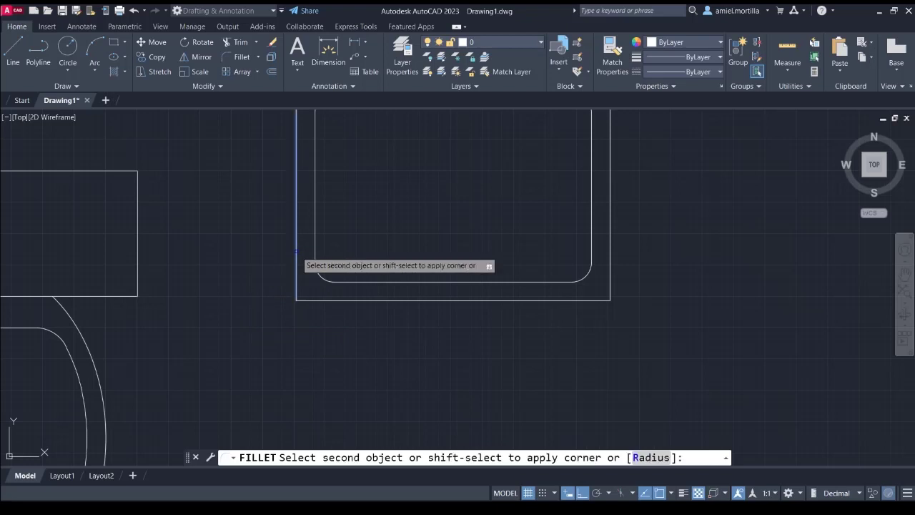
left_click(335, 299)
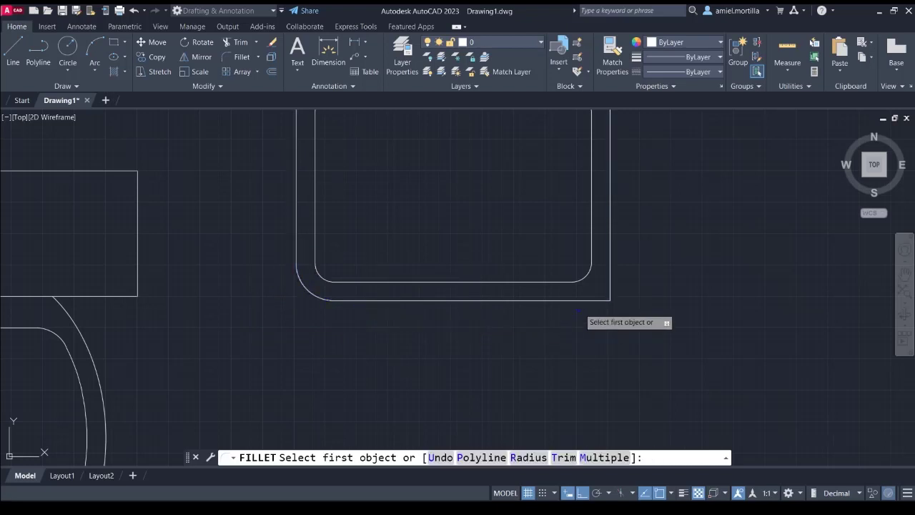
left_click(573, 299)
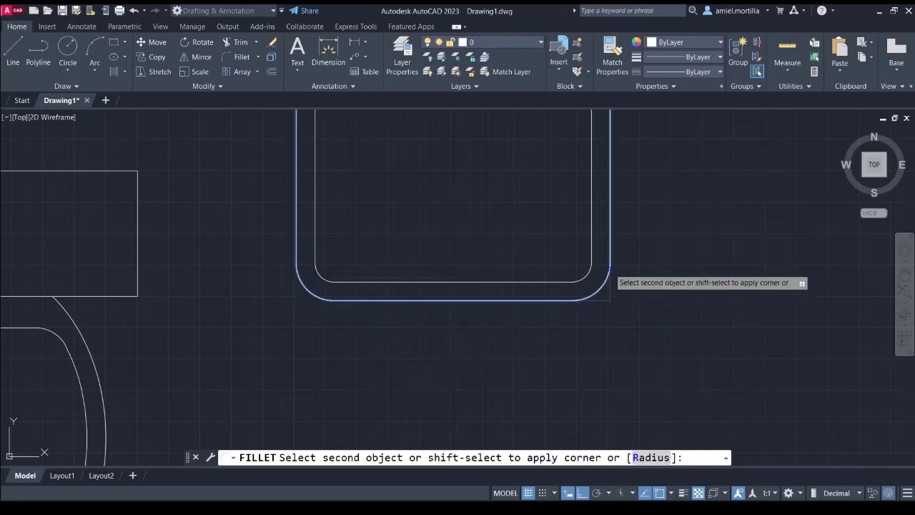
left_click(610, 279)
middle_click_drag(662, 188, 661, 276)
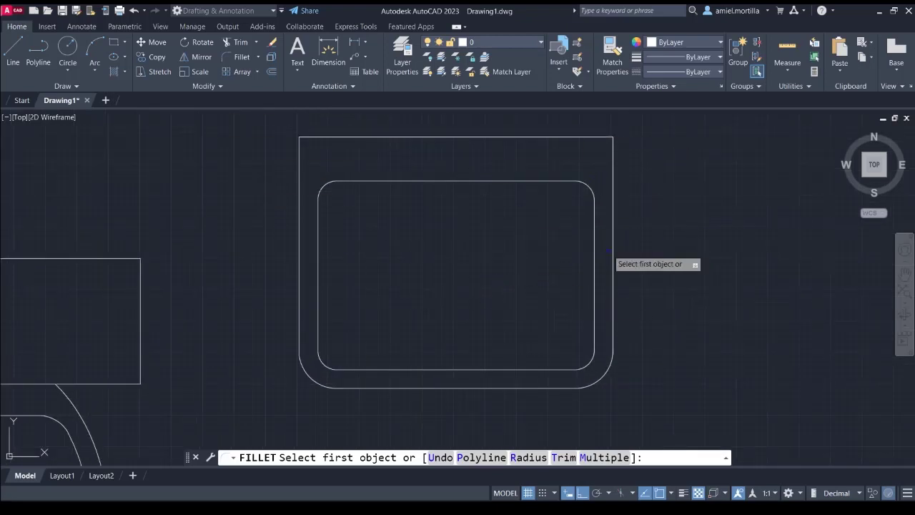
key("Escape")
scroll(636, 307, "down", 1)
middle_click_drag(639, 315, 621, 154)
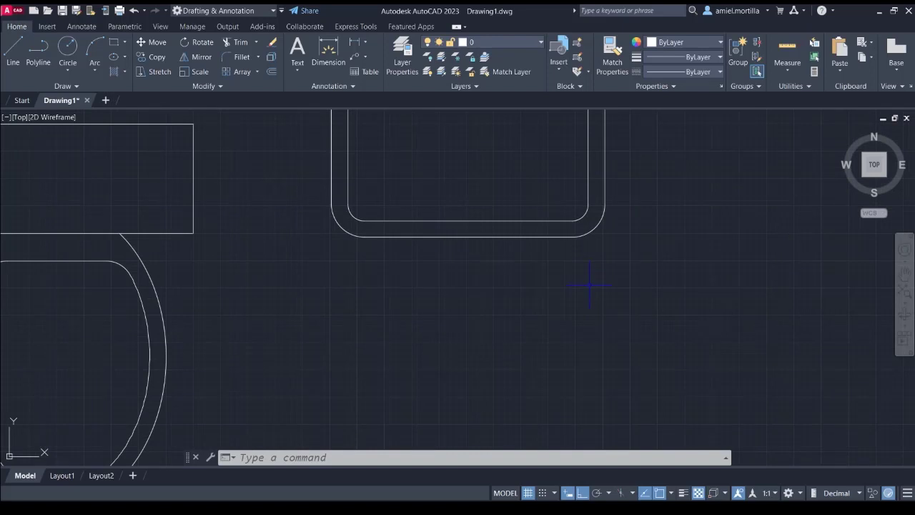
middle_click_drag(474, 172, 422, 316)
type("c")
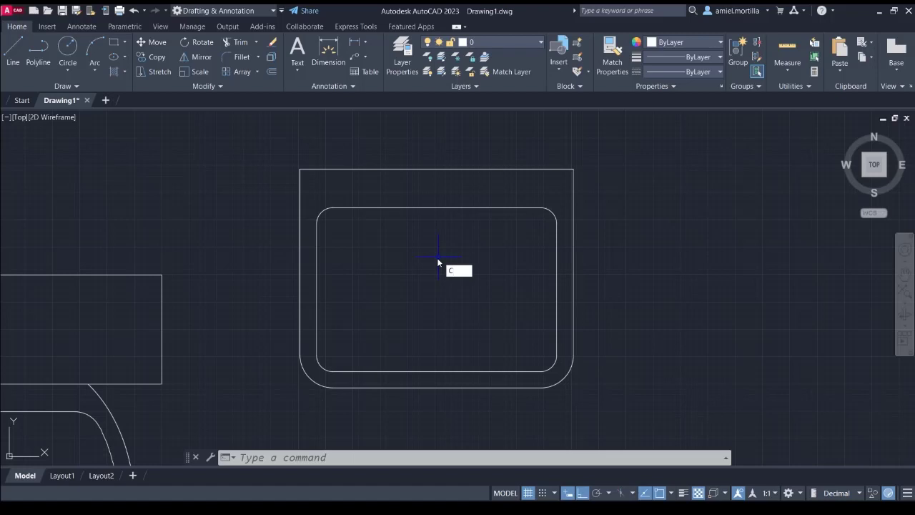
key("Return")
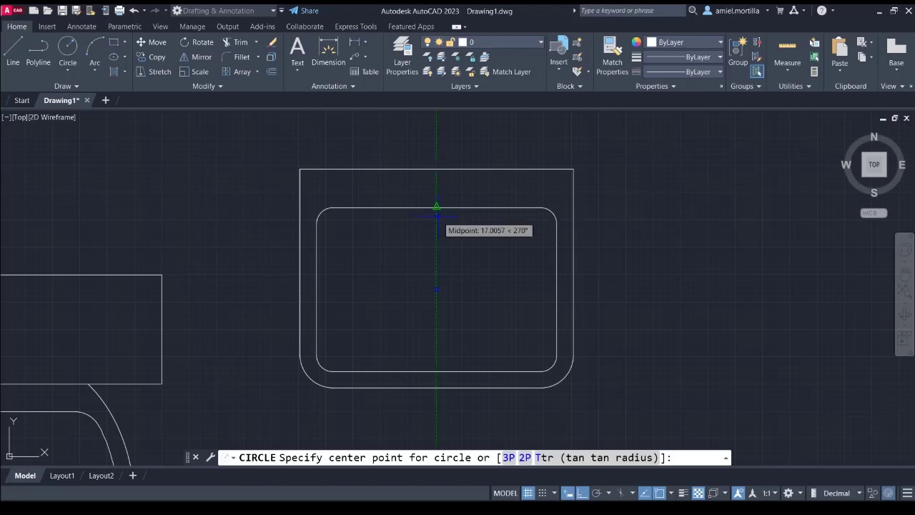
type("t")
key("Return")
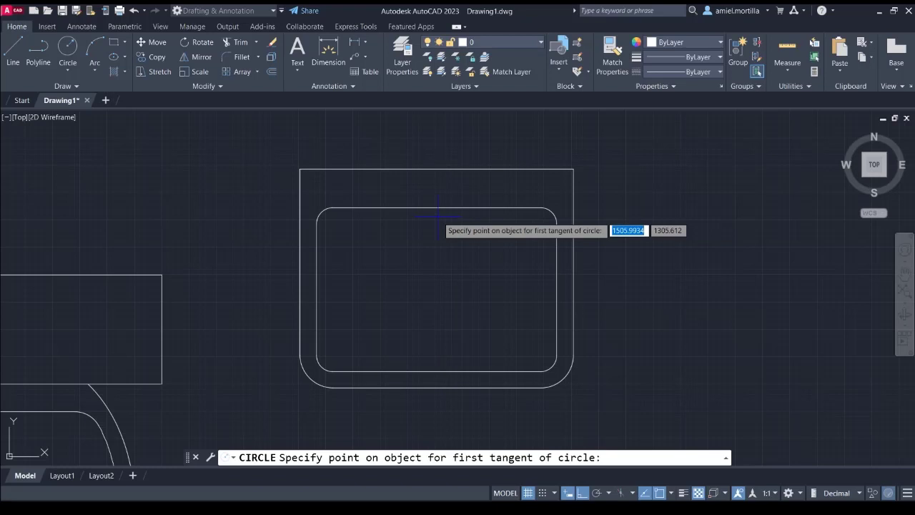
left_click(437, 215)
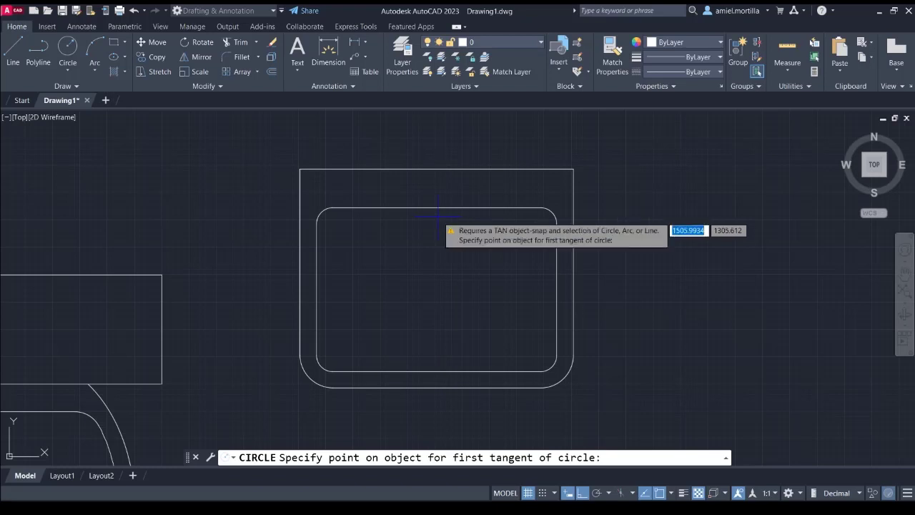
key("Escape")
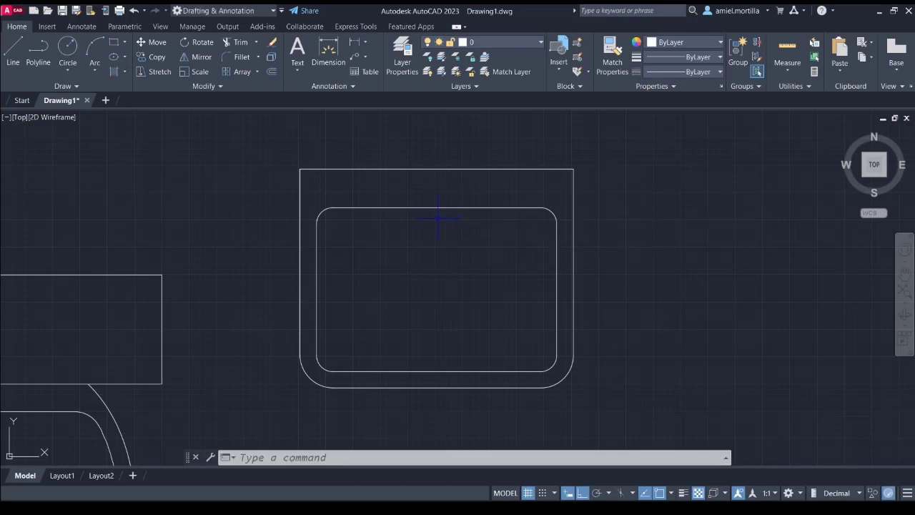
type("c")
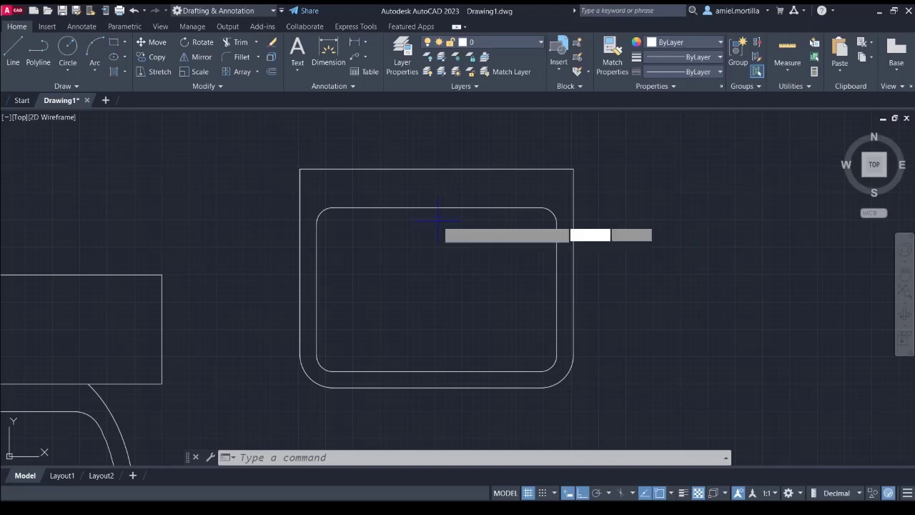
key("Return")
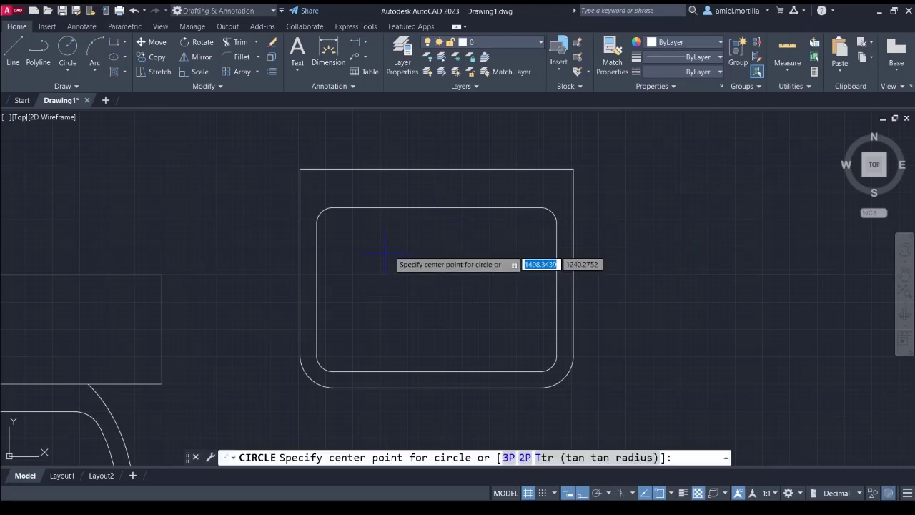
left_click(436, 207)
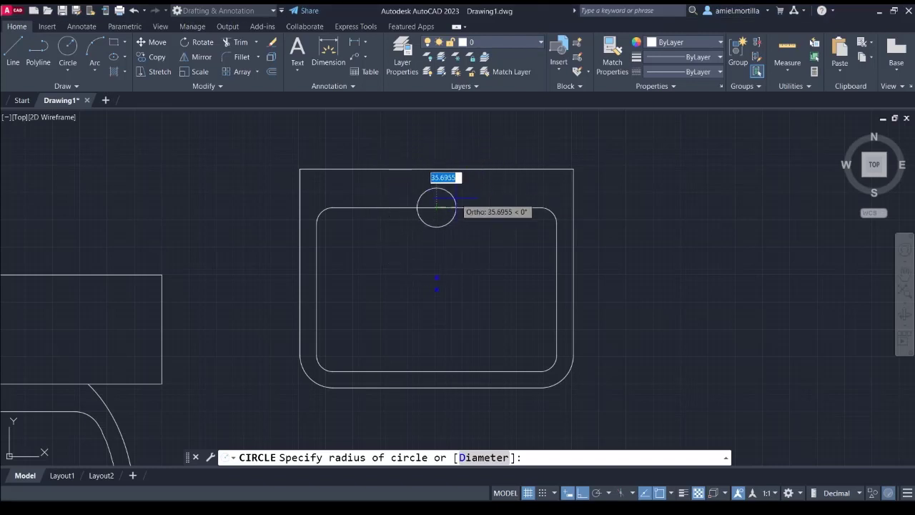
scroll(455, 207, "up", 2)
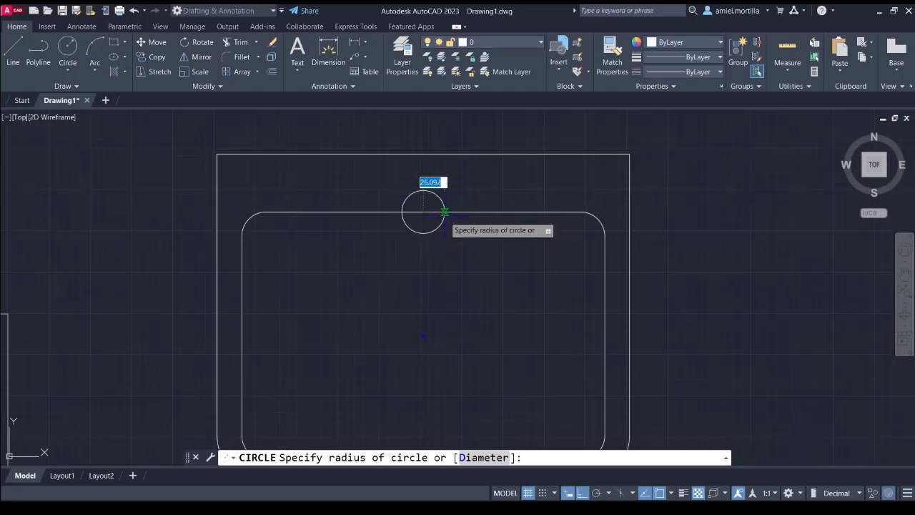
key("Escape")
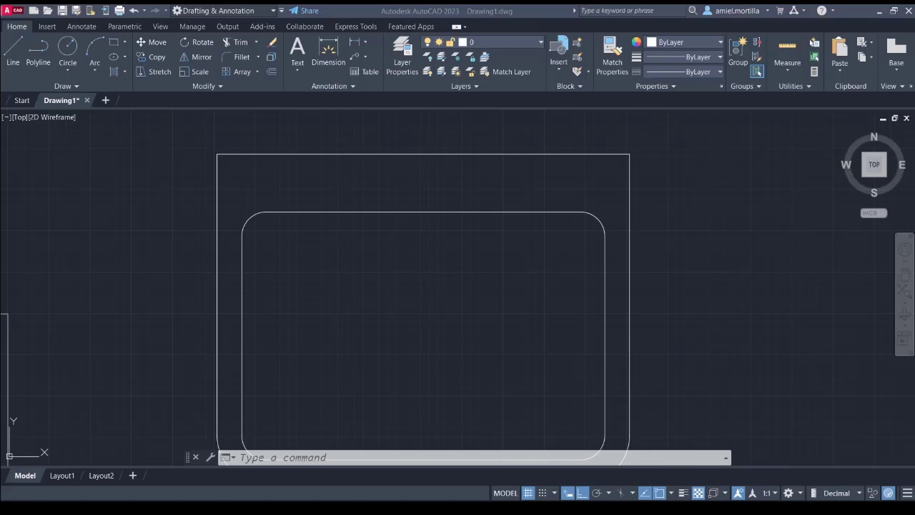
scroll(323, 259, "down", 1)
middle_click_drag(322, 260, 321, 235)
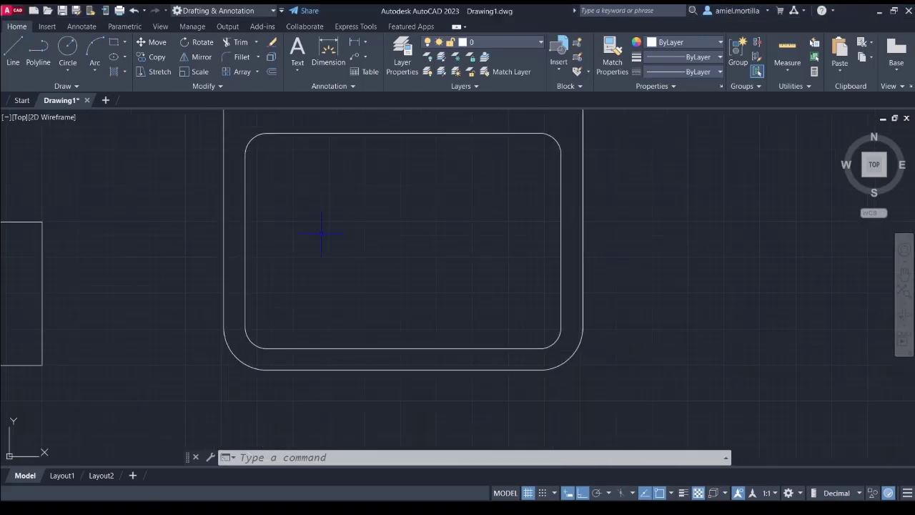
scroll(321, 235, "down", 2)
left_click(384, 235)
left_click(442, 174)
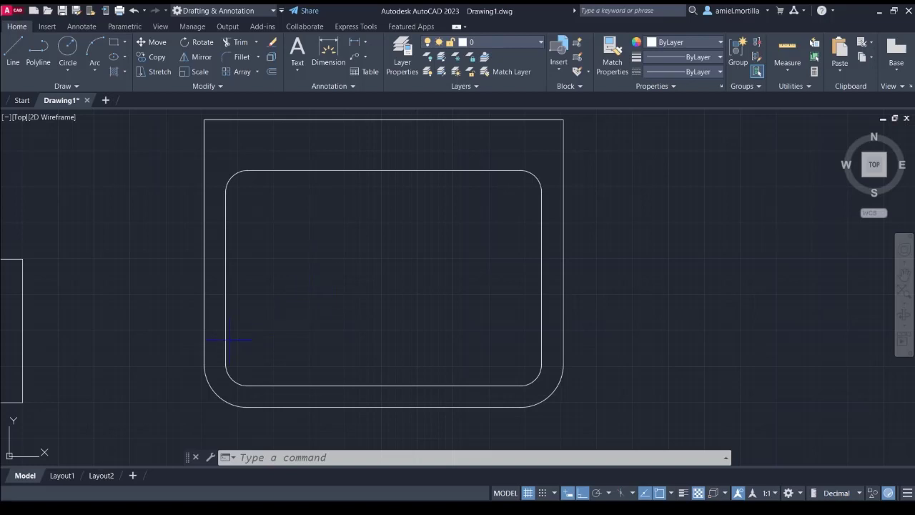
type("o")
key("Escape")
Undo the corner fillets on both the outer and the inner rectangle
key("ctrl+z")
key("ctrl+z")
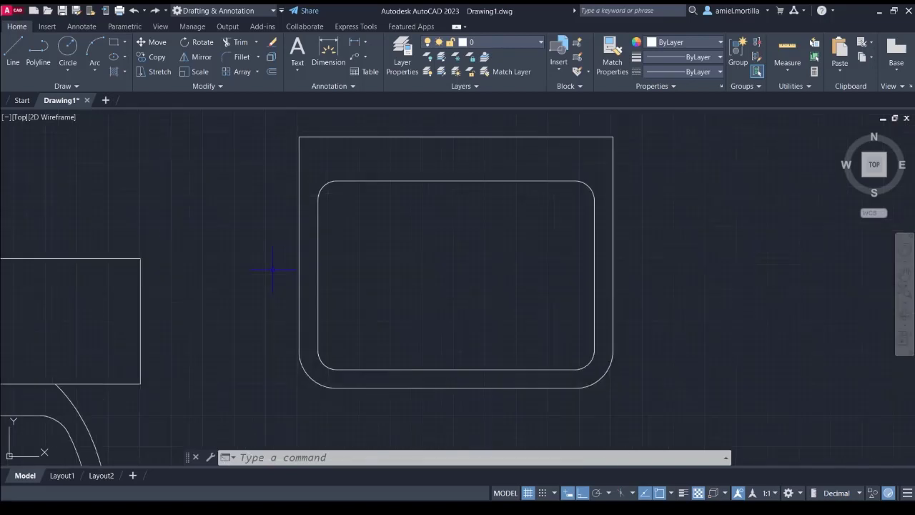
scroll(425, 233, "up", 4)
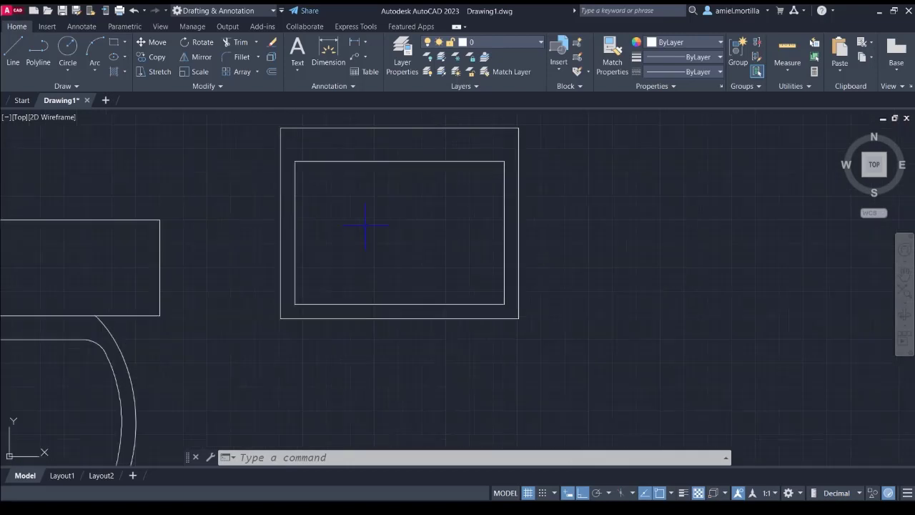
middle_click_drag(325, 216, 266, 235)
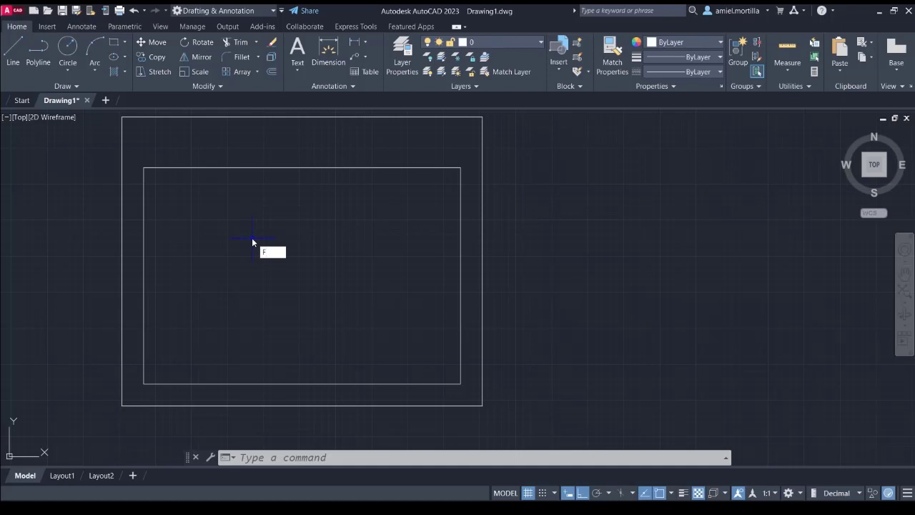
Run Fillet with radius 30 and the Multiple option, and round the inner rectangle's upper-left corner
type("f")
key("Return")
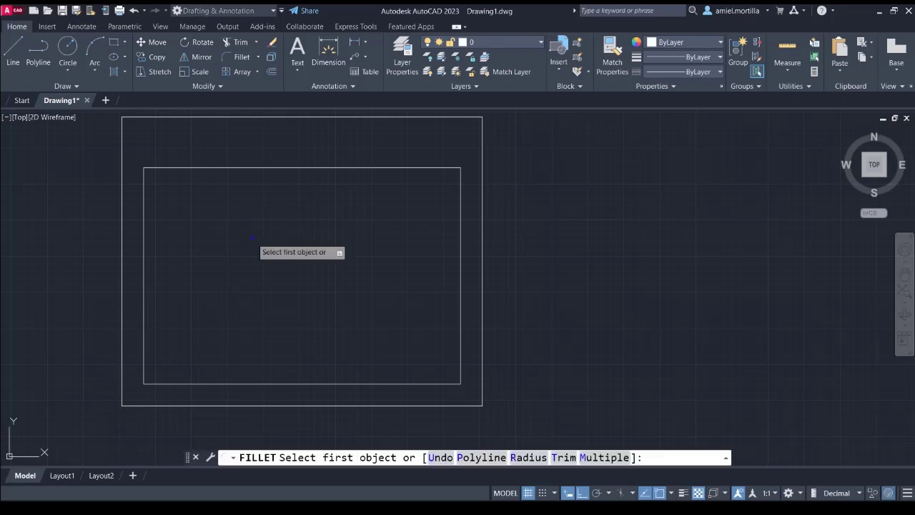
type("r")
key("Return")
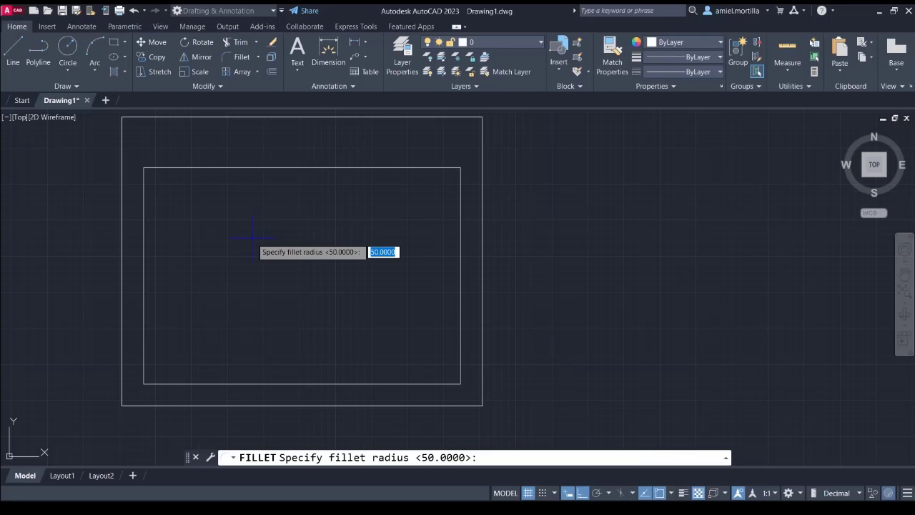
type("10")
key("Return")
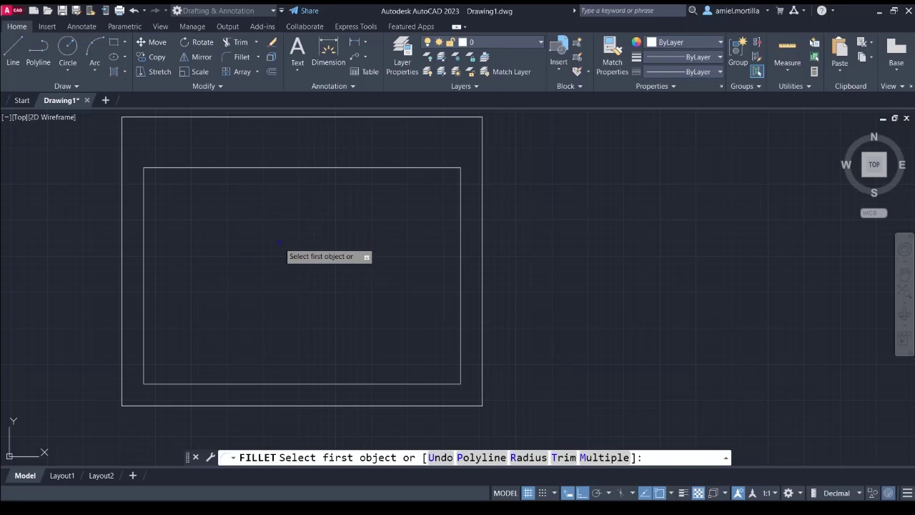
type("m")
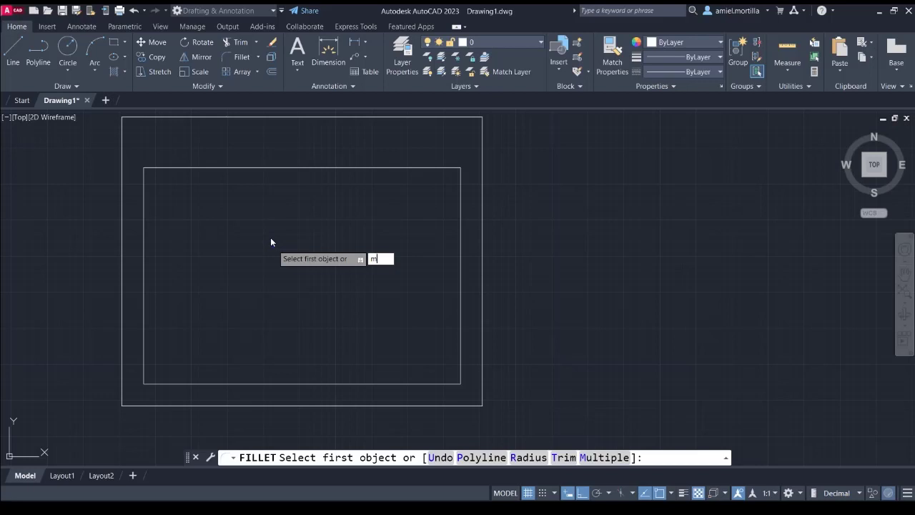
key("Return")
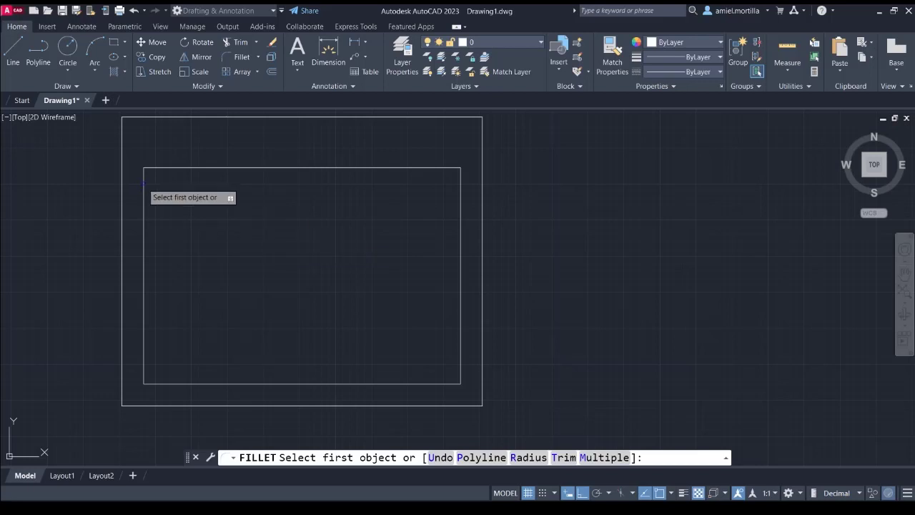
scroll(143, 183, "up", 3)
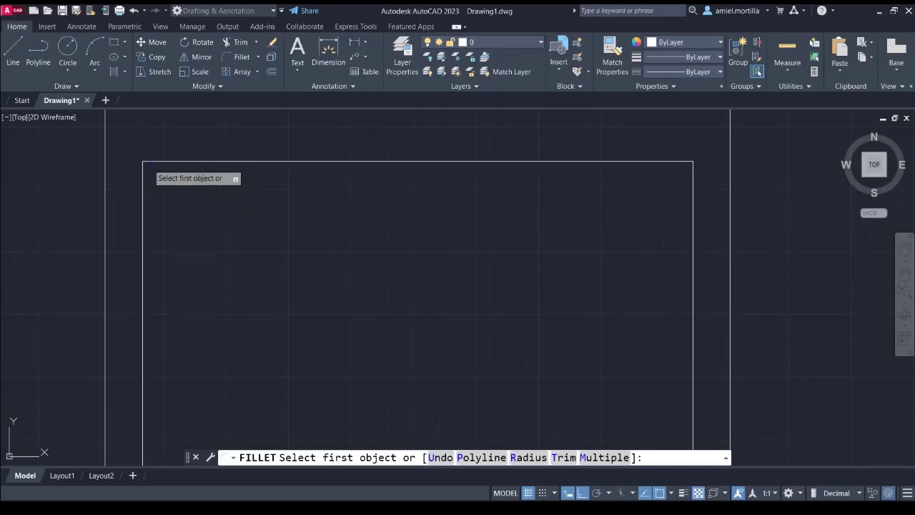
scroll(147, 165, "down", 1)
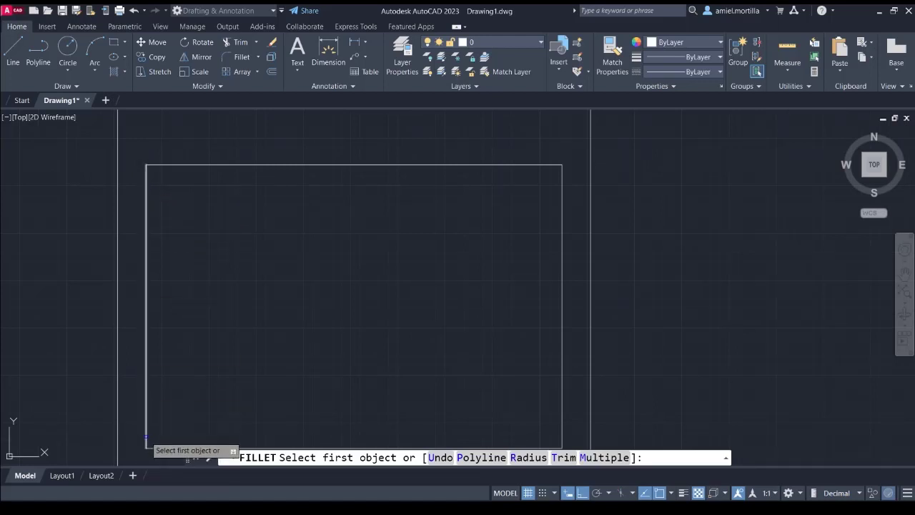
left_click(146, 179)
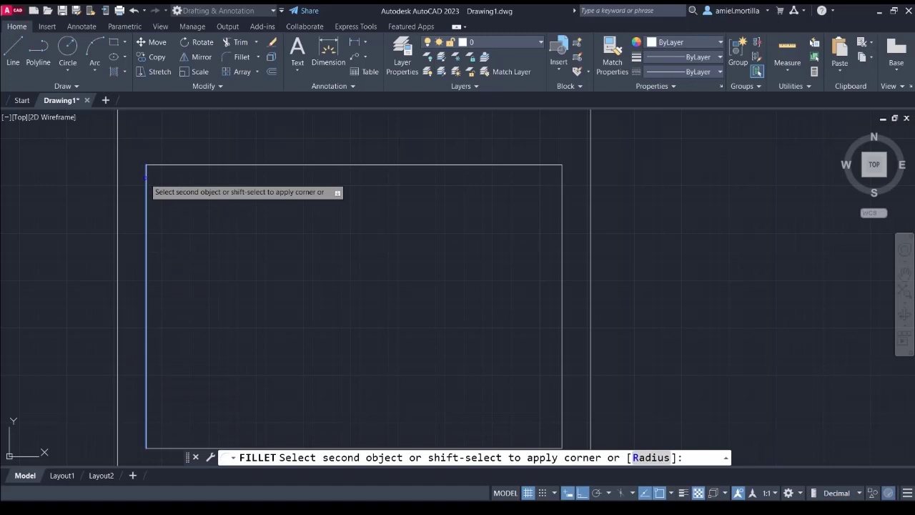
scroll(153, 171, "up", 2)
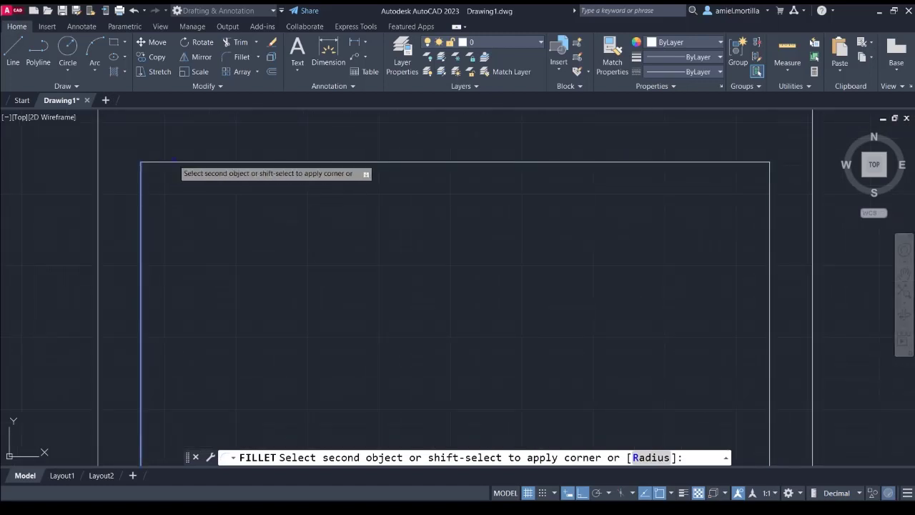
left_click(174, 163)
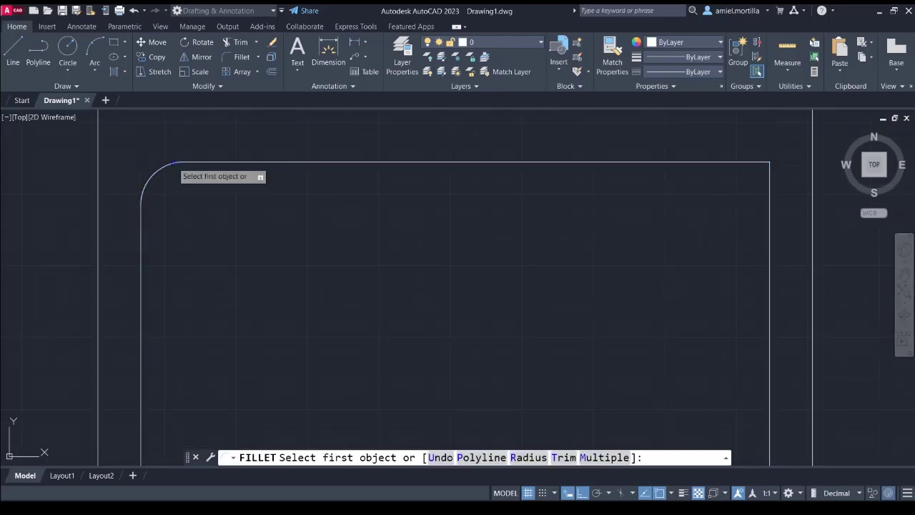
Round the inner rectangle's upper-right and lower-right corners within the same multiple Fillet, and end the command
middle_click_drag(703, 142, 507, 152)
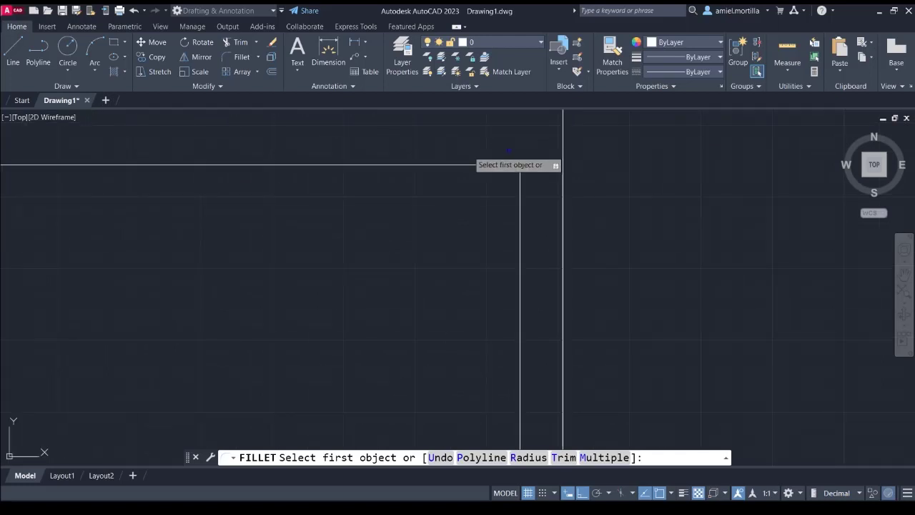
left_click(512, 170)
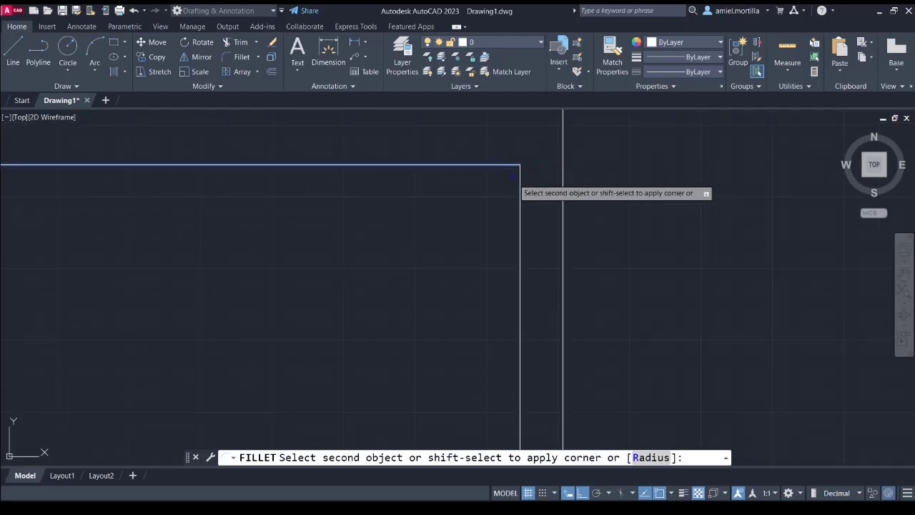
left_click(520, 193)
middle_click_drag(527, 379, 504, 293)
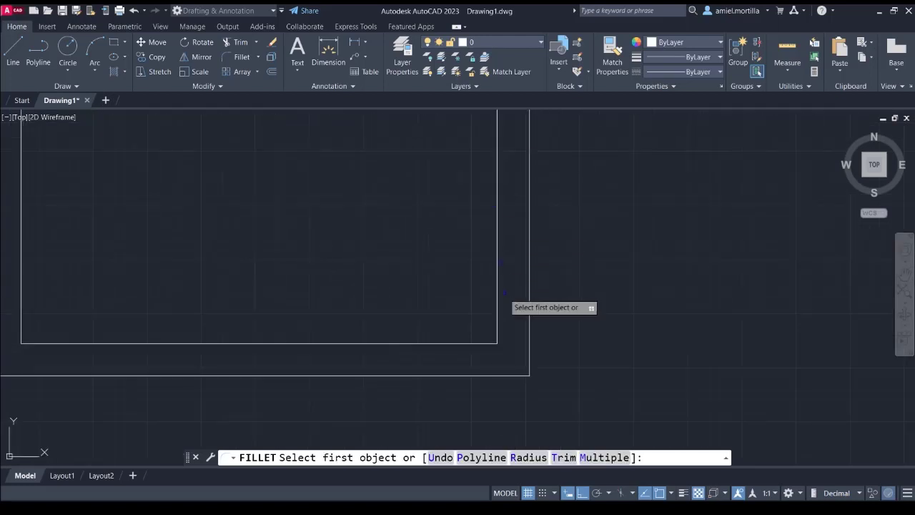
left_click(497, 318)
left_click(483, 343)
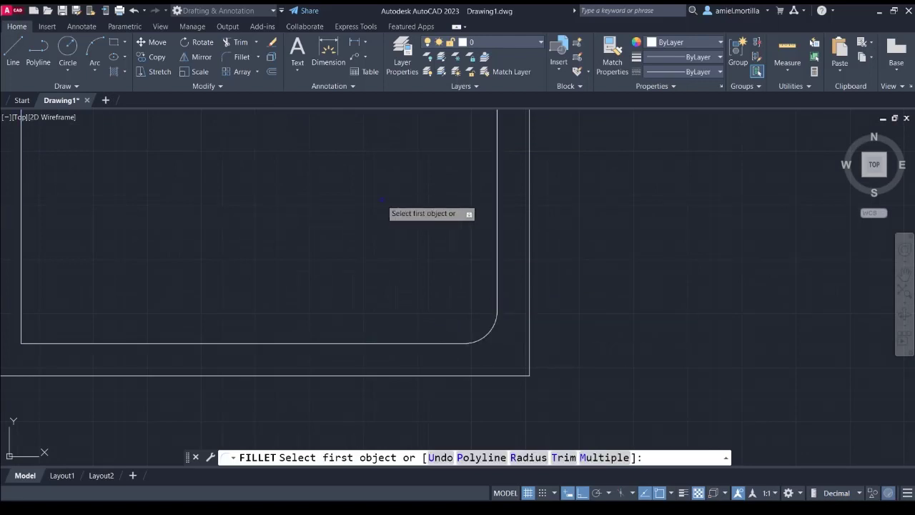
key("Escape")
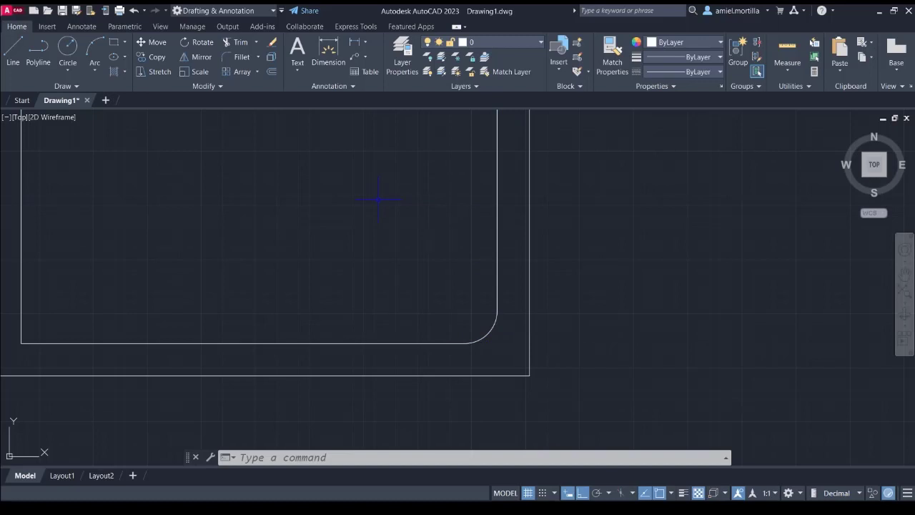
Fillet the inner rectangle's remaining lower-left corner with the radius already set
type("f")
key("Return")
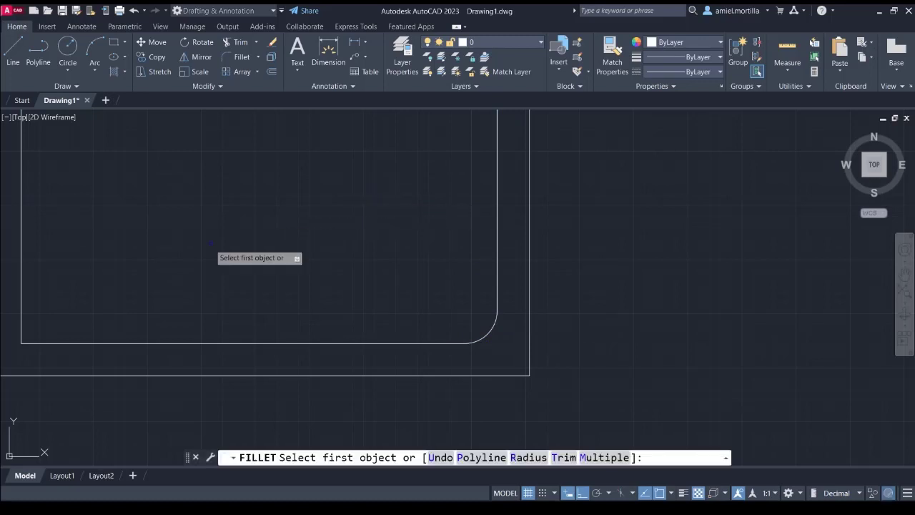
middle_click_drag(210, 248, 478, 227)
scroll(335, 304, "up", 2)
scroll(393, 266, "up", 1)
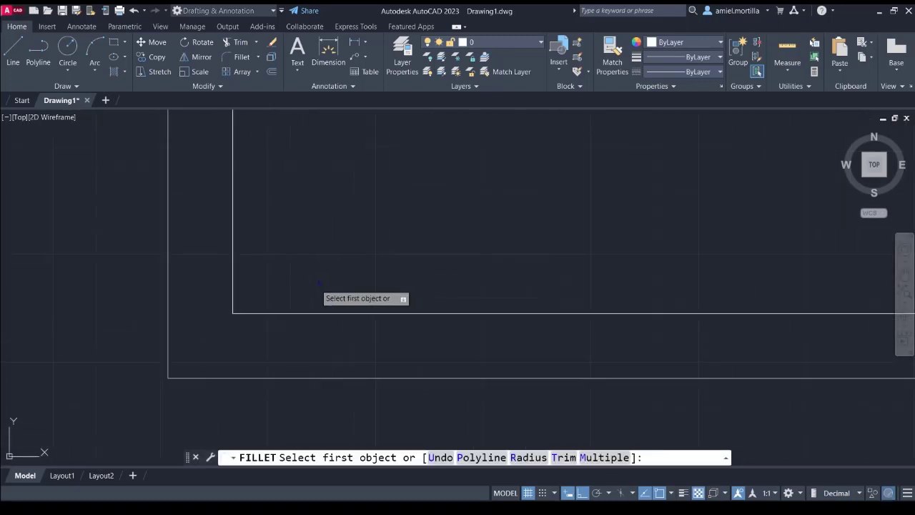
left_click(276, 312)
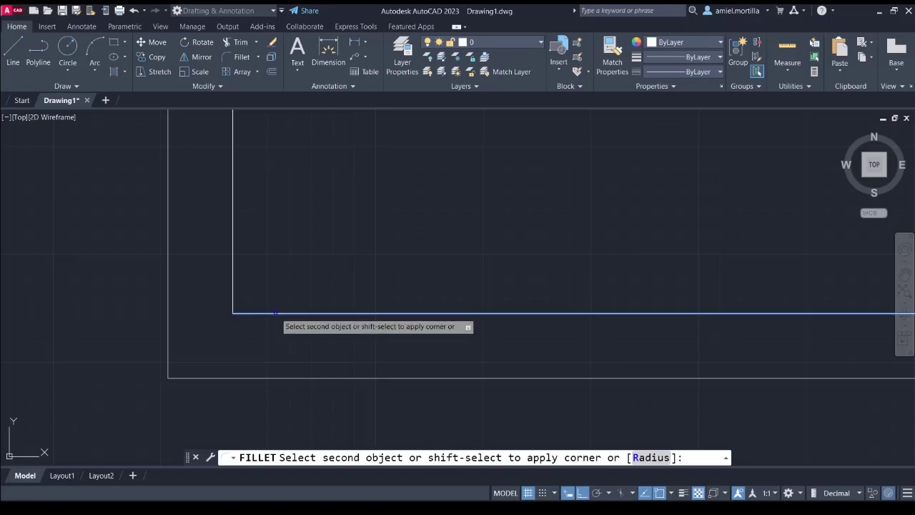
left_click(232, 268)
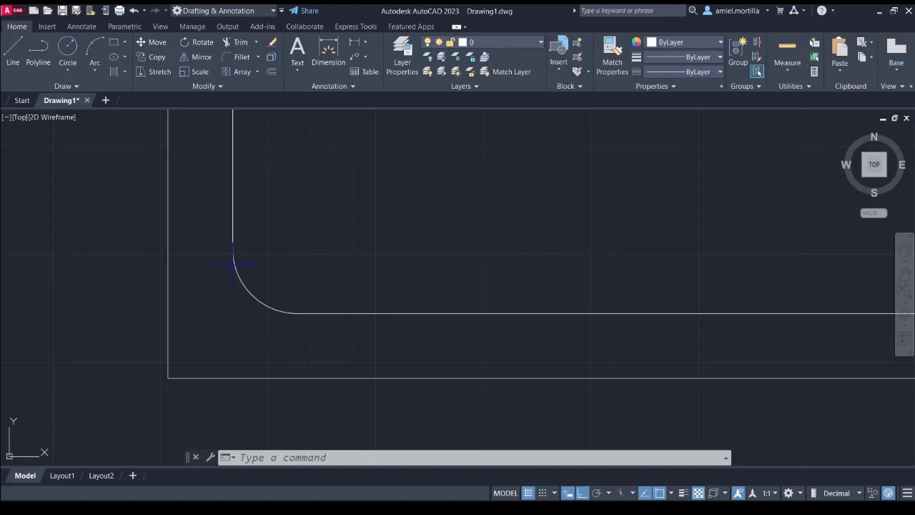
Check whether the inner rectangle's rounded corners and straight edges form one joined object
scroll(247, 214, "down", 3)
mouse_move(274, 279)
middle_mouse_down()
mouse_move(305, 296)
mouse_move(302, 378)
middle_mouse_up()
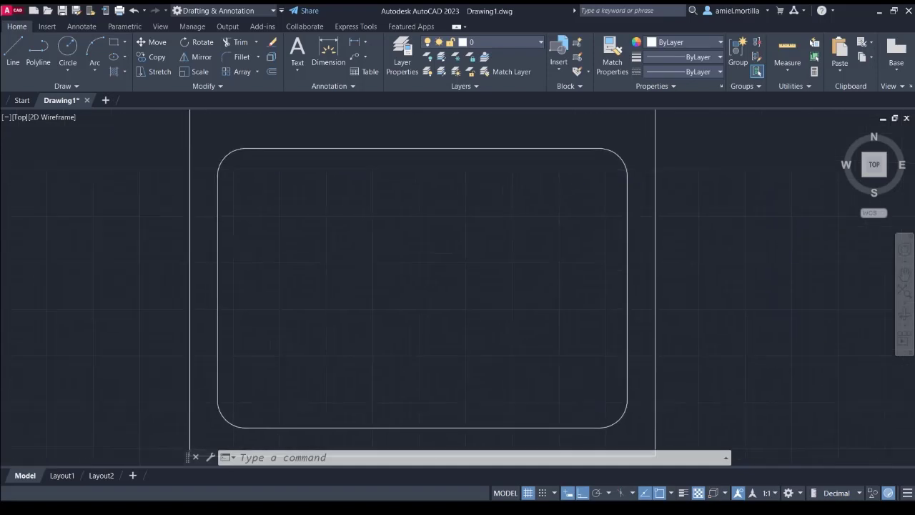
left_click(225, 157)
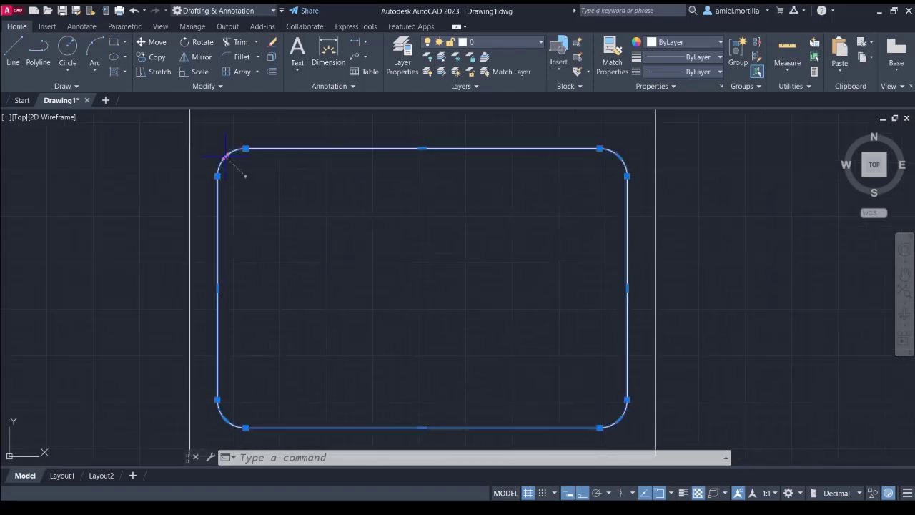
key("Escape")
left_click(292, 148)
key("Escape")
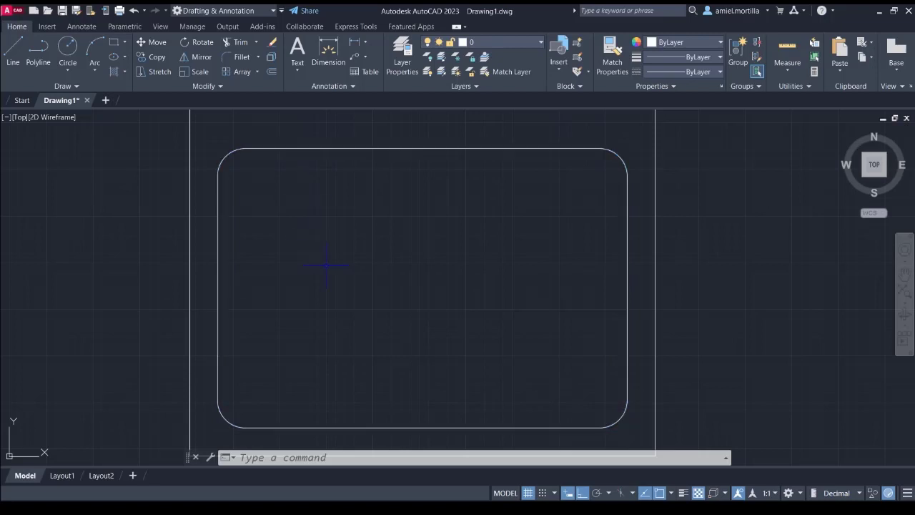
Fillet the outer rectangle's lower-left and lower-right corners in one multiple Fillet, using about twice the inner corners' radius
scroll(343, 258, "down", 1)
middle_click_drag(353, 343, 359, 265)
type("f")
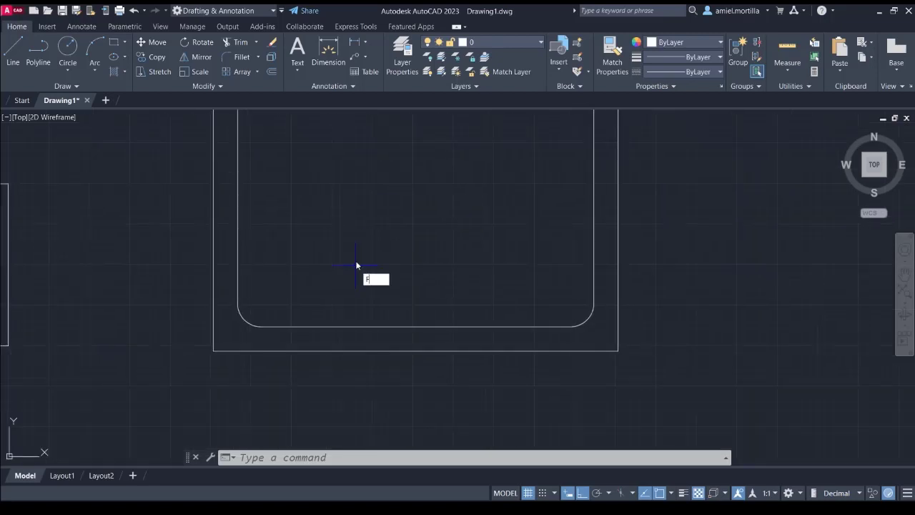
key("Return")
type("r")
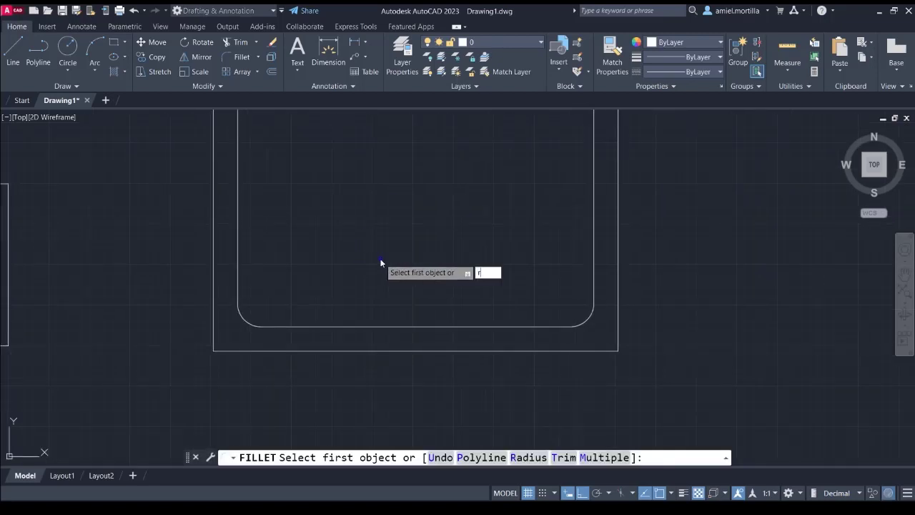
key("Return")
type("10")
key("Return")
left_click(214, 328)
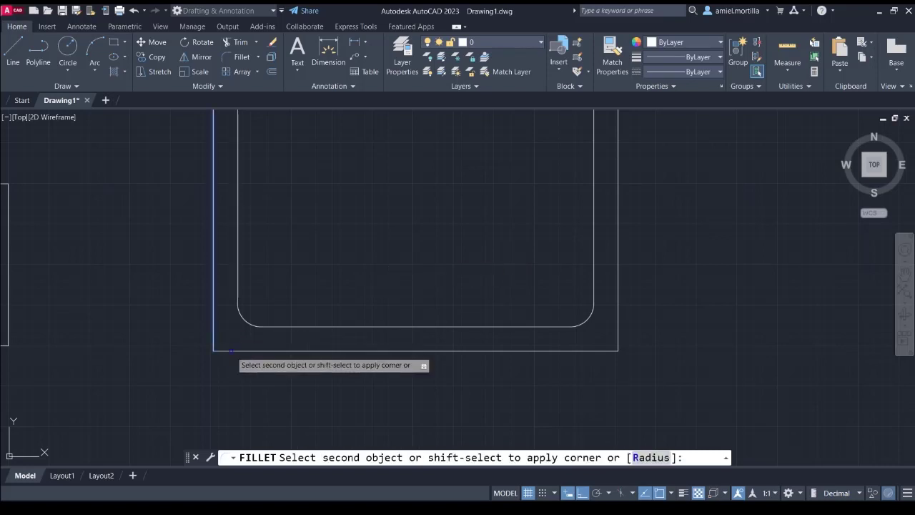
left_click(230, 350)
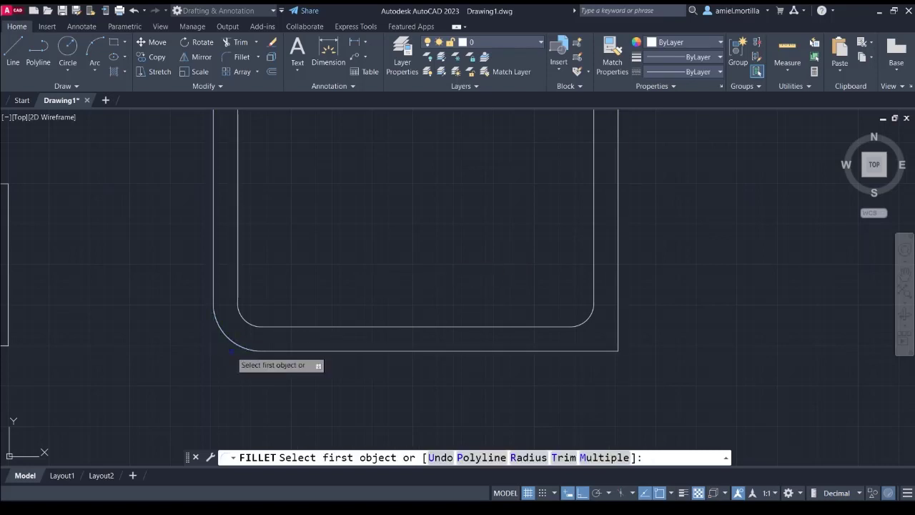
left_click(601, 351)
left_click(617, 336)
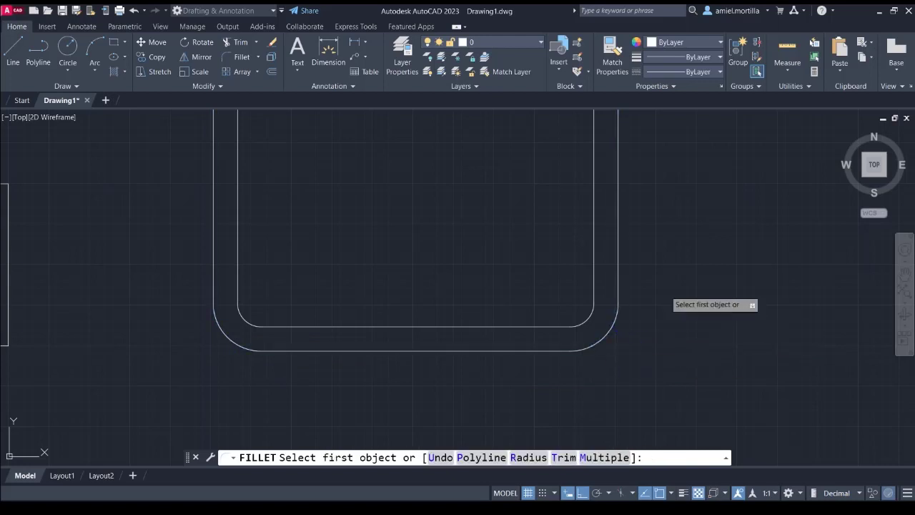
key("Escape")
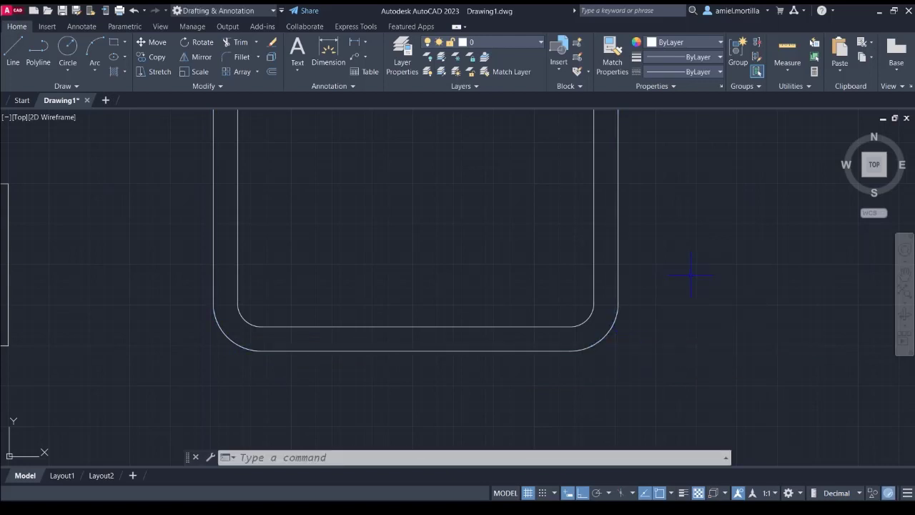
Draw a circle of diameter 15 centred on the midpoint of the inner rectangle's upper edge
scroll(454, 306, "down", 2)
middle_click_drag(453, 307, 451, 224)
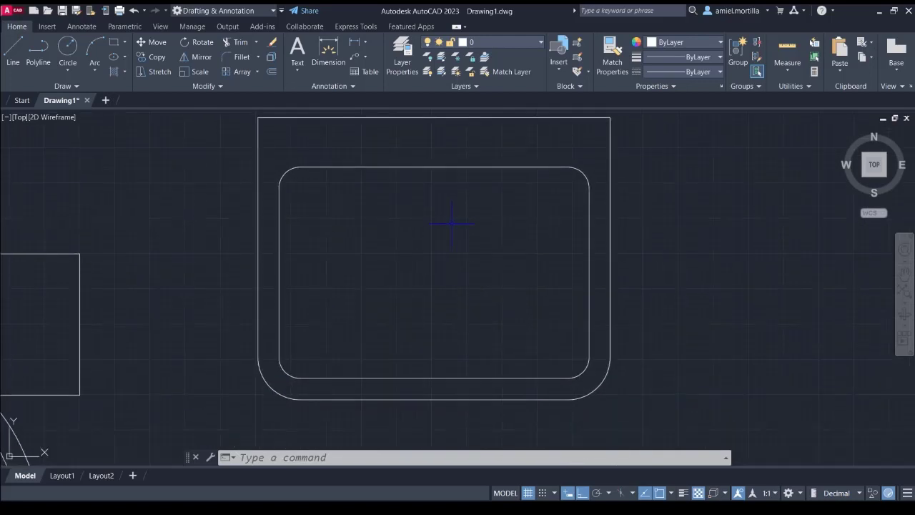
type("c")
key("Return")
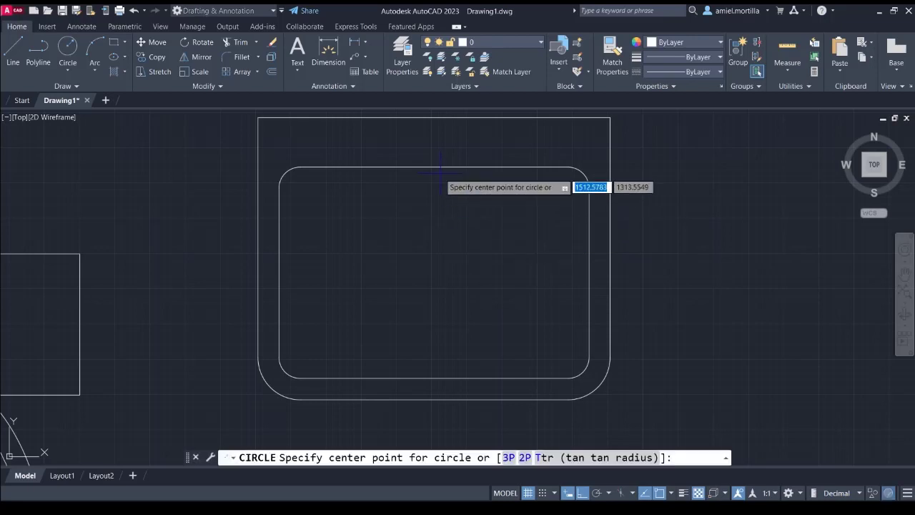
left_click(434, 167)
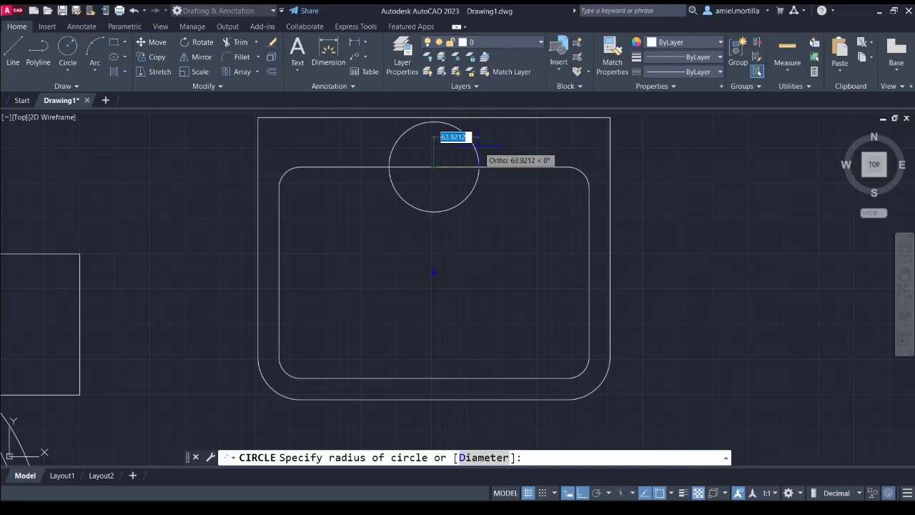
type("d")
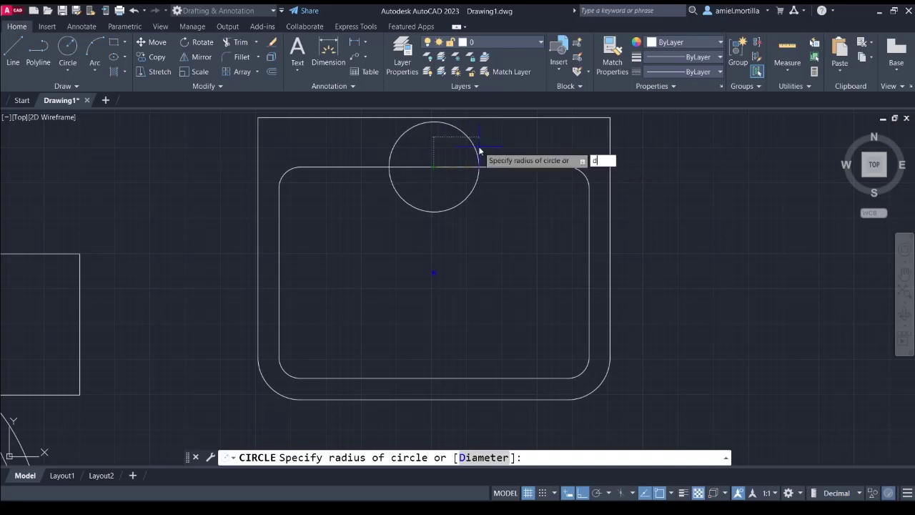
key("Return")
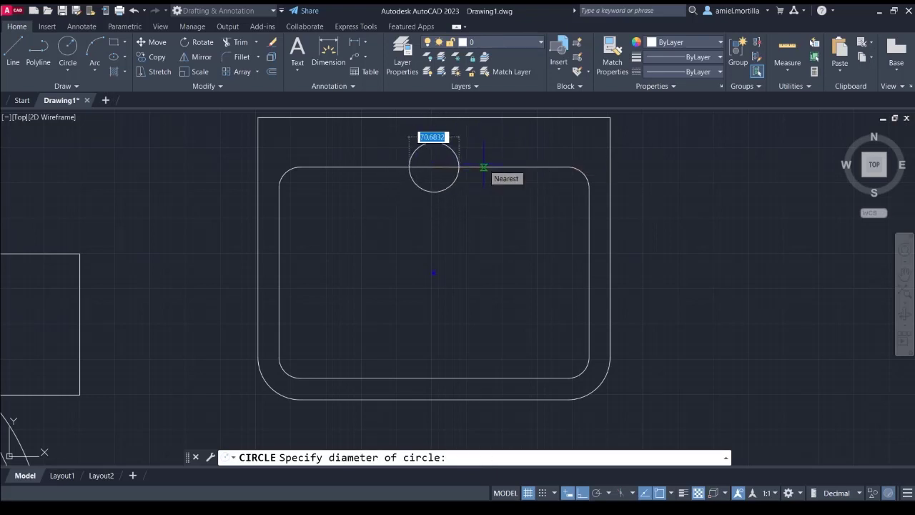
type("15")
key("Return")
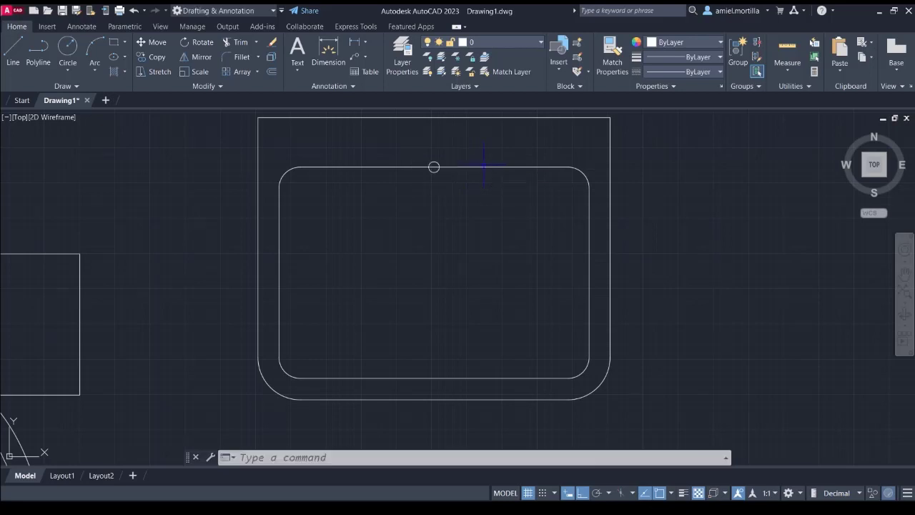
left_click(419, 152)
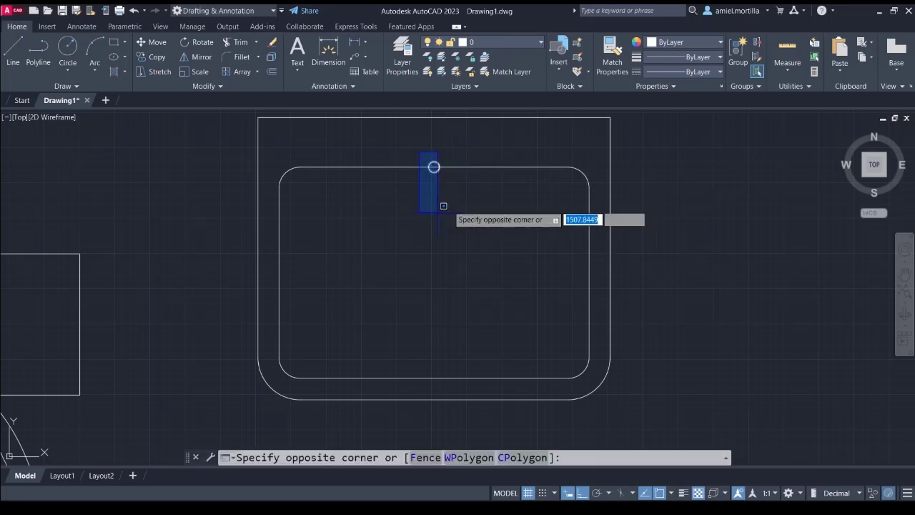
left_click(457, 210)
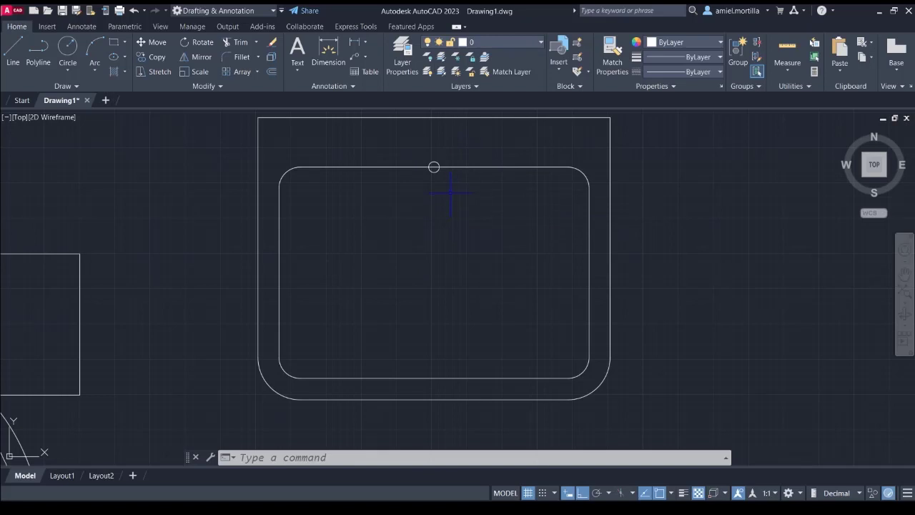
left_click(401, 141)
left_click(458, 203)
type("c")
key("Return")
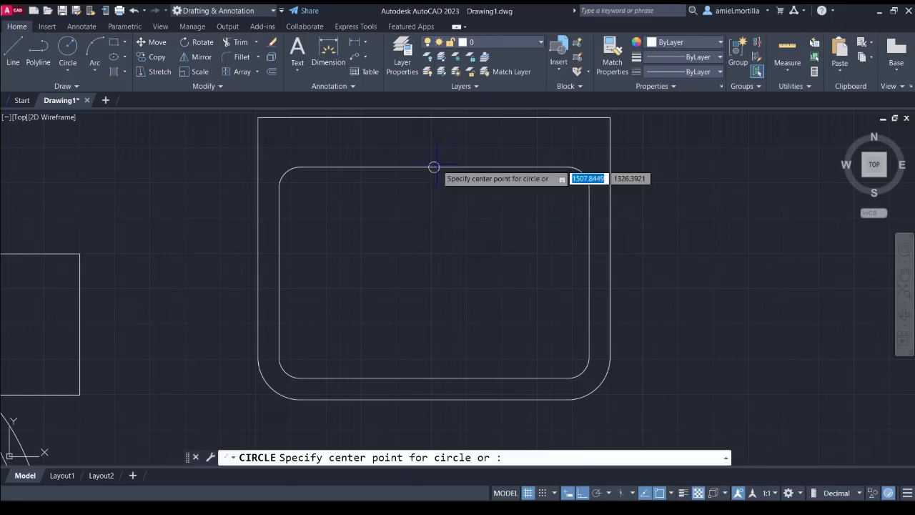
key("Escape")
Start moving the small circle on the inner rectangle's upper edge
left_click(419, 152)
left_click(459, 207)
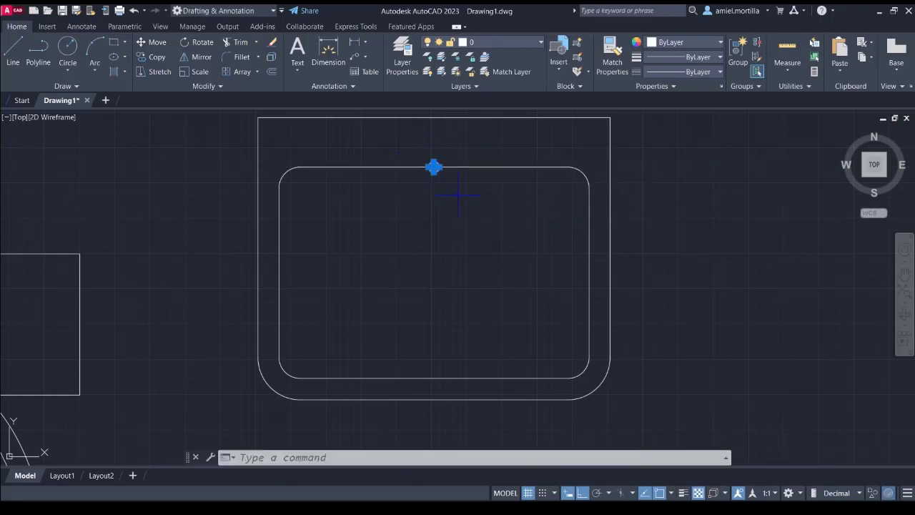
scroll(453, 172, "up", 2)
type("m")
key("Return")
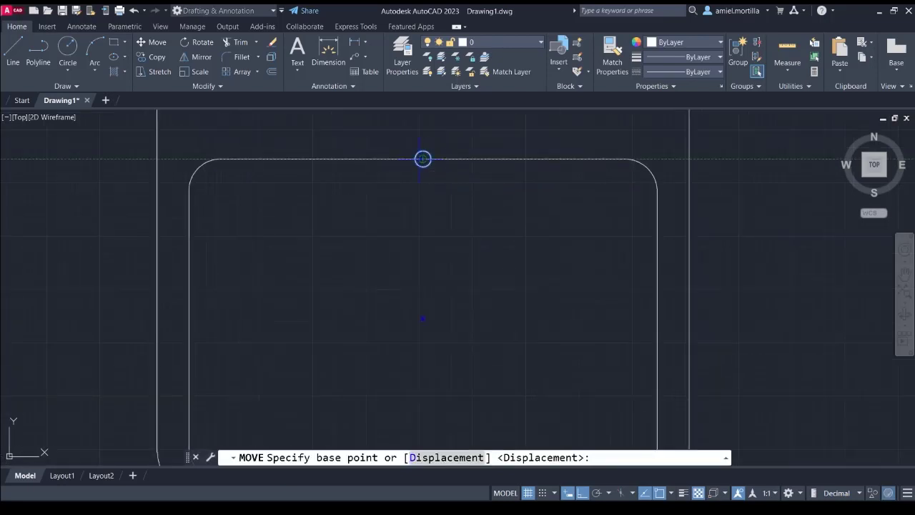
Move the small circle 50 units straight down from the midpoint of the inner basin's top edge
left_click(423, 159)
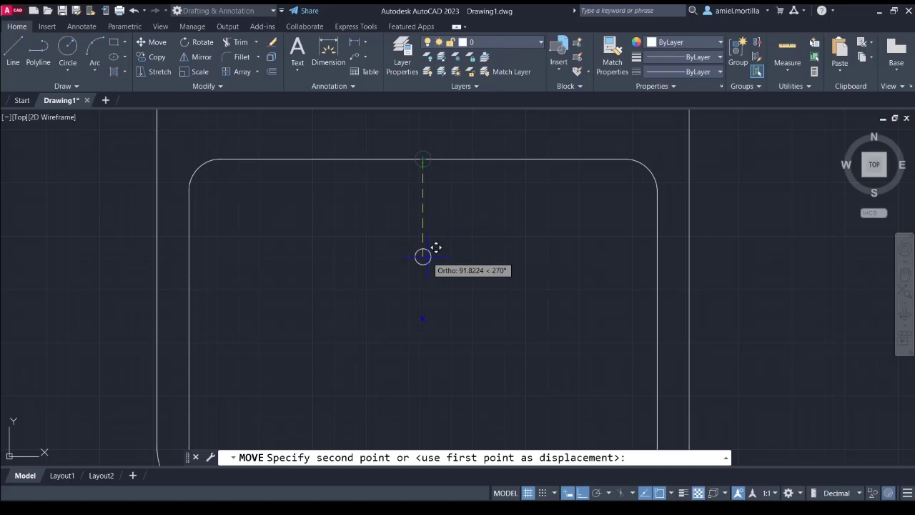
type("50")
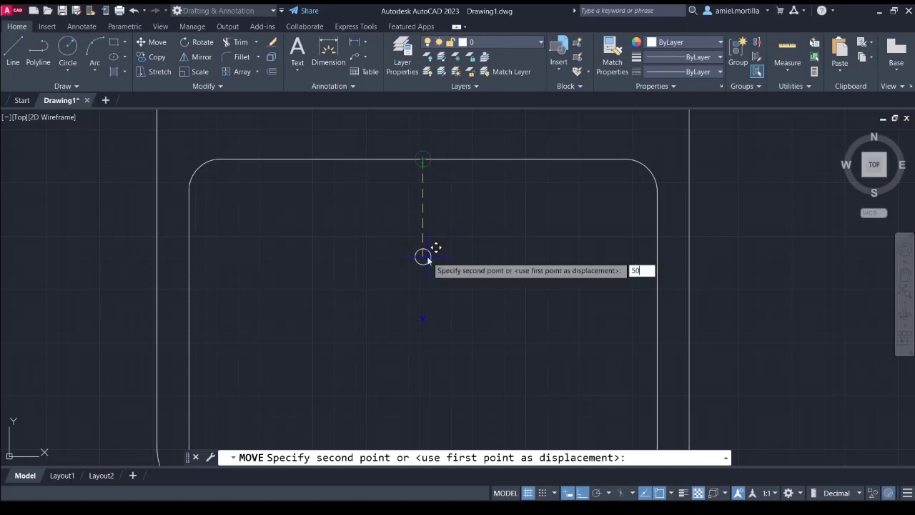
key("Return")
scroll(435, 279, "down", 3)
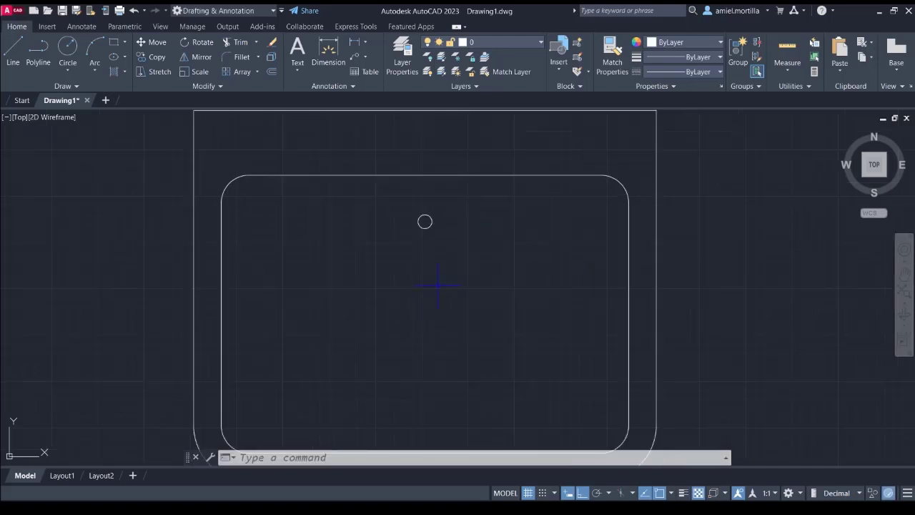
scroll(463, 291, "down", 2)
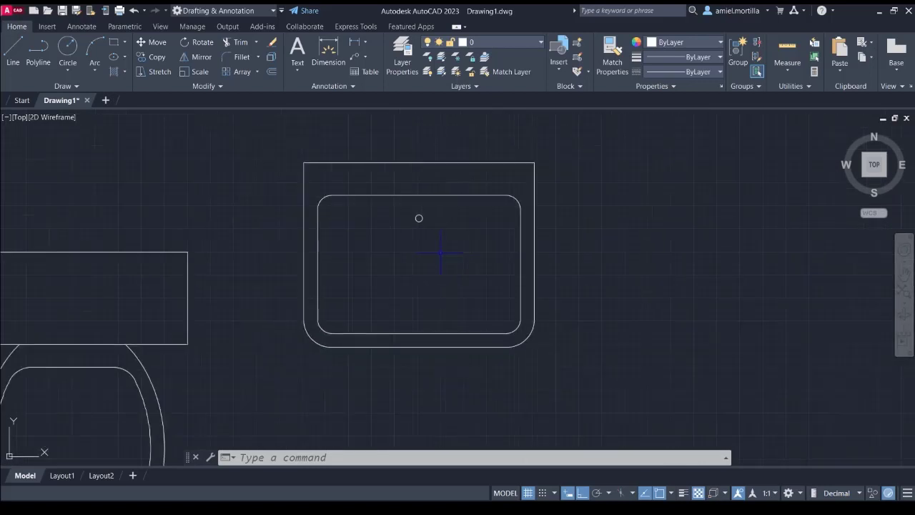
middle_click_drag(433, 261, 435, 284)
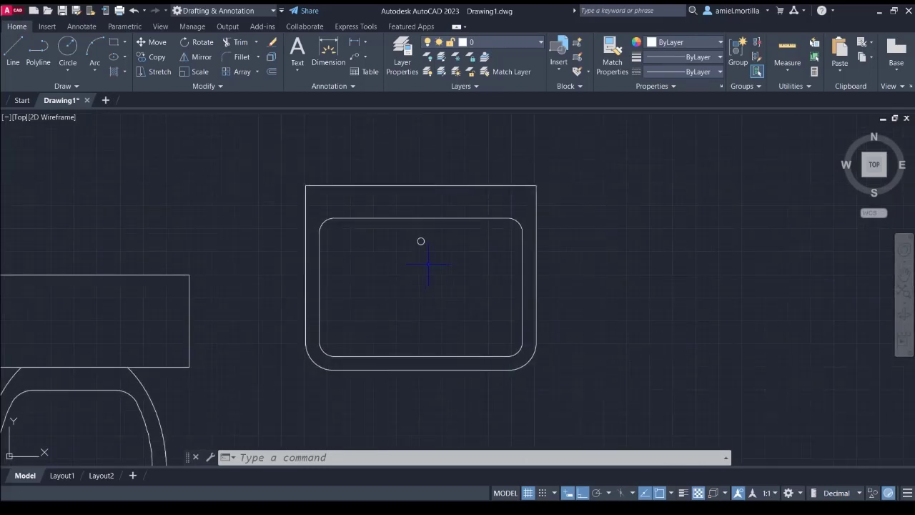
Delete the small drain circle inside the sink basin
scroll(428, 264, "up", 3)
left_click(428, 234)
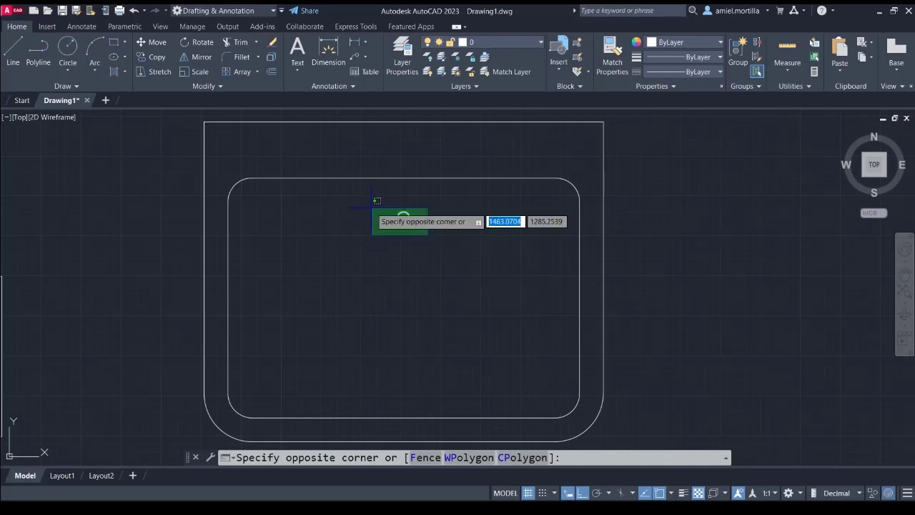
key("Escape")
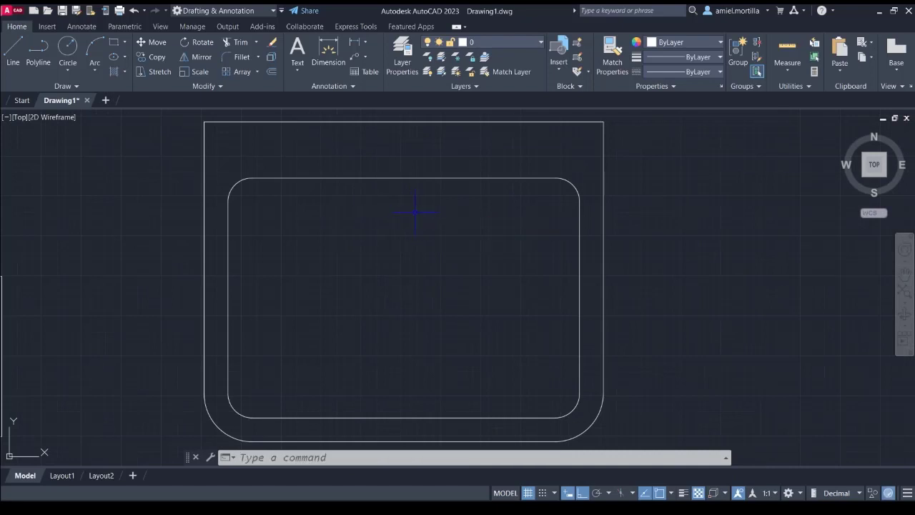
Draw a 50-unit vertical guide line down from the midpoint of the inner basin's top edge
key("l")
key("Return")
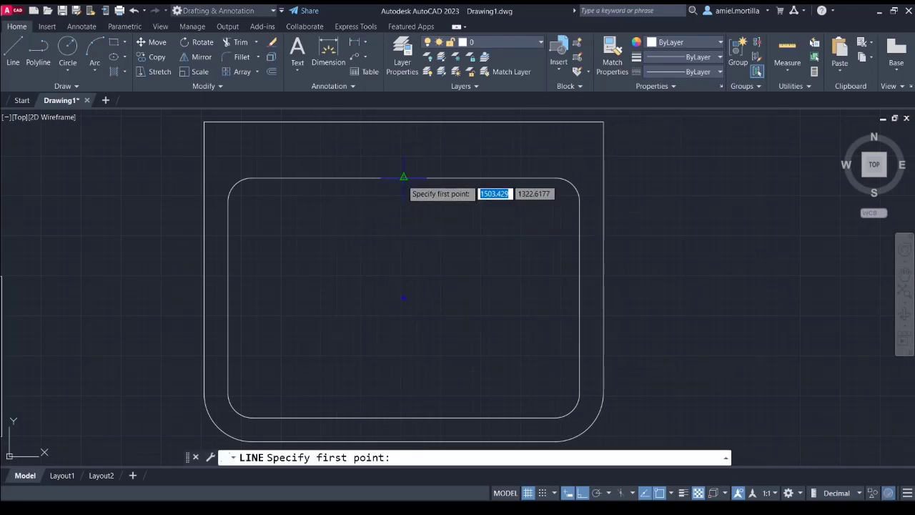
left_click(404, 176)
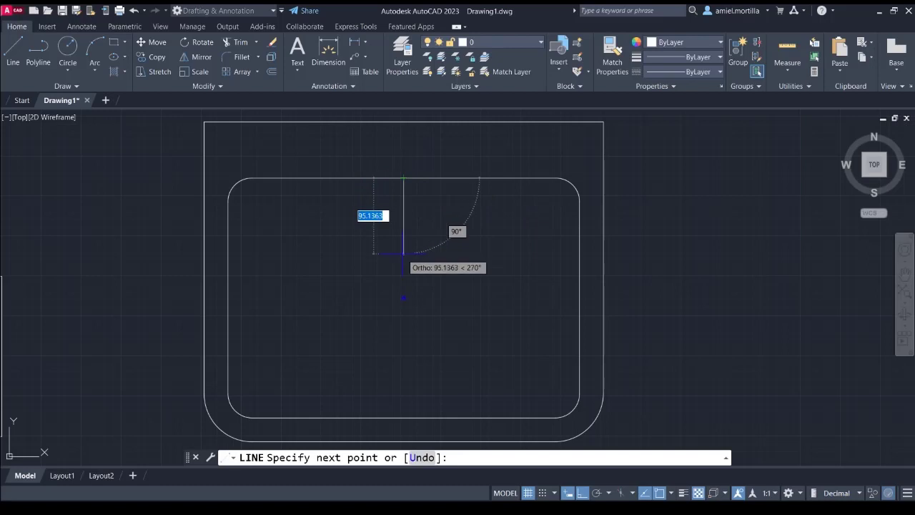
type("50")
key("Return")
key("Return")
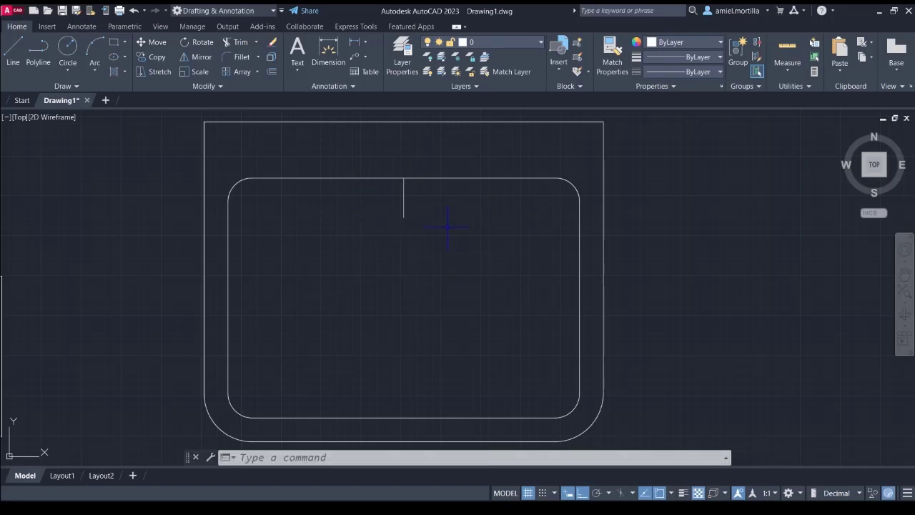
Draw a circle with a diameter of 15 centred on the lower end of the guide line
type("c")
key("Return")
left_click(404, 217)
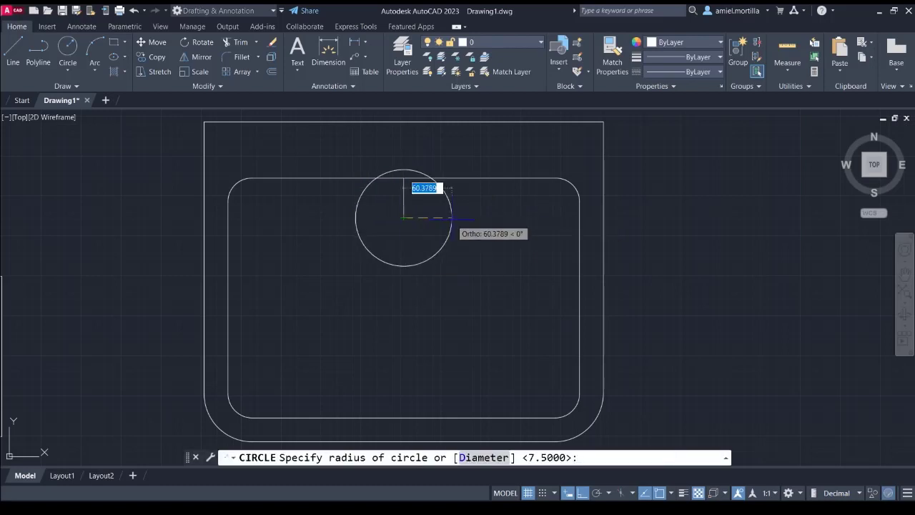
type("d")
key("Return")
type("15")
key("Return")
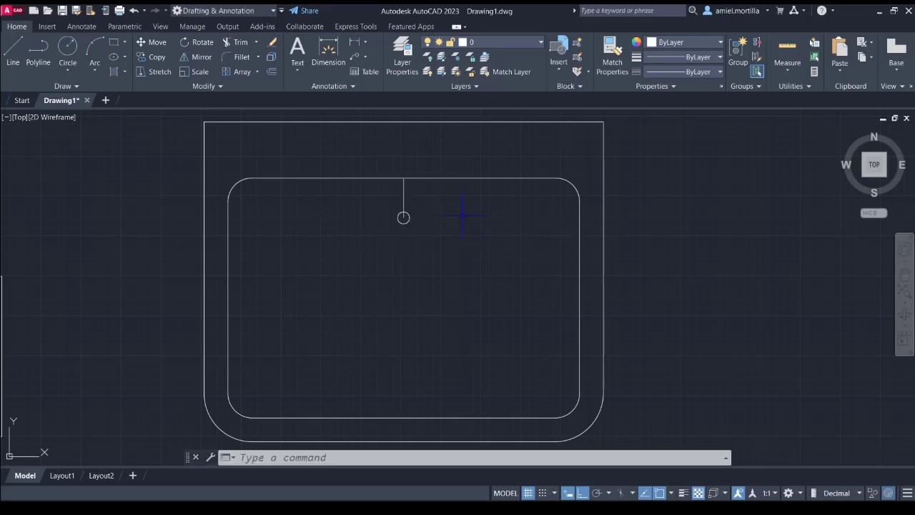
Delete the vertical guide line and the small circle at its lower end
left_click(404, 204)
key("Delete")
left_click(403, 218)
left_click(412, 224)
key("Delete")
Draw a circle with radius 7.5 centred on the midpoint of the inner basin's top edge
type("c")
key("Return")
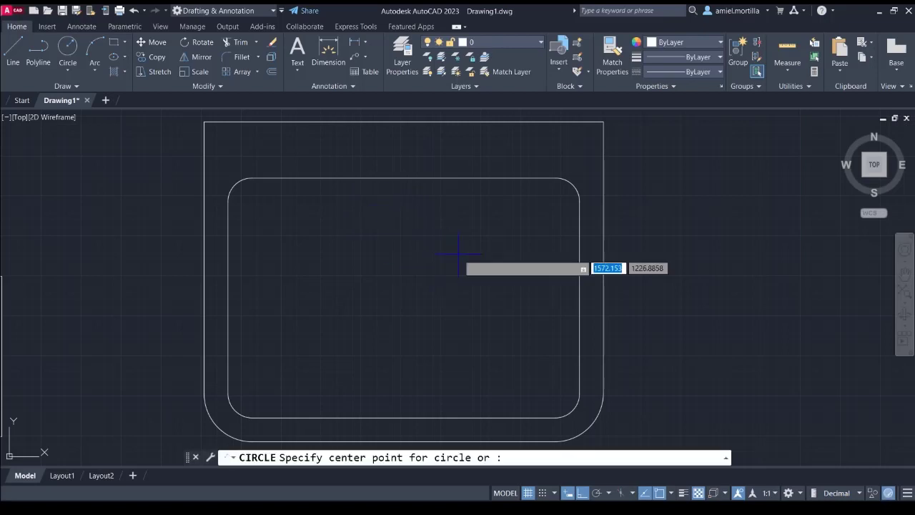
left_click(403, 177)
key("Return")
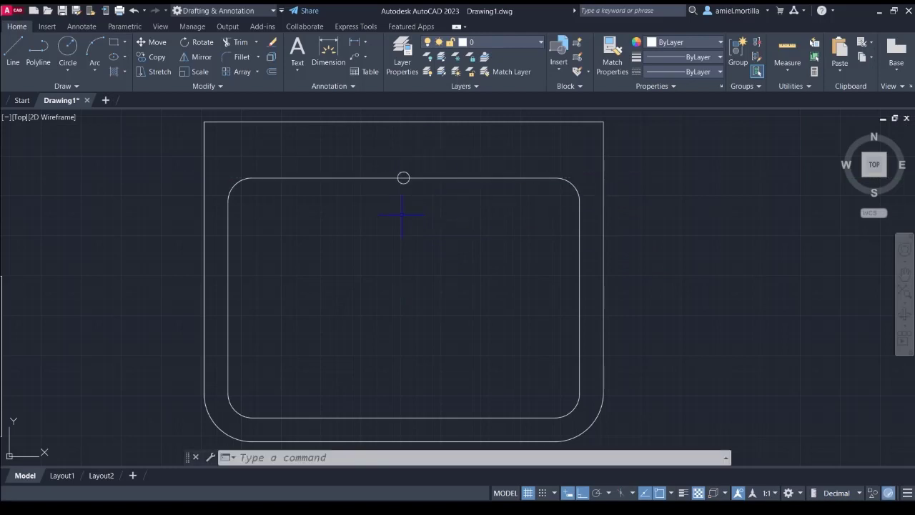
Move the circle from the inner basin's top edge 50 units straight down
left_click(393, 157)
left_click(528, 190)
type("m")
key("Return")
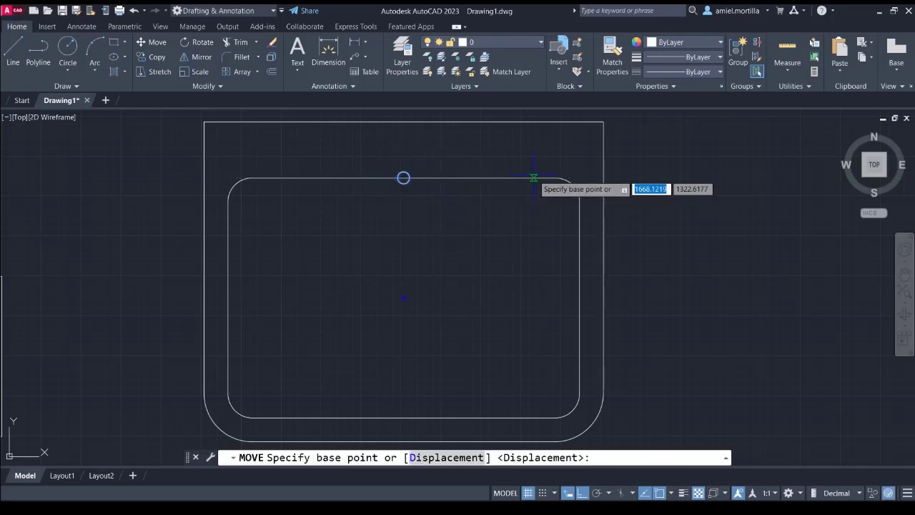
left_click(533, 178)
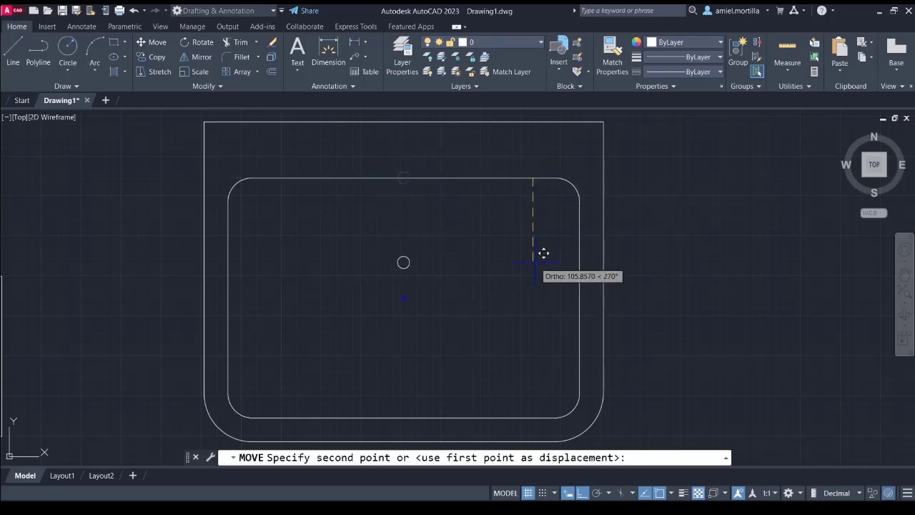
type("50")
key("Return")
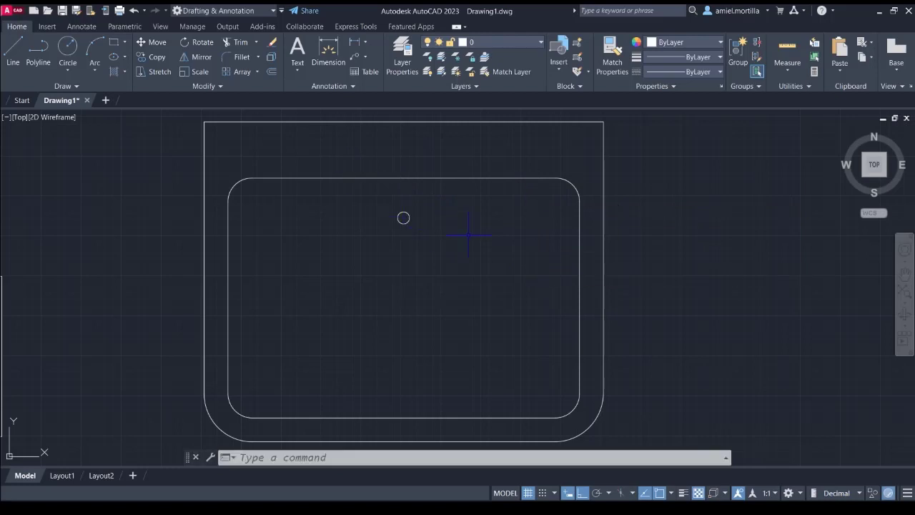
Replace the drain circle with one of radius 7.5, its centre tracked 50 units below the midpoint of the inner basin's top edge
left_click(403, 217)
key("Delete")
type("c")
key("Return")
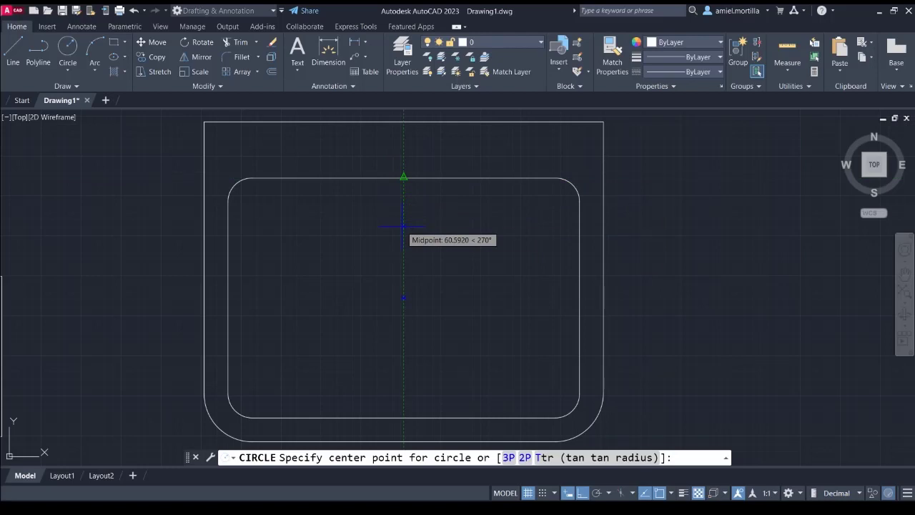
type("50")
key("Return")
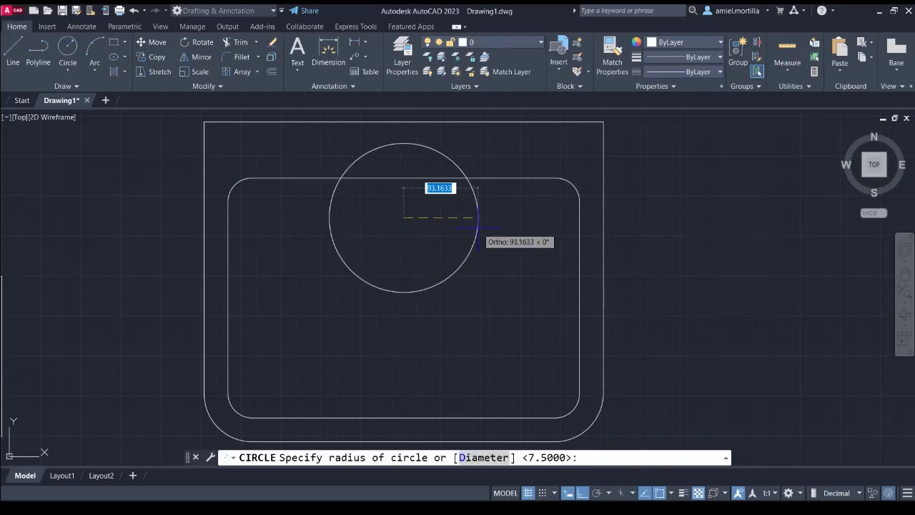
key("Return")
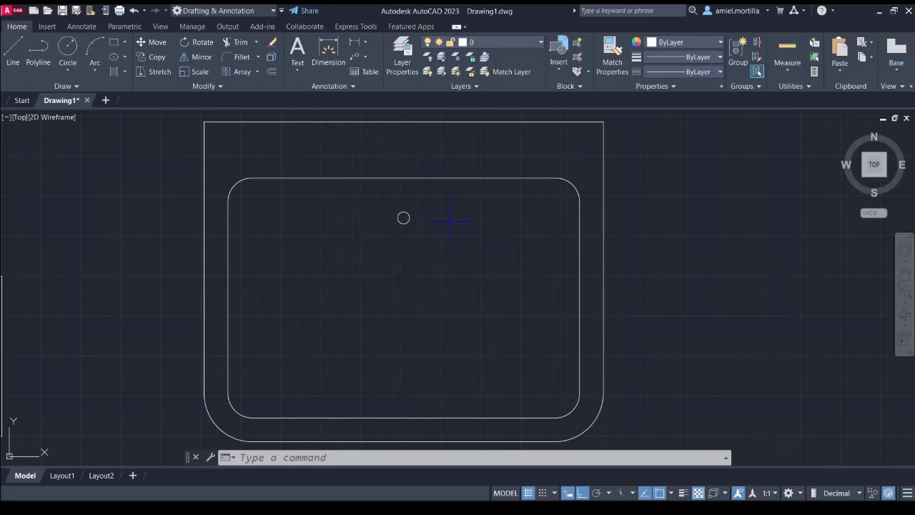
Move the whole sink straight down so its top edge sits roughly level with the top of the toilet tank
scroll(449, 221, "down", 1)
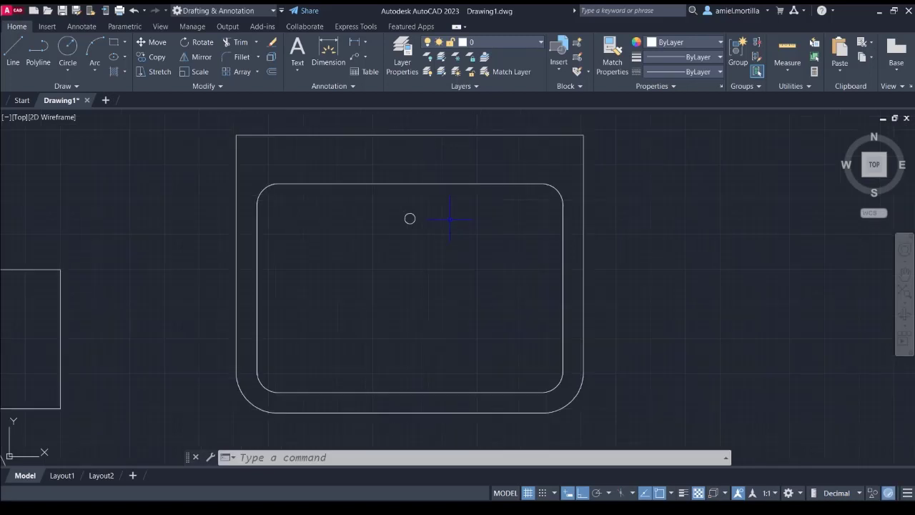
mouse_move(449, 219)
middle_mouse_down()
mouse_move(471, 211)
mouse_move(462, 210)
middle_mouse_up()
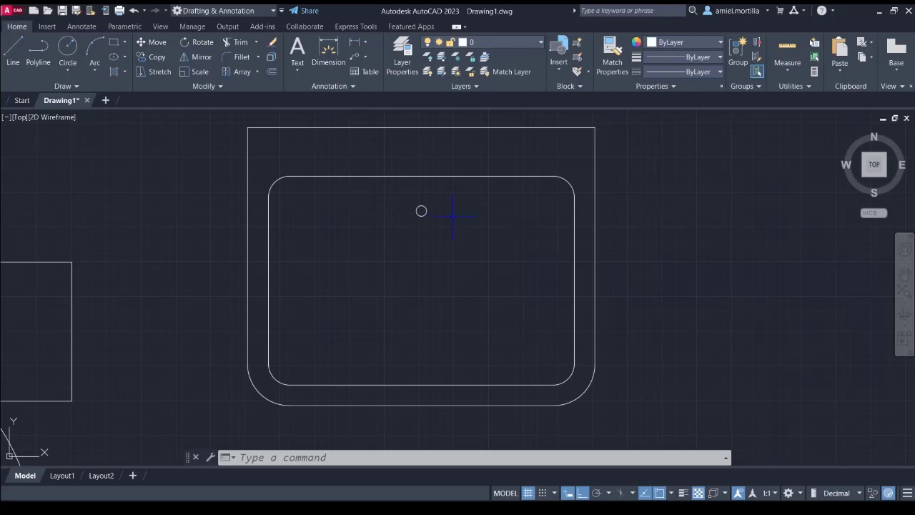
middle_click_drag(452, 215, 457, 229)
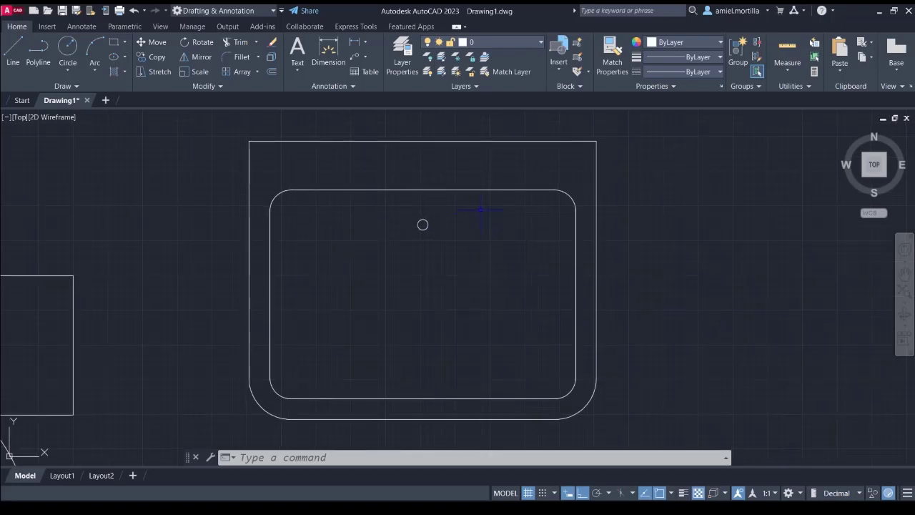
scroll(501, 193, "down", 2)
scroll(400, 187, "down", 1)
scroll(358, 188, "down", 2)
left_click(313, 138)
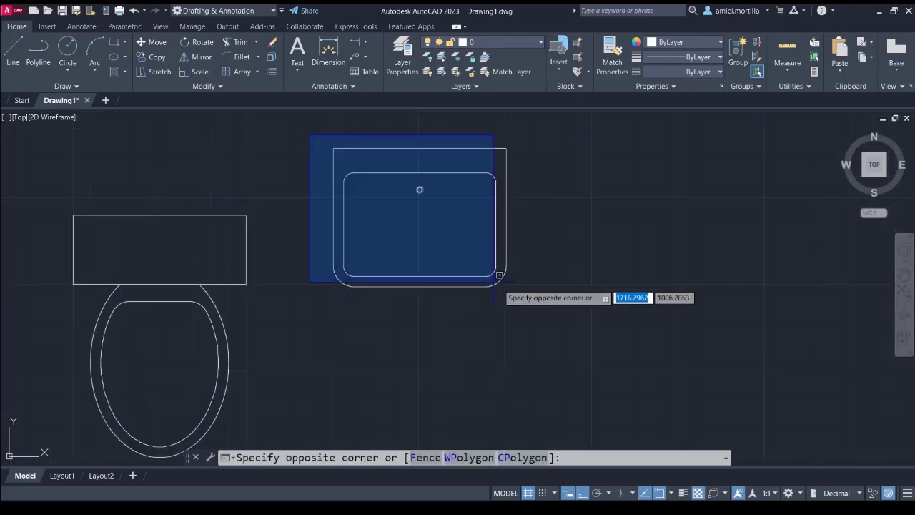
left_click(531, 309)
type("m")
key("Return")
left_click(590, 187)
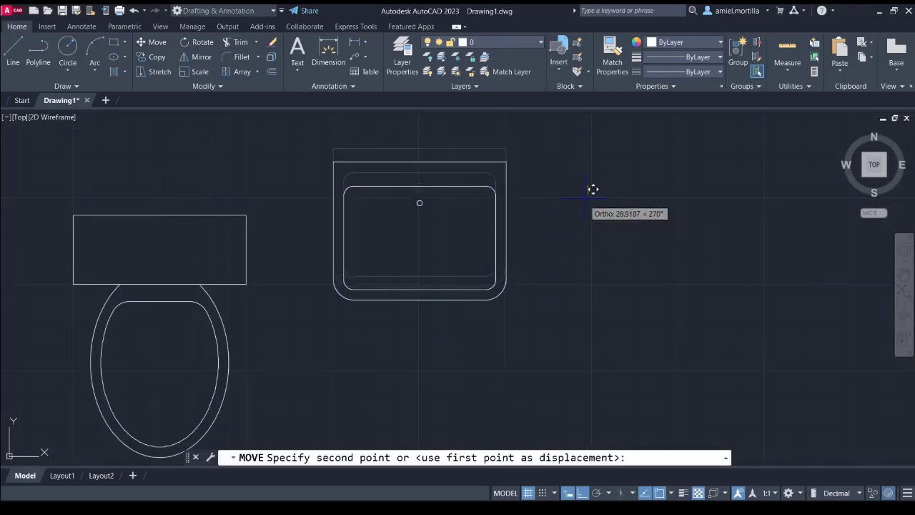
left_click(584, 249)
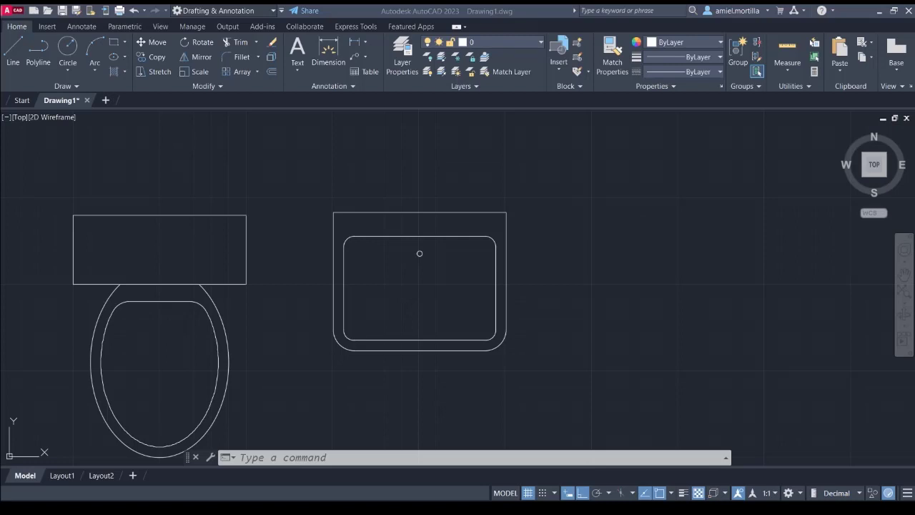
Try a 600 by 600 rectangle in the empty space beside the sink, then undo it
middle_click_drag(612, 273, 466, 253)
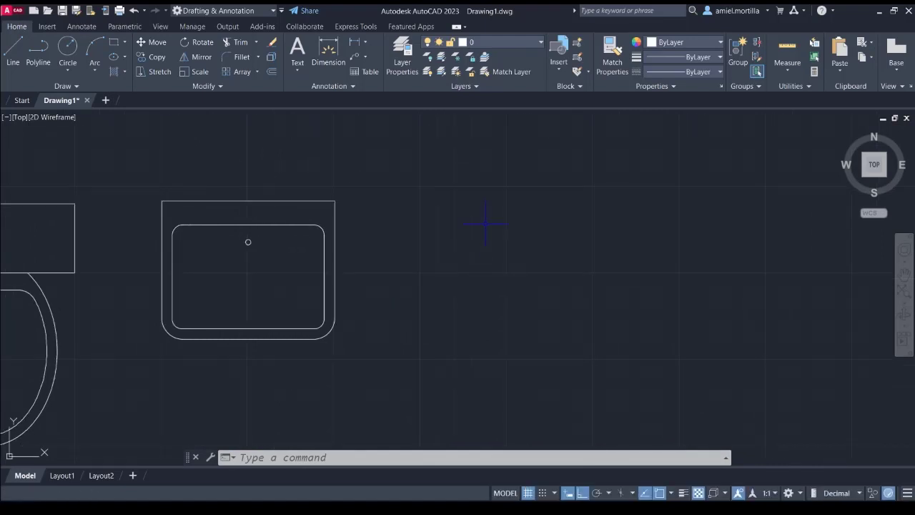
type("rec")
key("Return")
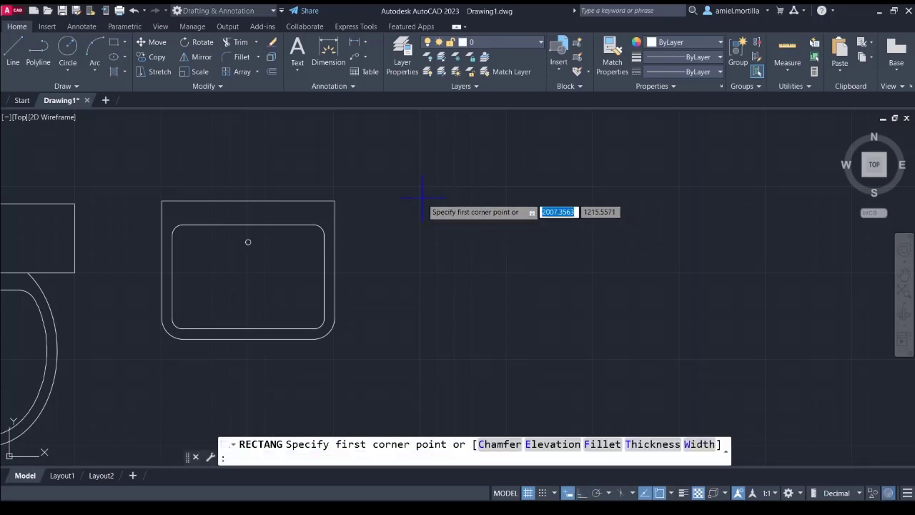
left_click(422, 198)
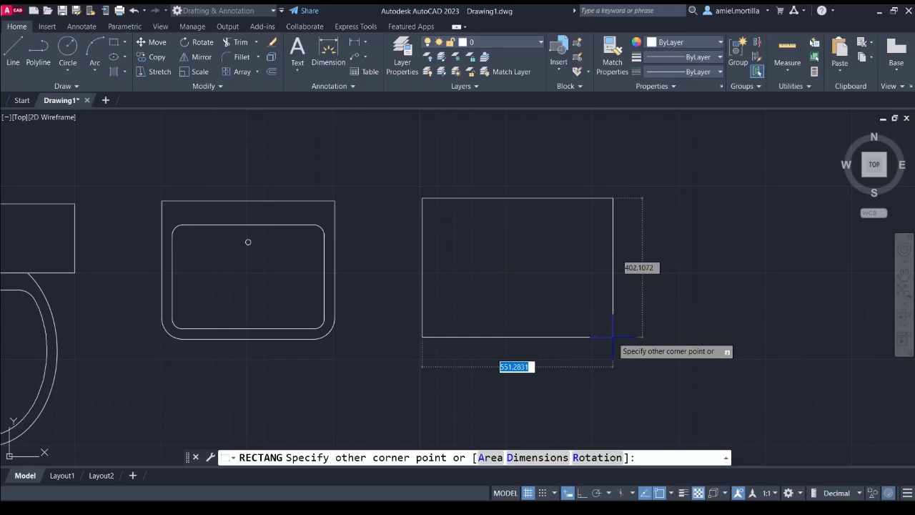
type("@600")
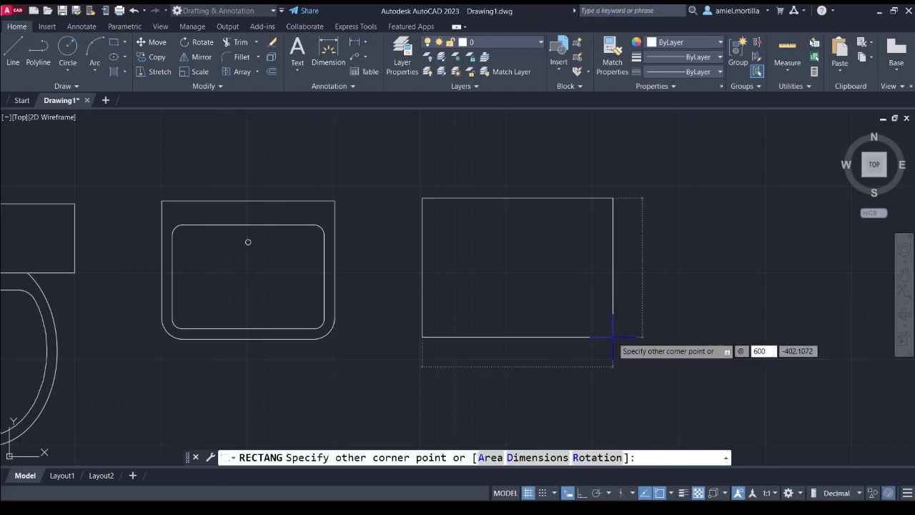
key("Tab")
type("300")
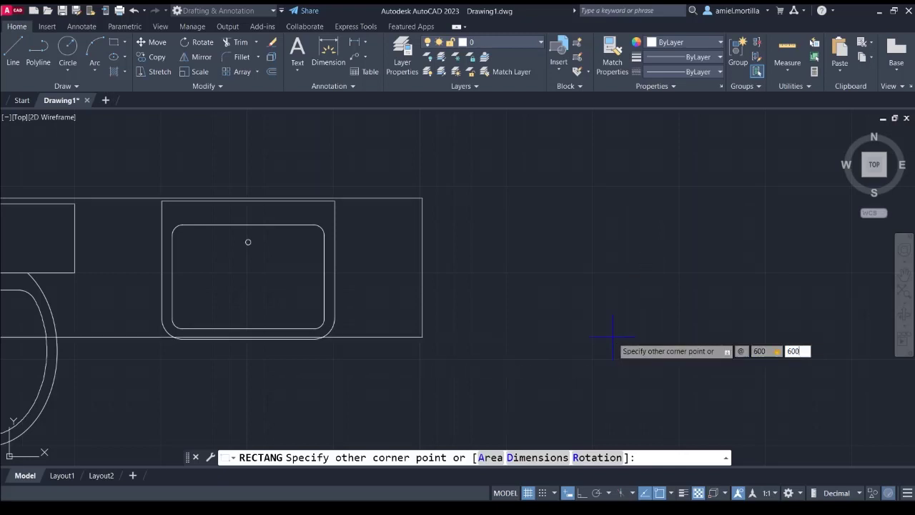
key("Return")
scroll(612, 336, "down", 1)
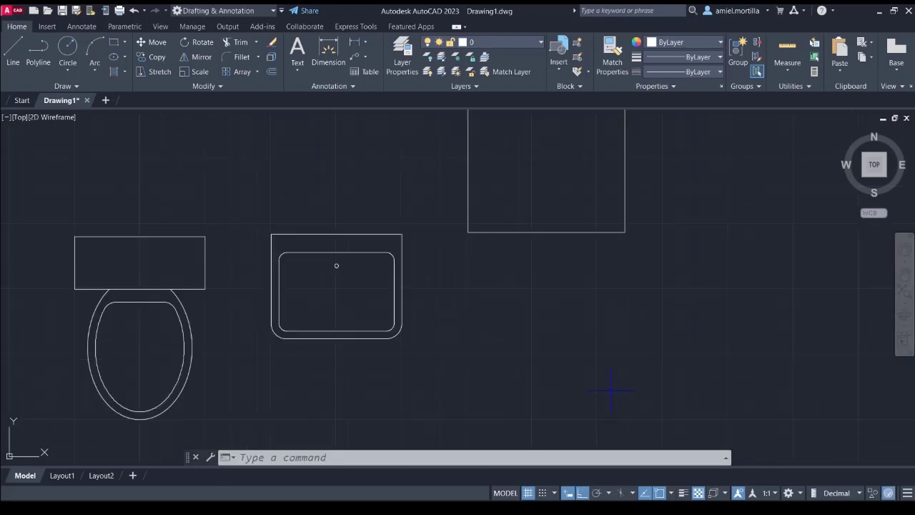
scroll(600, 379, "up", 1)
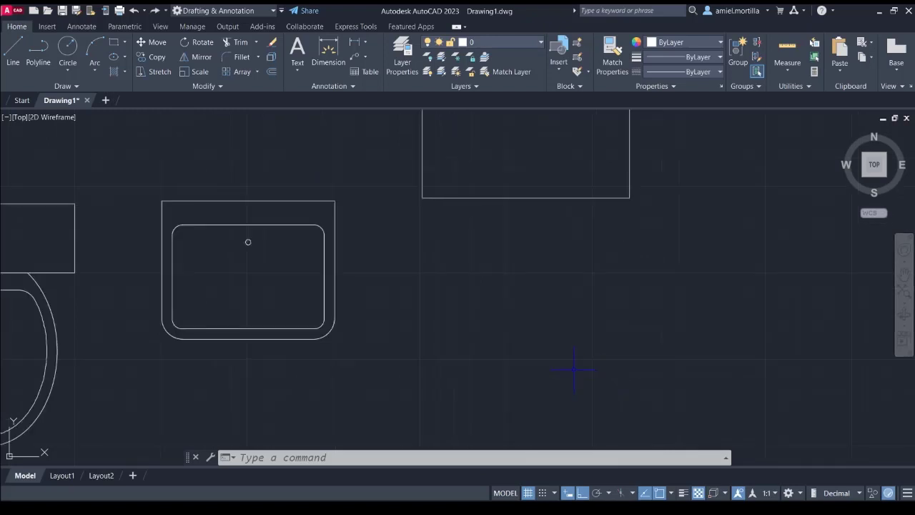
key("ctrl+z")
Draw a 600 by 600 rectangle in the empty space beside the sink, using the Dimensions option
type("rec")
key("Return")
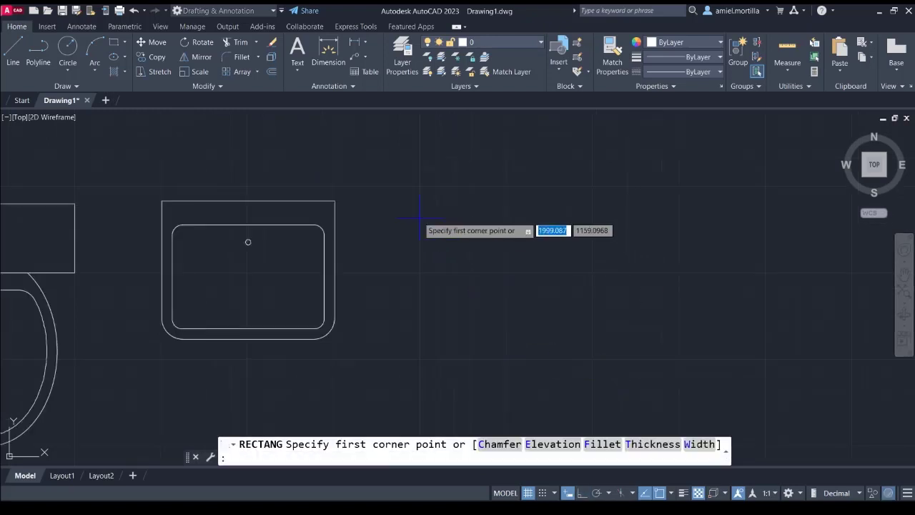
left_click(412, 198)
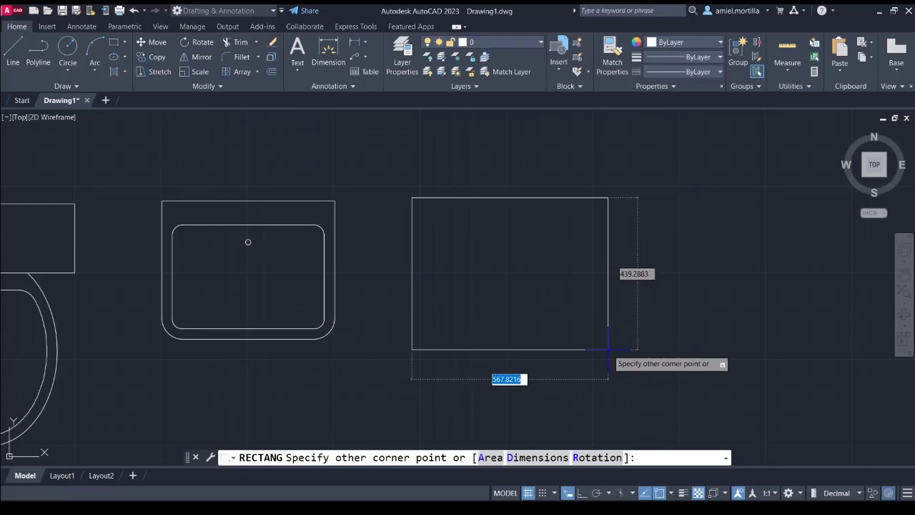
type("d")
key("Return")
type("600")
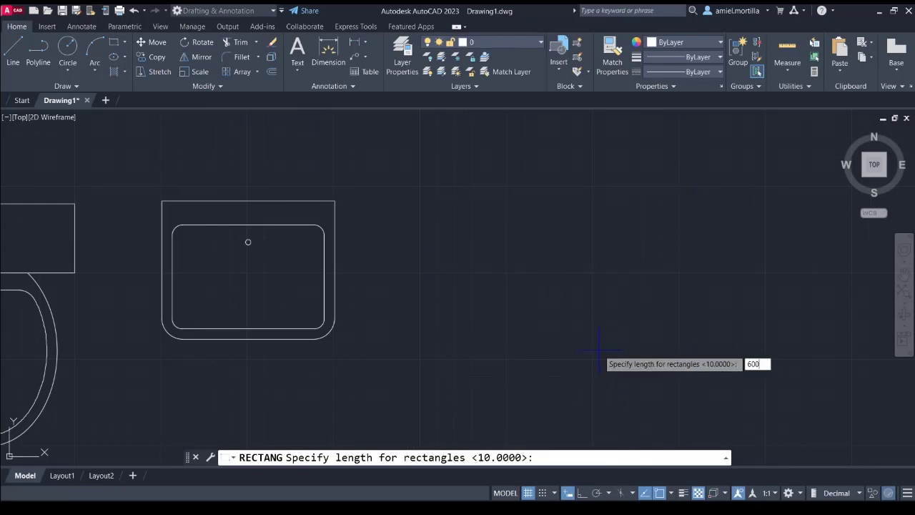
key("Return")
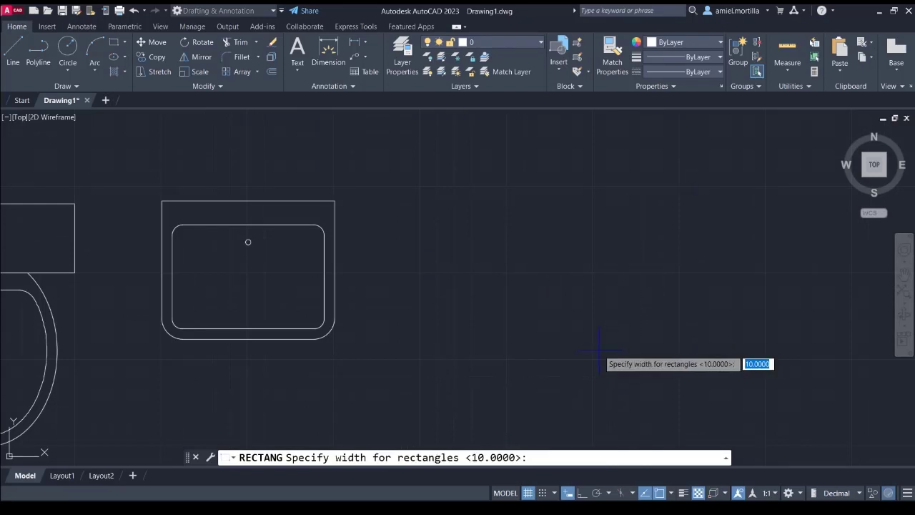
type("600")
key("Return")
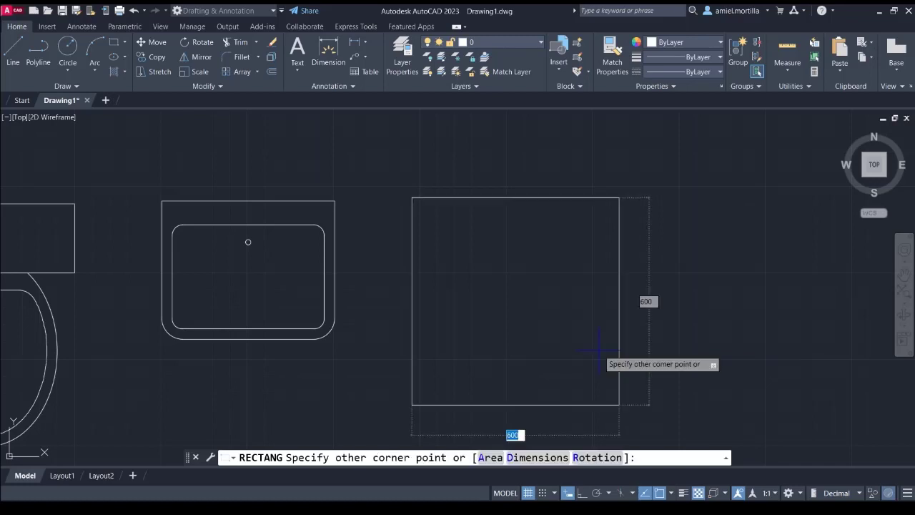
left_click(602, 356)
Delete the square drawn beside the sink
scroll(603, 354, "down", 1)
middle_click_drag(603, 351, 587, 302)
left_click(647, 314)
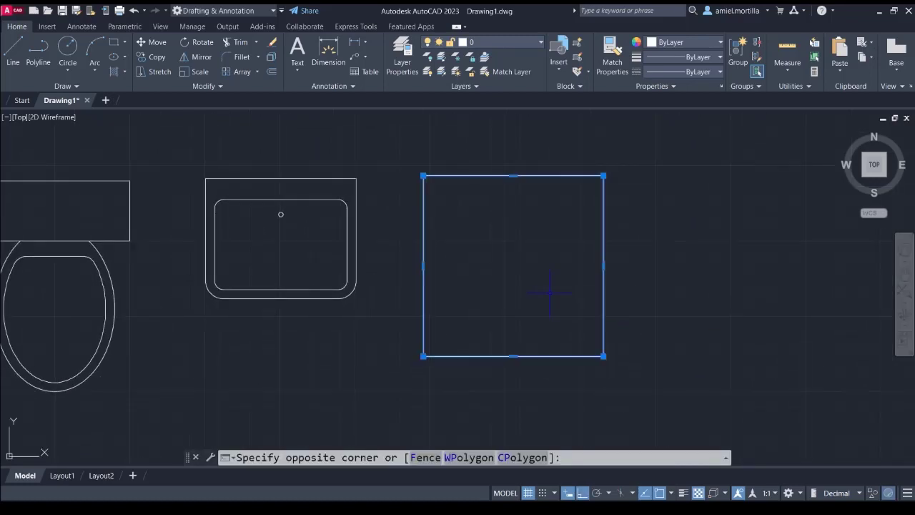
left_click(550, 335)
key("Delete")
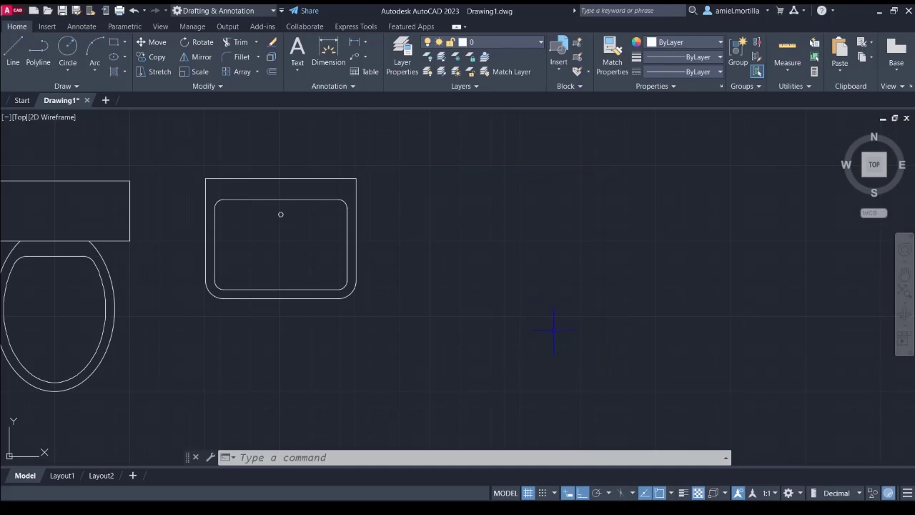
type("rec")
key("Return")
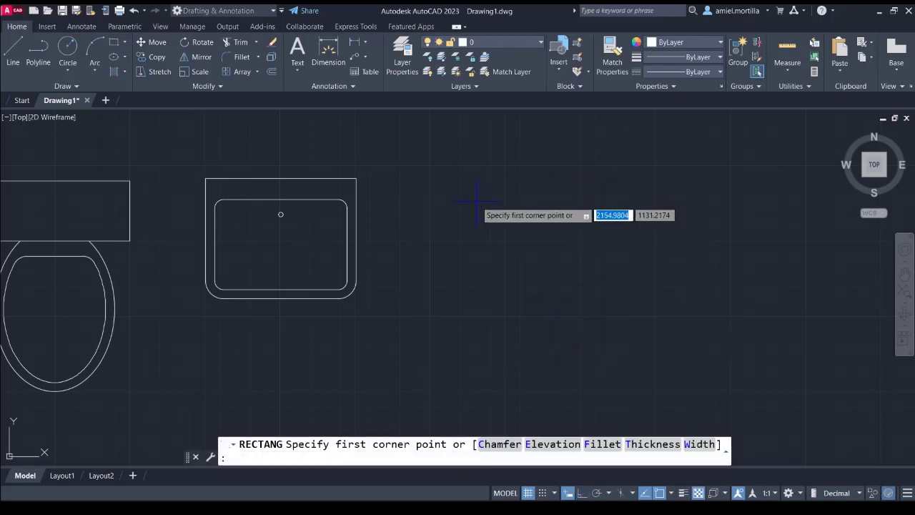
key("Escape")
Draw a closed square polyline with 600-unit sides beside the sink, starting from its upper-left corner
type("pl")
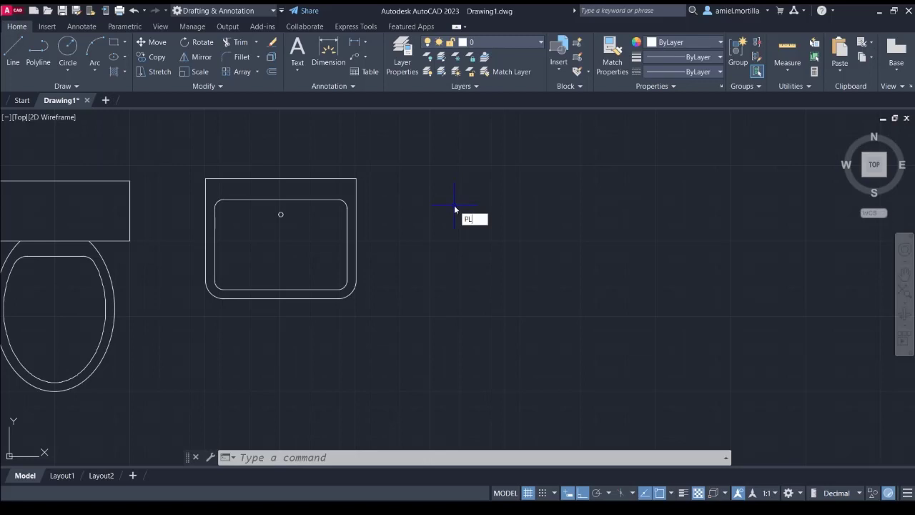
key("Return")
left_click(445, 174)
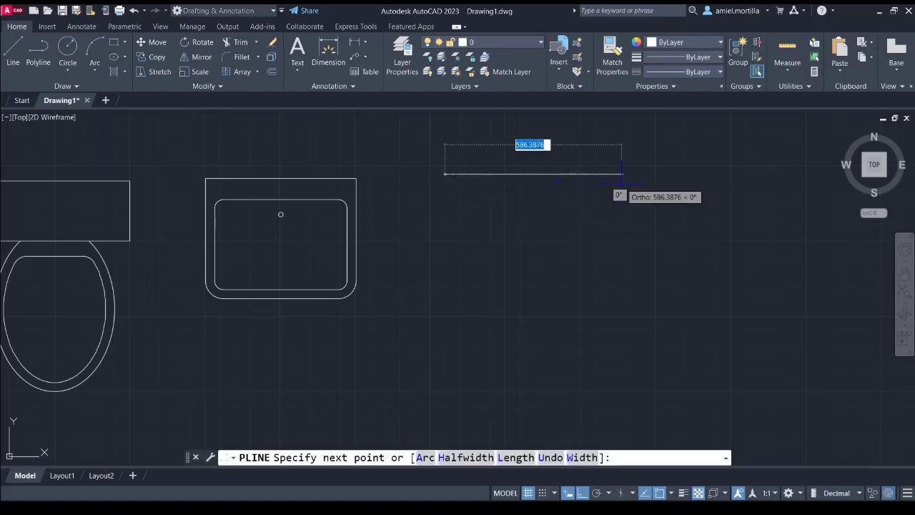
type("600")
key("Return")
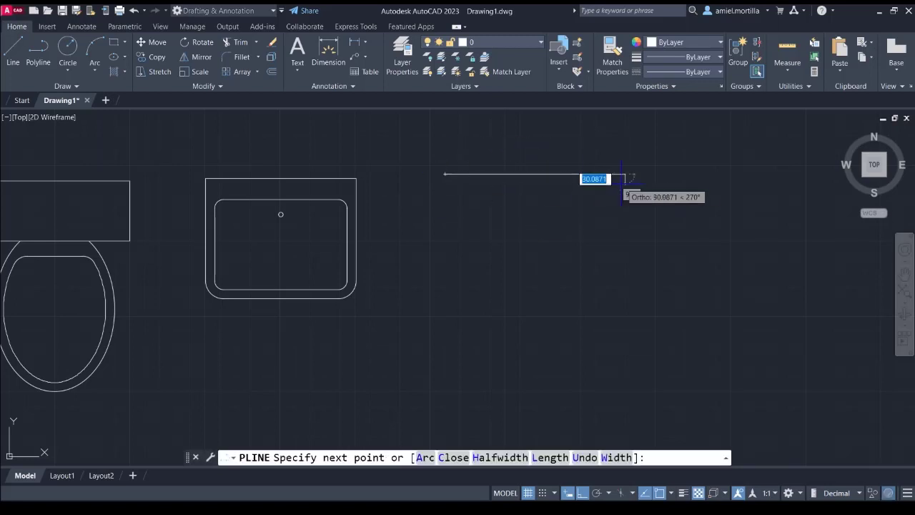
type("600")
key("Return")
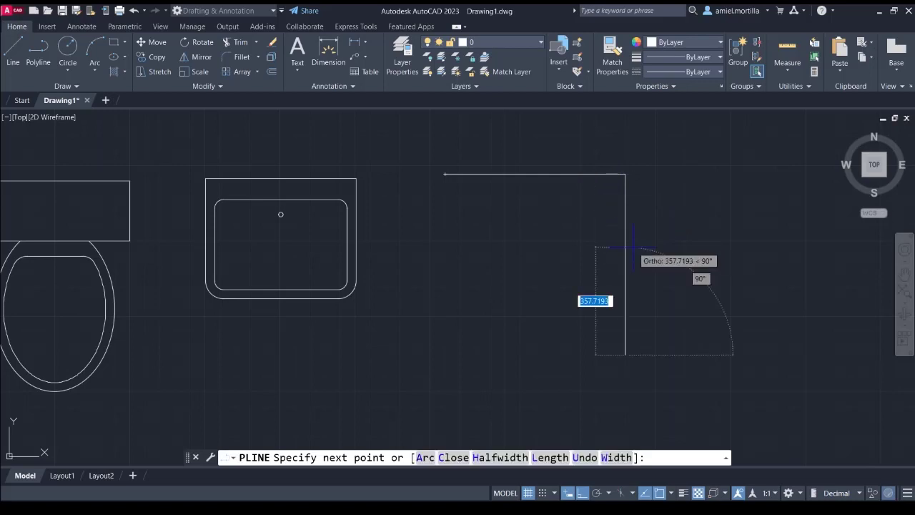
type("600")
key("Return")
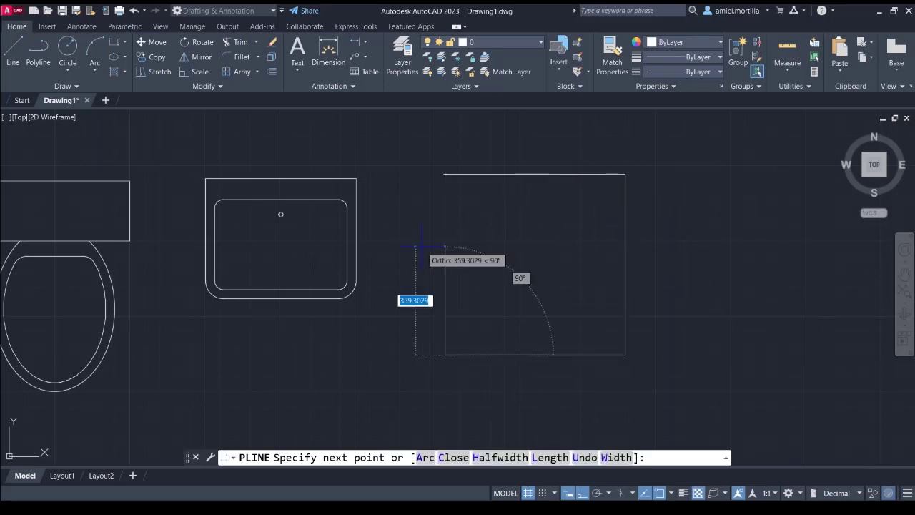
type("c")
key("Return")
Select the square polyline beside the sink and delete it
left_click(515, 176)
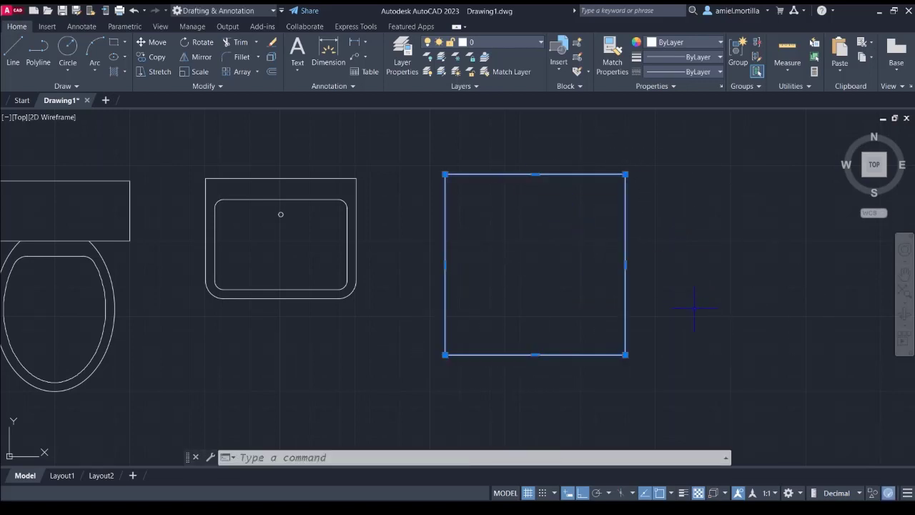
key("Escape")
left_click(680, 286)
left_click(589, 271)
key("Escape")
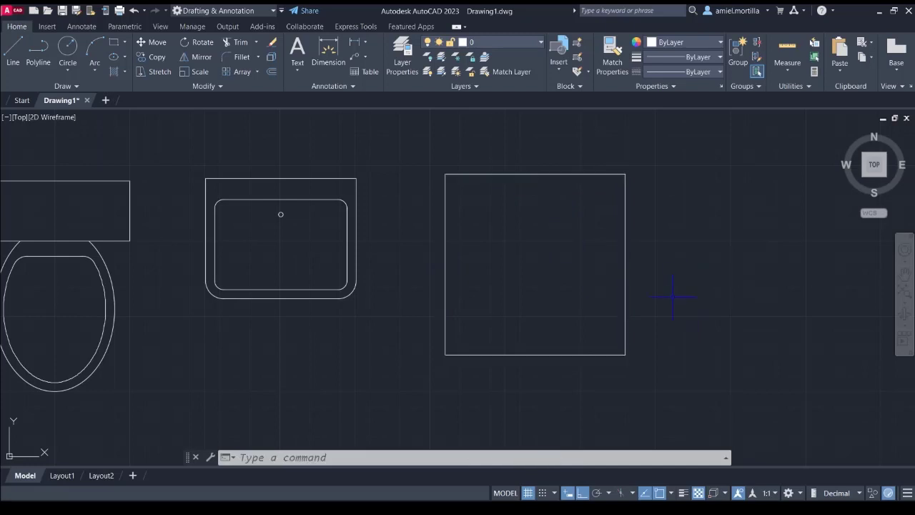
left_click(663, 259)
left_click(554, 265)
key("Delete")
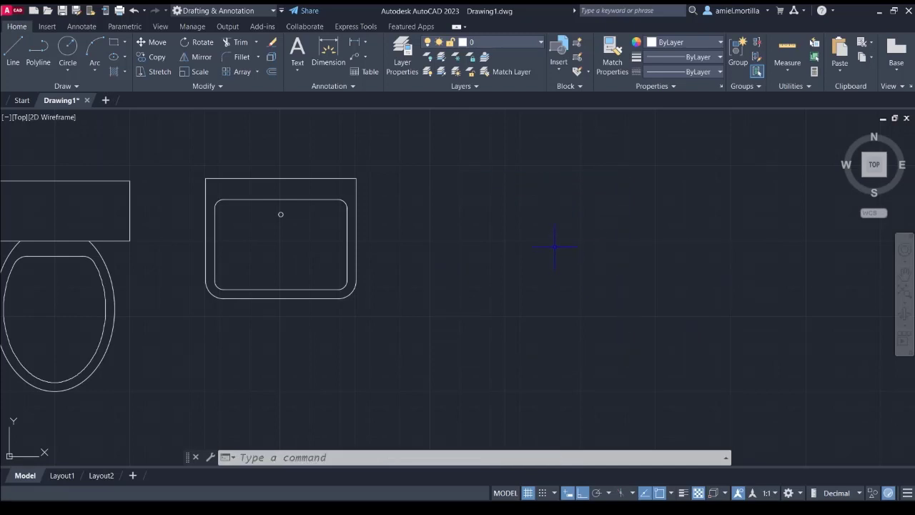
Draw a rectangle 600 long and 600 wide beside the sink, its top edge roughly level with the sink's top edge
type("rec")
key("Return")
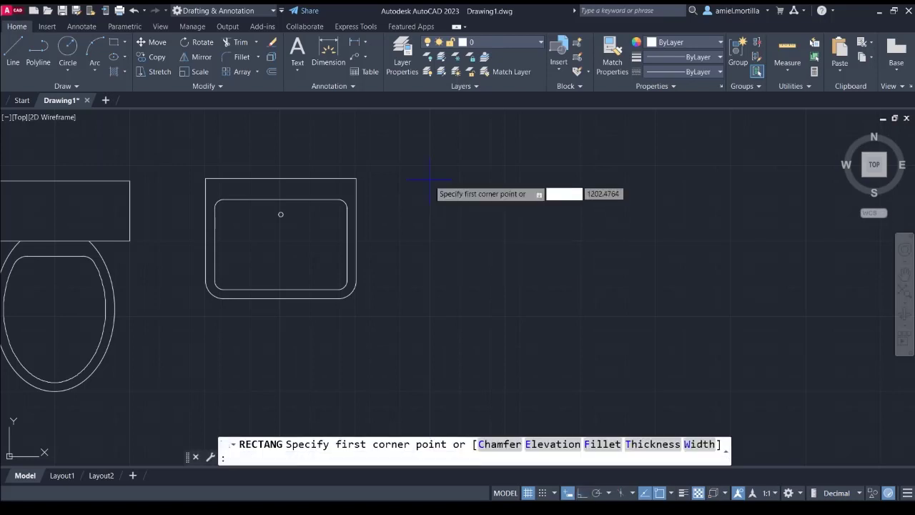
left_click(429, 179)
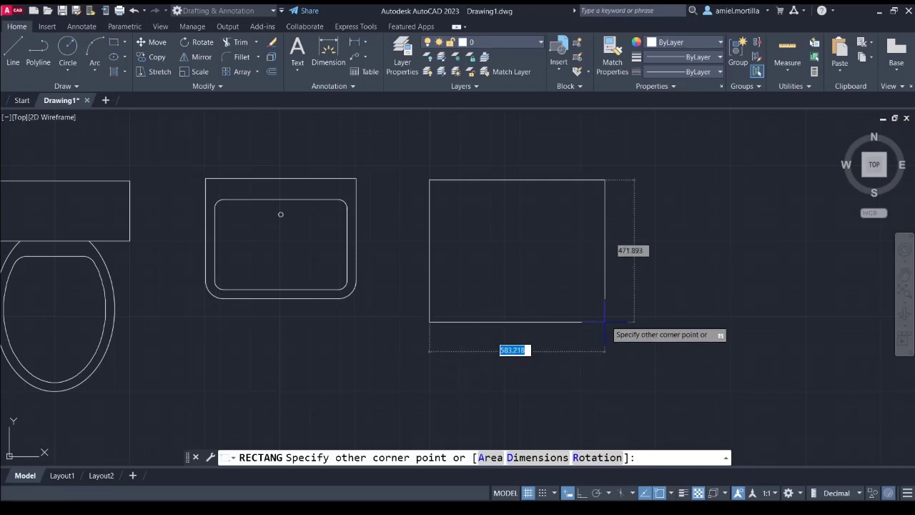
type("d")
key("Return")
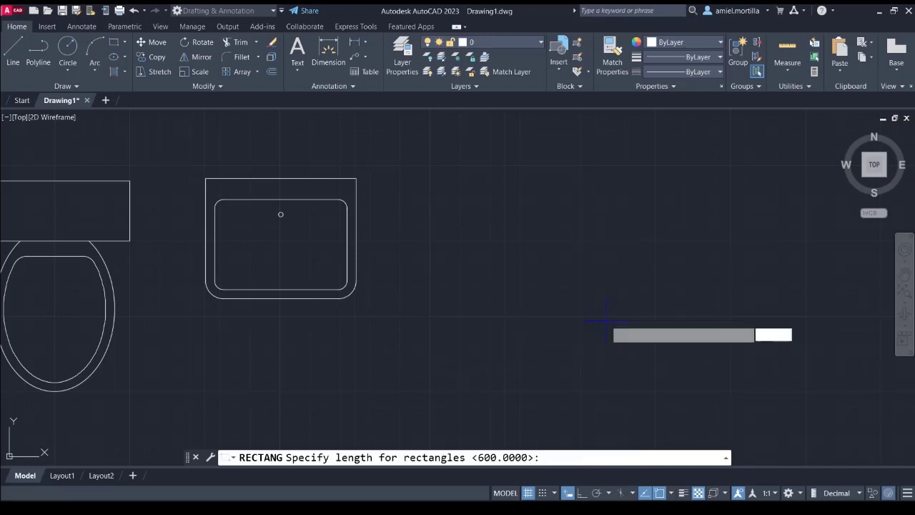
type("600")
key("Return")
type("600")
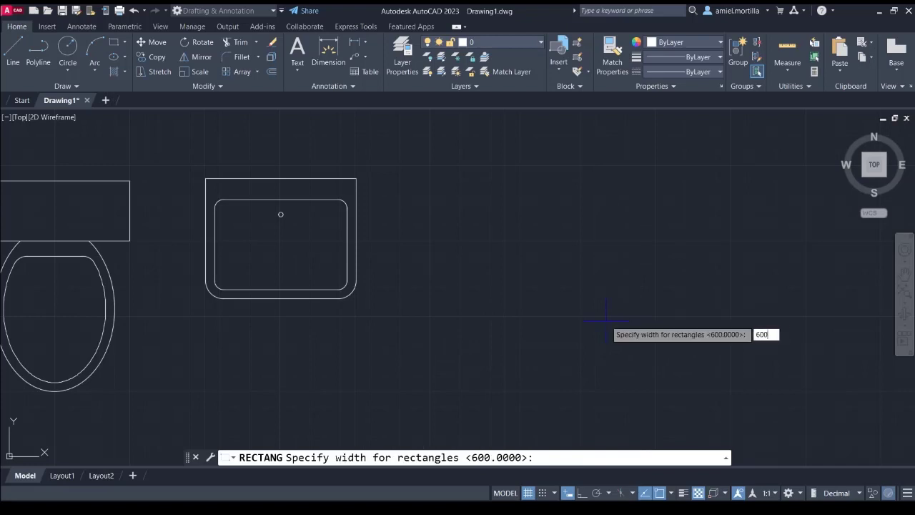
key("Return")
left_click(570, 302)
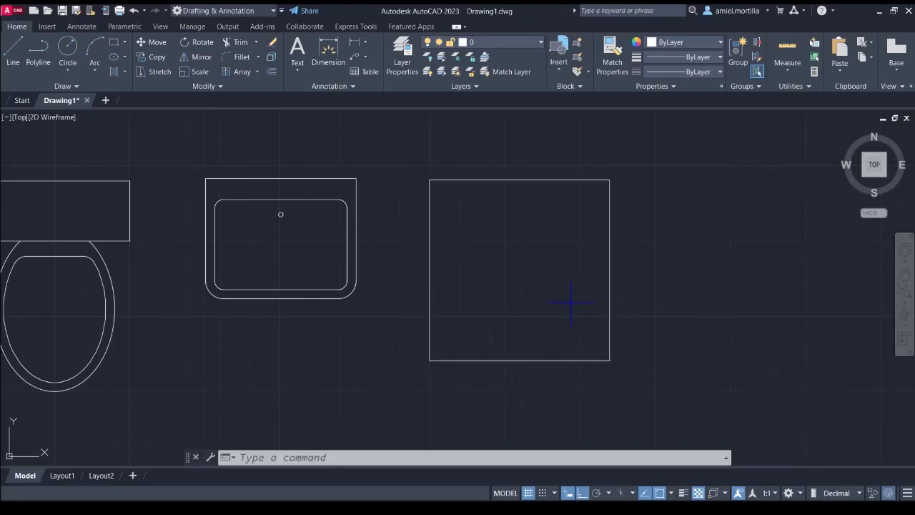
Offset the 600 by 600 square inward by 100 units, picking the distance from the midpoint of its right side
left_click(646, 284)
left_click(535, 288)
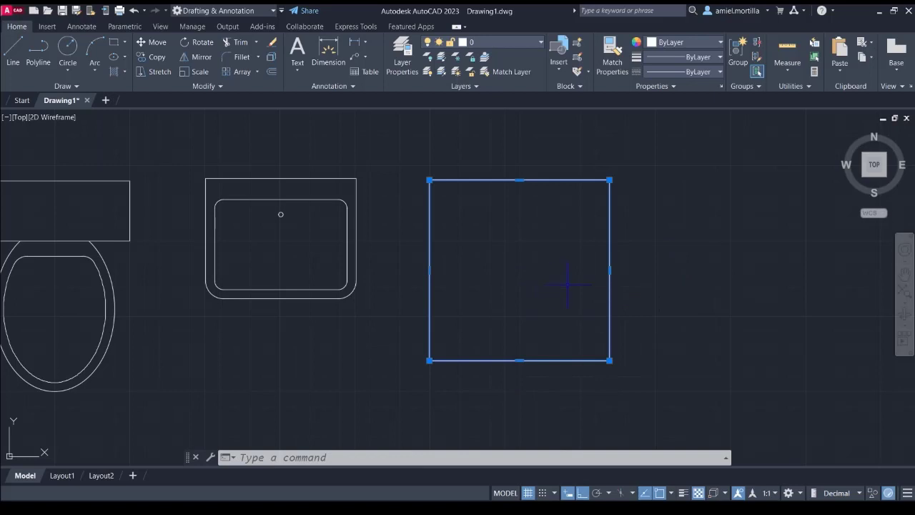
type("o")
key("Return")
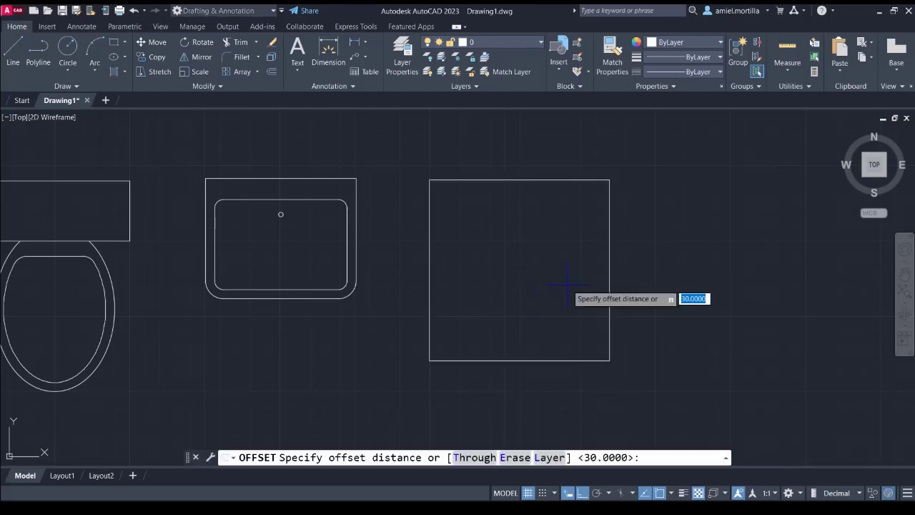
left_click(609, 270)
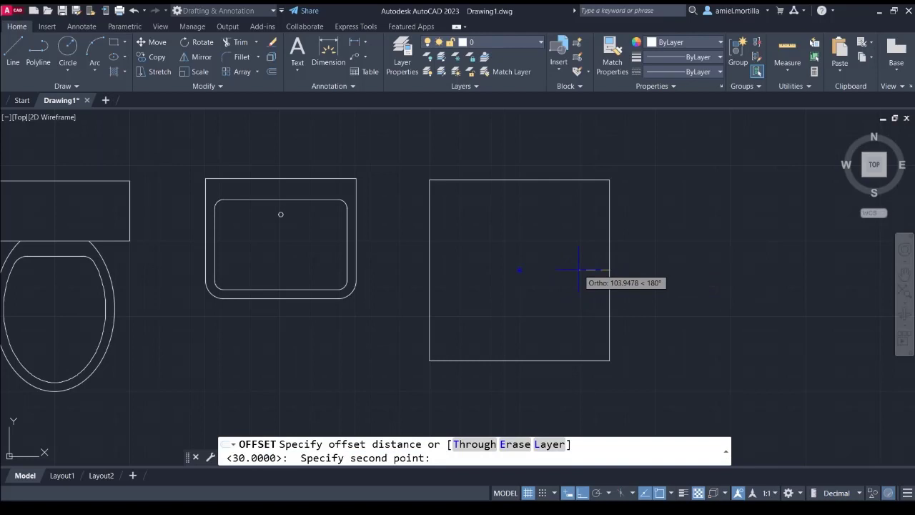
left_click(579, 270)
left_click(609, 270)
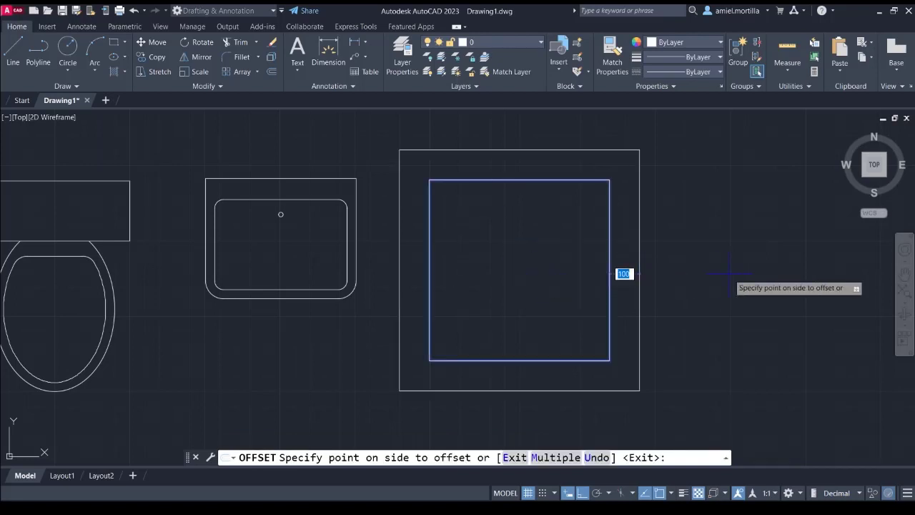
left_click(511, 247)
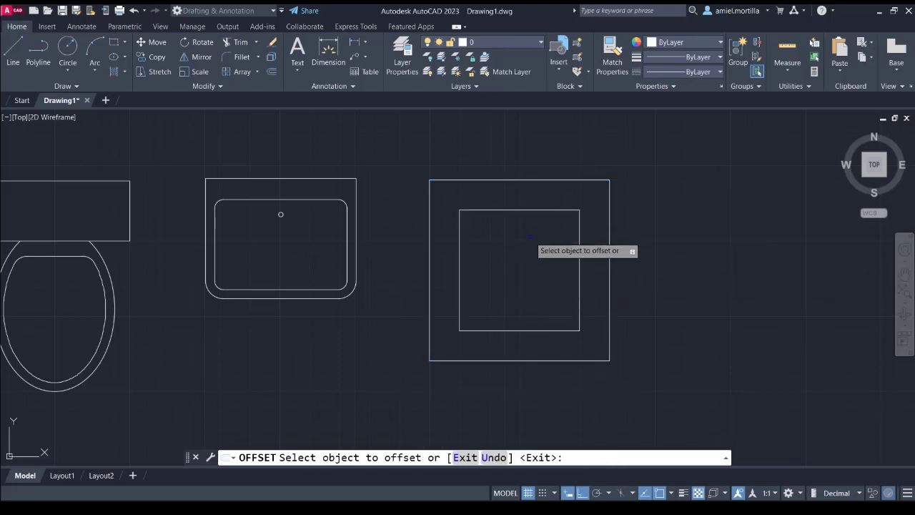
key("Return")
Start a U-shaped polyline beside the 600-unit square with consecutive segments 895 to the right, 650 down and 120 back to the left
scroll(564, 207, "down", 3)
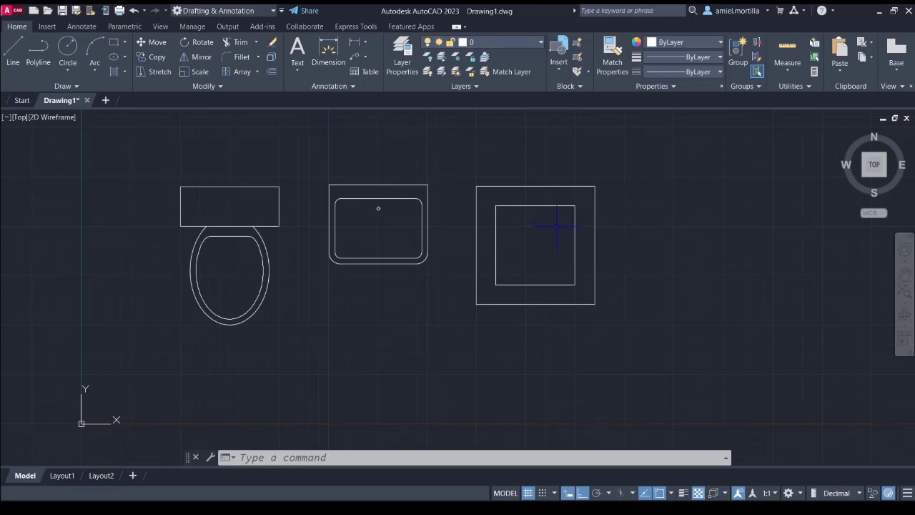
middle_click_drag(694, 241, 393, 233)
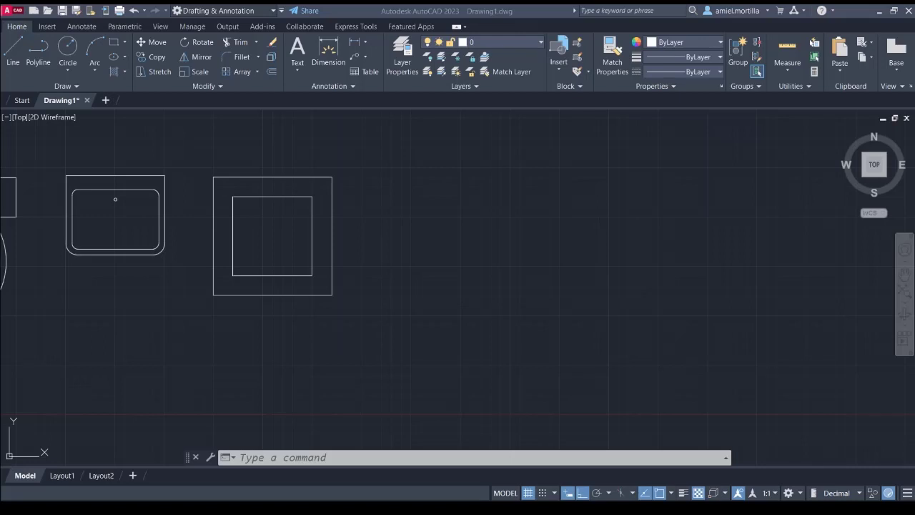
middle_click_drag(476, 236, 546, 253)
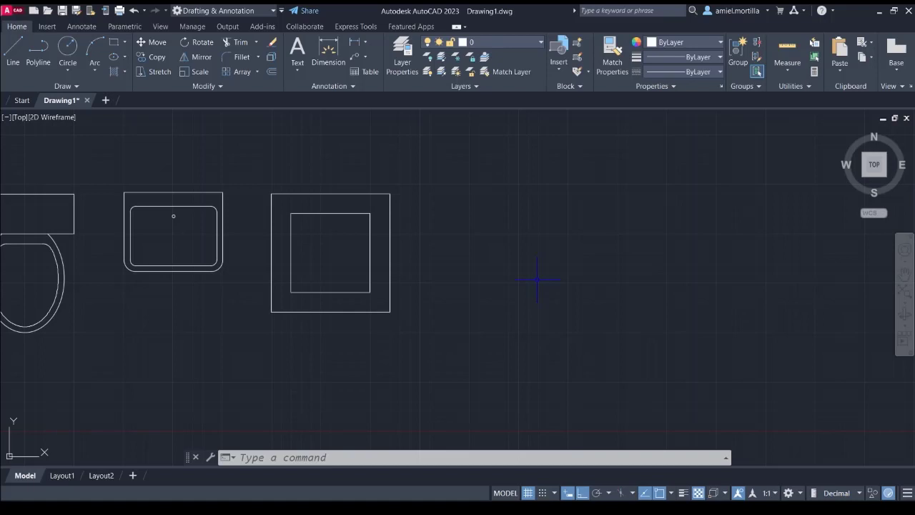
type("pl")
key("Return")
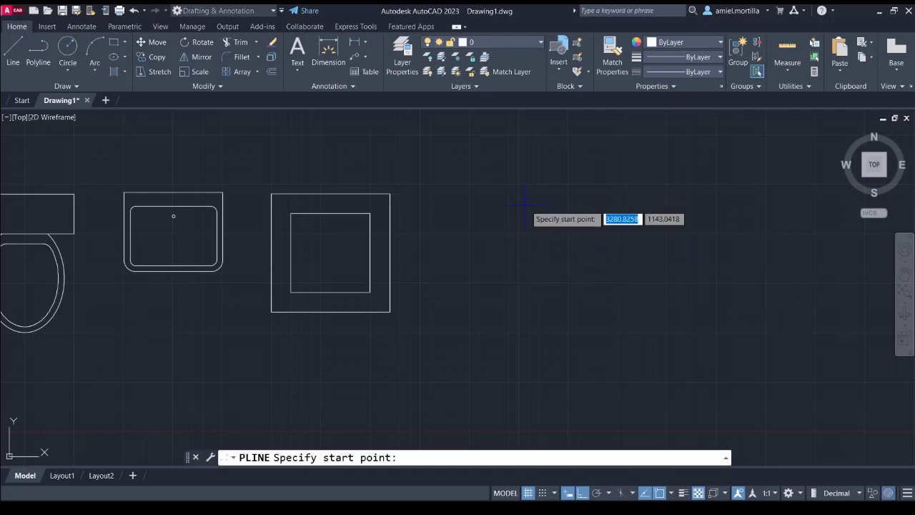
left_click(469, 193)
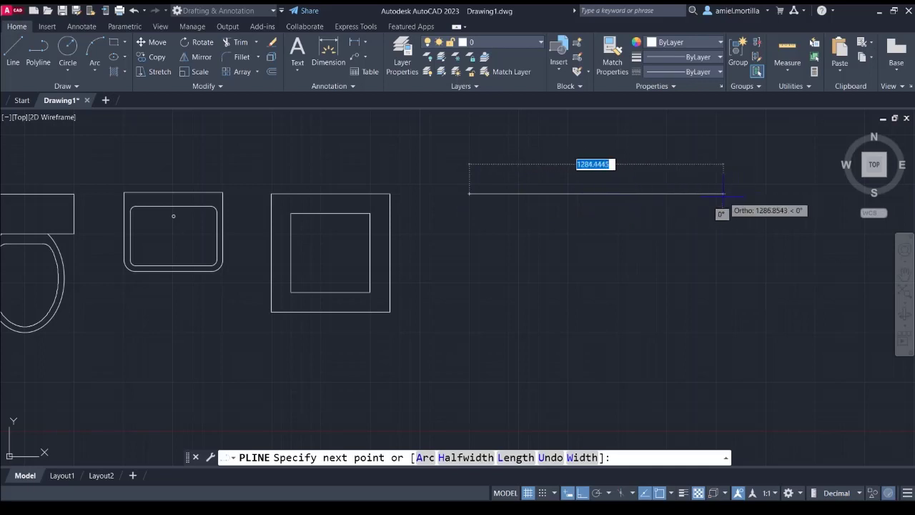
type("895")
key("Return")
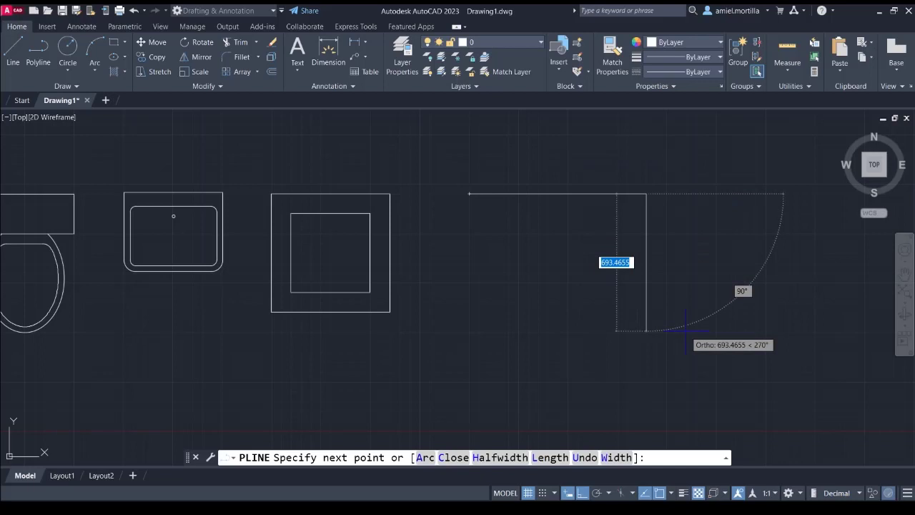
type("650")
key("Return")
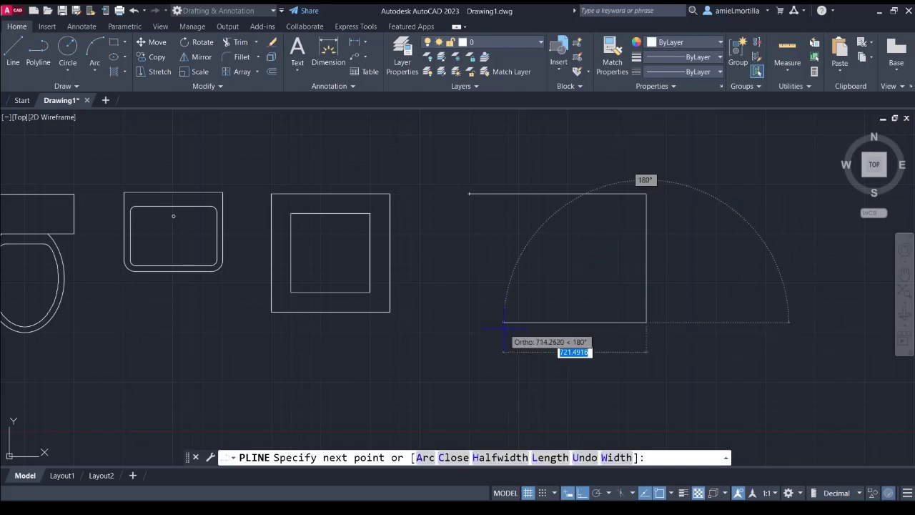
type("120")
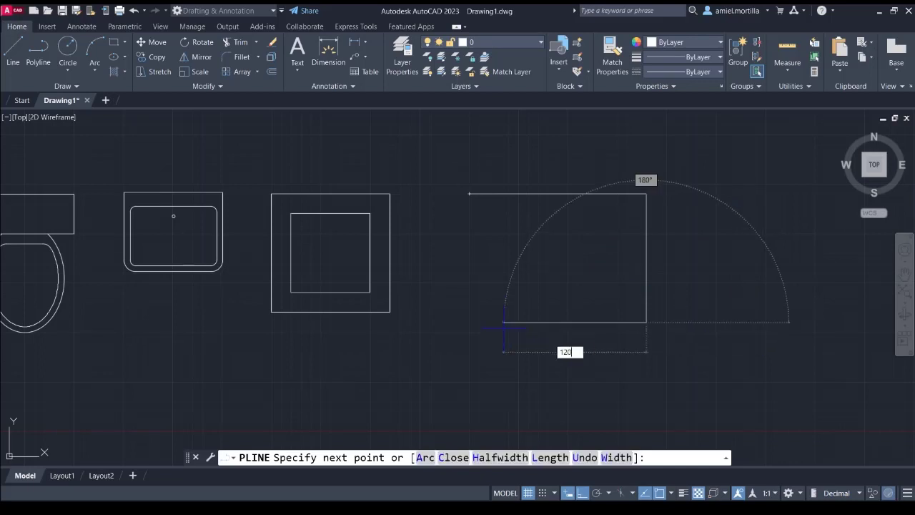
key("Return")
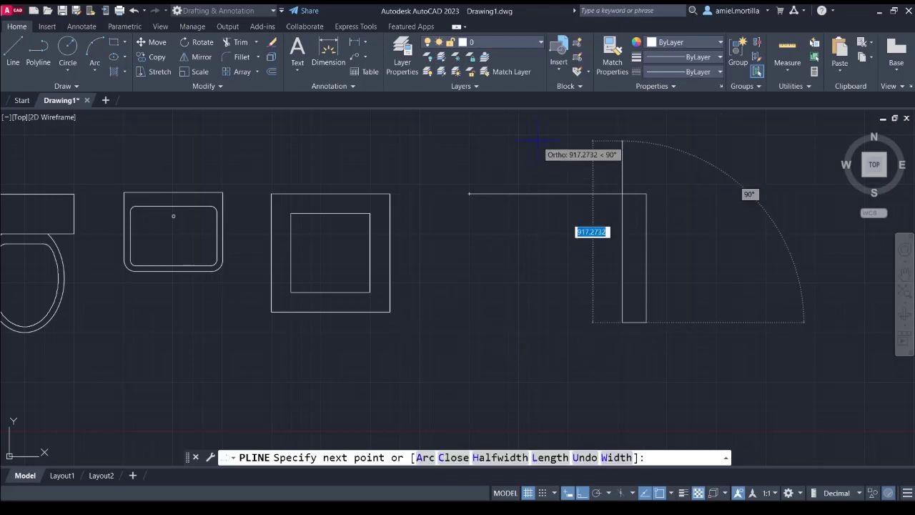
Continue the polyline 520 up and 650 to the left, bring the second leg down level with the first, square its end, and close the outline
type("520")
key("Return")
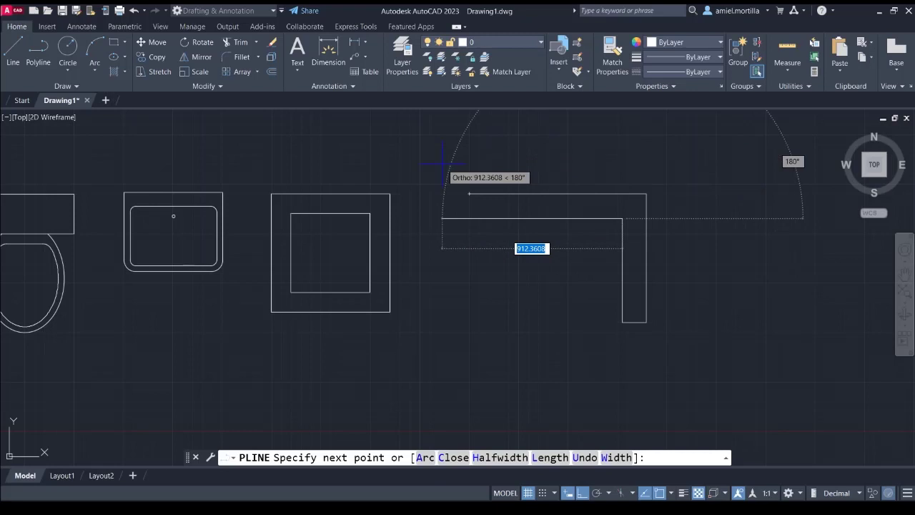
type("650")
key("Return")
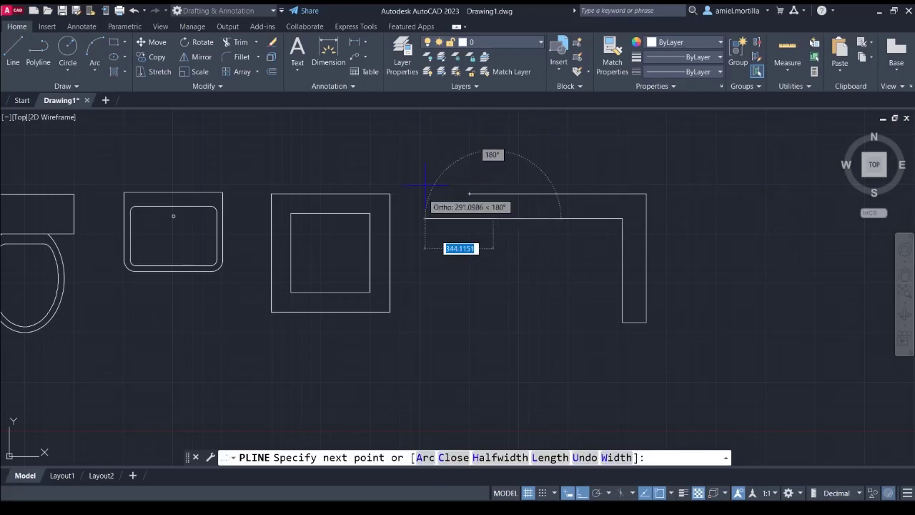
left_click(443, 314)
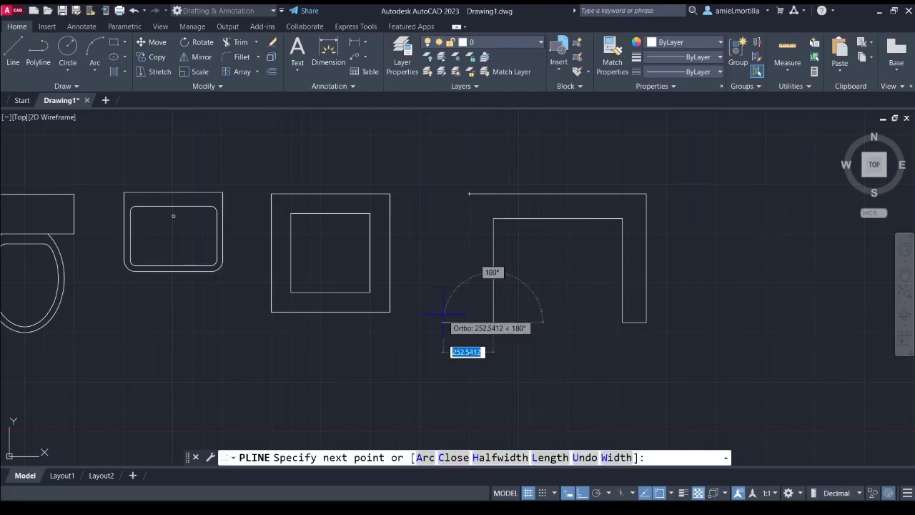
left_click(395, 336)
type("c")
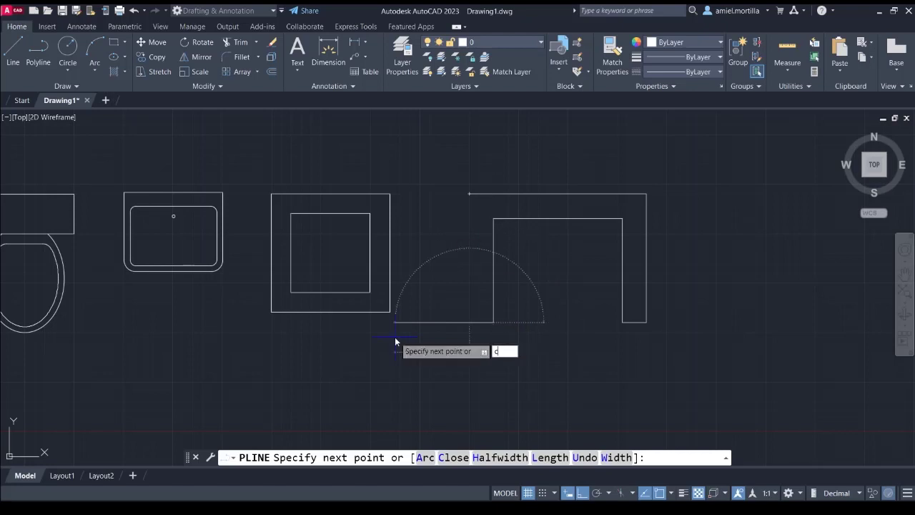
key("Return")
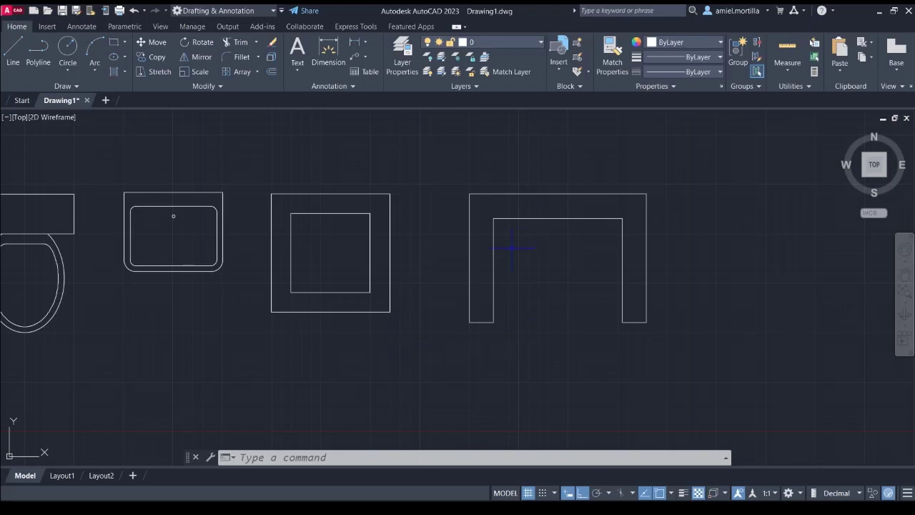
Move the U-shaped polyline horizontally to the right, farther away from the square fixture
middle_click_drag(512, 248, 472, 250)
left_click(507, 244)
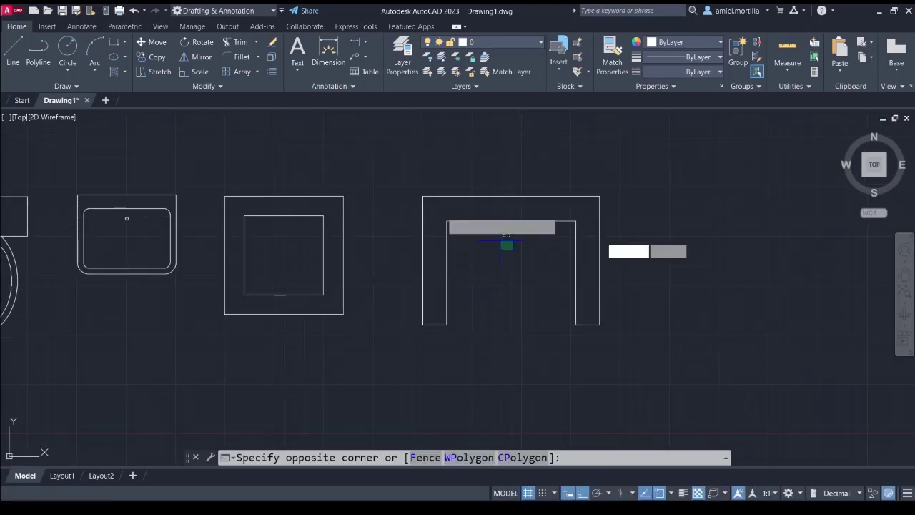
left_click(443, 250)
key("Escape")
left_click(490, 276)
left_click(447, 177)
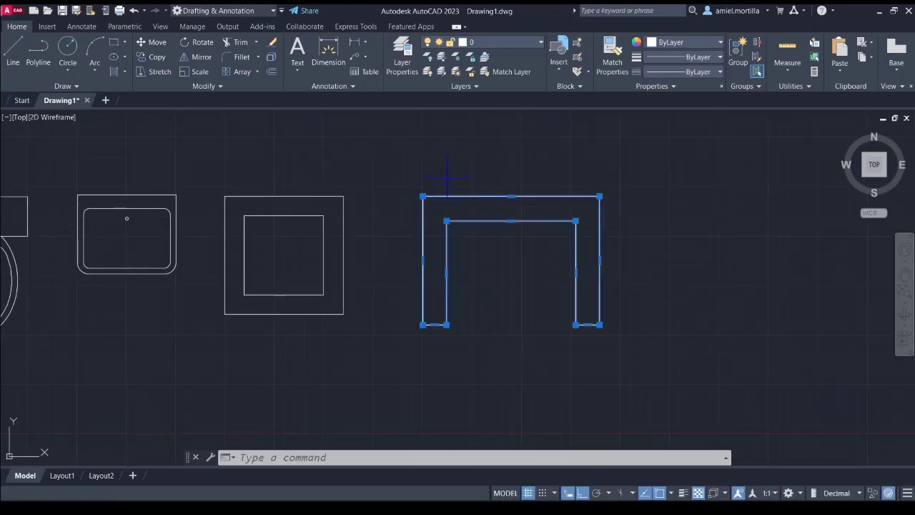
type("m")
key("Return")
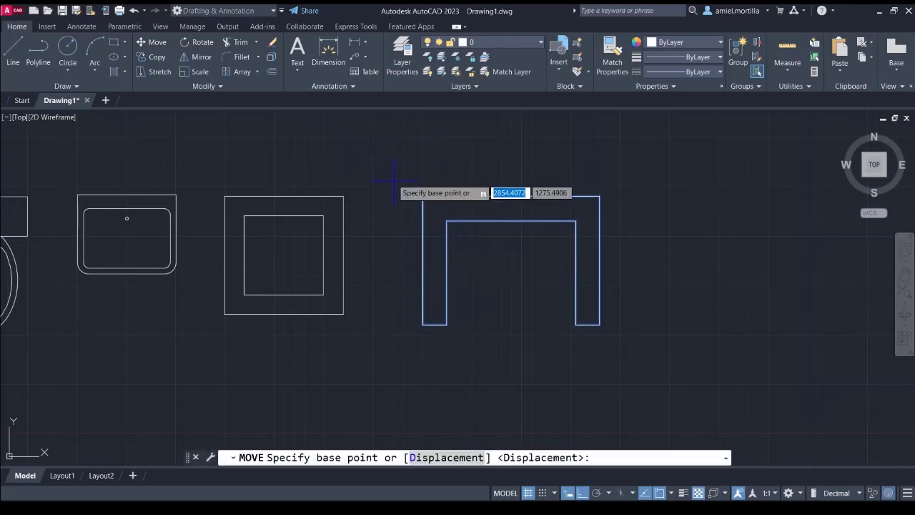
left_click(393, 177)
left_click(433, 177)
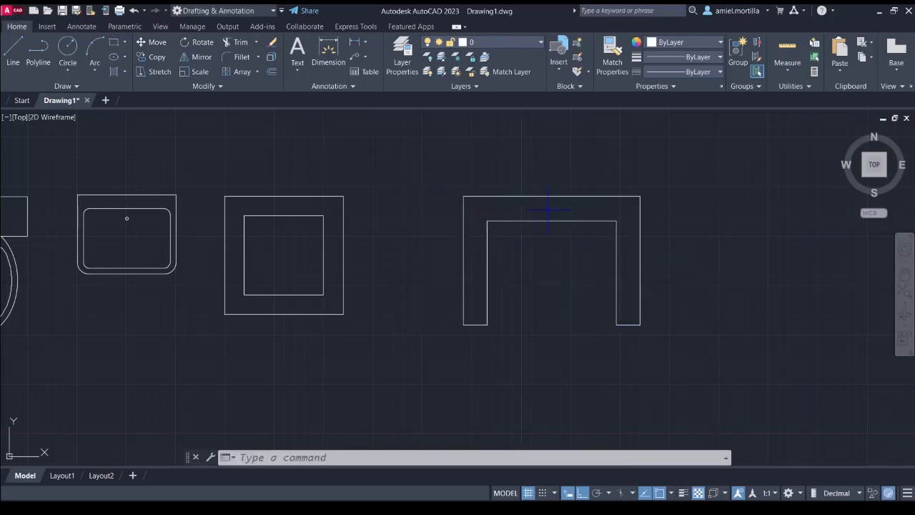
Delete the U-shaped polyline beside the square fixture
scroll(547, 210, "up", 1)
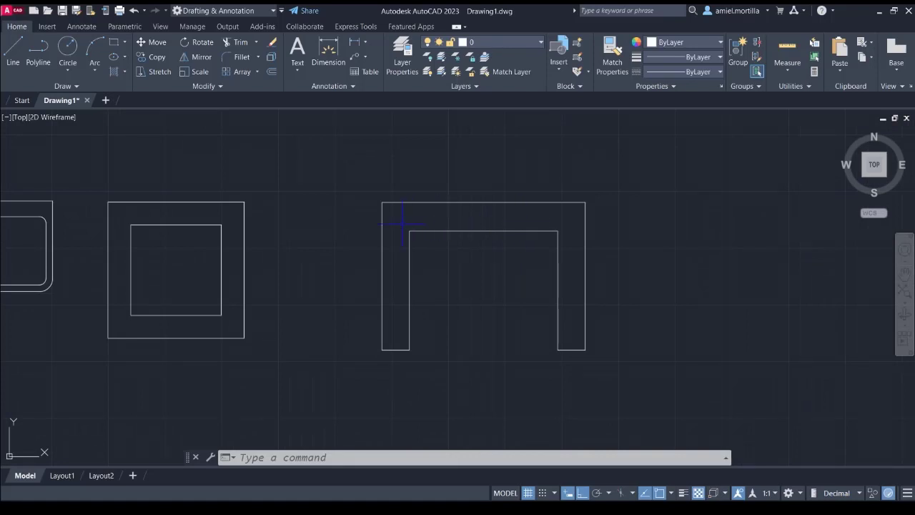
left_click(563, 214)
left_click(450, 236)
key("Delete")
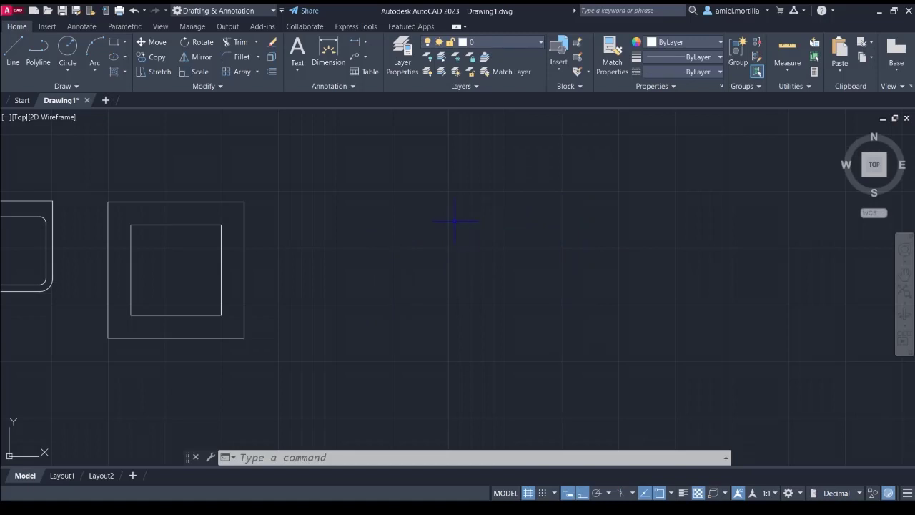
type("rec")
key("Return")
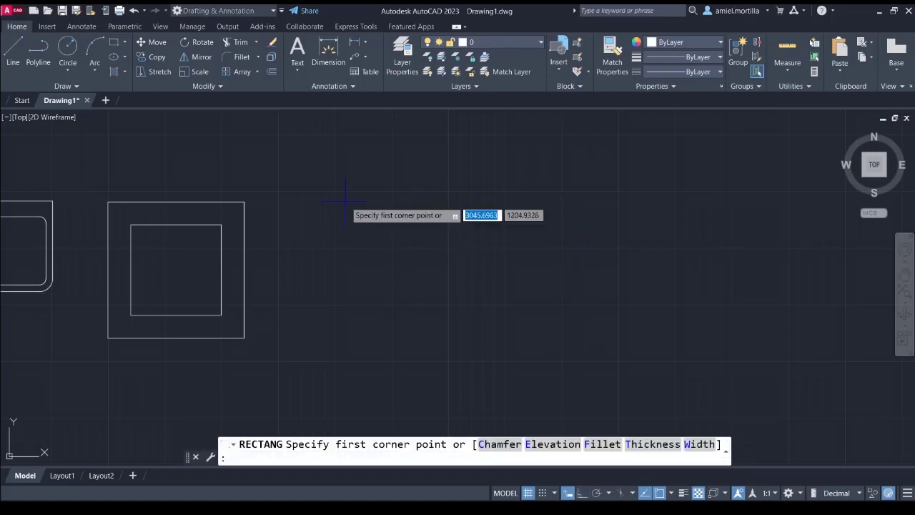
left_click(348, 193)
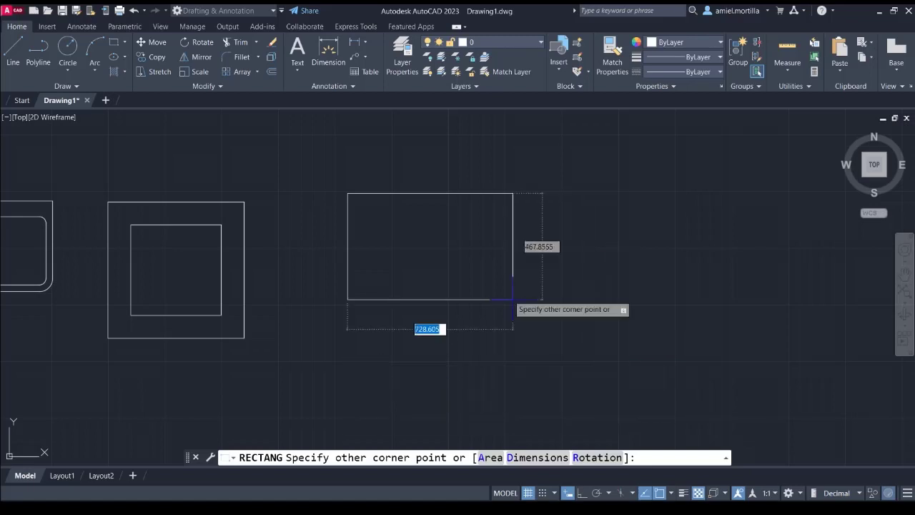
key("Escape")
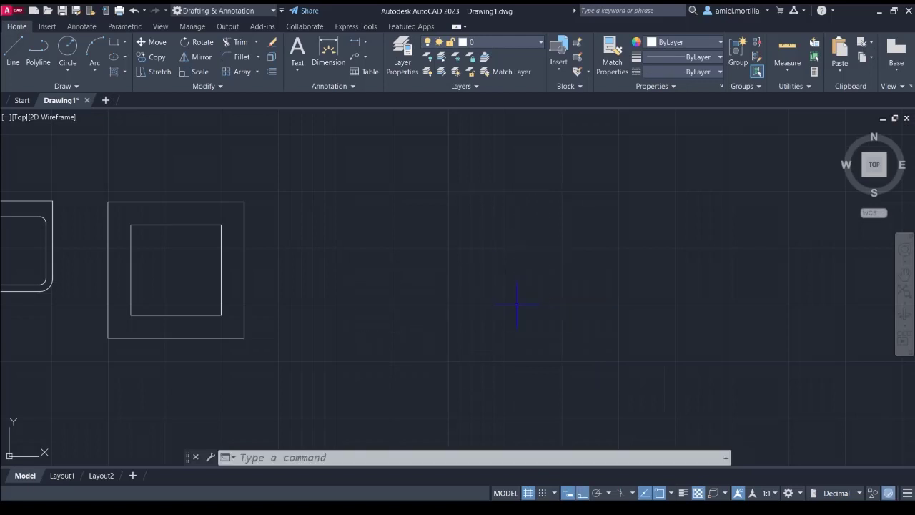
type("ca")
key("Return")
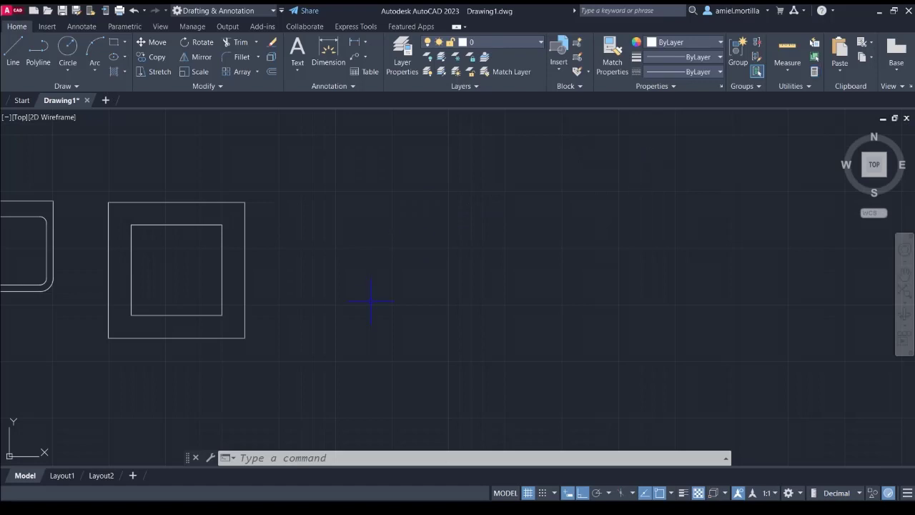
Try to call the calculator at the length prompt of a new rectangle beside the square, using the Dimensions option
type("rec")
key("Return")
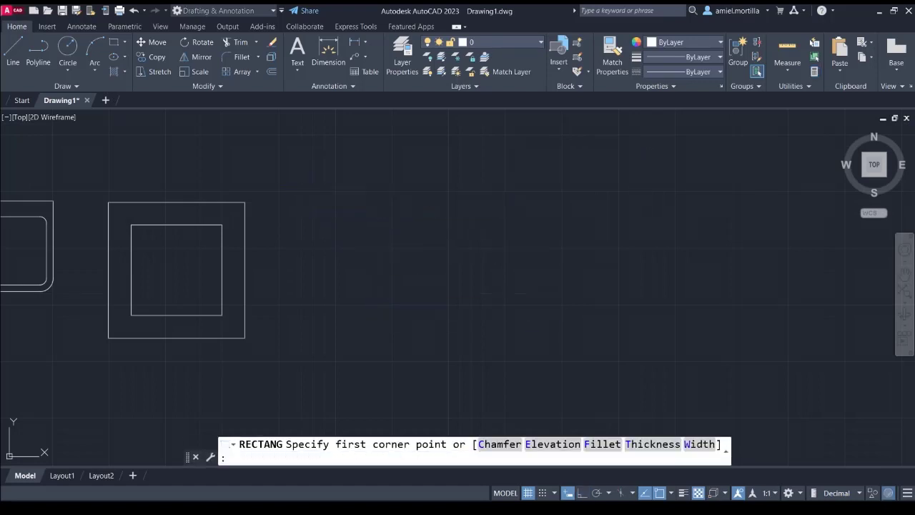
left_click(302, 182)
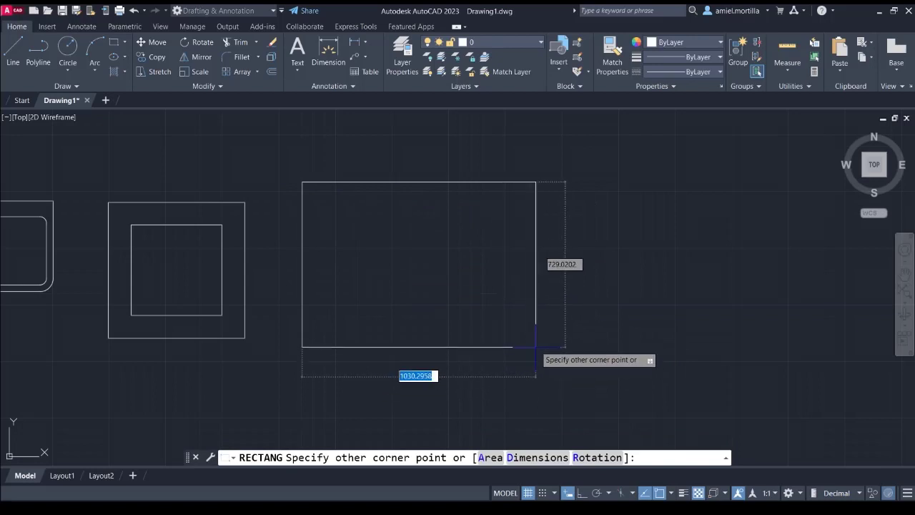
type("d")
key("Return")
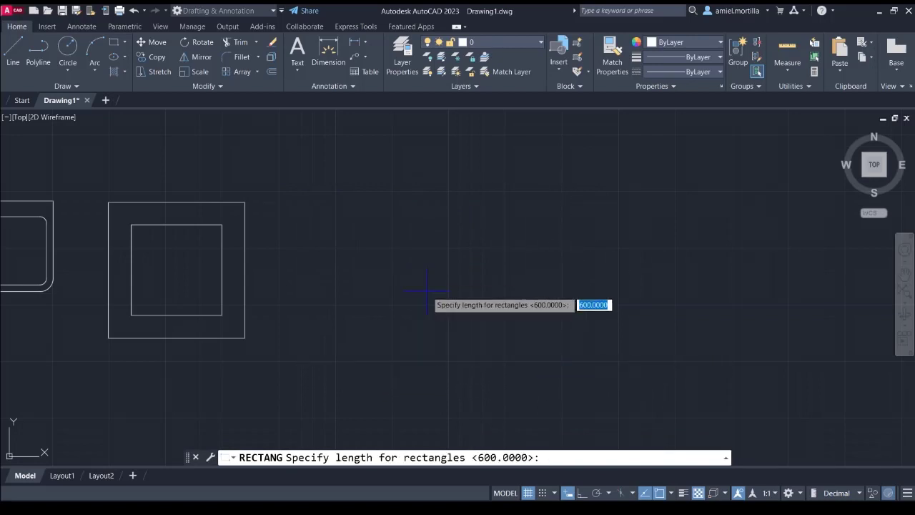
type("cal")
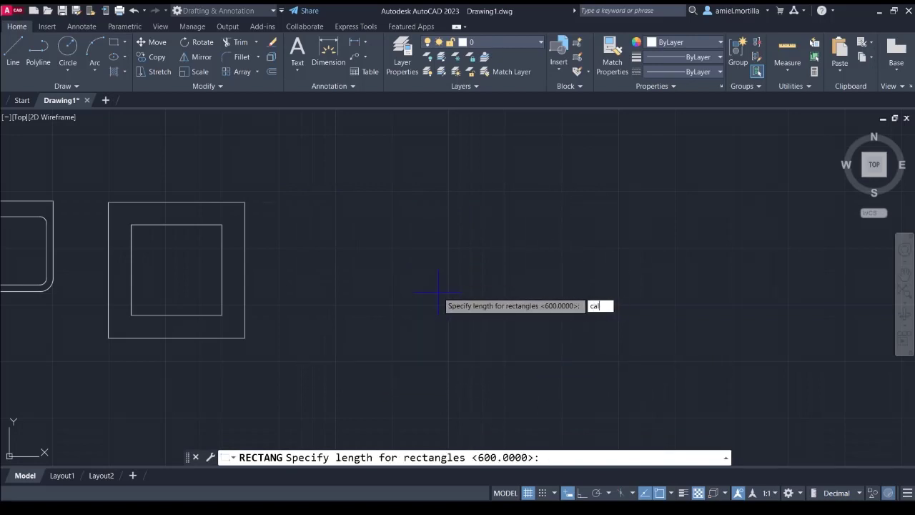
type("c")
key("Return")
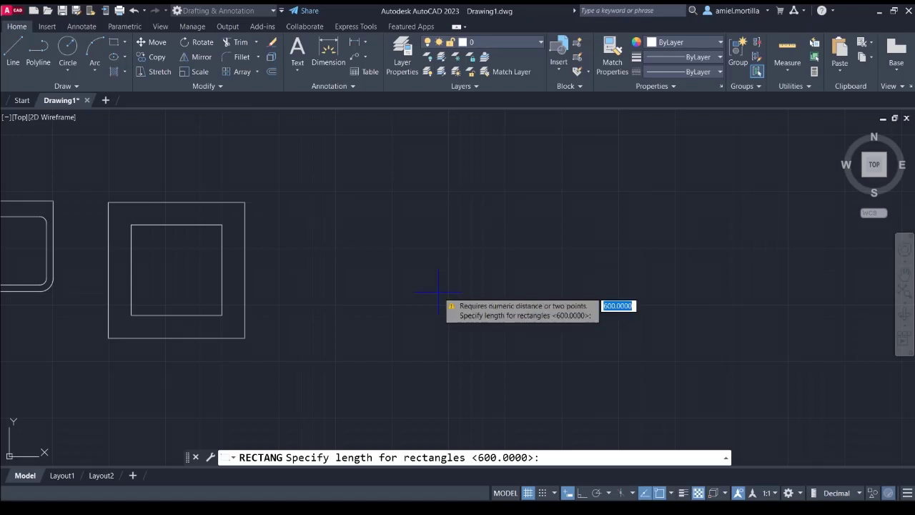
key("Escape")
Open the QuickCalc calculator
type("ca")
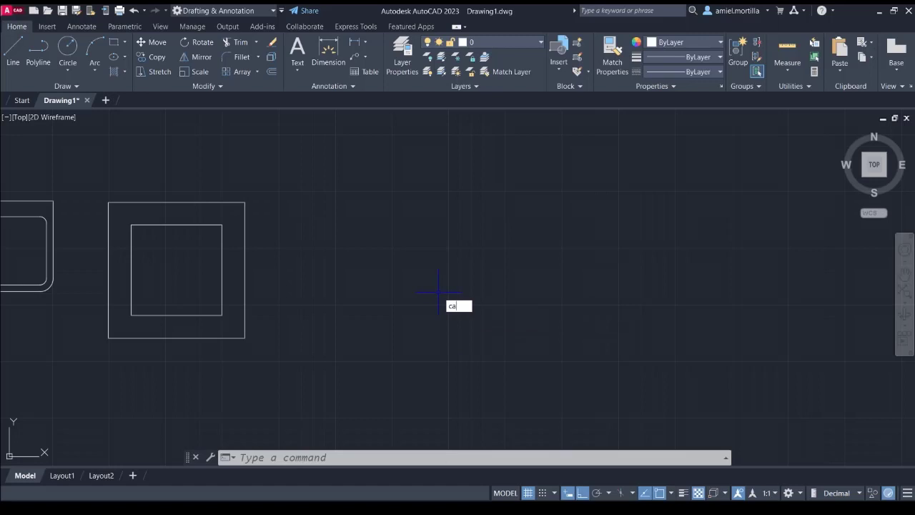
type("lc")
key("Return")
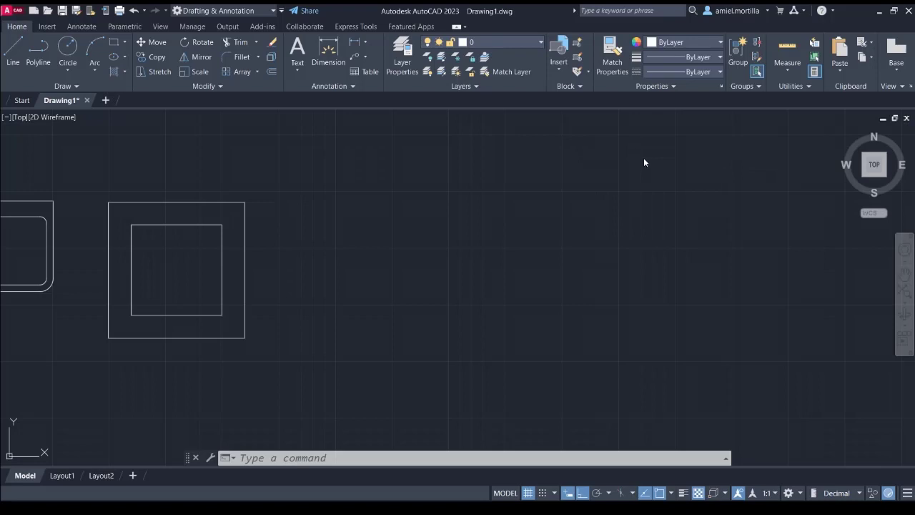
type("650")
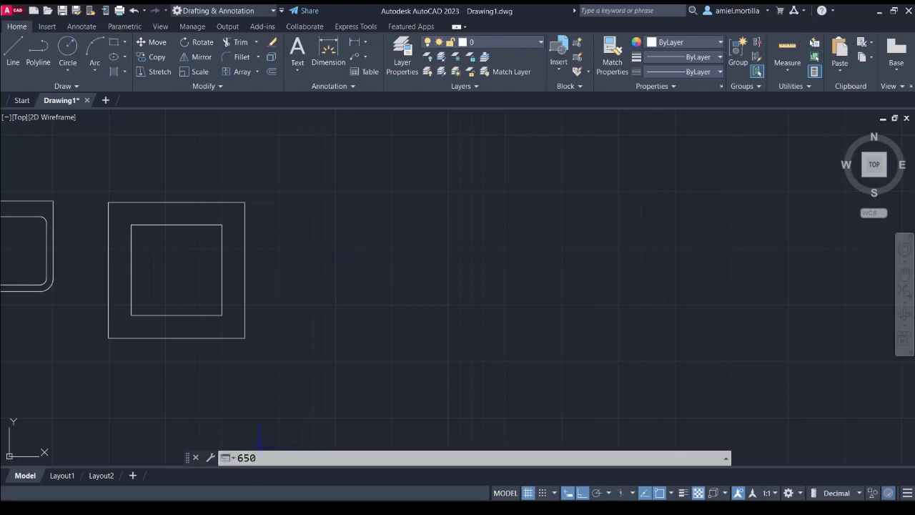
key("Escape")
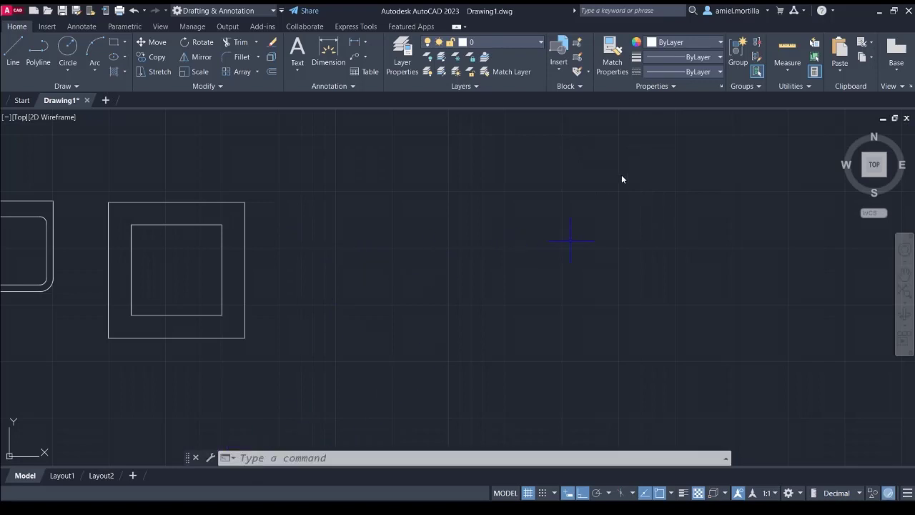
Start a rectangle to the right of the square fixture using the Dimensions option, with a length of 650
left_click(392, 236)
type("rec")
key("Return")
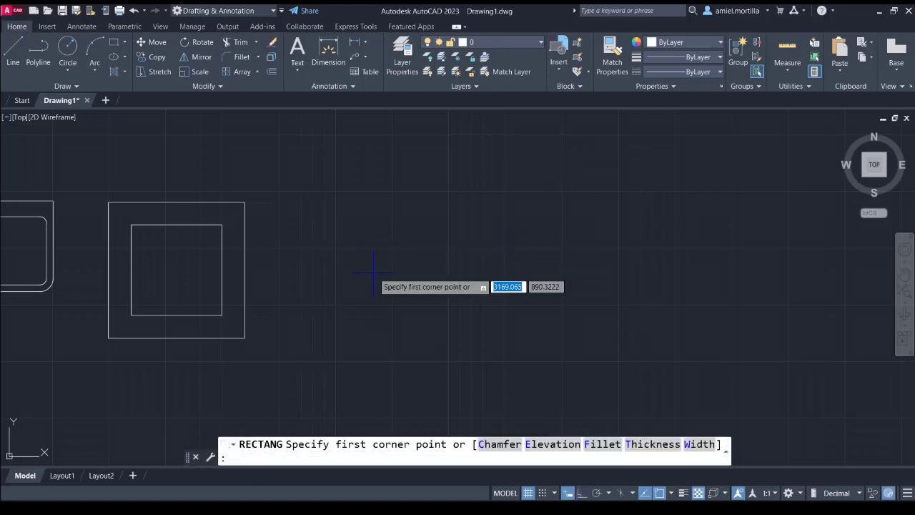
left_click(290, 200)
type("d")
key("Return")
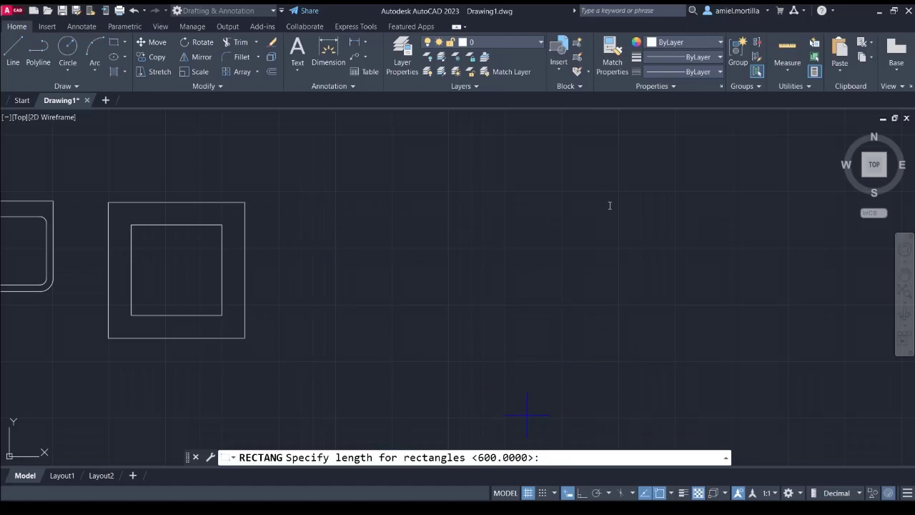
type("650")
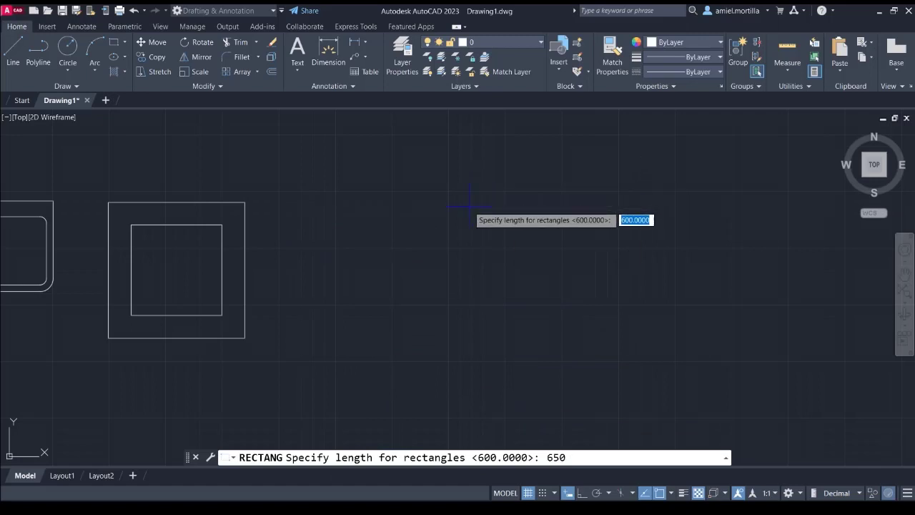
key("Return")
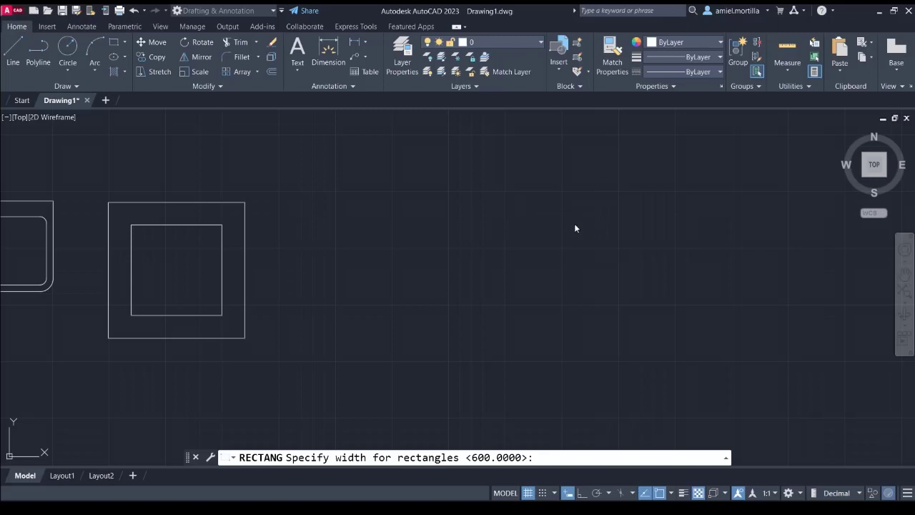
Try to enter the rectangle's width as the sum 120+120+655
type("1")
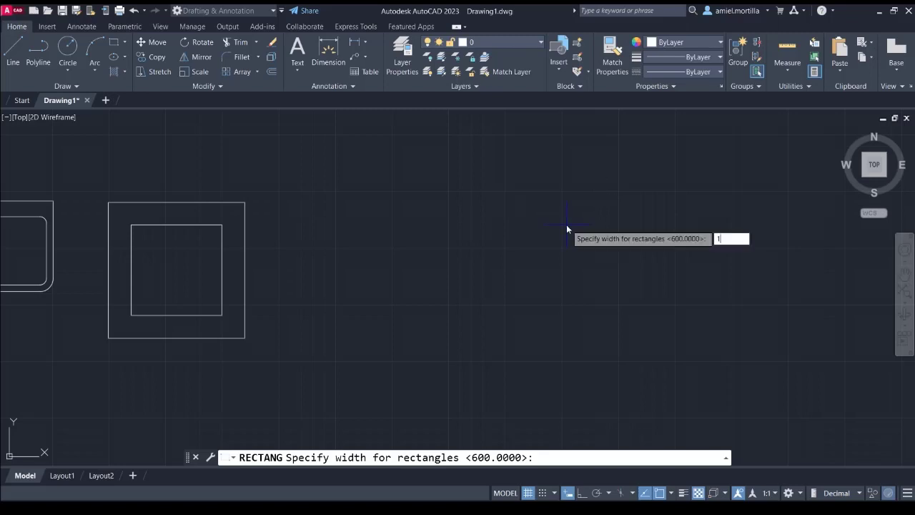
type("20+120+655")
key("Return")
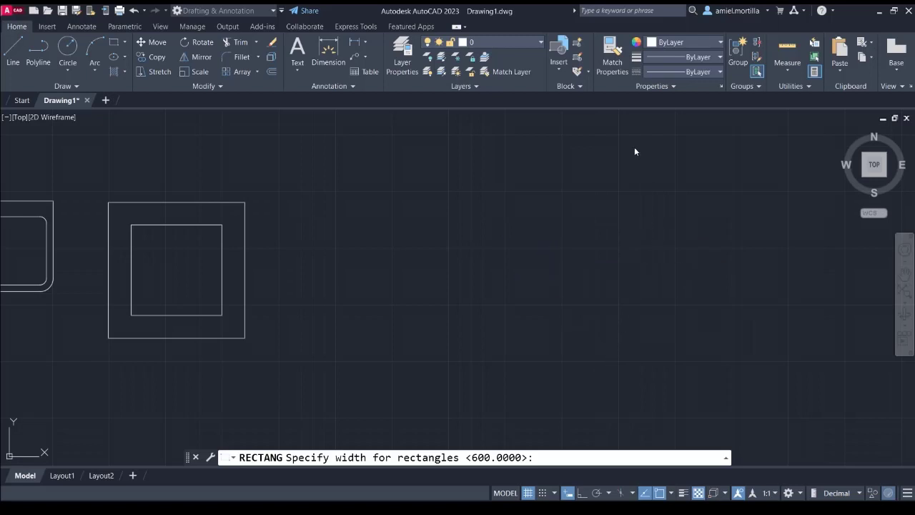
Set the rectangle's width to 895 and place it downward and to the right of its first corner
type("895")
key("Return")
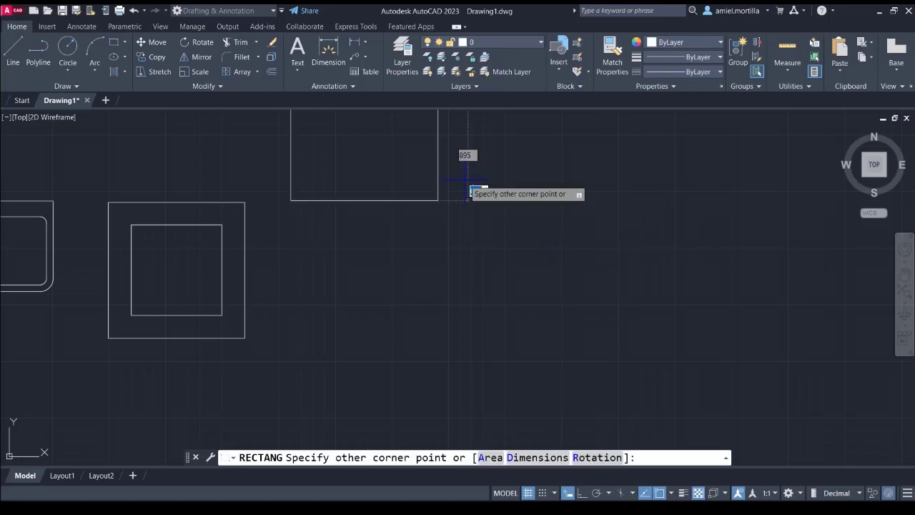
left_click(510, 286)
scroll(500, 278, "down", 3)
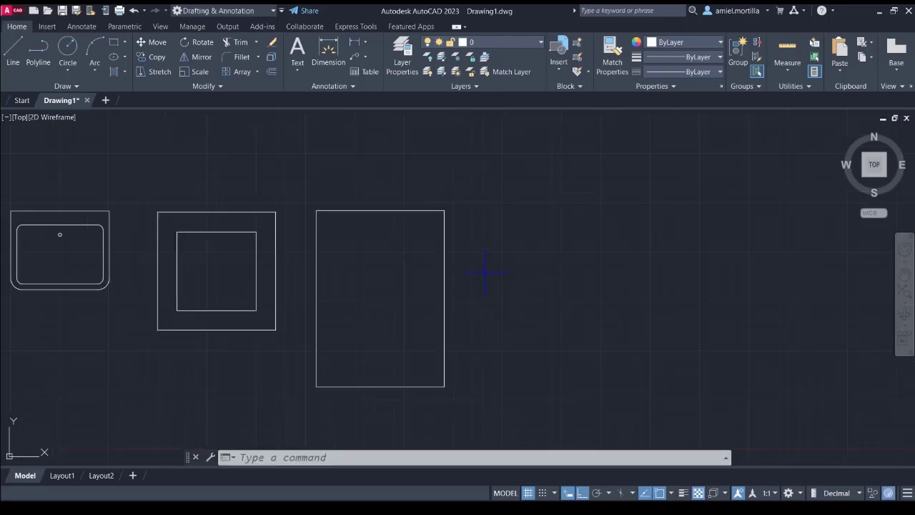
Rotate the 650 by 895 rectangle 90 degrees counterclockwise about its upper-right corner
left_click(453, 284)
left_click(380, 296)
type("ro")
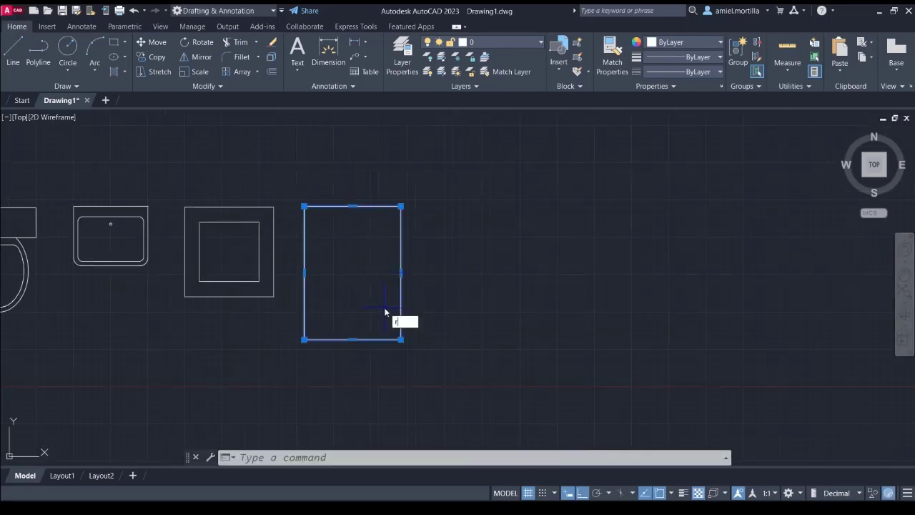
key("Return")
left_click(399, 206)
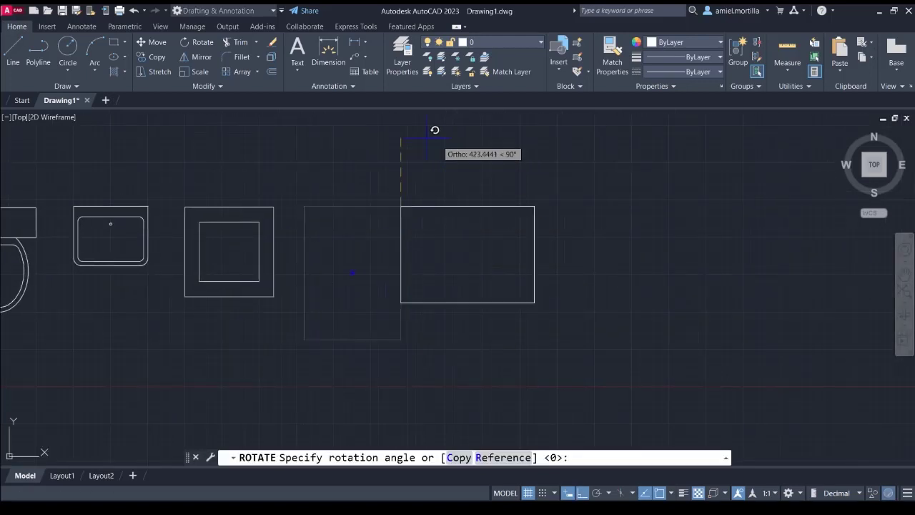
left_click(353, 141)
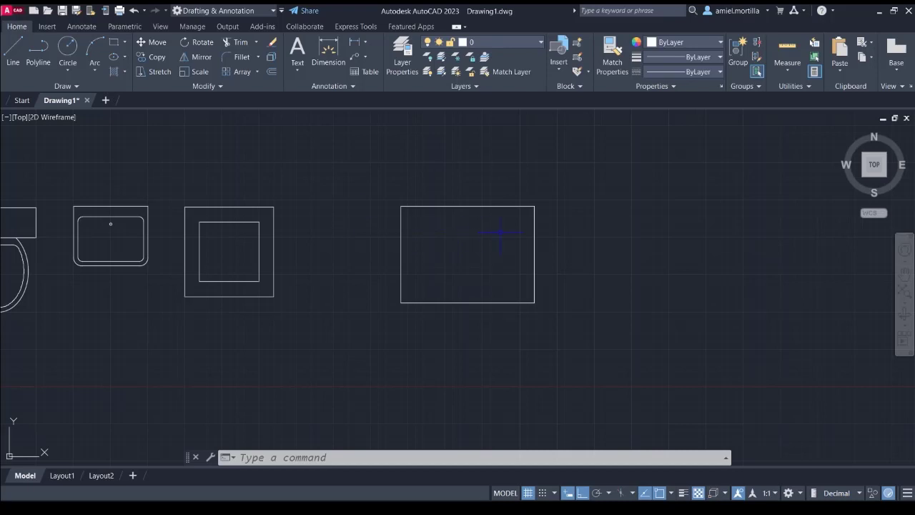
Offset the rotated rectangle inward by 120
left_click(557, 191)
left_click(437, 213)
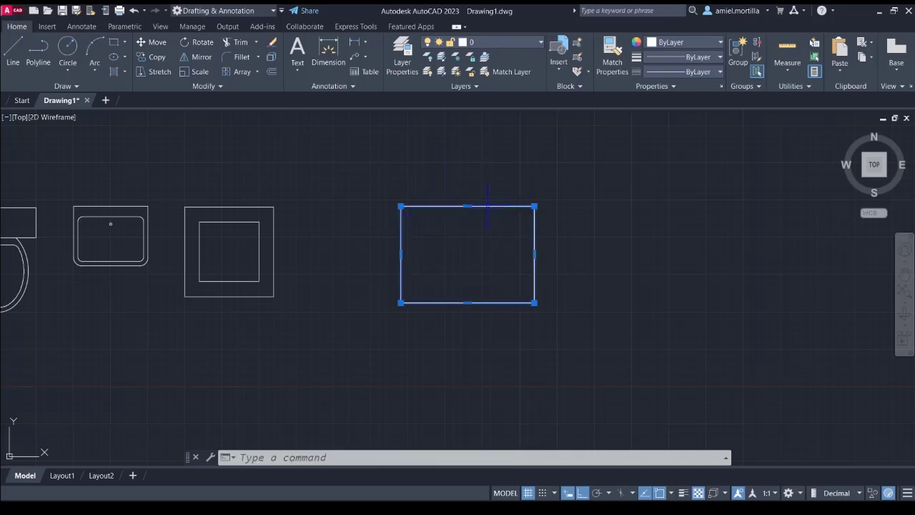
type("o")
key("Return")
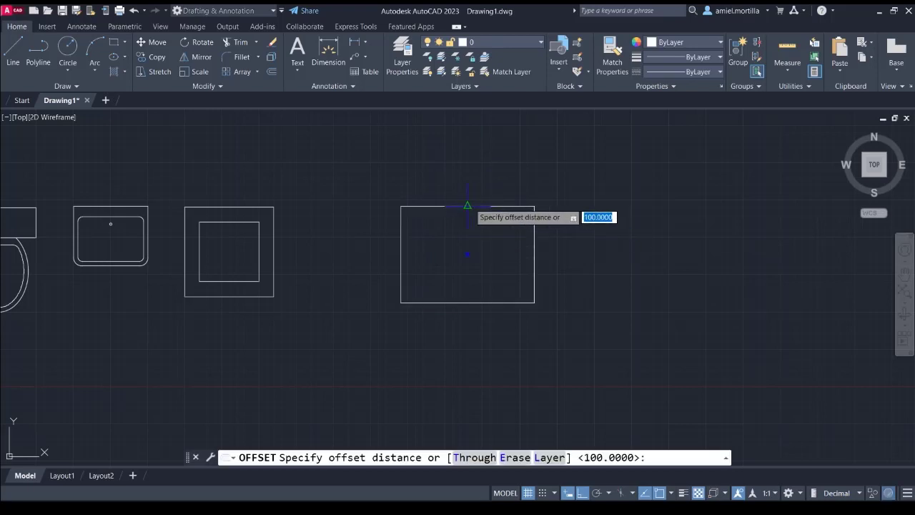
left_click(468, 206)
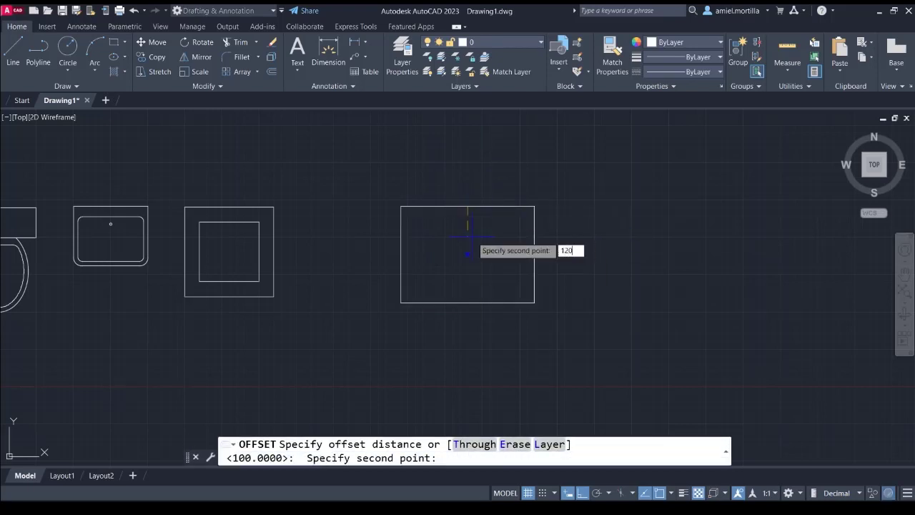
left_click(467, 224)
left_click(469, 209)
left_click(471, 236)
key("Return")
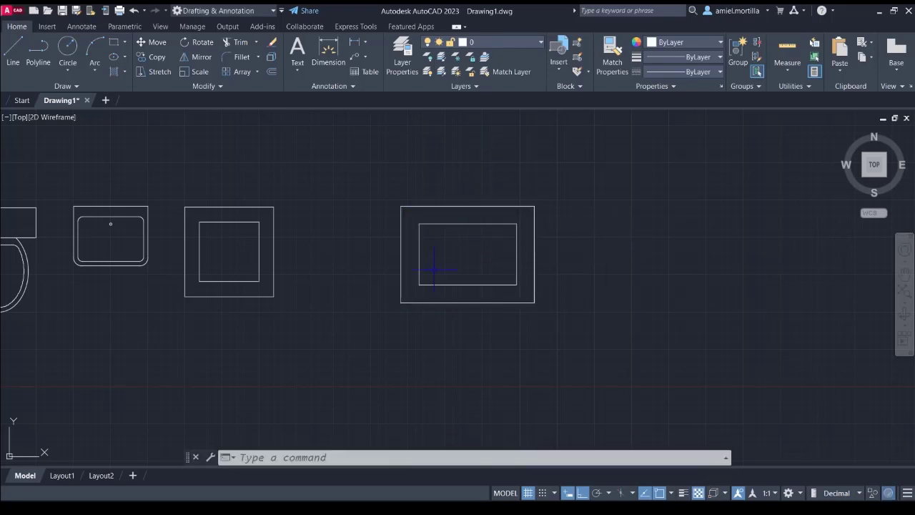
Stretch the inner rectangle's lower edge straight down about 350 units, past the outer rectangle
left_click(461, 285)
left_click(467, 285)
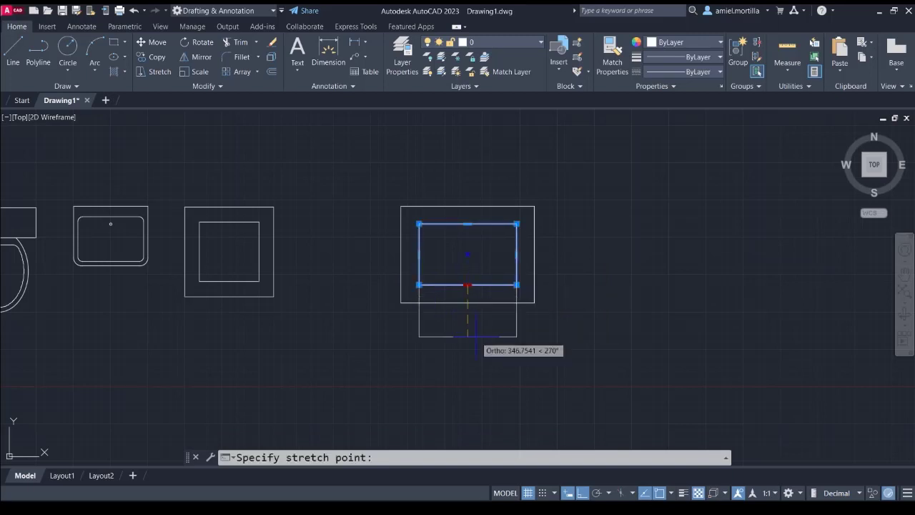
left_click(468, 337)
key("Escape")
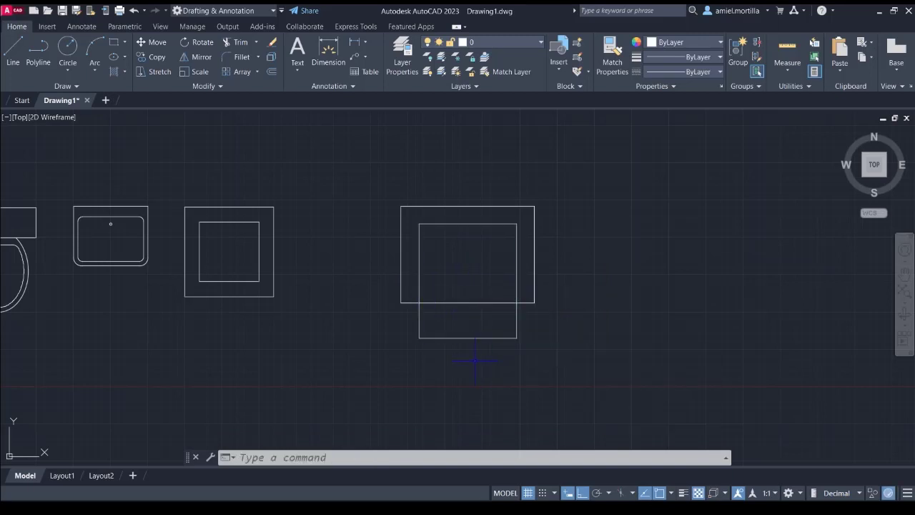
Trim the lower edges between the inner sides and the inner sides' overhanging ends to form an open U-shaped outline
type("tr")
key("Return")
left_click(478, 391)
left_click(456, 317)
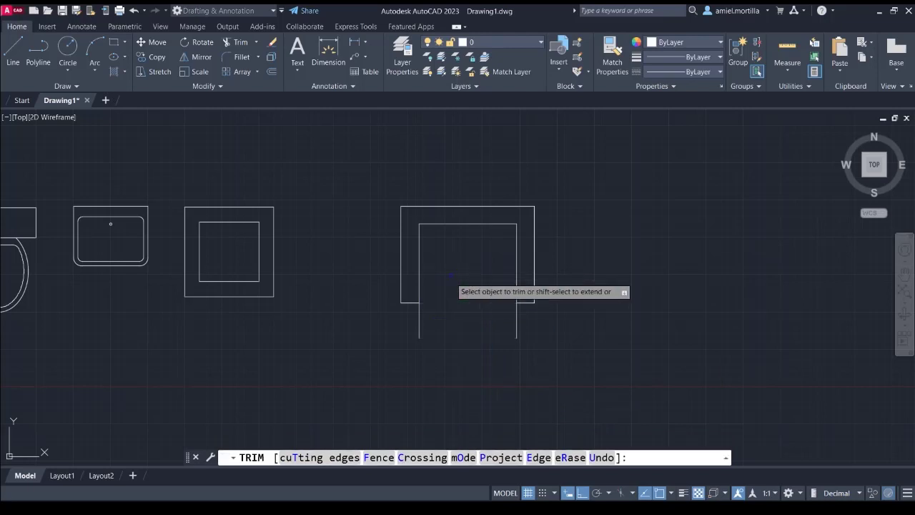
left_click(538, 323)
left_click(363, 327)
key("Return")
Examine how the segments of the trimmed U-shaped outline are joined by selecting the whole shape, its inner polyline and its outer polyline
left_click(370, 166)
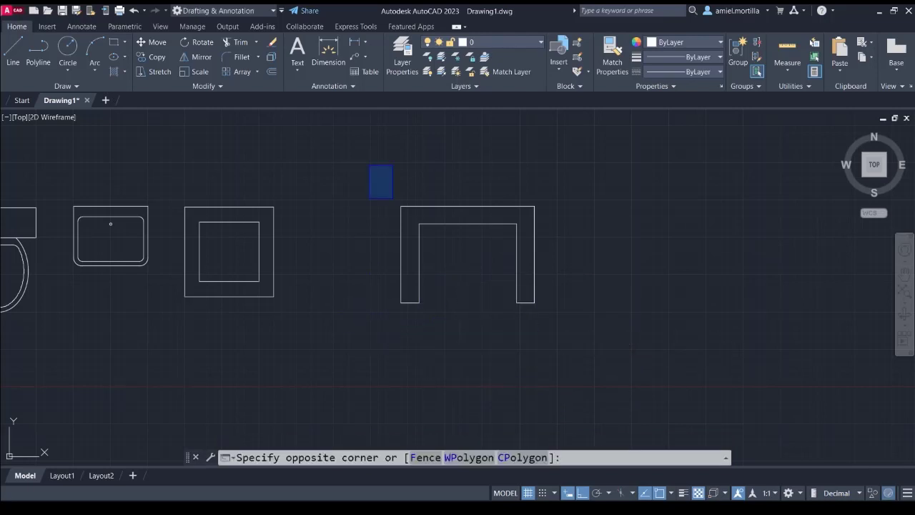
left_click(548, 344)
key("Escape")
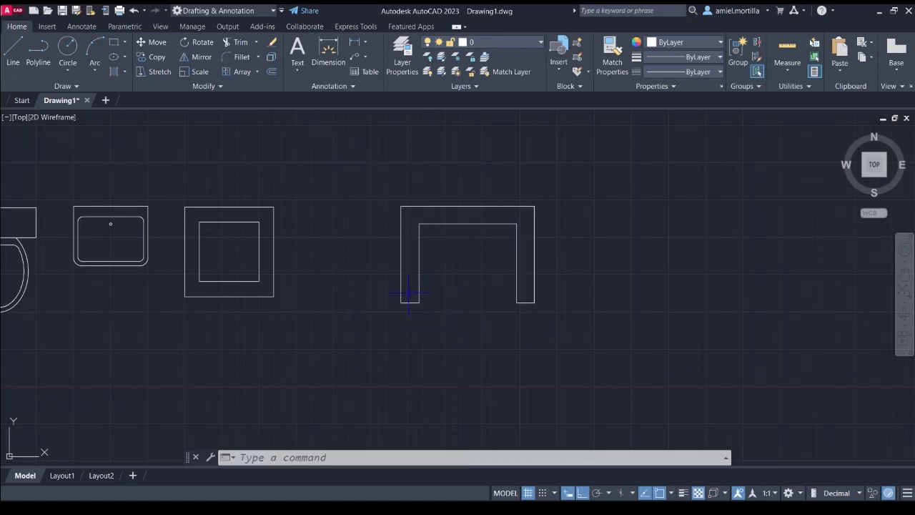
scroll(419, 221, "up", 2)
middle_click_drag(419, 221, 367, 228)
left_click(386, 230)
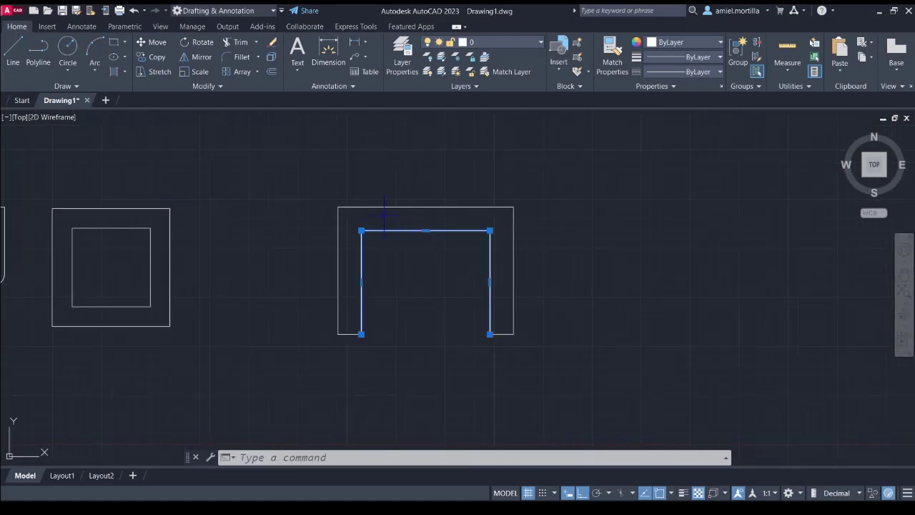
key("Escape")
left_click(381, 207)
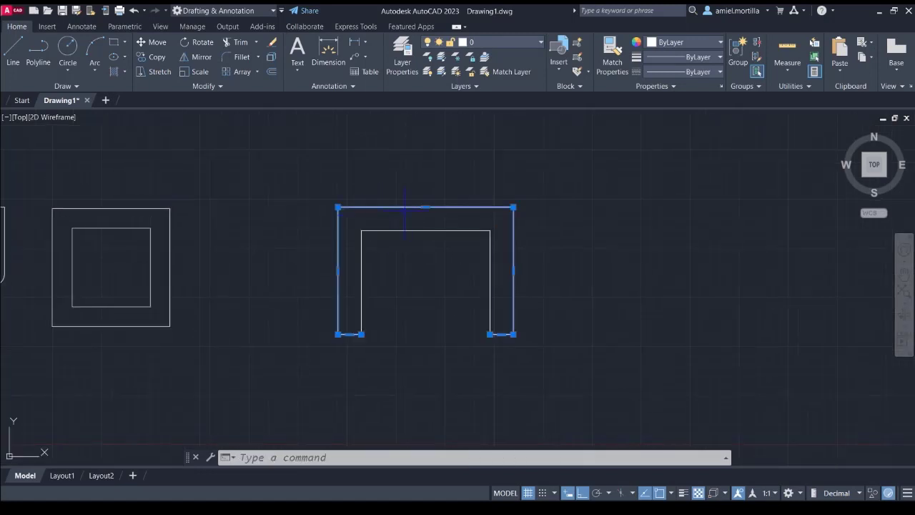
key("Escape")
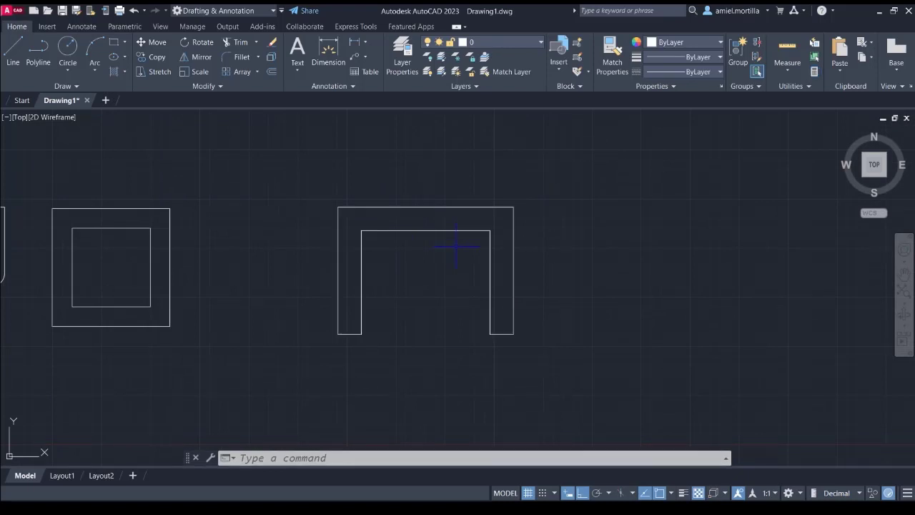
type("POr")
key("BackSpace")
type("L")
key("Escape")
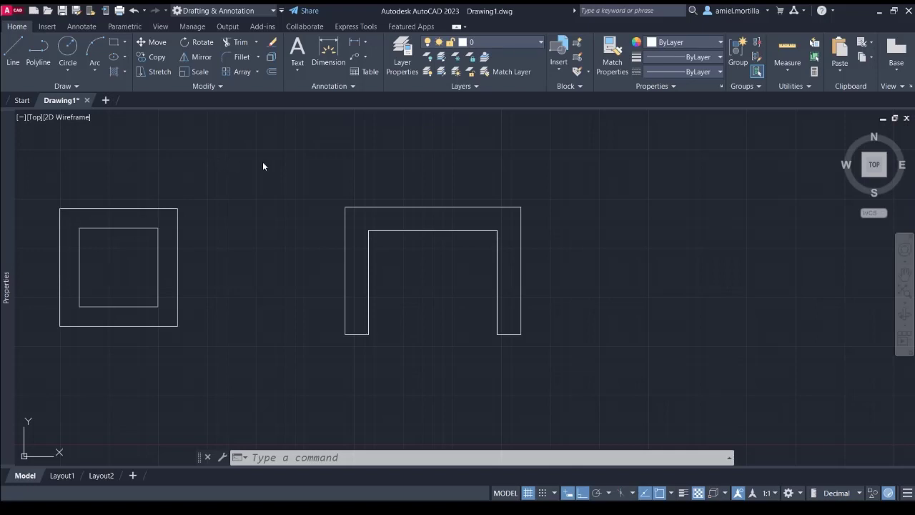
Examine the outer and inner polylines of the U-shaped outline again, selecting each one separately
scroll(258, 258, "down", 1)
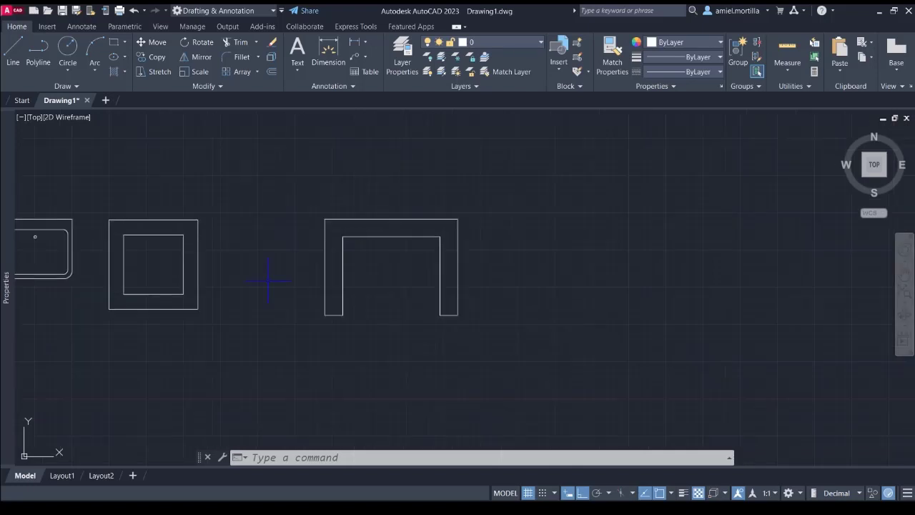
scroll(372, 272, "up", 2)
mouse_move(325, 232)
middle_mouse_down()
mouse_move(370, 232)
mouse_move(361, 236)
middle_mouse_up()
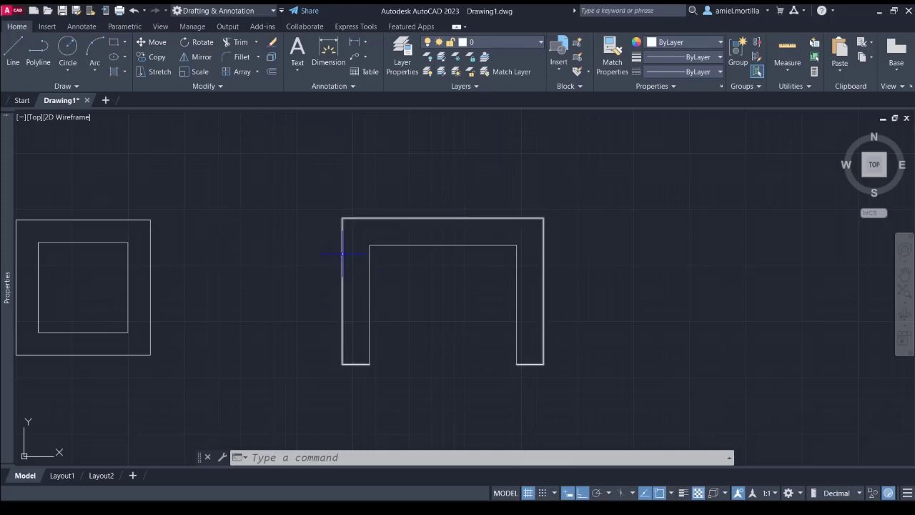
left_click(343, 257)
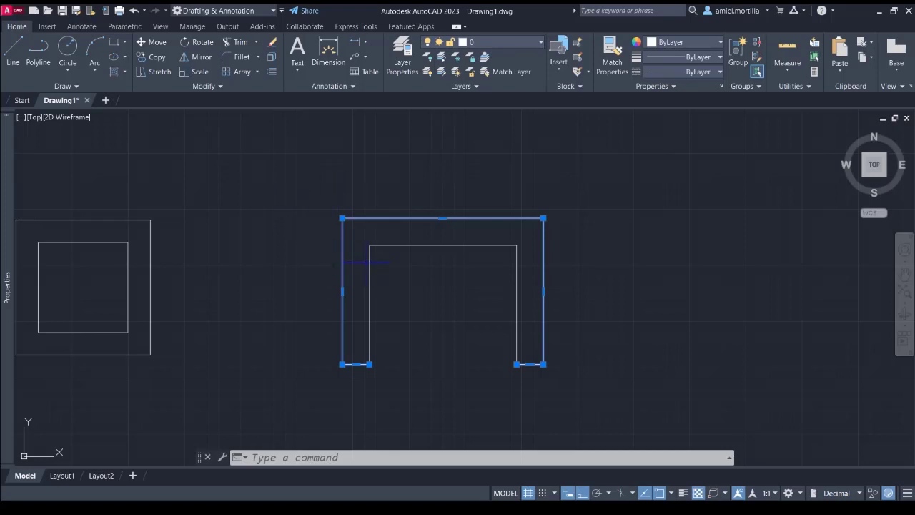
key("Escape")
left_click(370, 261)
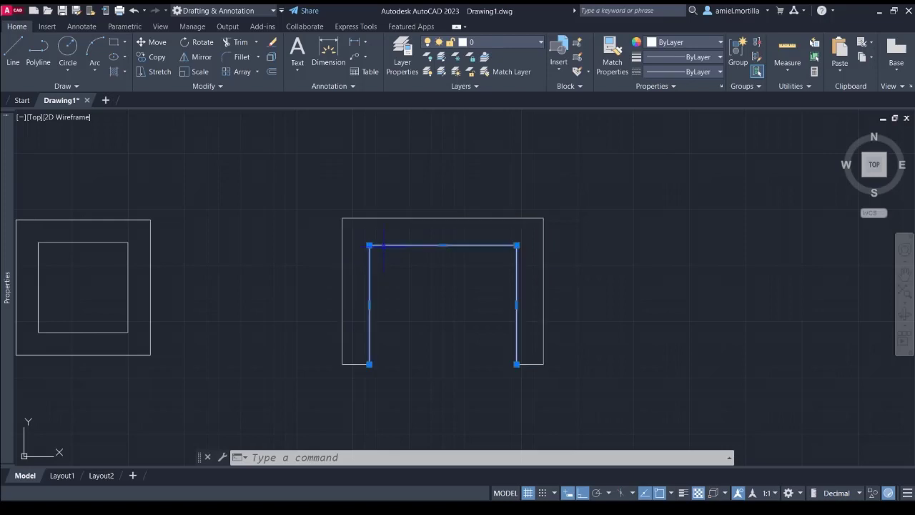
key("Escape")
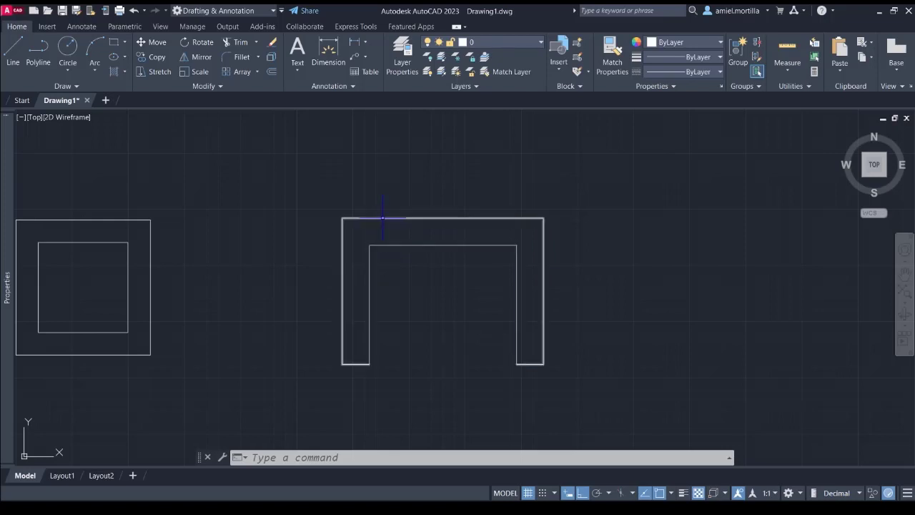
left_click(383, 218)
key("Escape")
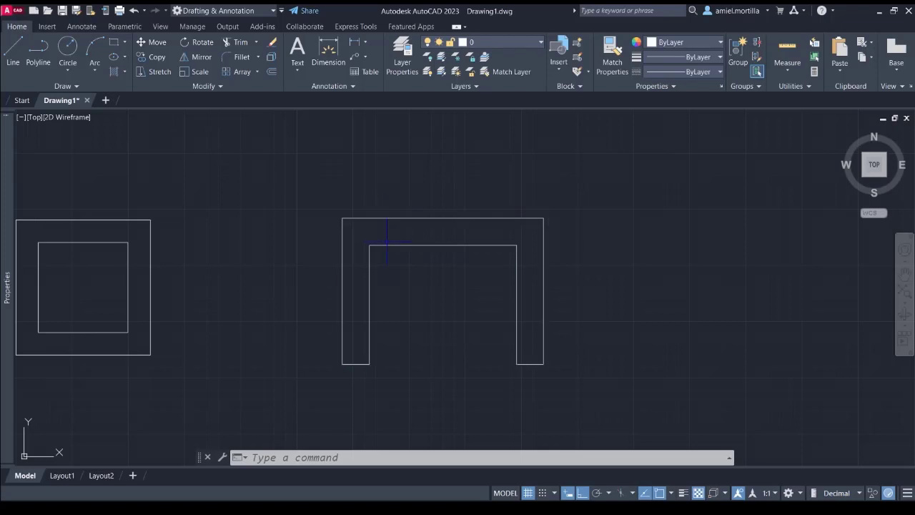
left_click(387, 245)
key("Escape")
left_click(387, 244)
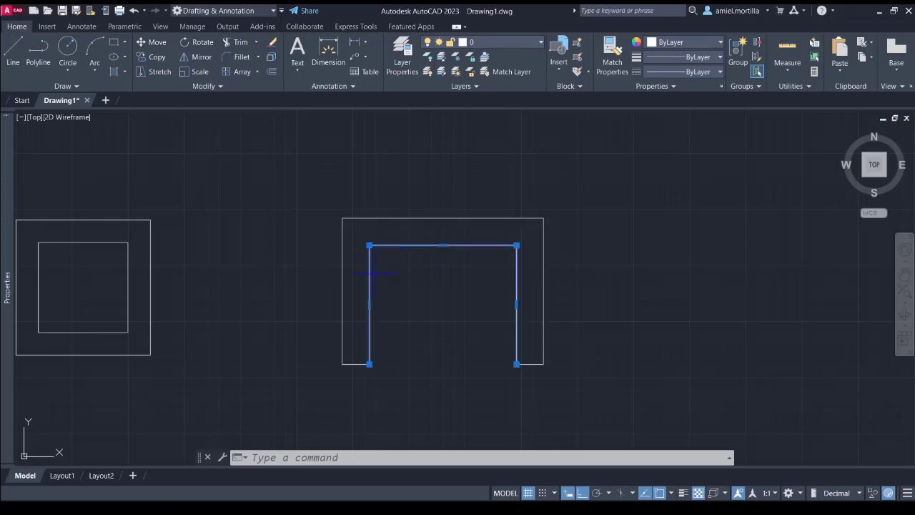
key("Escape")
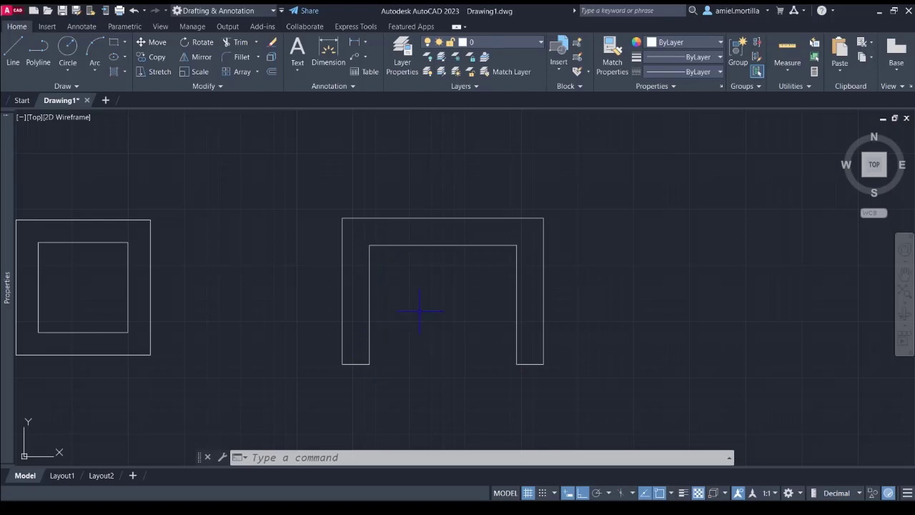
Stretch the lower-left endpoint of the inner U-shaped polyline horizontally to the right by about 66 units
left_click(370, 294)
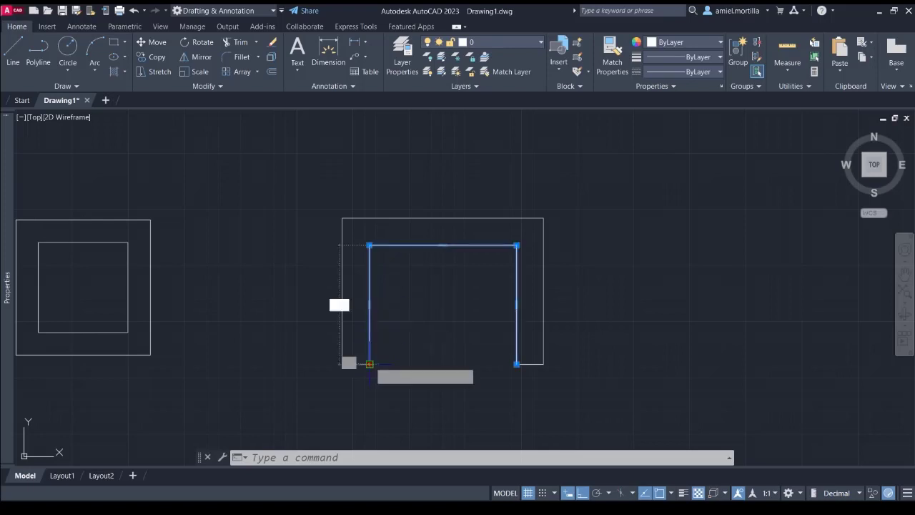
left_click(370, 364)
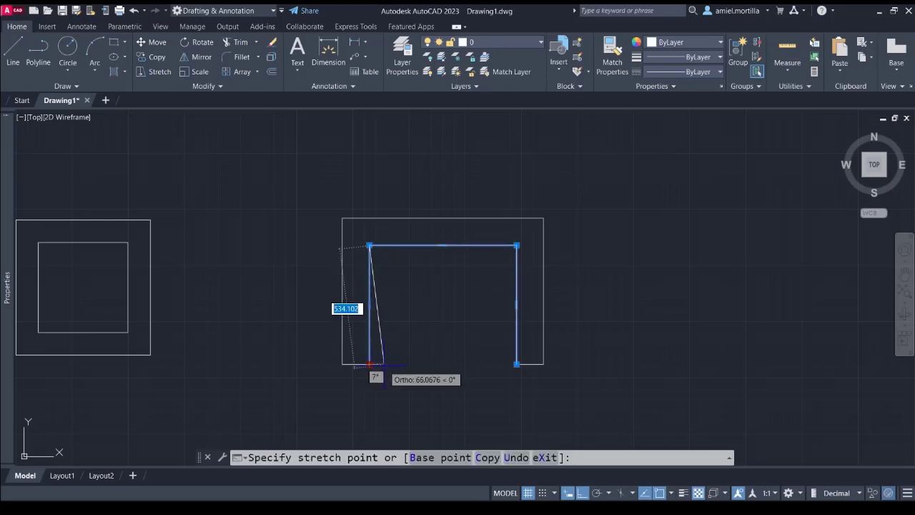
left_click(384, 364)
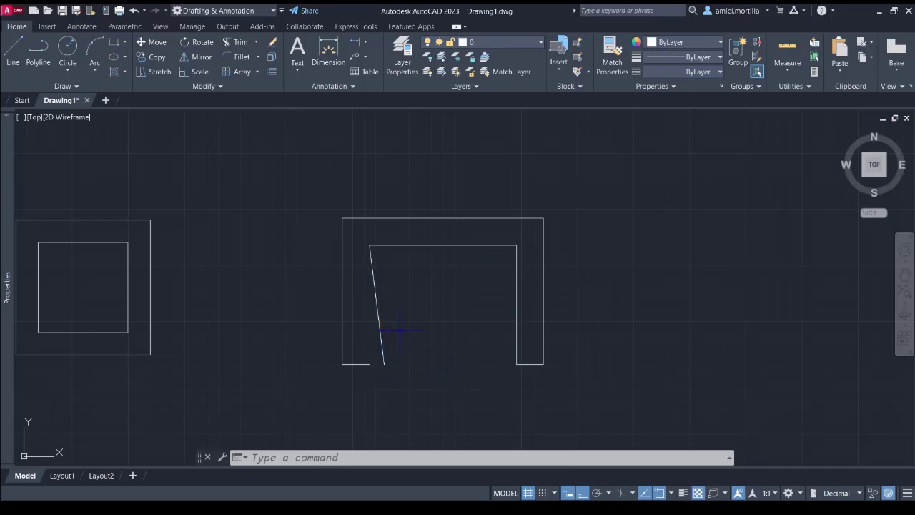
Try to create a boundary polyline inside the armchair frame while its lower-left corner is still open
type("bo")
key("Return")
left_click(378, 159)
left_click(427, 236)
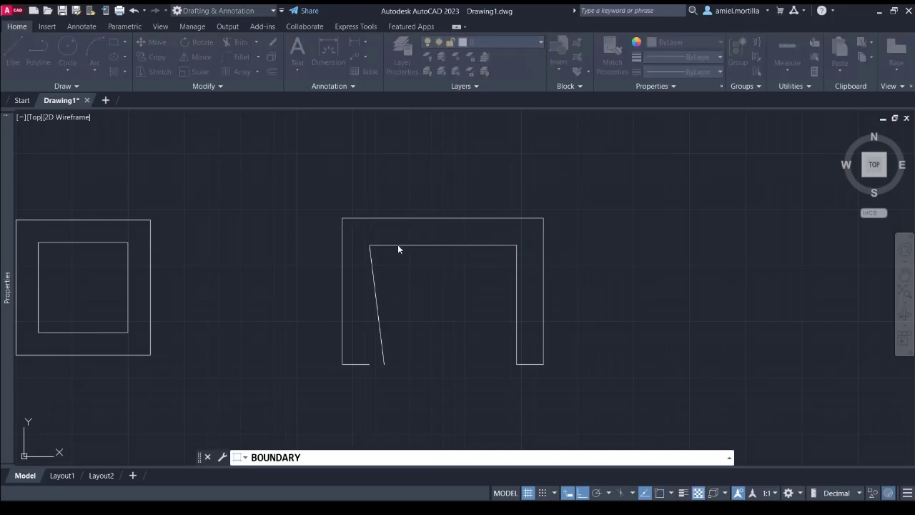
left_click(393, 327)
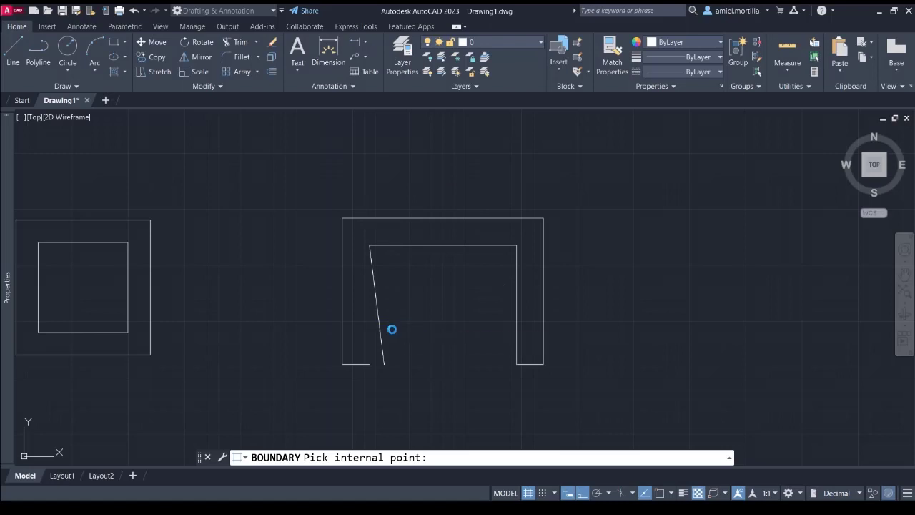
key("Return")
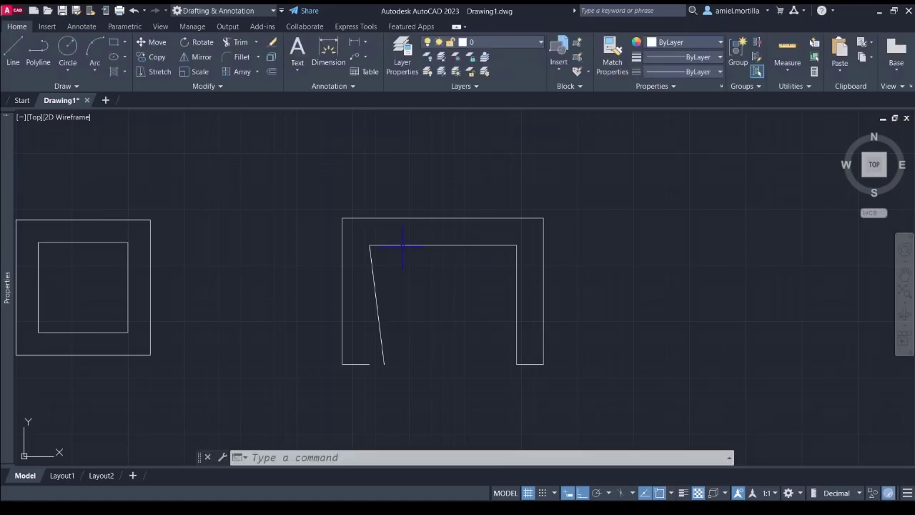
Move the inner polyline's lower-left endpoint back onto the end of the outer outline so the left arm is vertical
left_click(410, 232)
left_click(378, 326)
left_click(384, 364)
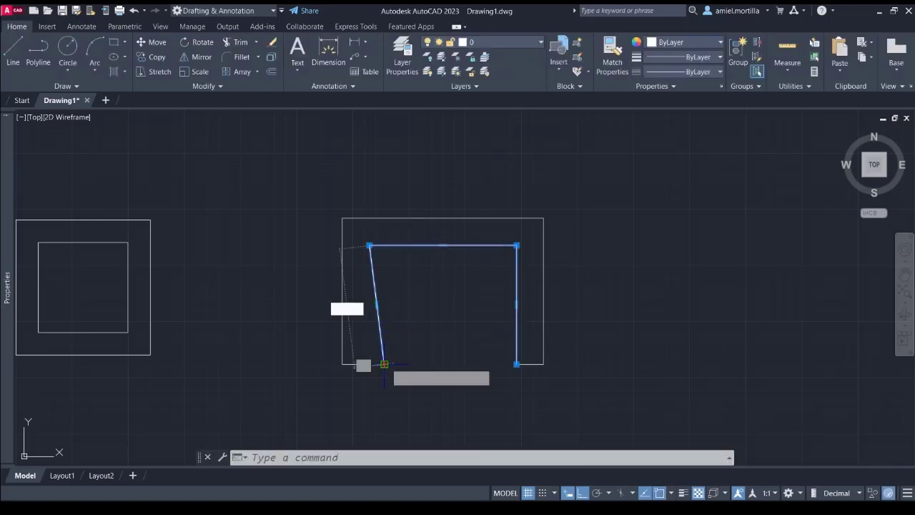
key("Escape")
key("Escape")
Create a boundary polyline from the area between the frame's outer and inner outlines
type("bo")
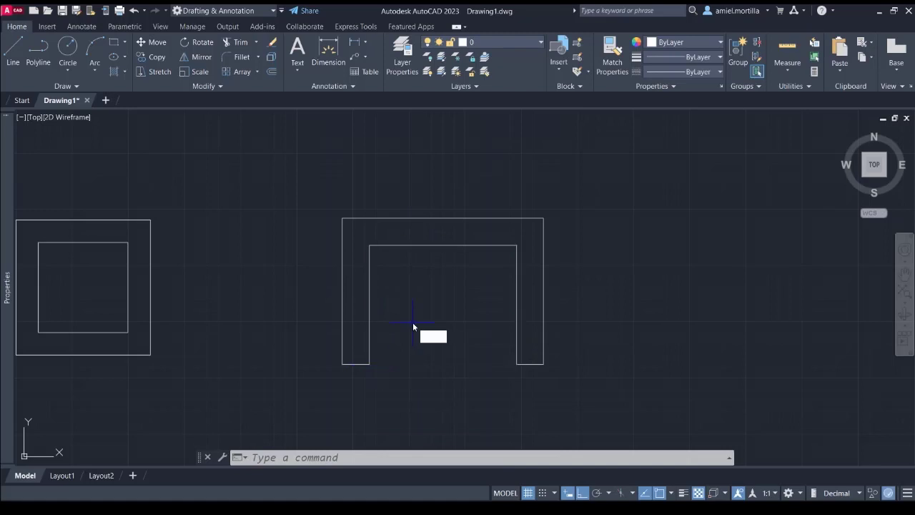
key("Return")
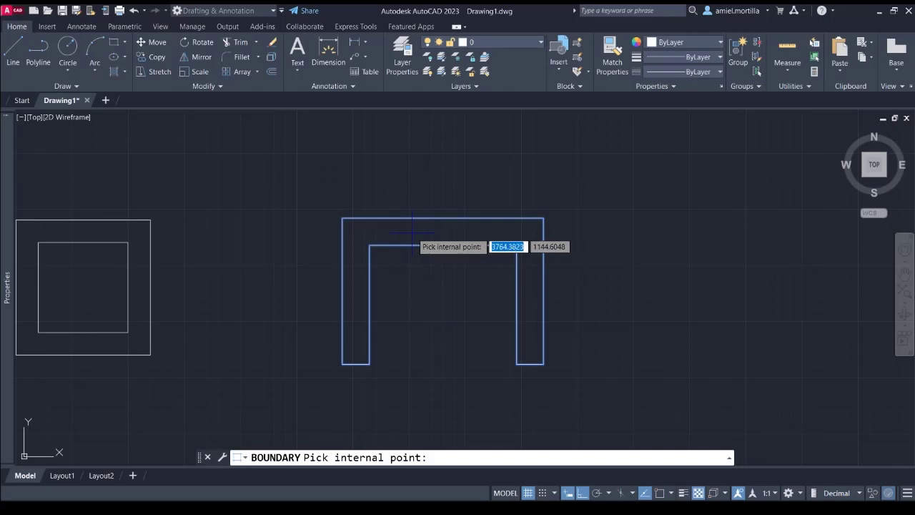
left_click(411, 233)
key("Return")
Move the new boundary polyline horizontally to the right, clear of the original frame
left_click(414, 246)
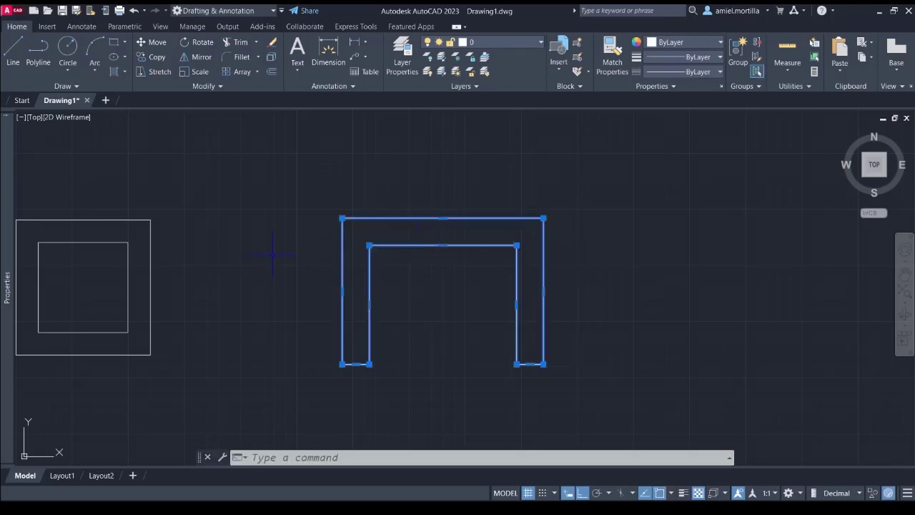
type("m")
key("Return")
left_click(320, 170)
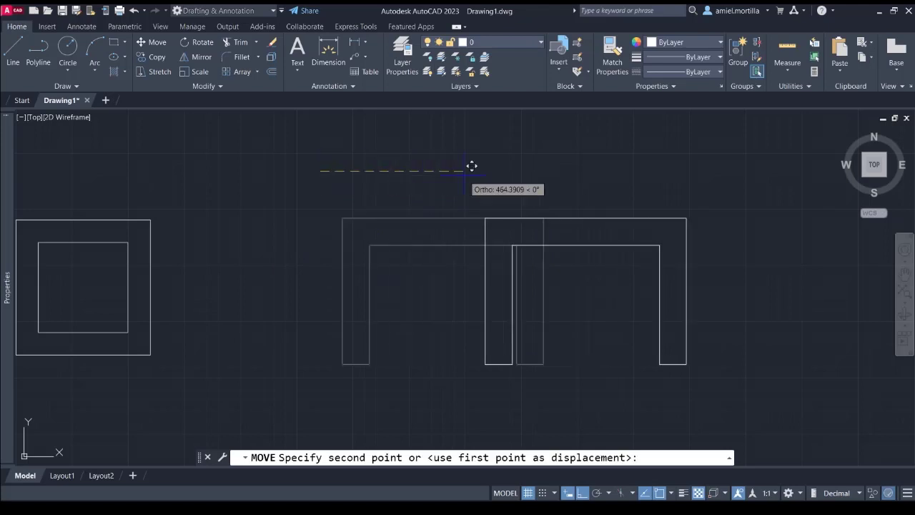
left_click(553, 169)
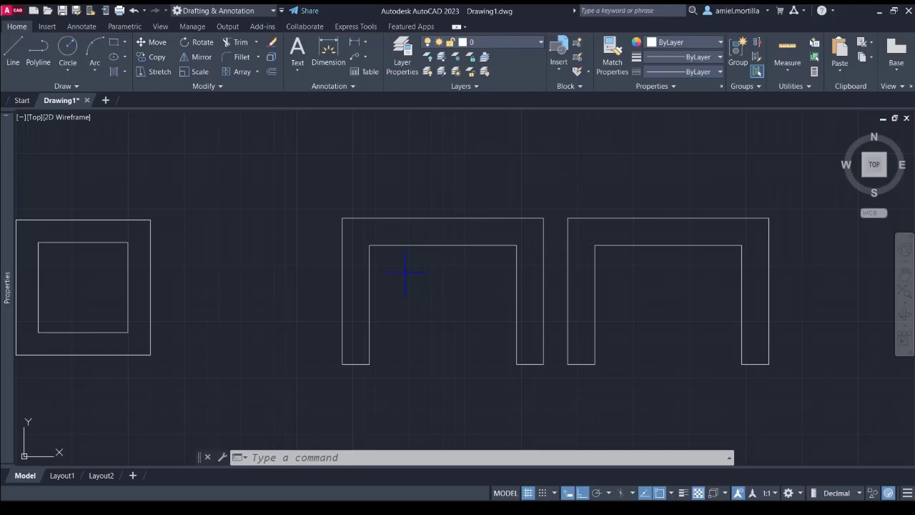
Examine the properties of the moved boundary polyline, in particular whether it is closed
left_click(741, 272)
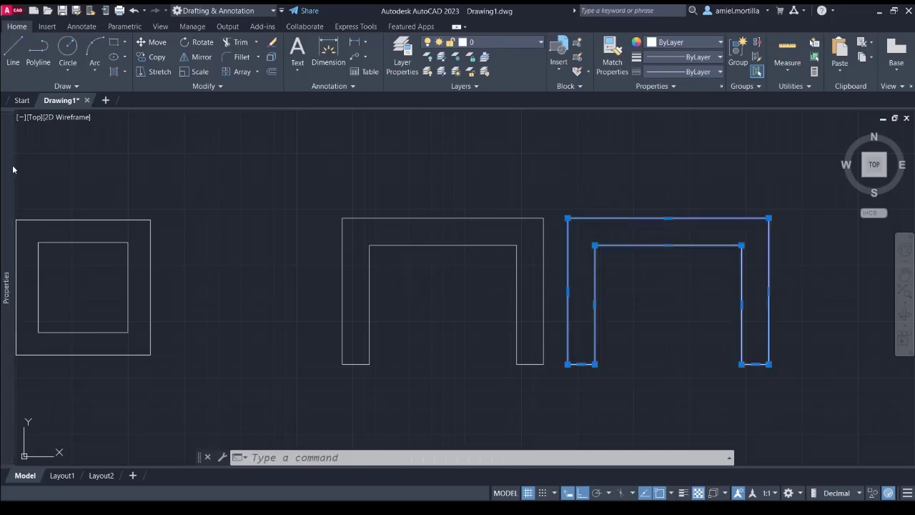
key("ctrl+1")
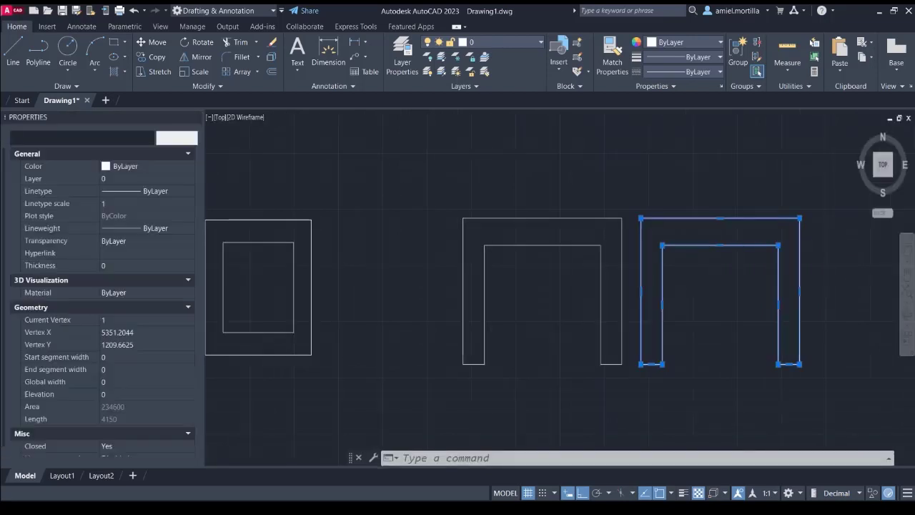
middle_click_drag(641, 170, 509, 157)
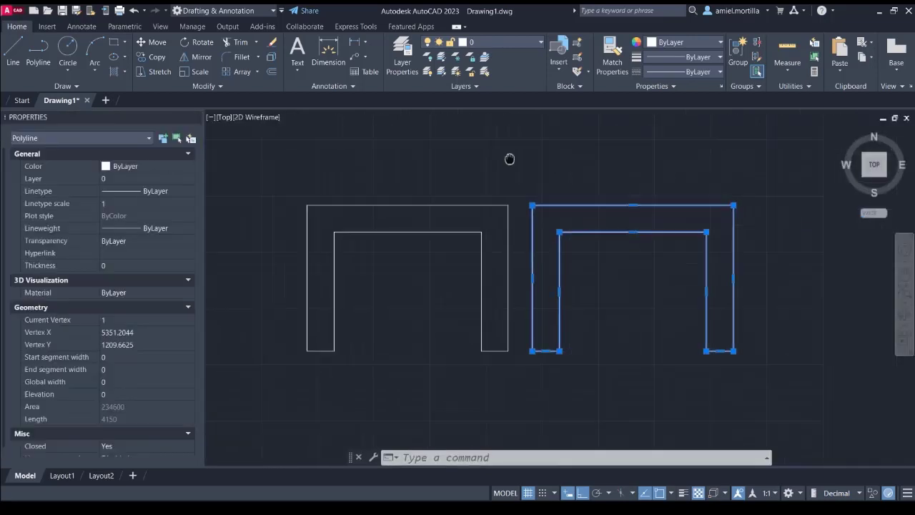
scroll(103, 343, "down", 1)
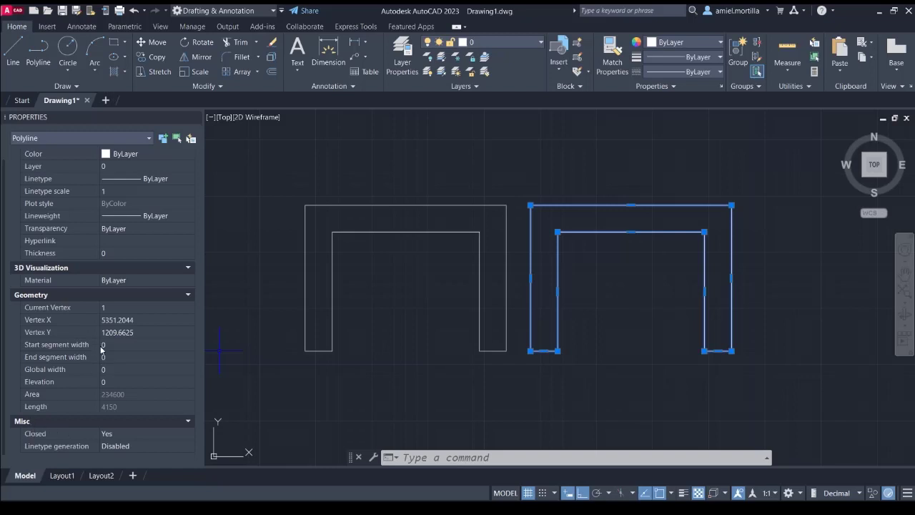
scroll(116, 357, "up", 1)
scroll(113, 354, "down", 1)
key("Escape")
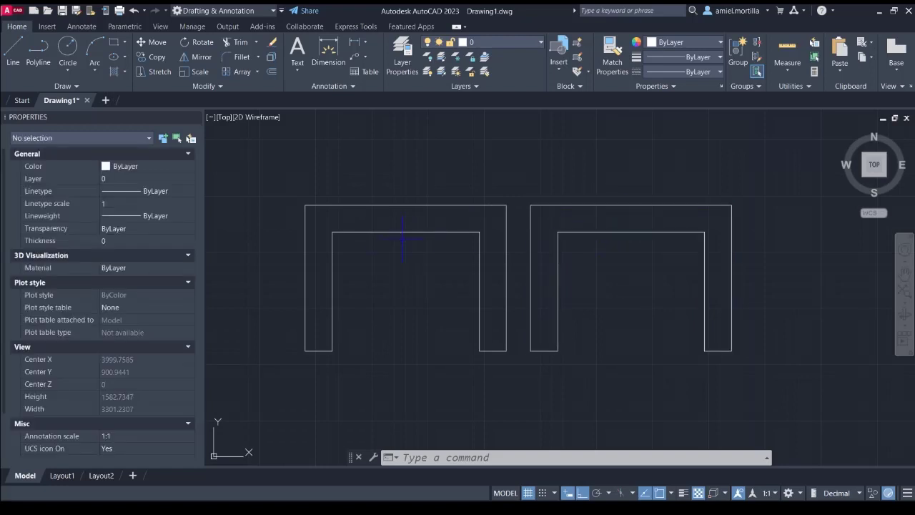
Examine the properties of the original frame's outer and inner polylines, selected together and individually, to check whether they are closed
left_click(419, 174)
left_click(370, 283)
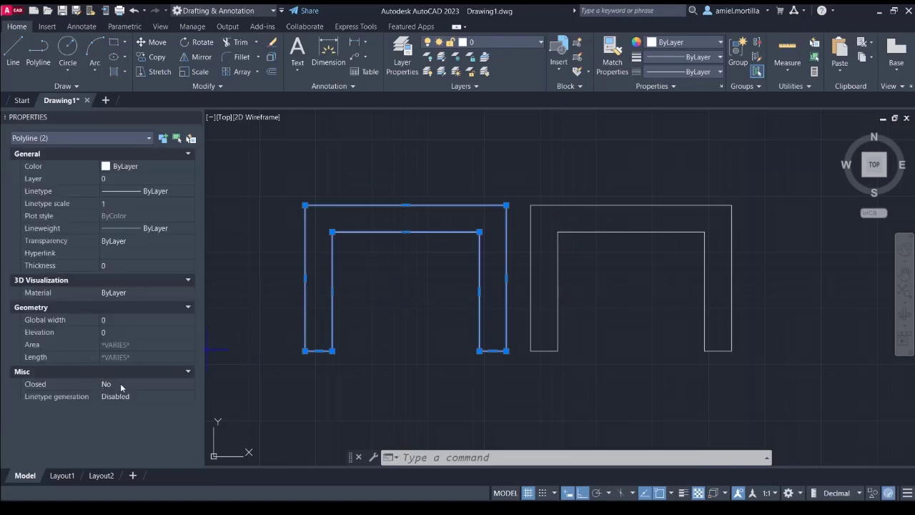
key("Escape")
left_click(332, 302)
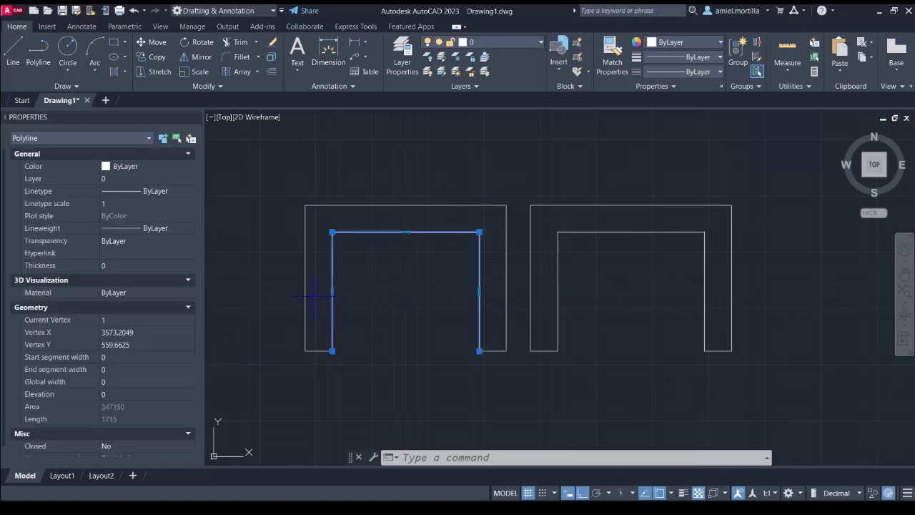
left_click(311, 292)
left_click(297, 287)
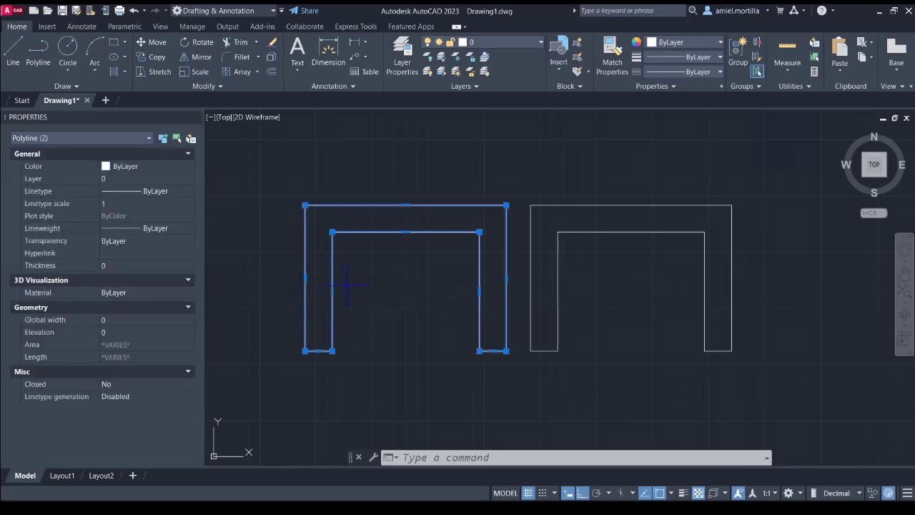
key("Escape")
left_click(332, 272)
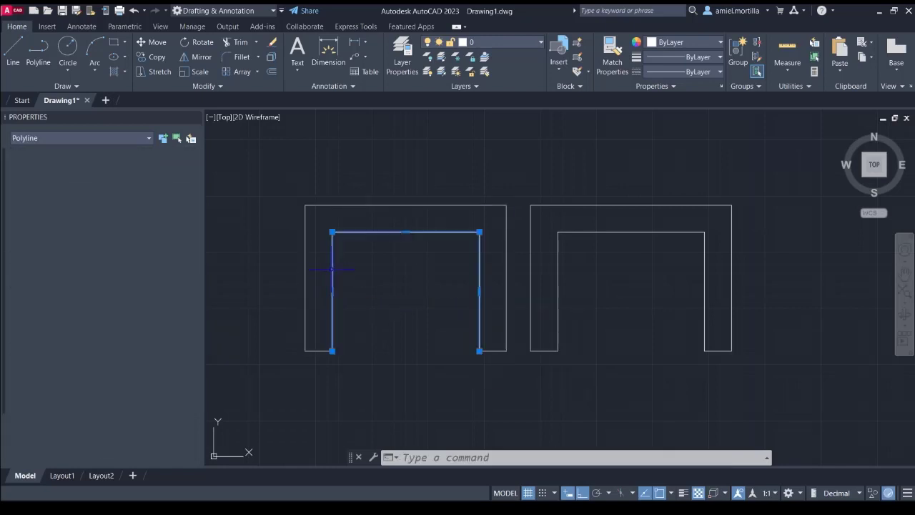
key("Escape")
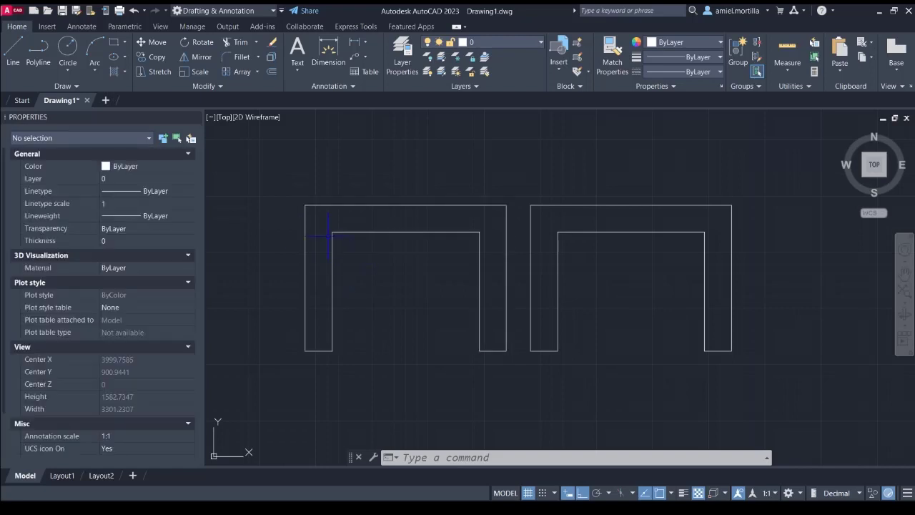
Join the original frame's outer and inner polylines into a single closed polyline
left_click(552, 221)
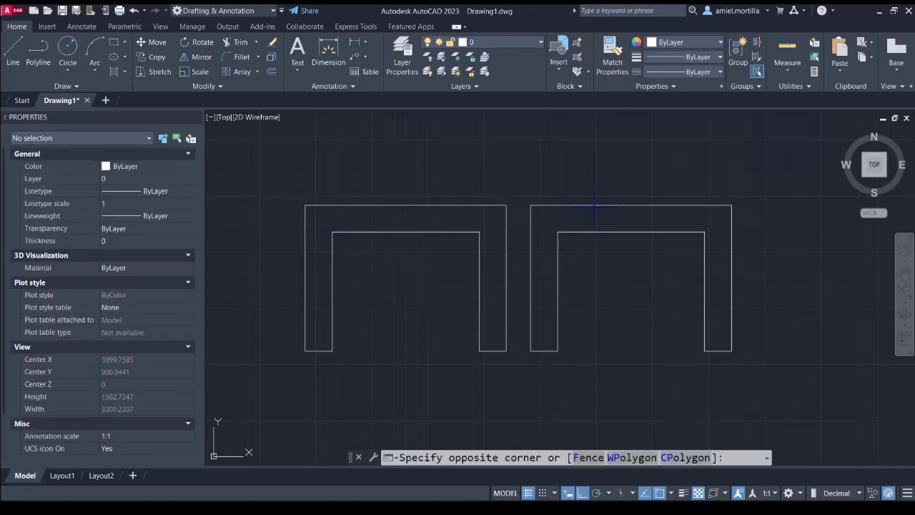
left_click(551, 183)
key("Escape")
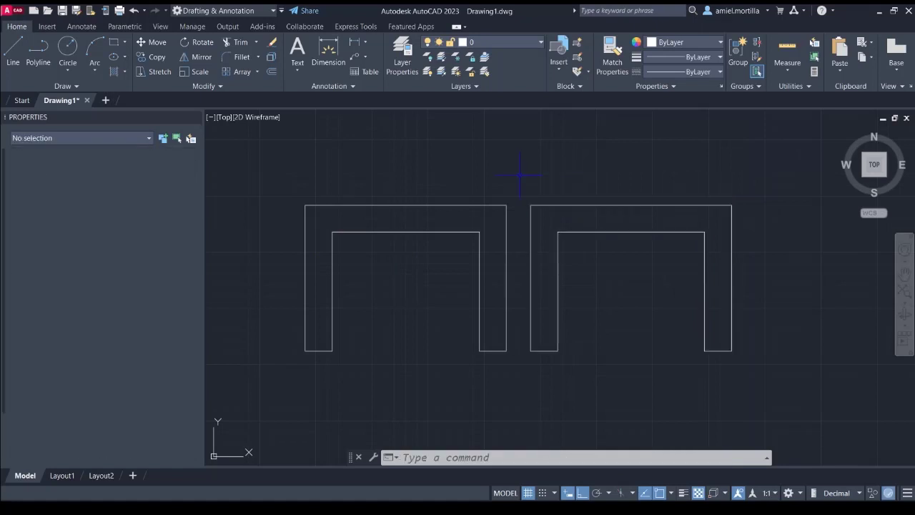
left_click(463, 170)
left_click(351, 299)
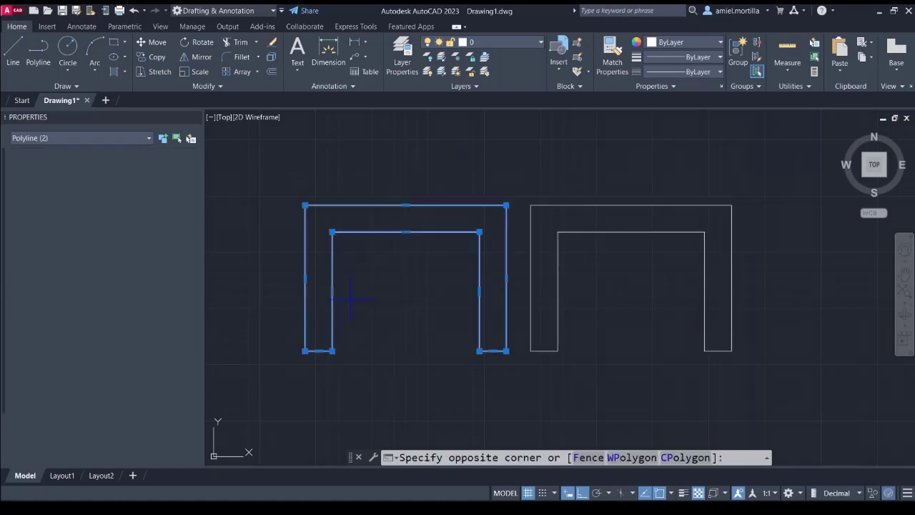
key("Escape")
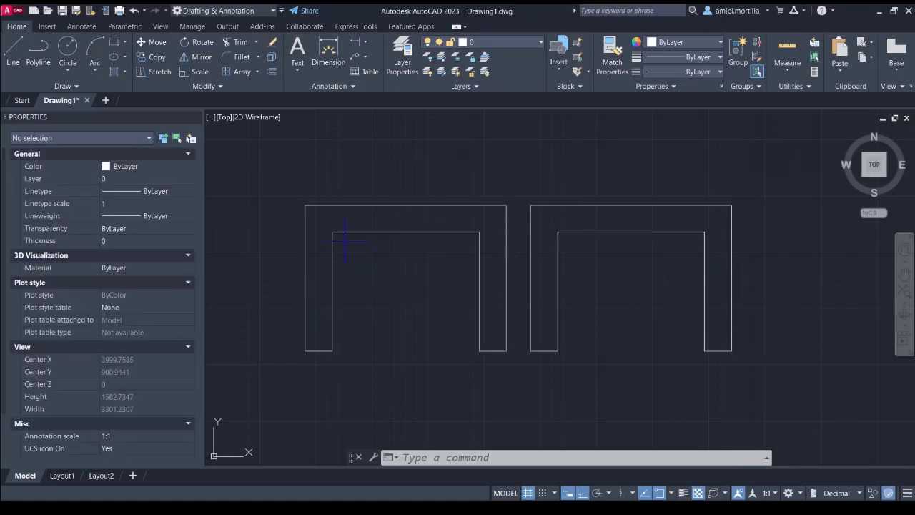
Check the closed property of the joined frame polyline and put the Properties palette away
left_click(346, 233)
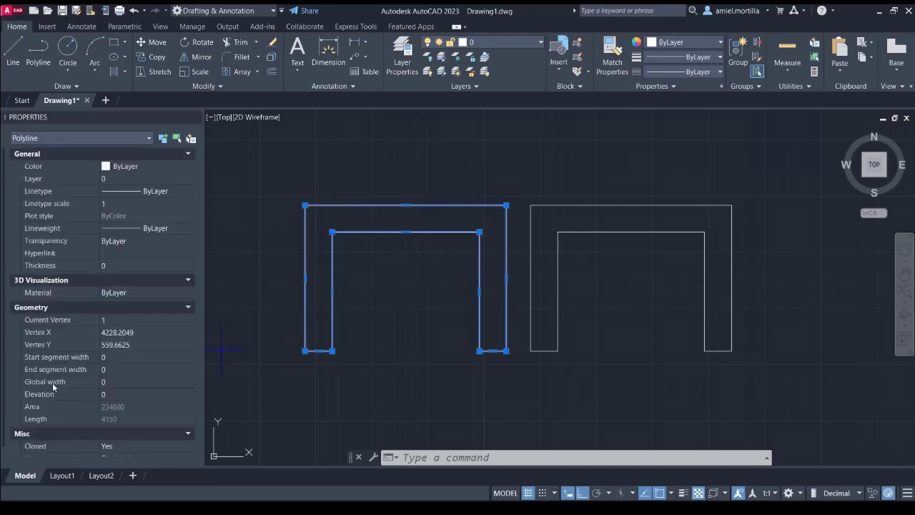
scroll(67, 397, "down", 1)
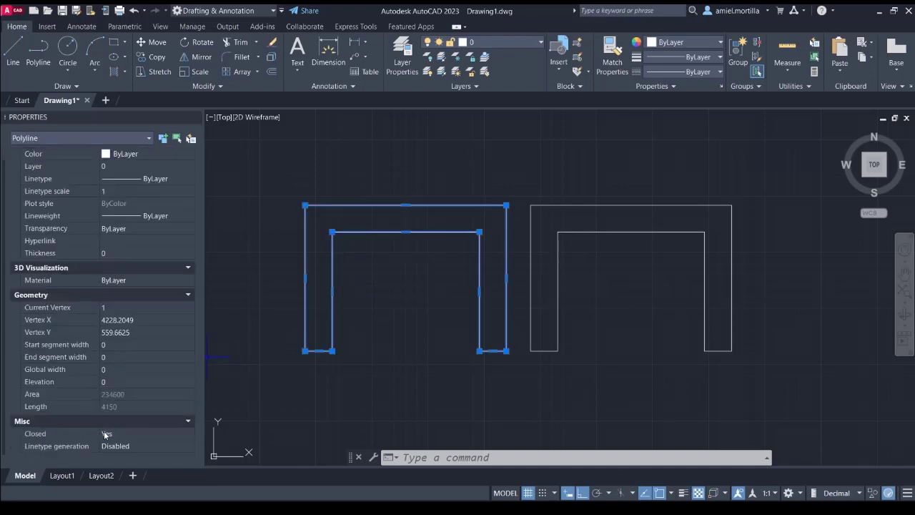
key("Escape")
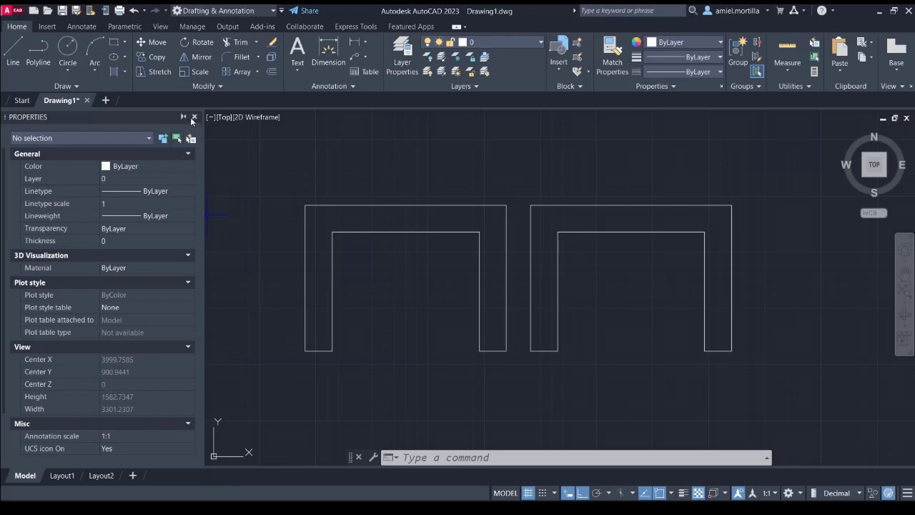
left_click(183, 117)
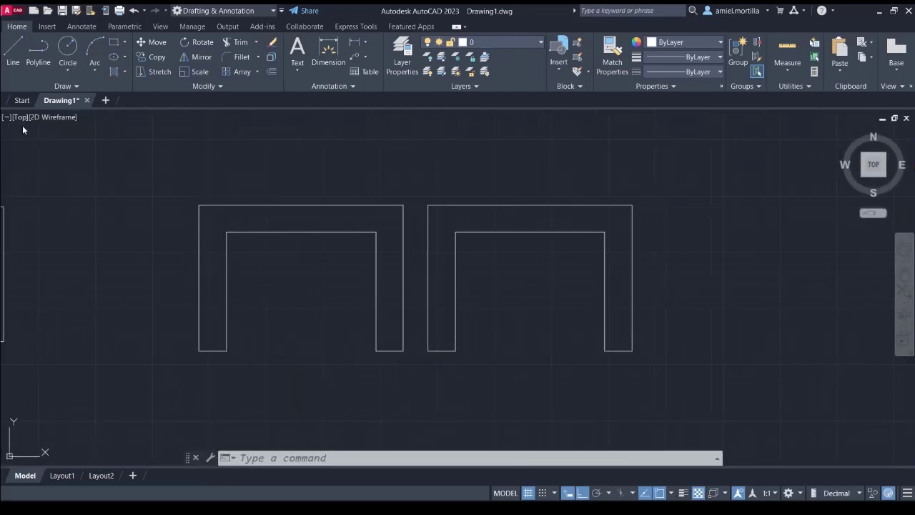
key("ctrl+1")
left_click(183, 117)
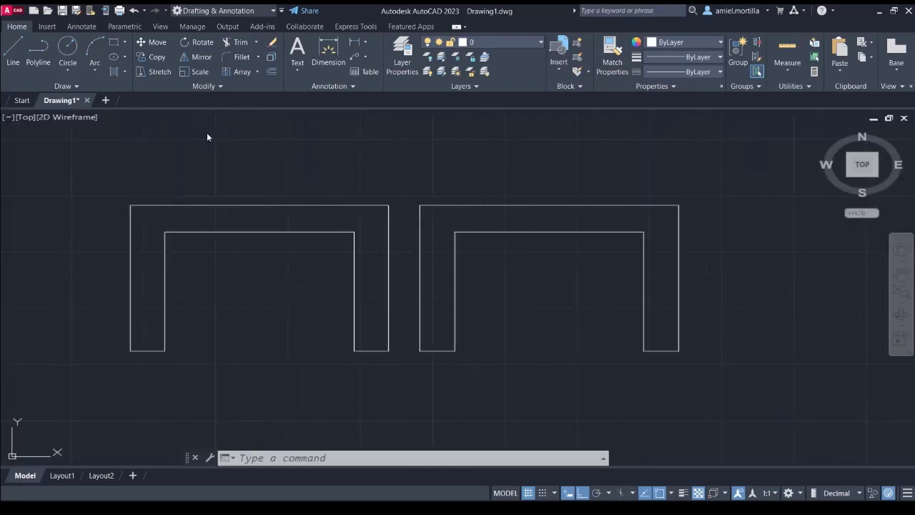
Delete the boundary copy of the frame on the right, keeping the joined original
scroll(208, 207, "down", 3)
mouse_move(207, 207)
middle_mouse_down()
mouse_move(300, 190)
mouse_move(388, 226)
middle_mouse_up()
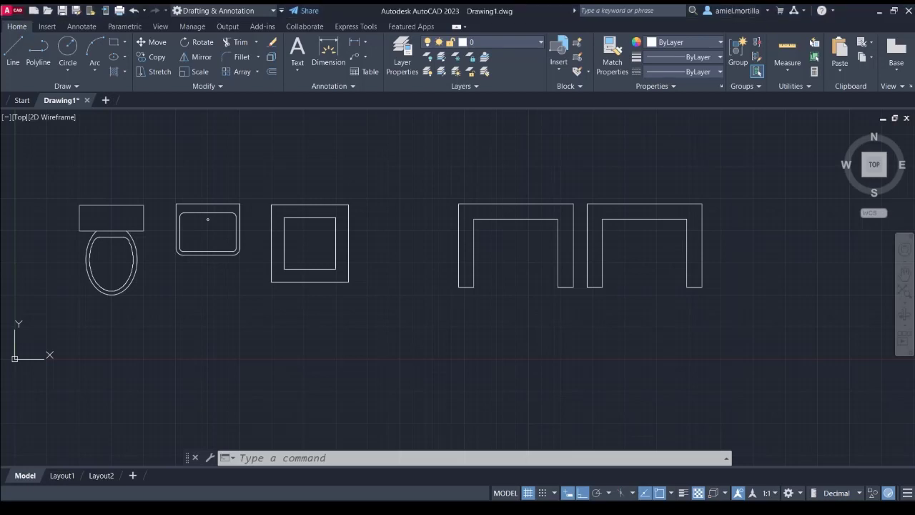
scroll(480, 311, "up", 1)
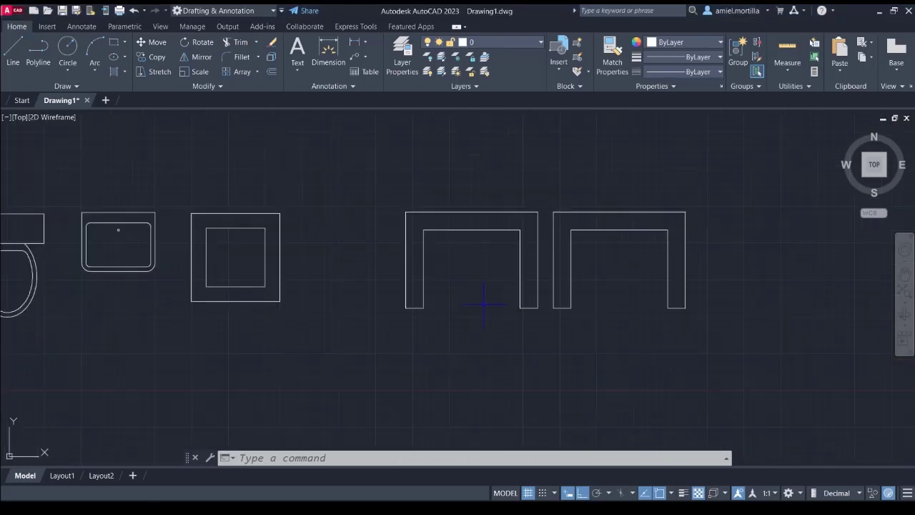
middle_click_drag(502, 210, 462, 218)
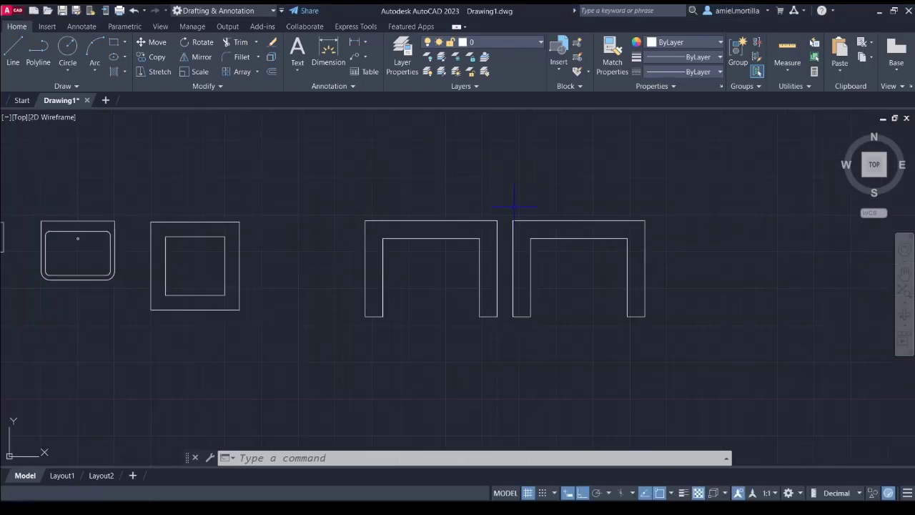
left_click(505, 204)
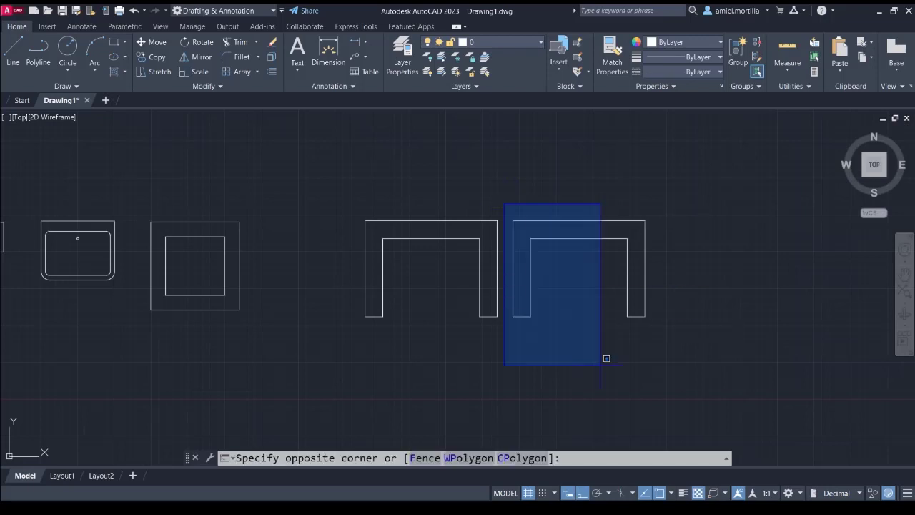
left_click(752, 351)
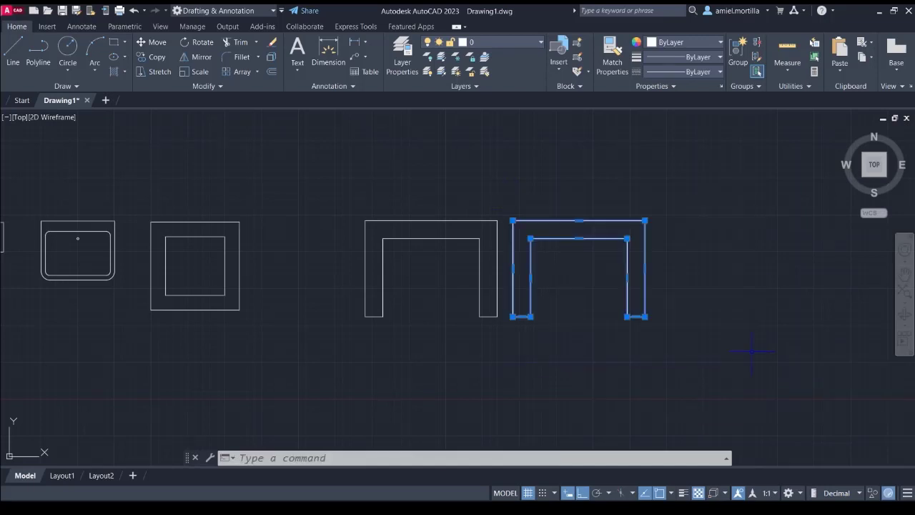
key("Delete")
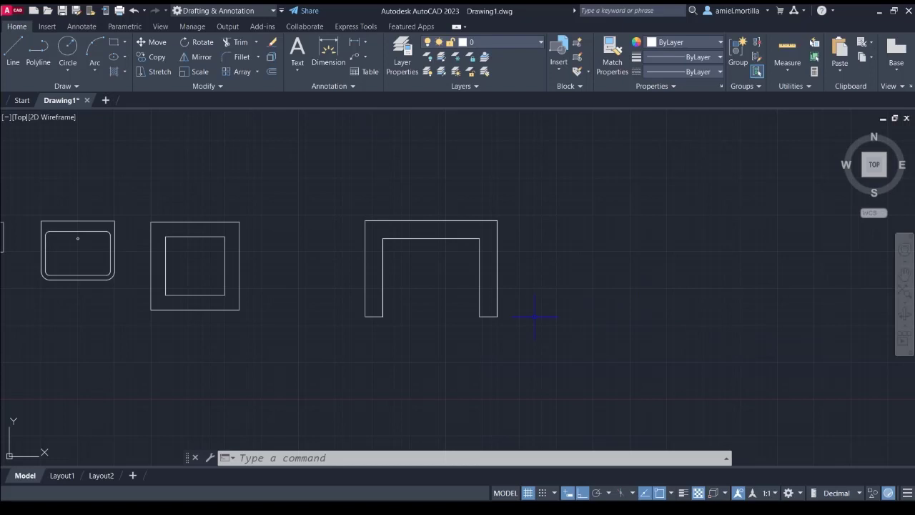
Draw a 655 by 500 seat rectangle starting at the frame's inner upper-left corner, entering the corner offset as 655, -500
left_click(438, 239)
key("Escape")
type("rec")
key("Return")
left_click(383, 239)
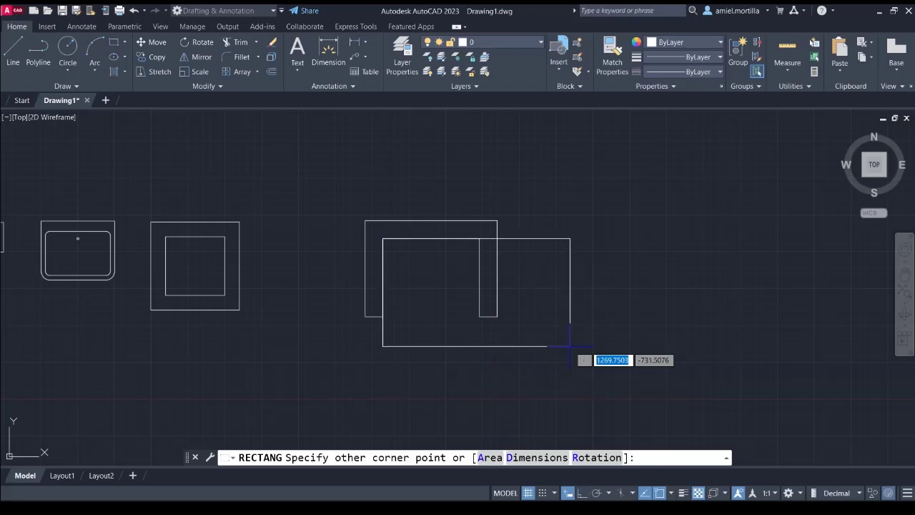
type("655")
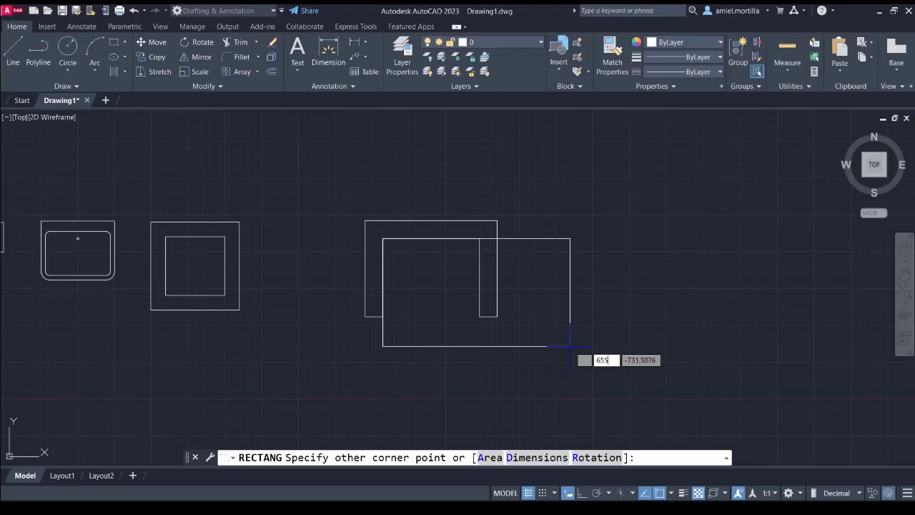
type("-500")
key("BackSpace")
key("BackSpace")
key("BackSpace")
key("BackSpace")
key("Tab")
type("-500")
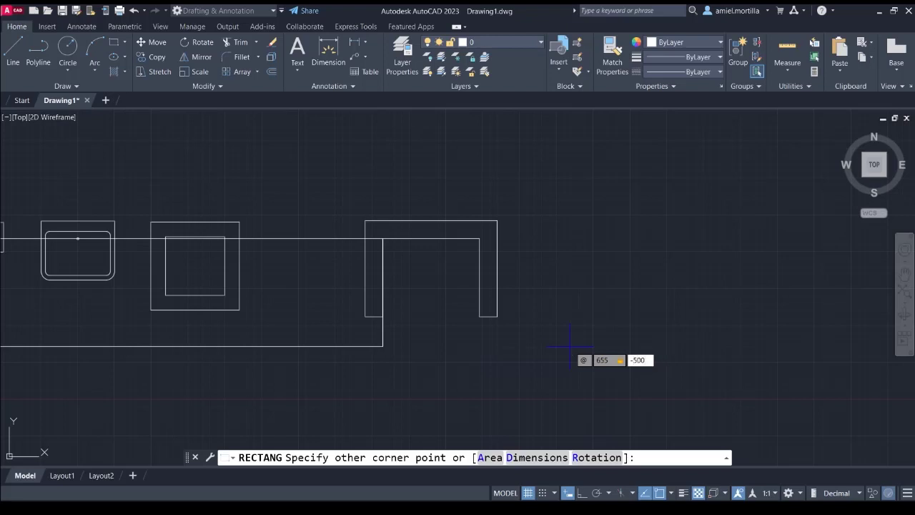
key("Return")
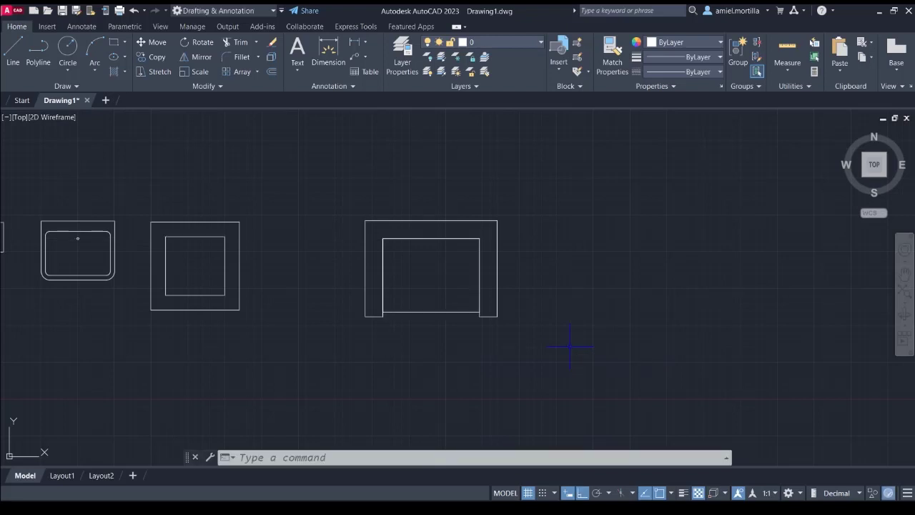
Draw a horizontal line going left from the seat's upper-left corner, extending past the frame
scroll(374, 313, "up", 3)
left_click(457, 317)
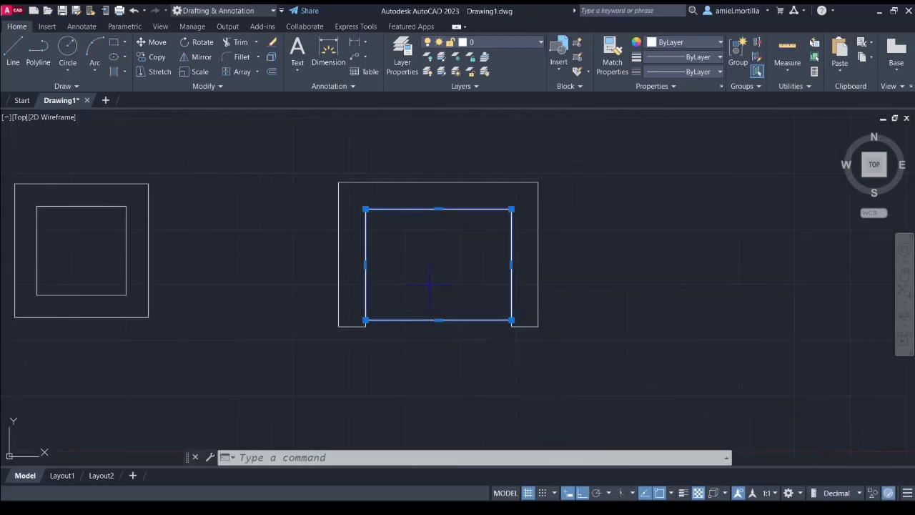
key("Escape")
type("l")
key("Return")
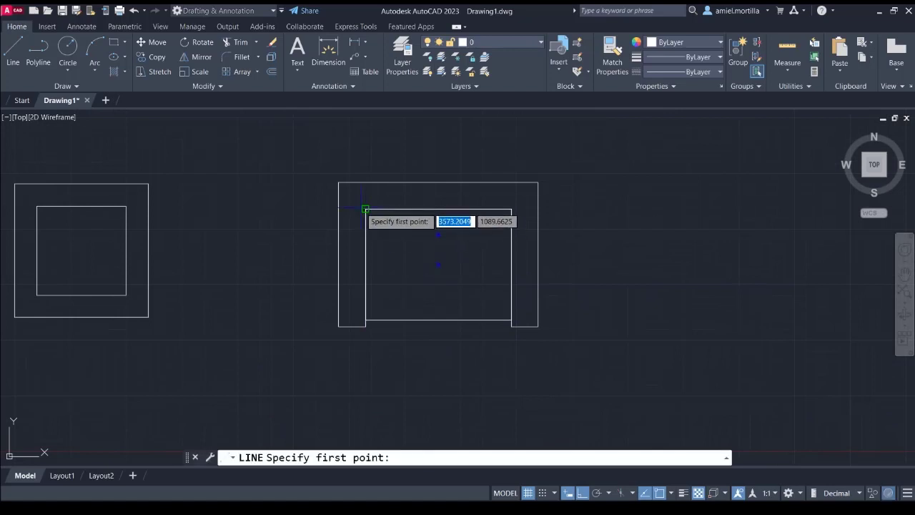
left_click(366, 209)
left_click(184, 183)
key("Return")
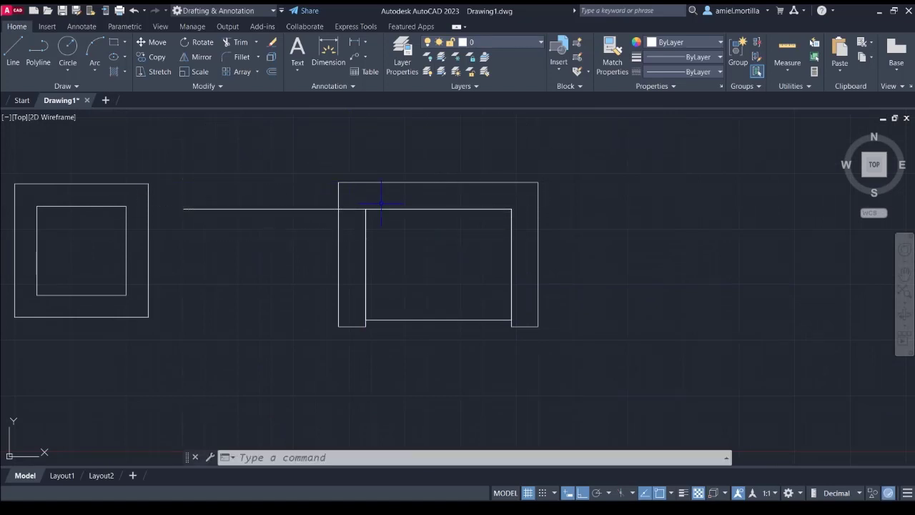
Draw a horizontal line going right and a vertical line about 403 units long going up from the seat's upper-left corner
key("Return")
left_click(365, 210)
left_click(670, 210)
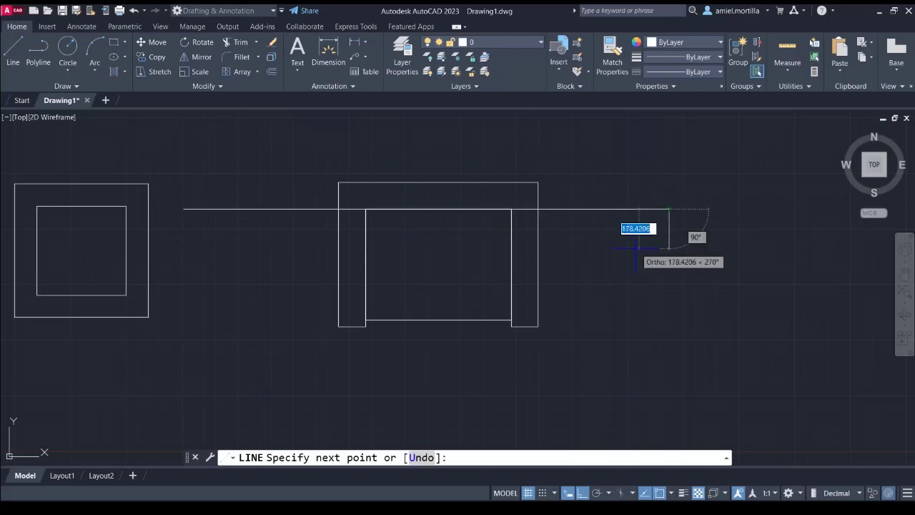
key("Return")
key("Return")
left_click(365, 209)
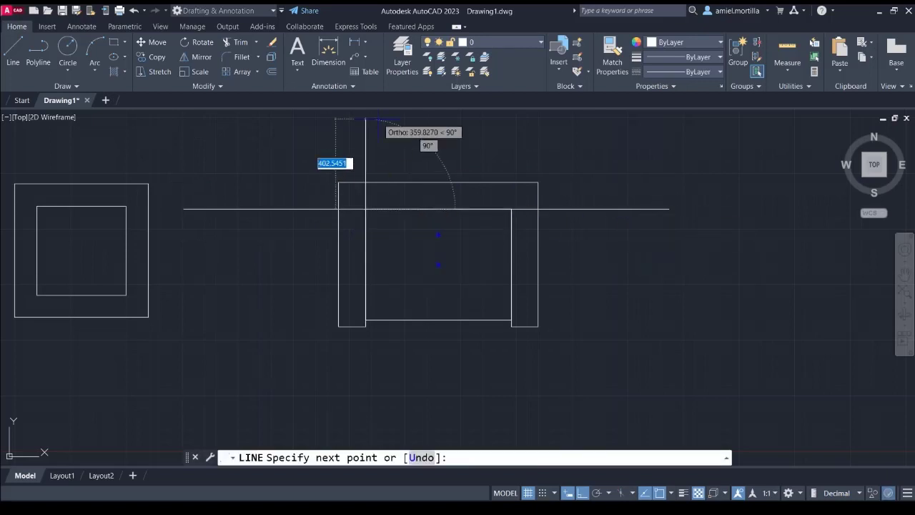
left_click(365, 118)
middle_click_drag(423, 139, 428, 166)
key("Escape")
left_click(434, 336)
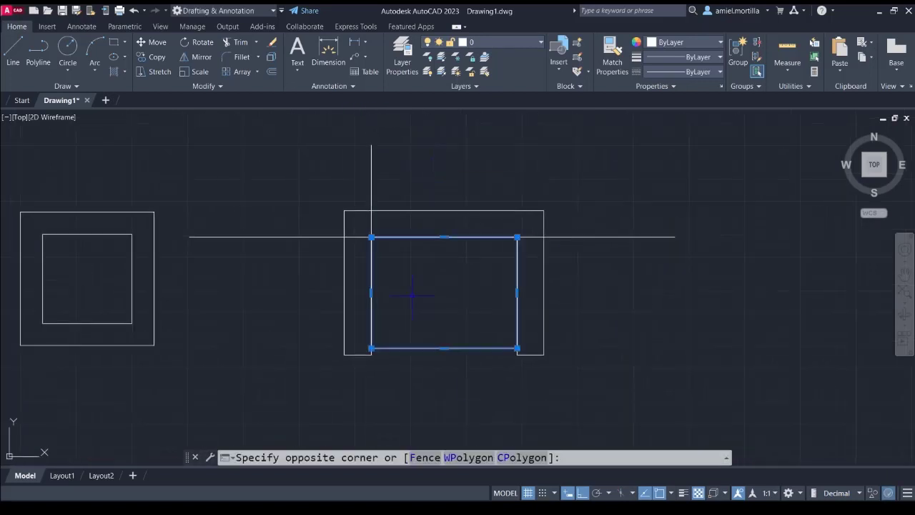
left_click(400, 358)
middle_click_drag(393, 245, 412, 264)
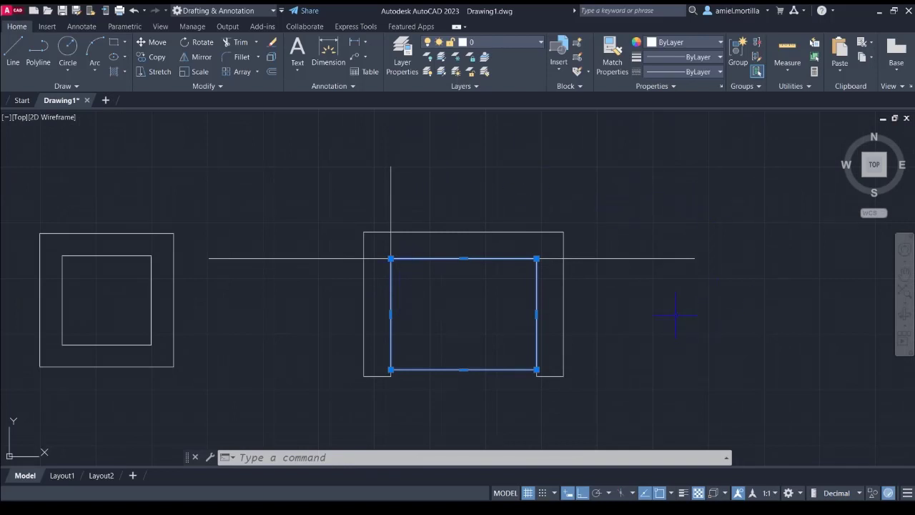
middle_click_drag(702, 424, 628, 287)
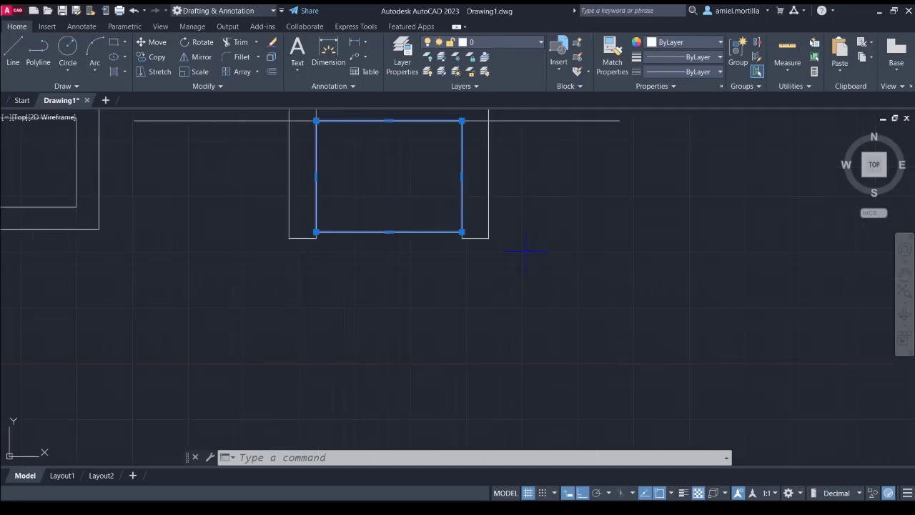
key("Escape")
Delete the two horizontal lines and the vertical line that meet at the seat's upper-left corner
middle_click_drag(607, 247, 710, 383)
left_click(715, 275)
left_click(640, 193)
left_click(436, 186)
left_click(316, 166)
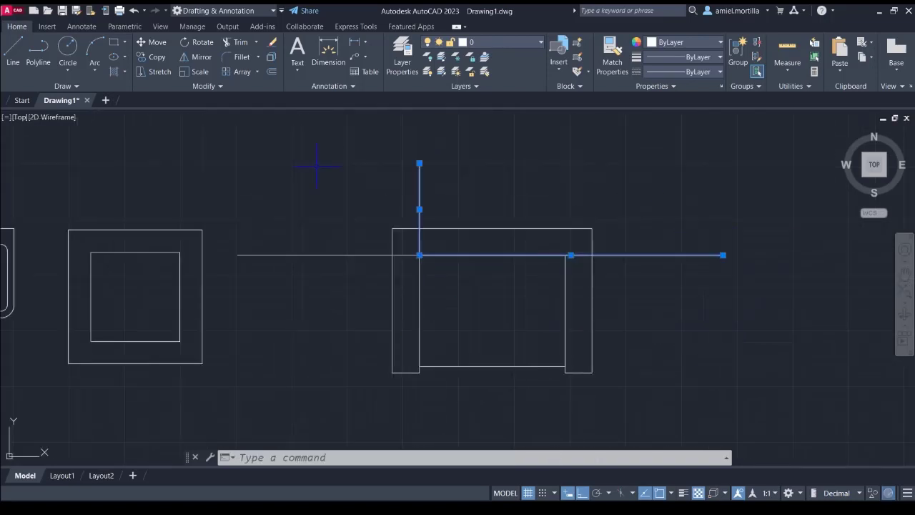
left_click(286, 210)
left_click(238, 298)
key("Delete")
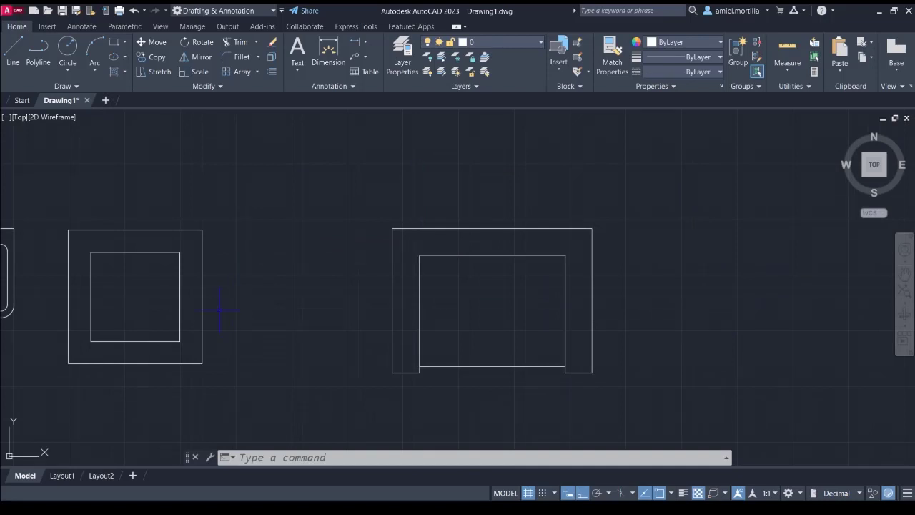
Draw a rectangle 655 long and 500 wide to the right of the armchair frame using the Dimensions option
type("rec")
key("Return")
left_click(644, 194)
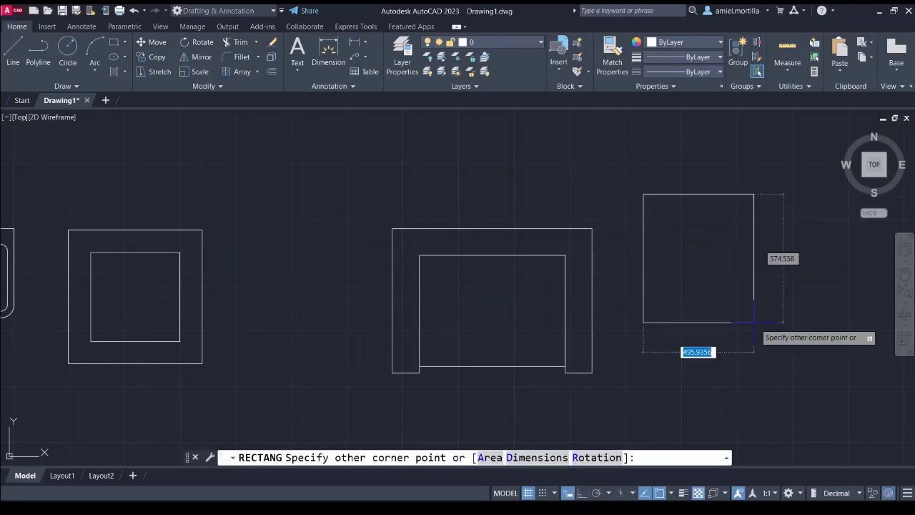
type("d")
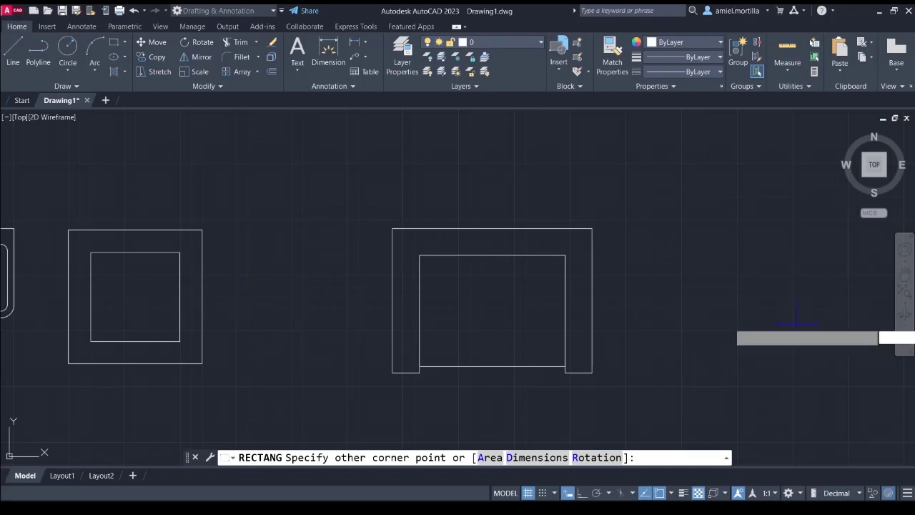
key("Return")
type("6")
type("00")
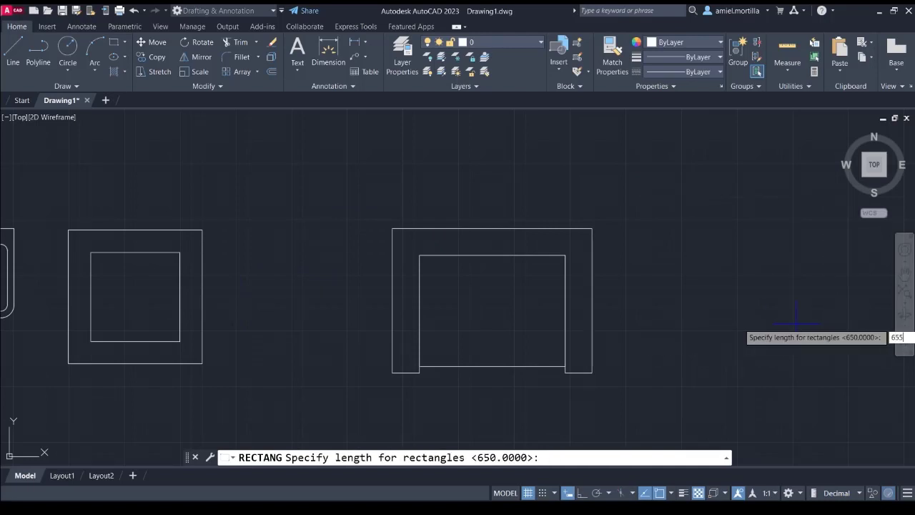
key("Return")
type("500")
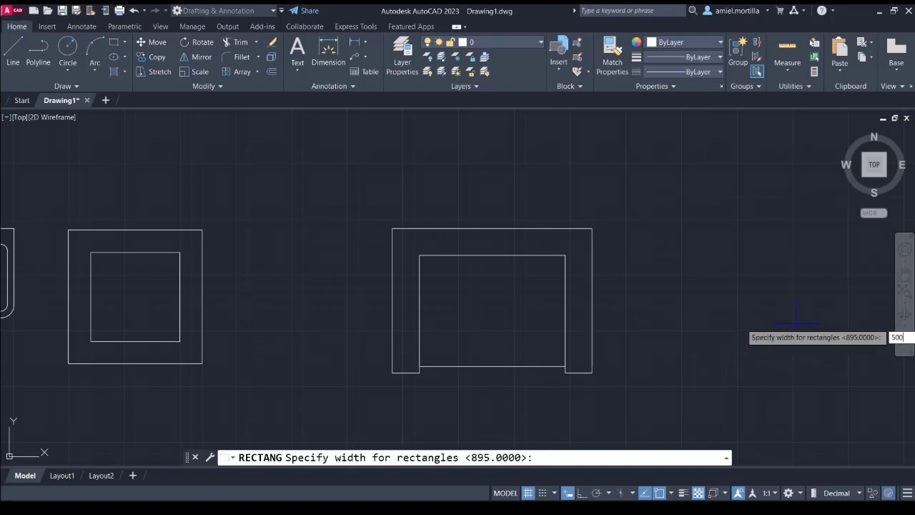
key("Return")
left_click(795, 325)
Delete the seat rectangle inside the armchair frame
left_click(514, 374)
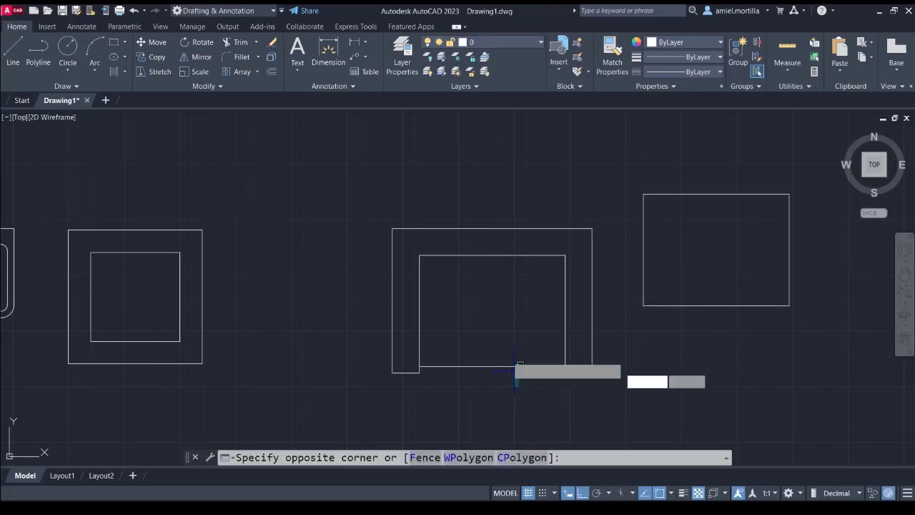
left_click(503, 351)
key("Delete")
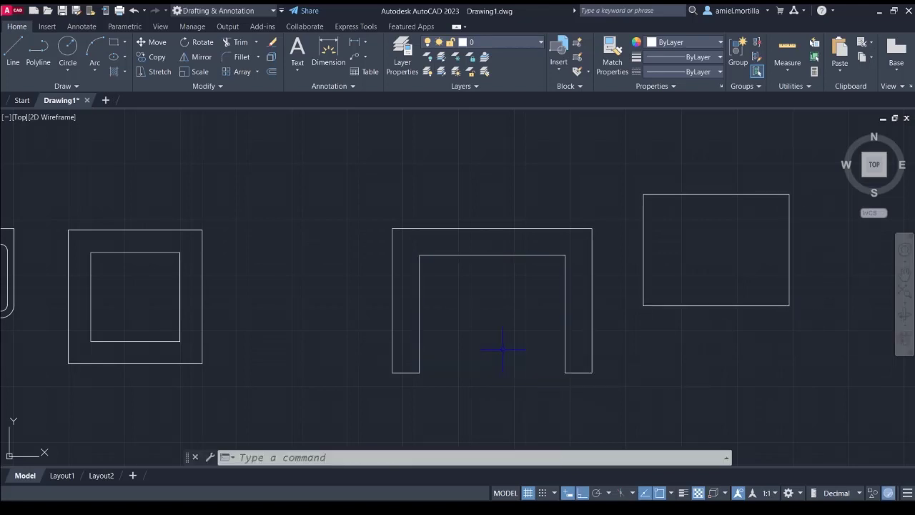
Move the separate rectangle into the frame, placing its upper-left corner on the frame's inner upper-left corner
left_click(709, 255)
left_click(664, 337)
type("m")
key("Return")
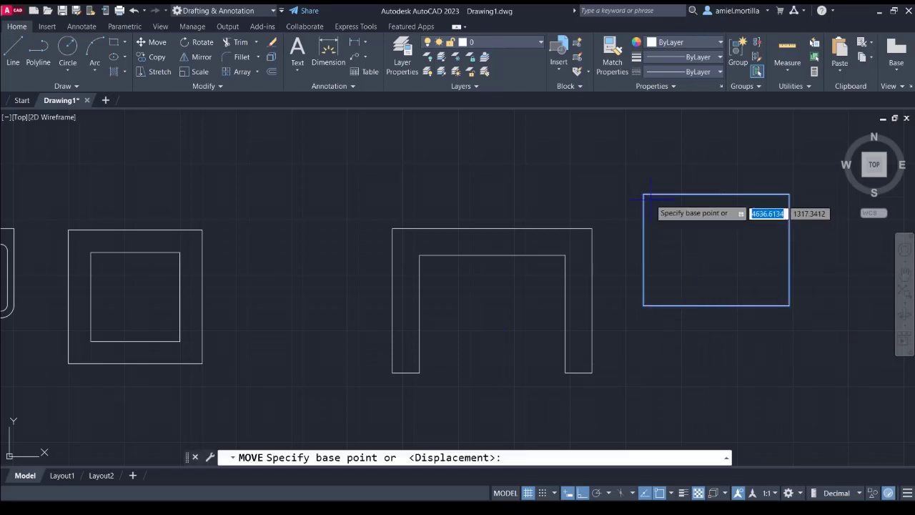
left_click(644, 194)
left_click(419, 255)
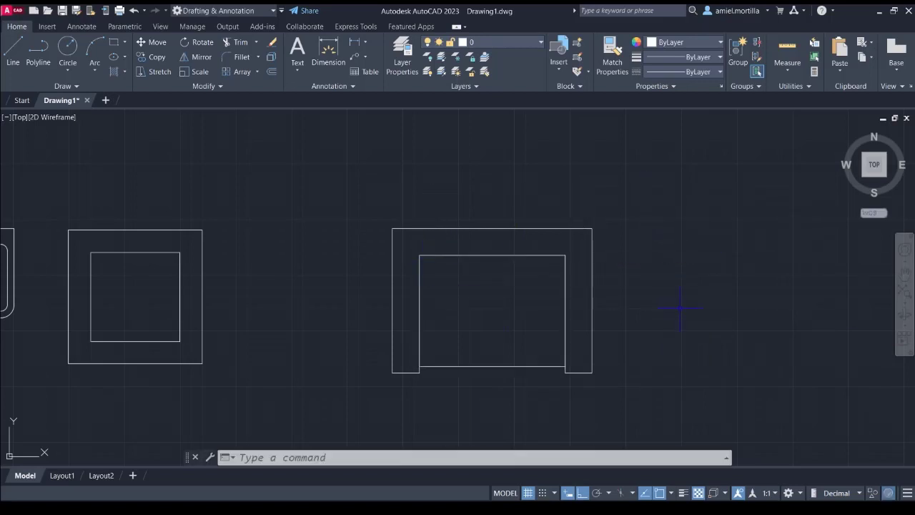
Move the whole armchair, frame and seat, horizontally to the left so it sits closer to the concentric squares
middle_click_drag(450, 304, 455, 238)
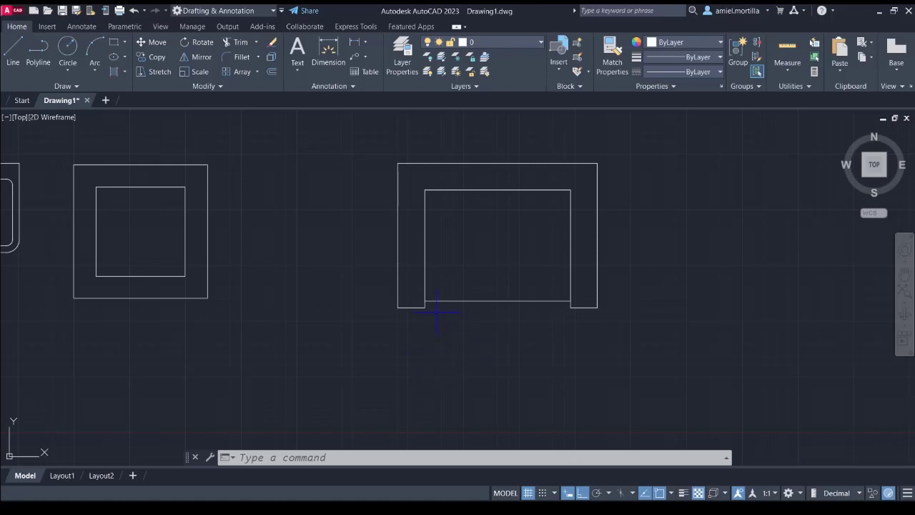
middle_click_drag(484, 289, 537, 292)
scroll(507, 276, "down", 1)
left_click(462, 195)
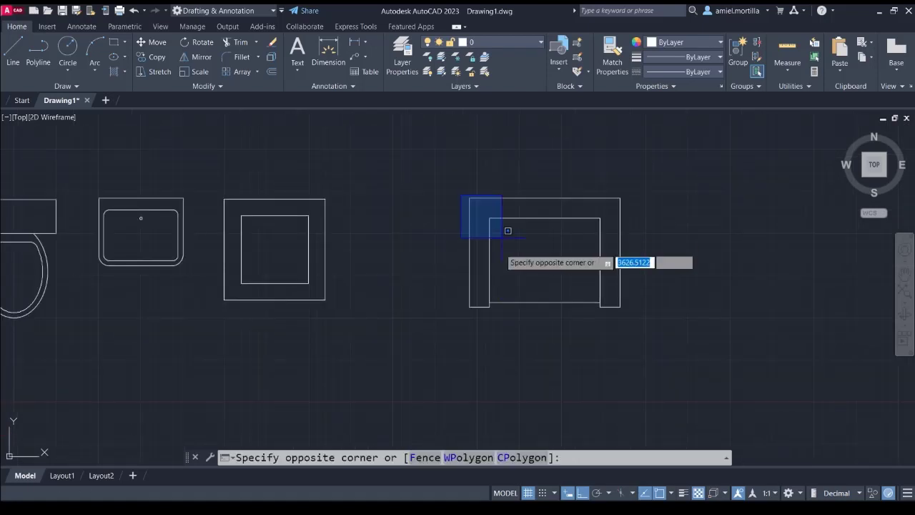
left_click(632, 320)
type("m")
key("Return")
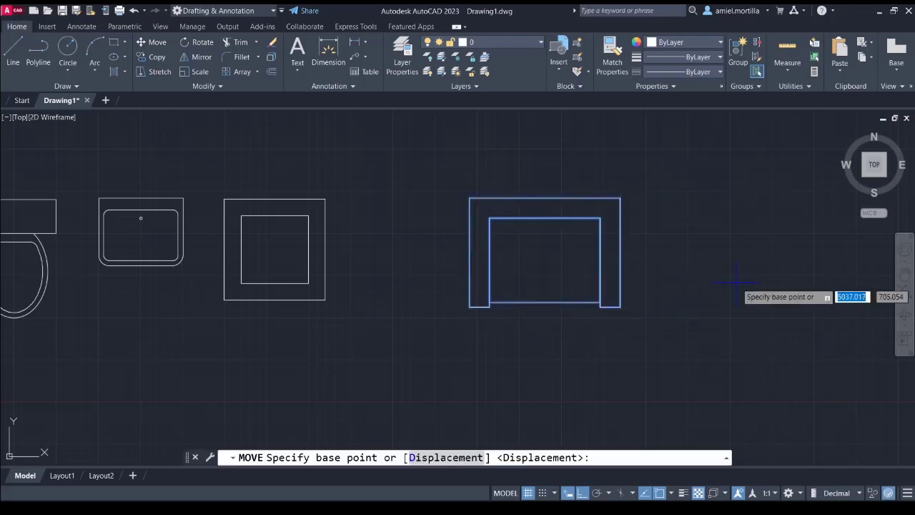
left_click(738, 284)
left_click(638, 281)
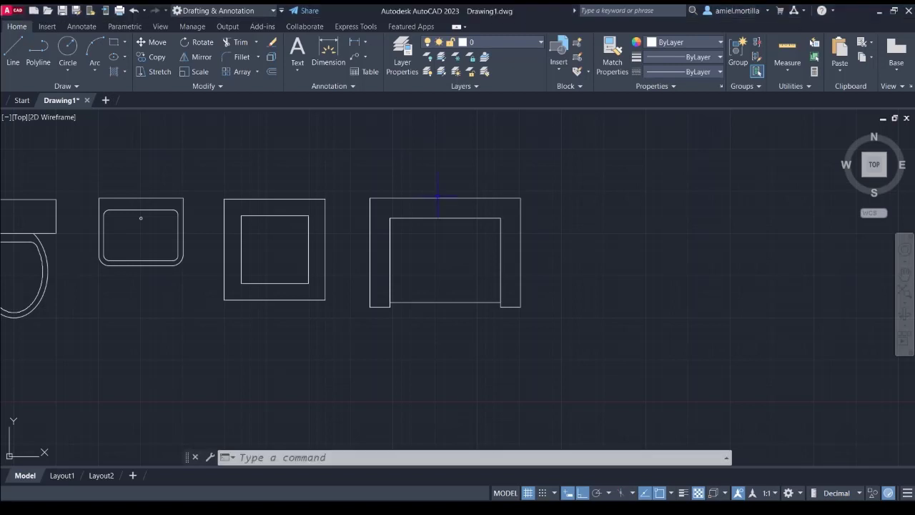
Draw a rectangle 50 wide and 100 high in the empty space to the right of the armchair
scroll(543, 235, "down", 1)
mouse_move(505, 231)
middle_mouse_down()
mouse_move(552, 243)
mouse_move(477, 258)
middle_mouse_up()
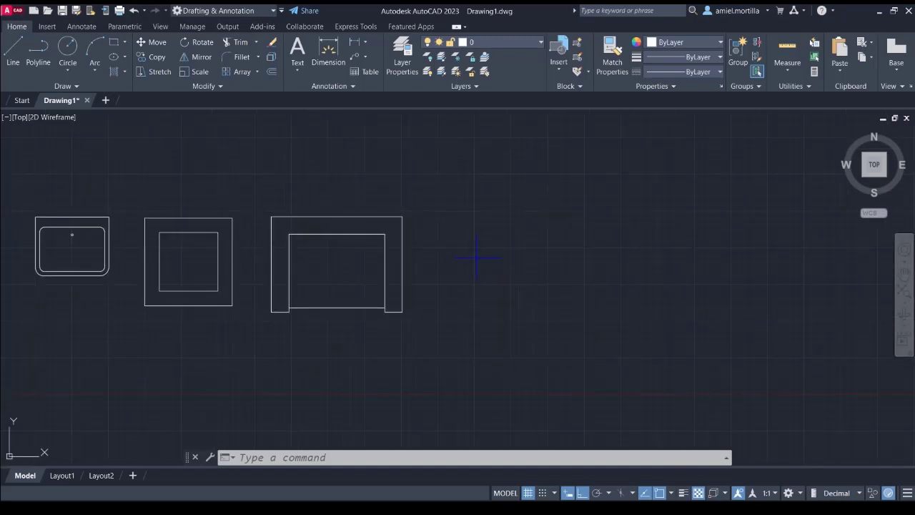
middle_click_drag(475, 269, 427, 275)
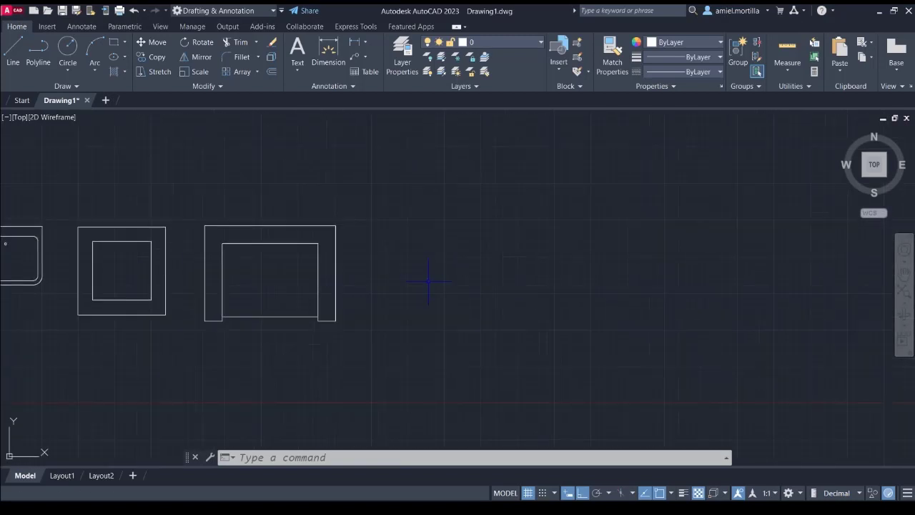
type("rec")
key("Return")
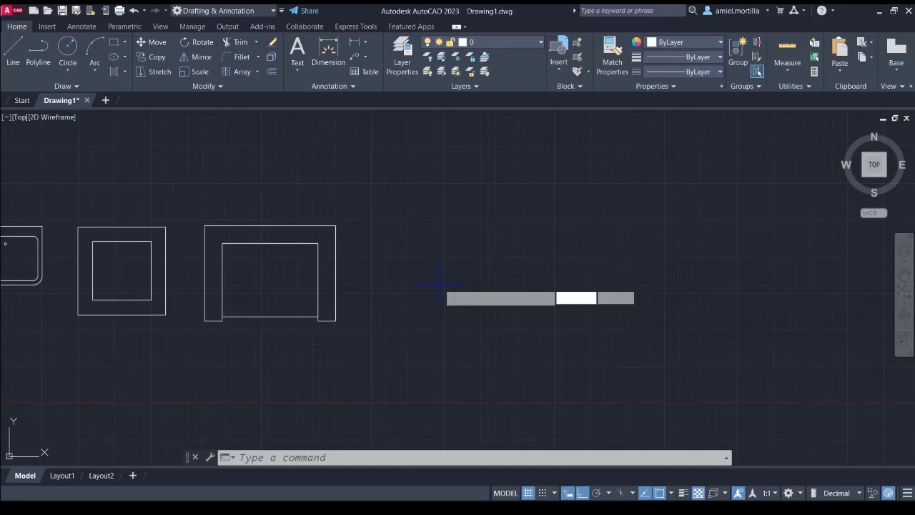
left_click(395, 316)
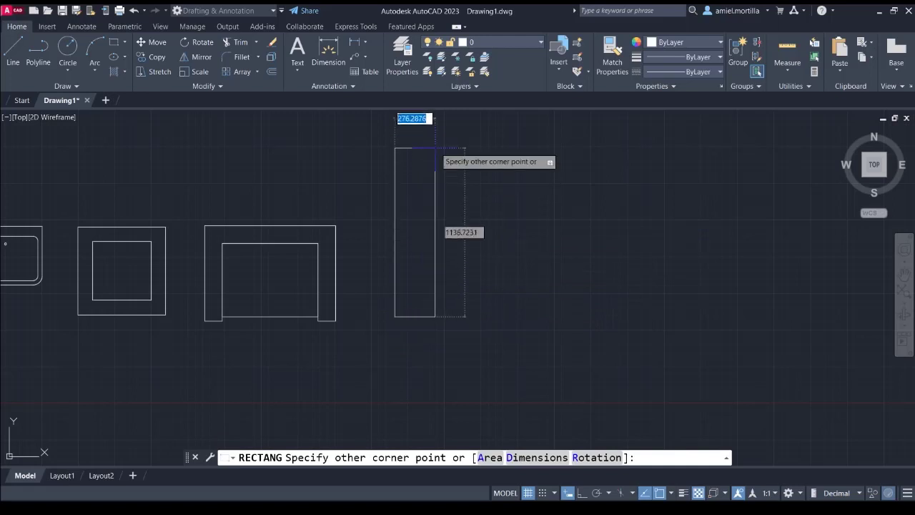
middle_click_drag(439, 147, 452, 177)
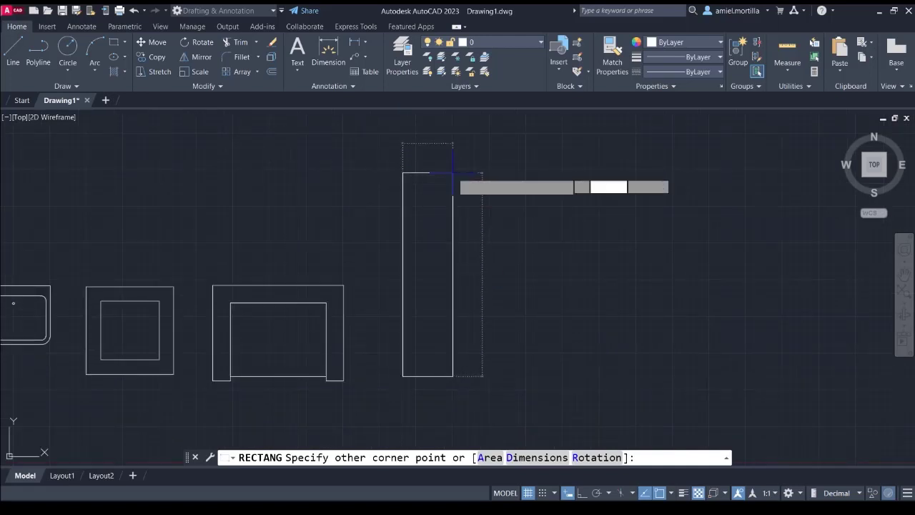
type("50")
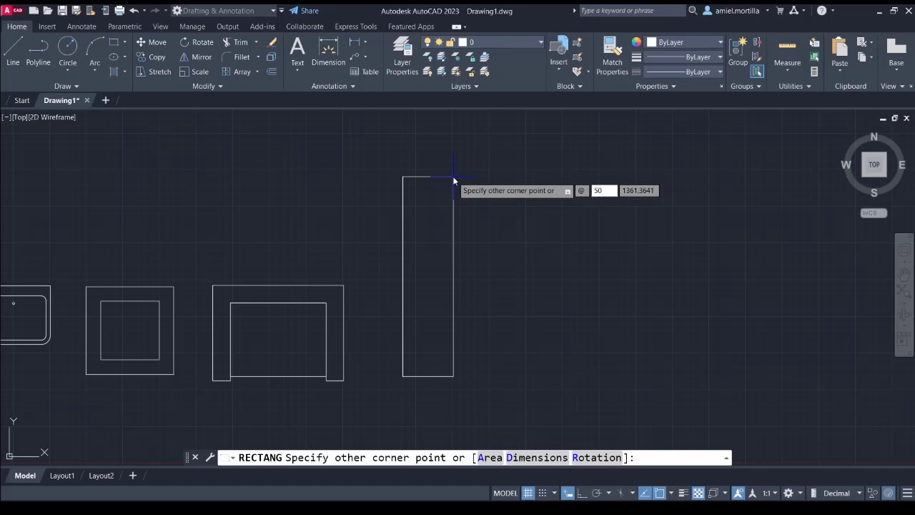
key("Tab")
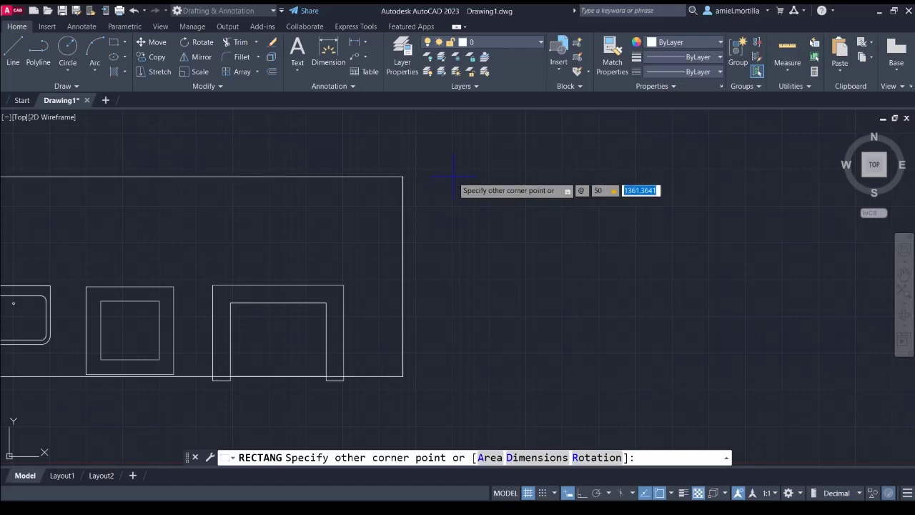
type("100")
key("Return")
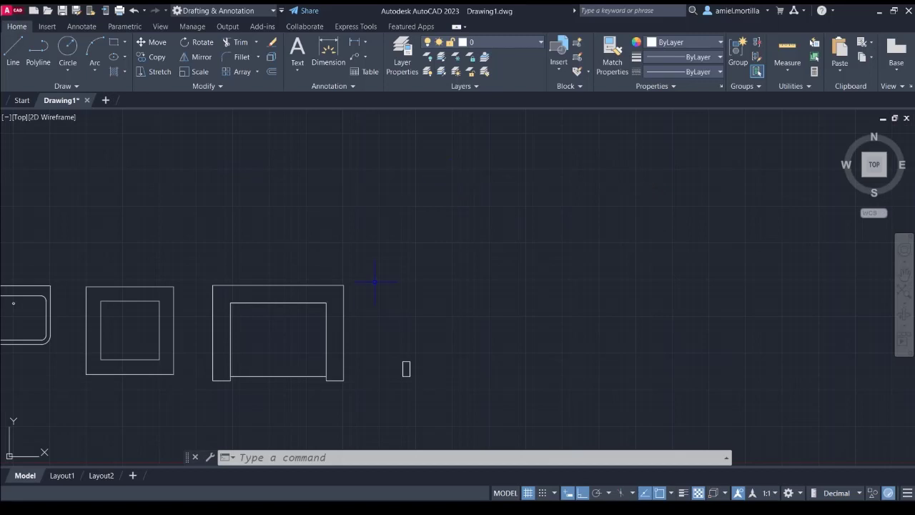
Stretch the top edge of the 50 by 100 rectangle straight up to make the rectangle 1000 high
scroll(415, 361, "up", 3)
left_click(388, 361)
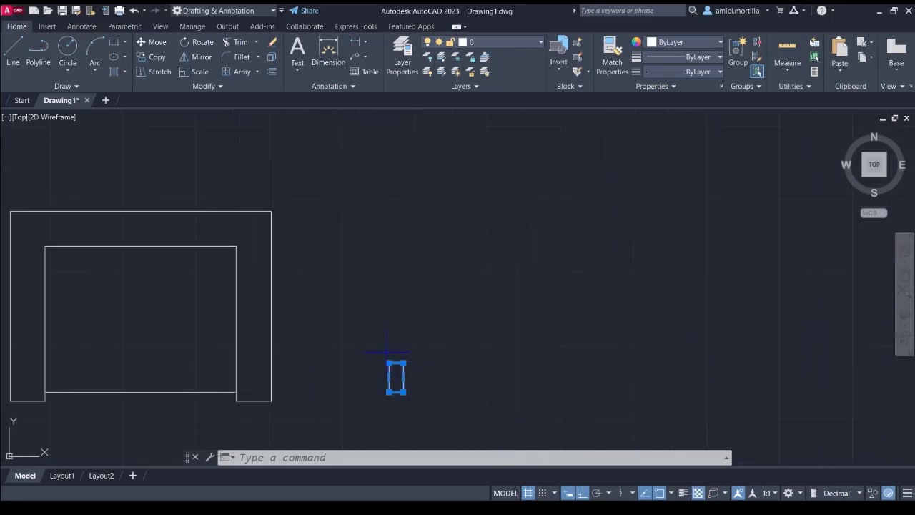
left_click(396, 363)
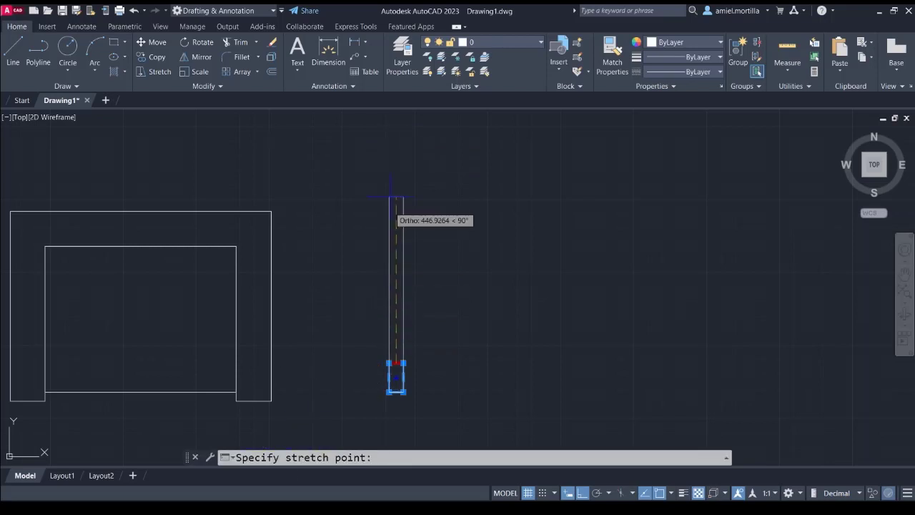
mouse_move(415, 129)
middle_mouse_down()
mouse_move(478, 157)
mouse_move(455, 172)
middle_mouse_up()
scroll(465, 152, "down", 1)
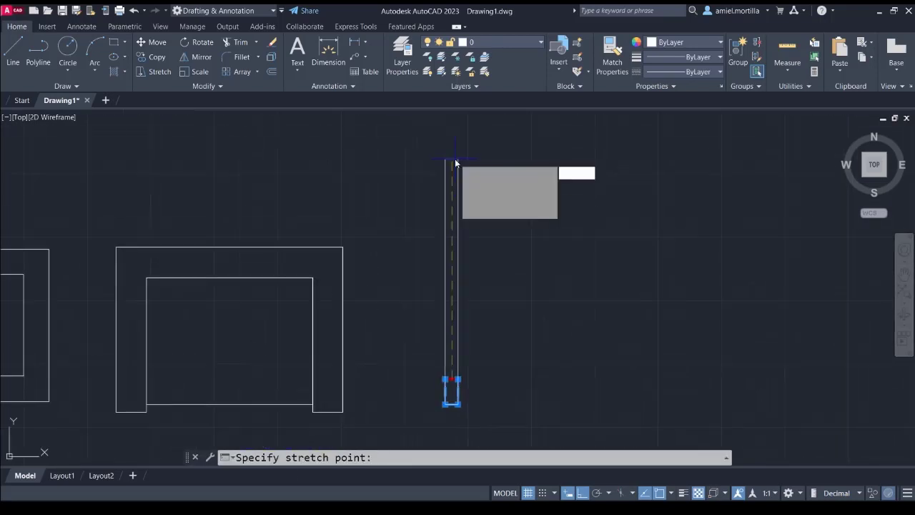
key("Return")
key("Escape")
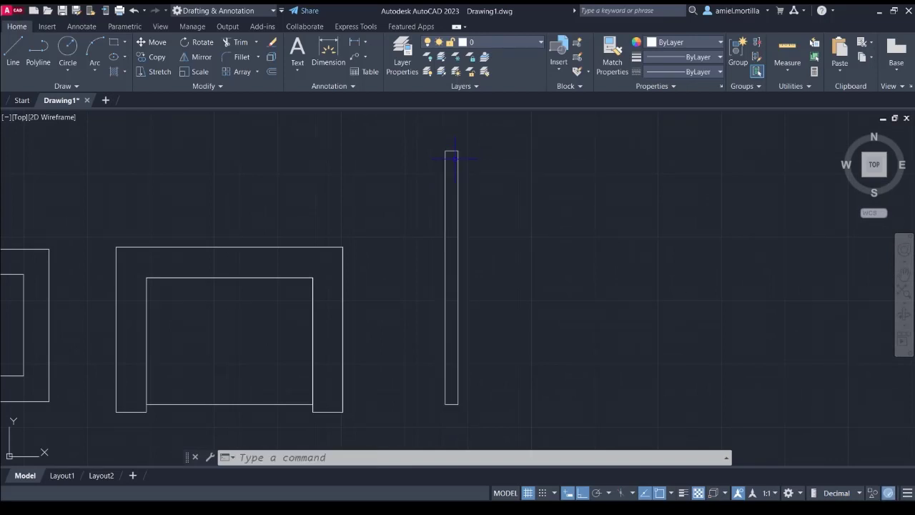
Add a vertical linear dimension along the left side of the tall narrow rectangle
type("dli")
key("Return")
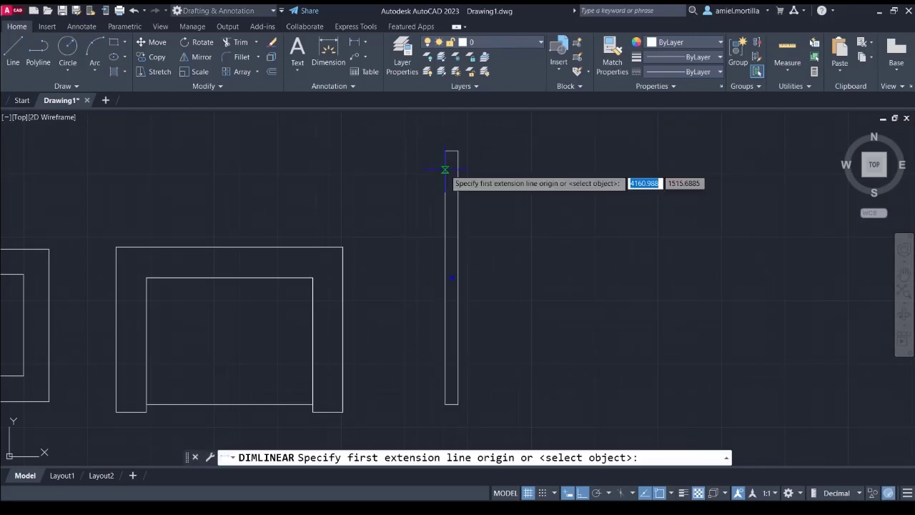
left_click(445, 404)
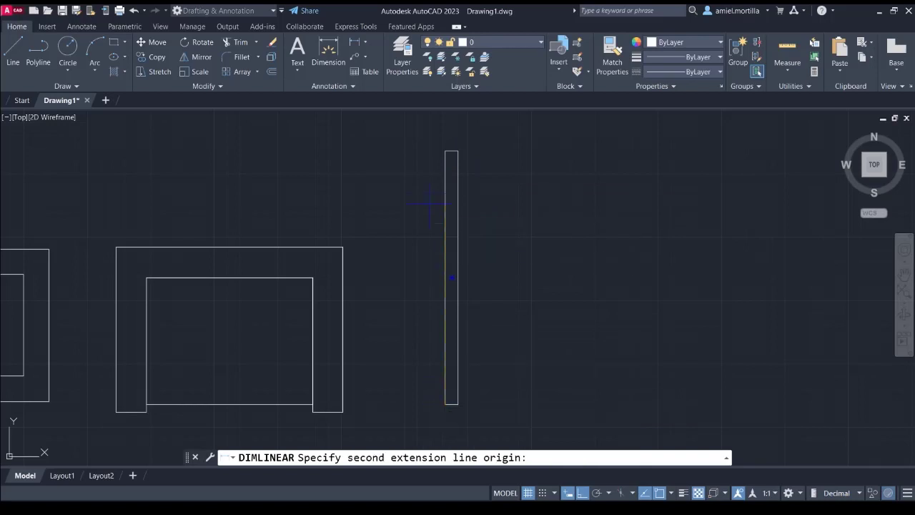
left_click(445, 151)
left_click(411, 150)
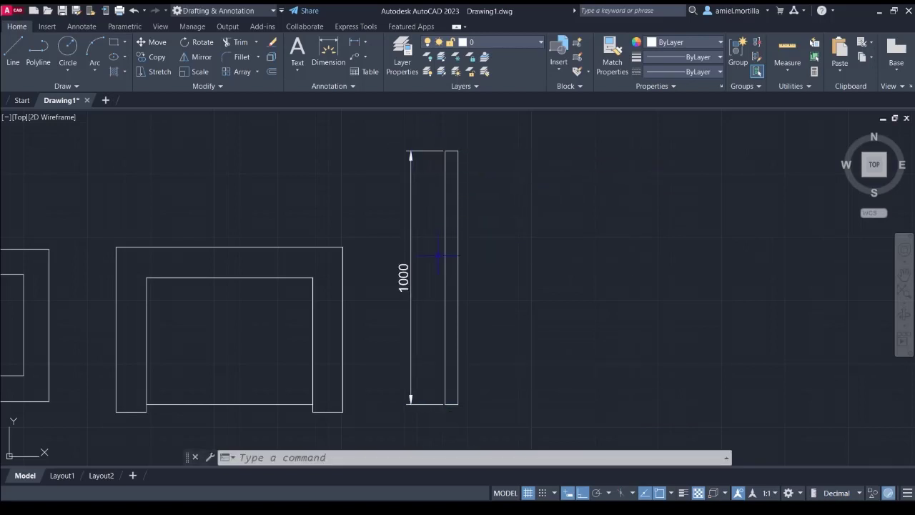
Stretch the narrow rectangle's top edge down to its centre point, halving its height to 500
scroll(502, 241, "down", 2)
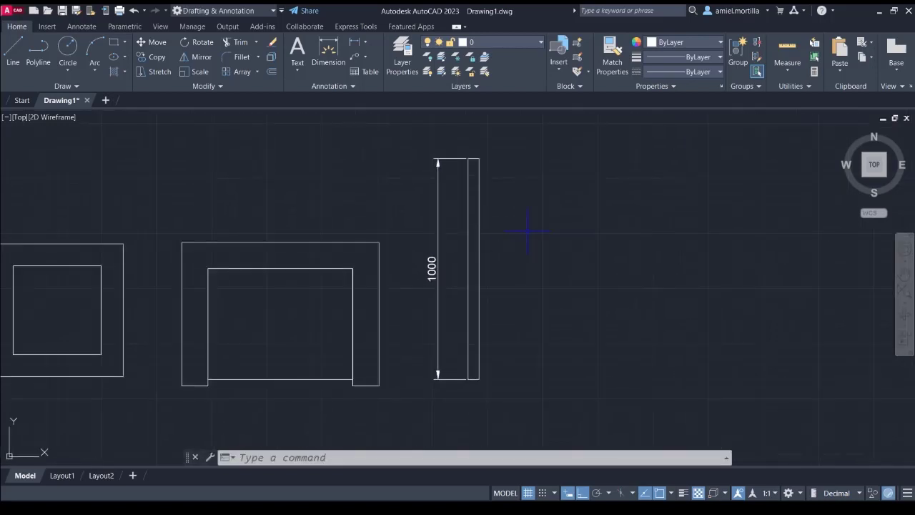
left_click(479, 204)
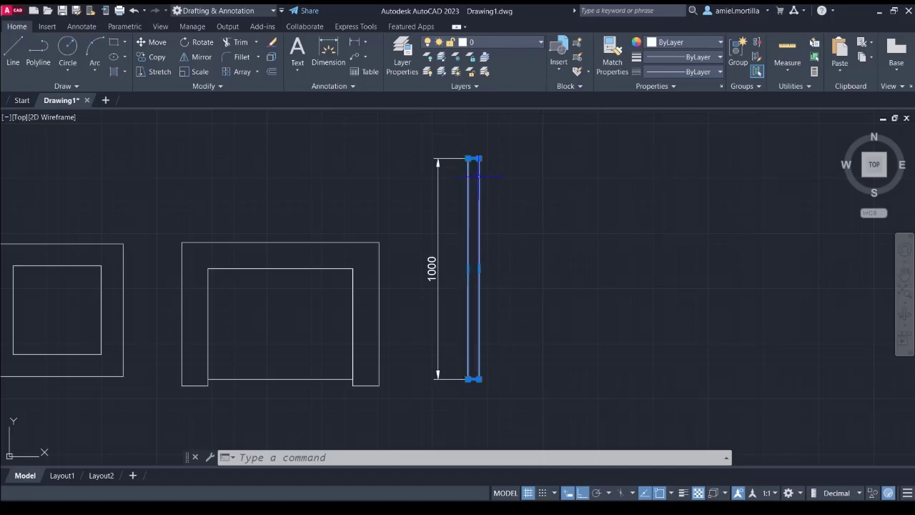
left_click(473, 157)
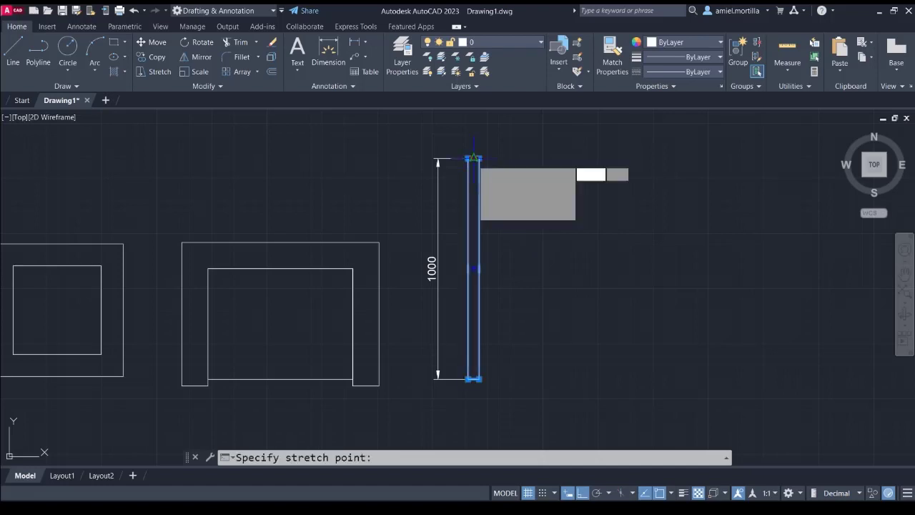
left_click(473, 268)
scroll(483, 300, "up", 2)
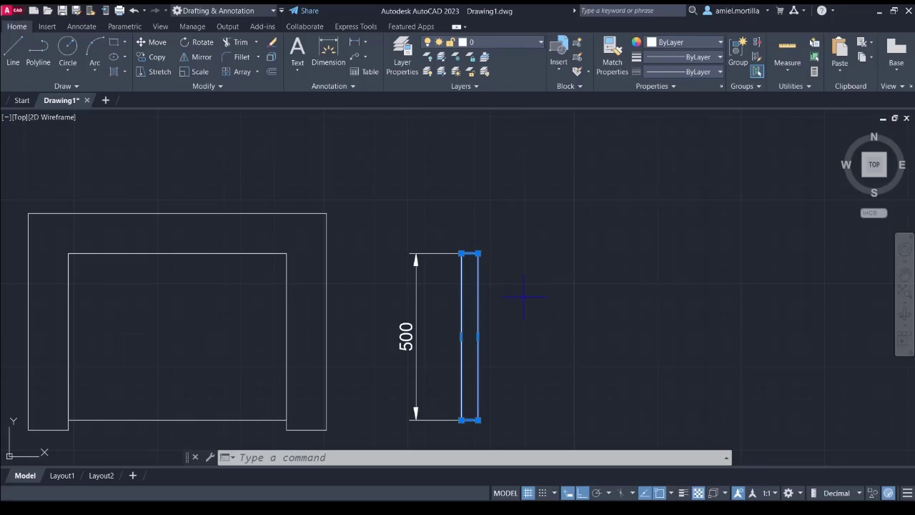
Stretch the narrow rectangle's top edge straight up by 500 and clear the selection
middle_click_drag(500, 248, 564, 278)
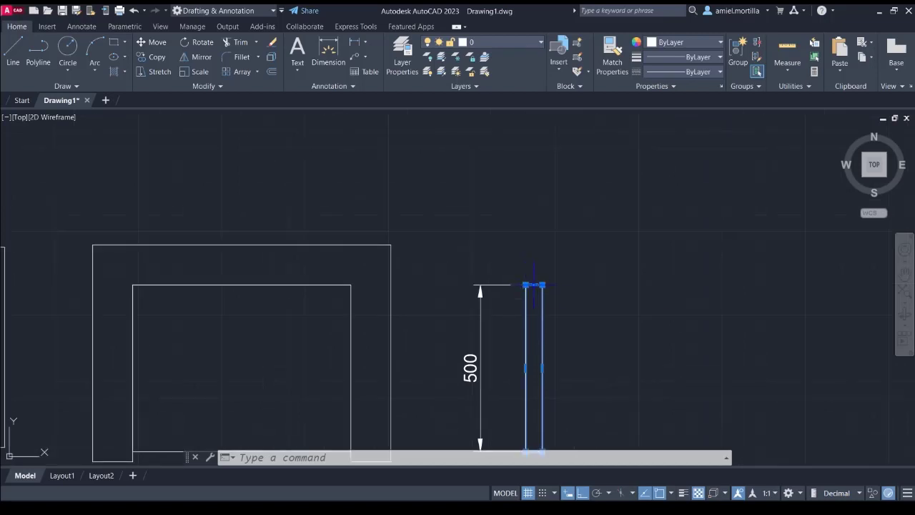
left_click(534, 285)
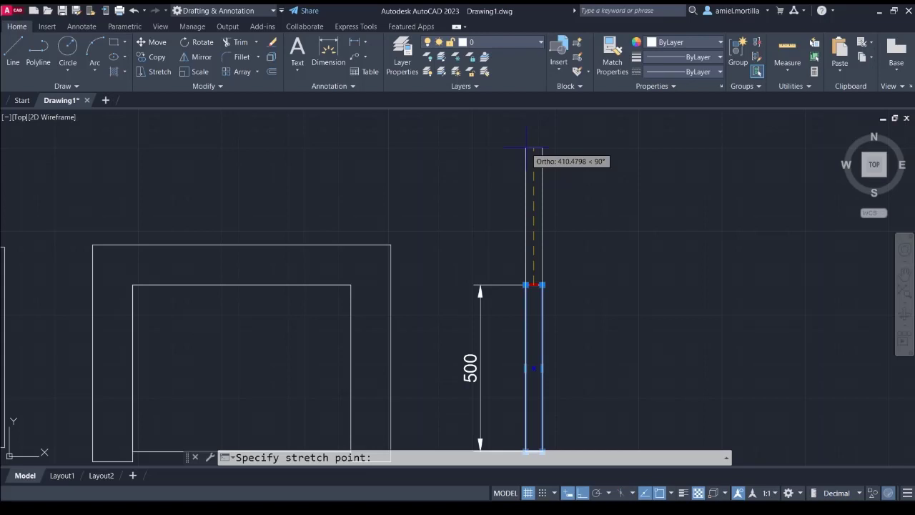
type("500")
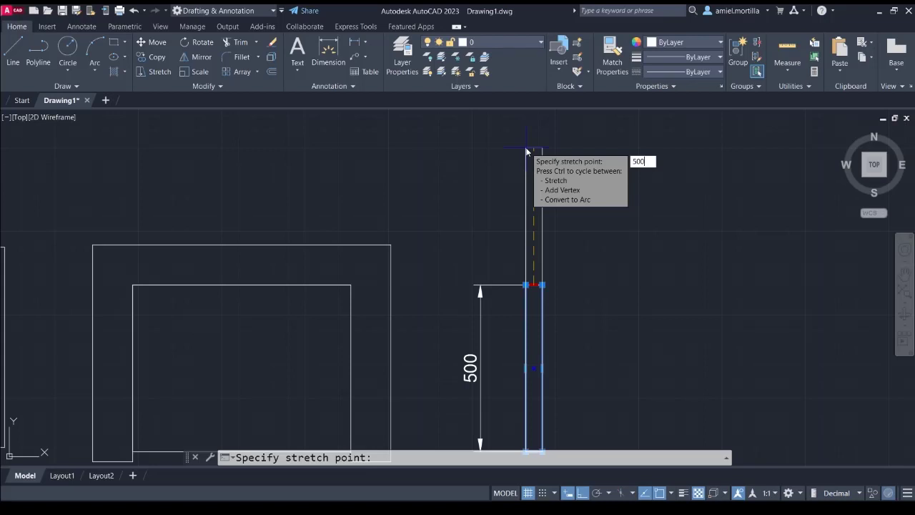
key("Return")
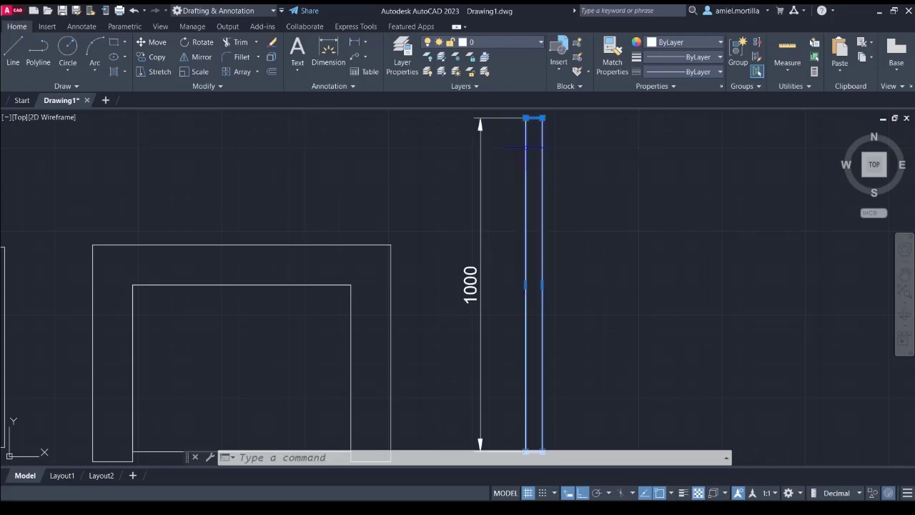
scroll(611, 189, "down", 1)
middle_click_drag(614, 195, 588, 209)
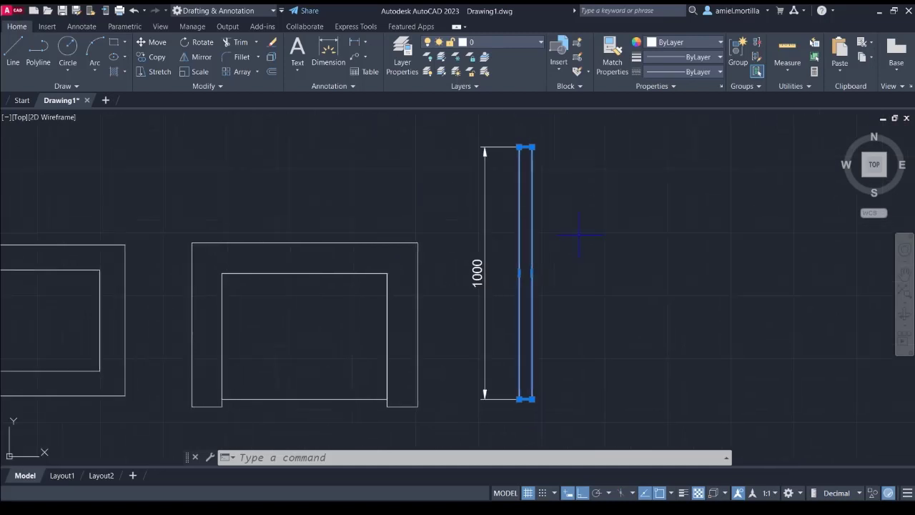
key("Escape")
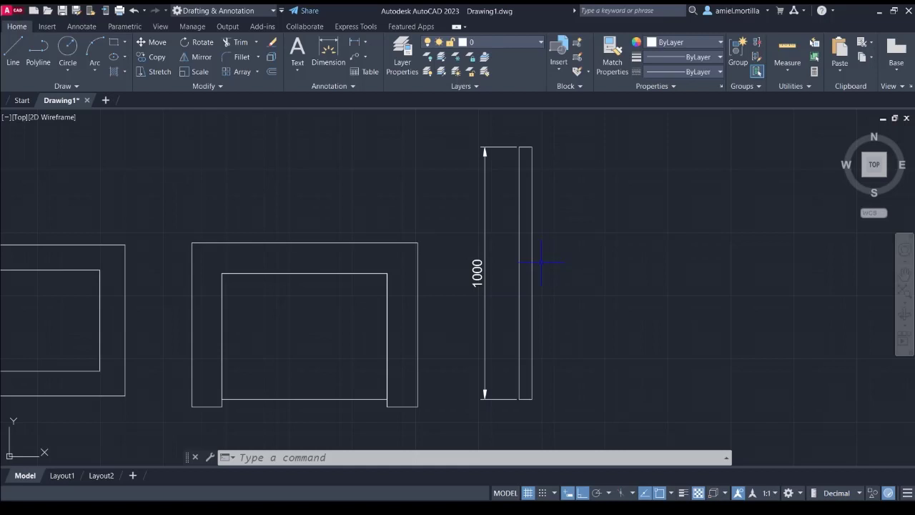
scroll(463, 250, "down", 2)
middle_click_drag(155, 257, 412, 267)
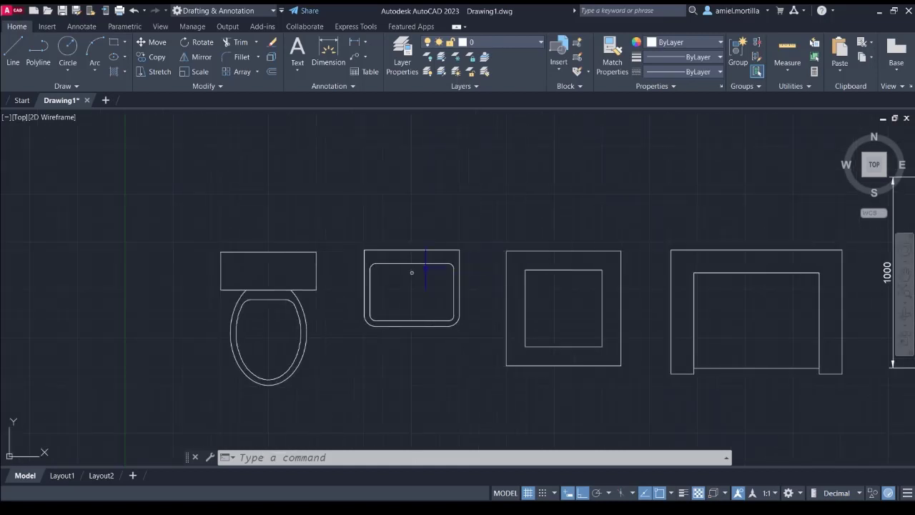
scroll(413, 270, "up", 3)
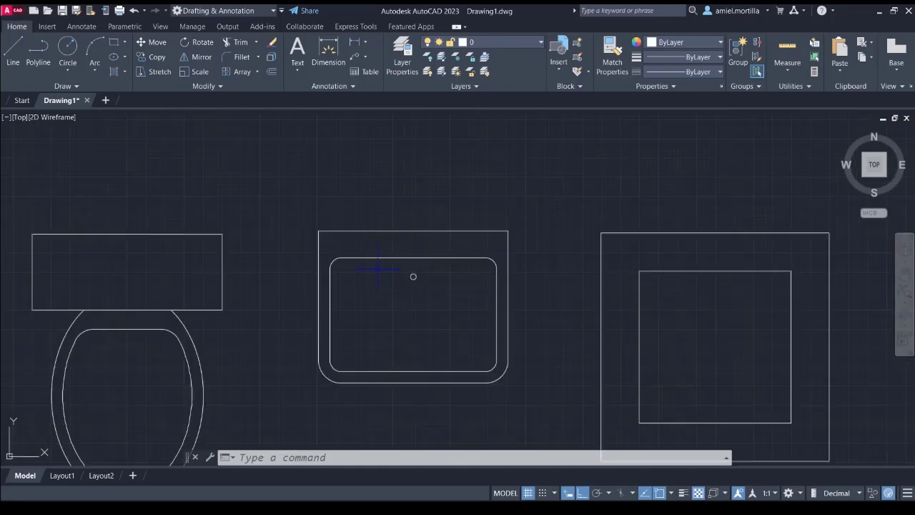
left_click(413, 257)
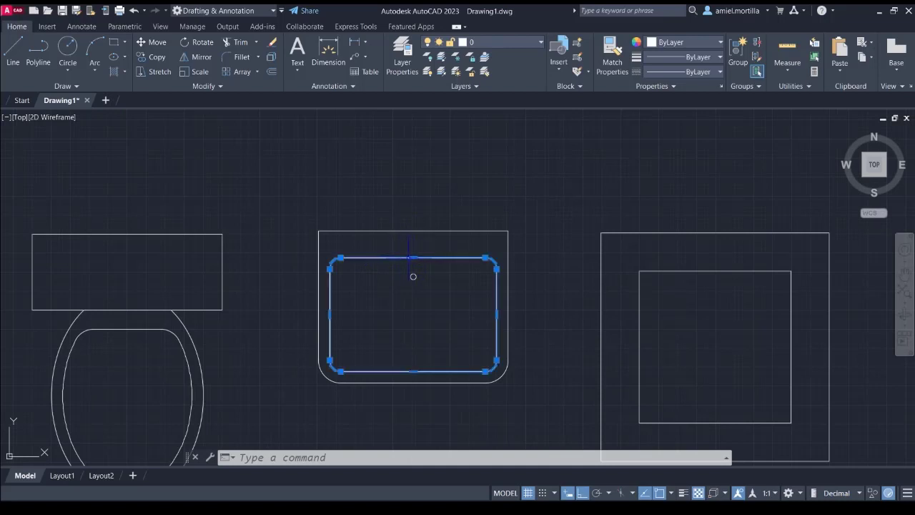
left_click(413, 257)
key("Escape")
scroll(529, 250, "down", 4)
middle_click_drag(528, 222, 508, 239)
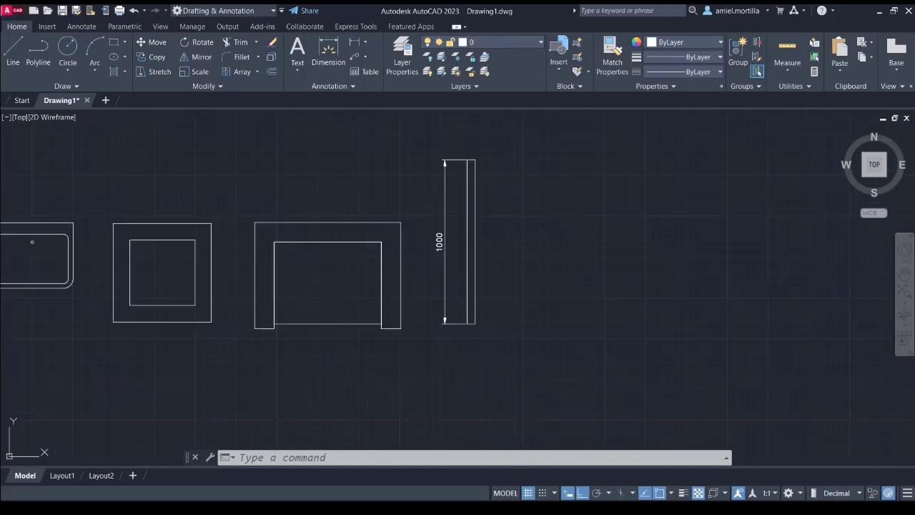
Delete the vertical dimension beside the narrow rectangle
scroll(507, 240, "up", 3)
left_click(392, 262)
left_click(356, 262)
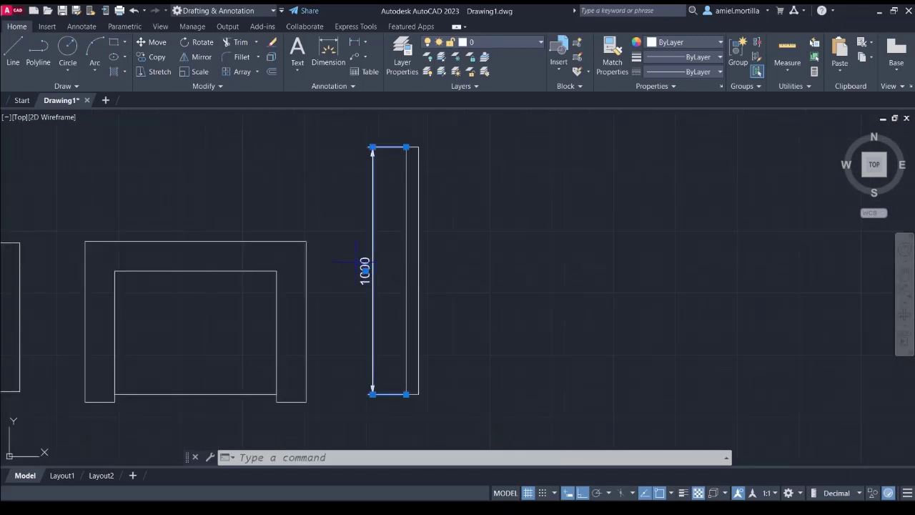
key("Delete")
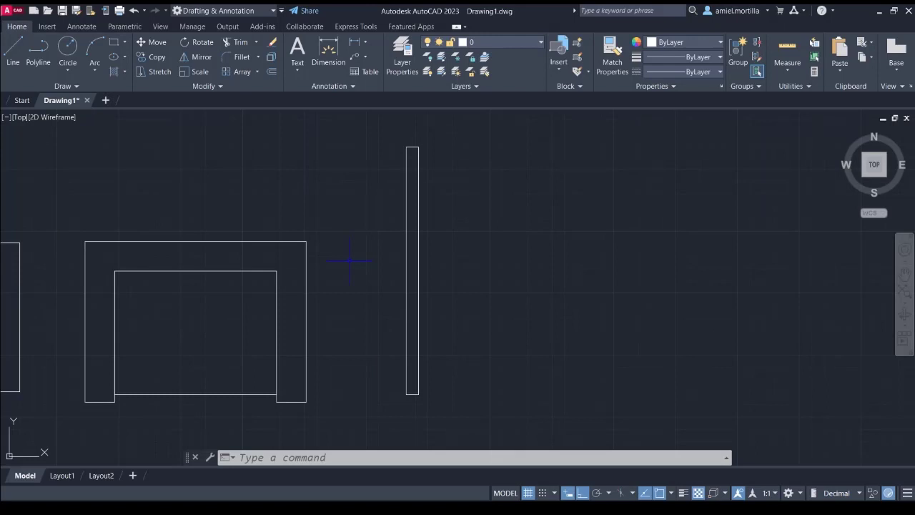
type("arc")
key("BackSpace")
key("BackSpace")
key("BackSpace")
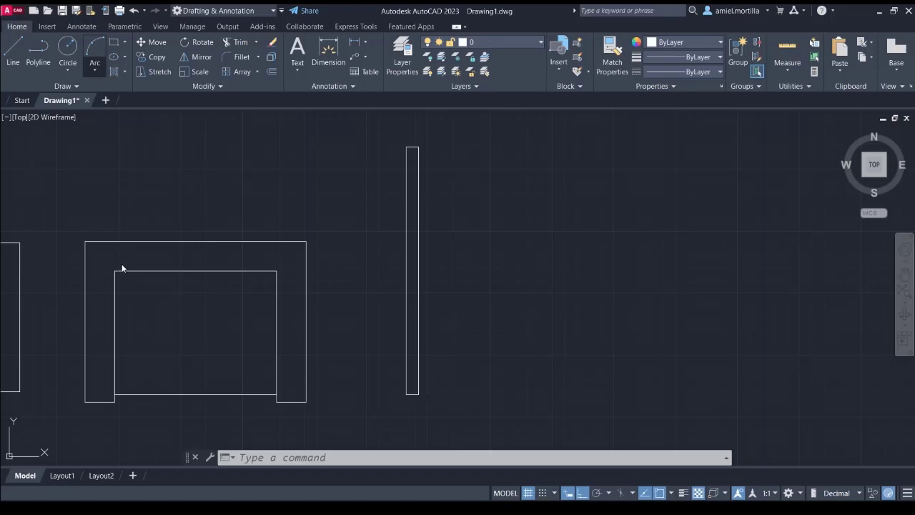
left_click(406, 394)
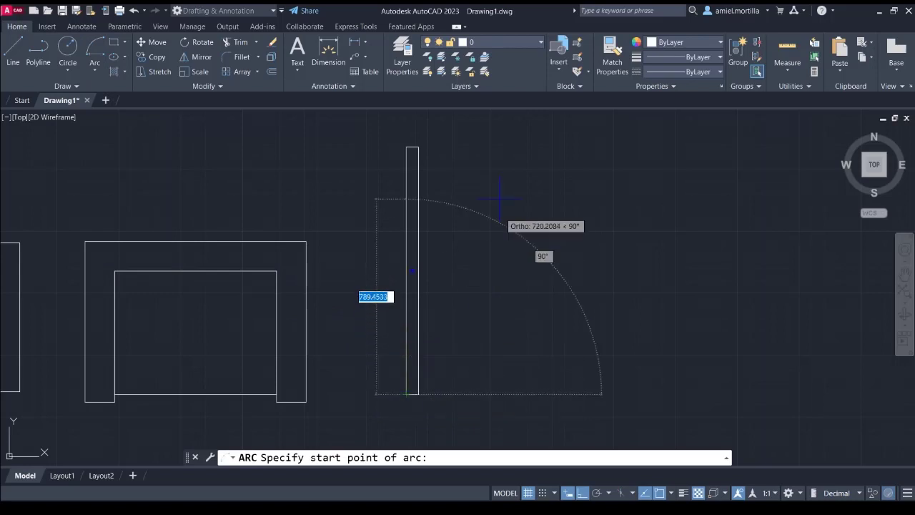
left_click(407, 147)
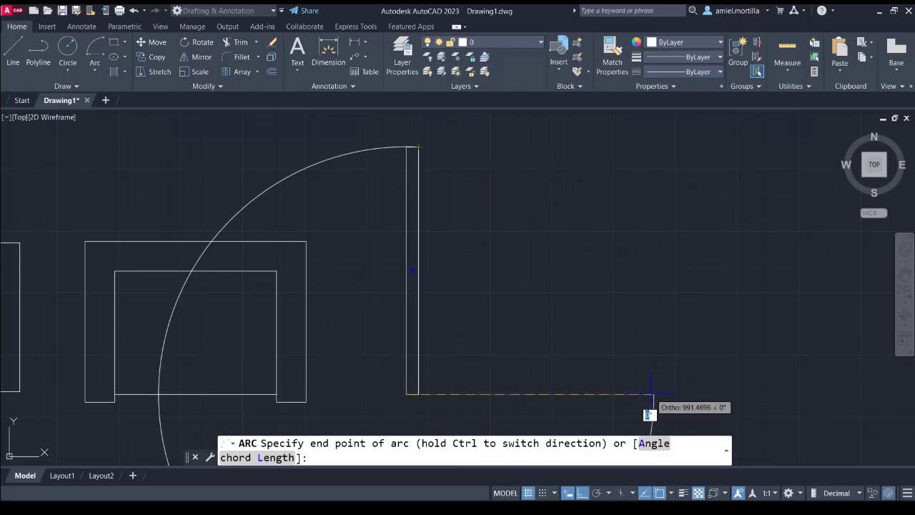
key("ctrl")
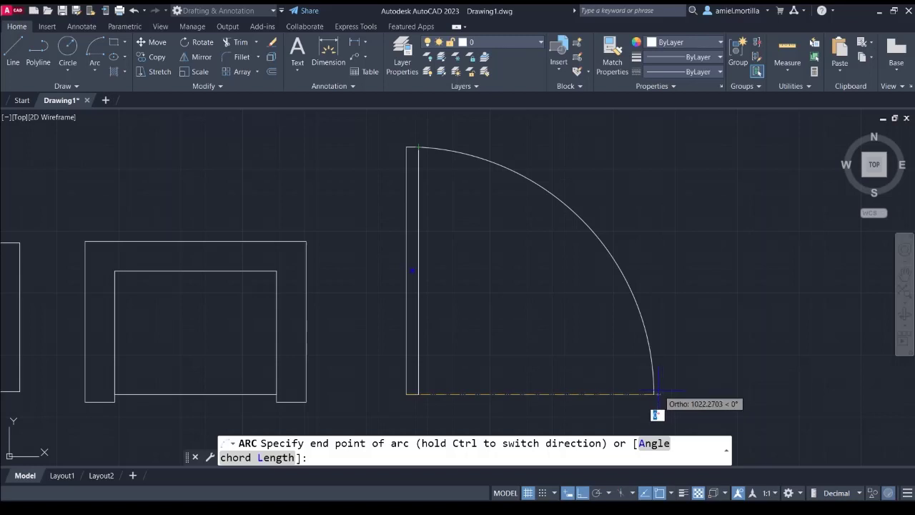
key("ctrl")
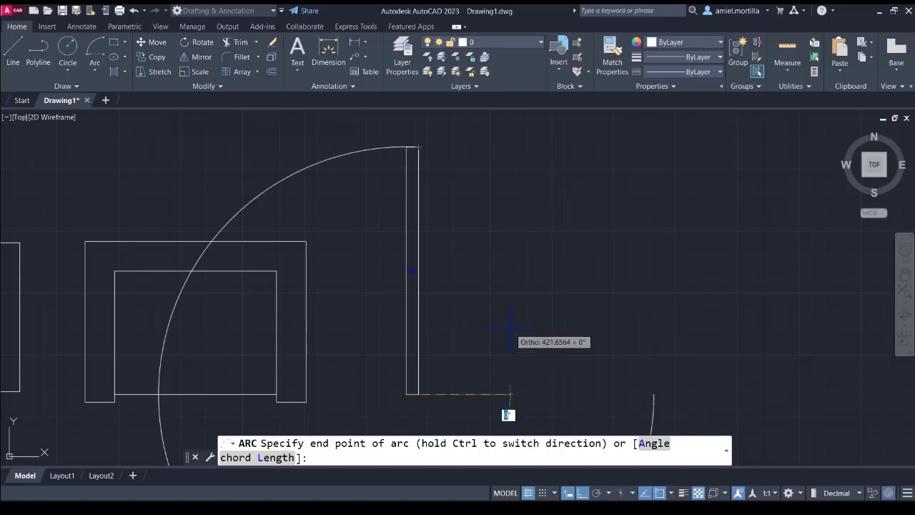
type("a")
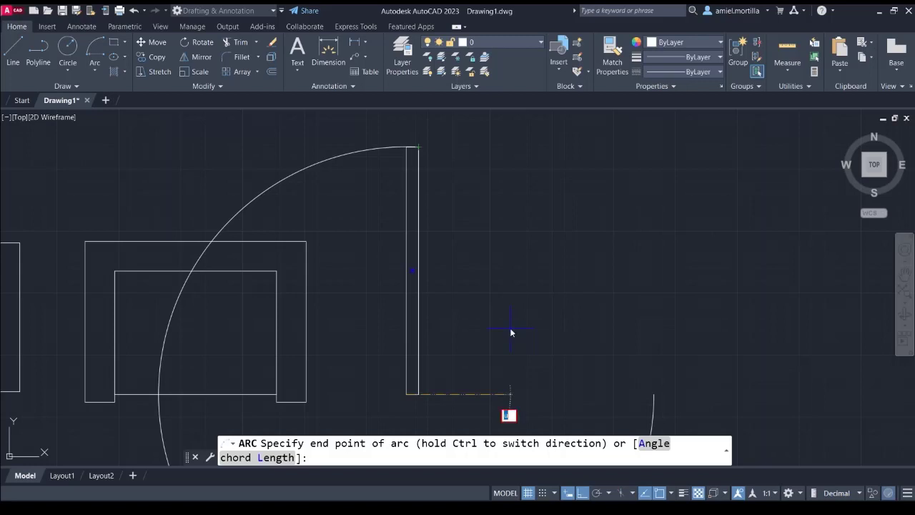
key("Return")
key("Escape")
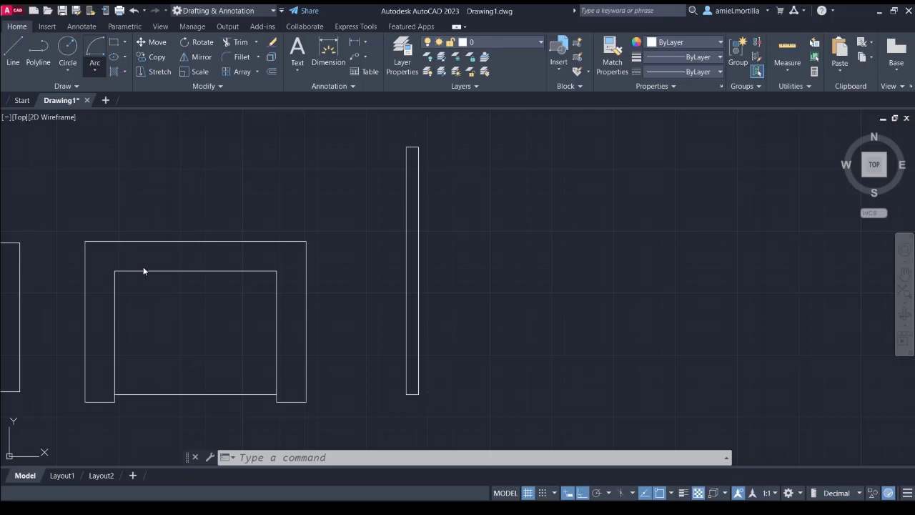
Draw a door-swing arc centred on the narrow rectangle's lower-left corner, starting 1000 to the right and ending at its upper-right corner
key("Return")
middle_click_drag(453, 406, 444, 351)
left_click(397, 339)
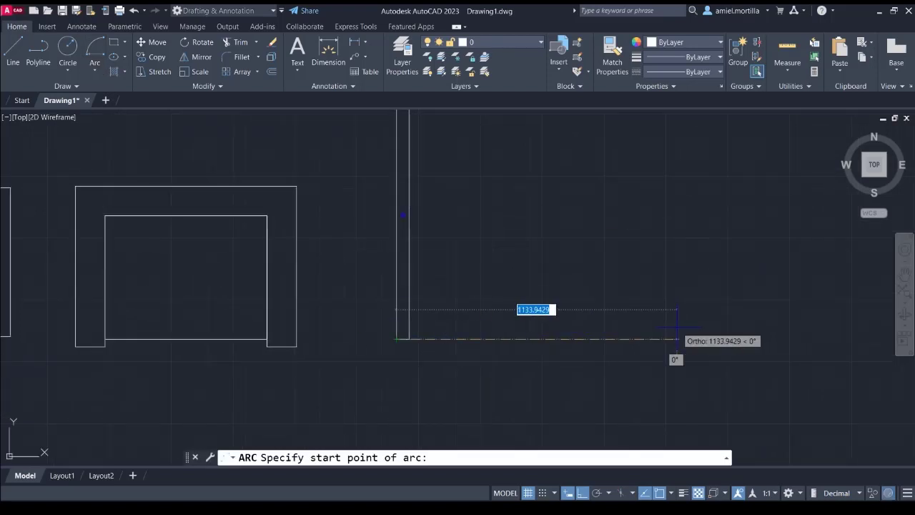
type("1000")
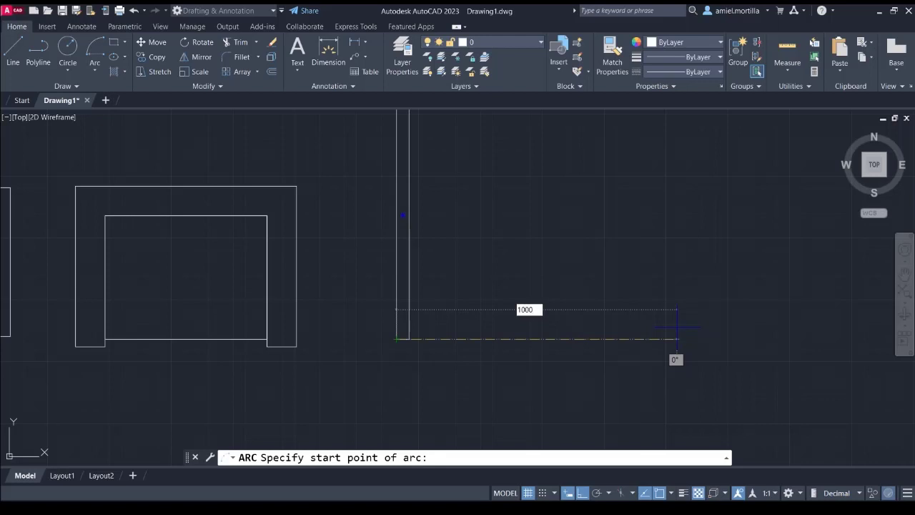
key("Return")
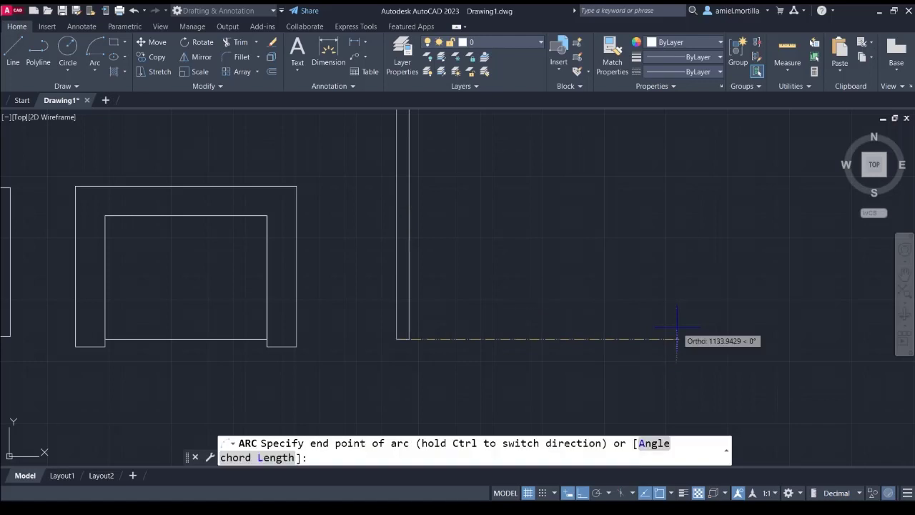
scroll(429, 236, "down", 1)
middle_click_drag(494, 198, 518, 259)
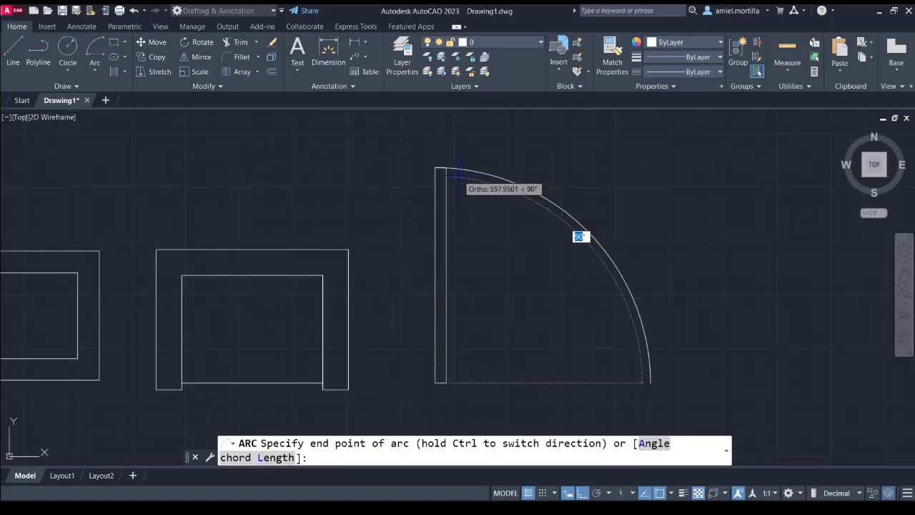
left_click(446, 168)
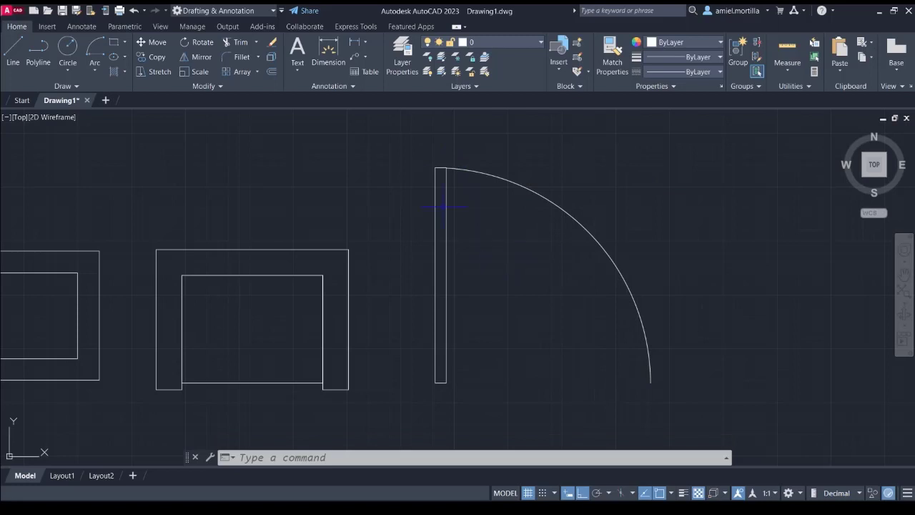
scroll(443, 207, "up", 6)
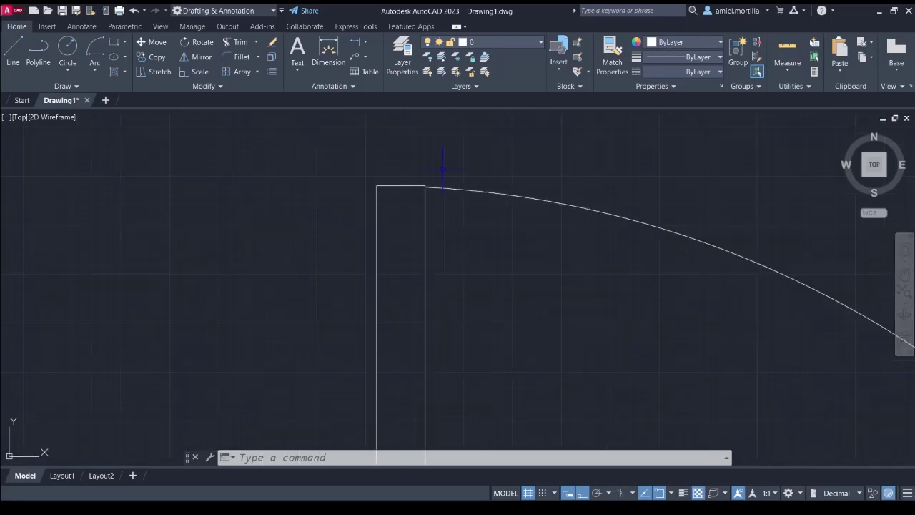
scroll(434, 189, "up", 5)
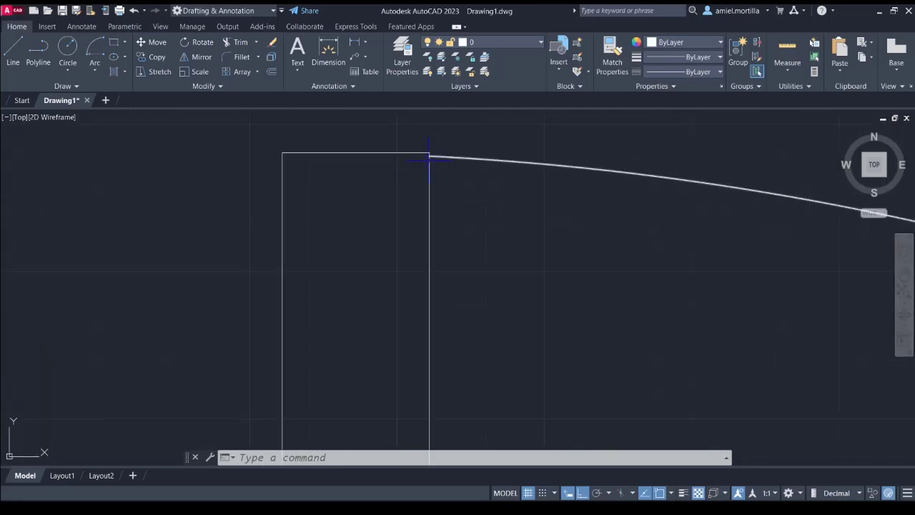
scroll(458, 191, "down", 3)
scroll(459, 191, "down", 8)
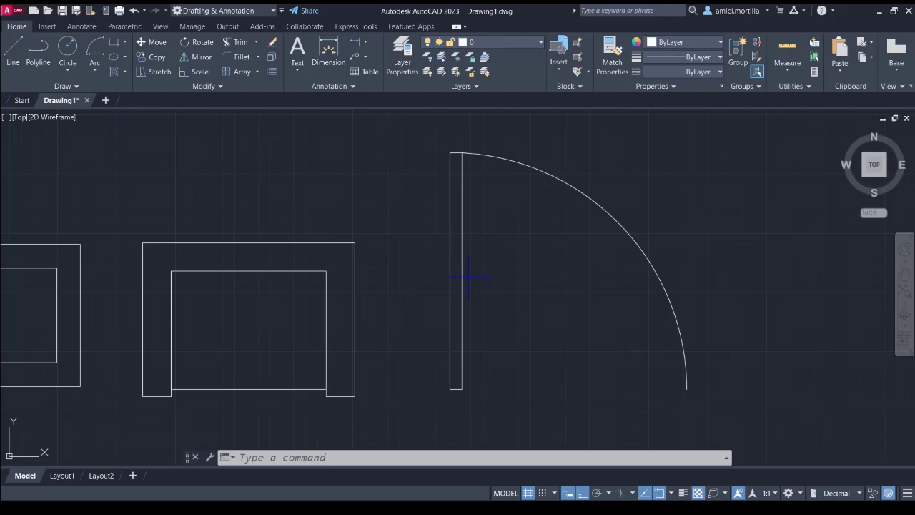
Draw a horizontal line 500 long in the empty area to the right of the door
scroll(469, 277, "down", 4)
middle_click_drag(643, 300, 541, 299)
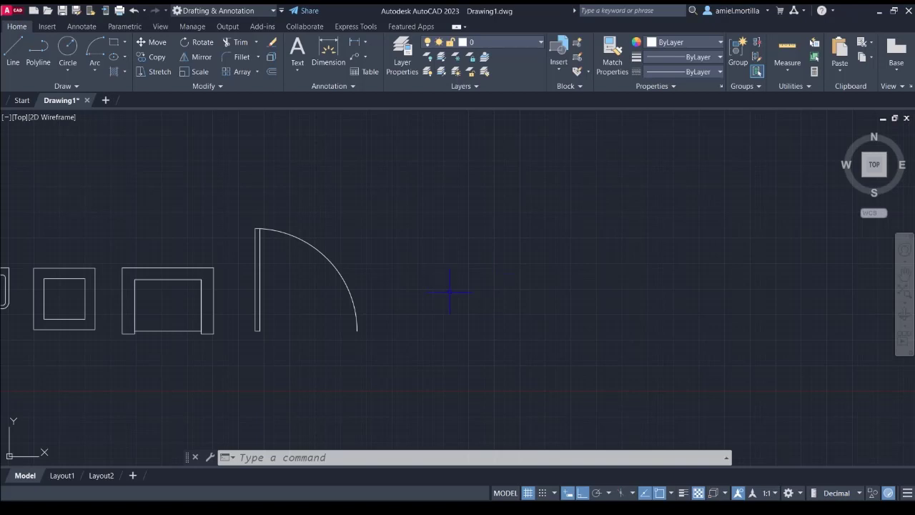
mouse_move(450, 292)
middle_mouse_down()
mouse_move(448, 306)
mouse_move(448, 240)
mouse_move(413, 253)
middle_mouse_up()
key("l")
key("Return")
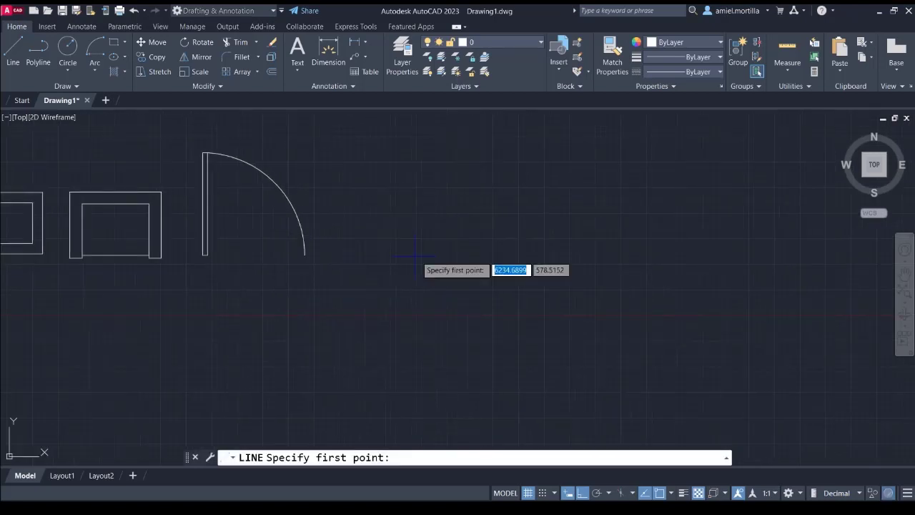
left_click(470, 225)
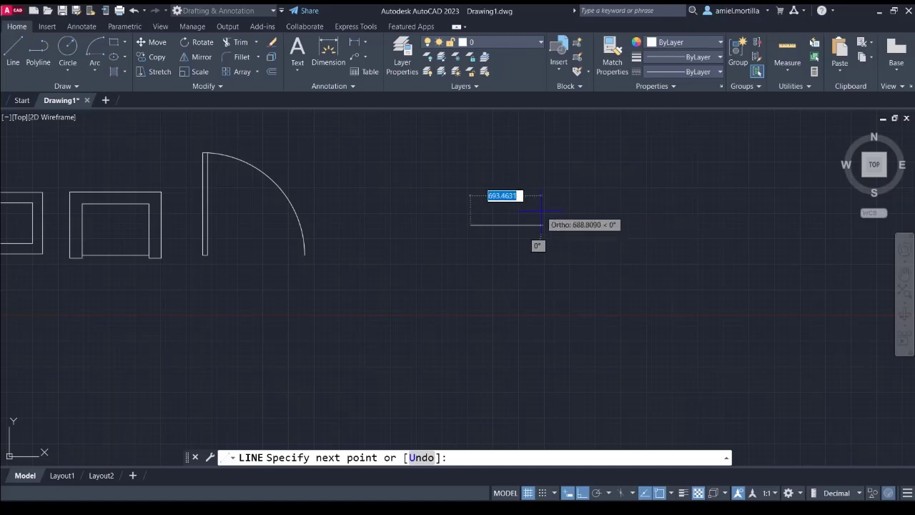
type("5")
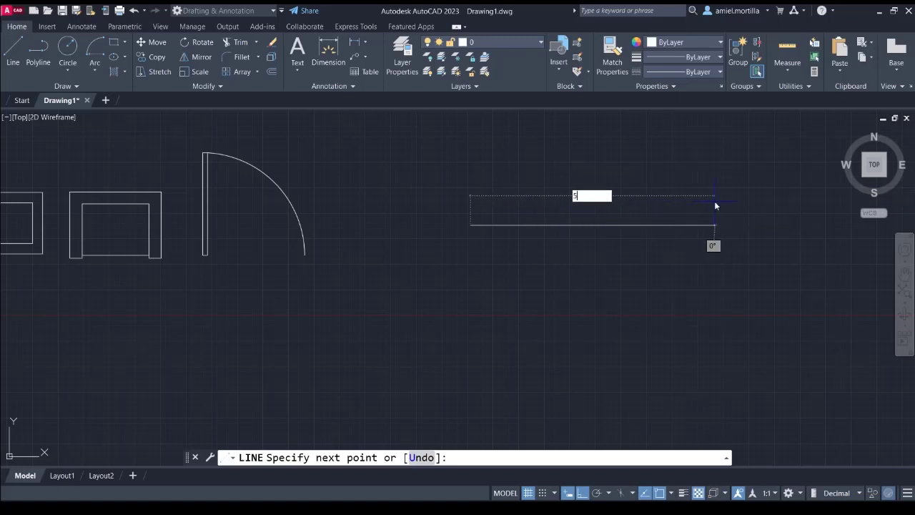
key("BackSpace")
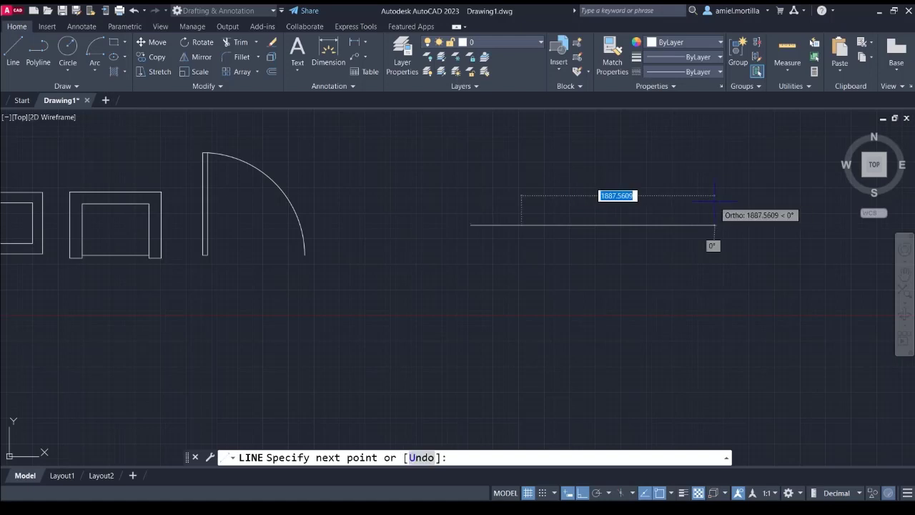
key("Escape")
left_click(459, 193)
left_click(565, 257)
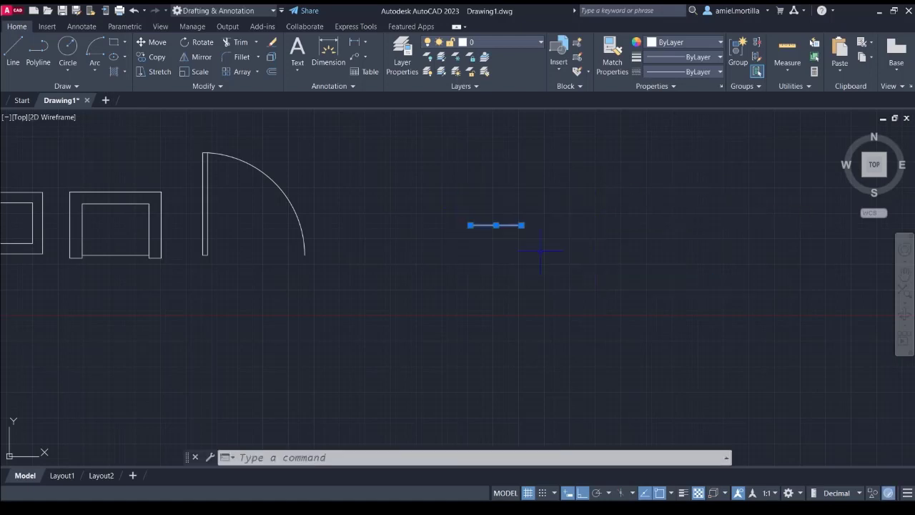
key("Escape")
Draw a vertical line 100 long upward from the midpoint of the new horizontal line
type("l")
key("Return")
scroll(500, 223, "up", 3)
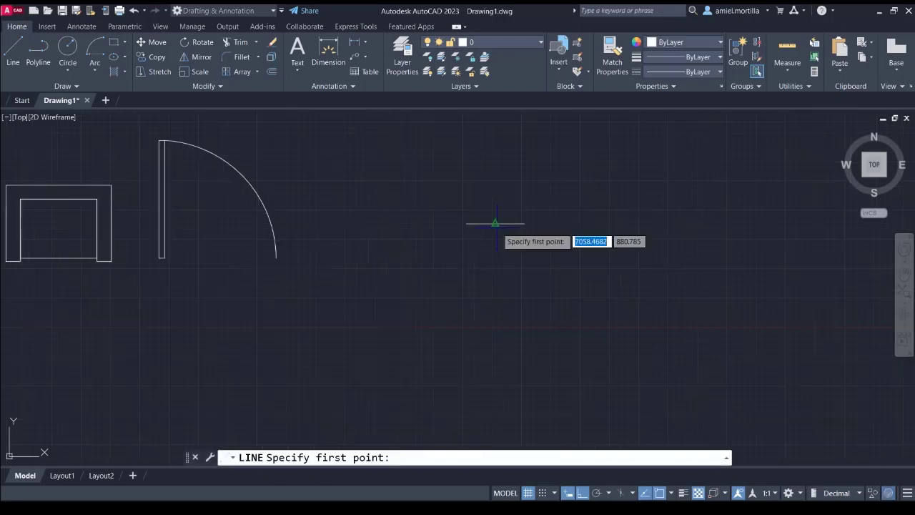
left_click(493, 222)
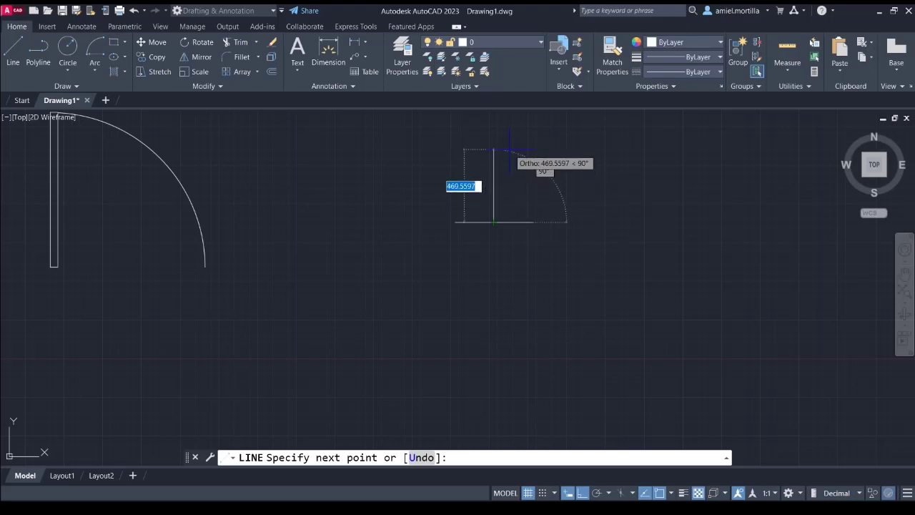
type("100")
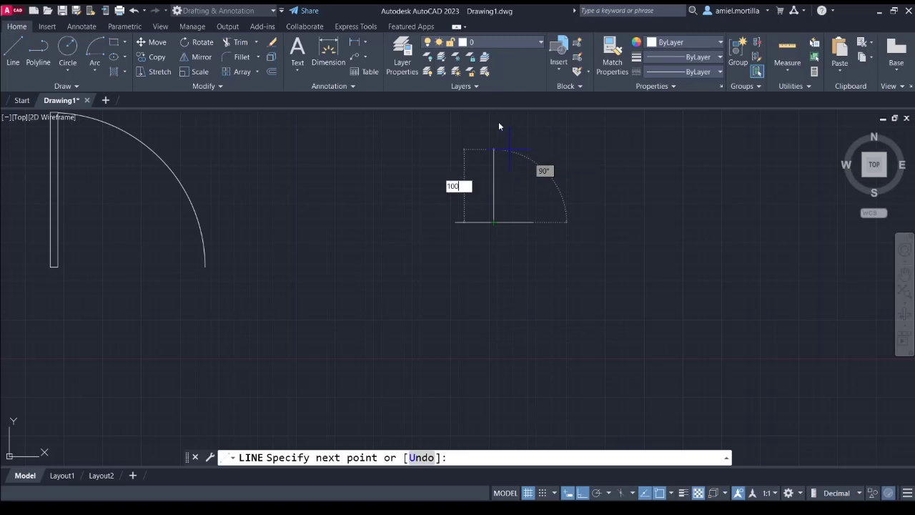
key("Return")
key("Return")
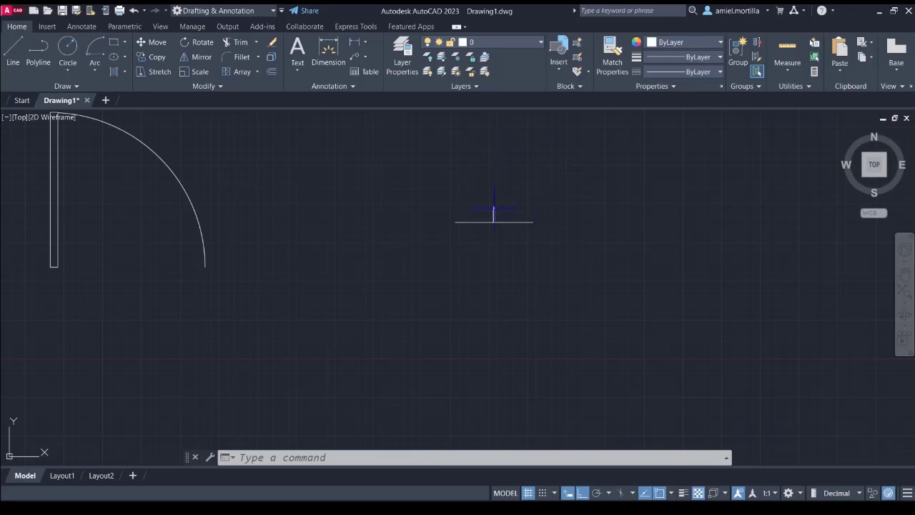
Draw a three-point arc from the horizontal line's left end through the short vertical line's top to the horizontal line's right end
scroll(483, 194, "up", 4)
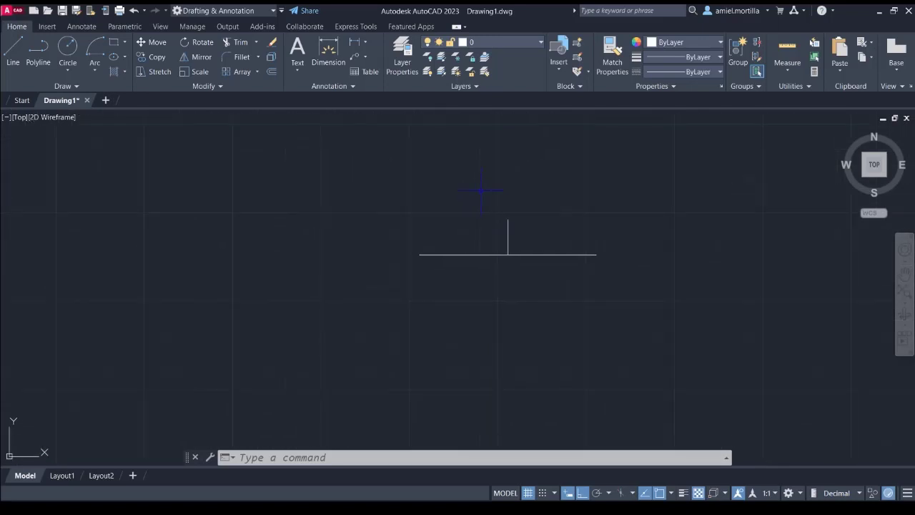
scroll(481, 190, "up", 1)
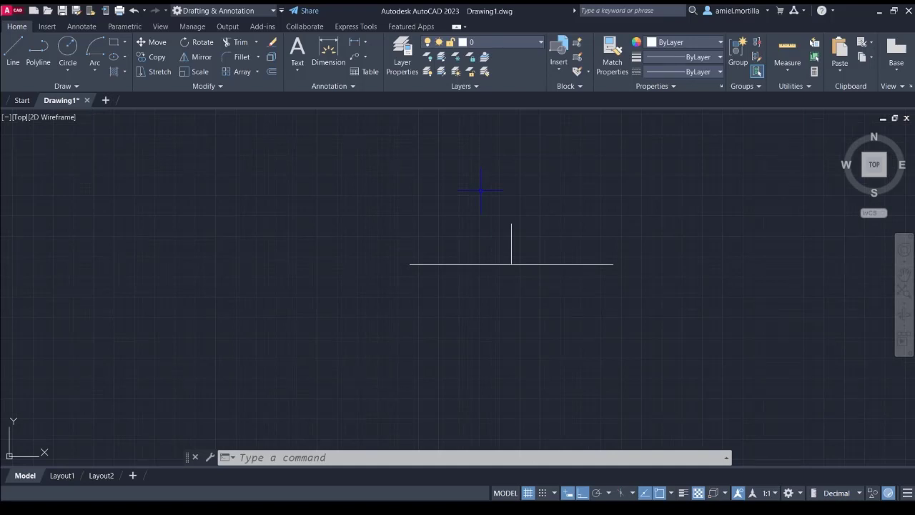
type("a")
key("Return")
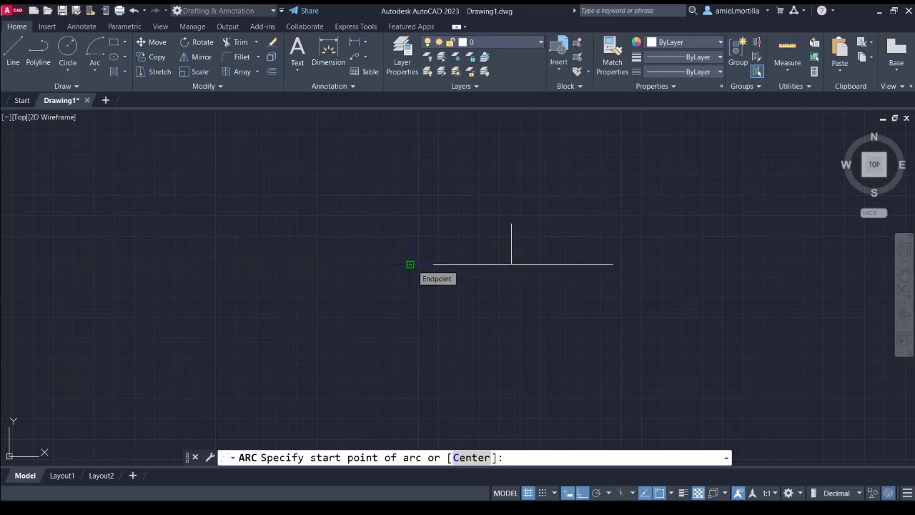
left_click(410, 265)
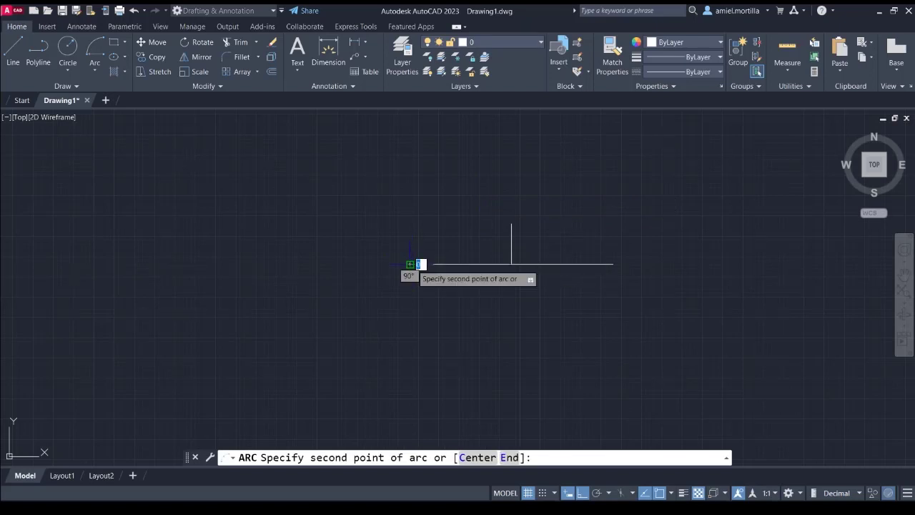
left_click(512, 224)
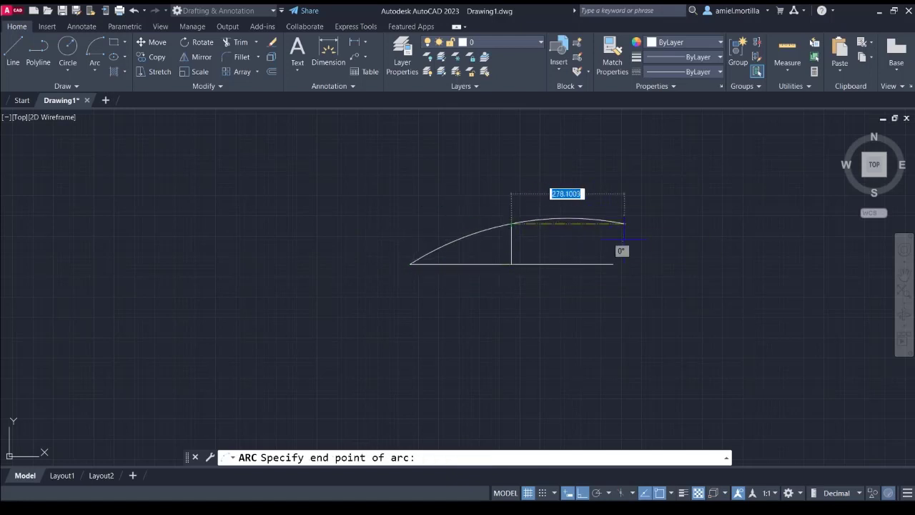
left_click(612, 263)
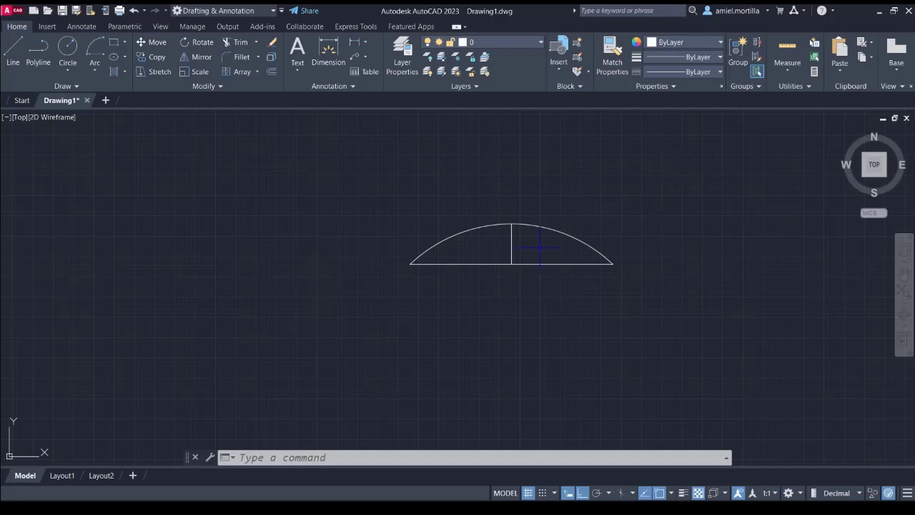
Try a 200-long line at 45° from the left end of the arc's base line, and delete it
middle_click_drag(417, 208, 448, 233)
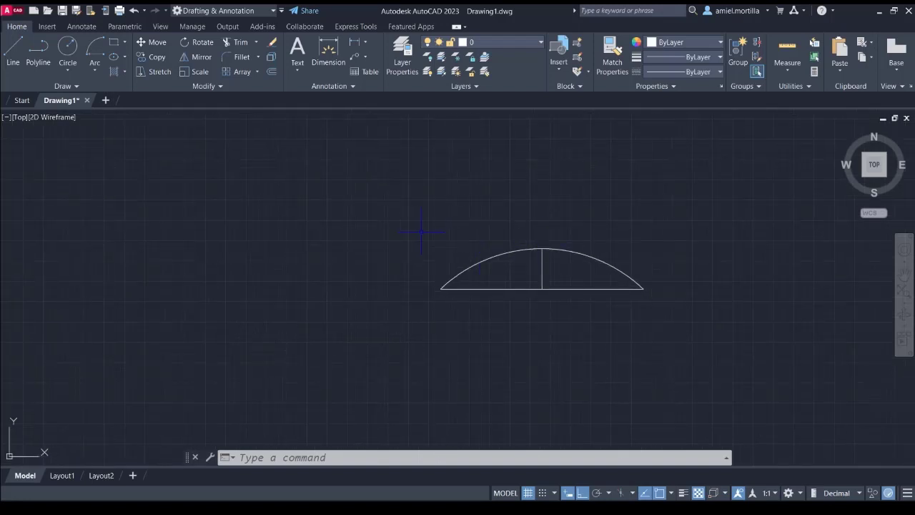
type("l")
key("Return")
left_click(441, 289)
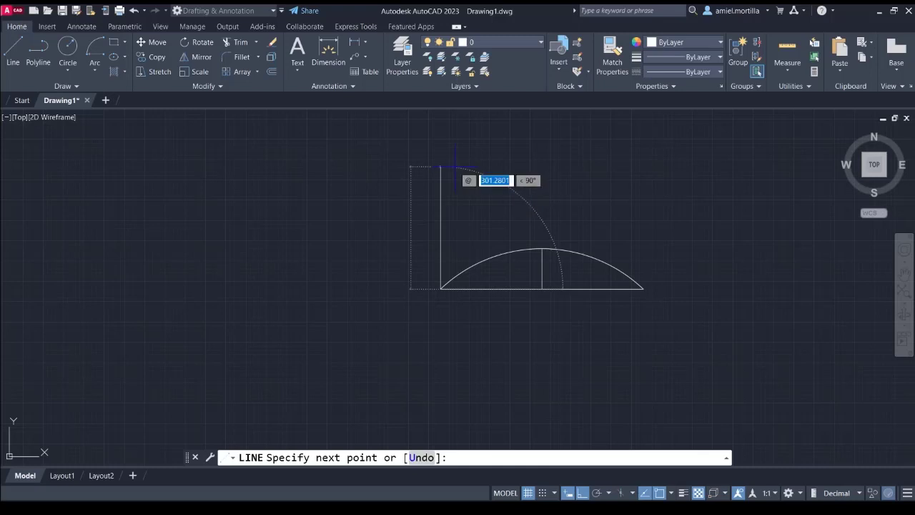
type("00")
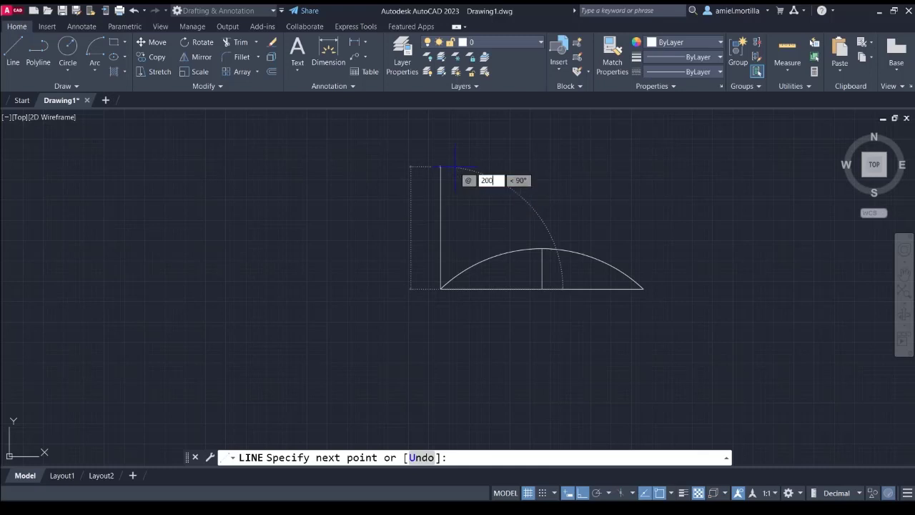
key("Tab")
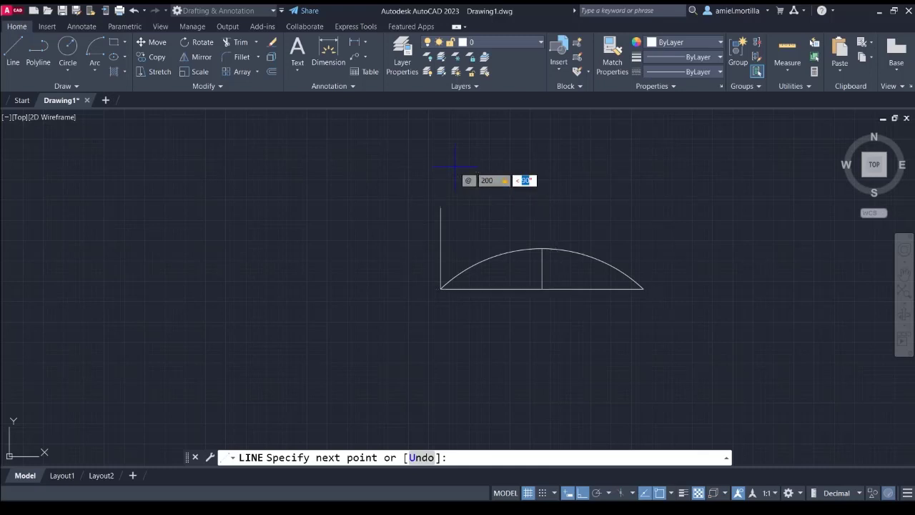
type("45")
key("Return")
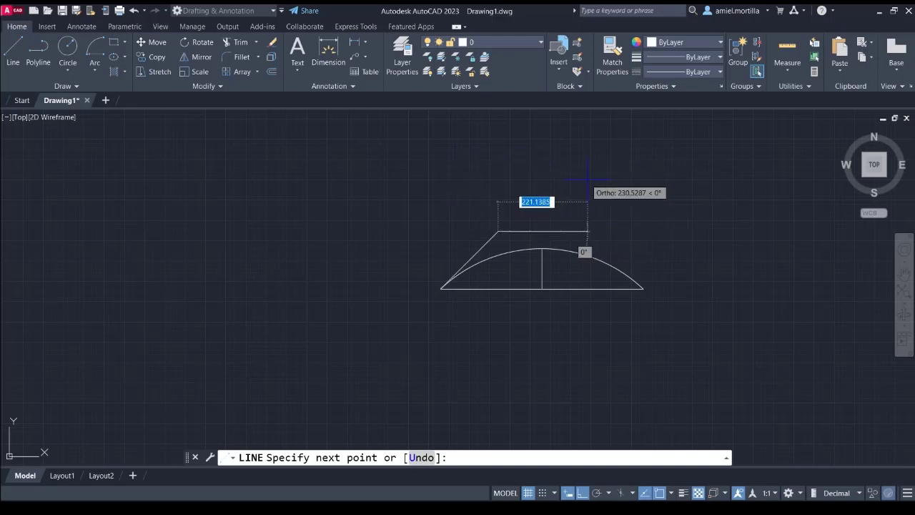
key("Escape")
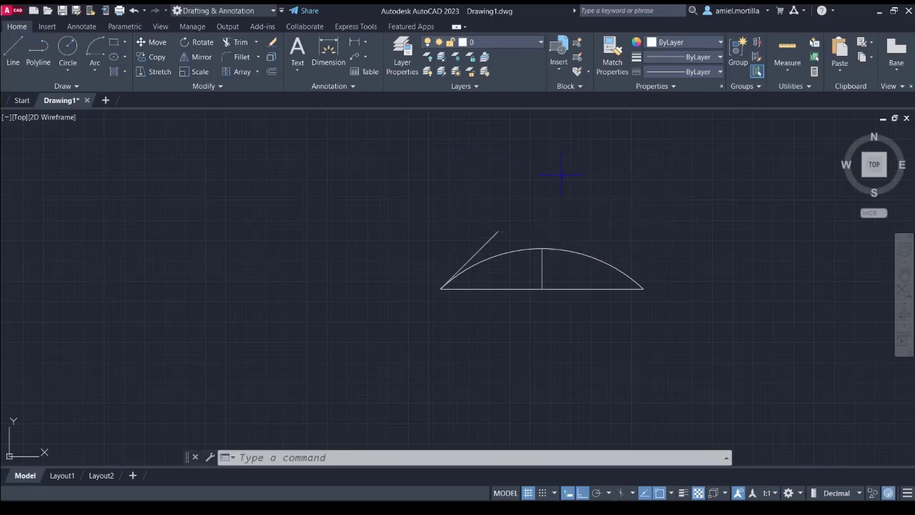
left_click(493, 234)
key("Delete")
Turn on polar tracking in place of ortho mode
key("F10")
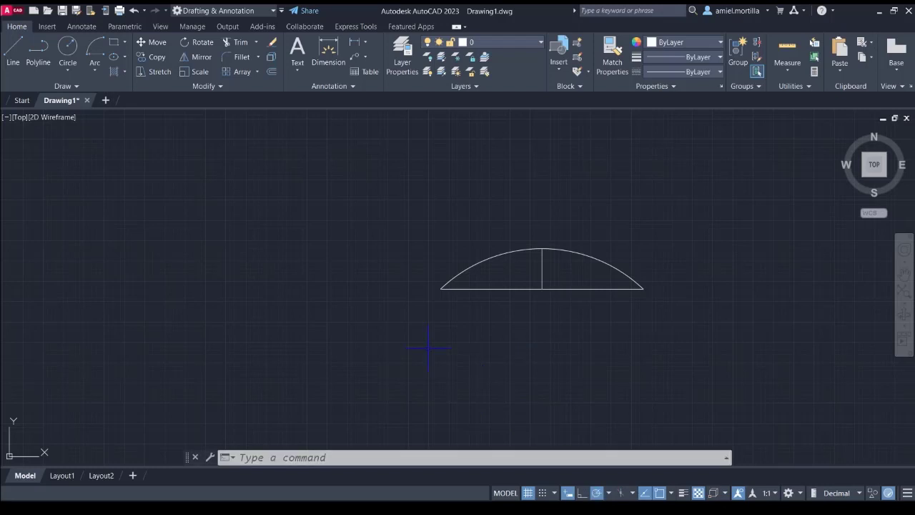
type("l")
key("Return")
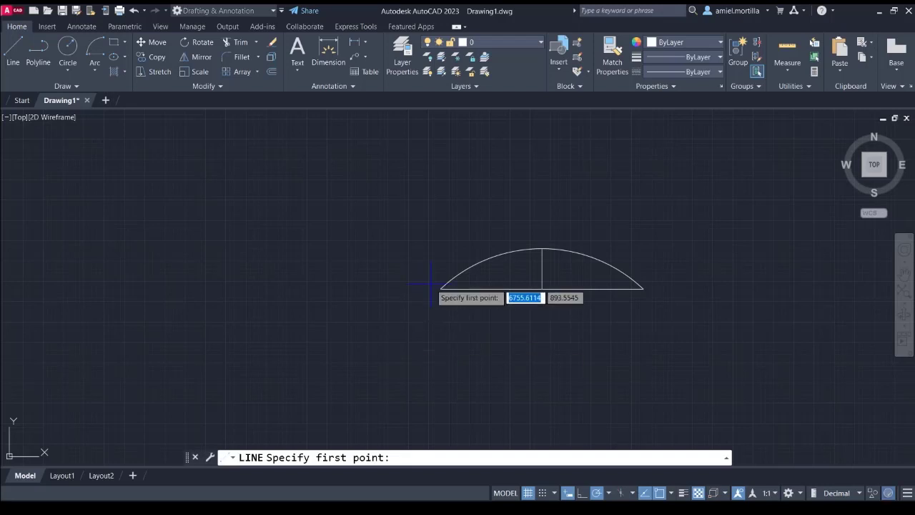
left_click(441, 289)
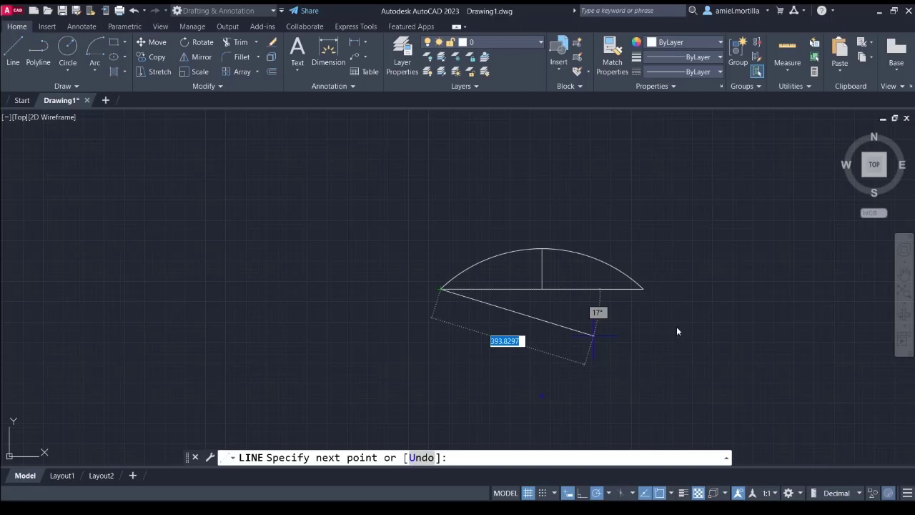
key("Escape")
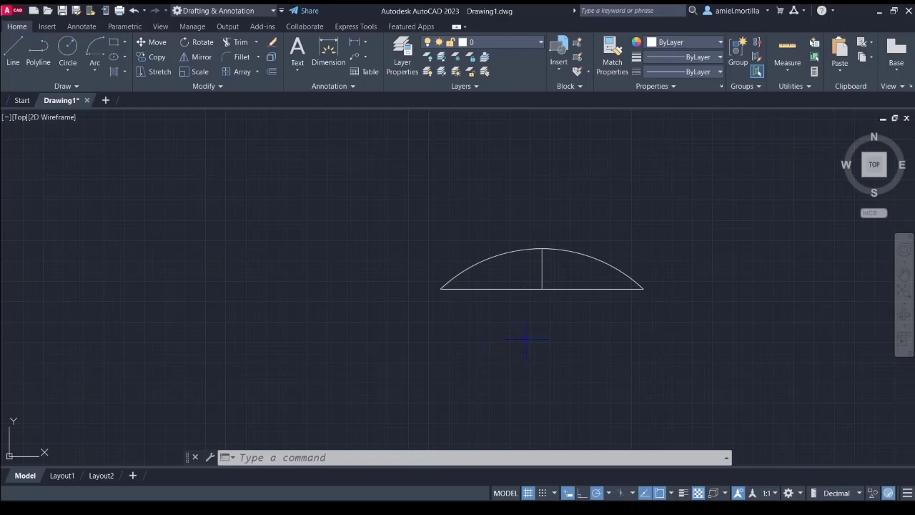
type("l")
key("Return")
left_click(441, 288)
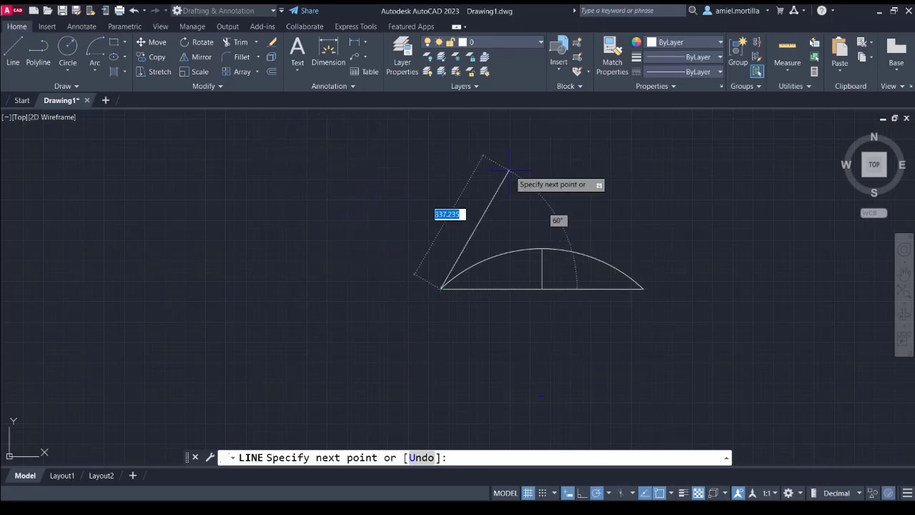
key("Escape")
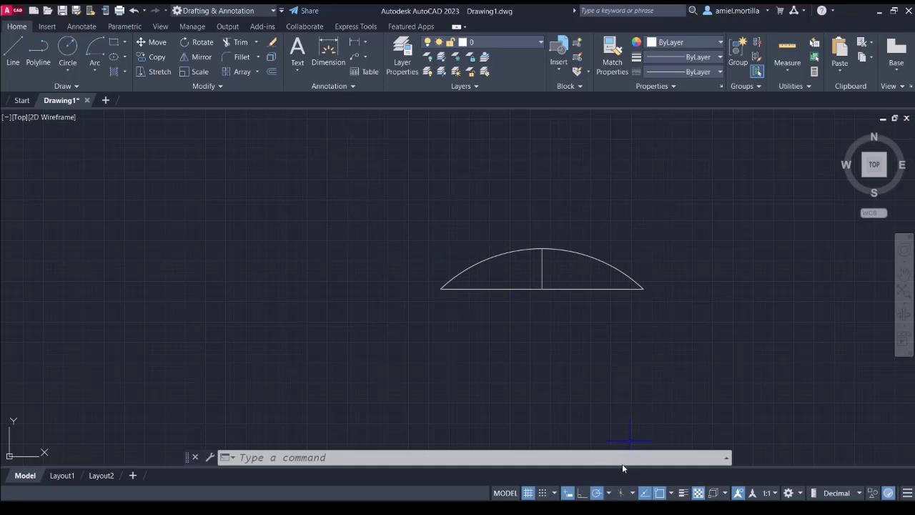
Draw a 200-long line at 45° up from the left end of the arc's base line
type("l")
key("Return")
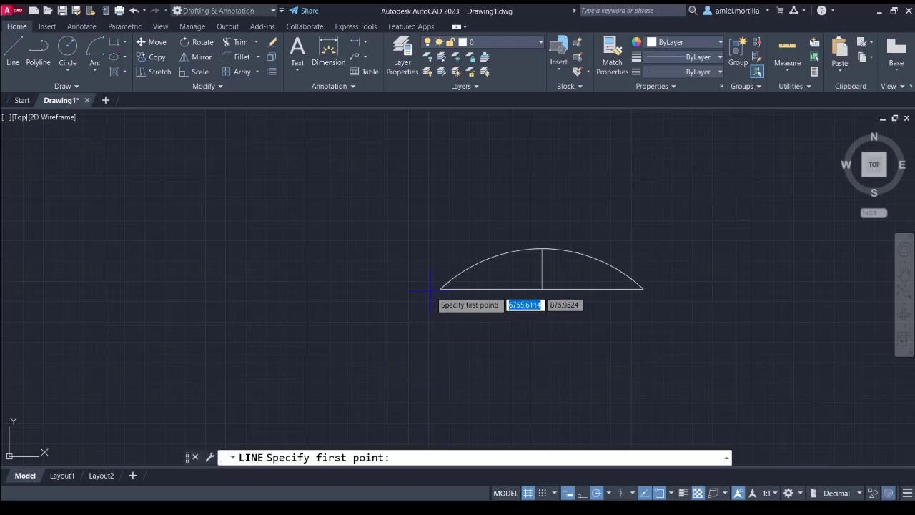
left_click(440, 288)
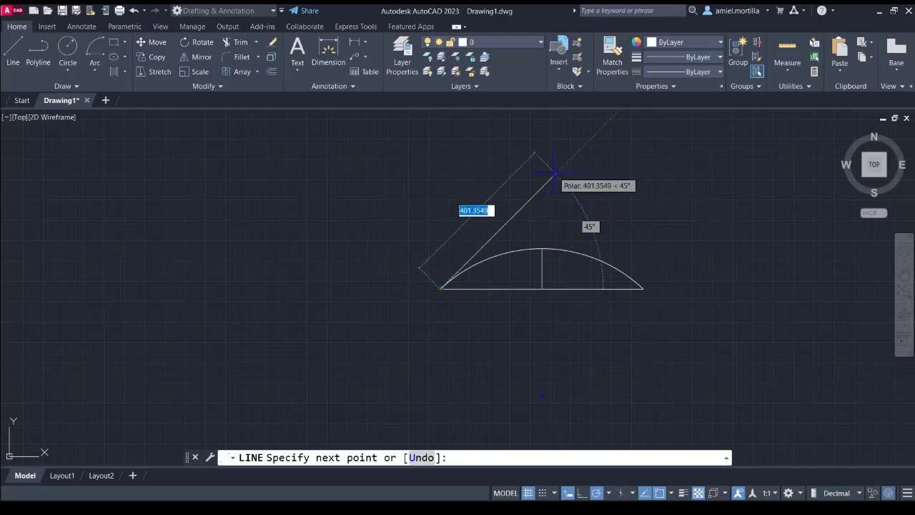
type("200")
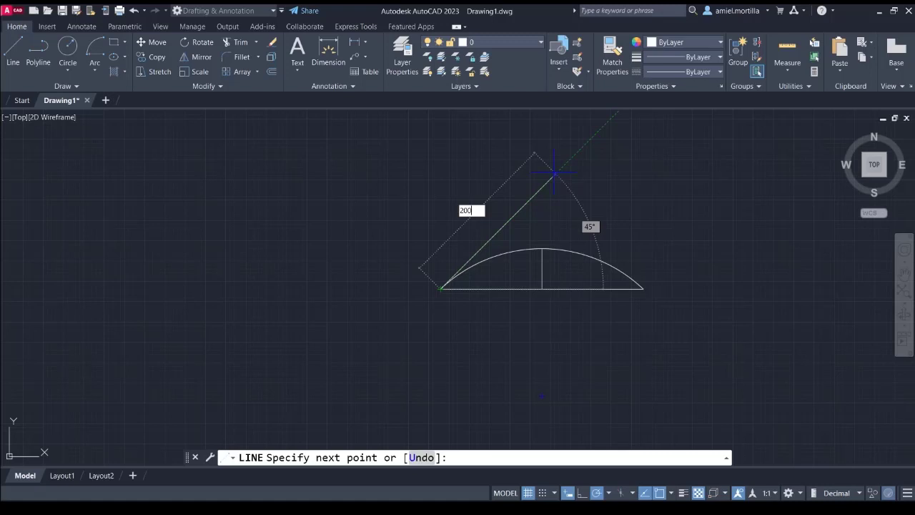
key("Return")
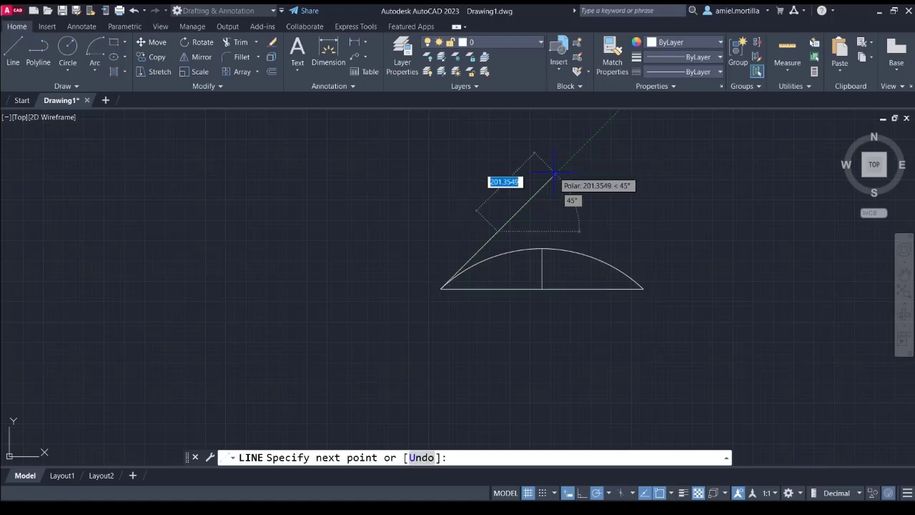
key("Return")
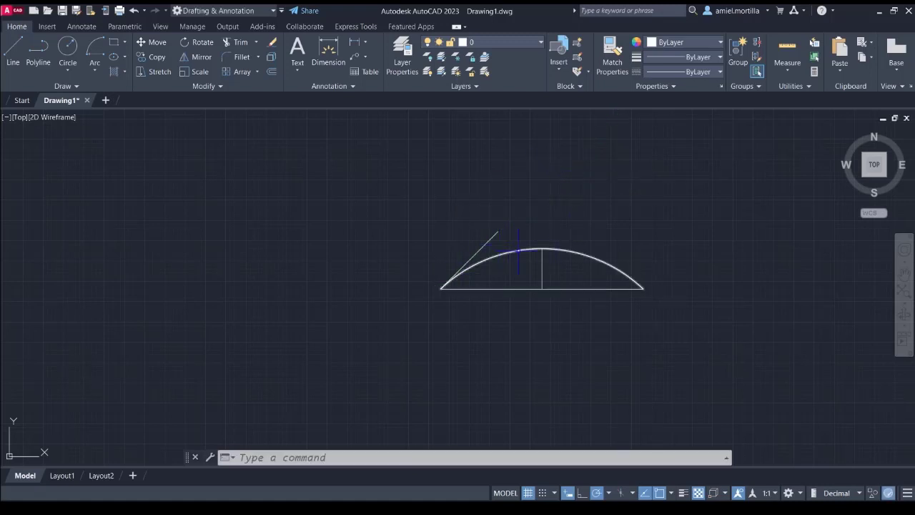
Copy the 45° line as an array of 25 items fitted along the base line from its left end to its right end, with ortho on
left_click(572, 232)
left_click(439, 235)
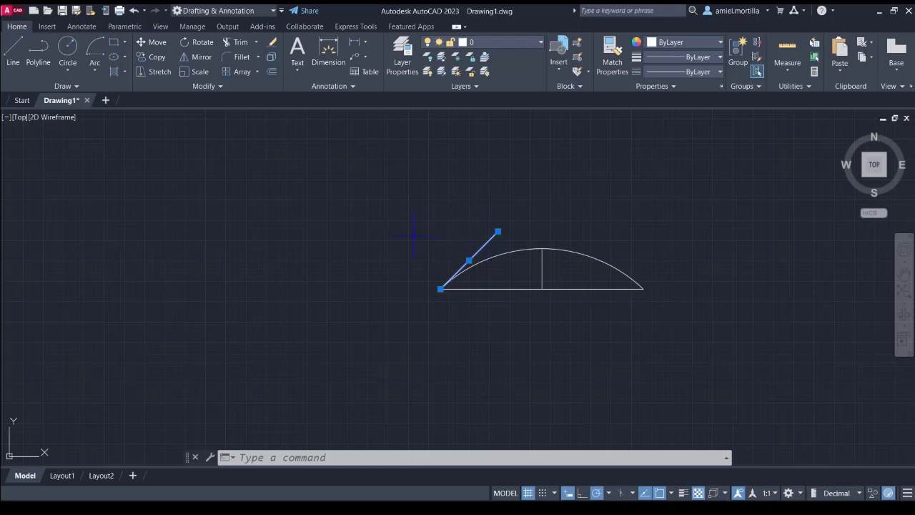
type("co")
key("Return")
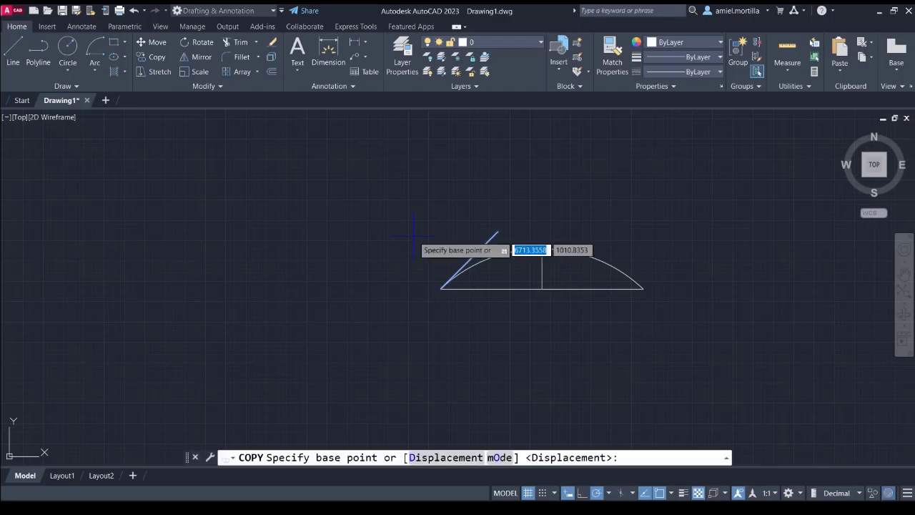
left_click(441, 288)
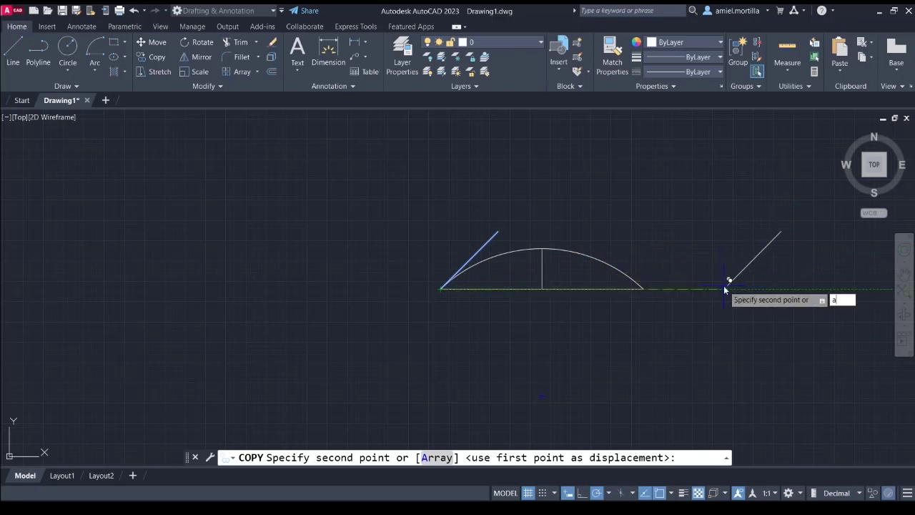
type("a")
key("Return")
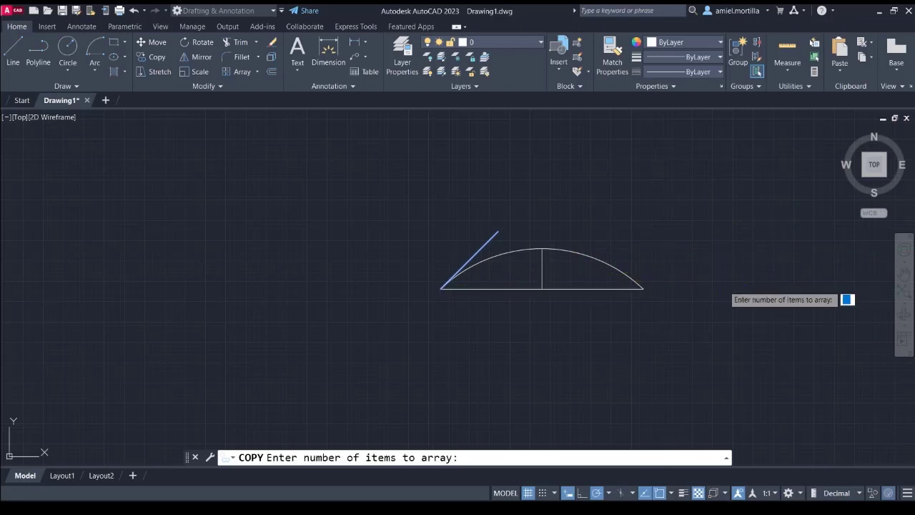
key("F8")
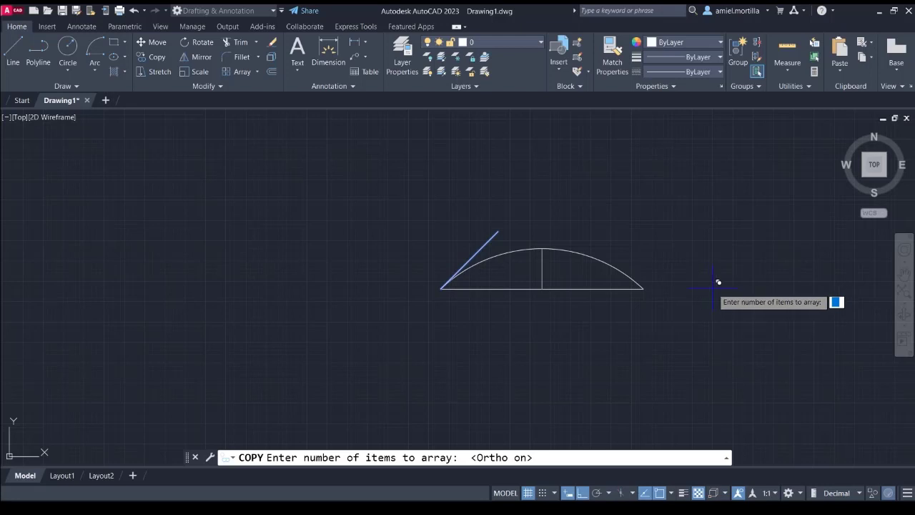
type("25")
key("Return")
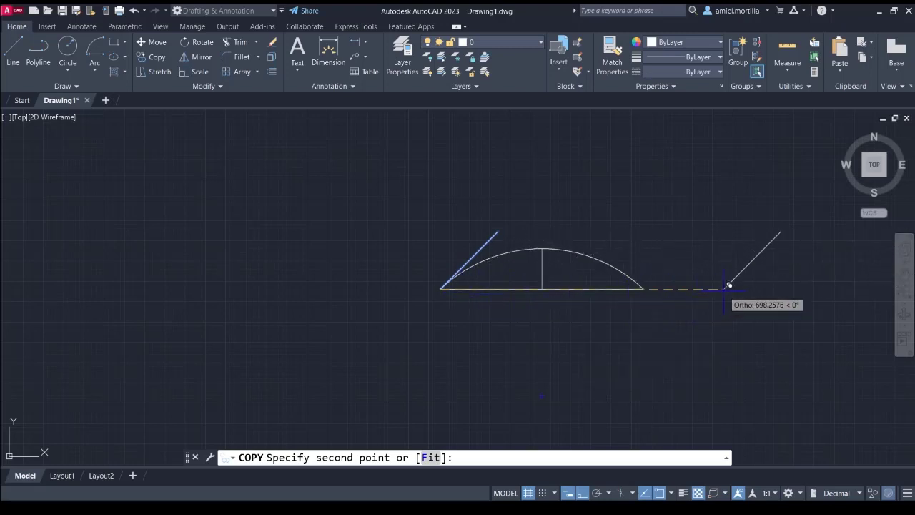
type("f")
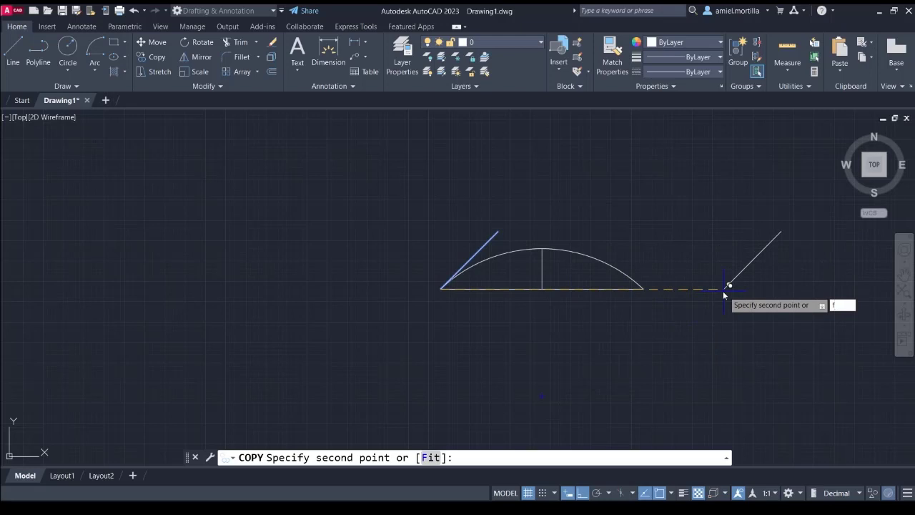
key("Return")
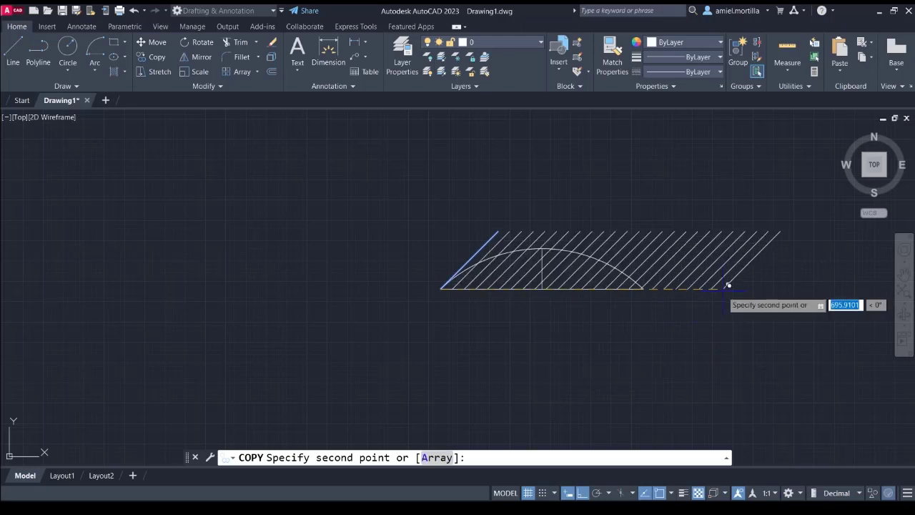
left_click(647, 285)
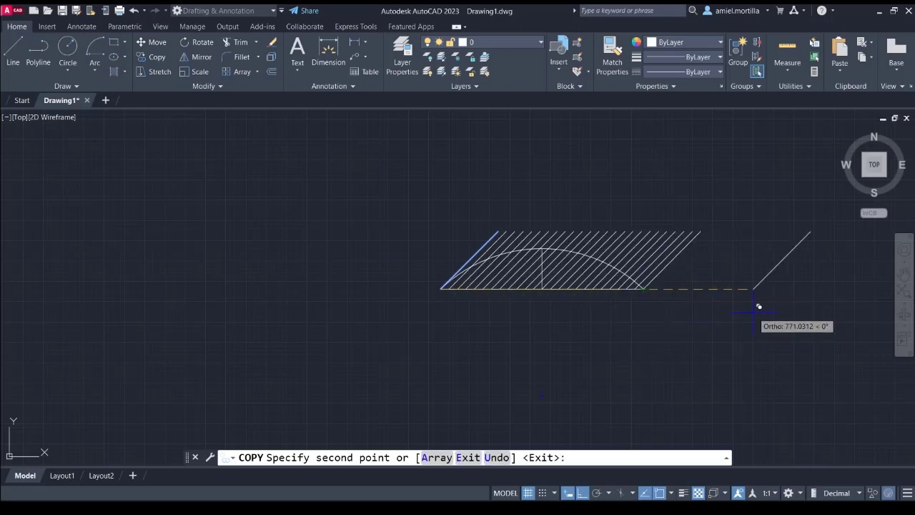
key("Return")
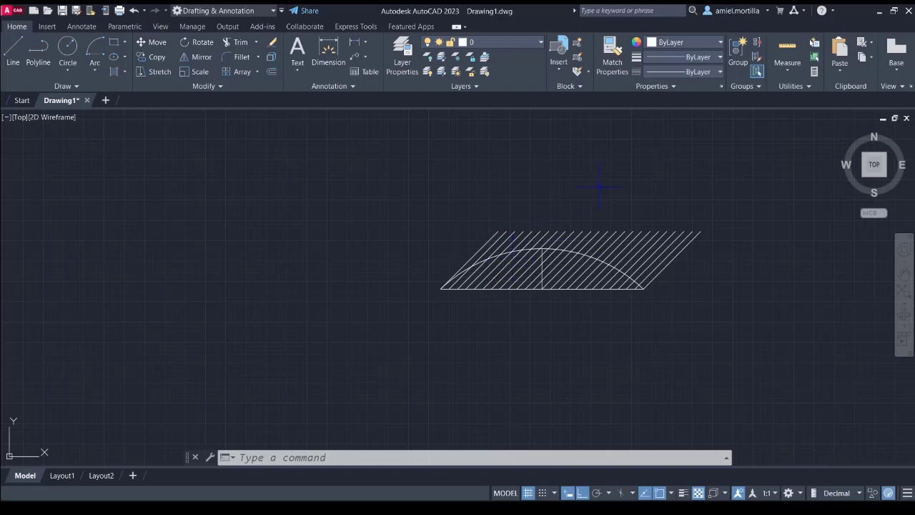
middle_click_drag(599, 187, 555, 194)
type("t")
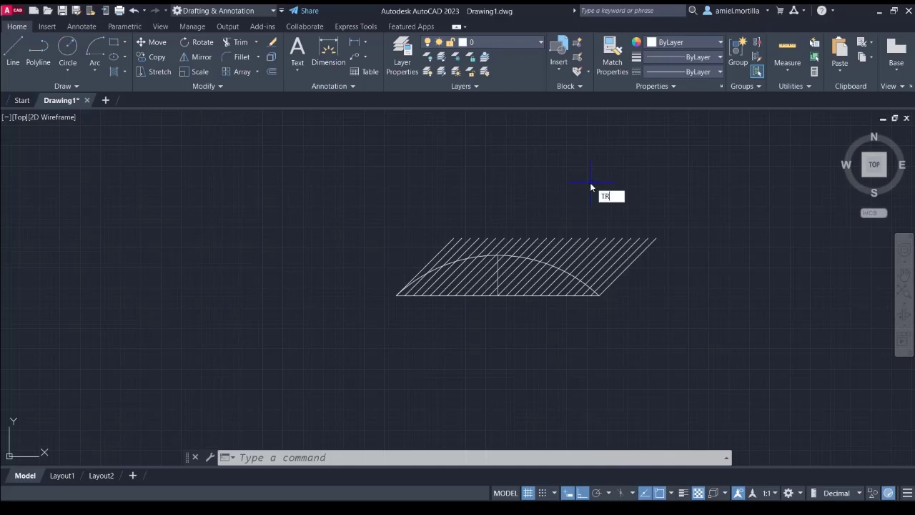
key("Return")
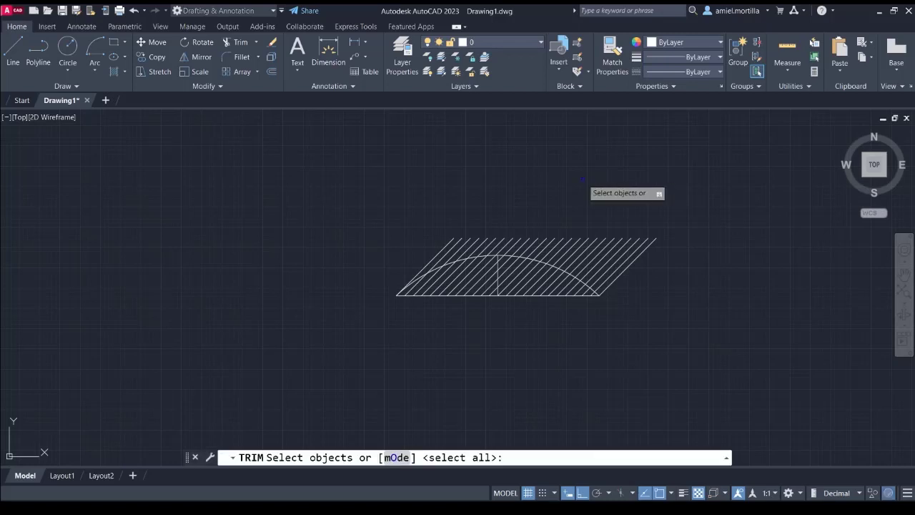
left_click(686, 253)
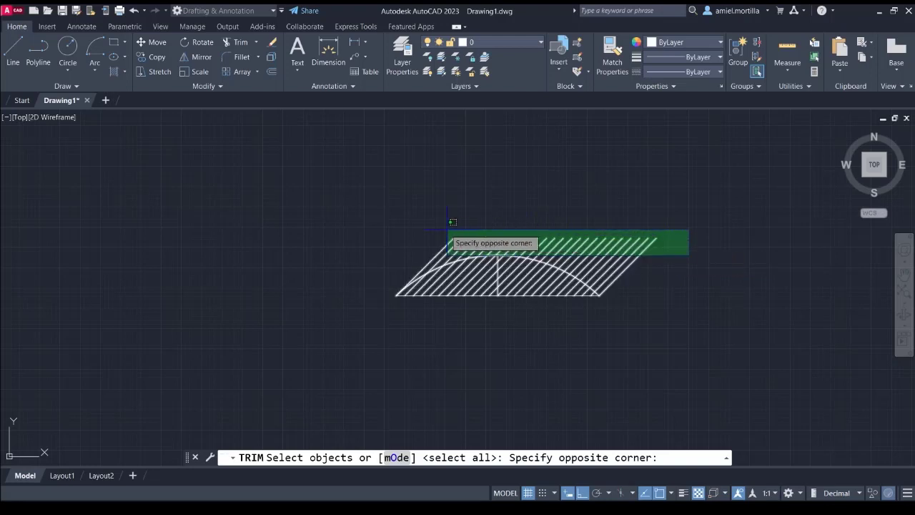
left_click(649, 220)
key("Return")
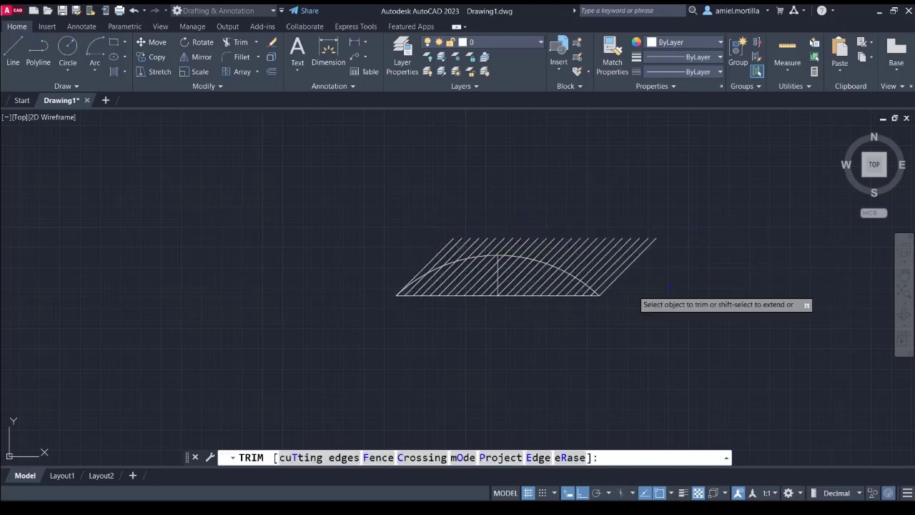
key("Return")
key("Return")
scroll(548, 287, "up", 3)
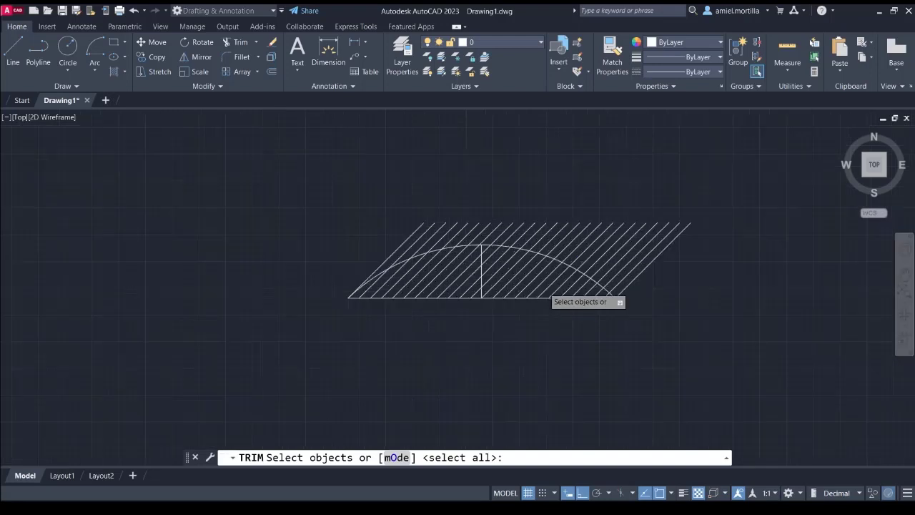
scroll(594, 289, "down", 2)
key("Escape")
key("Return")
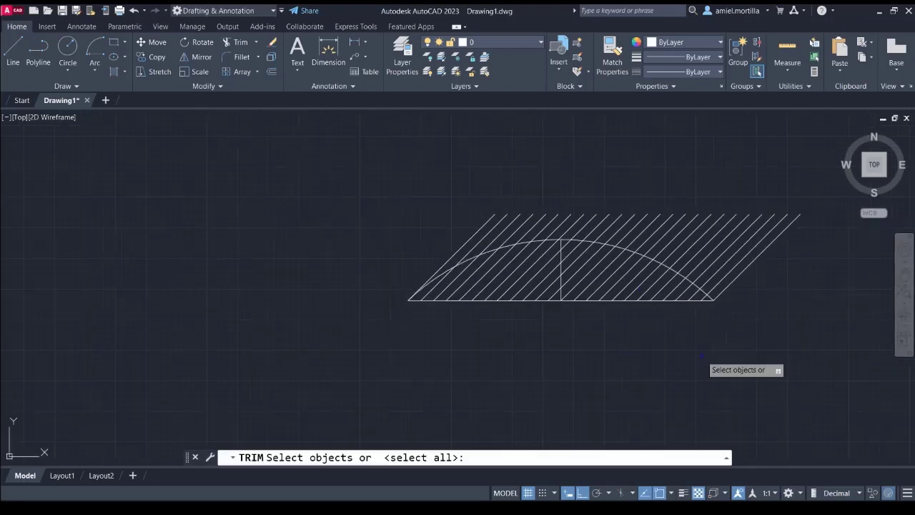
scroll(672, 314, "up", 2)
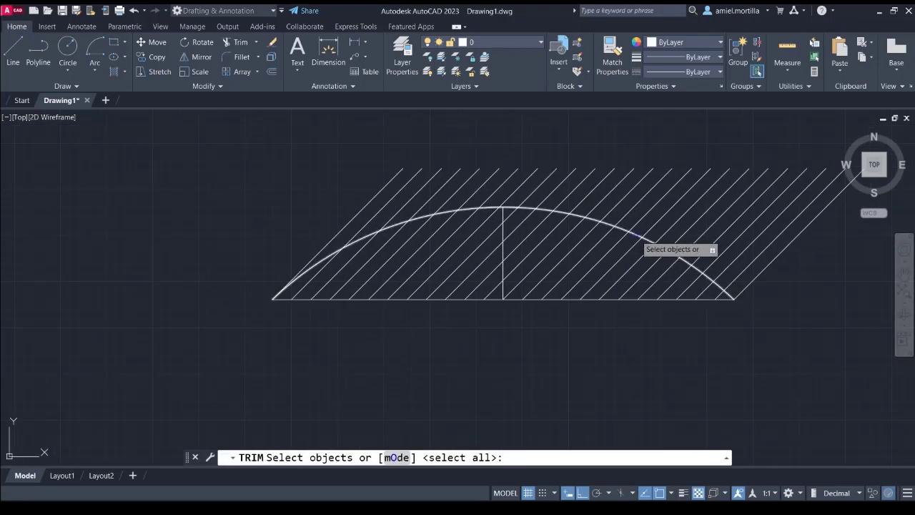
key("Escape")
Trim the portions of the slanted lines that extend above the arc, using the arc as the cutting edge
key("Return")
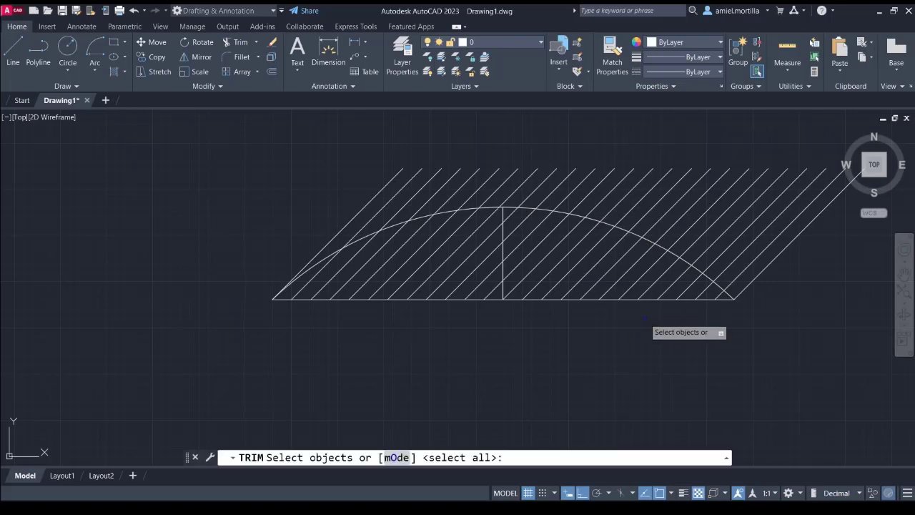
left_click(620, 232)
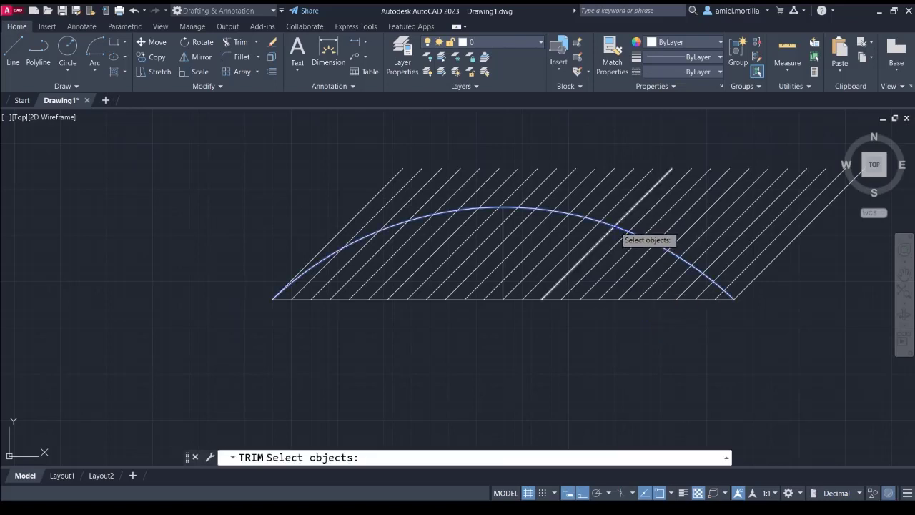
scroll(582, 212, "down", 1)
middle_click_drag(588, 206, 473, 217)
key("Return")
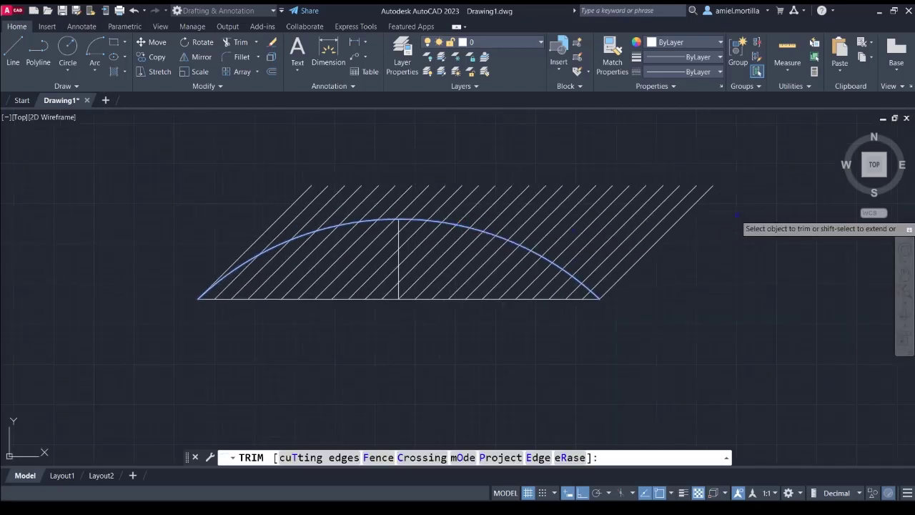
left_click(764, 203)
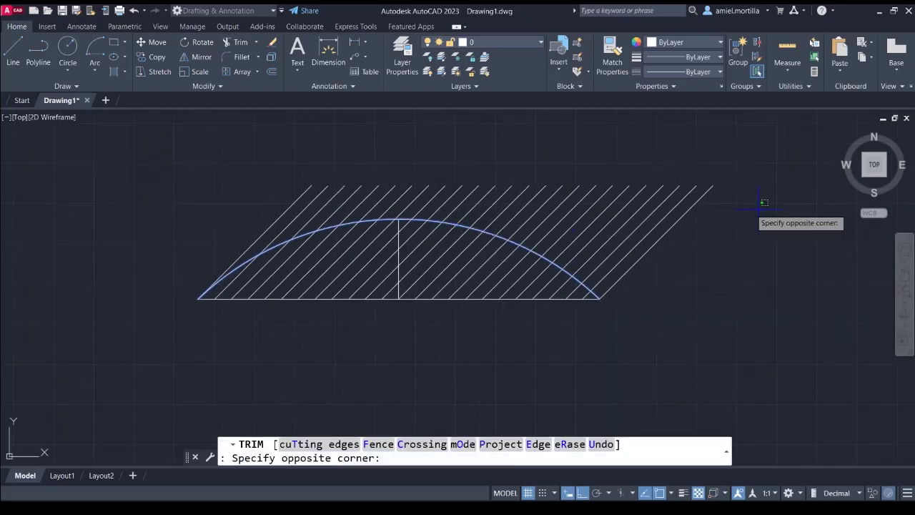
left_click(255, 148)
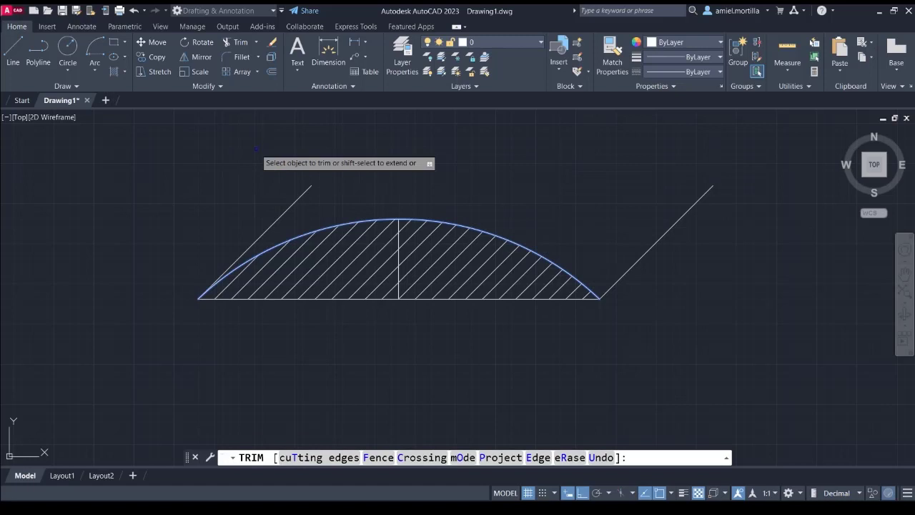
key("Escape")
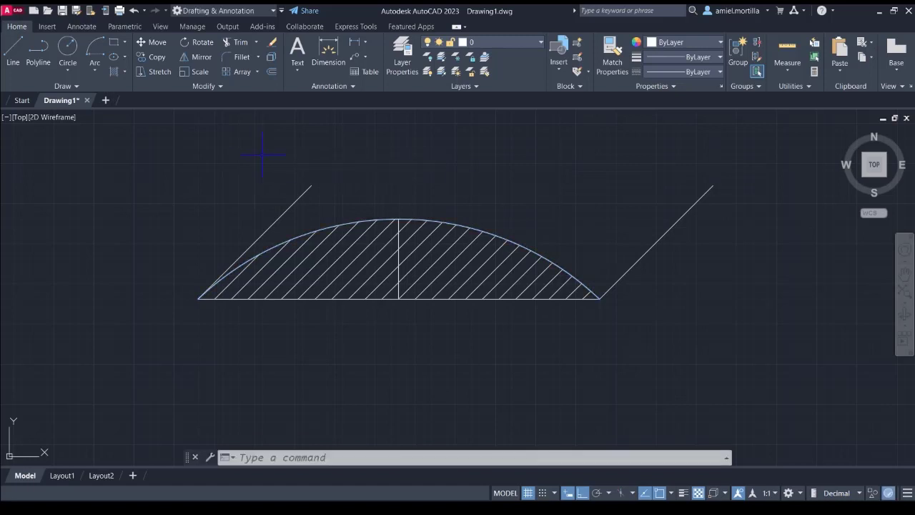
Try deleting the two outer slanted lines, the arc and the vertical centre line, and undo the deletions
left_click(767, 198)
left_click(247, 146)
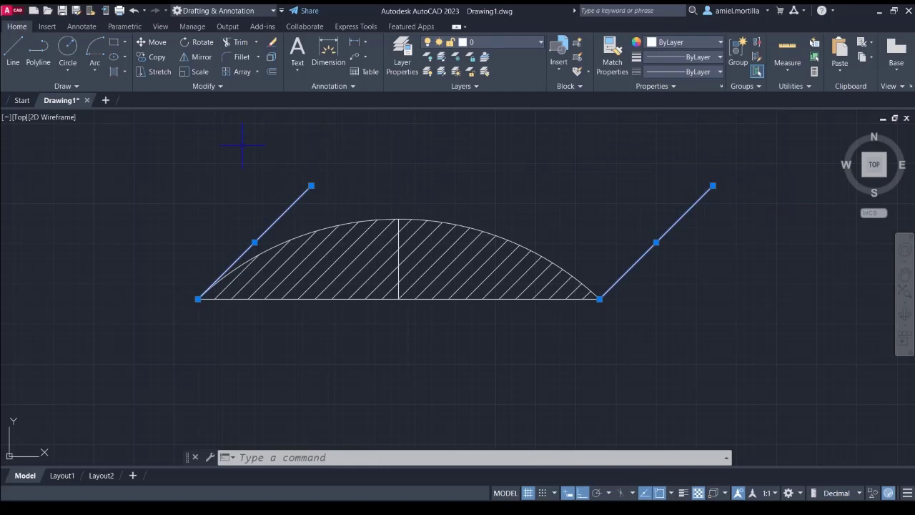
key("Delete")
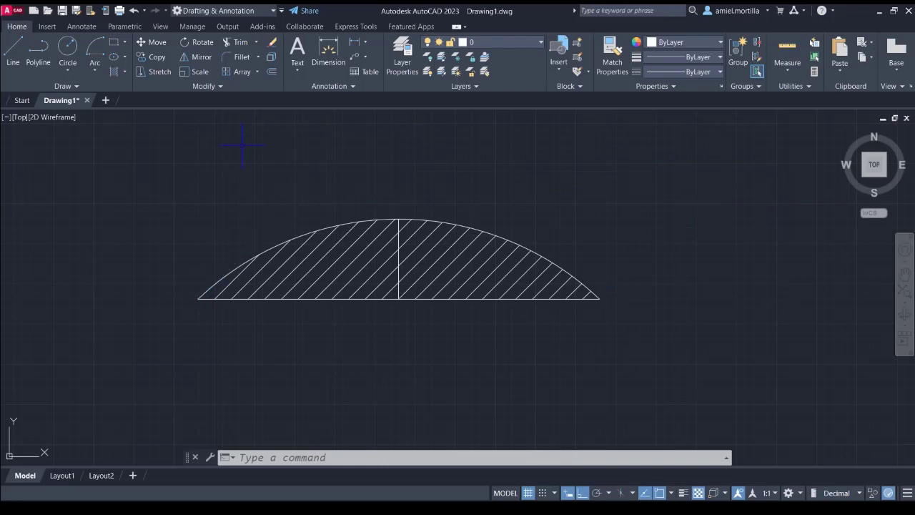
left_click(346, 222)
key("Delete")
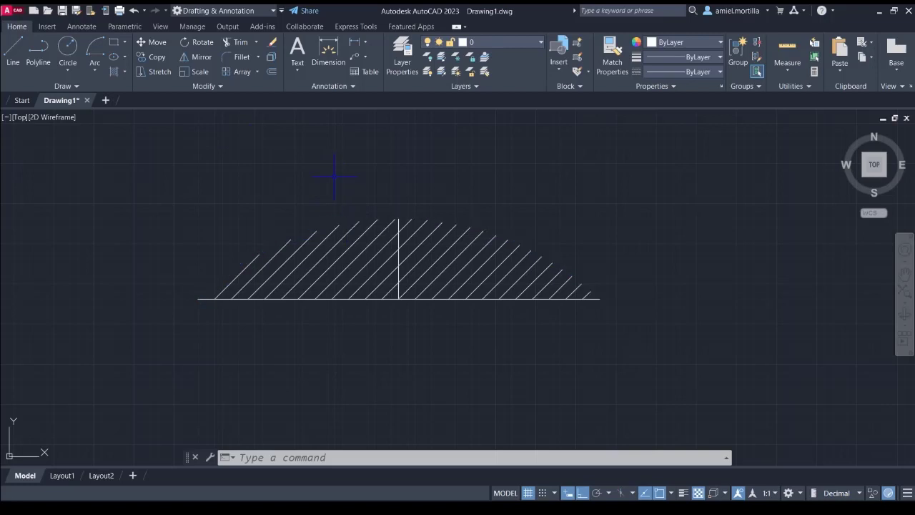
left_click(401, 222)
left_click(399, 222)
key("Delete")
key("ctrl+z")
key("ctrl+z")
key("ctrl+z")
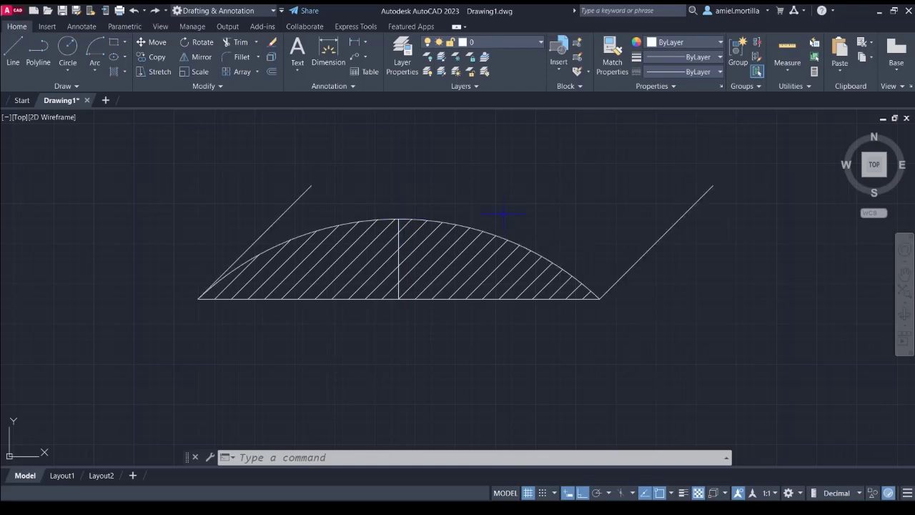
Try the Erase command on the arc, its vertical centre line and the two outermost slanted lines, and undo the erasure
left_click(657, 243)
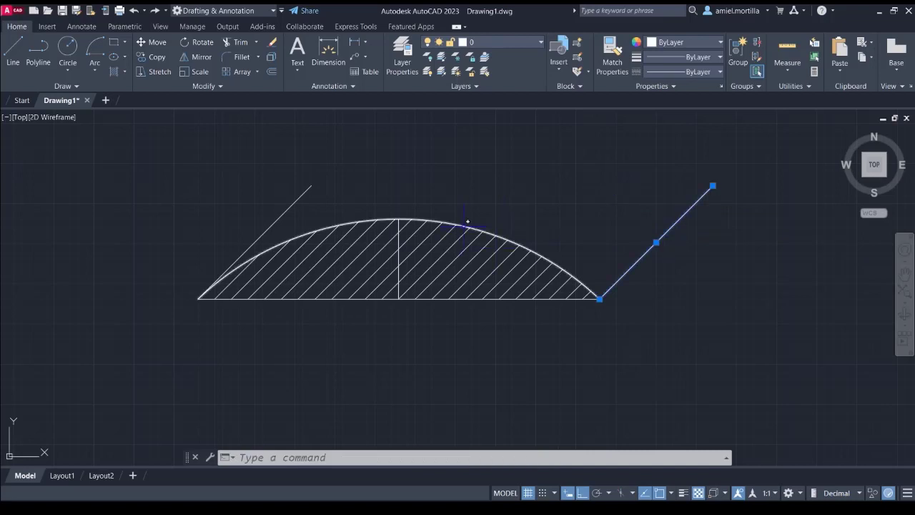
left_click(427, 223)
left_click(399, 236)
left_click(309, 196)
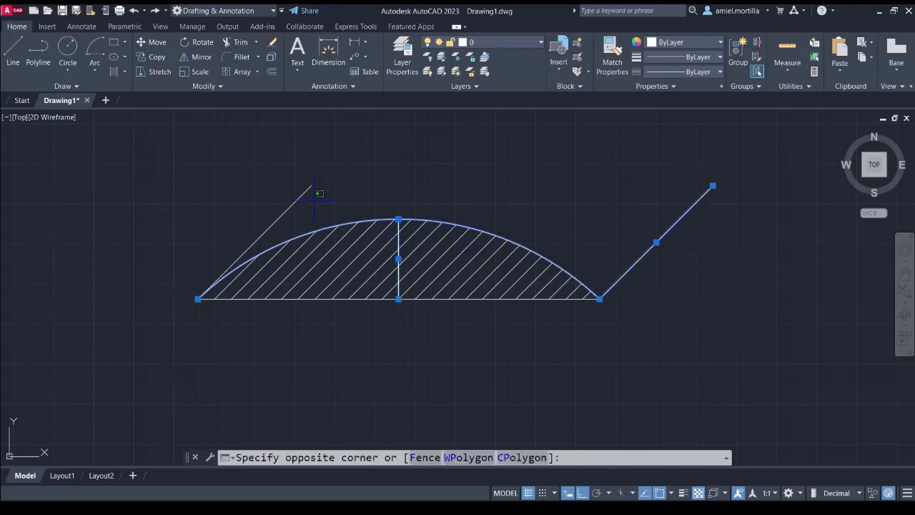
left_click(286, 186)
type("ere")
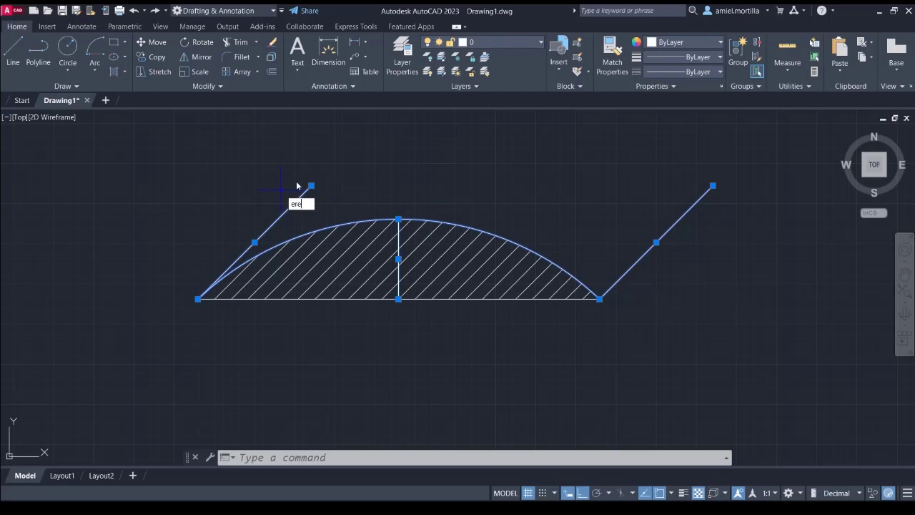
key("BackSpace")
key("Return")
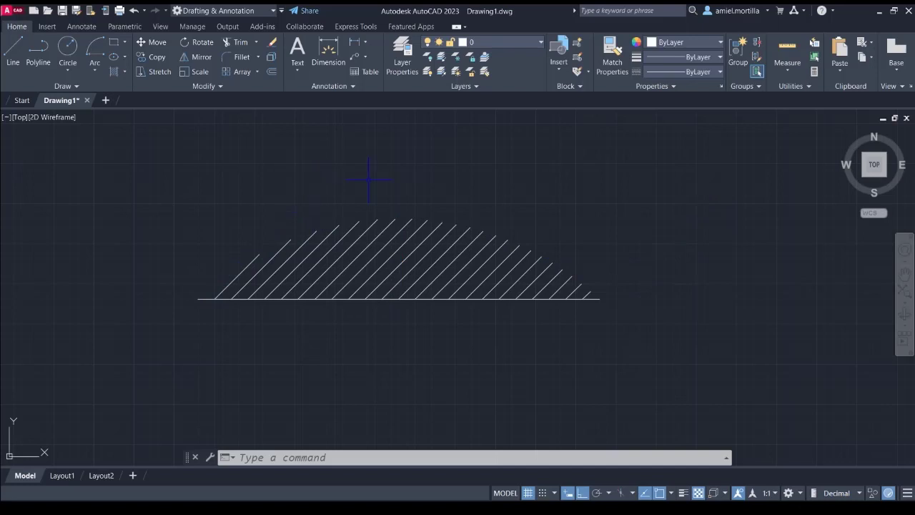
key("ctrl+z")
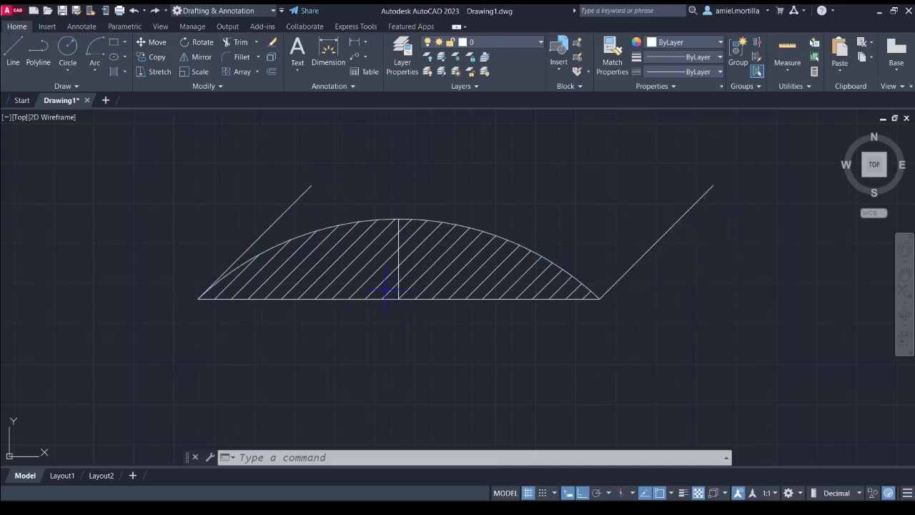
Delete the arc, its vertical centre line and the two untrimmed slanted lines at the ends of the base line
left_click(654, 244)
left_click(422, 220)
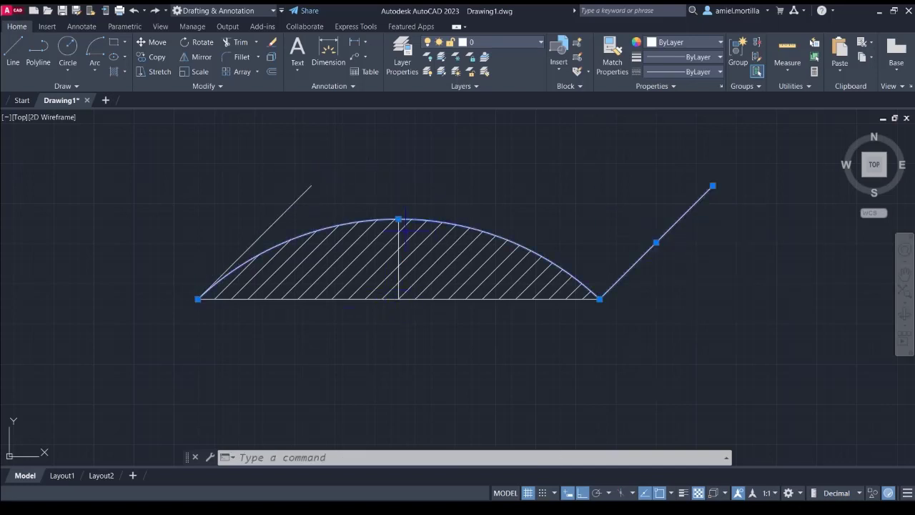
left_click(399, 227)
left_click(290, 206)
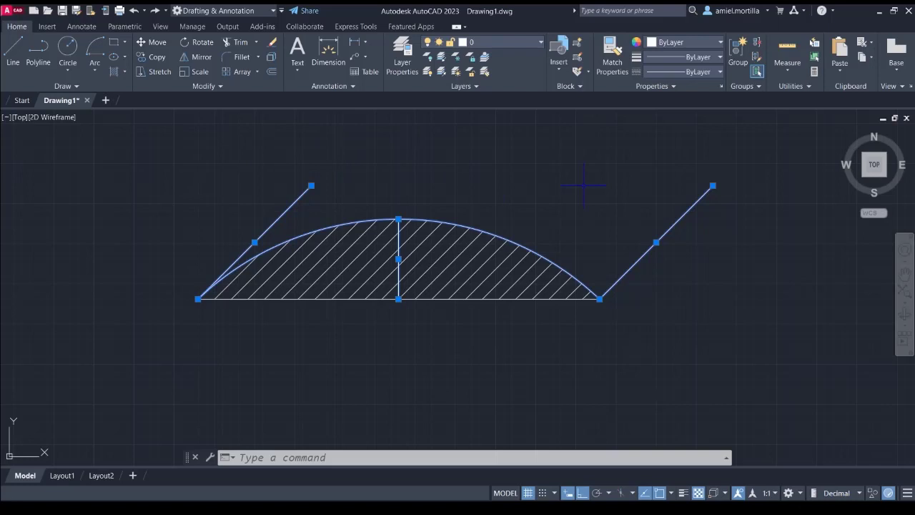
key("Delete")
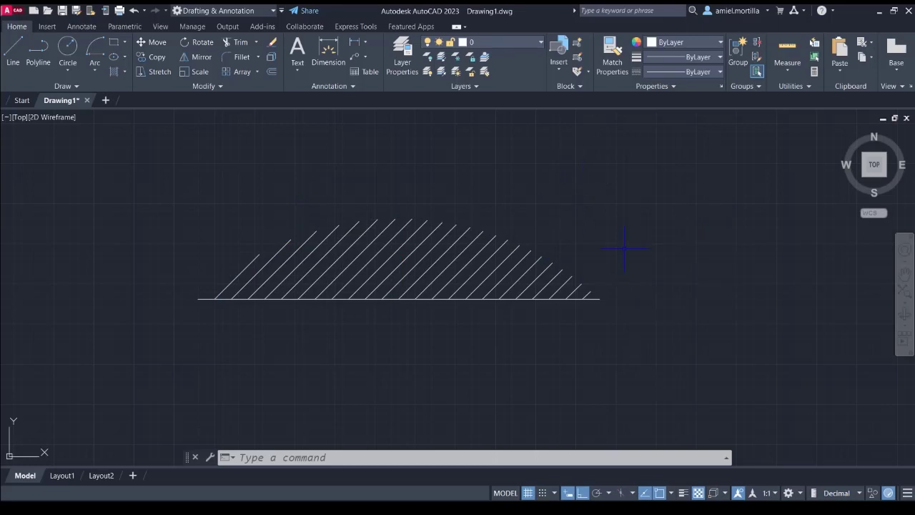
left_click(593, 293)
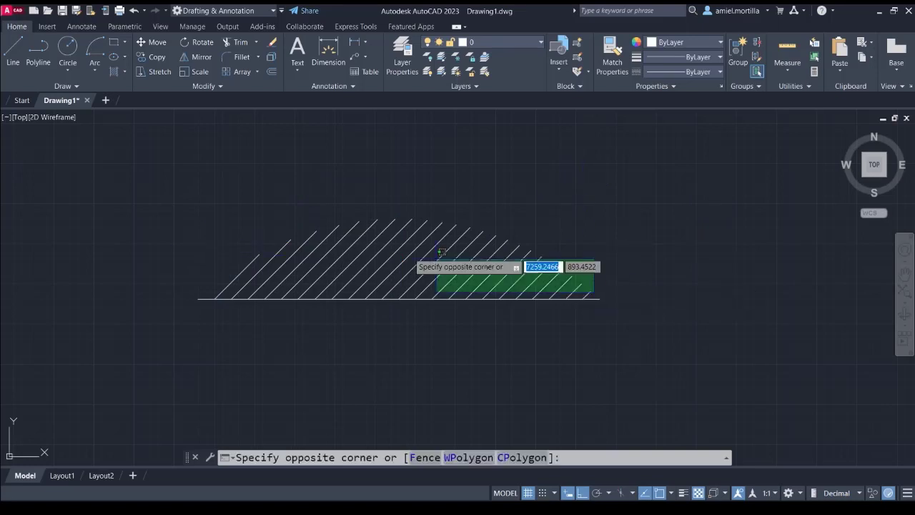
left_click(204, 207)
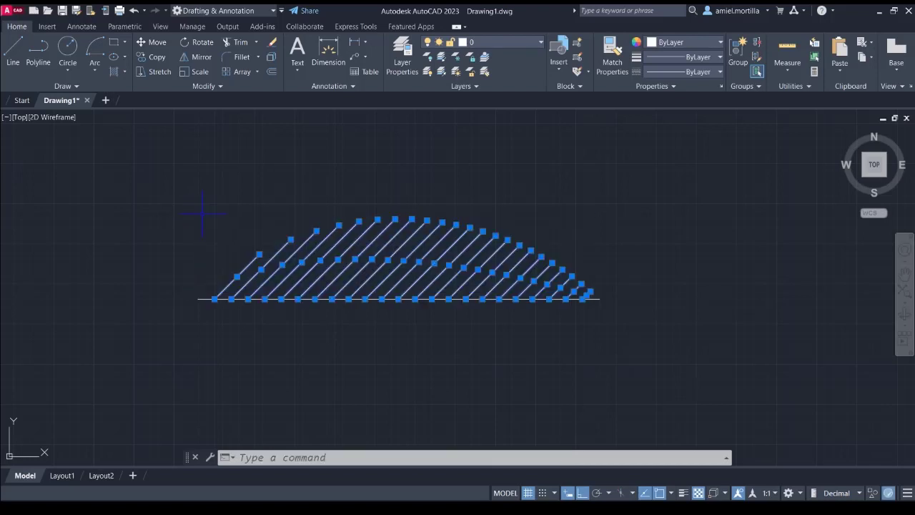
type("mi")
key("Return")
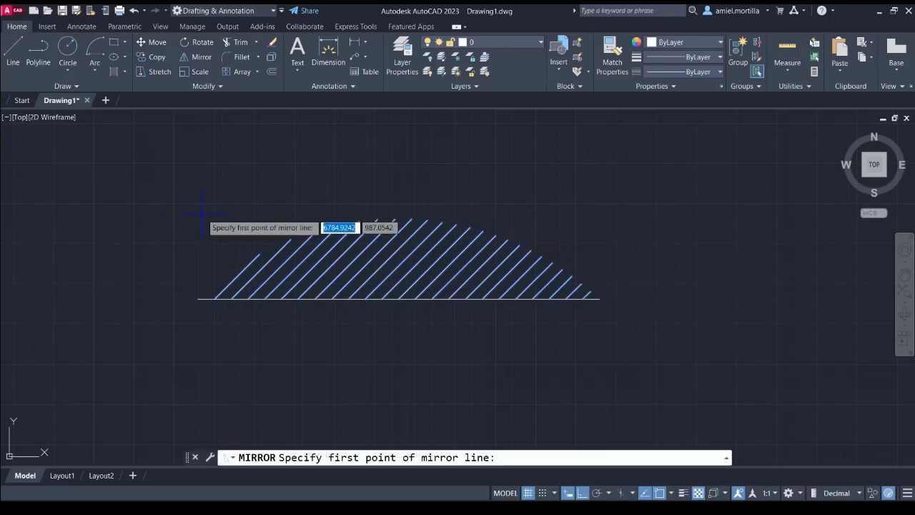
left_click(600, 299)
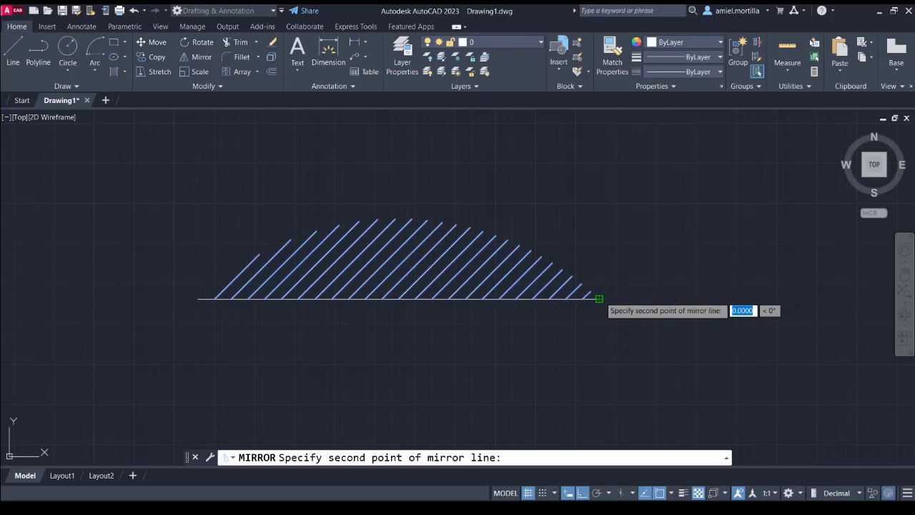
left_click(674, 299)
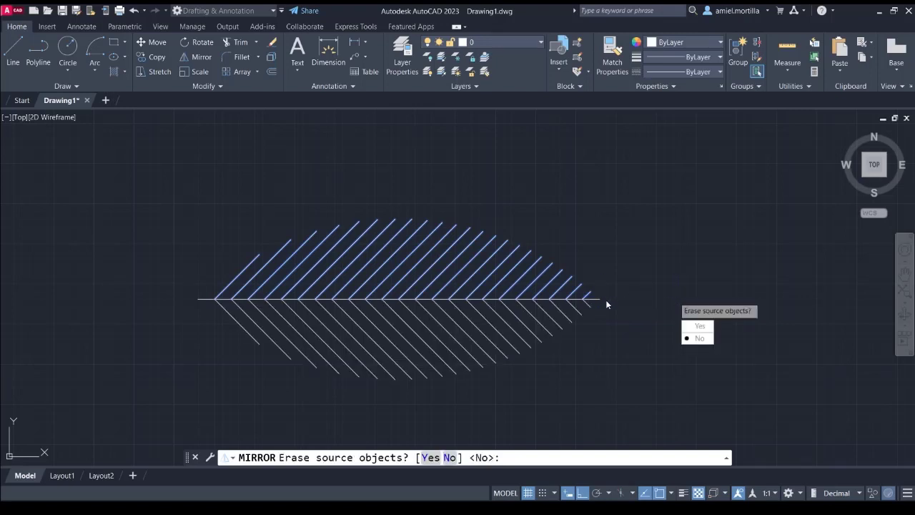
key("Escape")
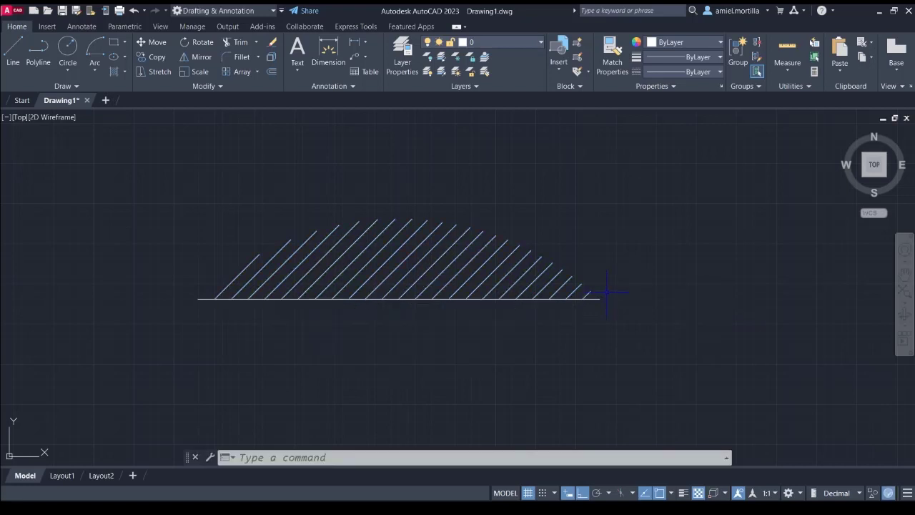
left_click(606, 291)
left_click(224, 221)
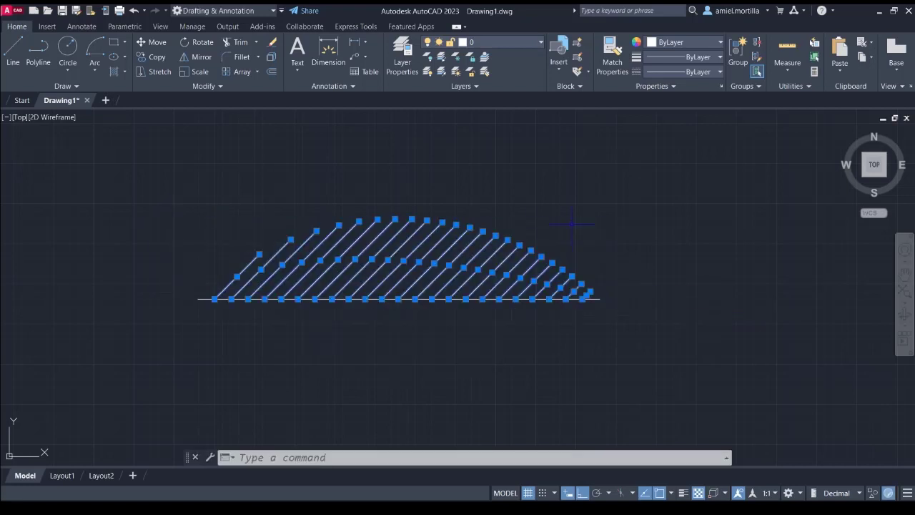
type("mi")
key("Return")
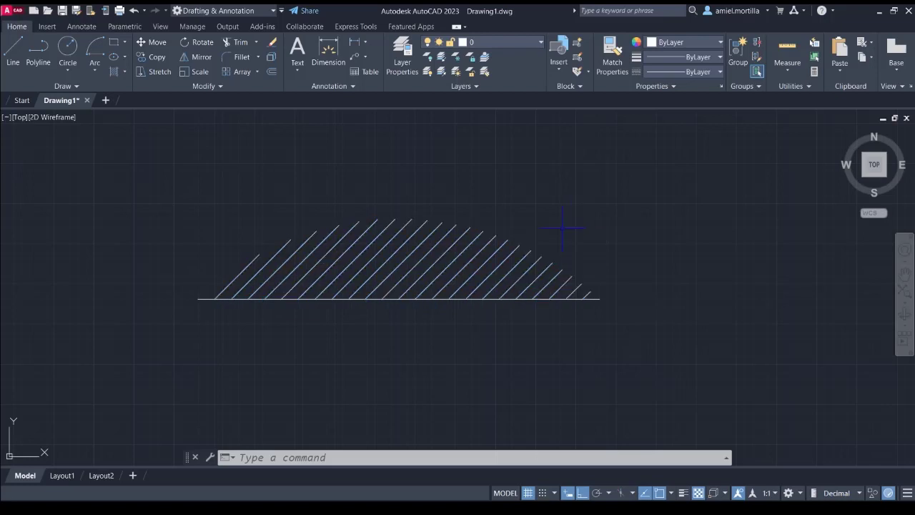
Mirror all the slanted lines below the horizontal base line, using its right end as the axis point and keeping the source objects
type("mi")
key("Return")
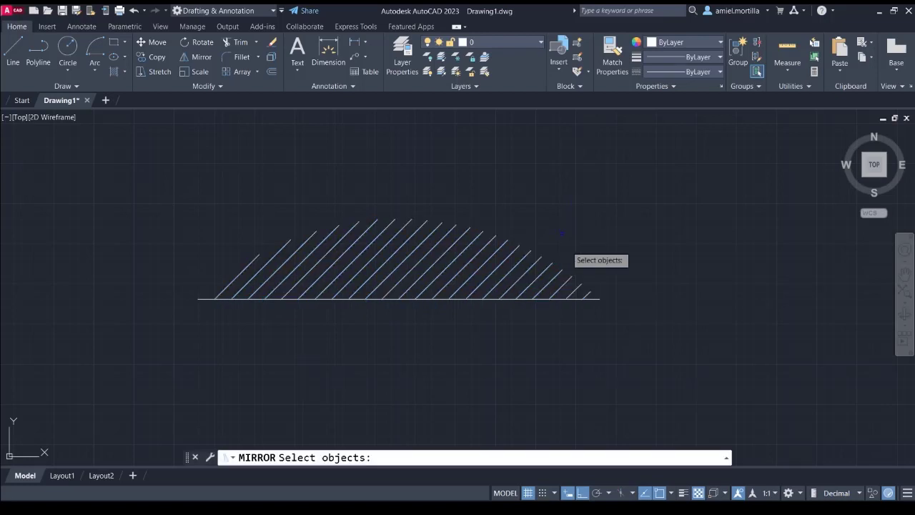
left_click(599, 296)
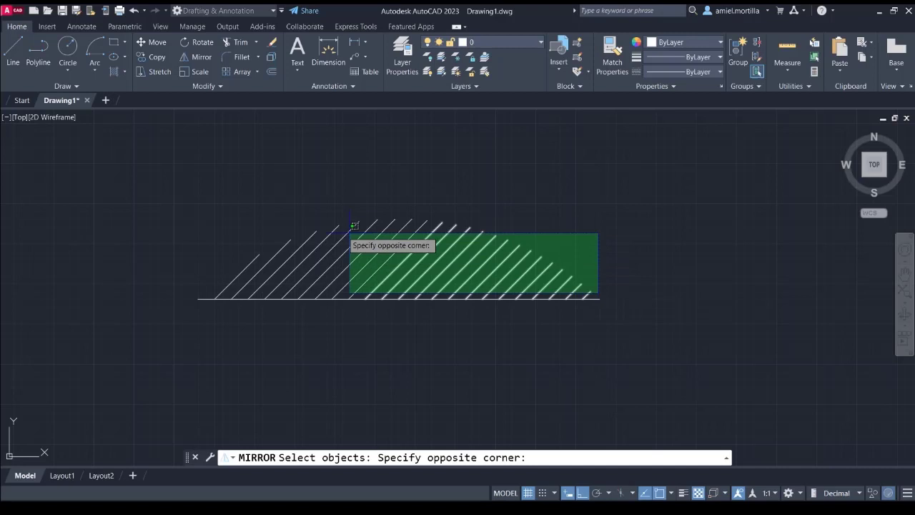
left_click(206, 218)
key("Return")
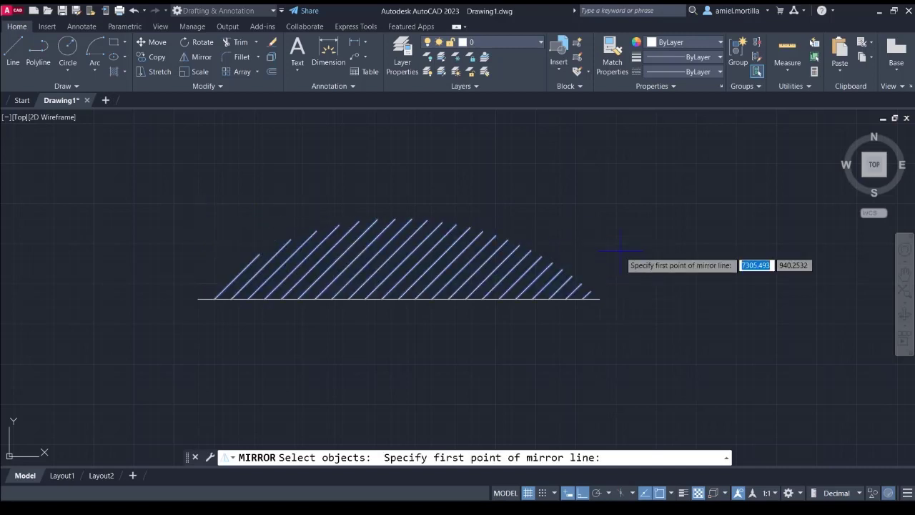
left_click(599, 299)
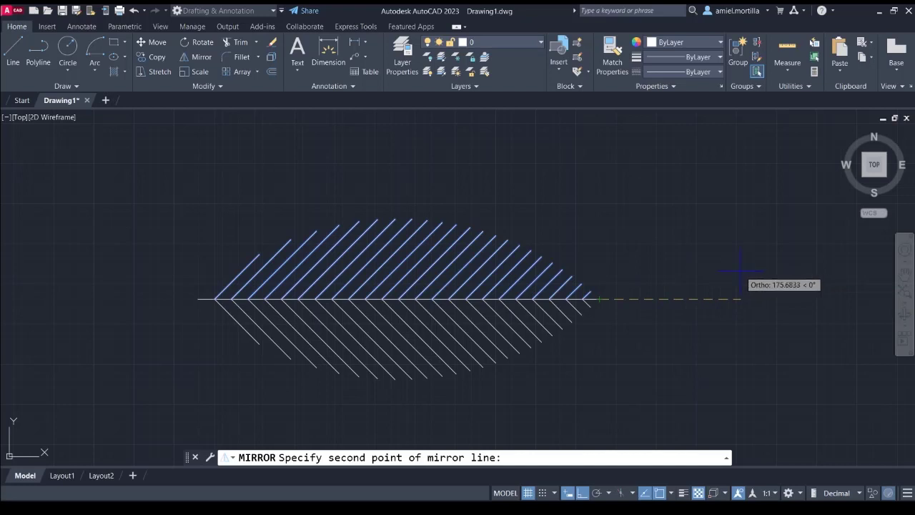
left_click(744, 271)
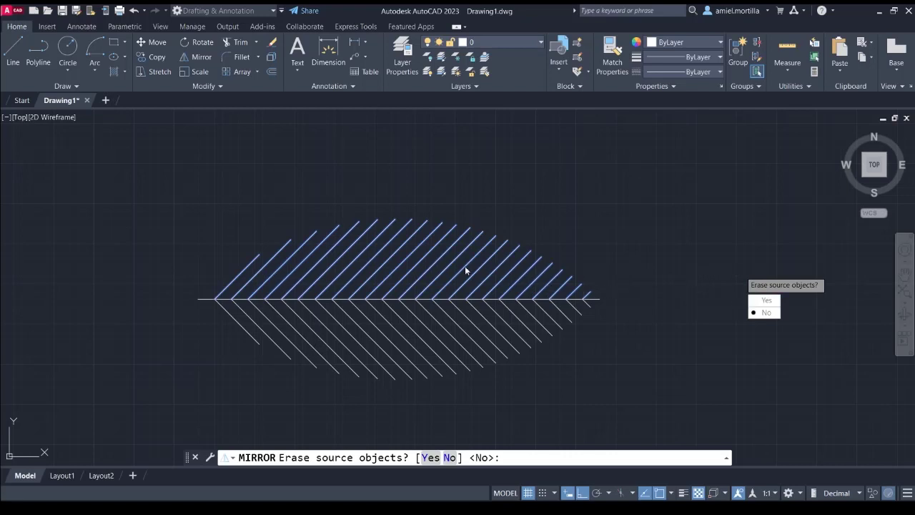
left_click(764, 312)
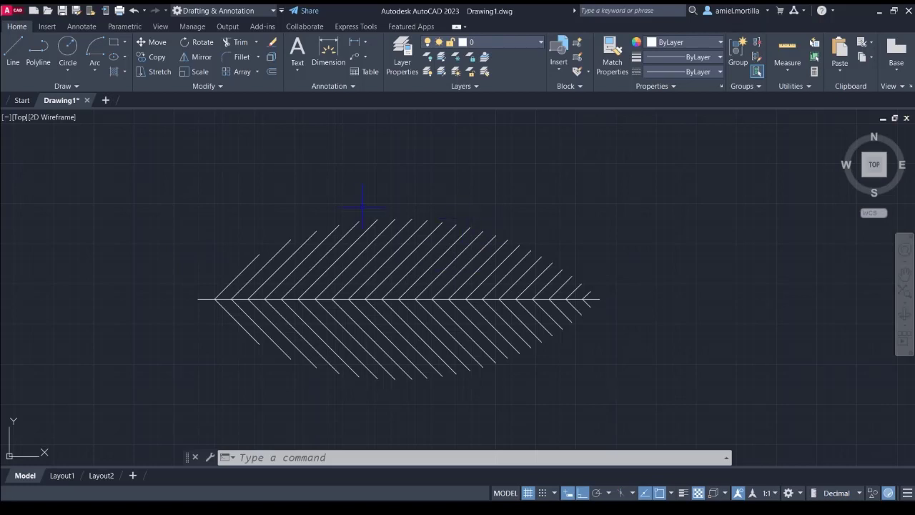
Select the complete leaf shape, including the base line and both sets of slanted lines
middle_click_drag(289, 195, 381, 206)
scroll(382, 206, "down", 1)
left_click(236, 199)
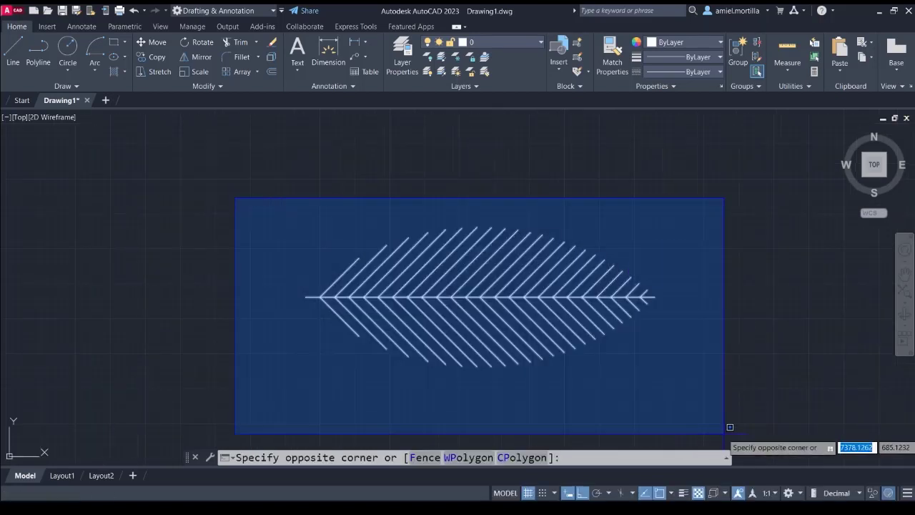
left_click(742, 397)
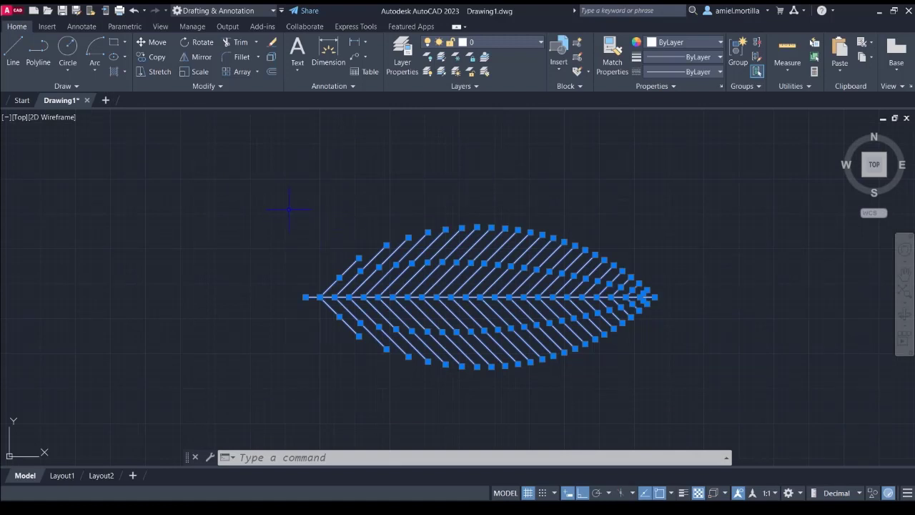
type("AR")
key("Return")
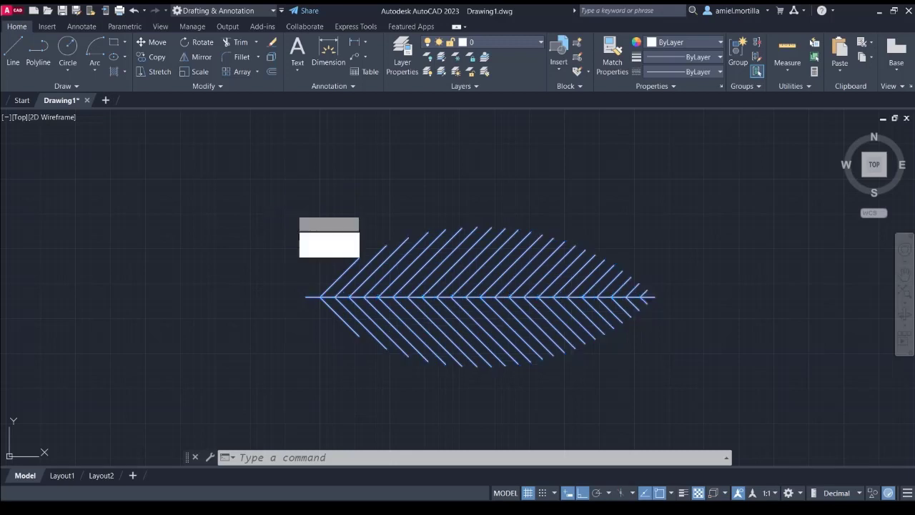
key("Escape")
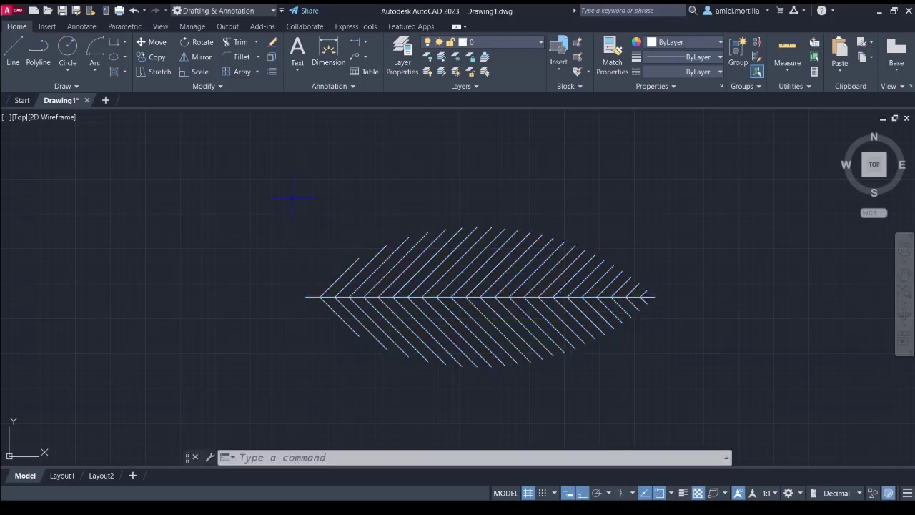
Create a polar array of the whole leaf, centred on the outer left end of its midrib line
type("ar")
key("Return")
left_click(276, 189)
left_click(721, 395)
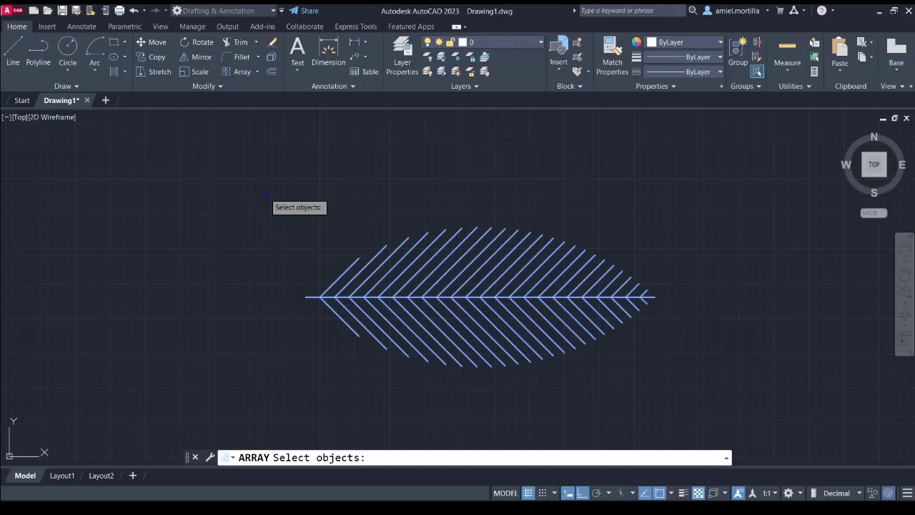
key("Return")
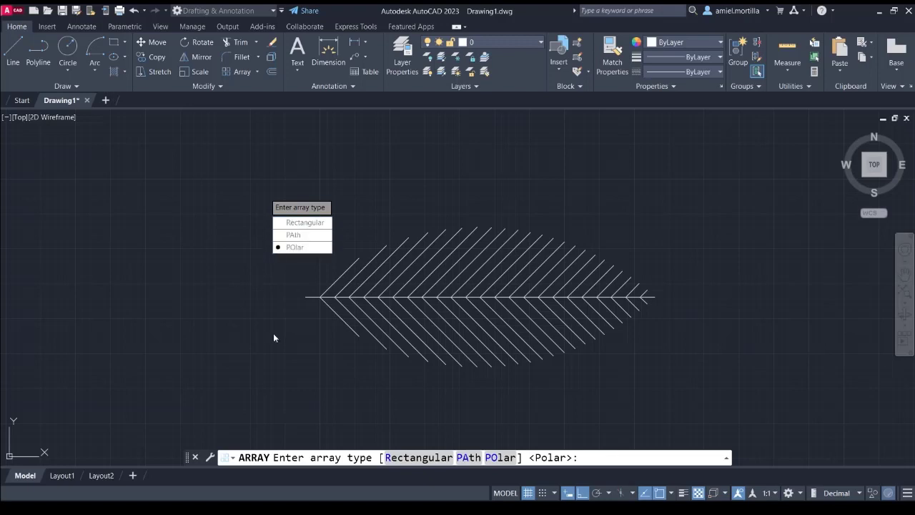
left_click(294, 247)
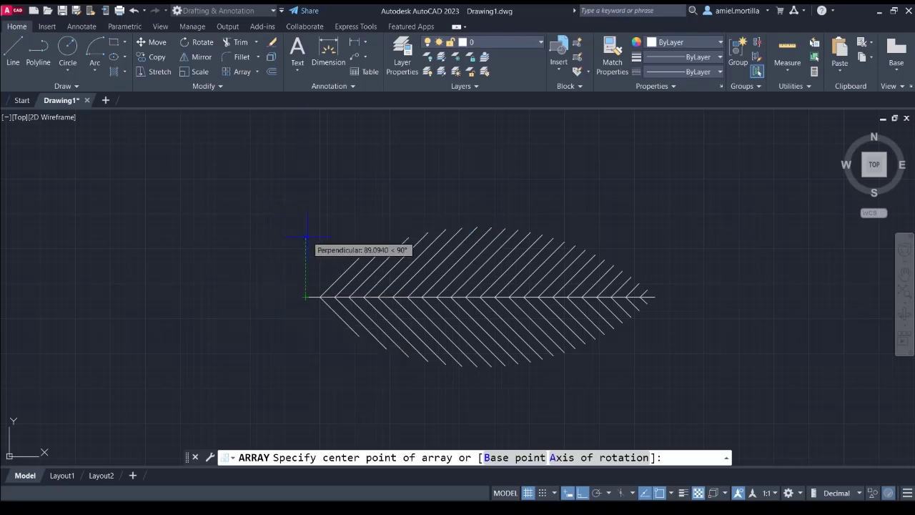
left_click(306, 297)
scroll(305, 296, "down", 4)
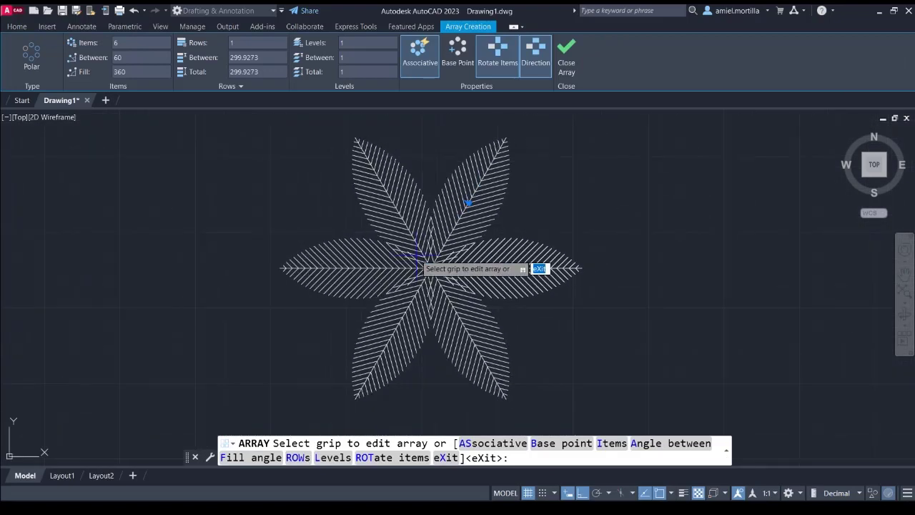
Try fill angles of 180 and 270 degrees on the polar leaf array
scroll(508, 247, "down", 1)
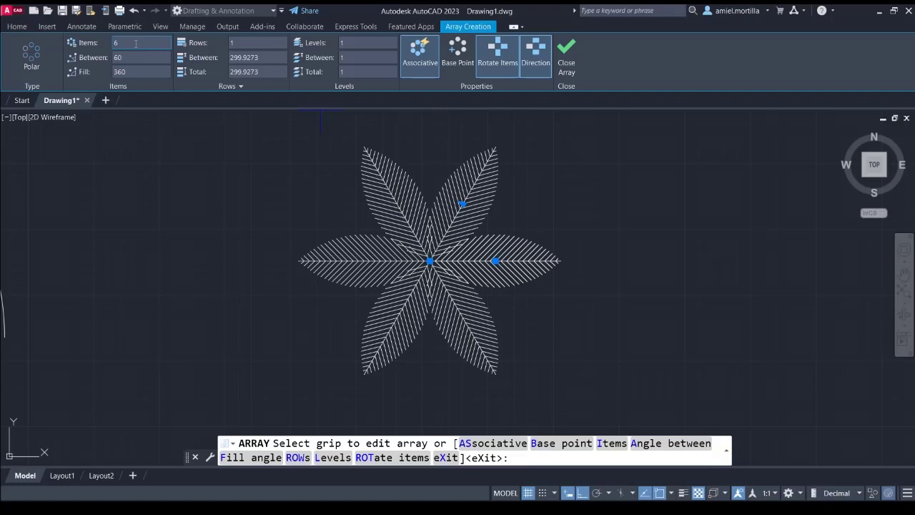
left_click(118, 71)
type("180")
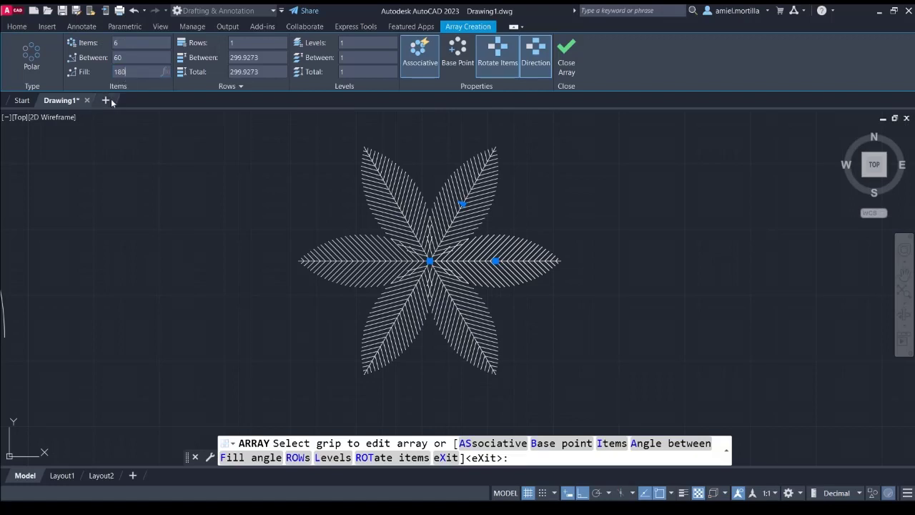
key("Return")
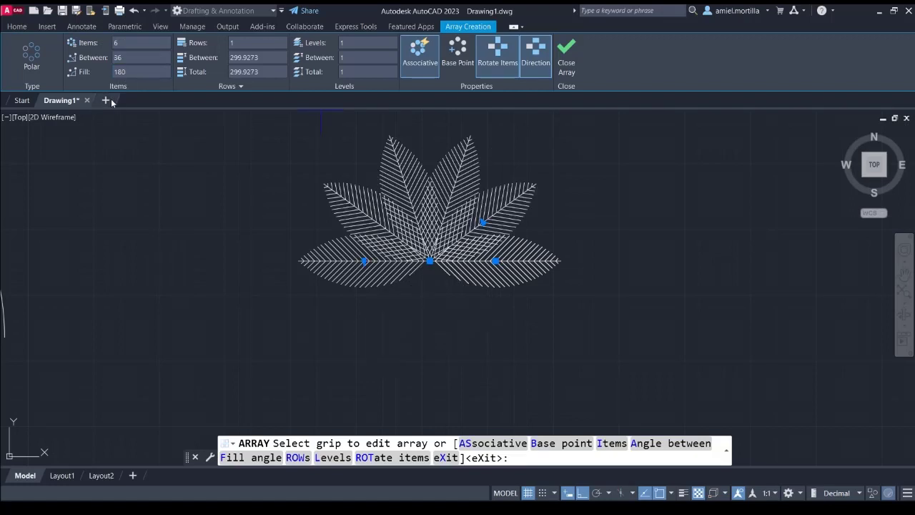
left_click(143, 74)
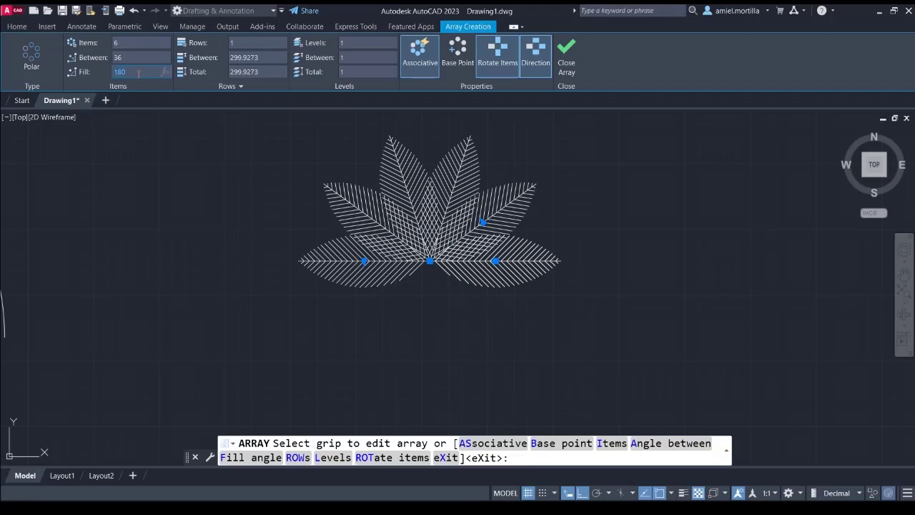
type("270")
key("Return")
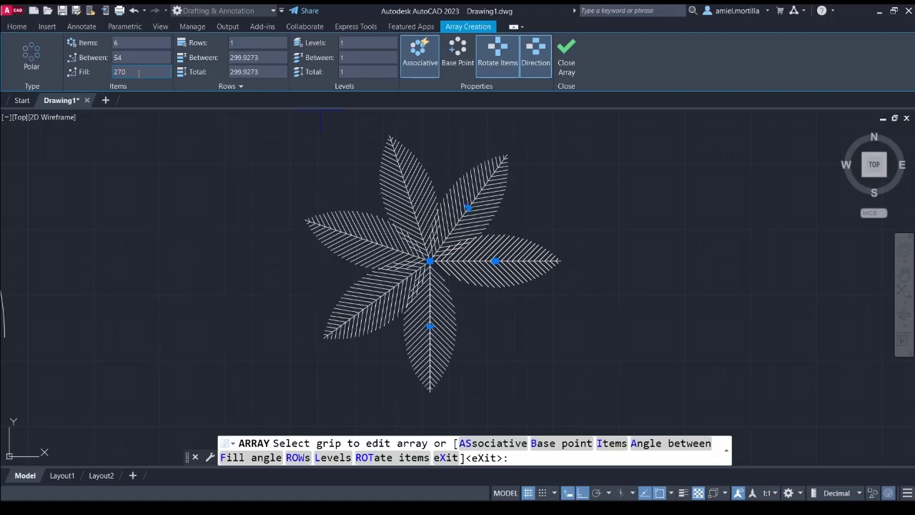
Set the polar array's fill angle to 360 degrees
left_click(137, 72)
type("360")
key("Return")
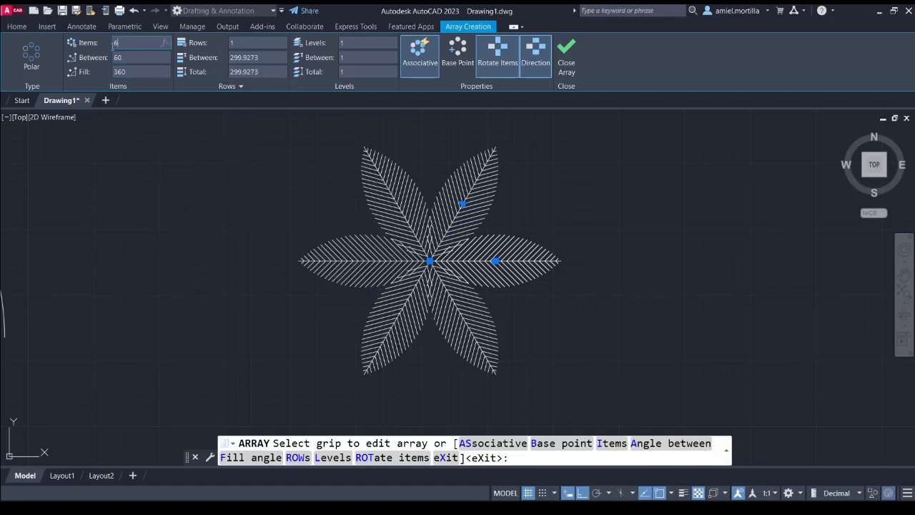
Try item counts of 3 and 5 in the polar leaf array
left_click(163, 42)
type("3")
key("Return")
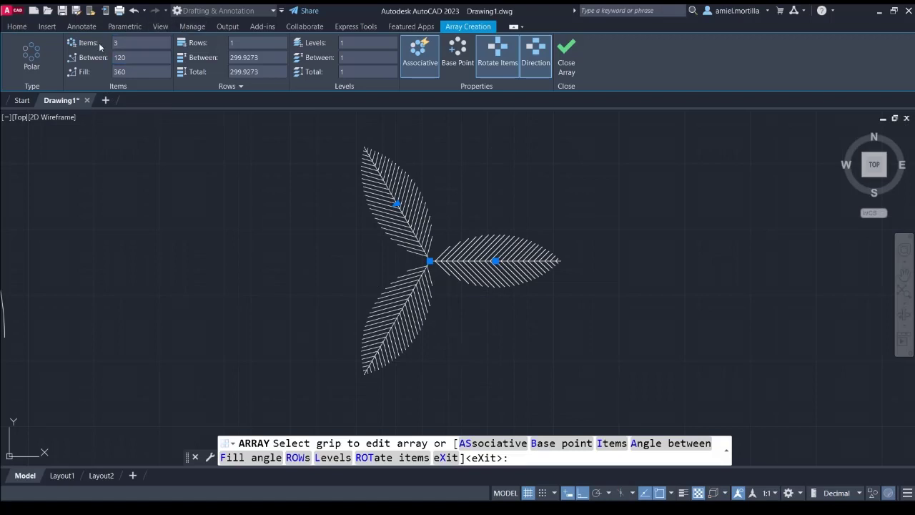
left_click(143, 43)
type("5")
key("Return")
Set the polar array to 6 items and finish the array
left_click(115, 43)
type("6")
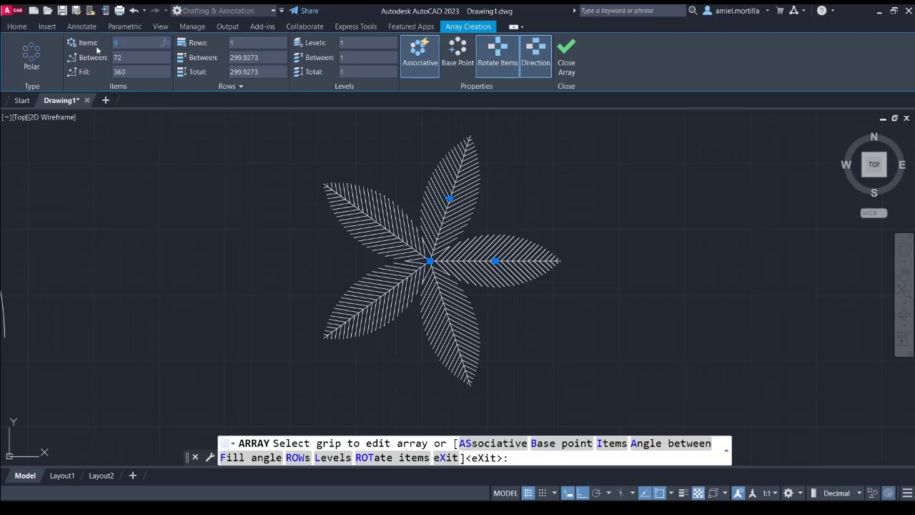
key("Return")
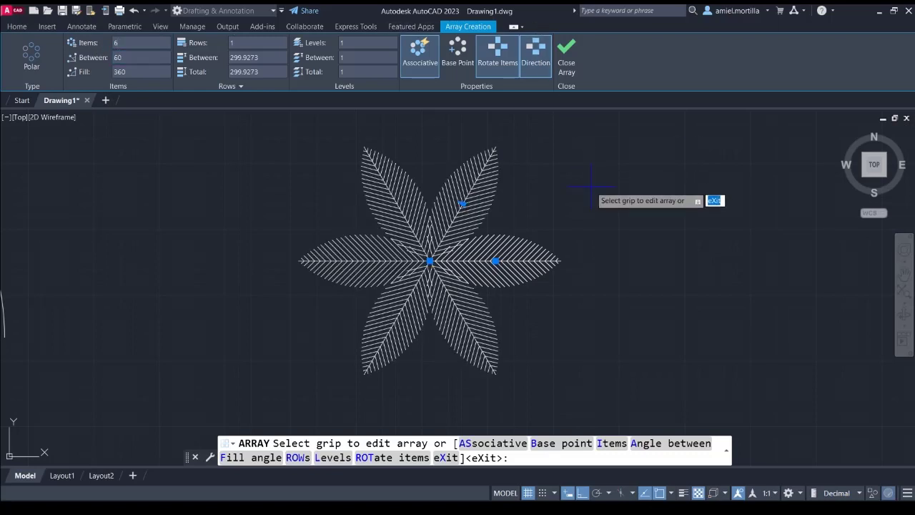
key("Return")
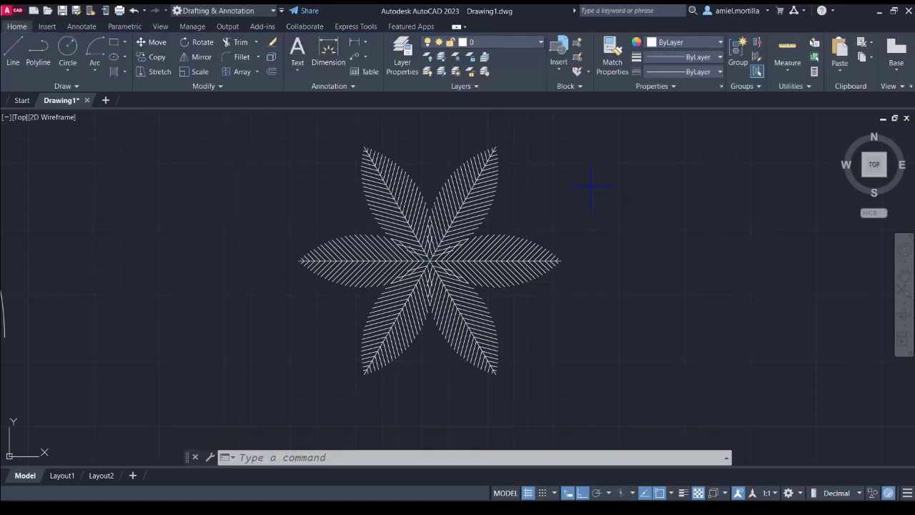
Move the six-leaf plant horizontally closer to the door symbol, using its centre as the base point
scroll(588, 190, "down", 3)
left_click(391, 153)
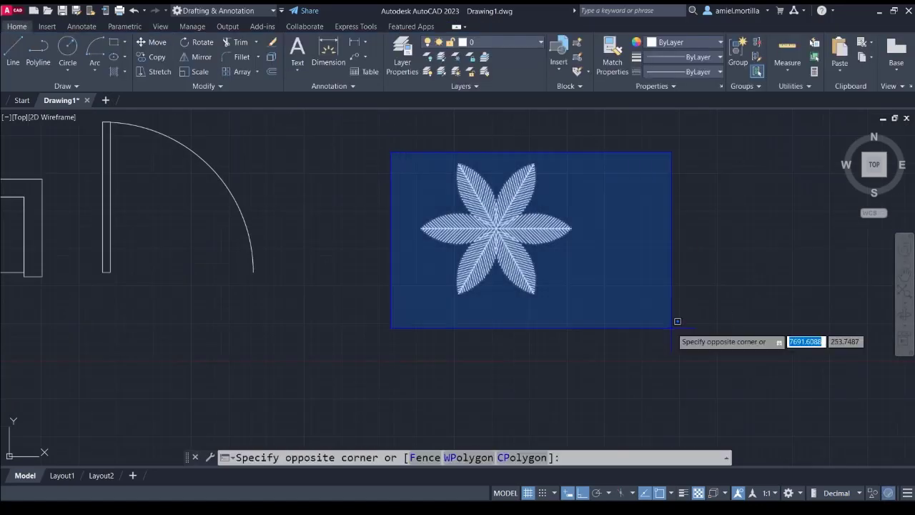
left_click(671, 327)
type("m")
key("Return")
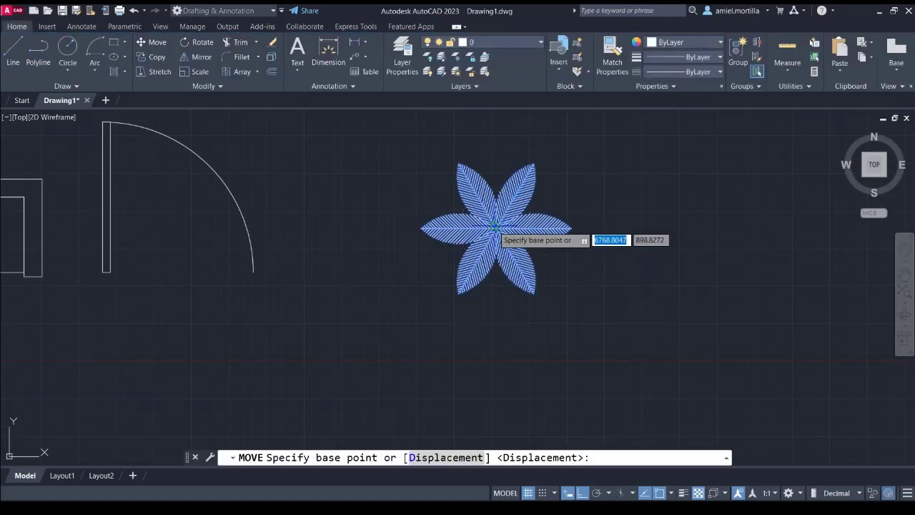
left_click(495, 229)
left_click(366, 229)
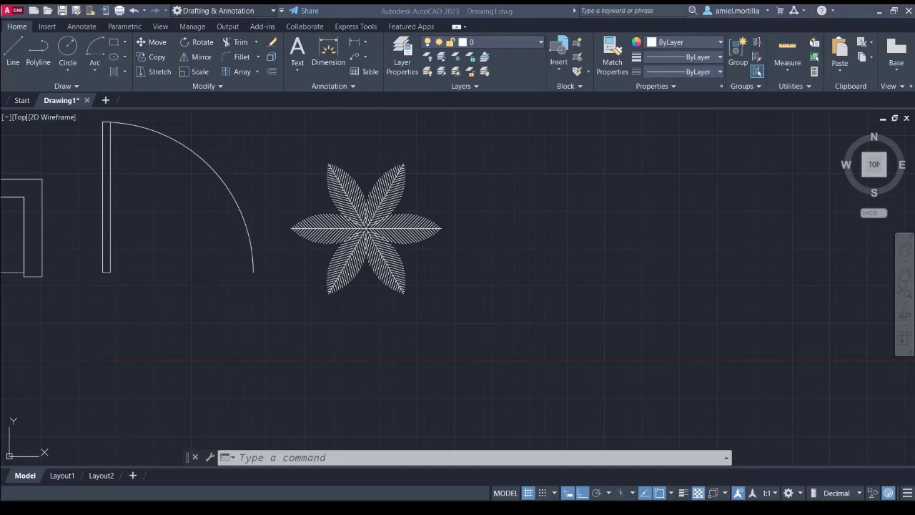
Draw a horizontal line 3250 long in the empty area to the right of the plant, running rightward
middle_click_drag(517, 226, 564, 239)
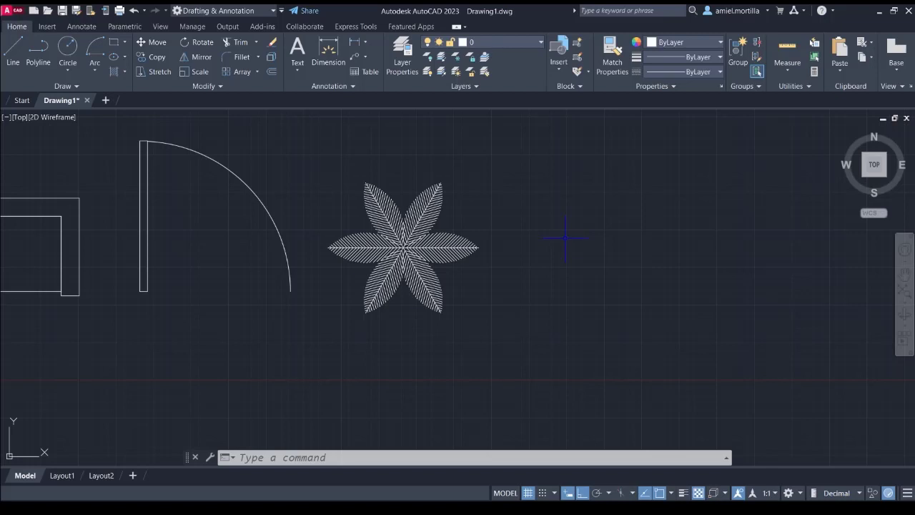
mouse_move(565, 239)
middle_mouse_down()
mouse_move(464, 236)
mouse_move(444, 274)
middle_mouse_up()
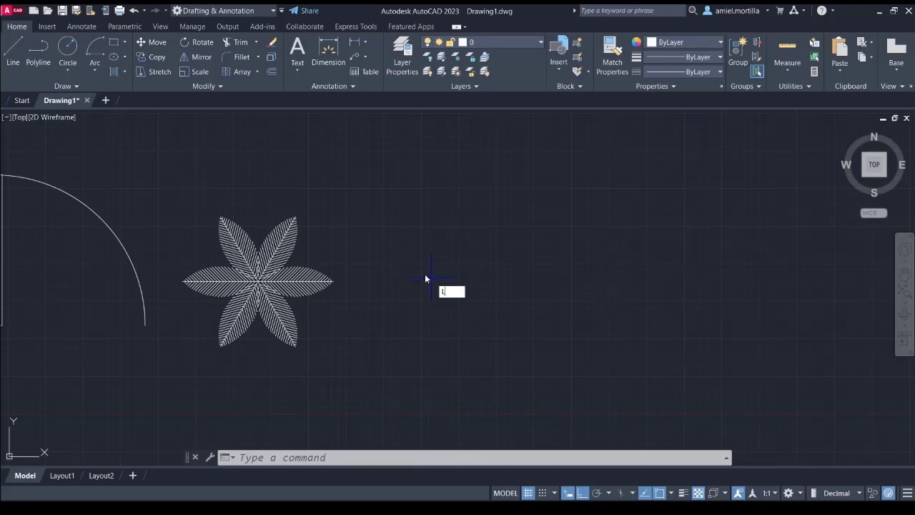
key("Return")
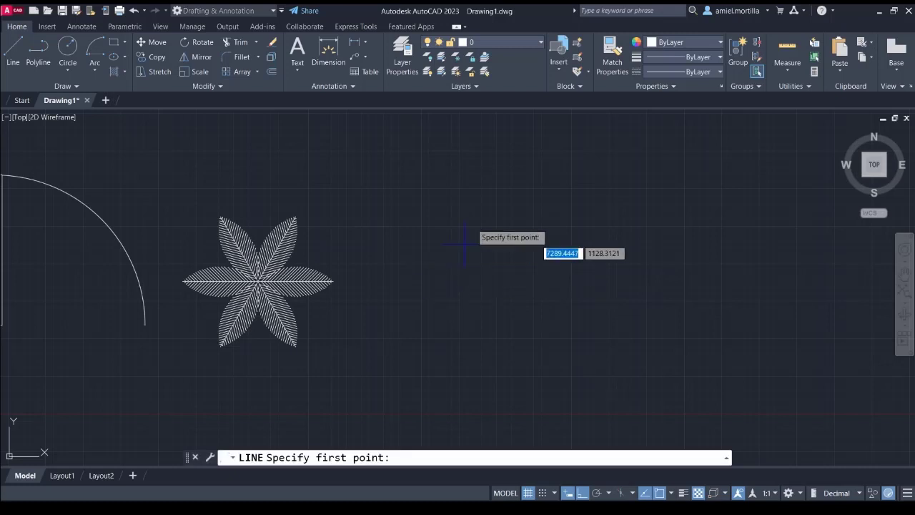
left_click(404, 218)
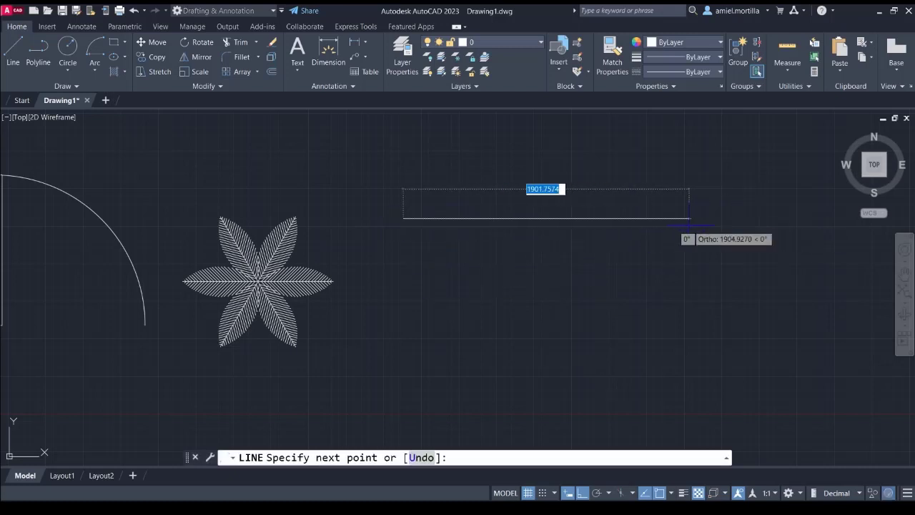
middle_click_drag(694, 228, 641, 227)
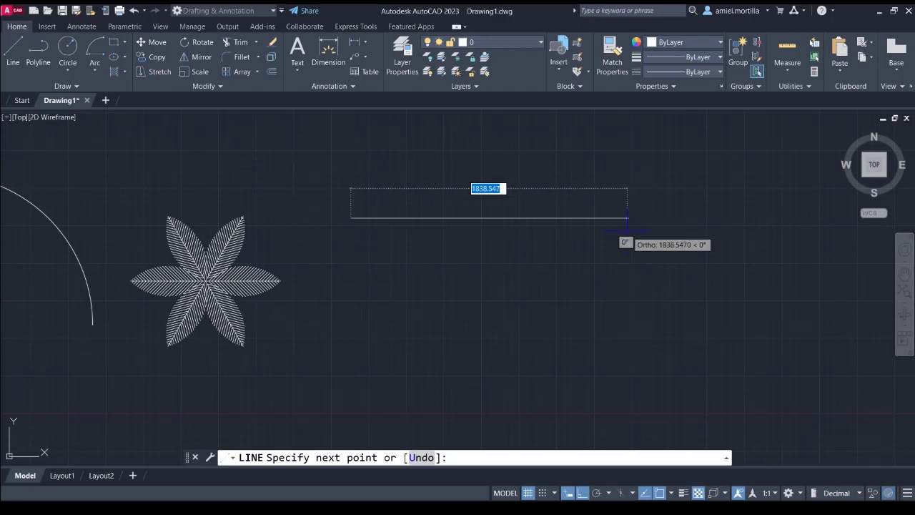
type("36")
key("BackSpace")
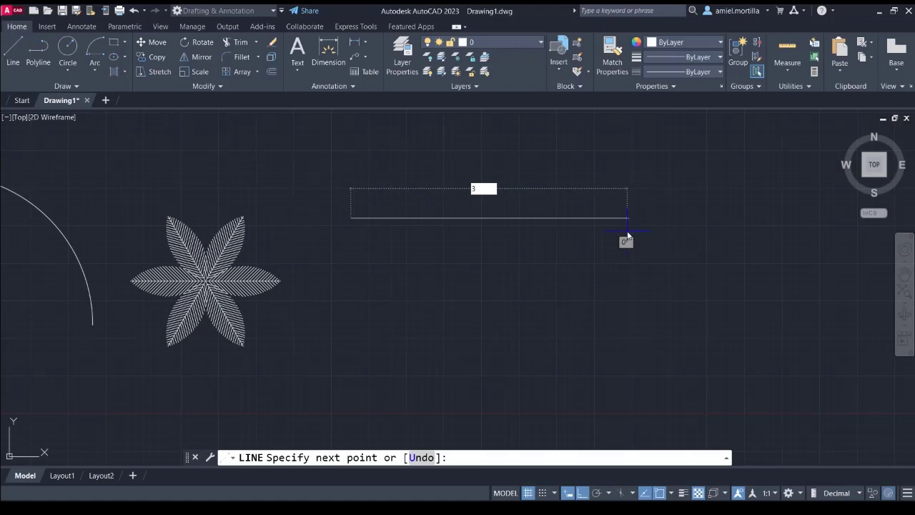
type("250")
key("Return")
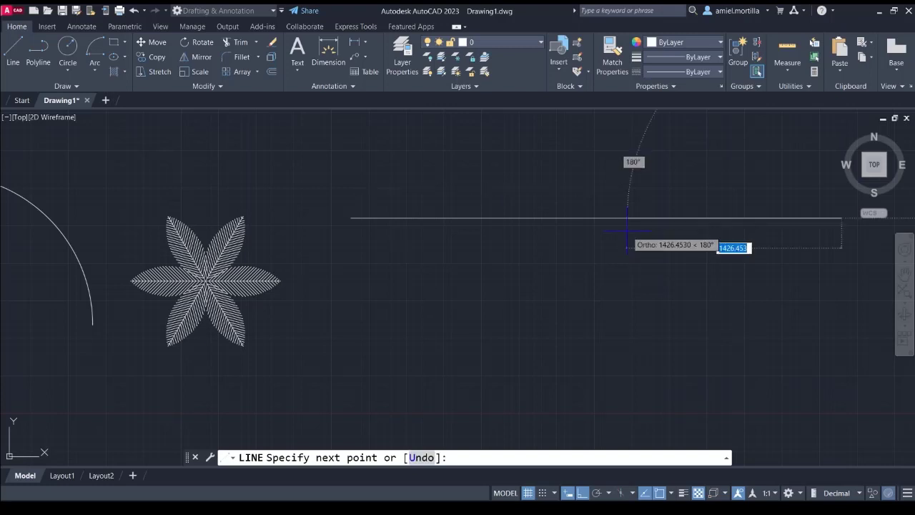
Continue the line from its right end with segments 315 down, 100 right and 950 down
scroll(749, 290, "down", 1)
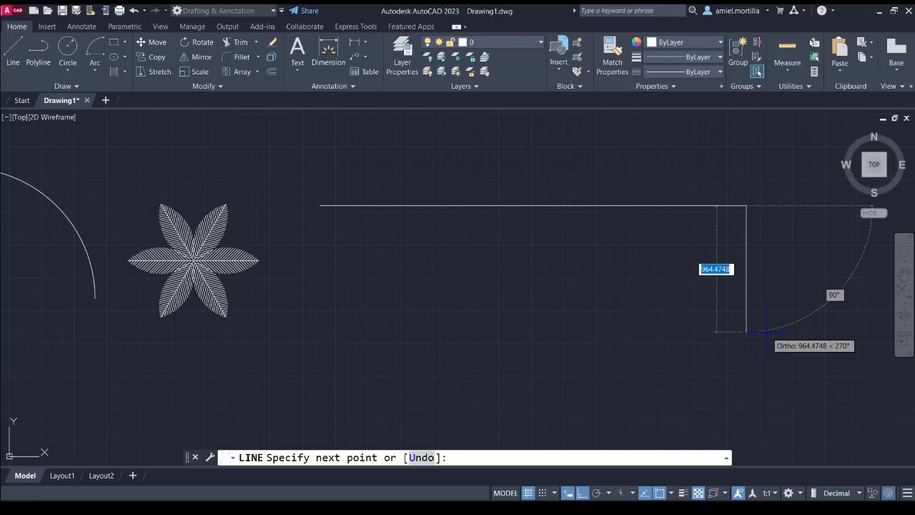
type("315")
key("Return")
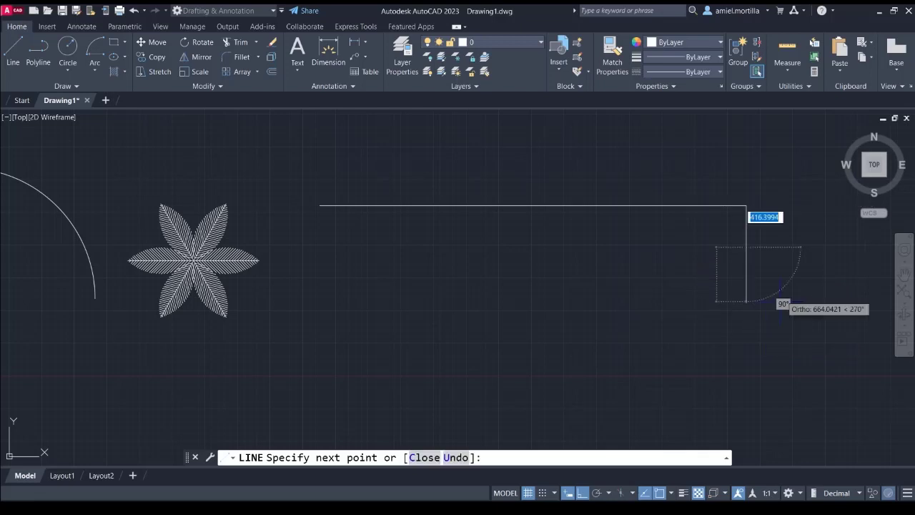
type("100")
key("Return")
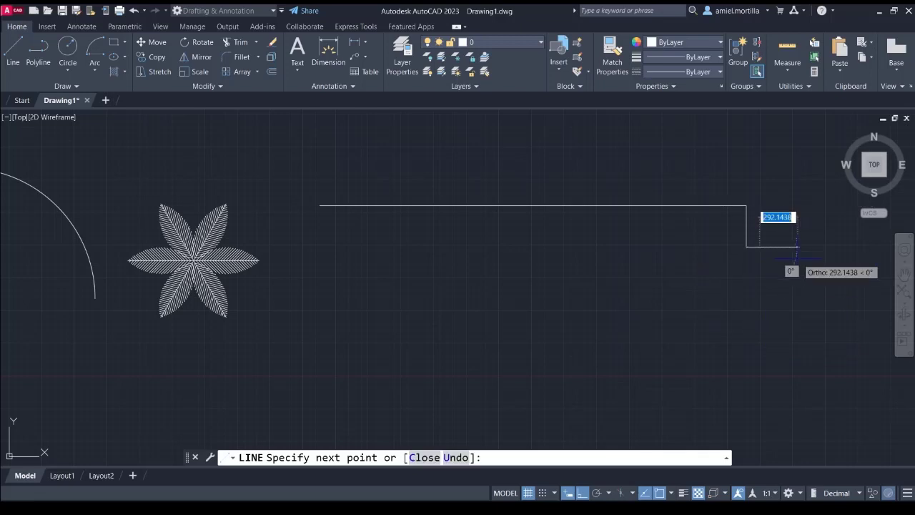
type("950")
key("Return")
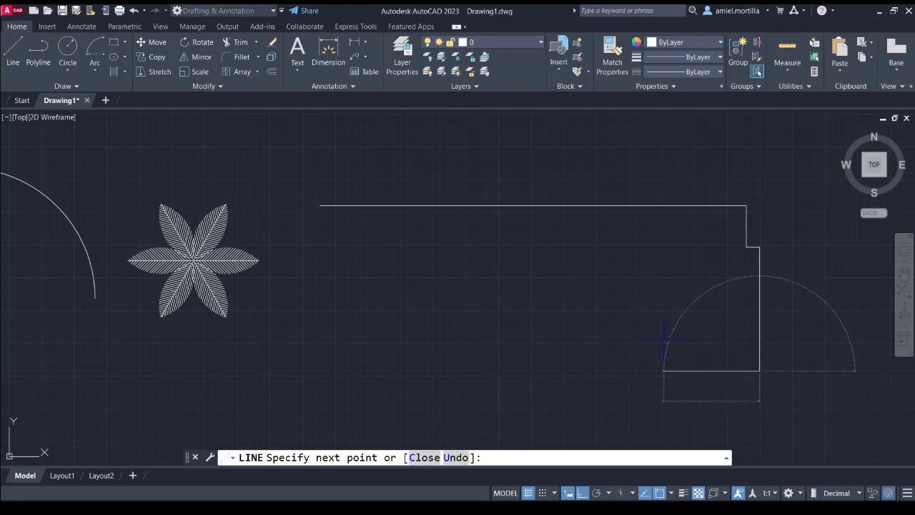
Continue the outline with segments 100 left, a further drop down, 920 left and 900 up
type("100")
key("Return")
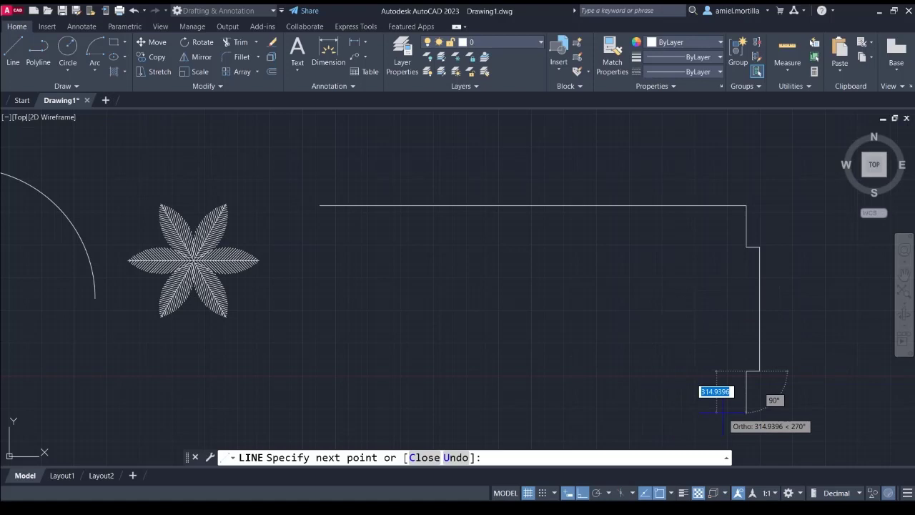
type("600")
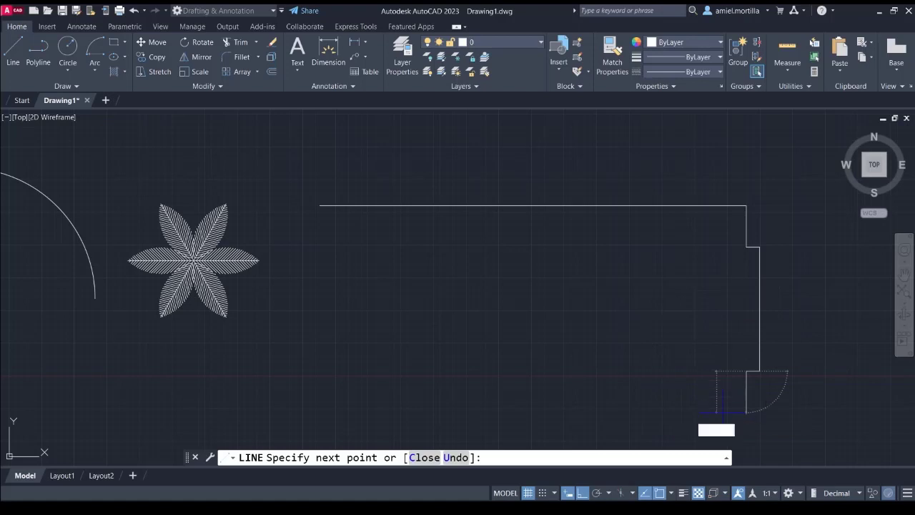
key("Return")
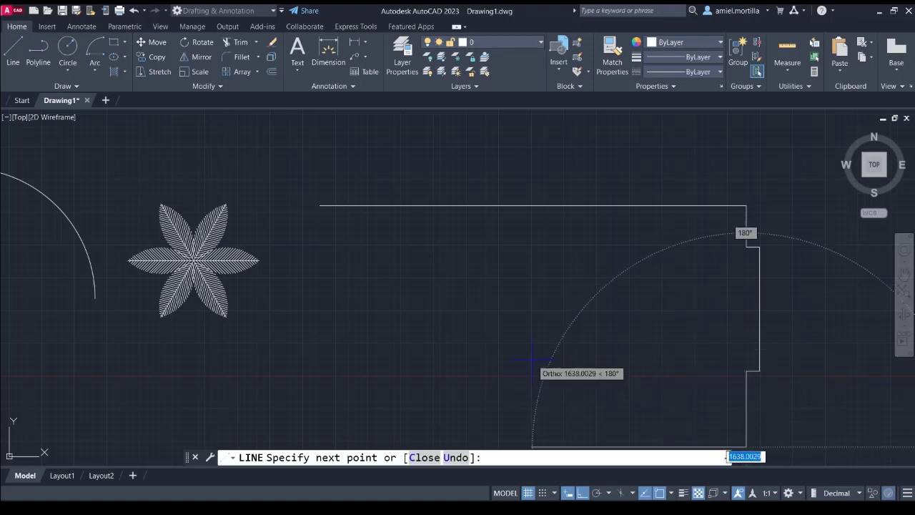
type("920")
key("Return")
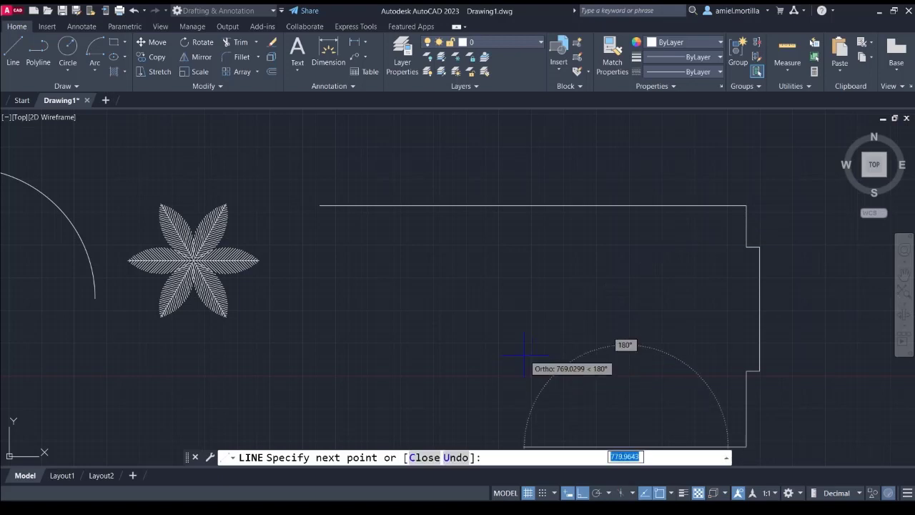
type("900")
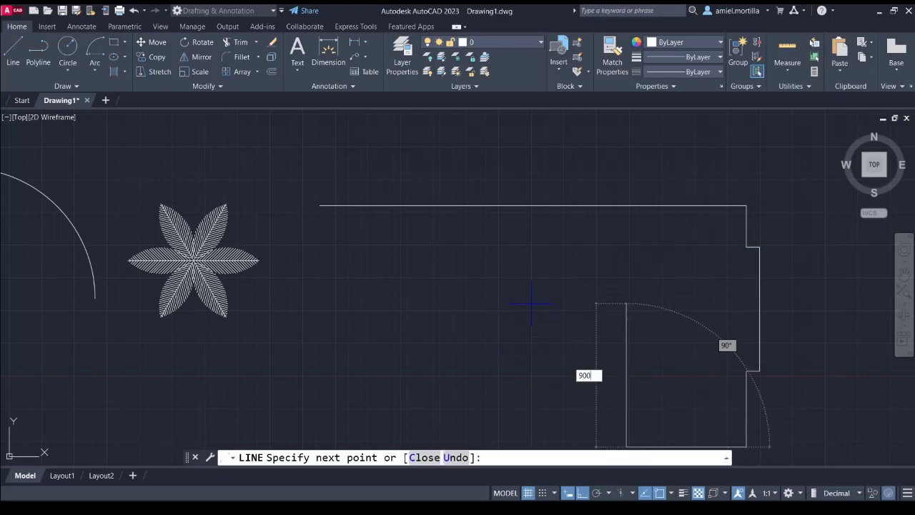
key("Return")
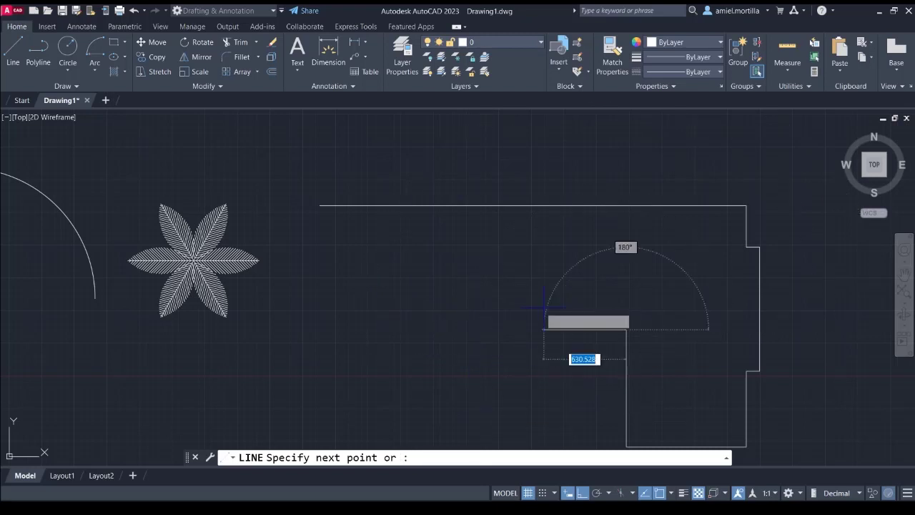
Run the outline further left, 200 up and left to beneath the starting point, and close it with a vertical line to that point
left_click(369, 317)
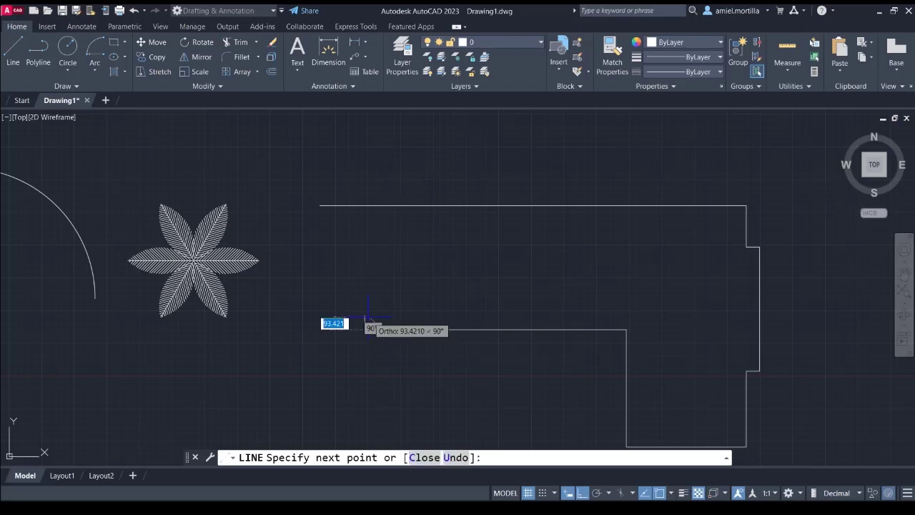
type("200")
key("Return")
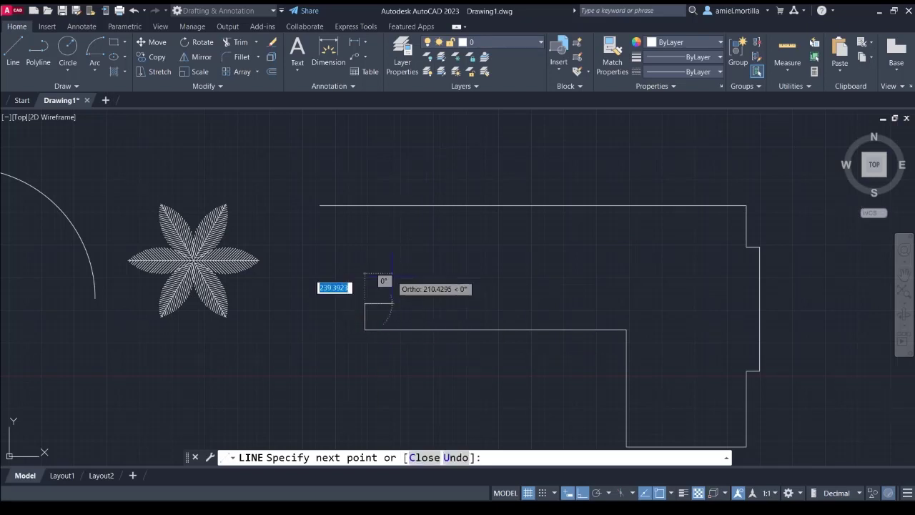
type("32")
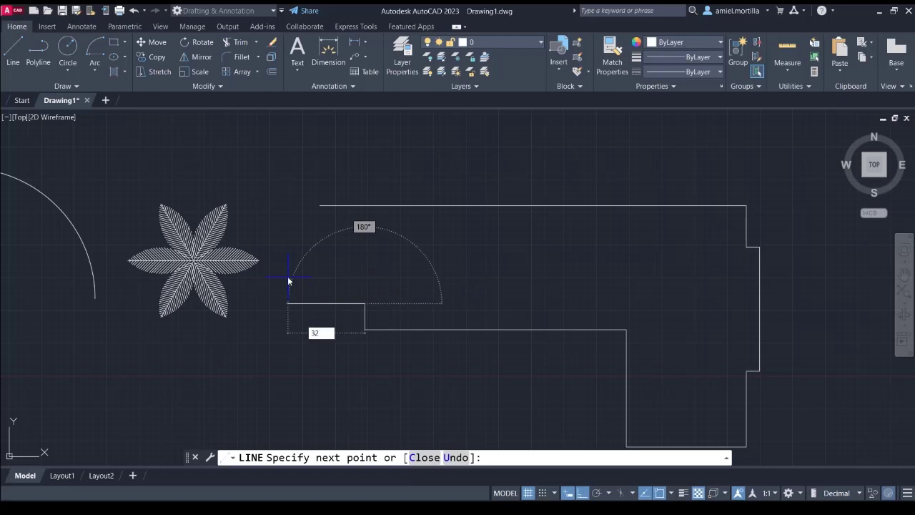
key("Return")
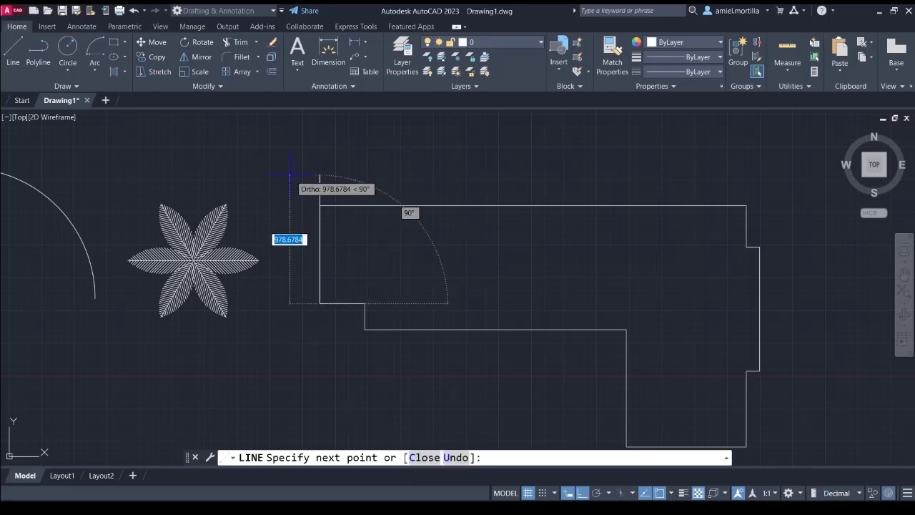
key("Escape")
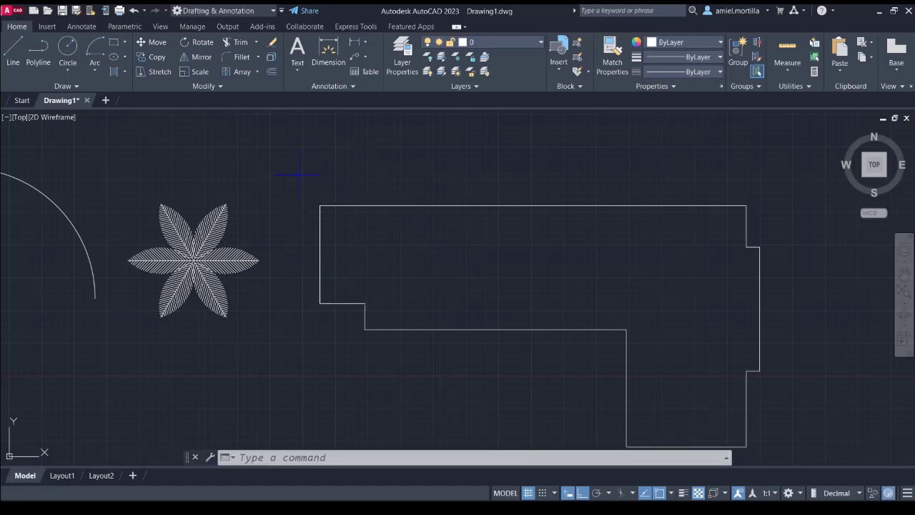
Join all the line segments of the stepped outline into a single object
left_click(536, 241)
left_click(523, 149)
middle_click_drag(523, 149, 506, 98)
key("Escape")
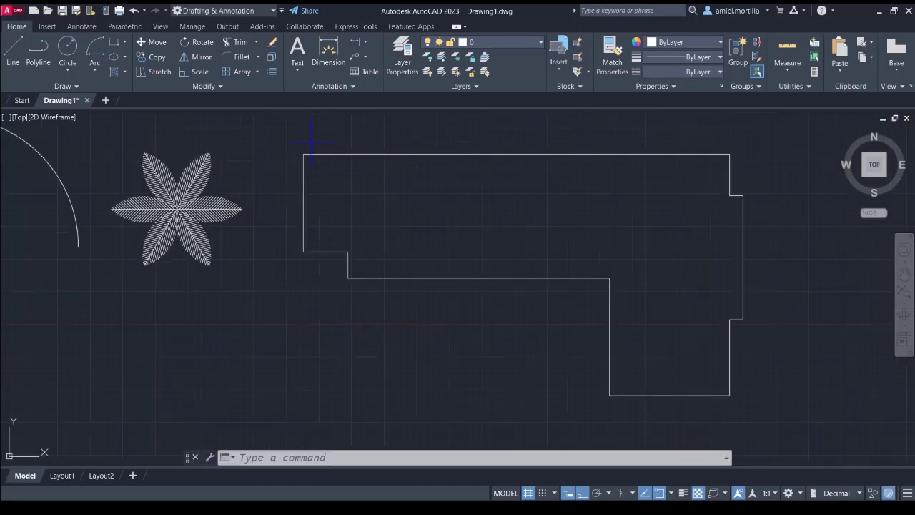
scroll(311, 141, "down", 1)
left_click(292, 143)
left_click(722, 376)
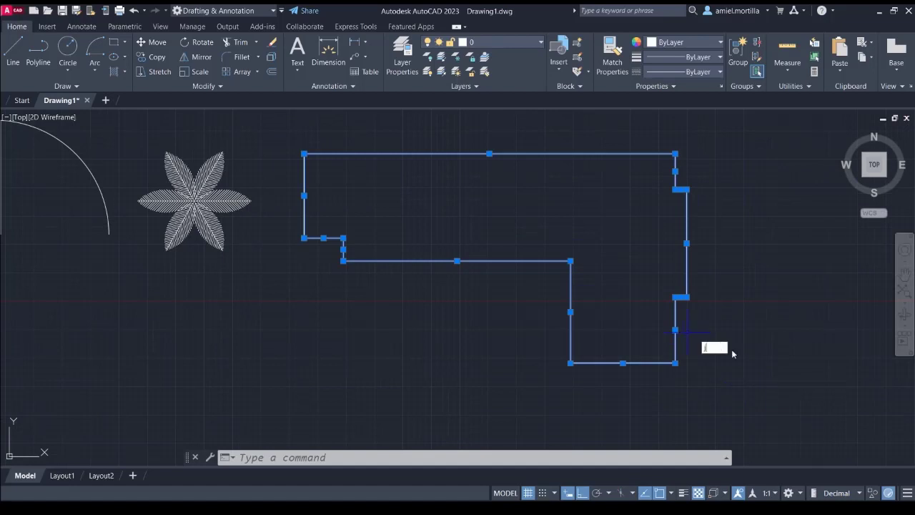
type("j")
key("Return")
key("Escape")
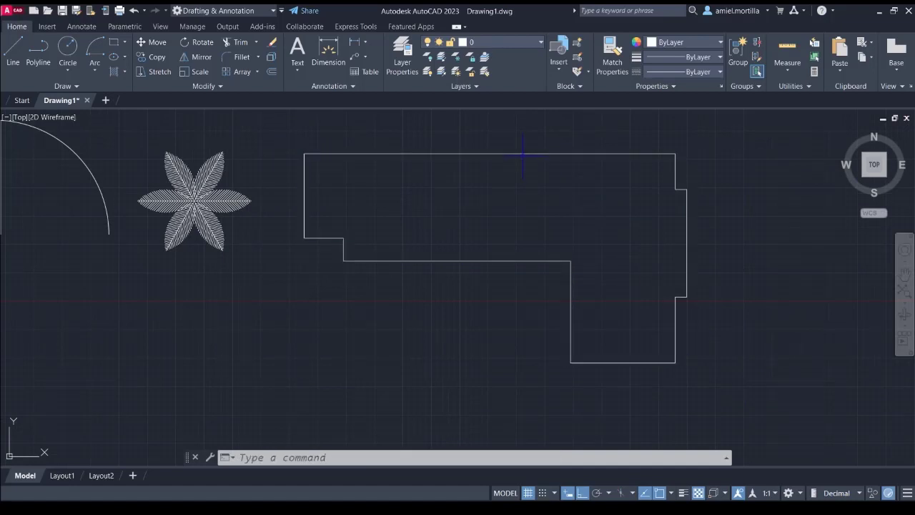
left_click(525, 147)
left_click(472, 161)
key("Escape")
Draw a rectangle from the inner corner of the outline's lower-left step to the outline's top-left corner
type("rec")
key("Return")
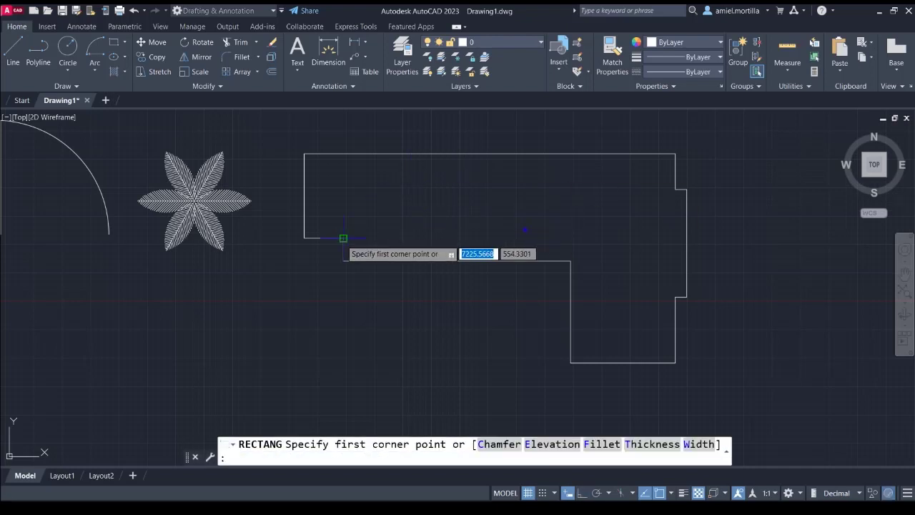
left_click(343, 238)
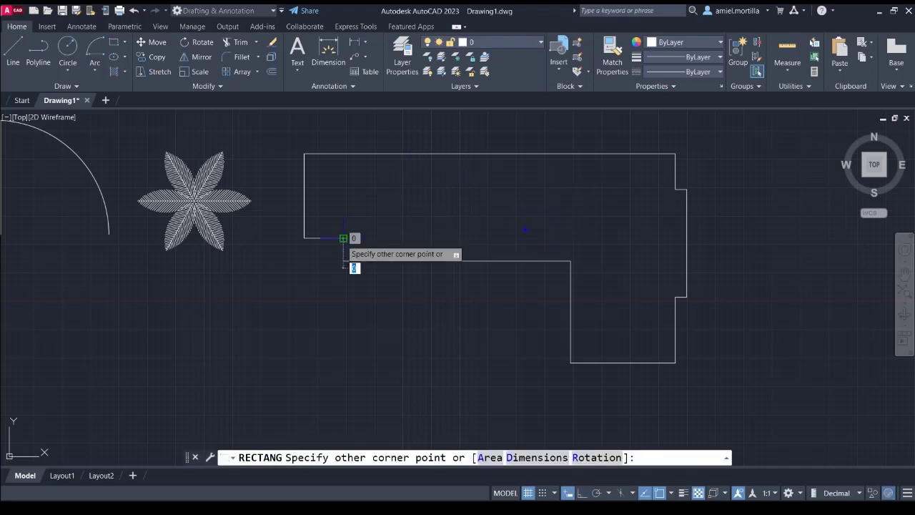
left_click(304, 154)
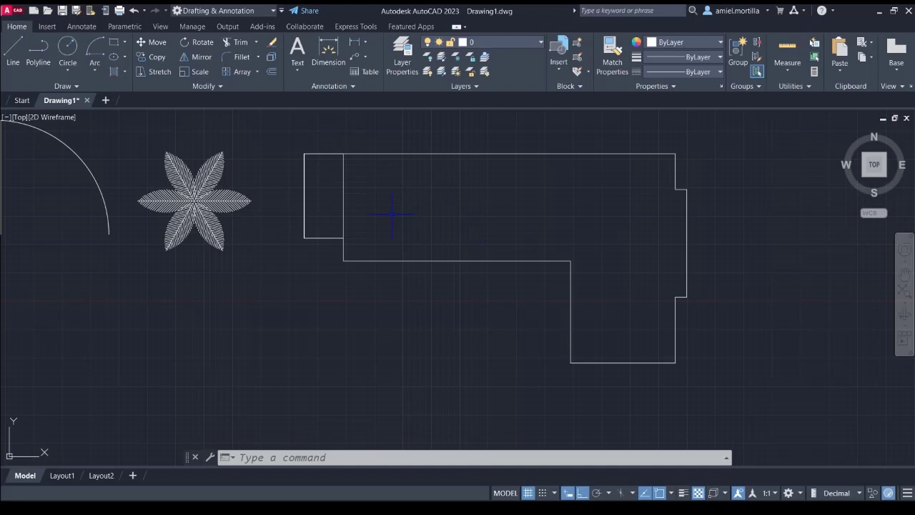
Draw a long rectangle along the outline's top edge, from the upper-right step's inner corner to the left rectangle's top-right corner
key("Return")
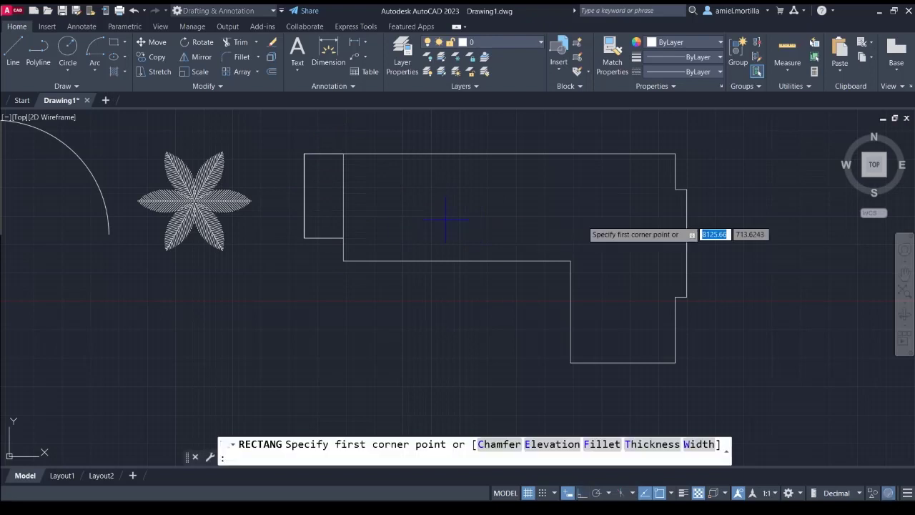
left_click(675, 189)
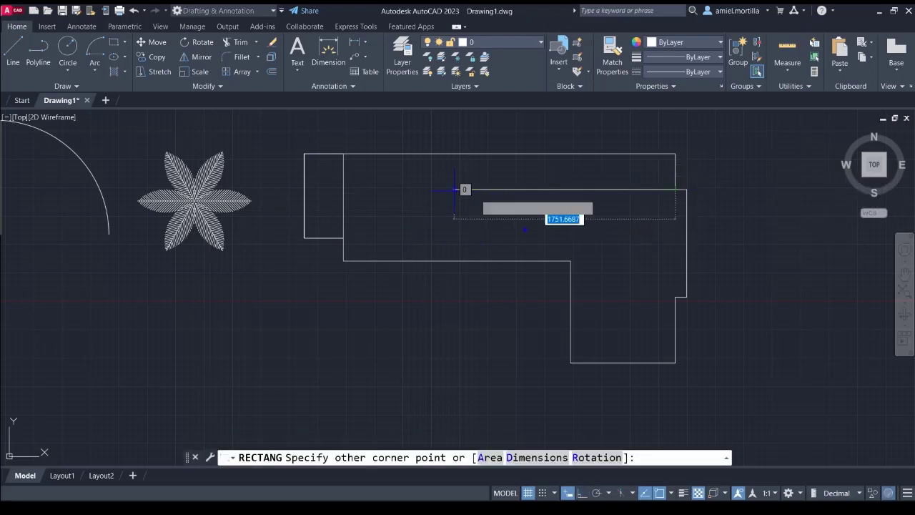
left_click(343, 154)
key("Return")
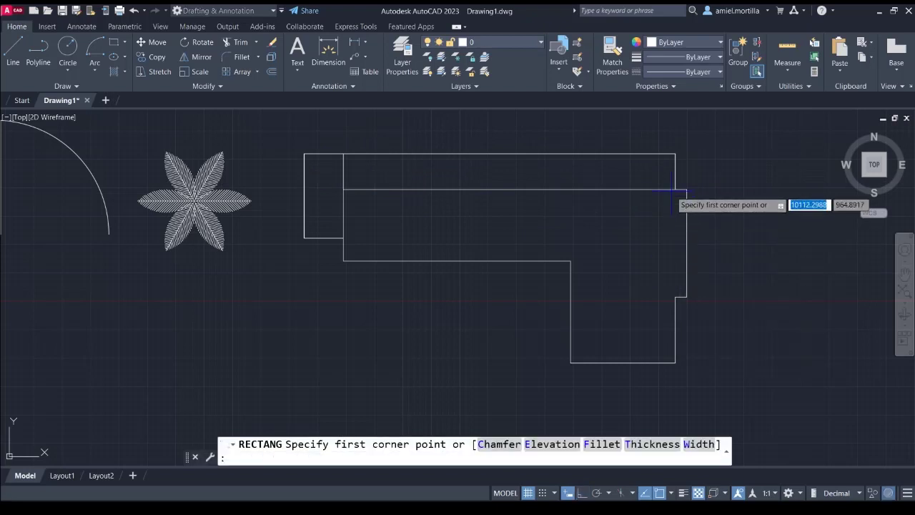
left_click(685, 189)
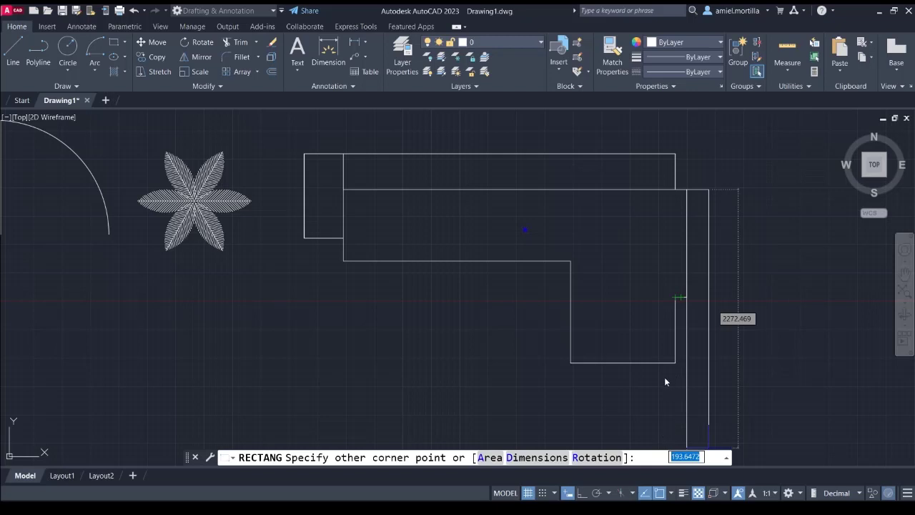
key("Return")
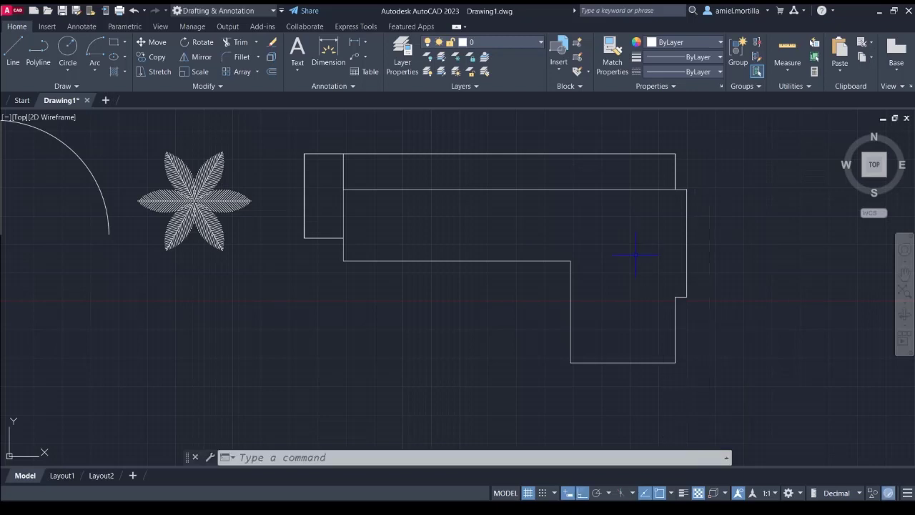
Try a rectangle 350 wide and 950 high from the top corner of the outline's protruding right edge, and undo it
type("rec")
key("Return")
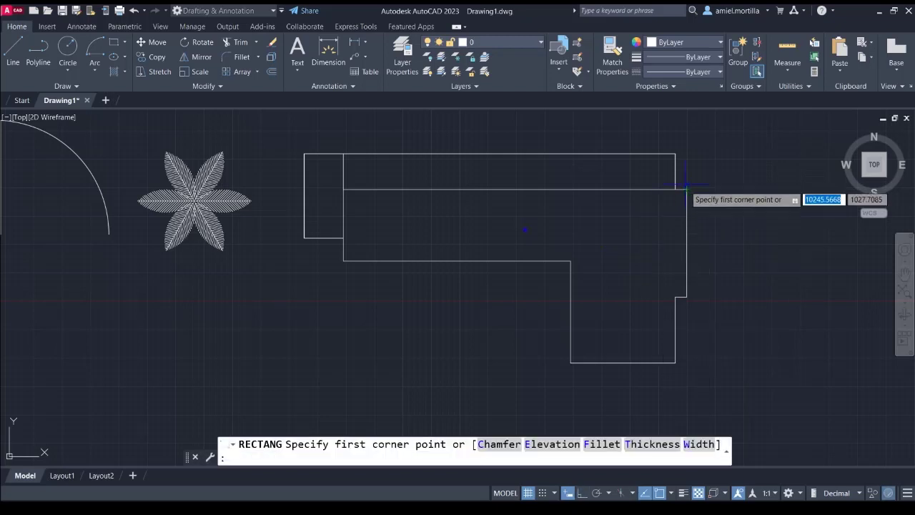
left_click(686, 189)
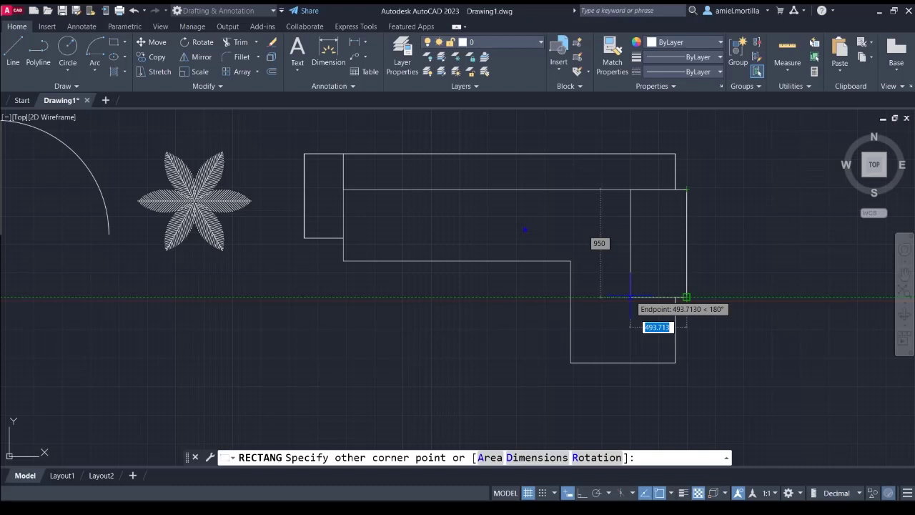
type("350")
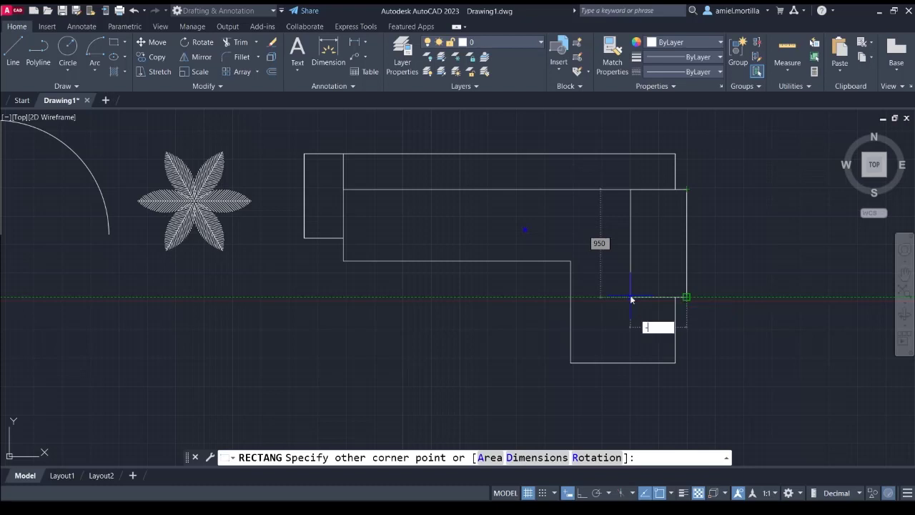
key("Return")
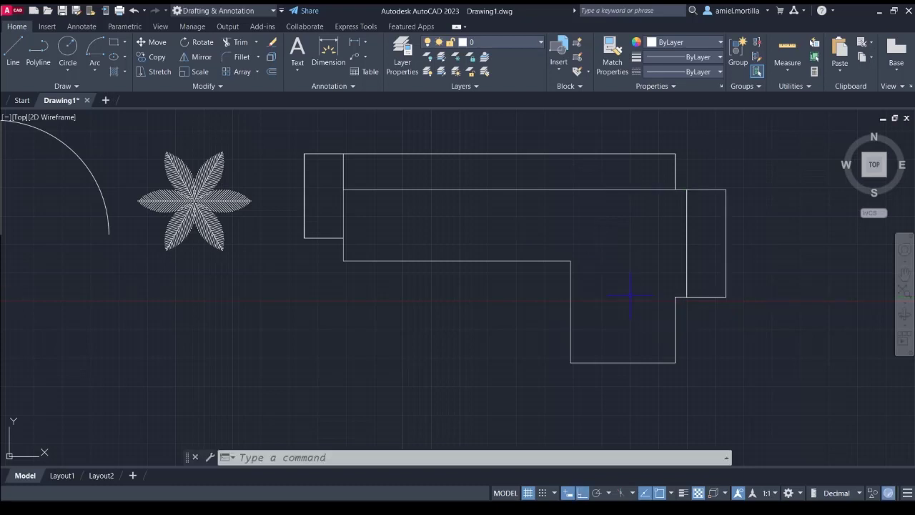
key("ctrl+z")
Draw a rectangle 350 wide and 950 high inside the outline, extending leftward from the top corner of its protruding right edge
type("rec")
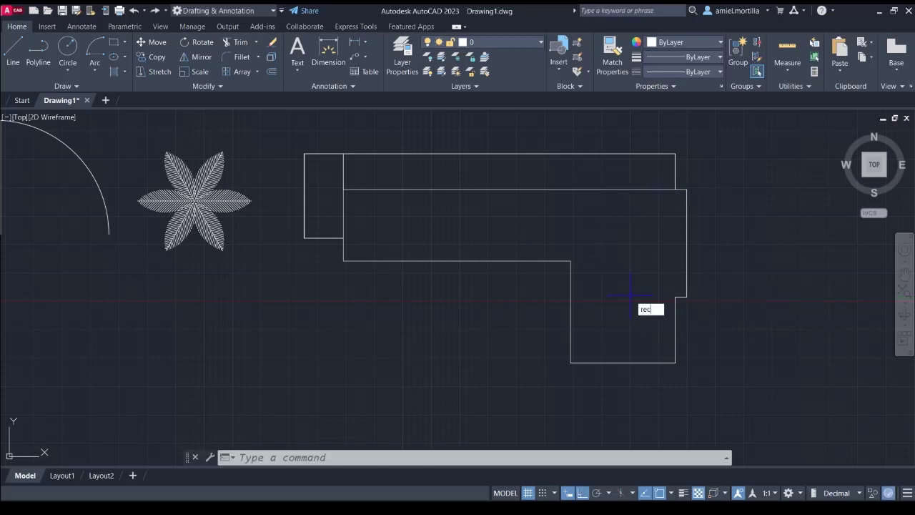
key("Return")
left_click(686, 189)
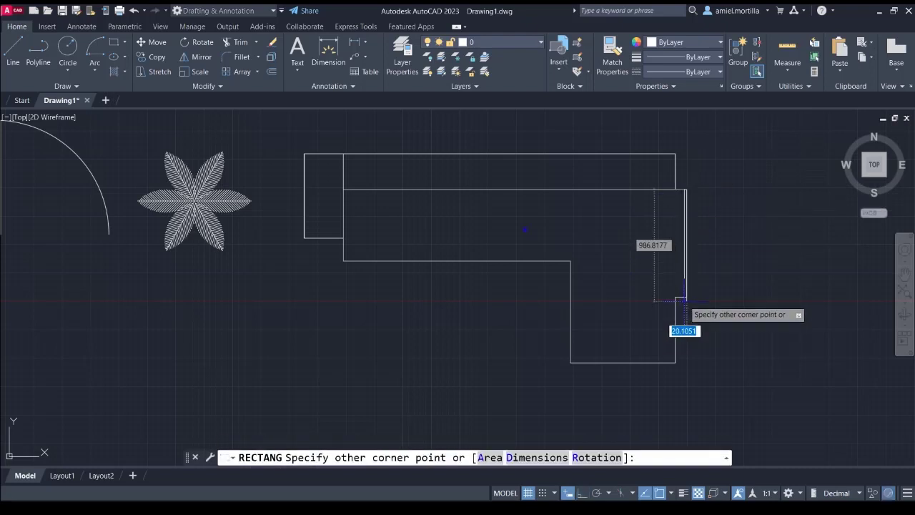
type("350")
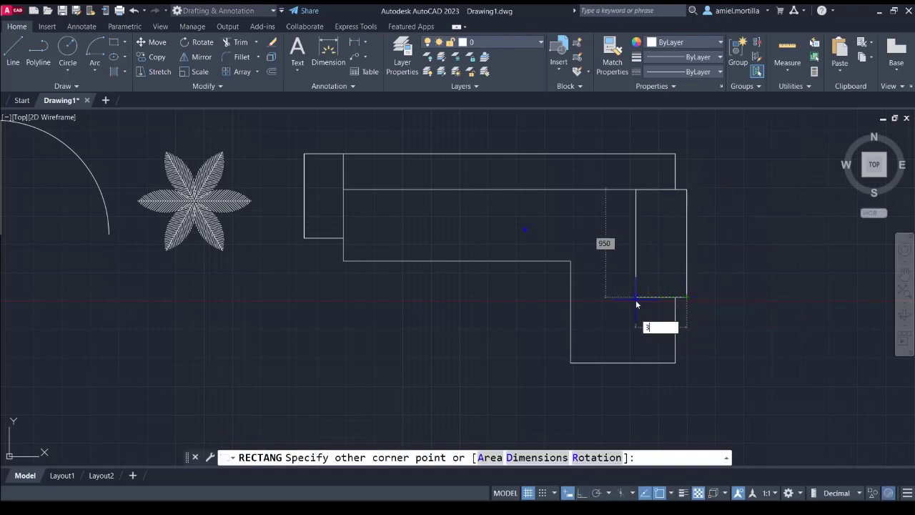
key("Return")
left_click(647, 253)
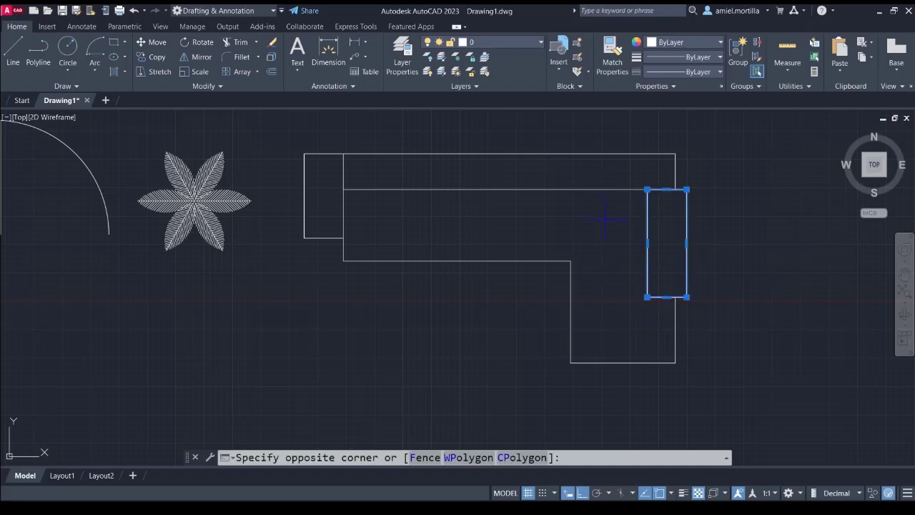
key("Escape")
scroll(479, 212, "down", 3)
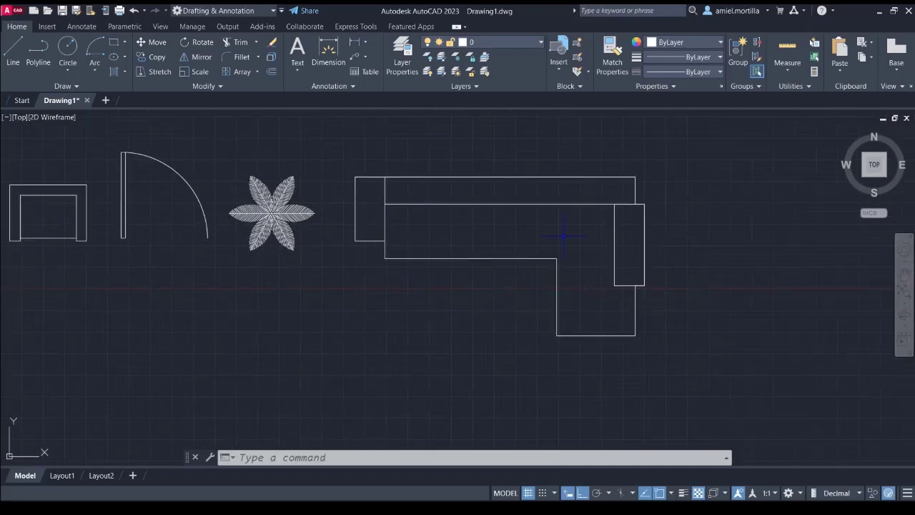
scroll(507, 214, "down", 2)
middle_click_drag(490, 218, 565, 225)
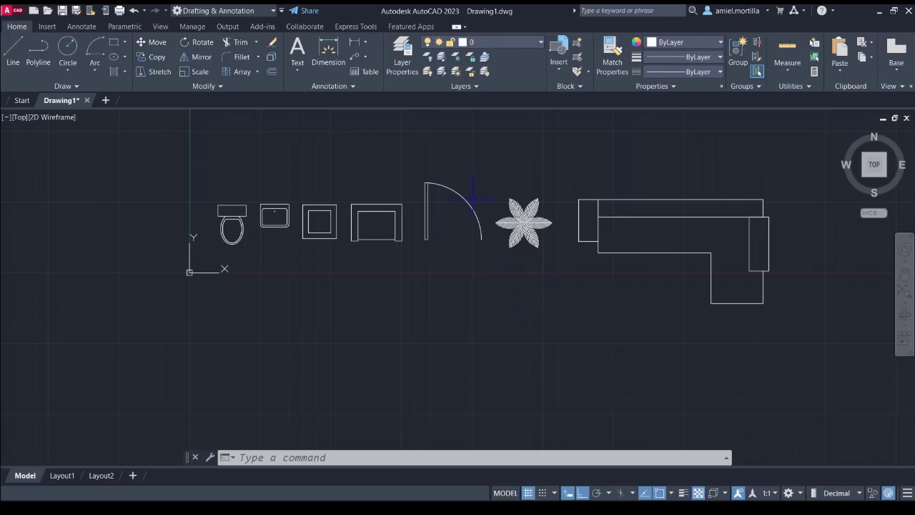
mouse_move(501, 175)
middle_mouse_down()
mouse_move(446, 214)
mouse_move(481, 237)
mouse_move(481, 266)
middle_mouse_up()
scroll(491, 304, "up", 1)
middle_click_drag(491, 304, 483, 247)
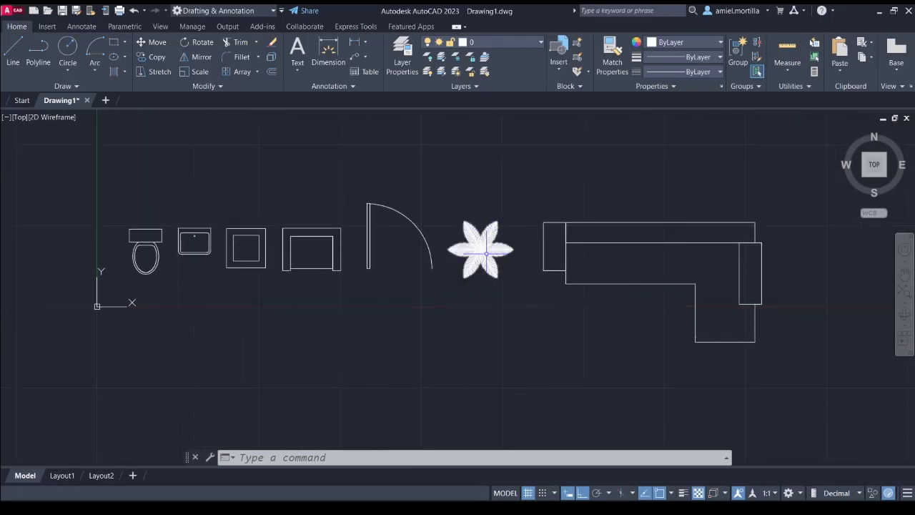
scroll(480, 257, "up", 1)
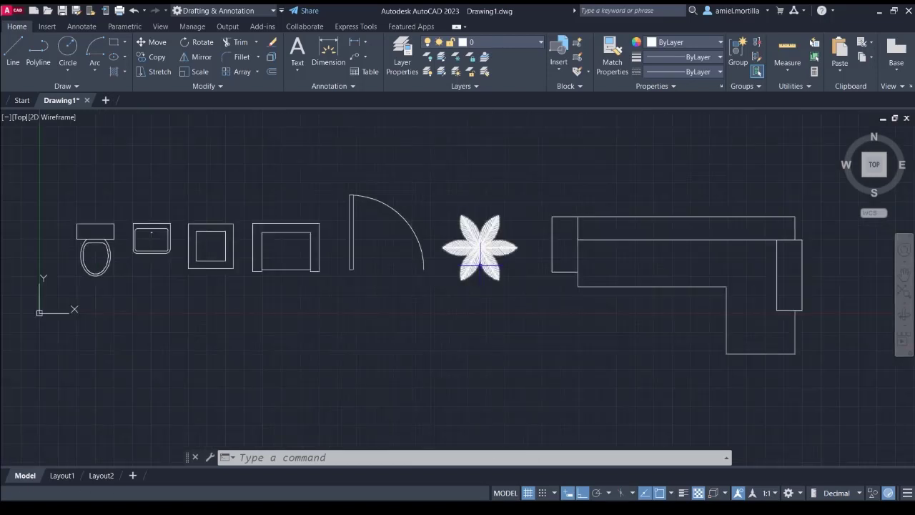
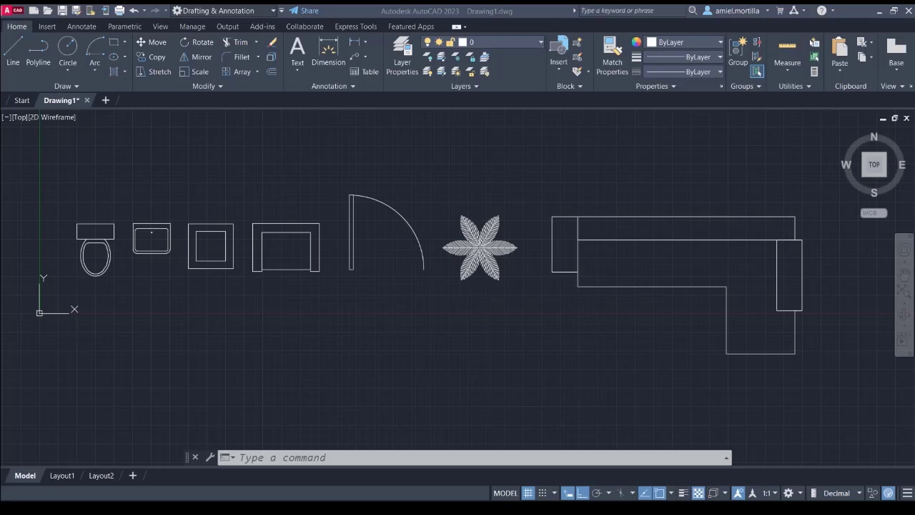
Draw a horizontal line 500 long in the empty space below the plant symbol
scroll(501, 247, "up", 2)
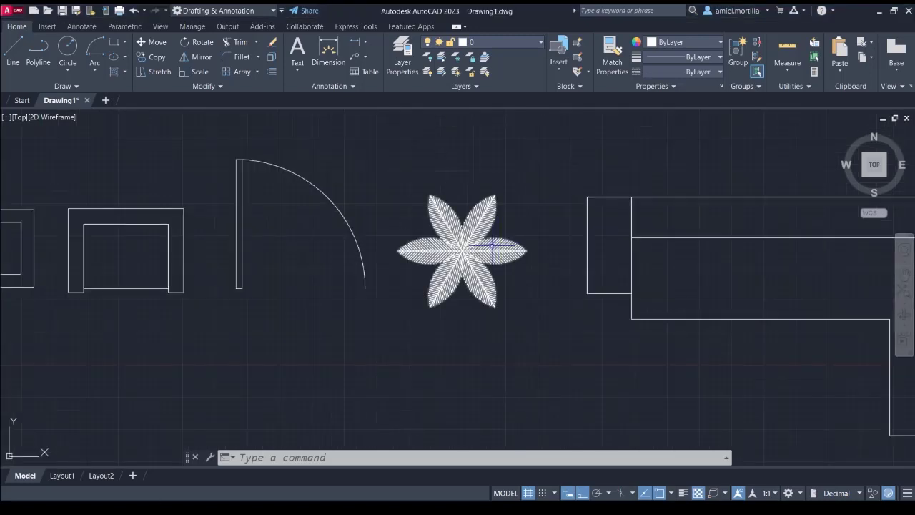
left_click(500, 246)
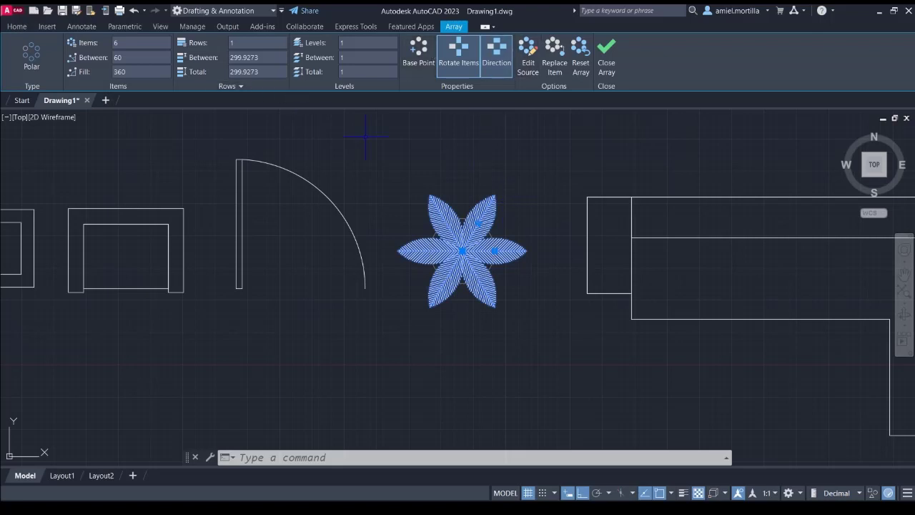
key("Escape")
middle_click_drag(387, 279, 410, 167)
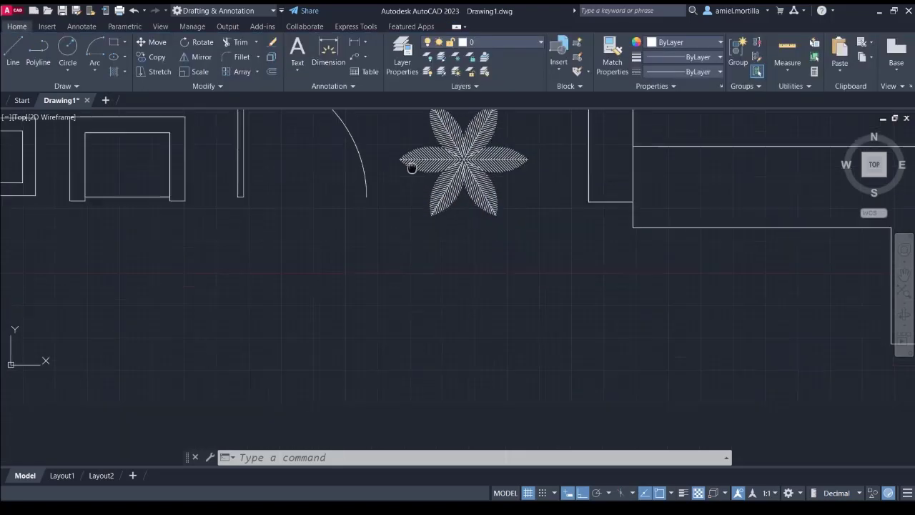
key("l")
key("Return")
left_click(399, 260)
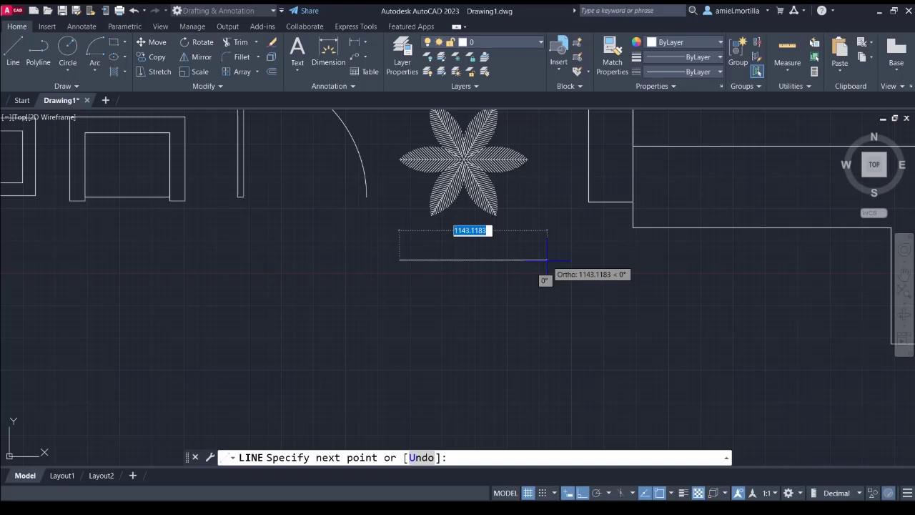
type("500")
key("Return")
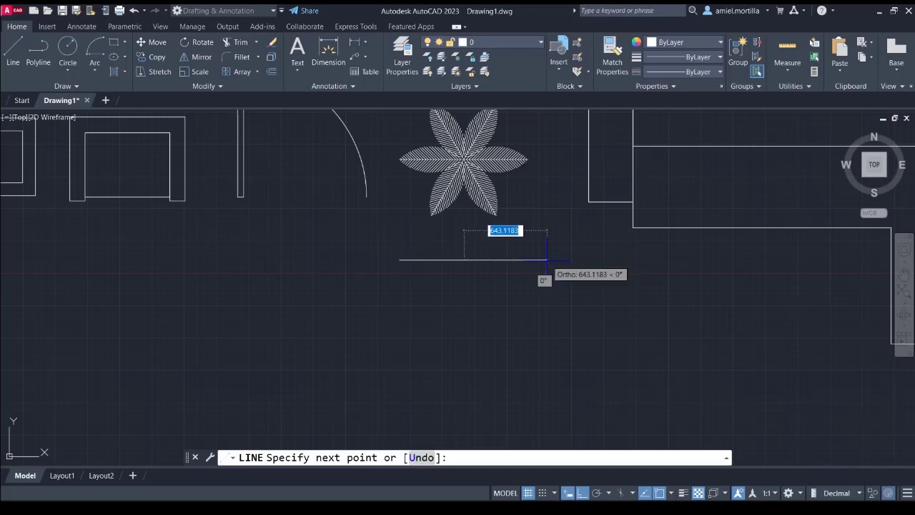
key("Return")
Draw a vertical line 100 long upward from the midpoint of the horizontal line
key("Return")
scroll(429, 261, "up", 1)
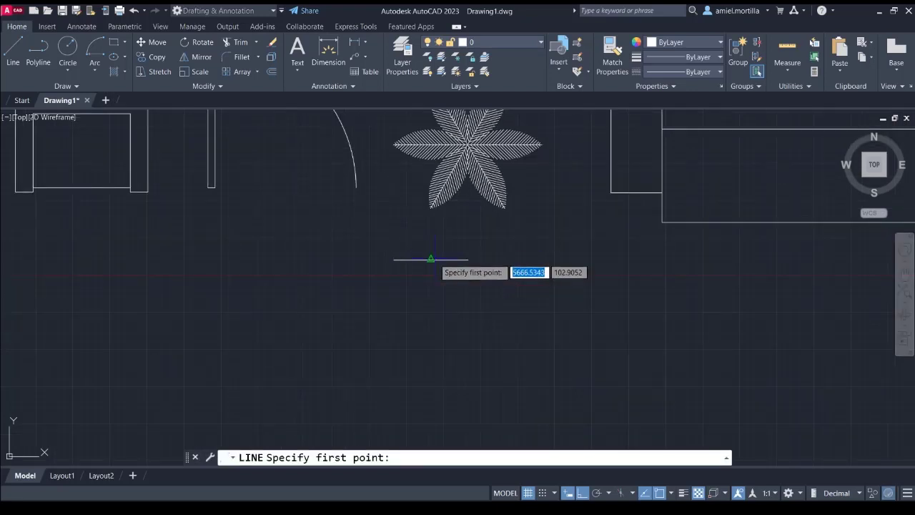
left_click(432, 259)
type("2")
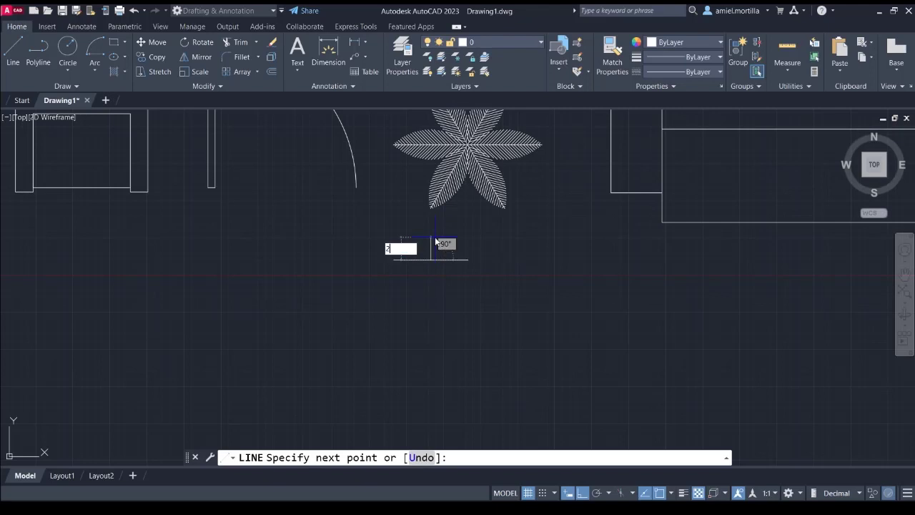
key("BackSpace")
type("100")
key("Return")
key("Return")
Draw a three-point arc from the baseline's left end through the top of the vertical line to the baseline's right end
type("c")
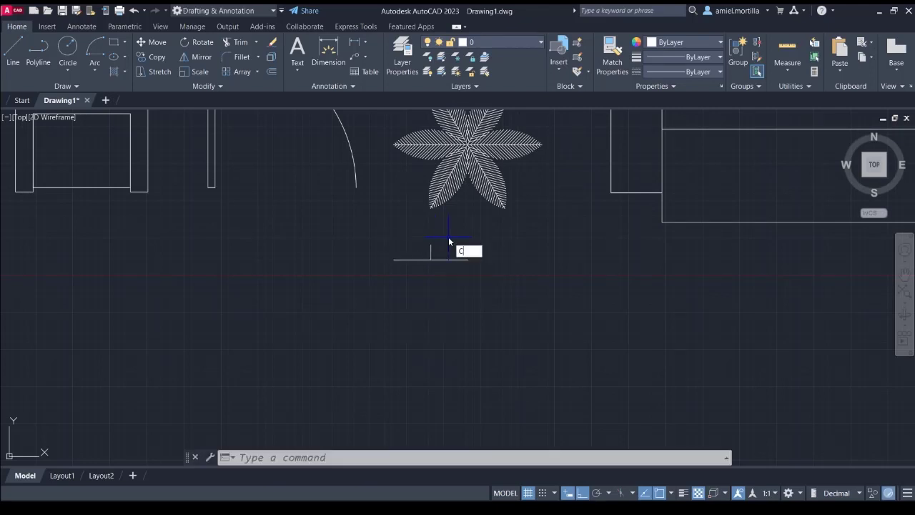
key("Return")
left_click(394, 260)
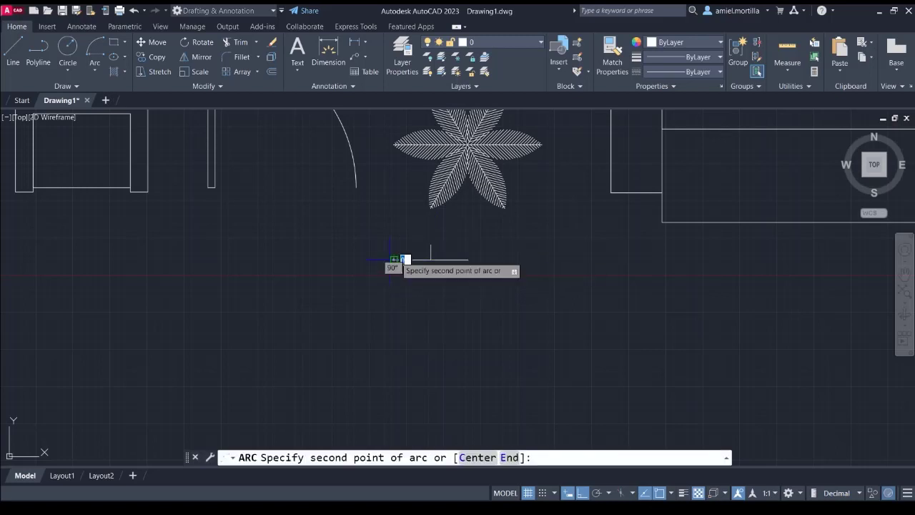
left_click(431, 245)
left_click(467, 260)
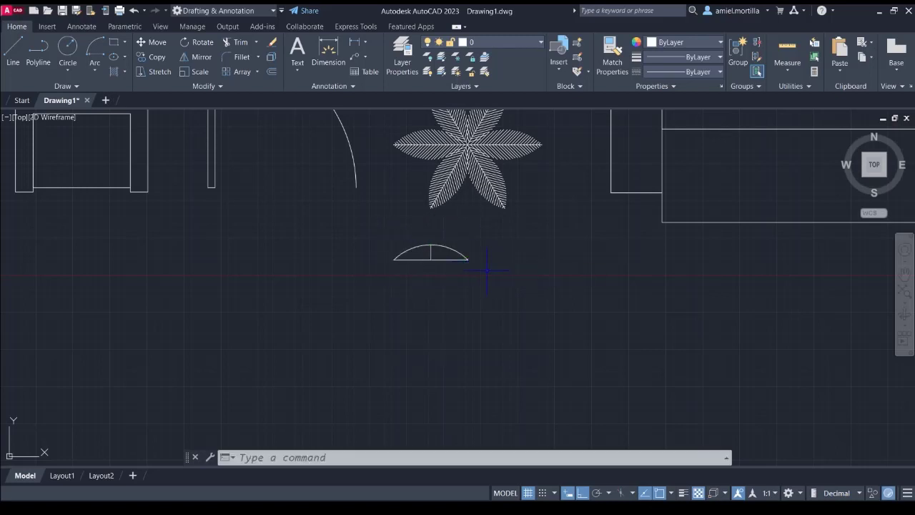
key("Return")
key("Escape")
Turn on polar tracking and draw a line 200 long at 45° from the baseline's left end
type("l")
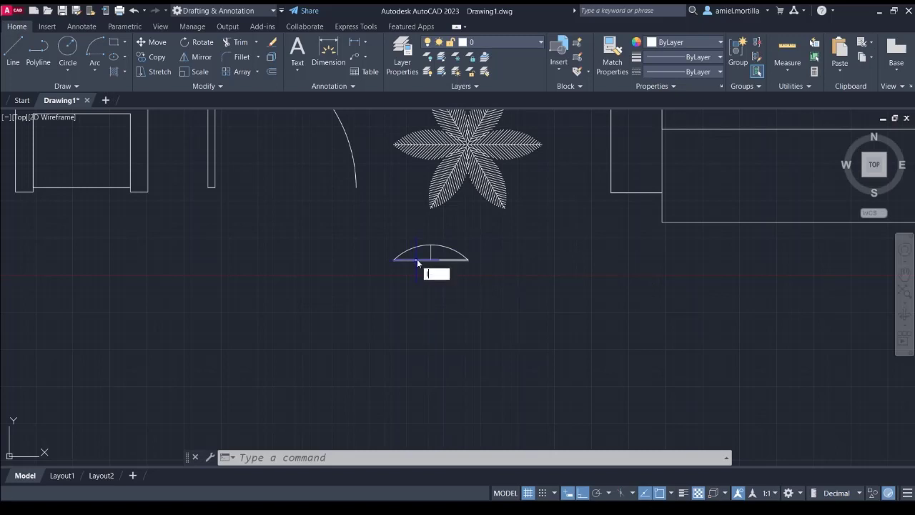
key("Return")
left_click(430, 259)
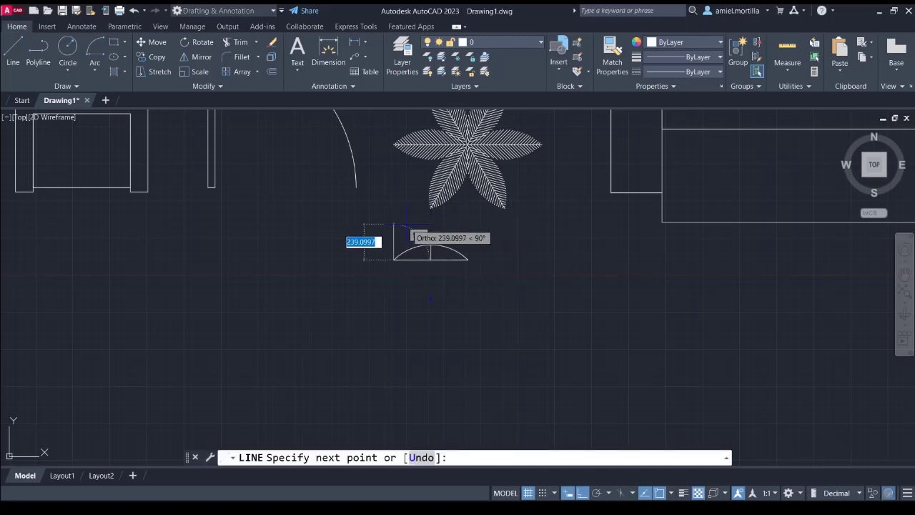
scroll(418, 228, "up", 4)
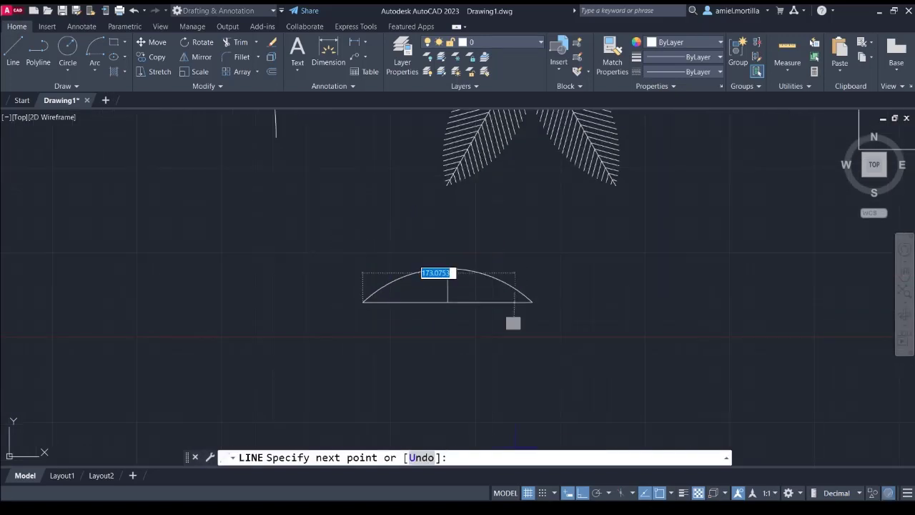
key("F10")
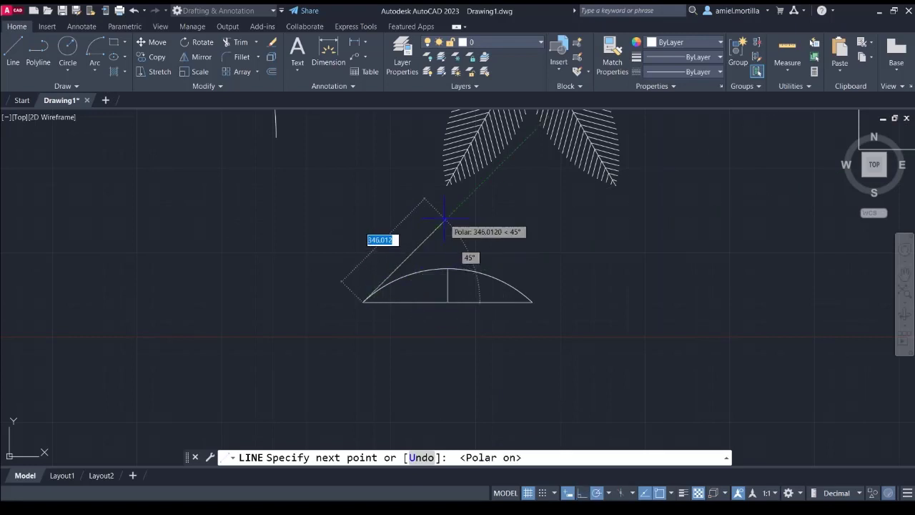
type("200")
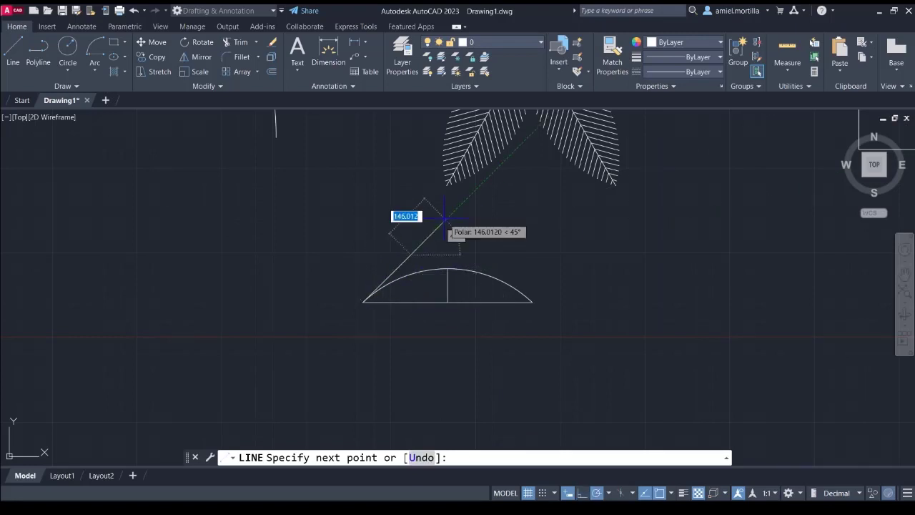
key("Return")
key("Return")
Copy the slanted line as an evenly spaced array along the baseline, from its left end to its right end
left_click(401, 265)
type("co")
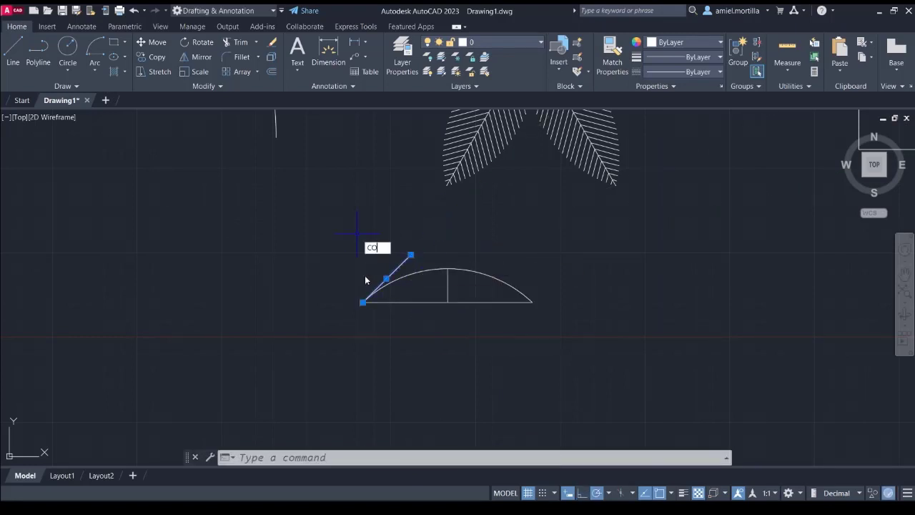
key("Return")
left_click(363, 302)
type("a")
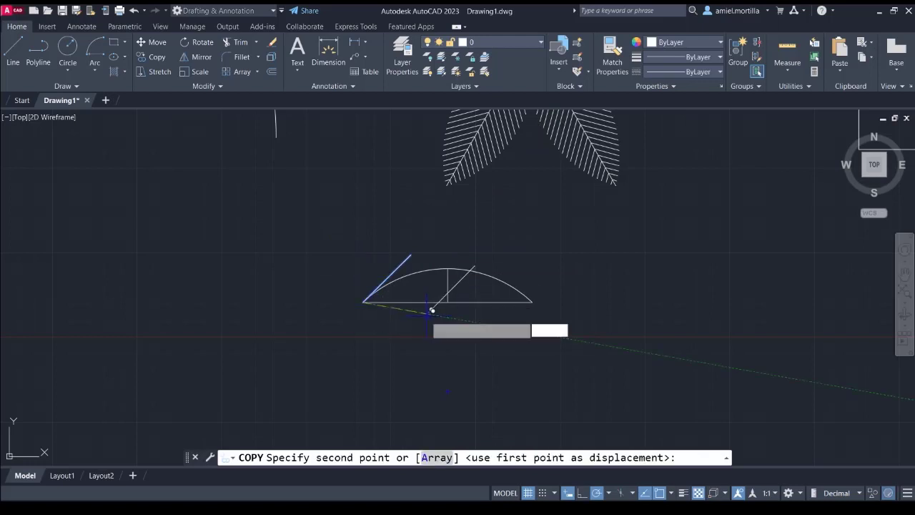
key("Return")
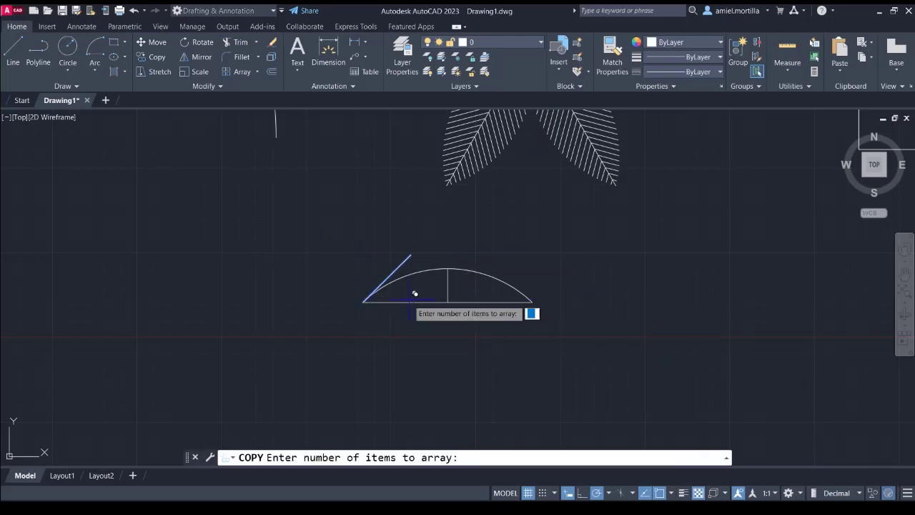
type("4")
key("Return")
left_click(533, 301)
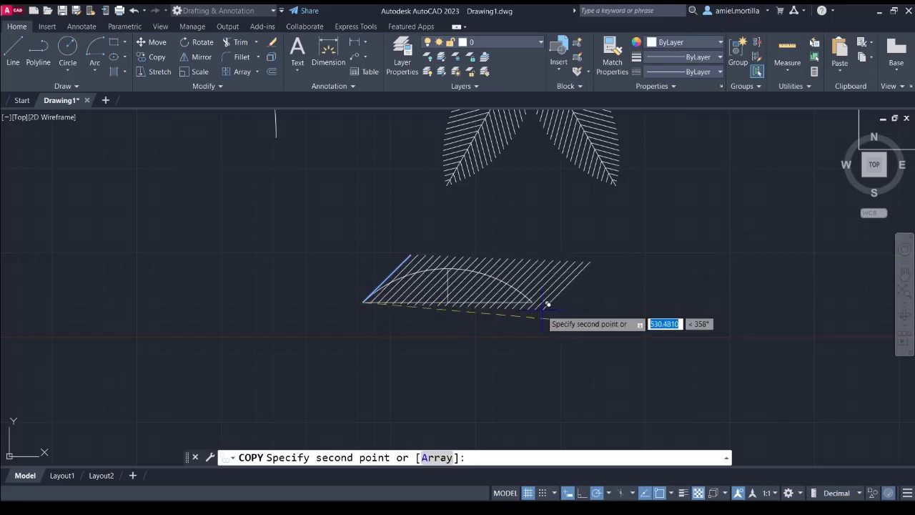
key("Return")
Trim the parts of the slanted lines that extend above the arc
type("tr")
key("Return")
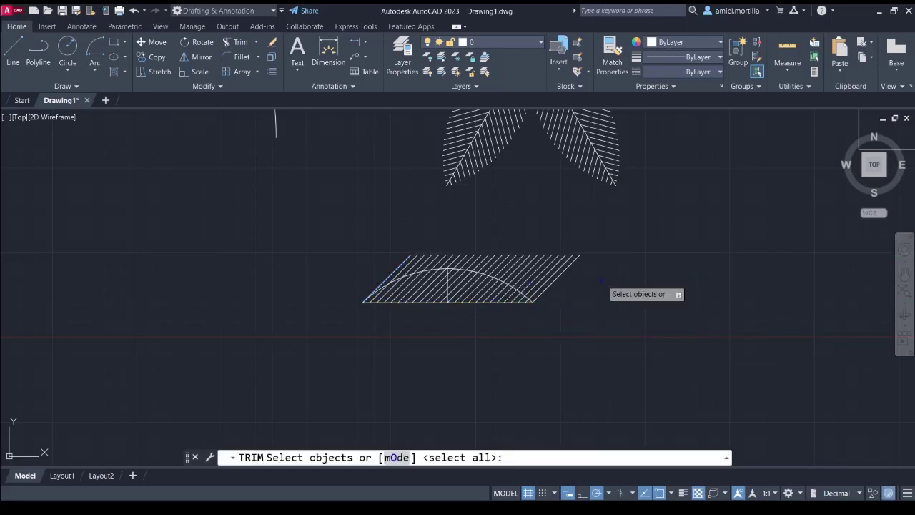
key("Return")
left_click(626, 268)
left_click(400, 247)
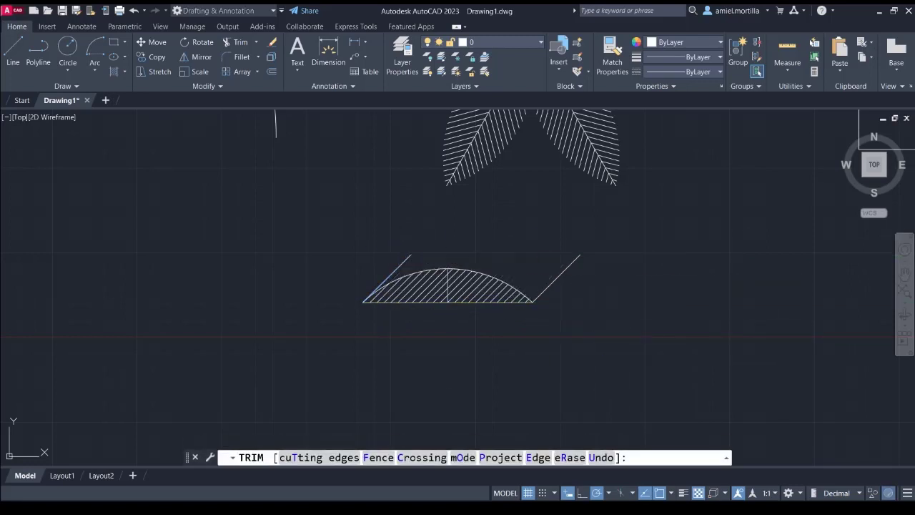
key("Escape")
Delete the two outermost slanted lines, the arc and the vertical construction line
left_click(556, 278)
left_click(527, 245)
left_click(410, 249)
scroll(463, 253, "up", 2)
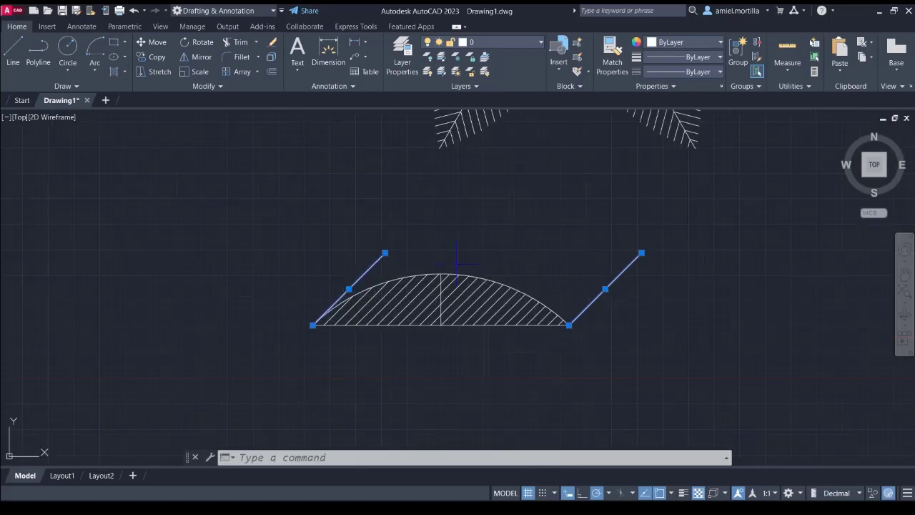
left_click(448, 267)
left_click(441, 298)
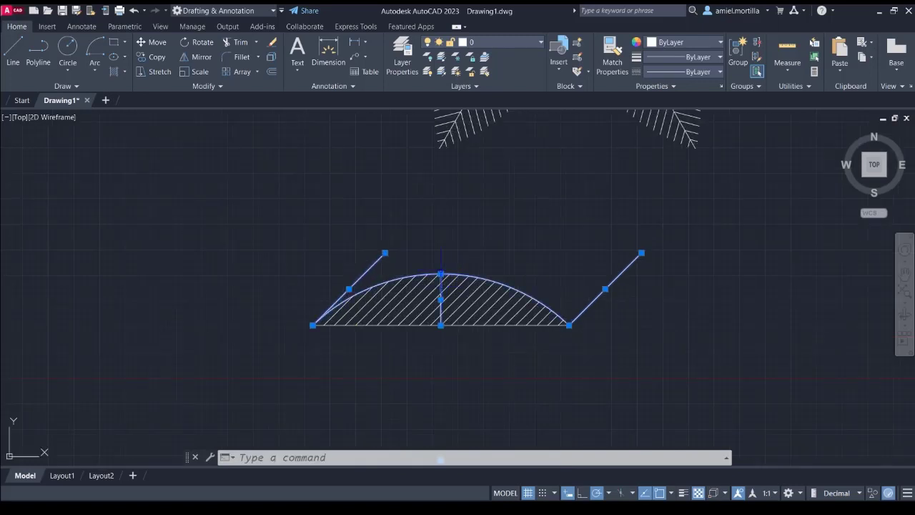
key("Delete")
Try to mirror the slanted lines about an axis from the baseline's right end, erasing the originals
left_click(310, 263)
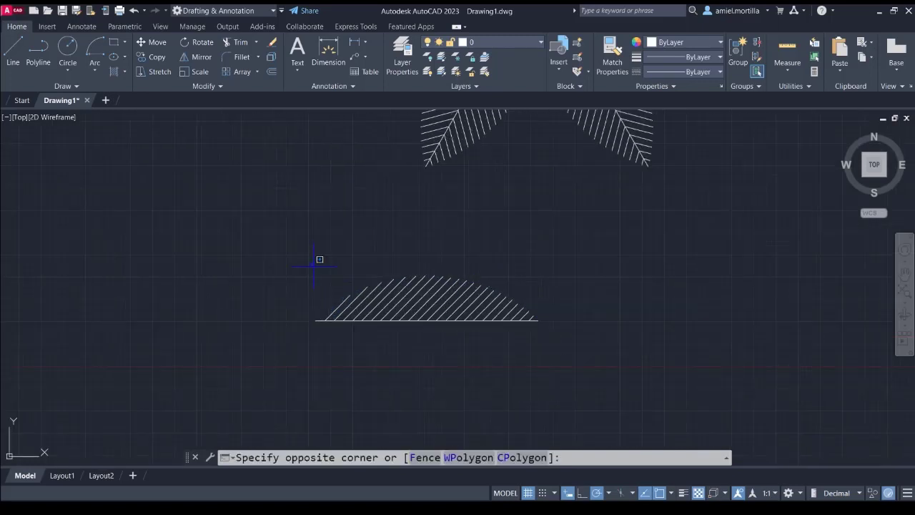
left_click(535, 352)
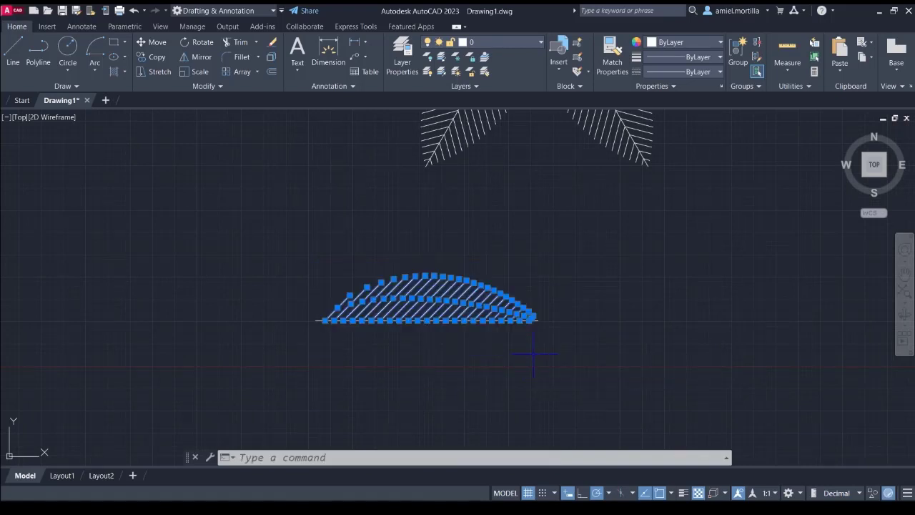
type("mi")
key("Return")
left_click(536, 320)
left_click(613, 331)
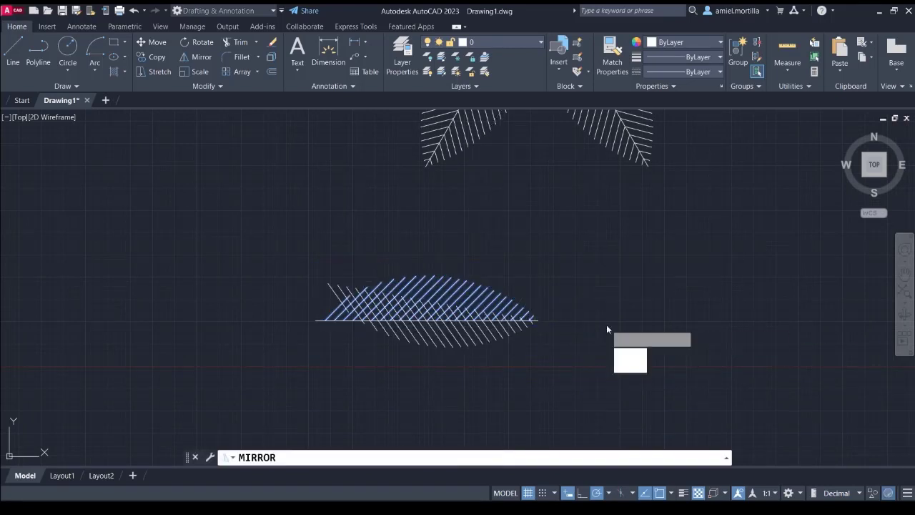
type("y")
key("Return")
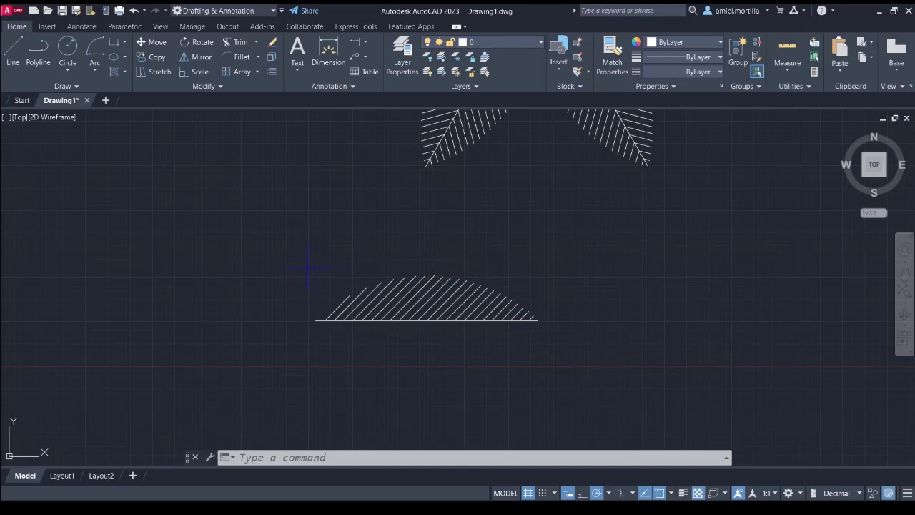
Mirror the slanted lines below the baseline about a horizontal axis from its right end with Ortho on, keeping the originals
left_click(309, 269)
left_click(544, 373)
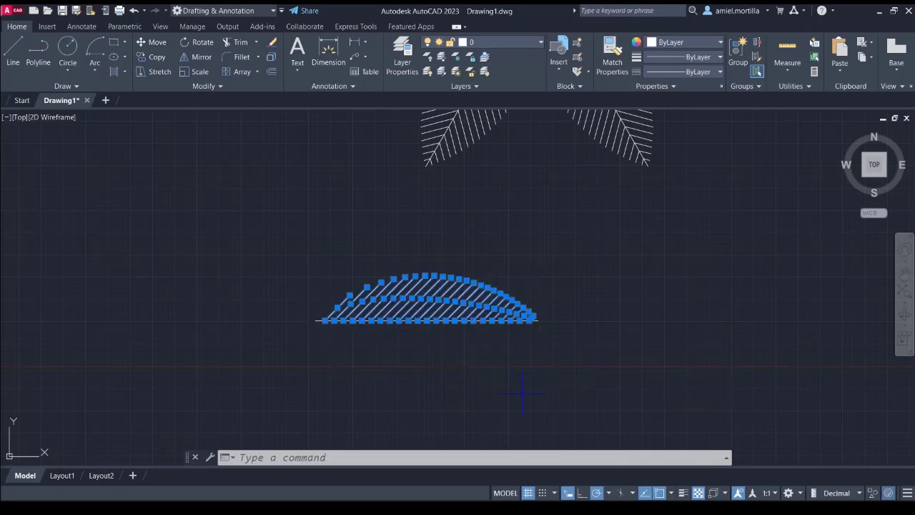
type("mi")
key("Return")
left_click(535, 319)
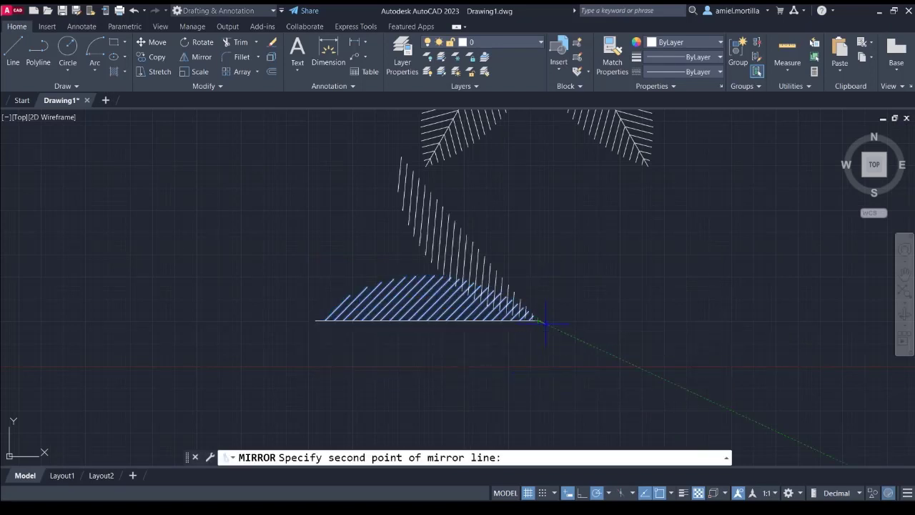
key("F8")
left_click(671, 319)
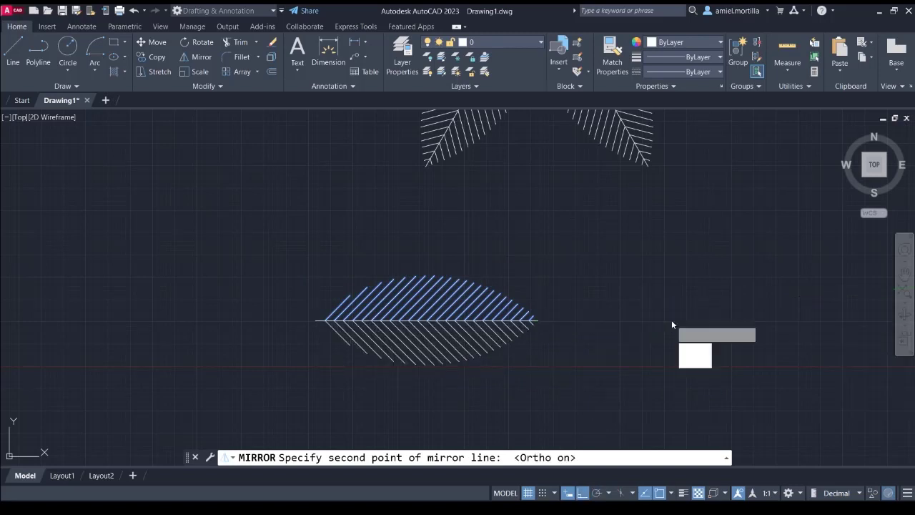
key("Return")
Move the whole leaf straight down, farther away from the finished plant symbol
scroll(622, 311, "down", 1)
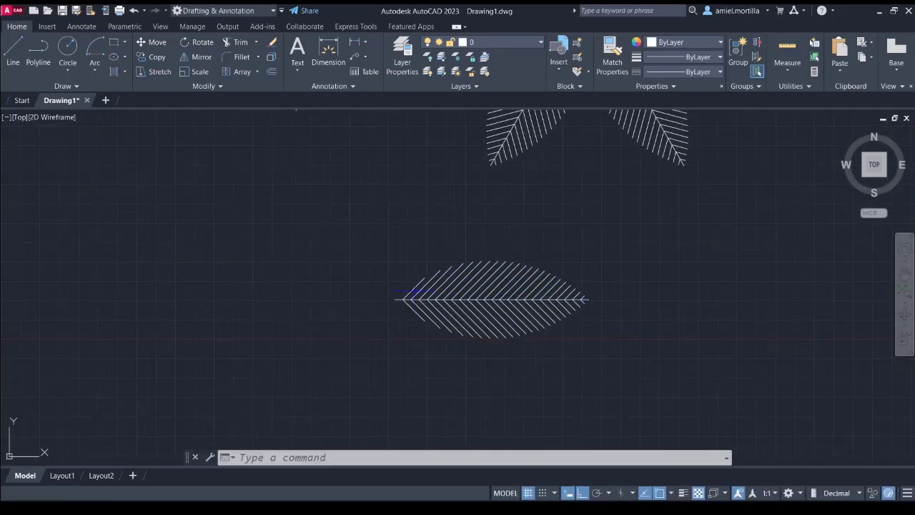
left_click(321, 239)
left_click(623, 362)
scroll(652, 326, "down", 2)
middle_click_drag(653, 327, 577, 272)
type("m")
key("Return")
left_click(631, 237)
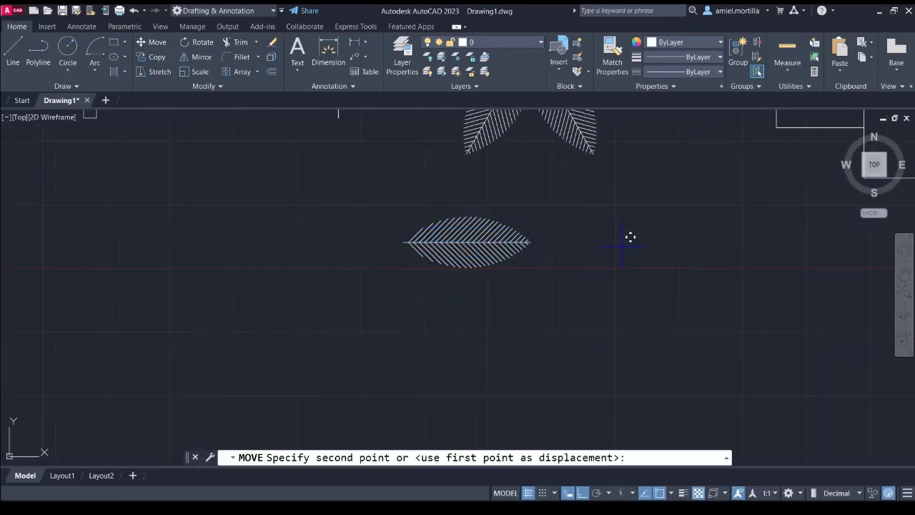
left_click(632, 295)
Create a polar array of the whole leaf around the left end of its centre line
left_click(322, 267)
left_click(603, 374)
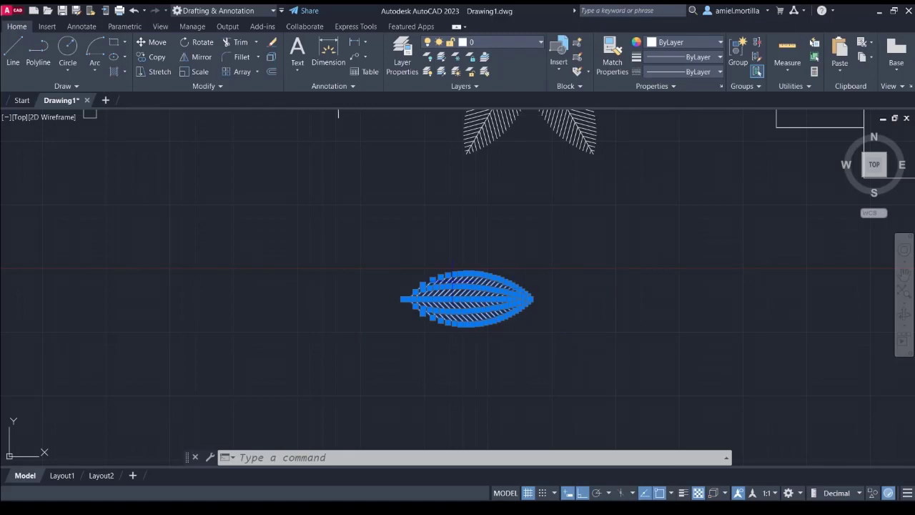
type("ar")
key("Return")
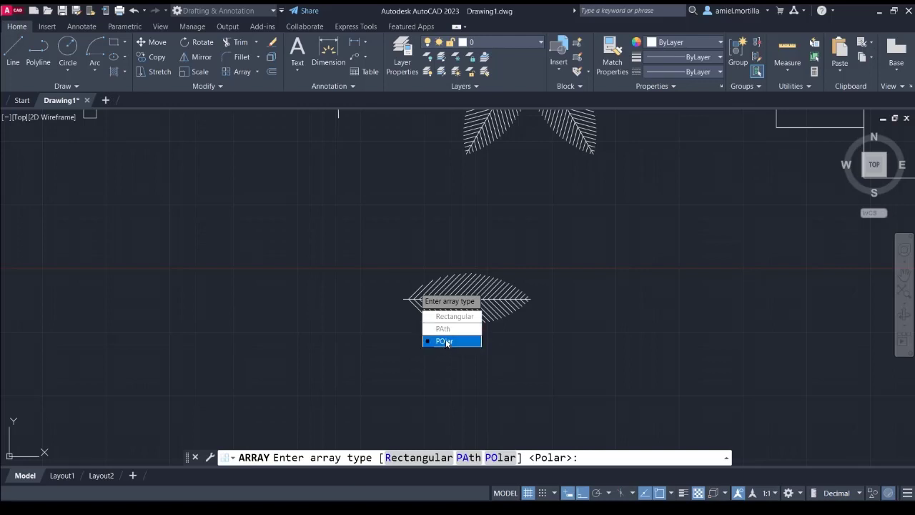
left_click(447, 341)
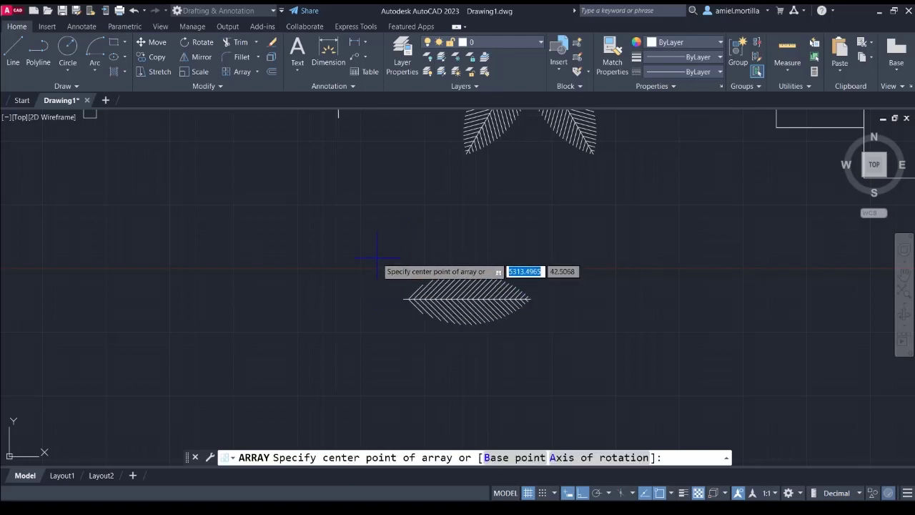
left_click(403, 299)
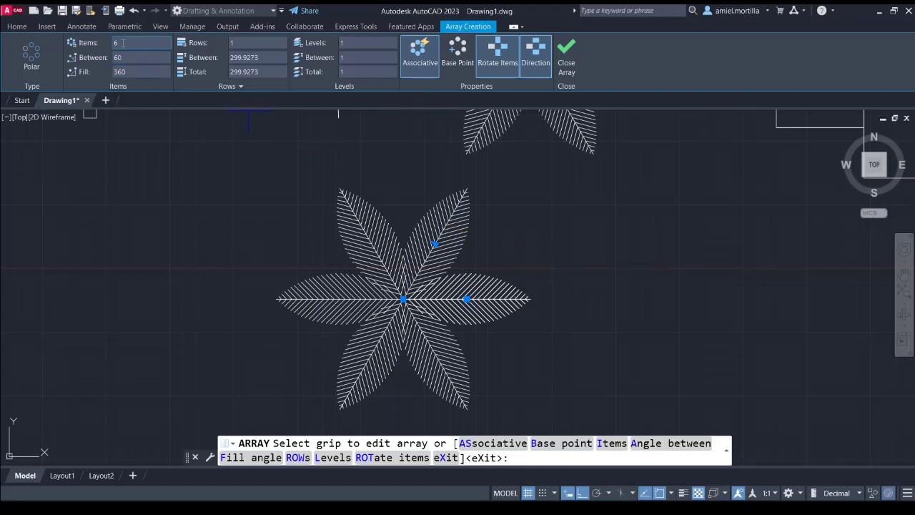
Try the leaf array with 20 items and with 10 items
key("Return")
type("20")
key("Return")
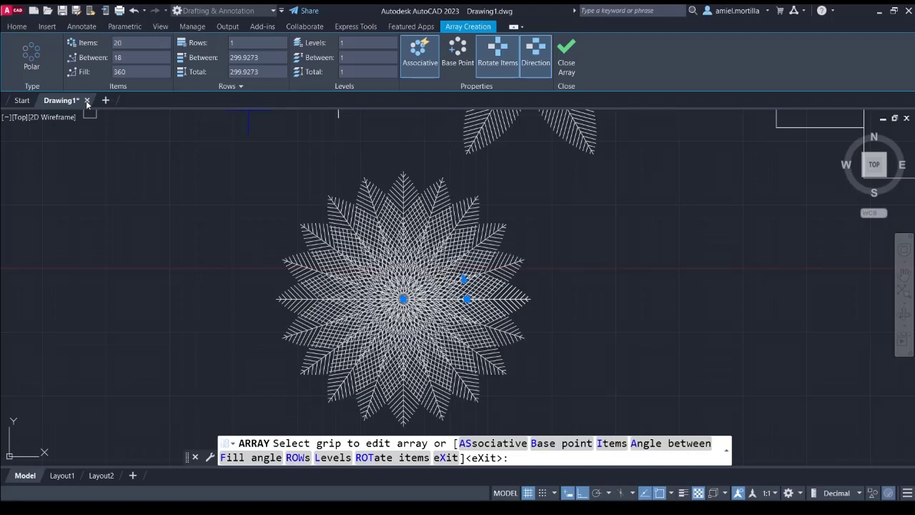
left_click(124, 43)
type("10")
key("Return")
Set the leaf array to 6 items and finish the array
left_click(125, 43)
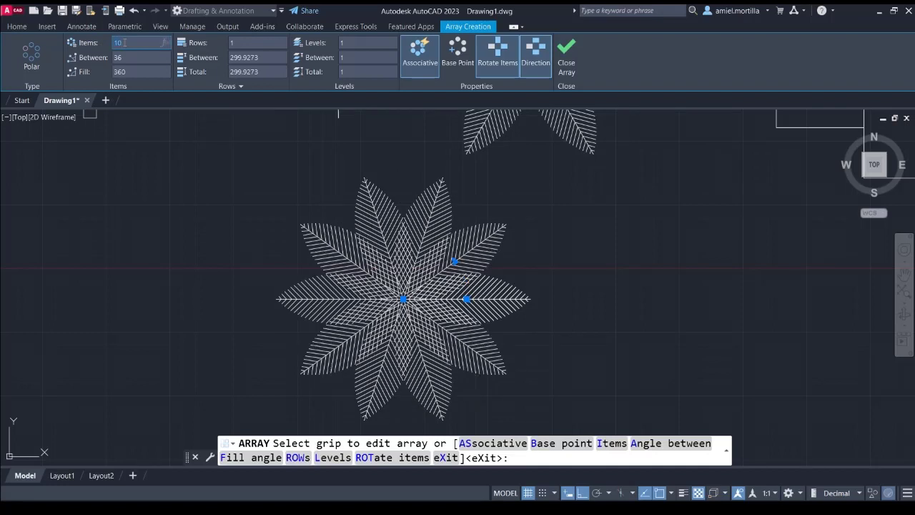
type("6")
key("Return")
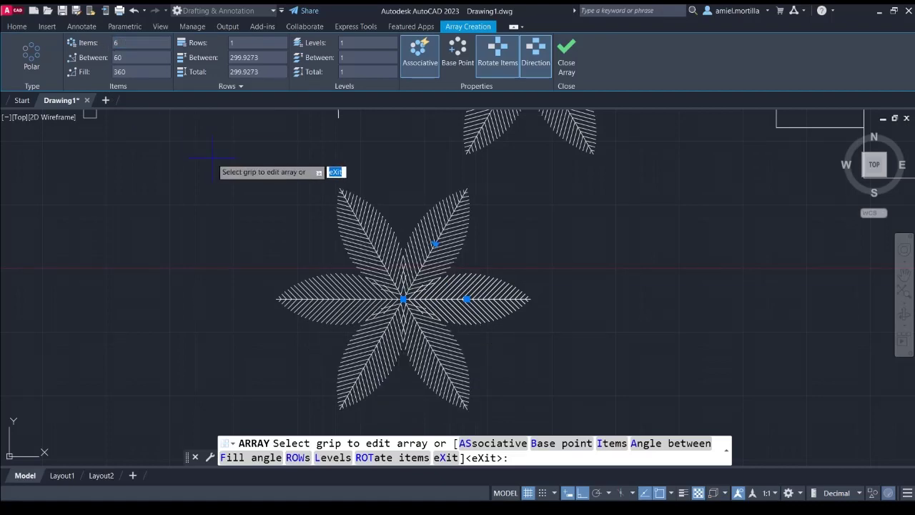
middle_click_drag(289, 212, 230, 136)
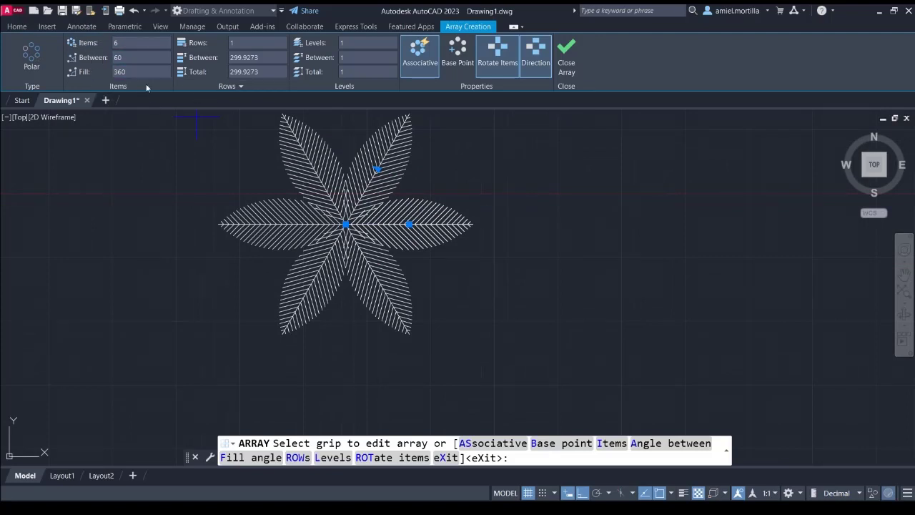
middle_click_drag(532, 145, 537, 165)
key("Return")
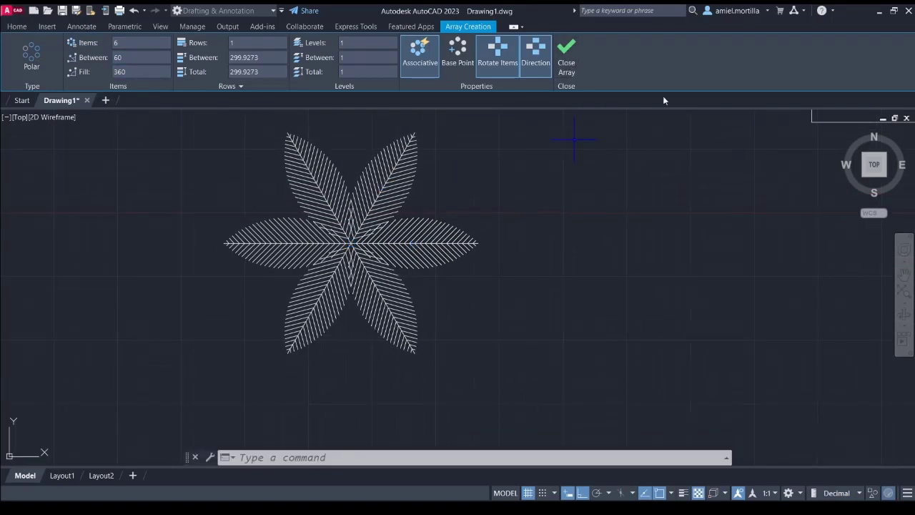
Delete the second plant array below the finished plant symbol
scroll(501, 193, "down", 3)
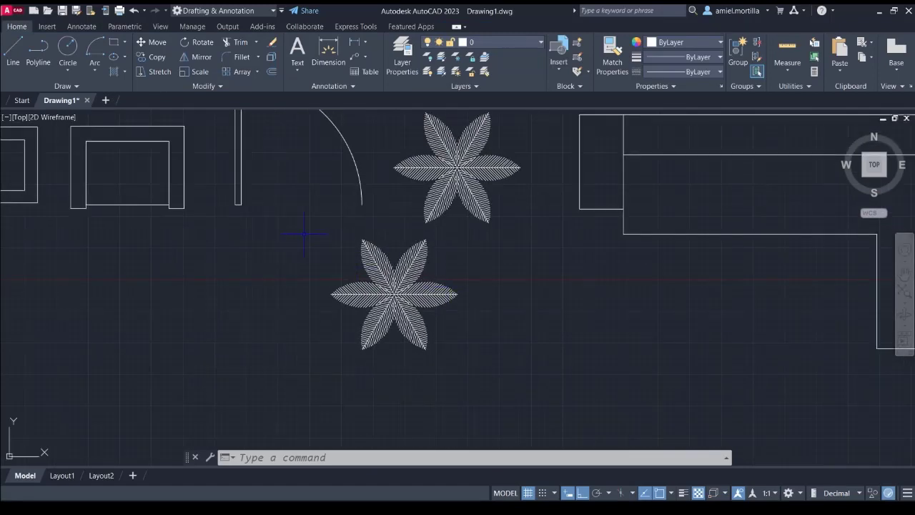
left_click(305, 231)
left_click(522, 370)
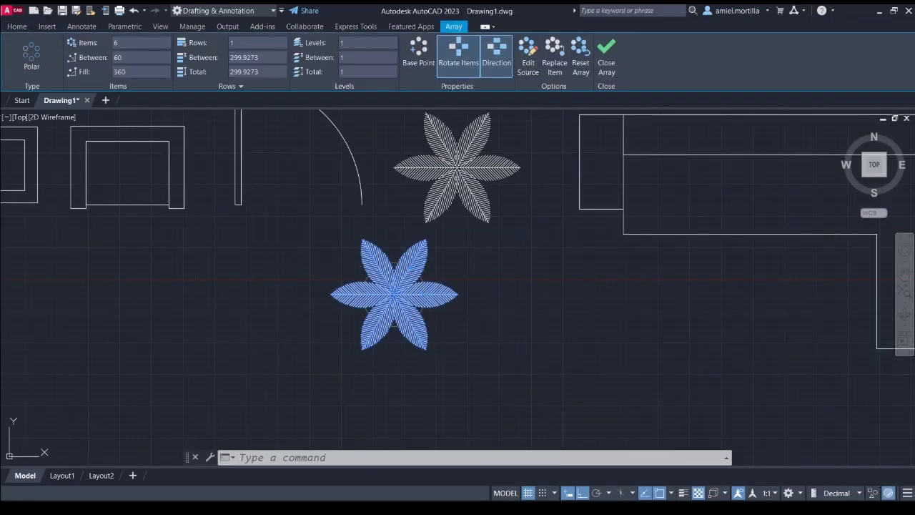
key("Delete")
Draw a horizontal baseline 500 units long in the empty area below the plant symbol
mouse_move(519, 273)
middle_mouse_down()
mouse_move(420, 324)
mouse_move(257, 334)
middle_mouse_up()
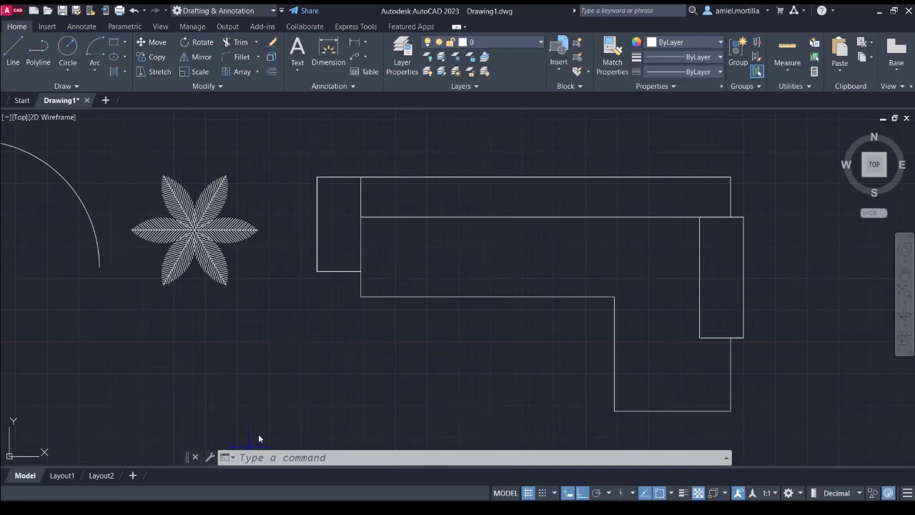
scroll(329, 392, "down", 2)
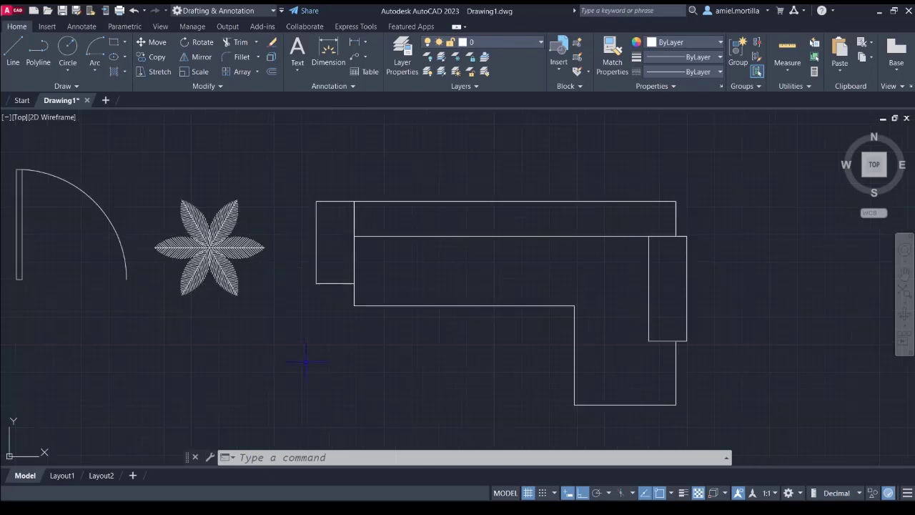
mouse_move(291, 374)
middle_mouse_down()
mouse_move(496, 350)
mouse_move(492, 336)
mouse_move(472, 335)
mouse_move(491, 344)
middle_mouse_up()
scroll(495, 348, "up", 1)
scroll(486, 348, "down", 2)
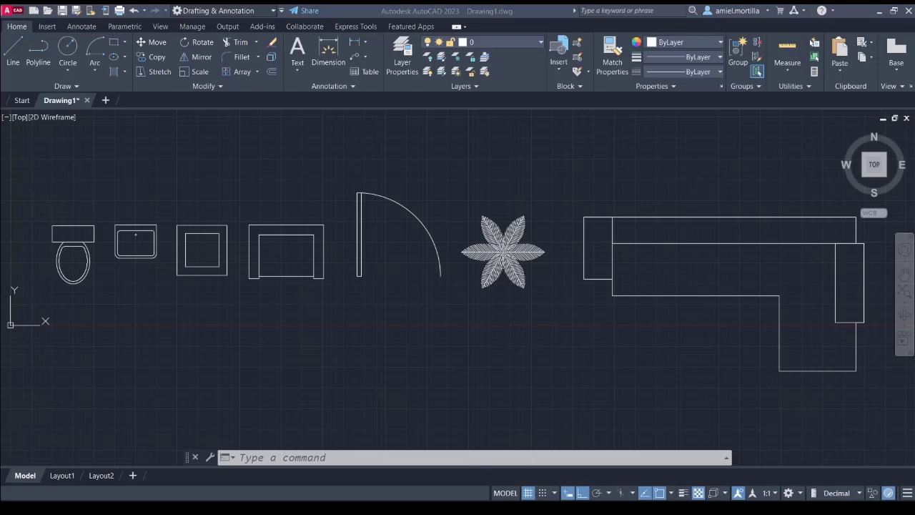
scroll(517, 317, "up", 5)
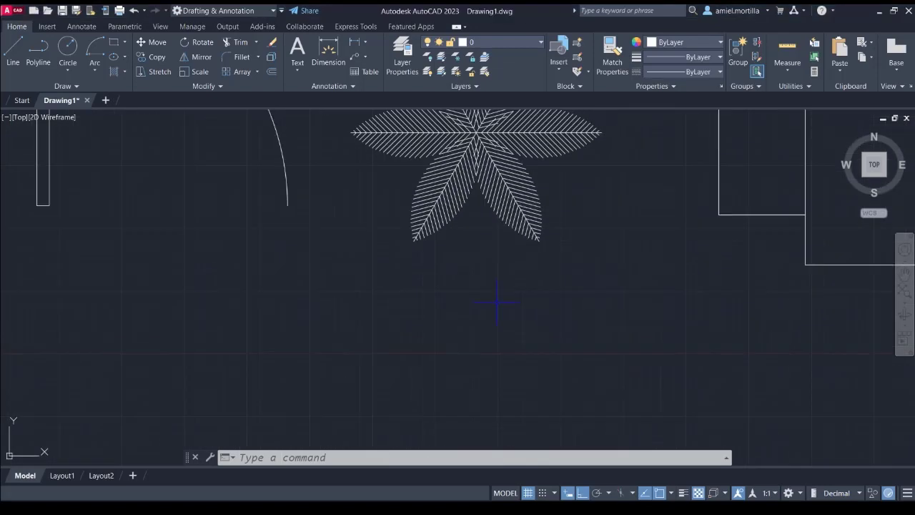
type("l")
key("Return")
middle_click_drag(468, 333, 423, 303)
left_click(313, 329)
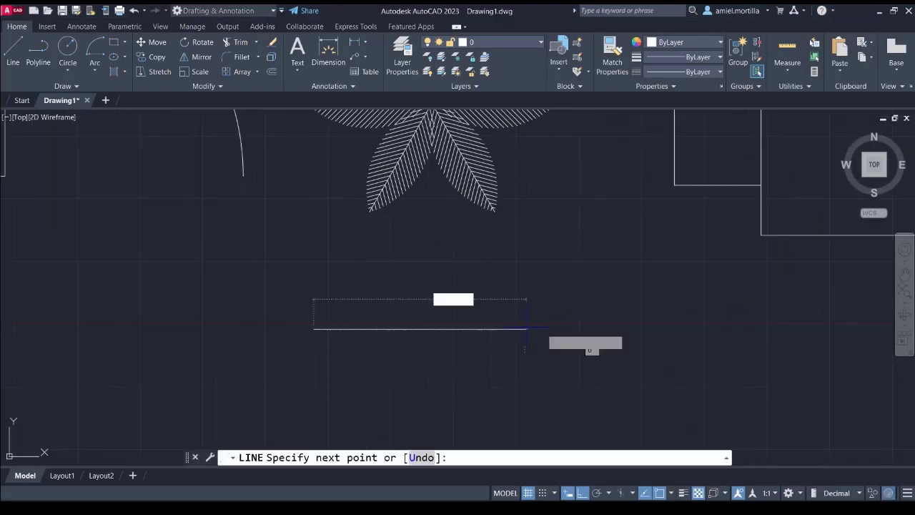
type("500")
key("Return")
key("Return")
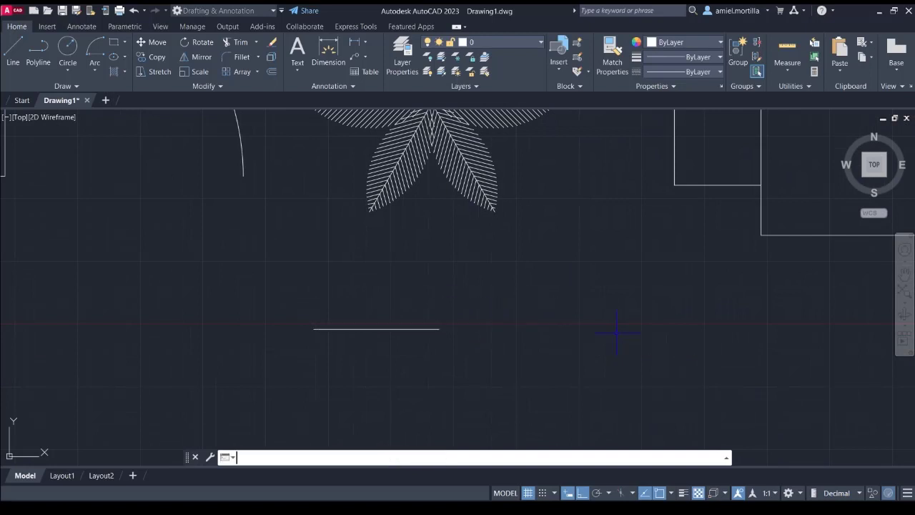
Draw a short vertical construction line upward from the midpoint of the baseline
key("Return")
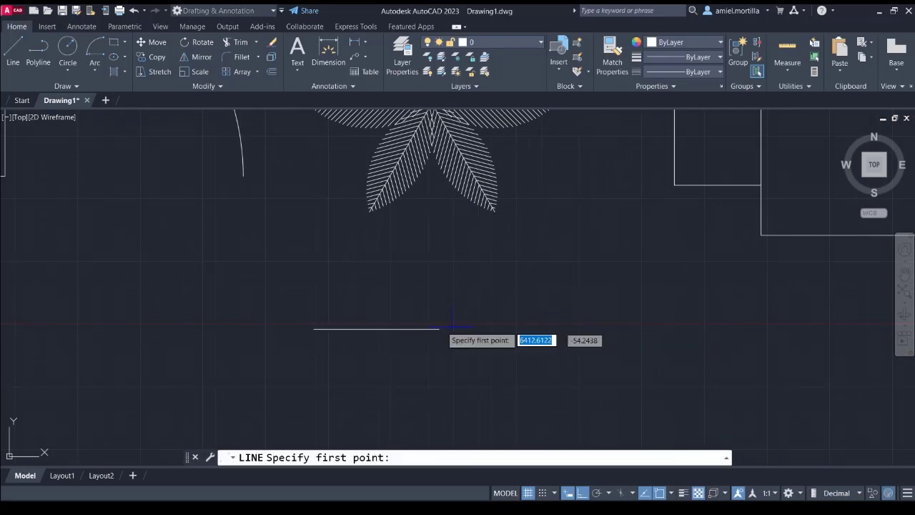
left_click(376, 329)
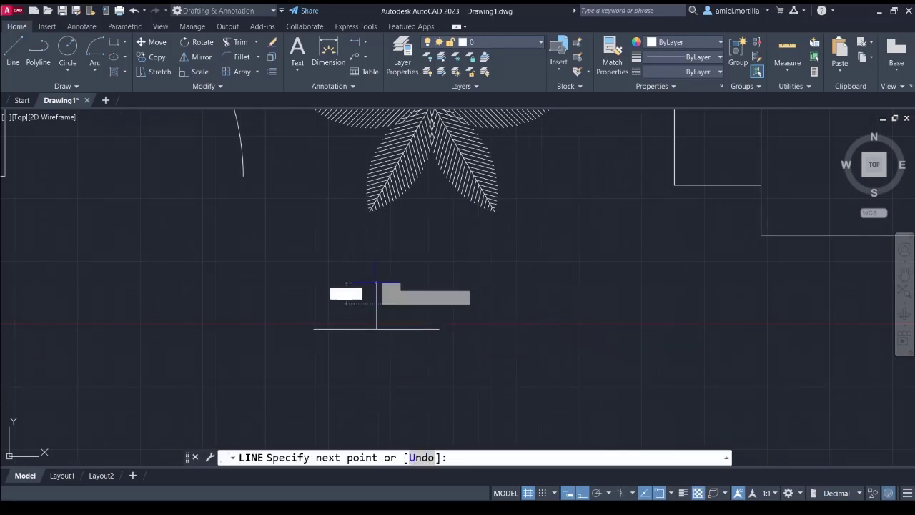
key("Return")
Draw a three-point arc from the baseline's left end through the top of the vertical line to its right end
type("arc")
key("Return")
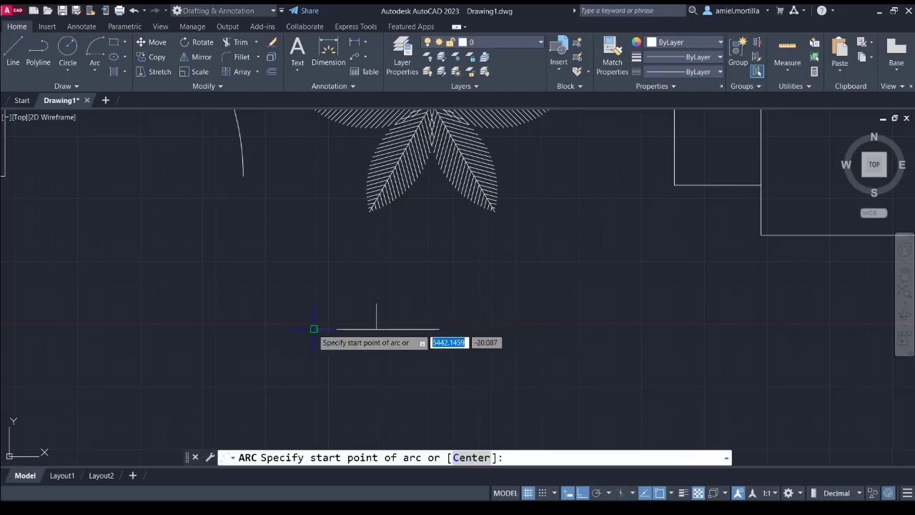
left_click(314, 328)
left_click(376, 304)
left_click(439, 329)
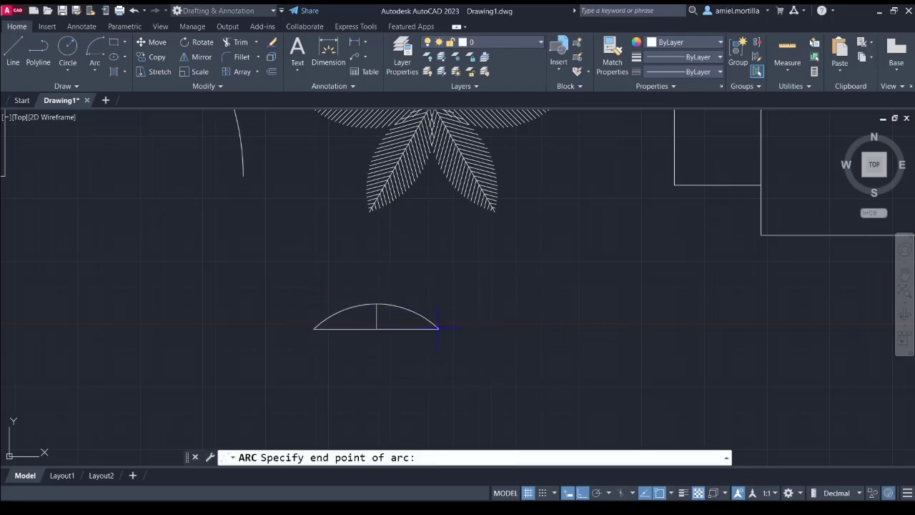
key("Return")
key("Escape")
Draw a line 200 units long at 45° from the baseline's left end with polar tracking on
type("l")
key("Return")
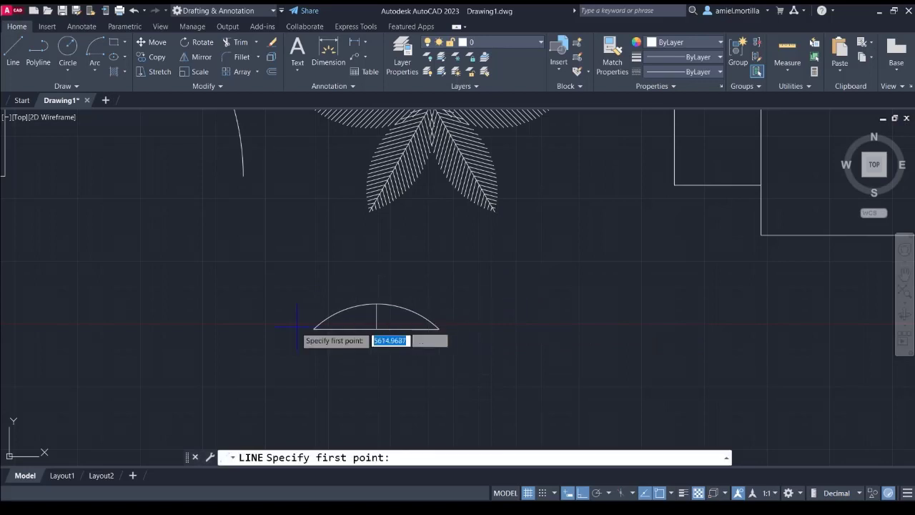
left_click(314, 329)
key("F10")
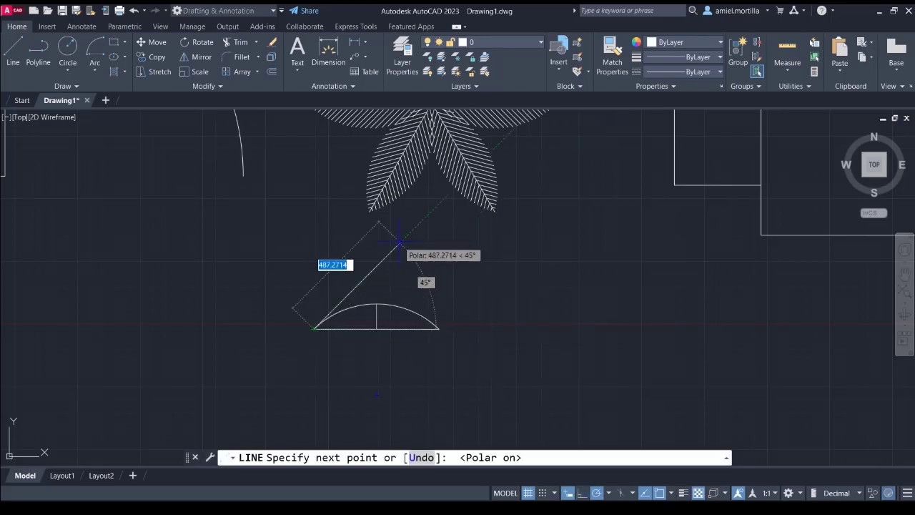
type("200")
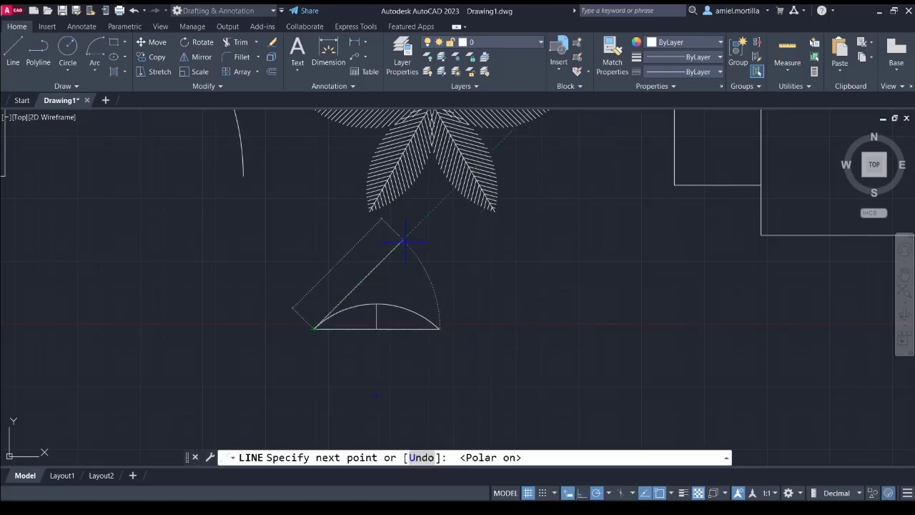
key("Return")
key("Return")
Try copying the slanted line from its lower end to several points along the arc and baseline with Ortho on
middle_click_drag(554, 265, 669, 253)
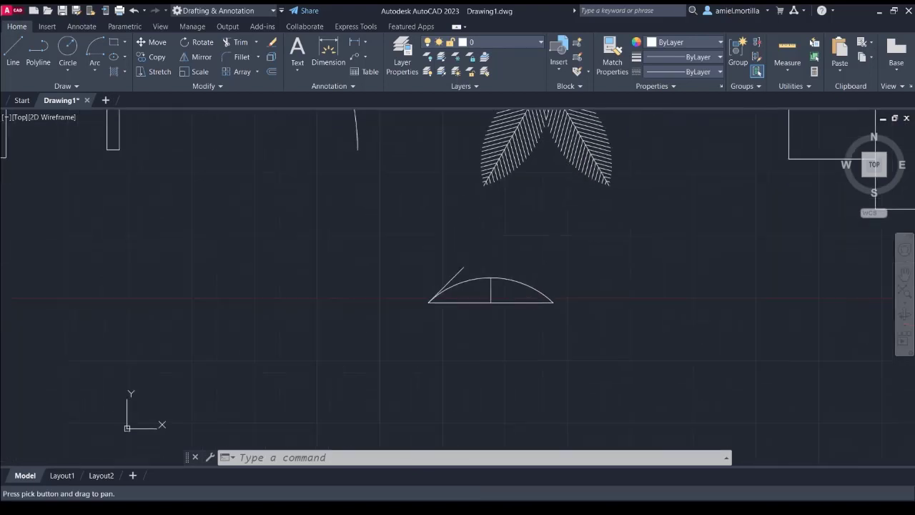
scroll(522, 255, "up", 1)
left_click(527, 255)
left_click(429, 271)
scroll(436, 282, "up", 3)
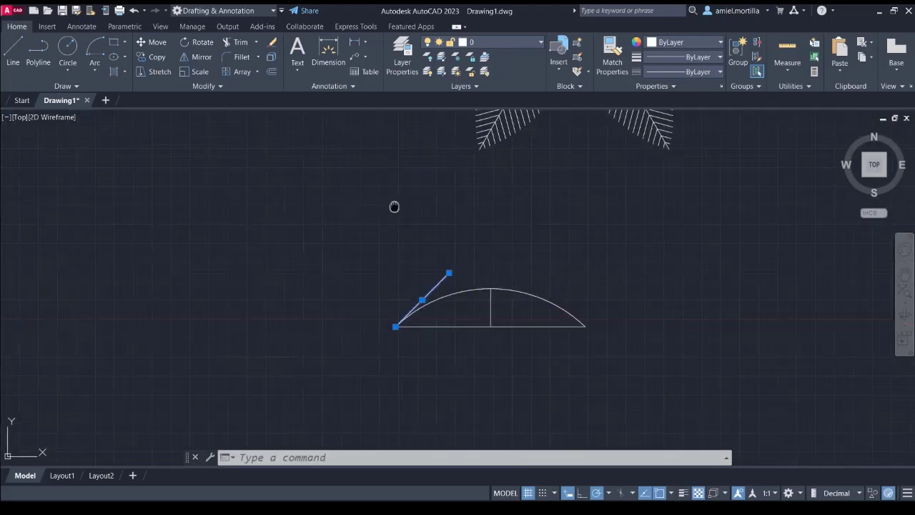
type("Co")
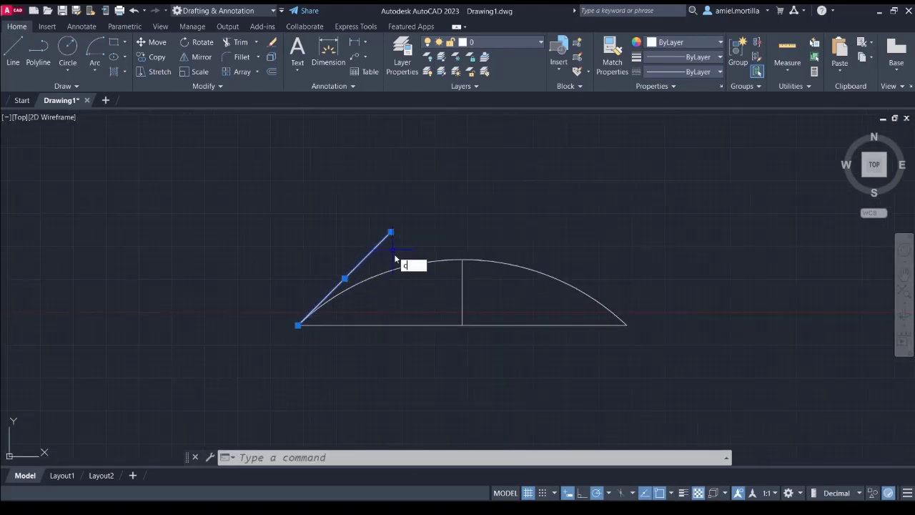
key("Return")
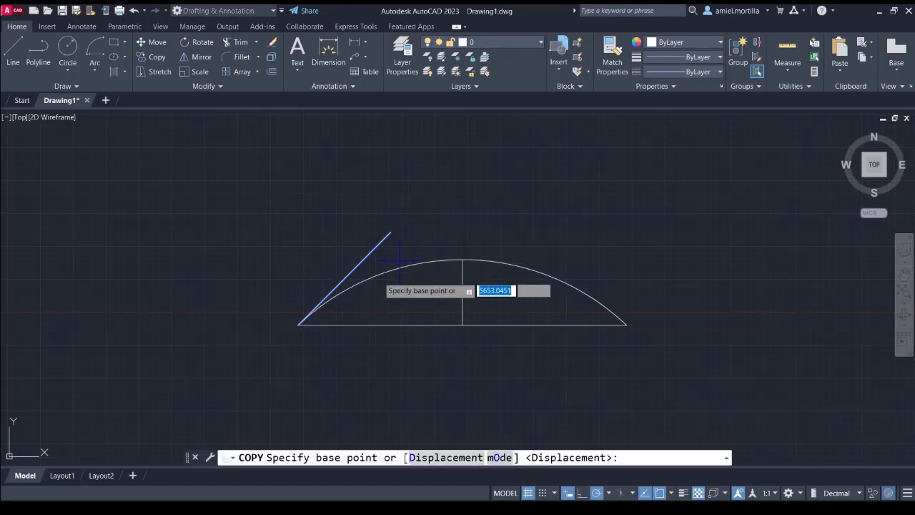
left_click(298, 325)
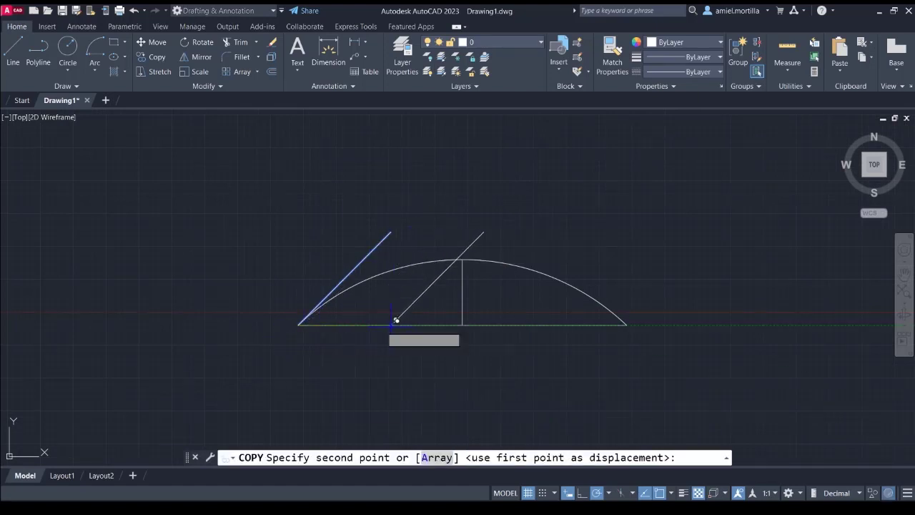
key("F8")
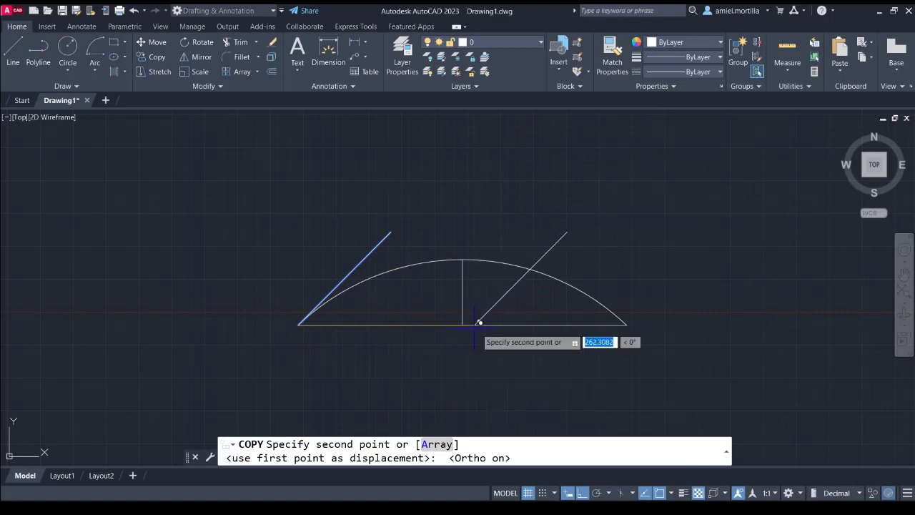
left_click(486, 259)
left_click(553, 273)
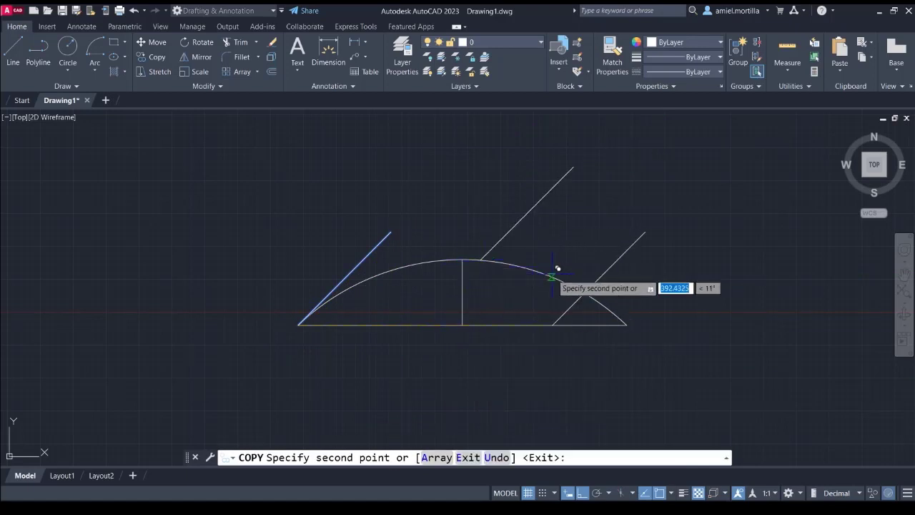
left_click(557, 320)
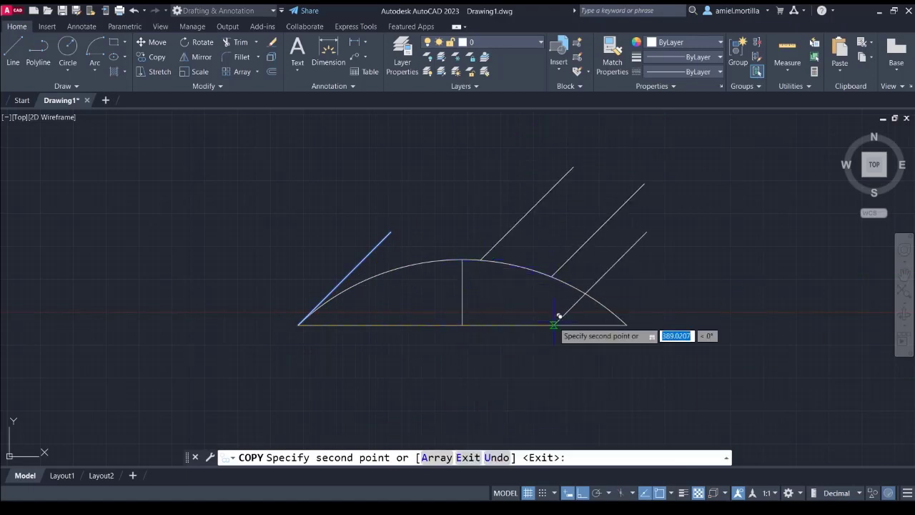
left_click(397, 322)
key("Return")
Delete all copies of the slanted line, keeping the original at the baseline's left end
left_click(444, 315)
left_click(395, 286)
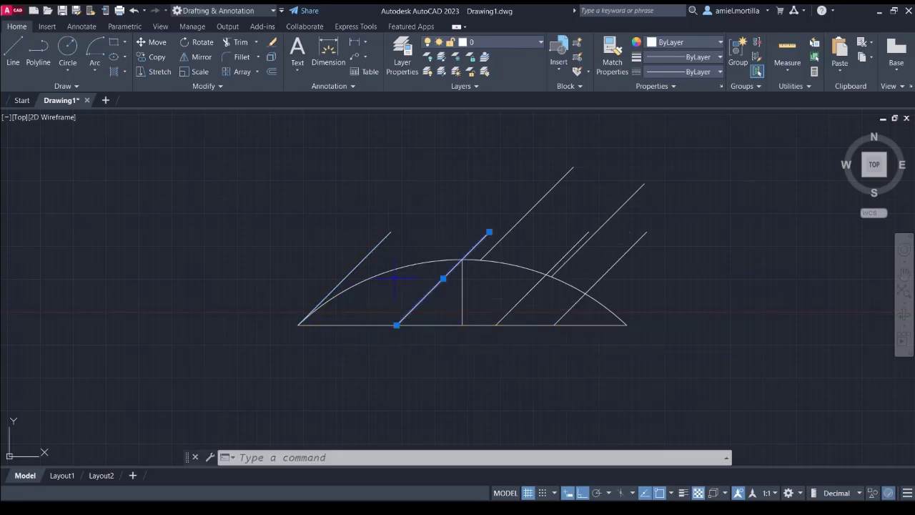
left_click(712, 252)
left_click(609, 197)
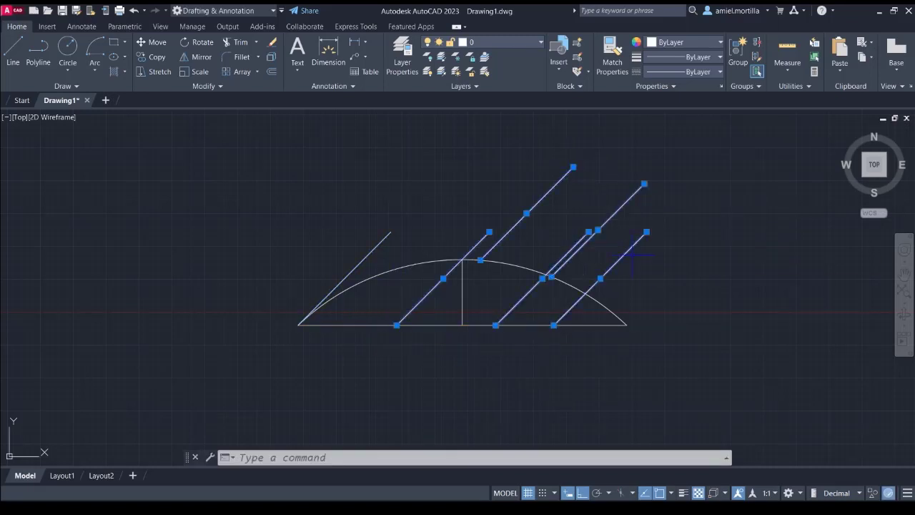
key("Delete")
Copy the slanted line as an array of 25 items fitted from the baseline's left end to its right end
left_click(379, 243)
left_click(321, 205)
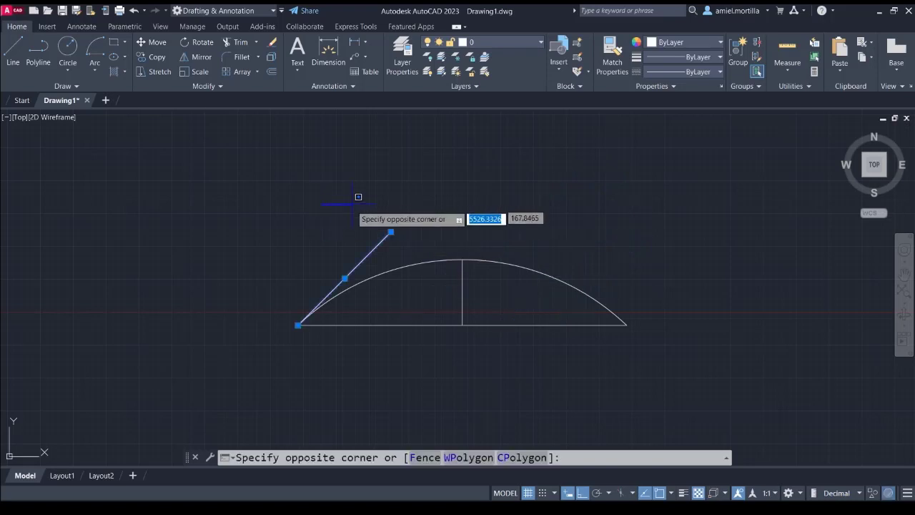
left_click(492, 198)
type("co")
key("Return")
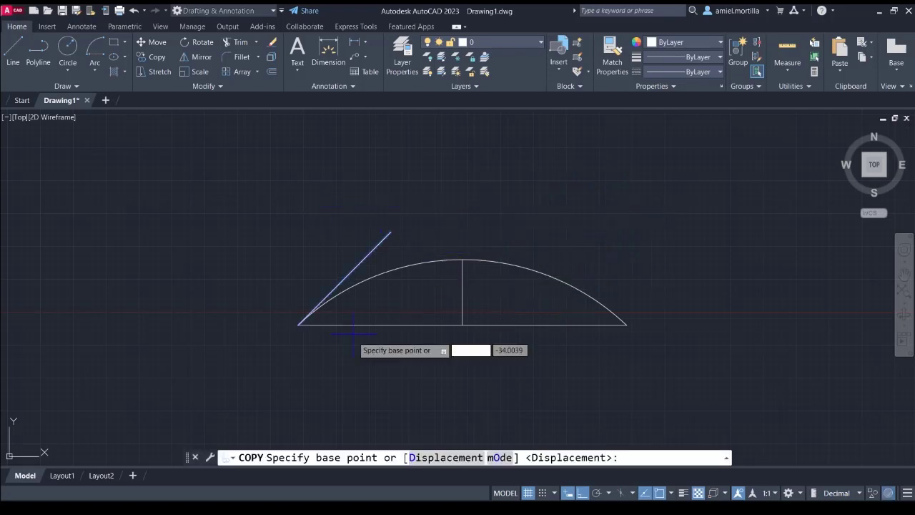
left_click(298, 325)
left_click(379, 326)
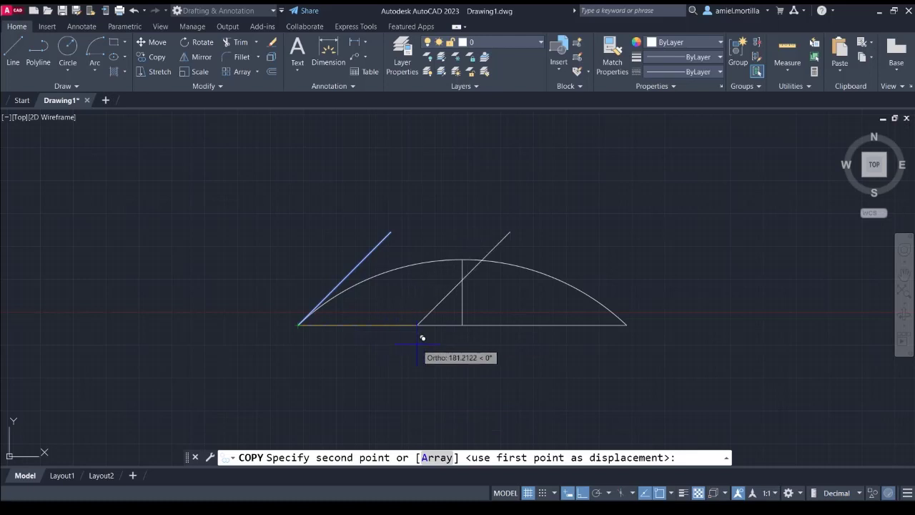
type("a")
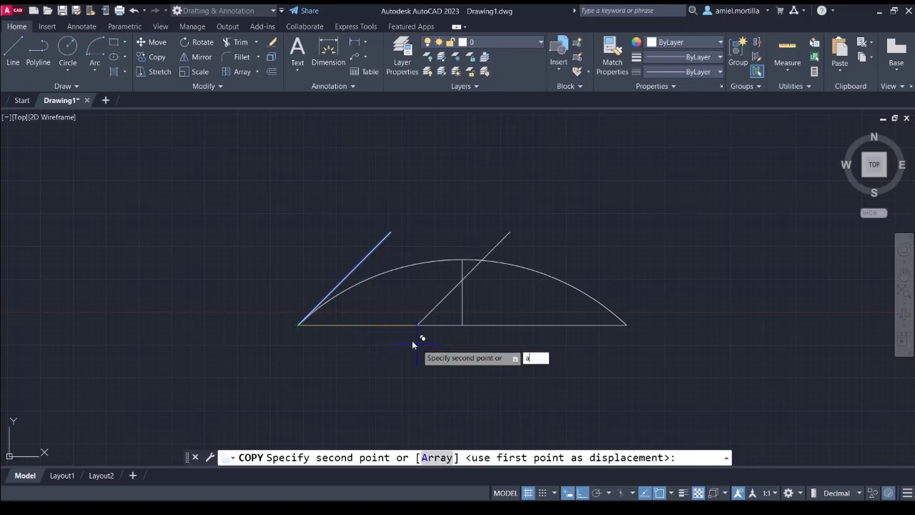
key("Return")
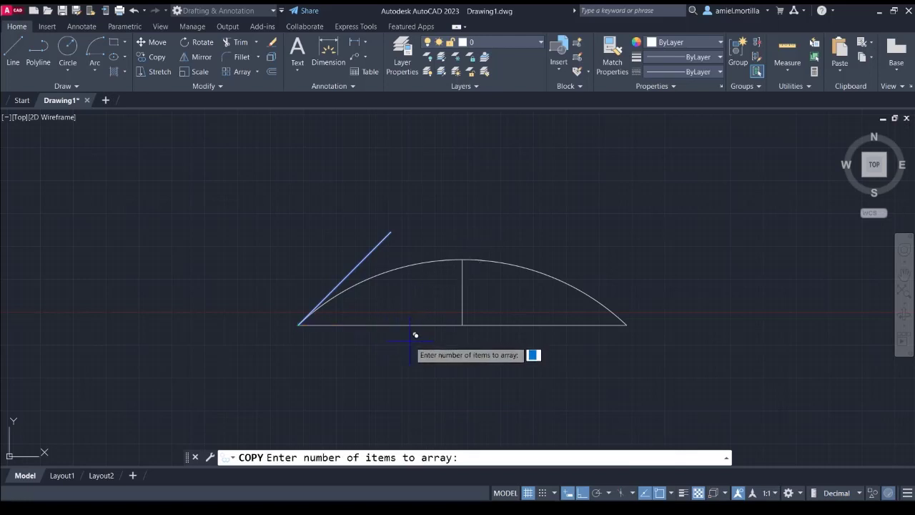
type("25")
key("Return")
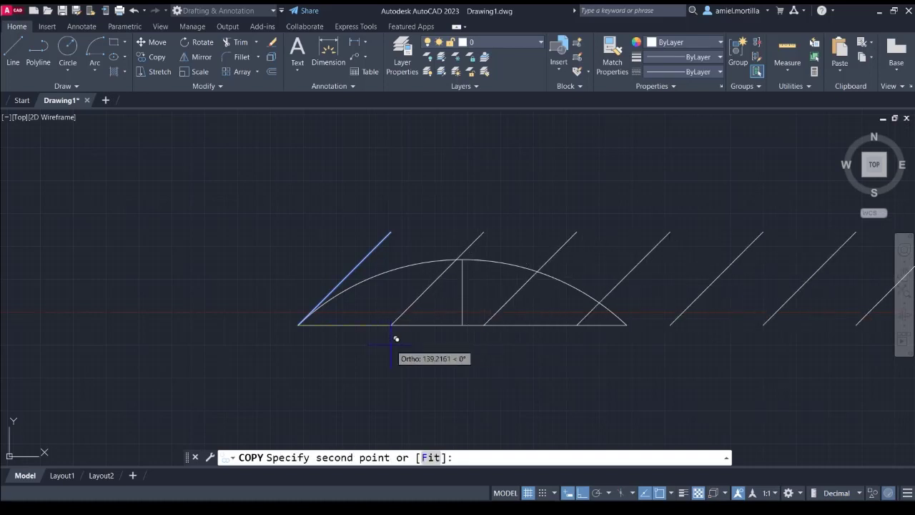
type("f")
key("Return")
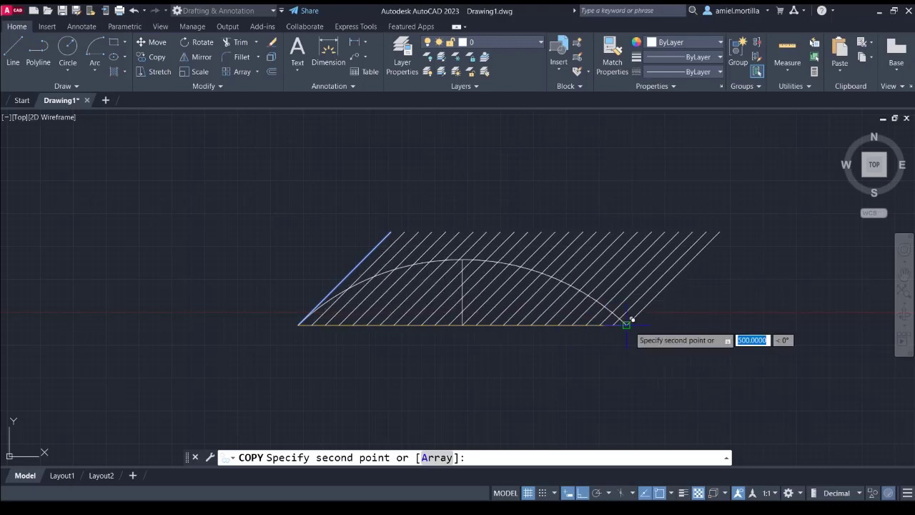
left_click(632, 320)
key("Return")
Trim the portions of the slanted lines that extend above the arc
middle_click_drag(709, 288, 691, 298)
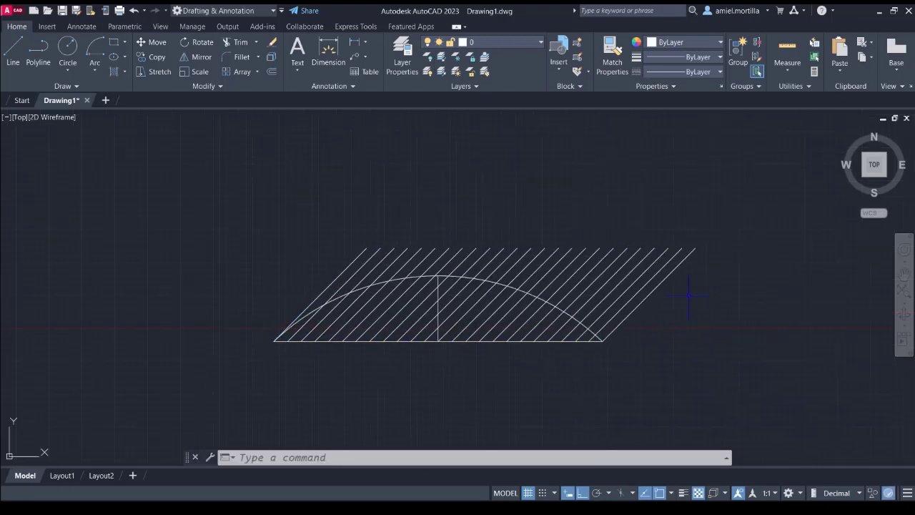
type("tr")
key("Return")
left_click(756, 260)
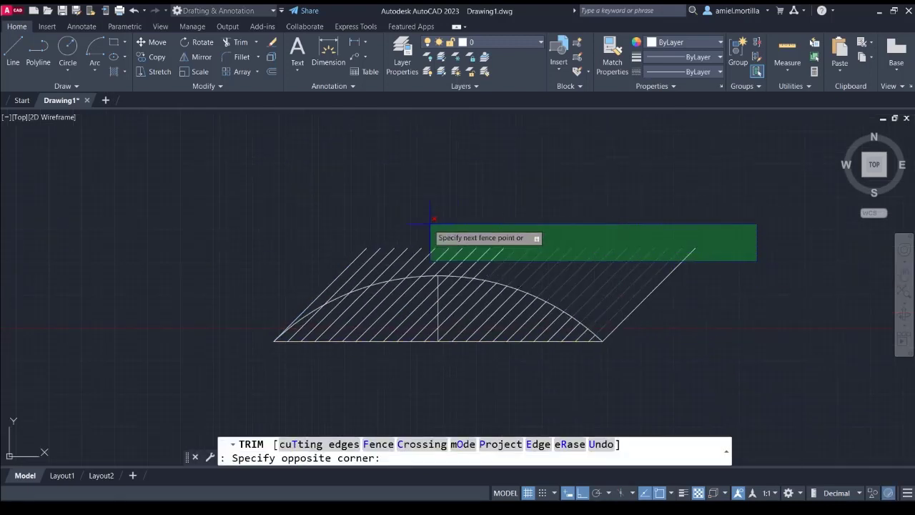
left_click(323, 226)
key("Escape")
Delete the two full-length slanted lines at the left and right ends of the baseline
left_click(650, 293)
left_click(593, 205)
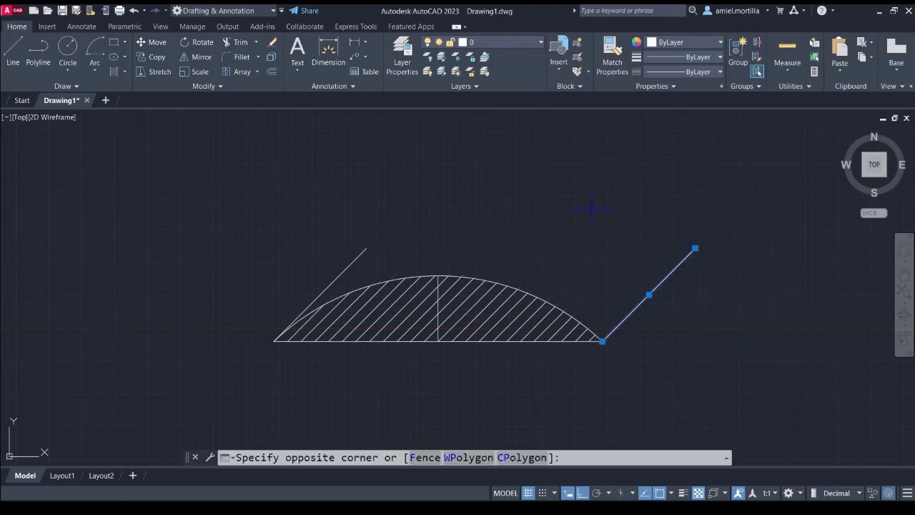
left_click(428, 238)
left_click(350, 264)
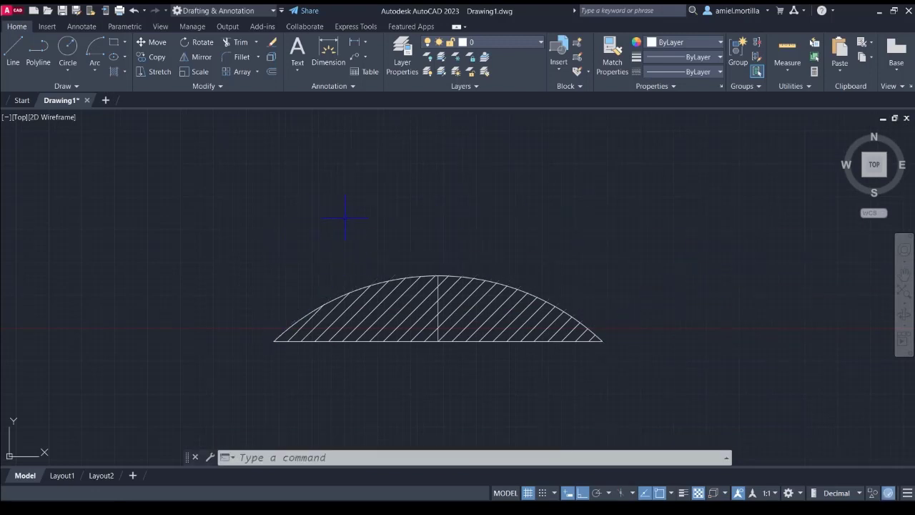
key("Delete")
Delete the arc and the vertical center line, keeping the trimmed slanted lines and the baseline
left_click(392, 279)
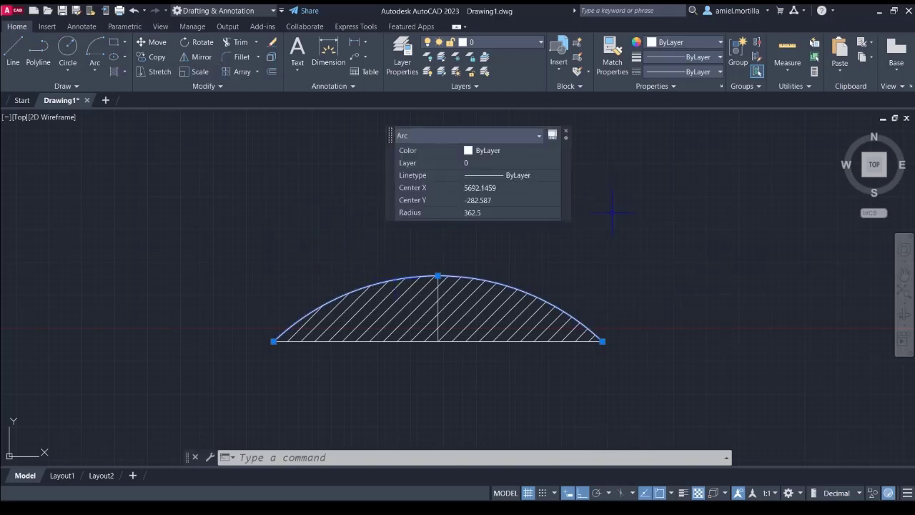
key("Delete")
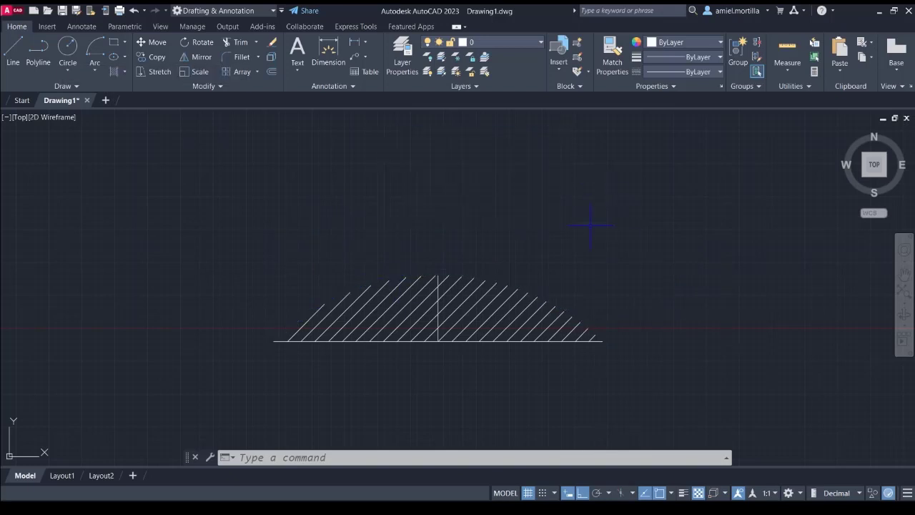
left_click(437, 282)
key("Delete")
Delete the hatched half-leaf figure below the plant symbol
scroll(422, 229, "down", 3)
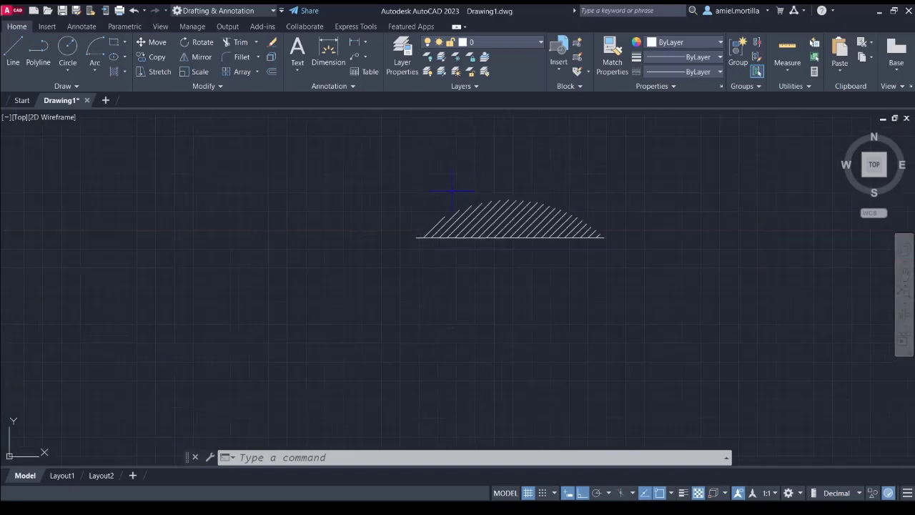
mouse_move(450, 190)
middle_mouse_down()
mouse_move(436, 326)
mouse_move(521, 302)
middle_mouse_up()
scroll(479, 315, "down", 2)
scroll(522, 317, "down", 5)
scroll(521, 303, "down", 2)
scroll(522, 302, "up", 4)
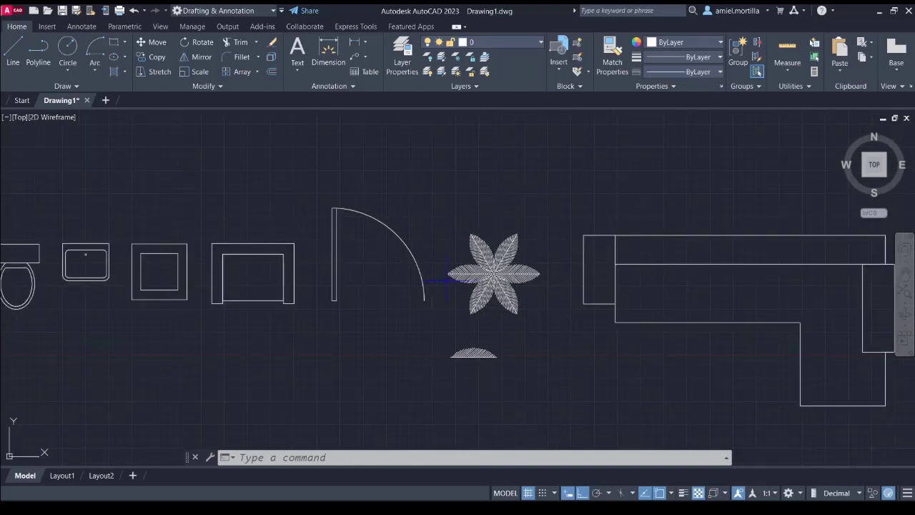
mouse_move(442, 275)
middle_mouse_down()
mouse_move(474, 286)
mouse_move(465, 274)
middle_mouse_up()
scroll(465, 274, "down", 1)
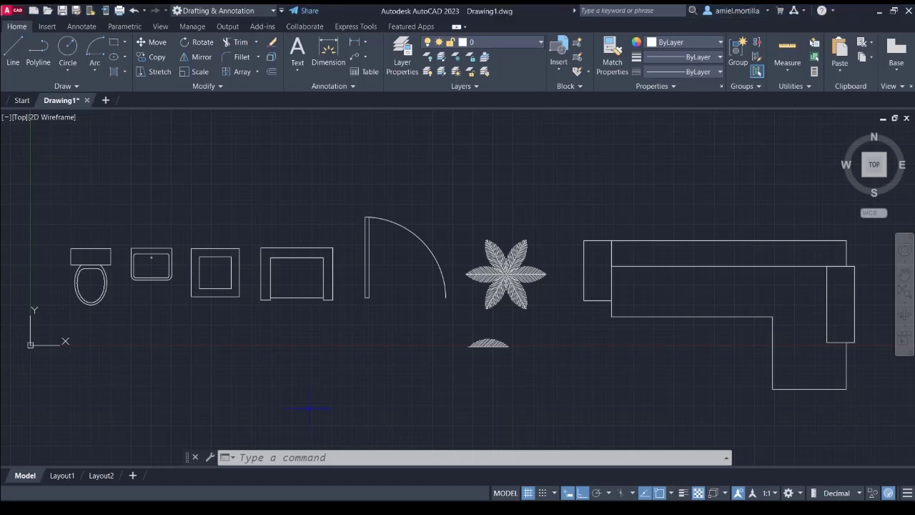
left_click(489, 342)
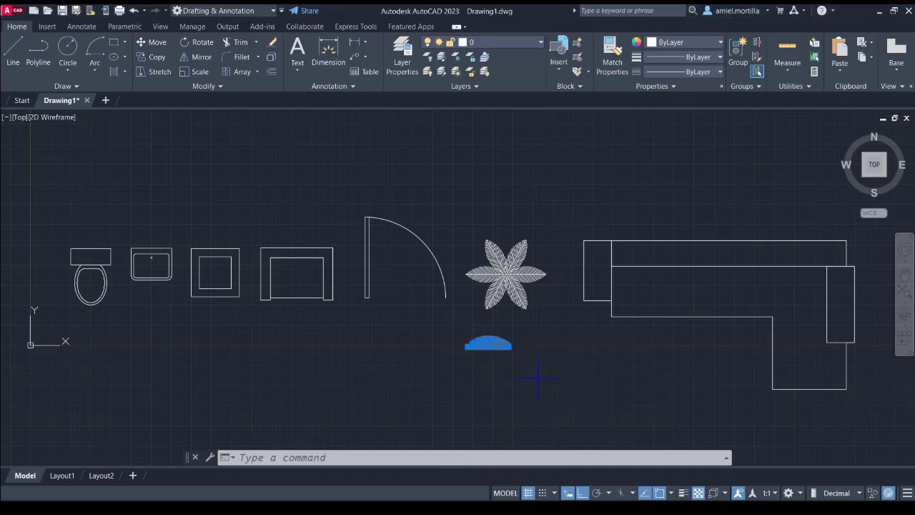
key("Delete")
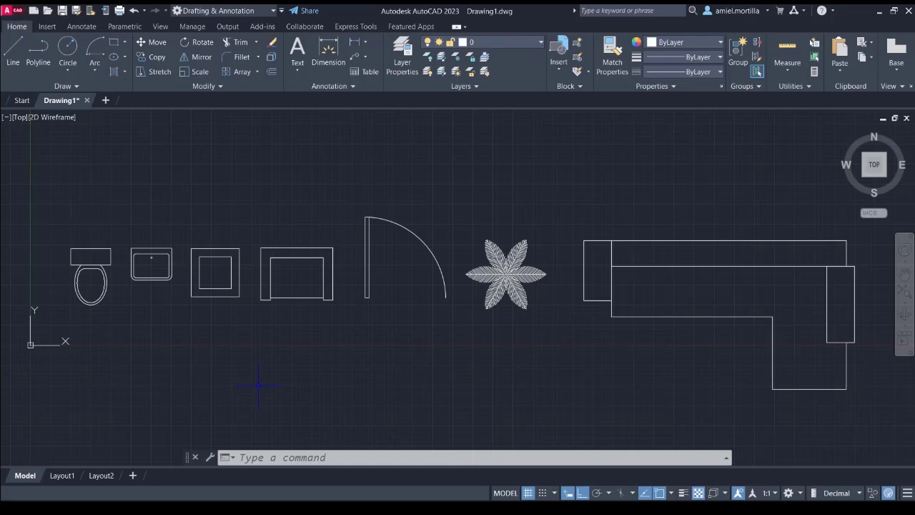
middle_click_drag(247, 379, 378, 350)
scroll(262, 333, "up", 3)
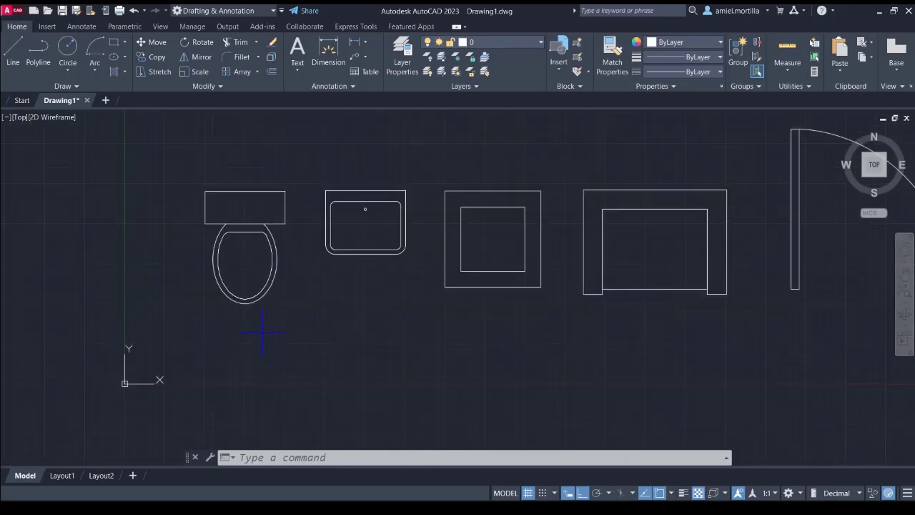
mouse_move(261, 333)
middle_mouse_down()
mouse_move(226, 289)
mouse_move(279, 328)
middle_mouse_up()
left_click(248, 230)
left_click(363, 389)
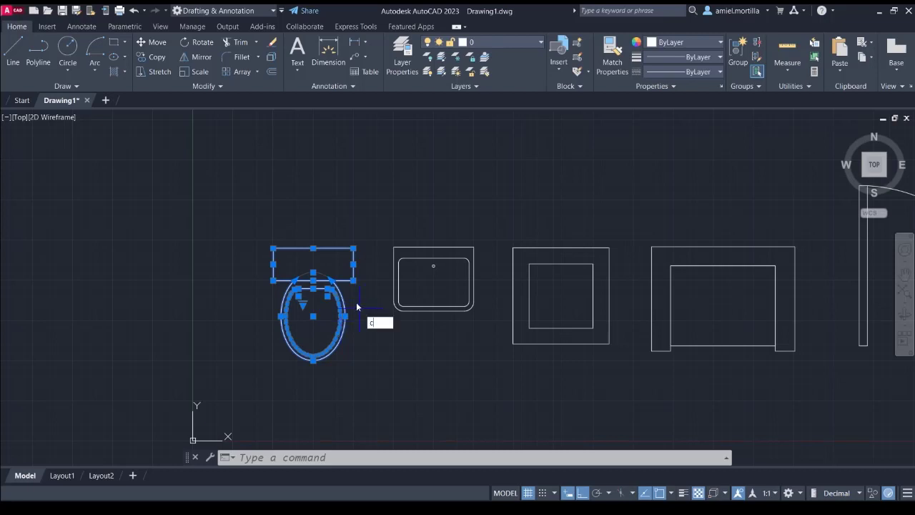
key("Escape")
left_click(264, 214)
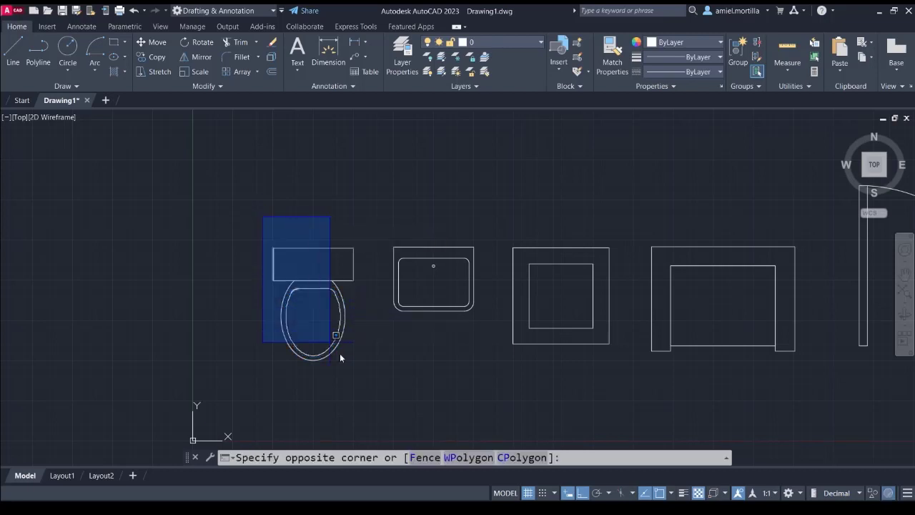
left_click(360, 352)
type("co")
key("Return")
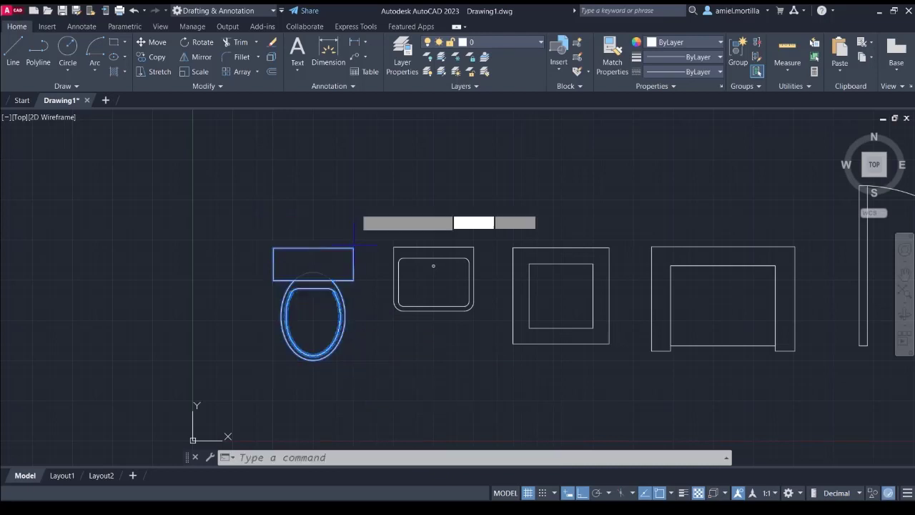
key("Escape")
Copy the complete toilet symbol straight down into the empty area below the symbol row, with Ortho on
left_click(252, 224)
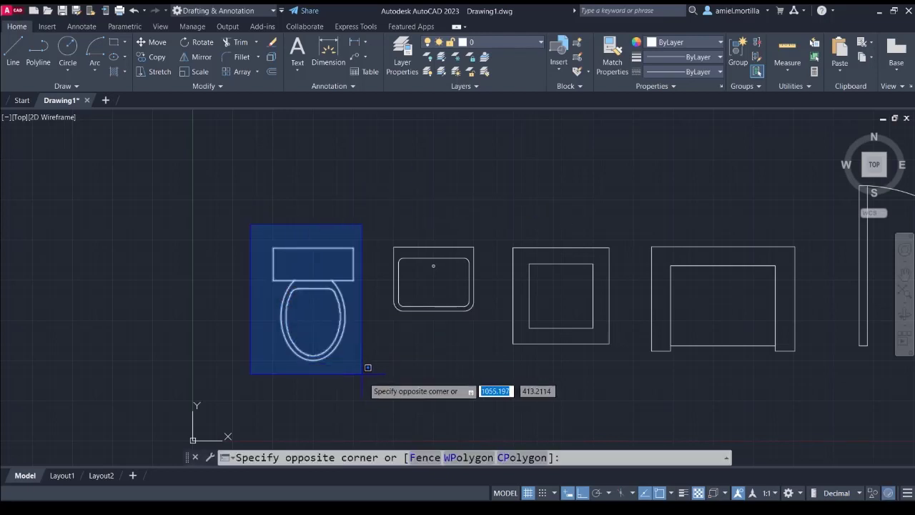
left_click(364, 374)
type("co")
key("Return")
left_click(379, 251)
scroll(388, 307, "down", 3)
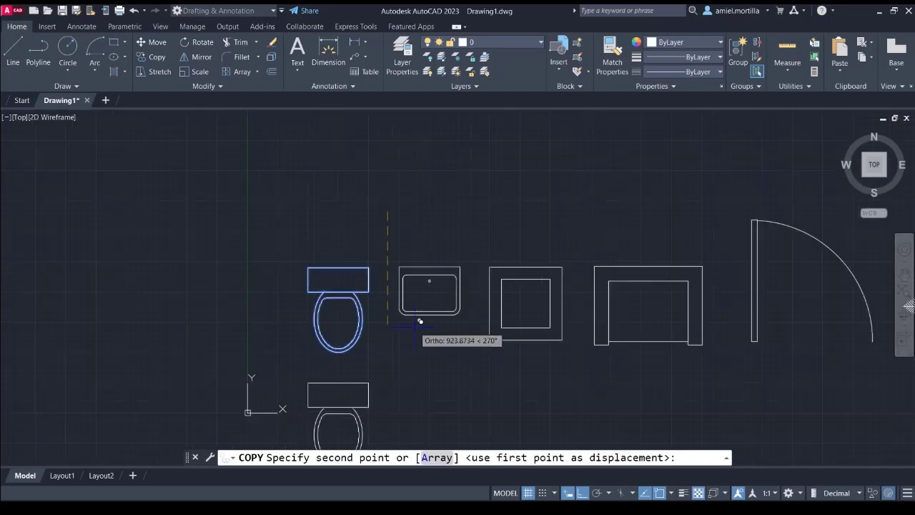
middle_click_drag(388, 307, 408, 164)
left_click(442, 324)
middle_click_drag(441, 324, 392, 213)
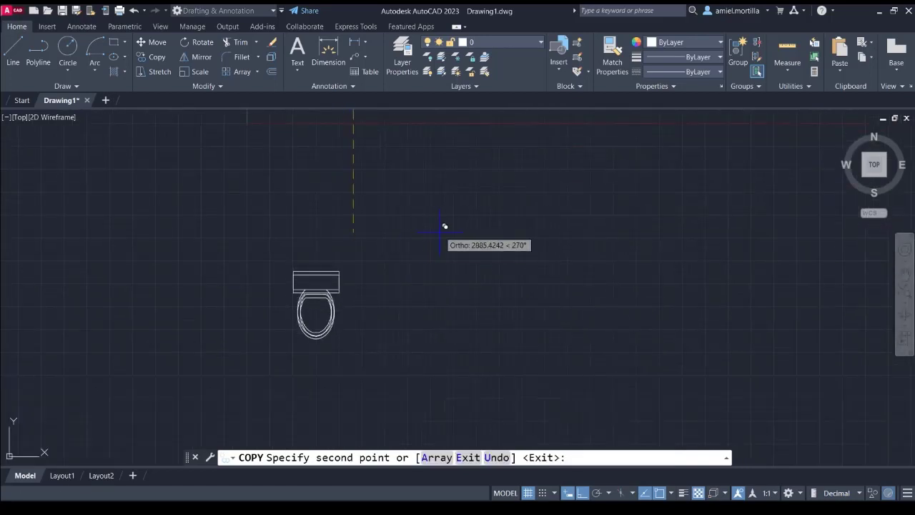
key("Escape")
Copy the lower toilet symbol horizontally to its right, leaving a gap between the two
left_click(282, 253)
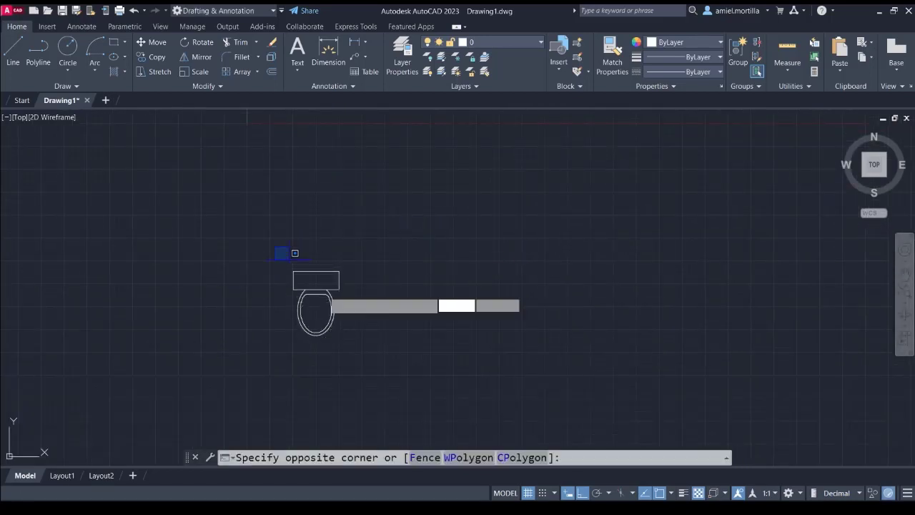
left_click(377, 357)
type("c")
key("Return")
left_click(370, 245)
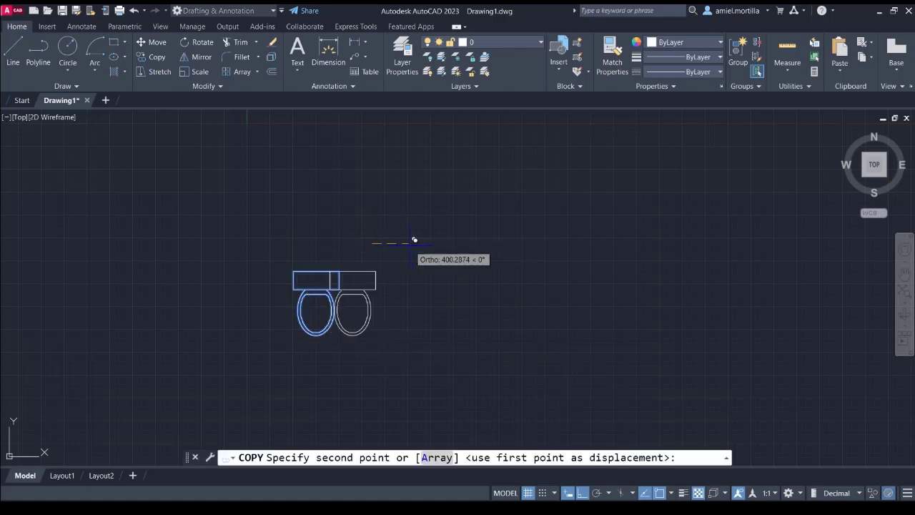
left_click(443, 251)
key("Escape")
Start a block definition for the left toilet copy, with the midpoint of its tank's top edge as base point
scroll(341, 315, "up", 3)
middle_click_drag(344, 312, 414, 312)
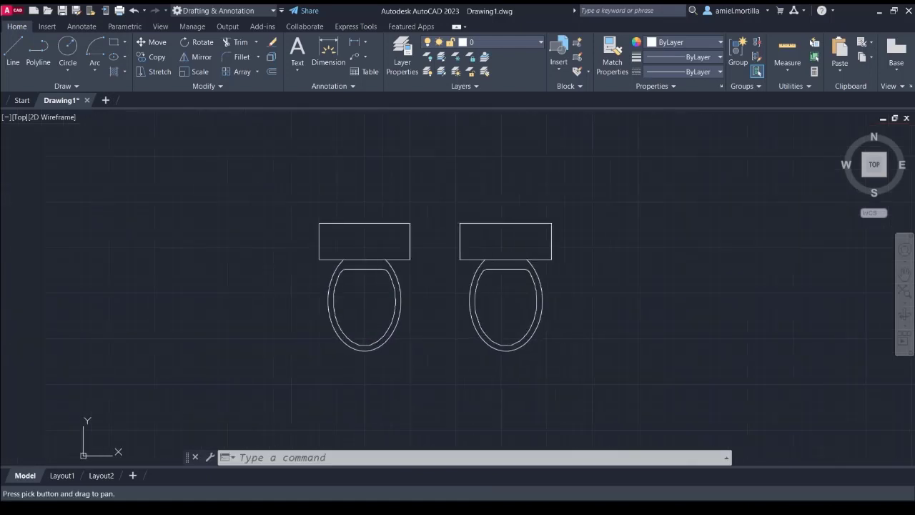
left_click(281, 202)
left_click(437, 366)
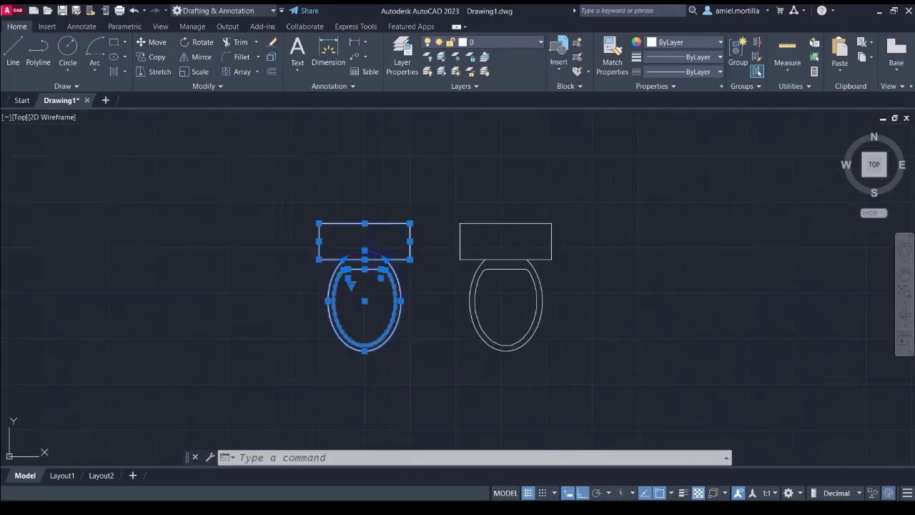
type("bl")
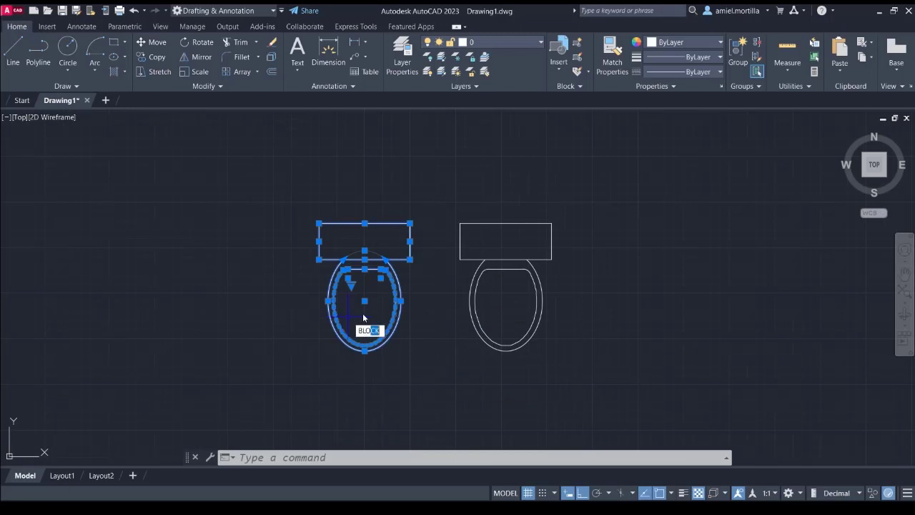
key("Return")
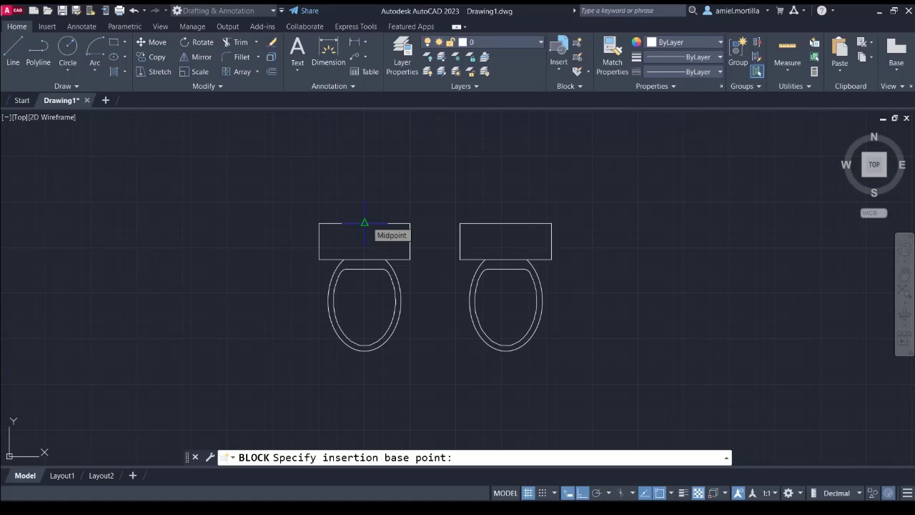
left_click(365, 223)
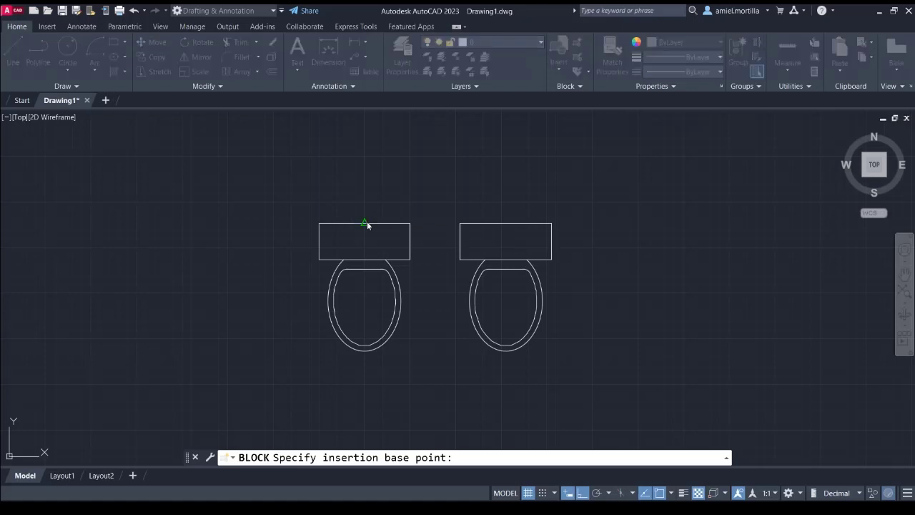
Choose the entire left toilet copy, tank and bowl, as the objects of the block definition
left_click(431, 218)
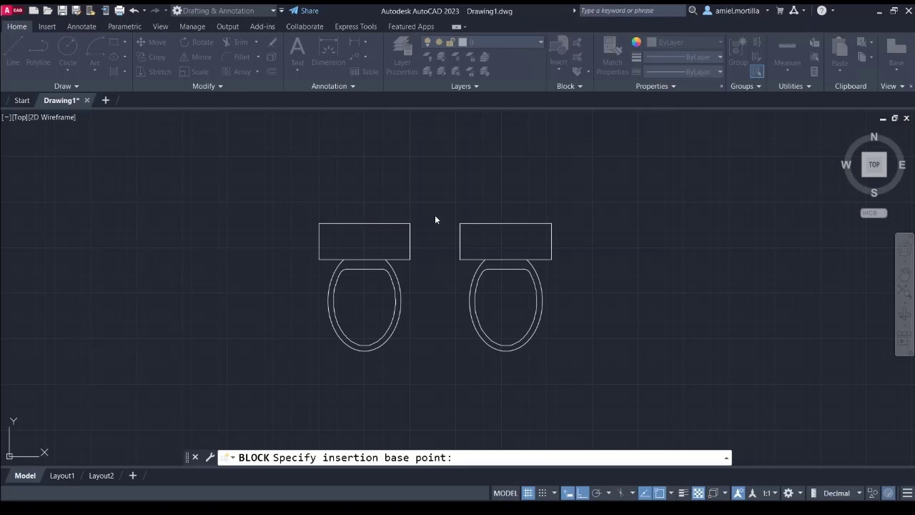
left_click(291, 201)
left_click(425, 377)
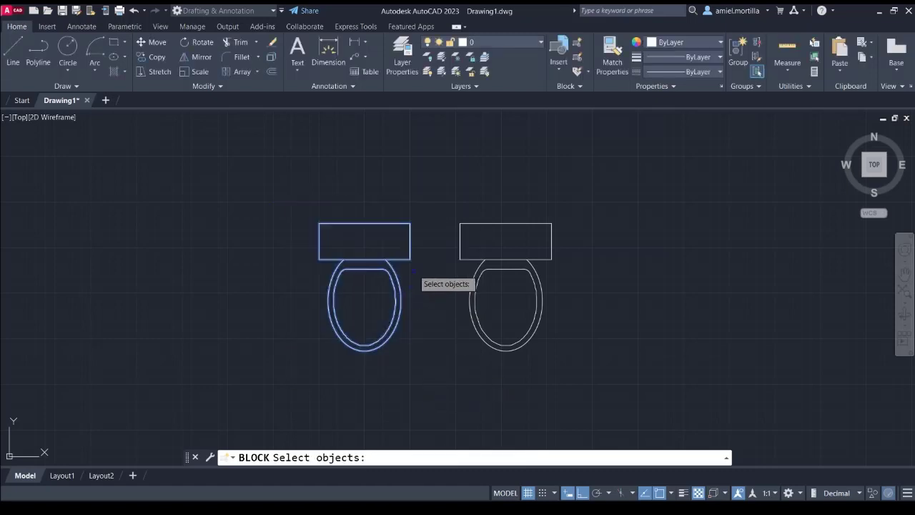
key("Return")
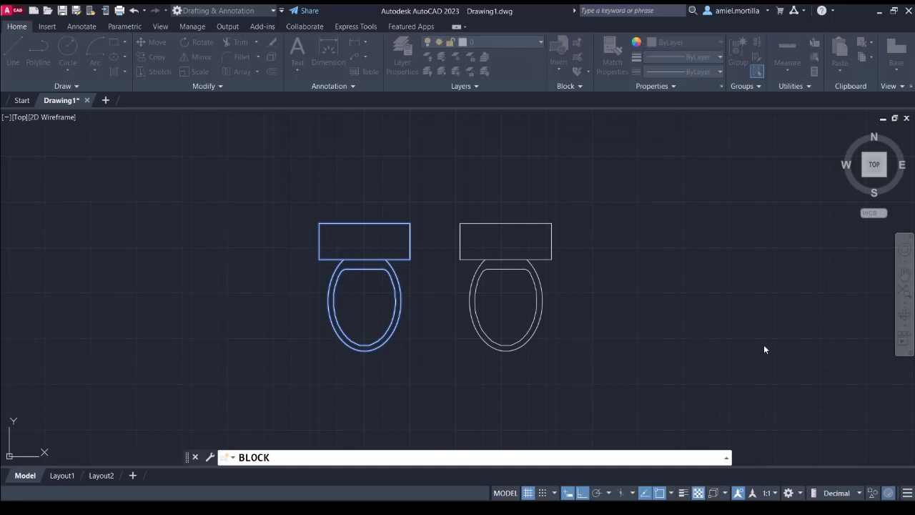
Select the left toilet block to check how it selects, then clear the selection
middle_click_drag(583, 301, 679, 303)
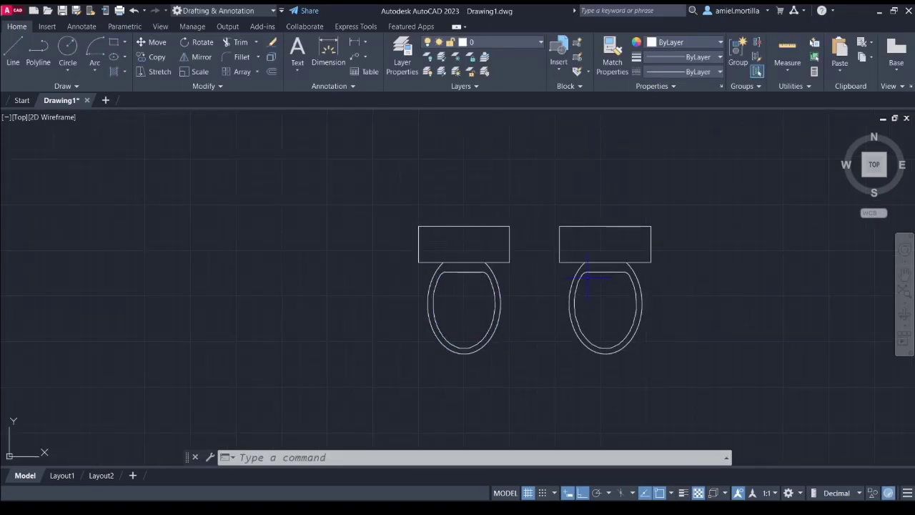
left_click(509, 256)
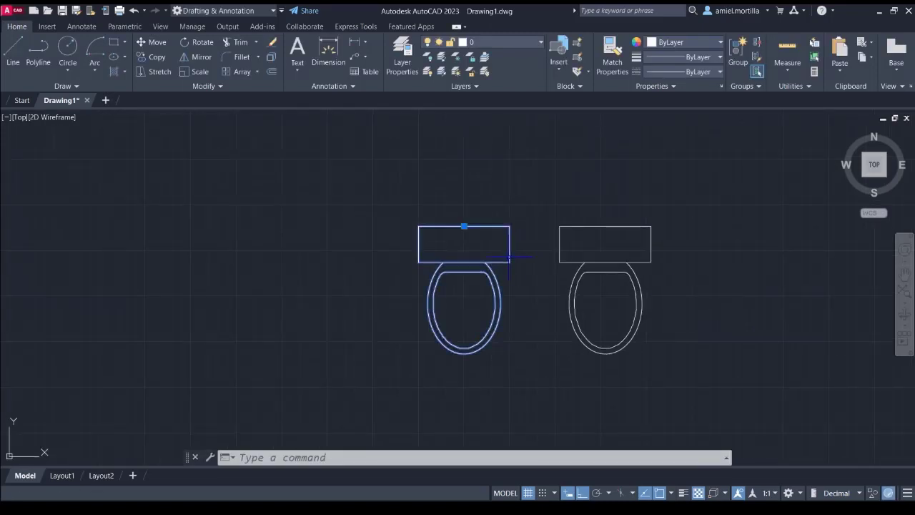
key("Escape")
Select separate edges, the tank and the whole of the right, non-block toilet to check how its loose objects select
left_click(560, 252)
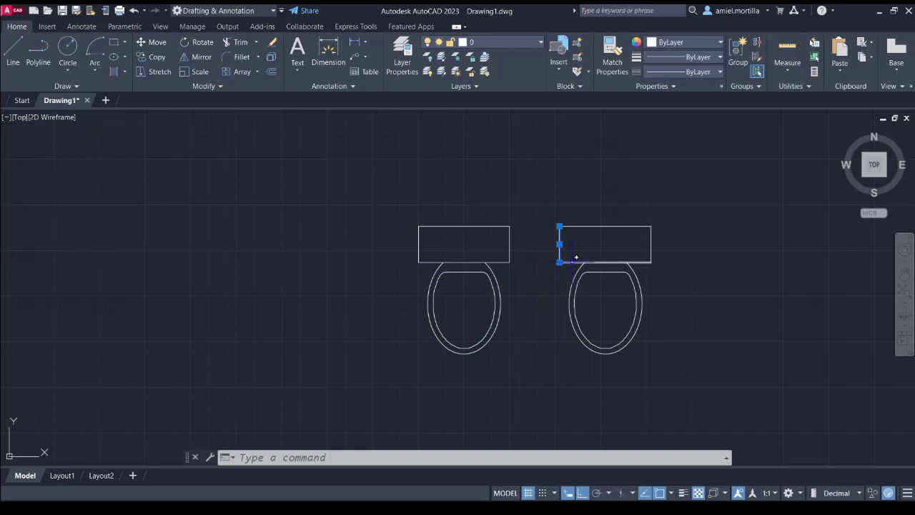
left_click(577, 262)
left_click(593, 215)
left_click(578, 236)
scroll(629, 257, "up", 3)
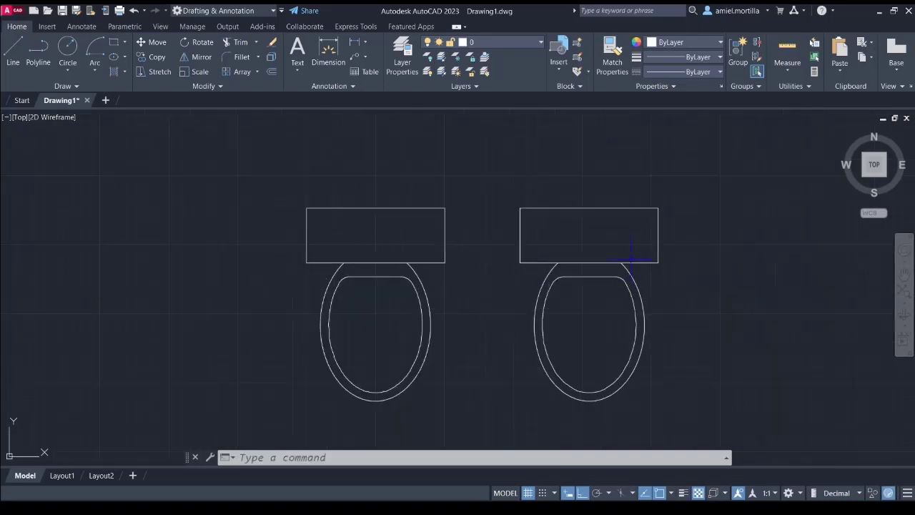
key("Escape")
left_click(498, 174)
left_click(665, 269)
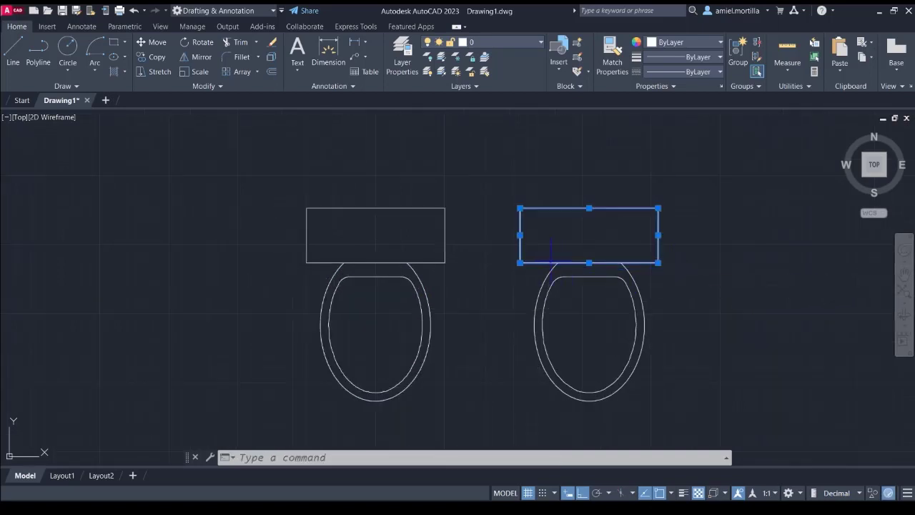
key("Escape")
left_click(519, 192)
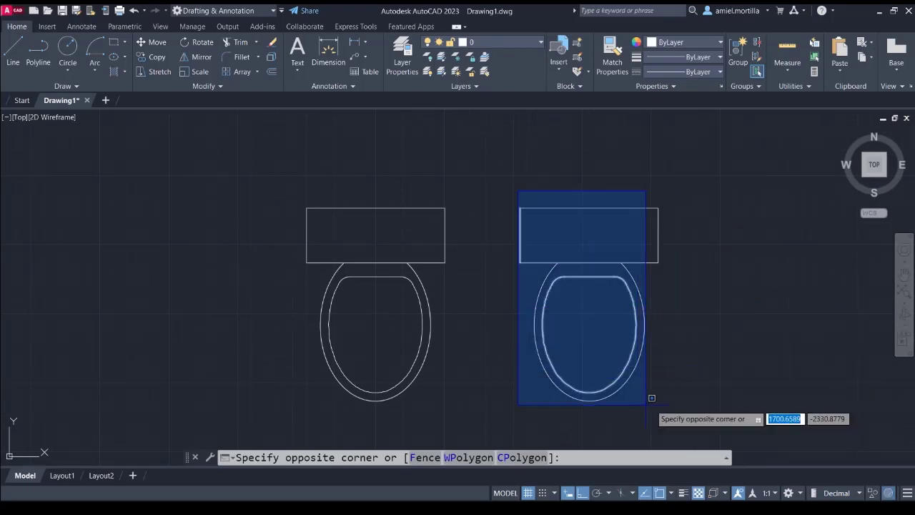
left_click(685, 410)
key("Escape")
scroll(475, 197, "down", 1)
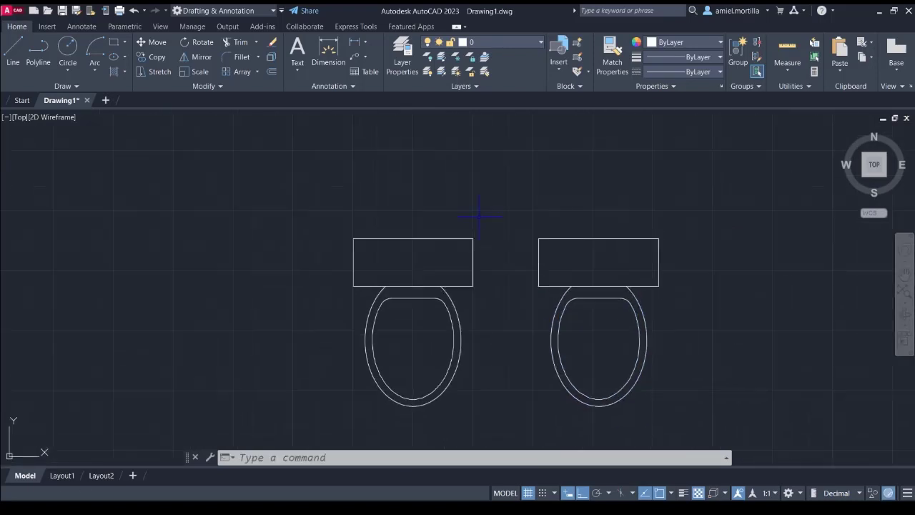
Move the left toilet block a short distance horizontally away from the right toilet using its base-point grip
left_click(455, 238)
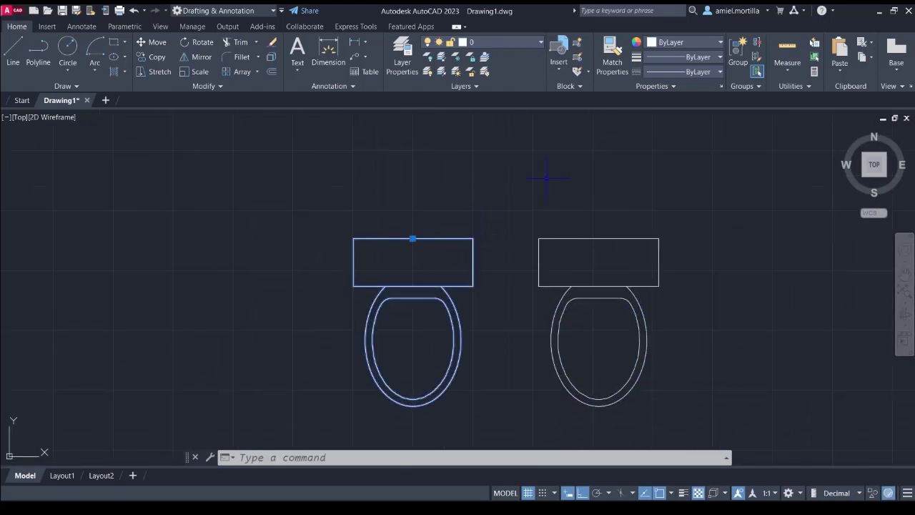
left_click(413, 238)
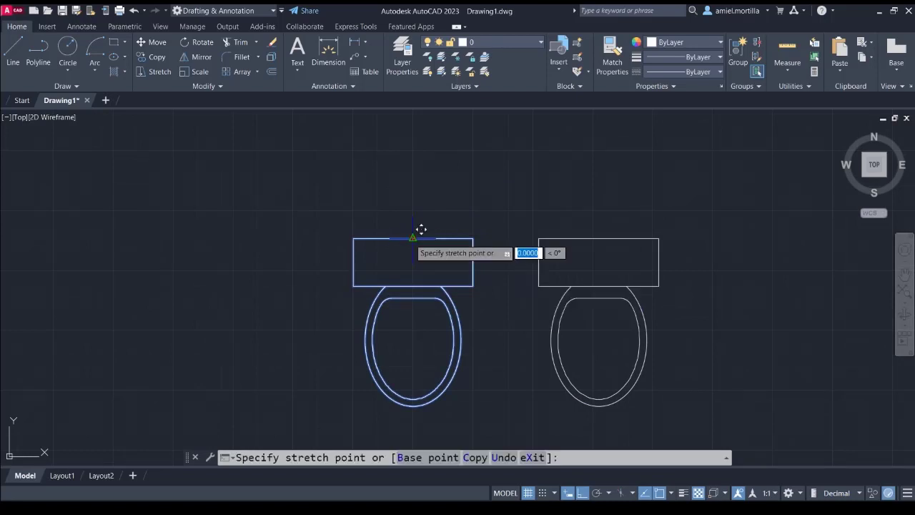
left_click(347, 238)
left_click(348, 238)
left_click(388, 239)
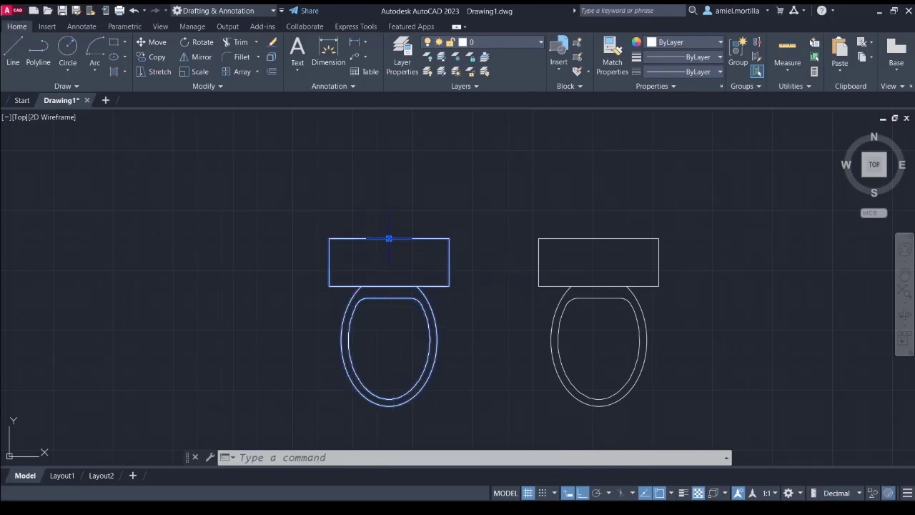
key("Escape")
Draw a long horizontal line above both toilets, extending past them on either side
scroll(419, 215, "down", 2)
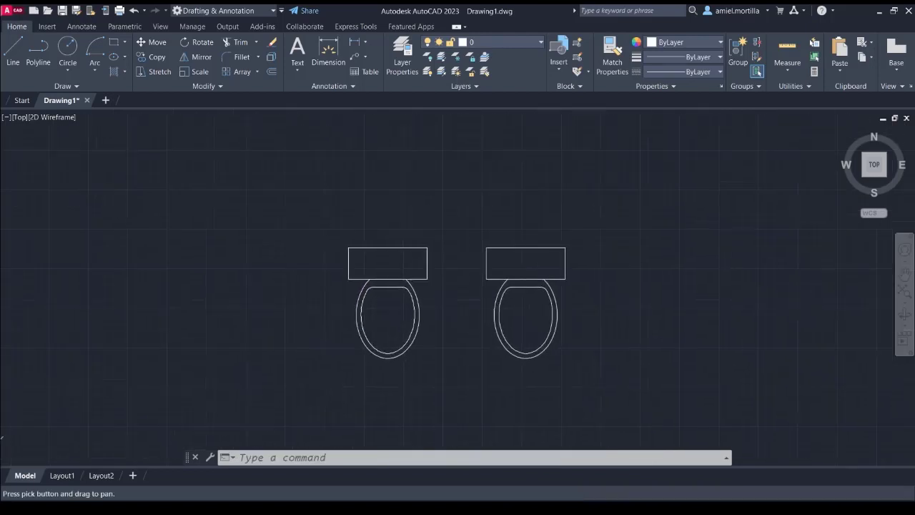
type("l")
key("Return")
left_click(167, 157)
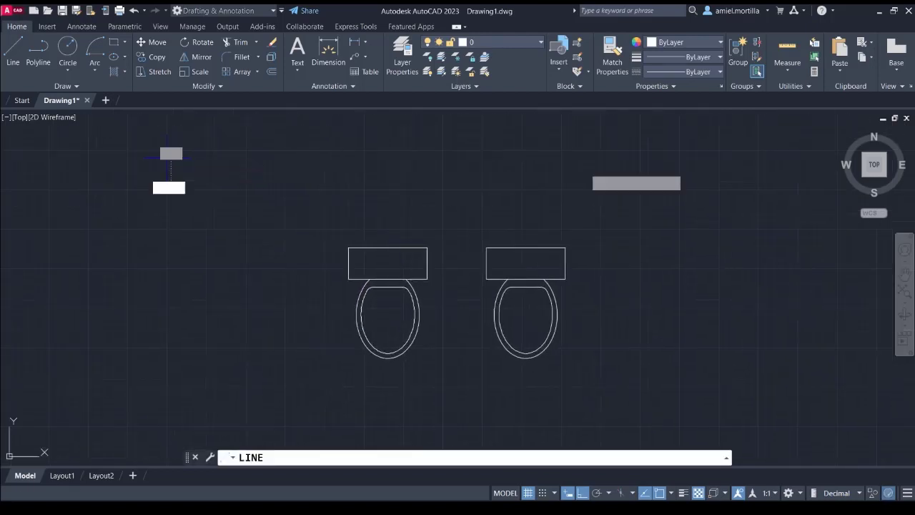
middle_click_drag(794, 157, 698, 175)
left_click(756, 163)
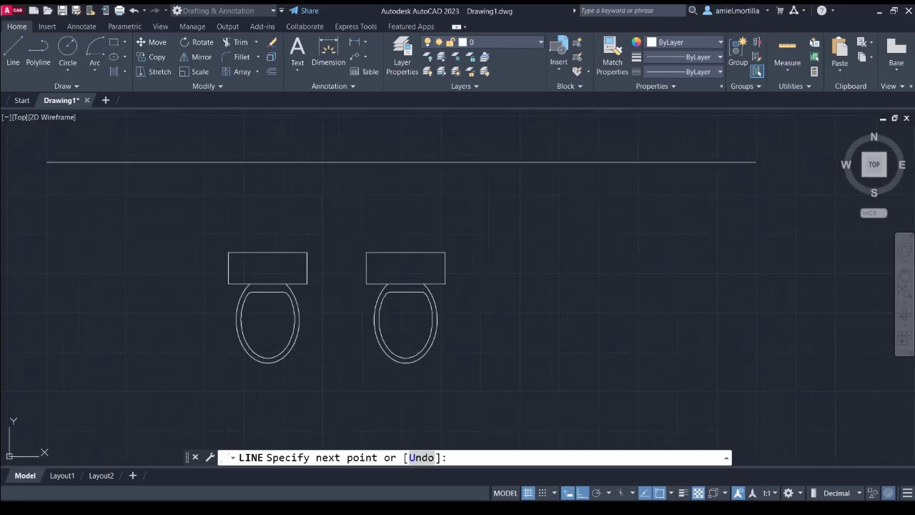
key("Return")
middle_click_drag(607, 262, 731, 242)
middle_click_drag(658, 293, 668, 296)
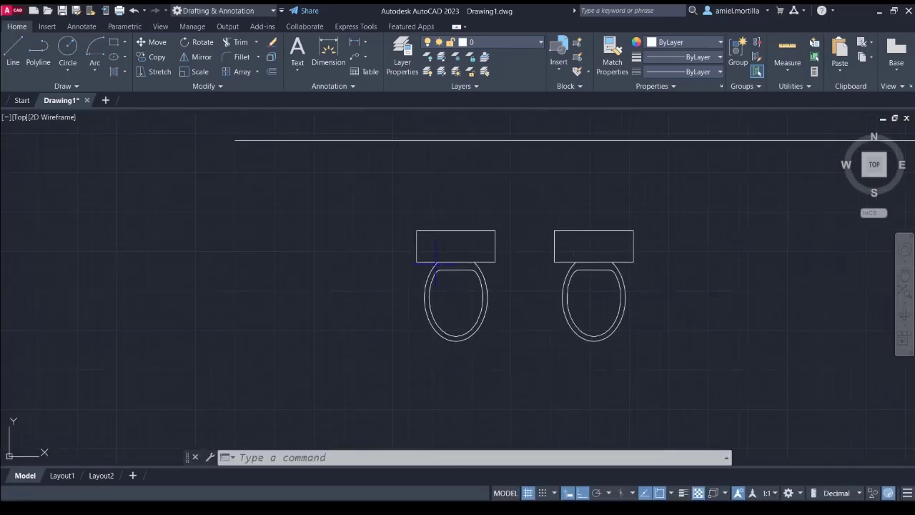
Move the toilet block straight up by its base-point grip so the tank's top edge lies on the horizontal line
middle_click_drag(438, 215, 433, 261)
left_click(431, 276)
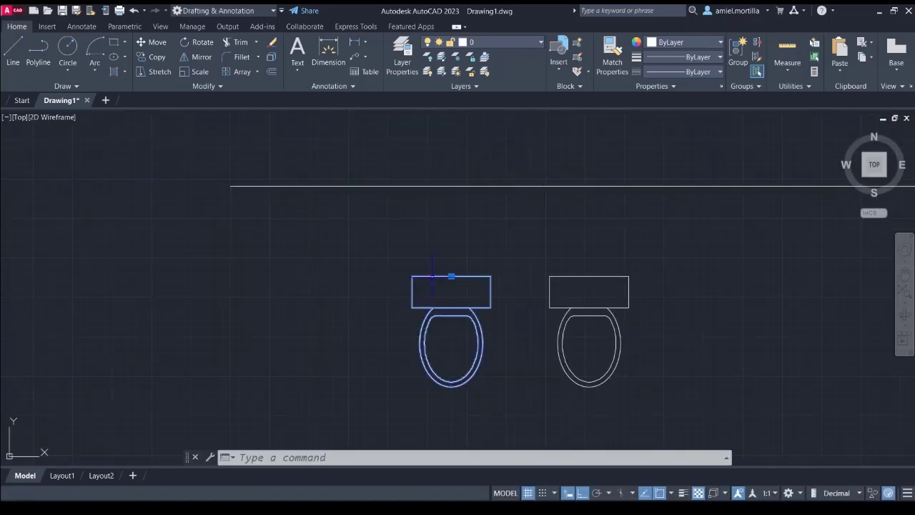
left_click(451, 275)
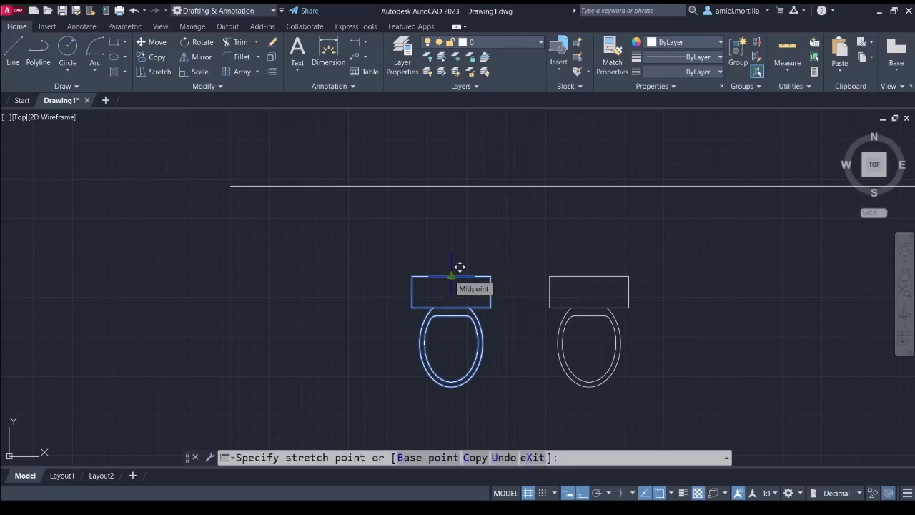
left_click(451, 186)
key("Escape")
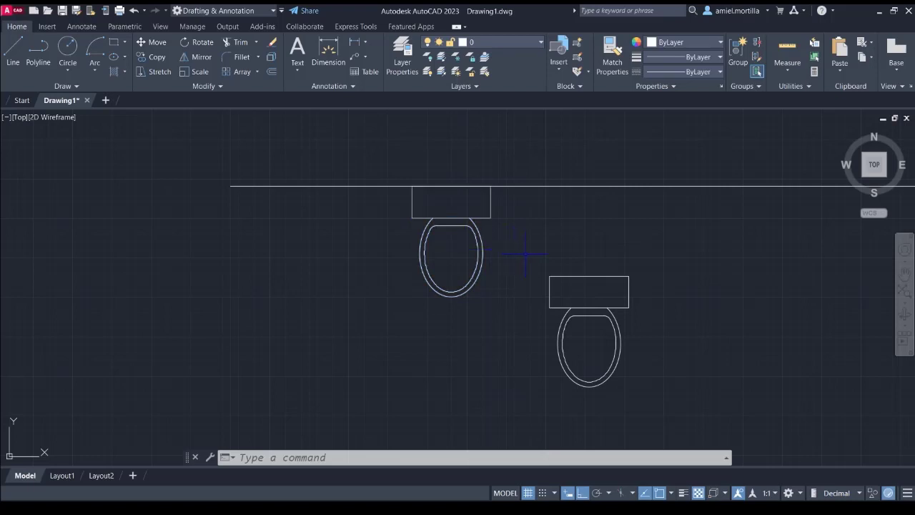
Move the loose toilet straight up from its tank's top midpoint onto the horizontal line
left_click(526, 254)
left_click(675, 404)
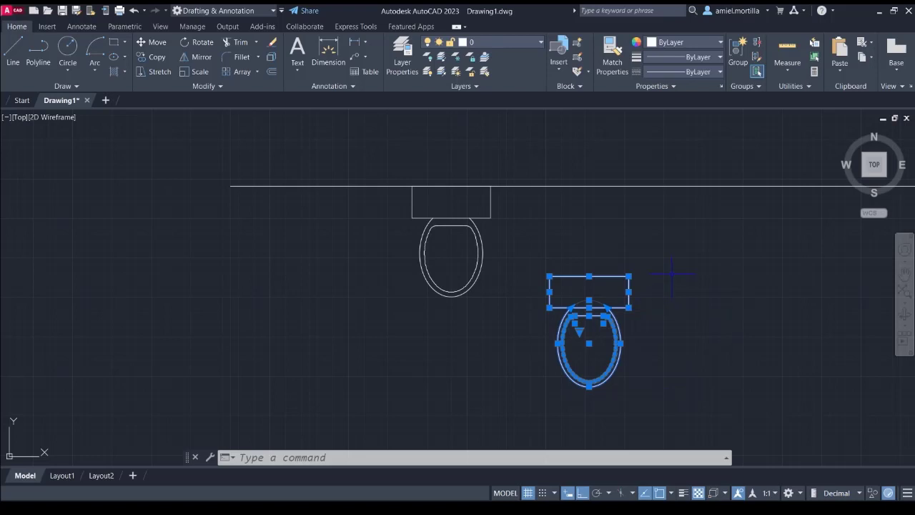
key("Return")
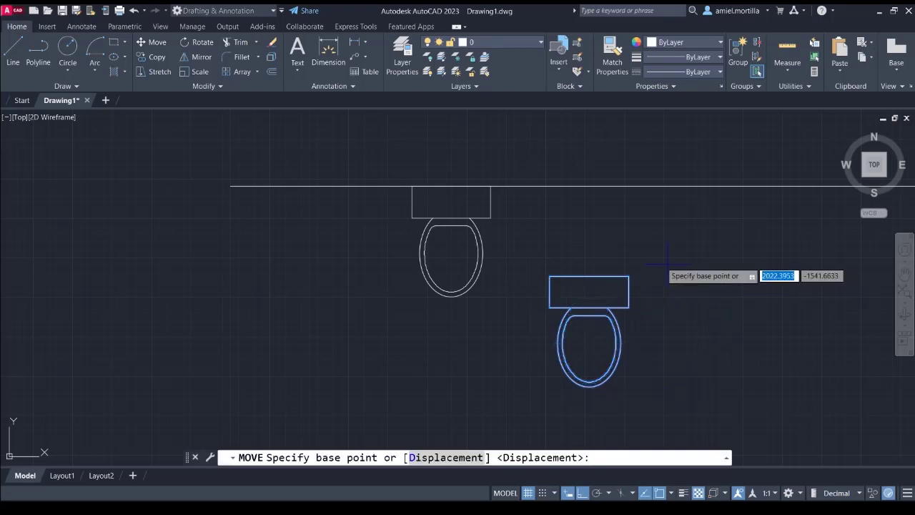
left_click(588, 276)
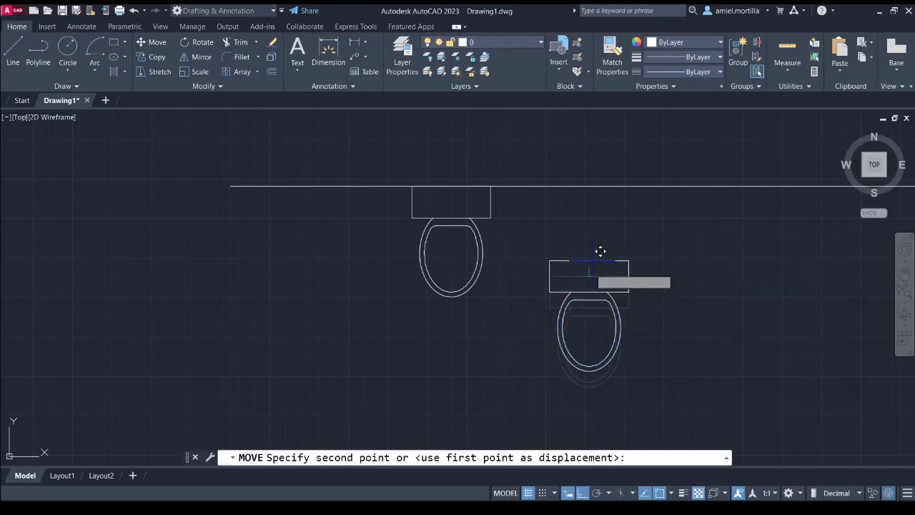
left_click(589, 186)
Undo the moves of both toilets onto the horizontal line
left_click(526, 153)
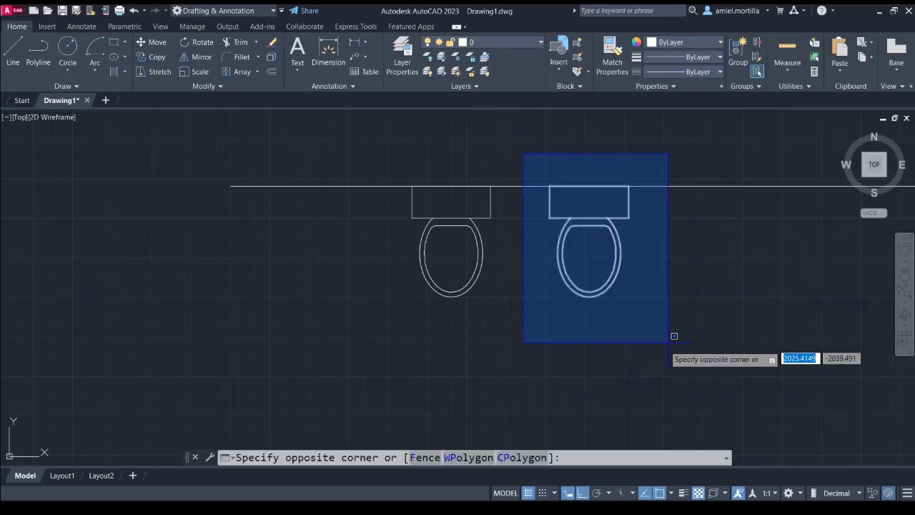
left_click(673, 341)
key("ctrl+z")
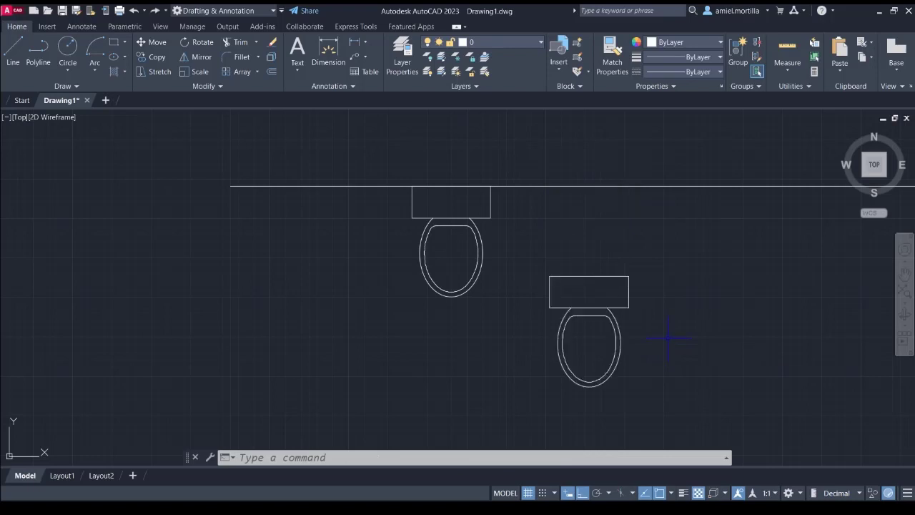
key("ctrl+z")
Delete the horizontal line above the toilets
left_click(593, 186)
middle_click_drag(592, 127, 522, 159)
key("Delete")
scroll(532, 219, "down", 1)
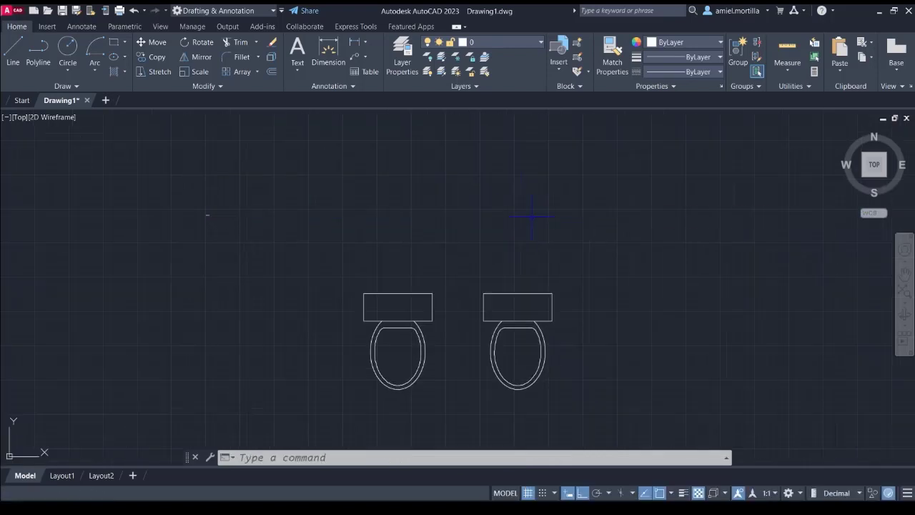
middle_click_drag(531, 218, 421, 195)
left_click(321, 157)
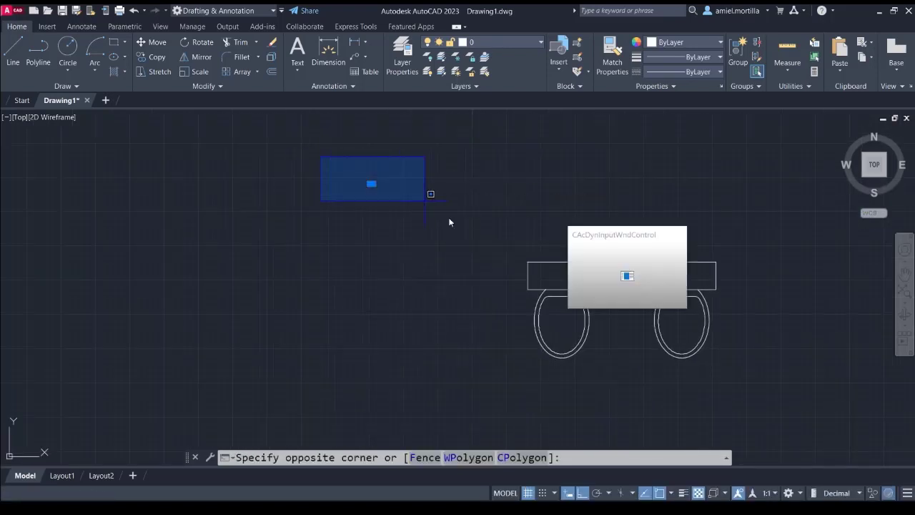
left_click(429, 199)
Select the whole loose toilet and then the toilet block to compare their grips, clearing each selection
scroll(461, 194, "down", 3)
middle_click_drag(336, 275, 499, 259)
scroll(420, 250, "up", 5)
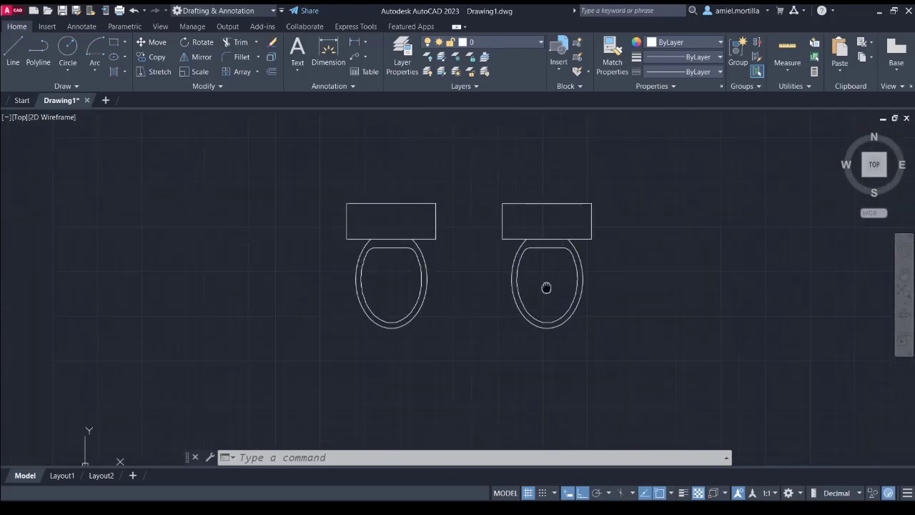
left_click(487, 188)
left_click(612, 345)
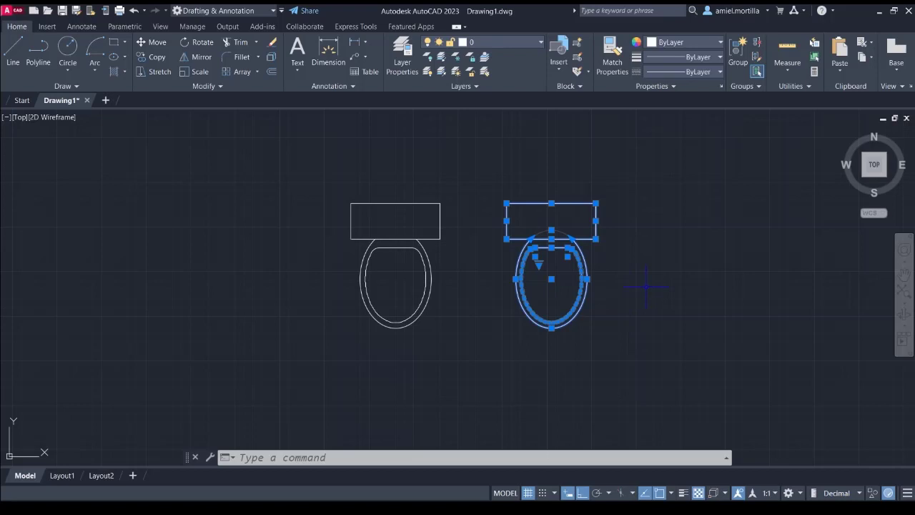
key("Escape")
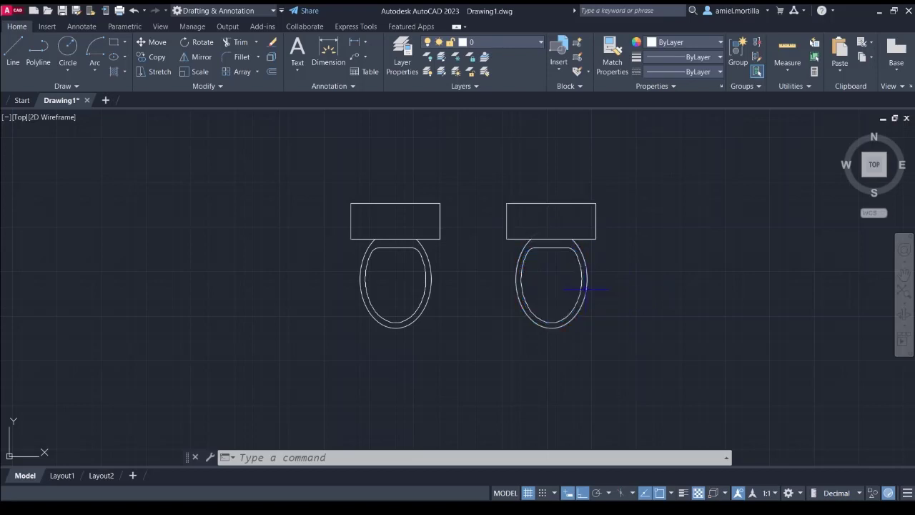
left_click(416, 236)
left_click(402, 238)
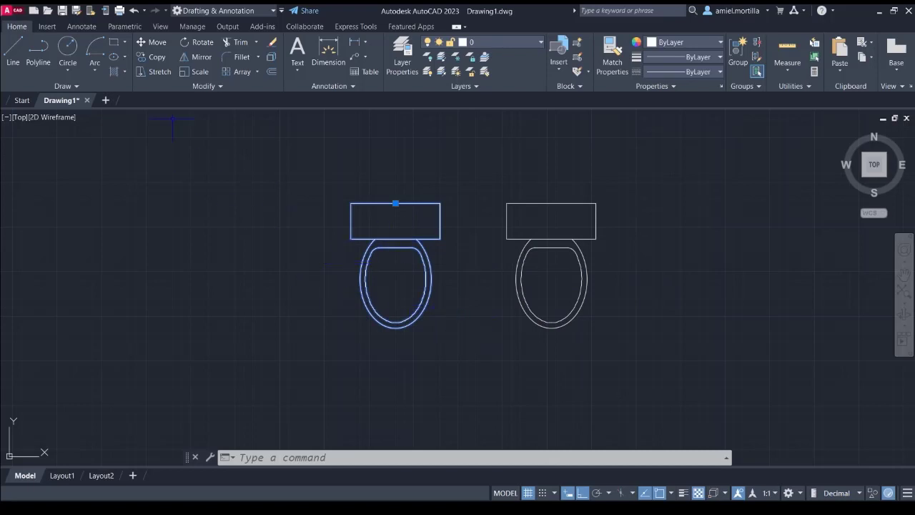
key("Escape")
Insert another instance of the toilet block to the left of the existing toilet block
left_click(47, 26)
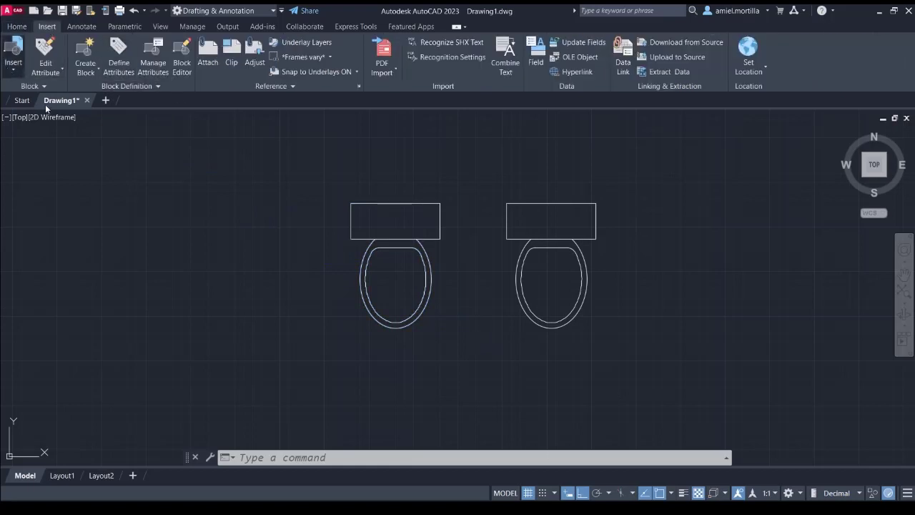
left_click(13, 51)
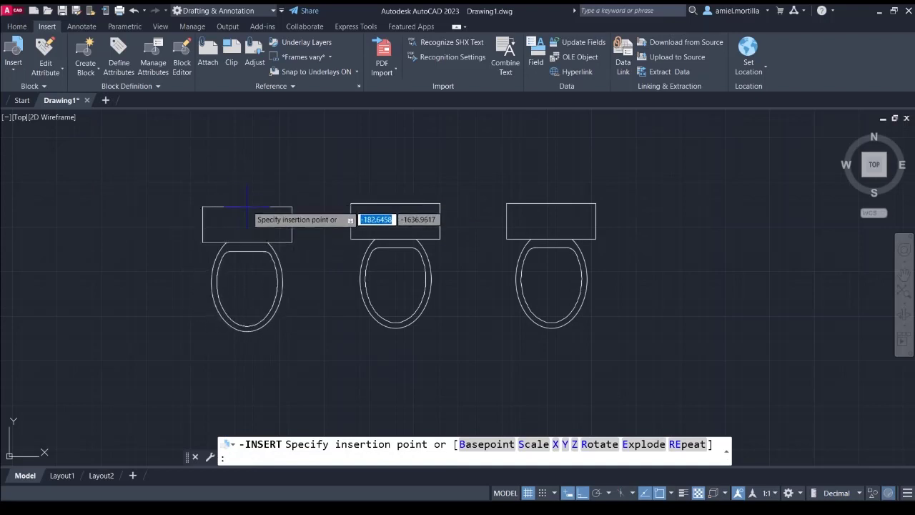
left_click(256, 206)
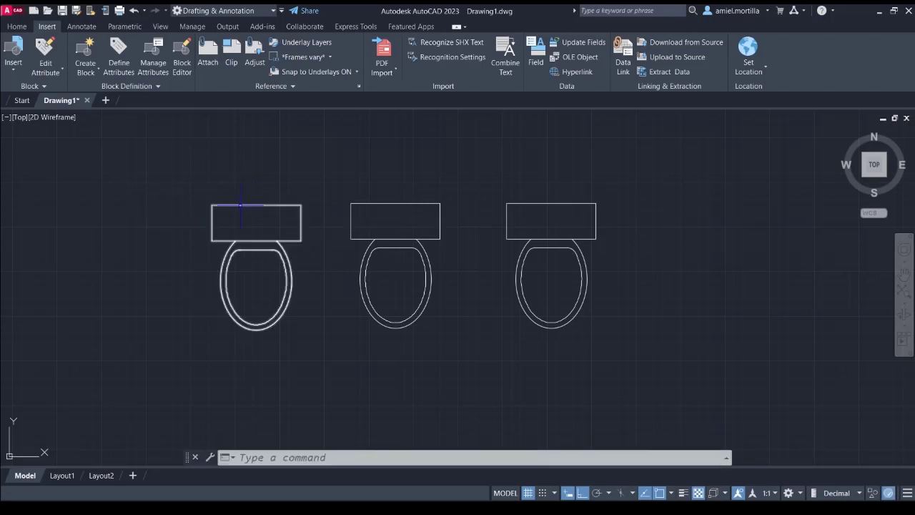
Select the newly inserted toilet block and the original block to compare them, then clear the selection
middle_click_drag(228, 209, 359, 197)
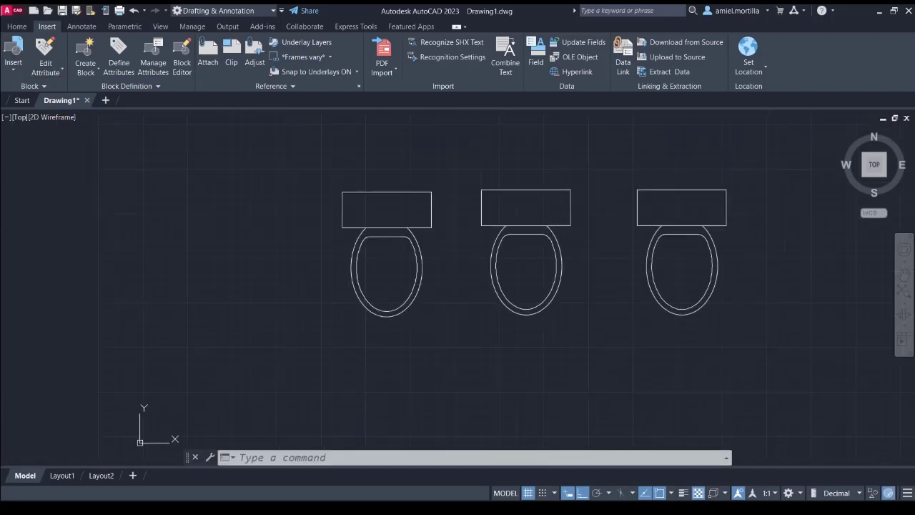
left_click(375, 191)
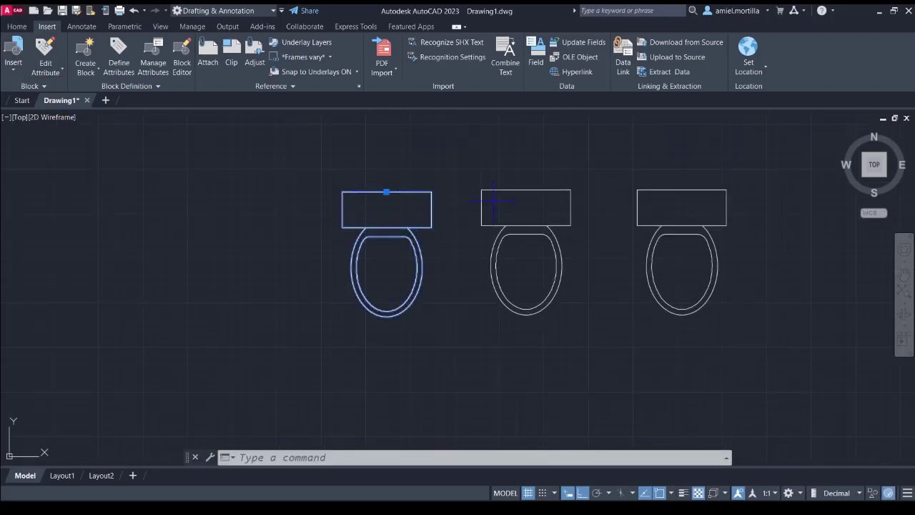
left_click(494, 201)
left_click(537, 189)
key("Escape")
middle_click_drag(488, 168, 550, 214)
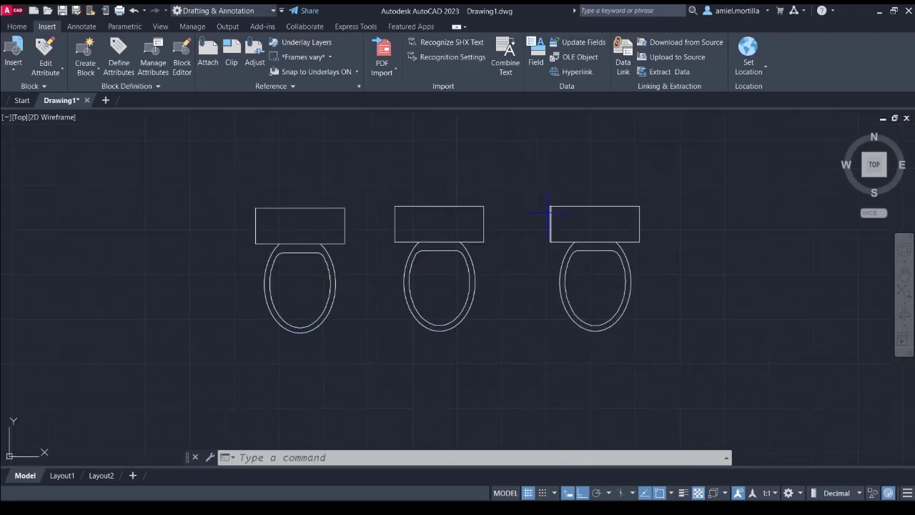
left_click(12, 54)
left_click(102, 188)
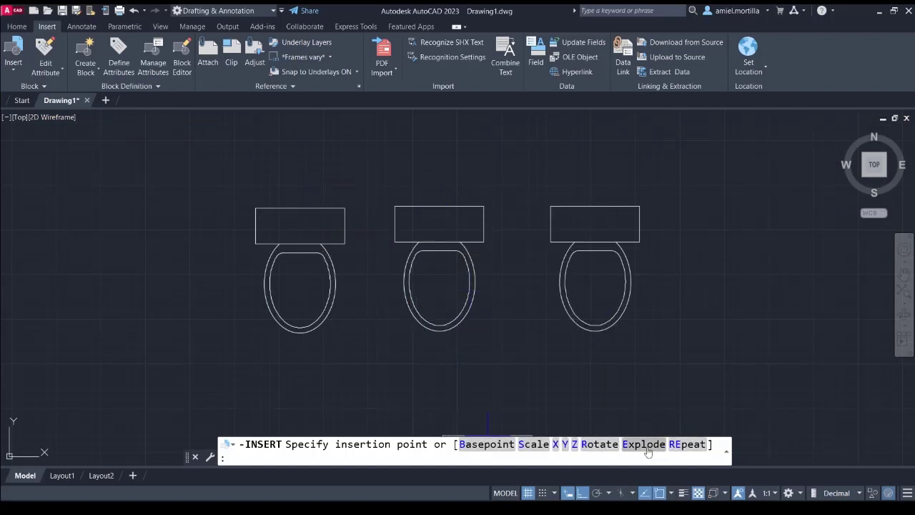
left_click(686, 444)
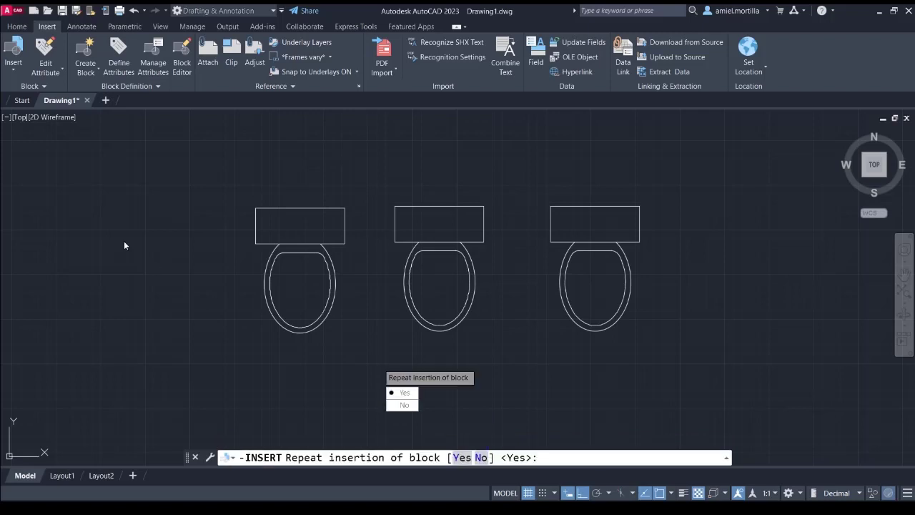
left_click(404, 394)
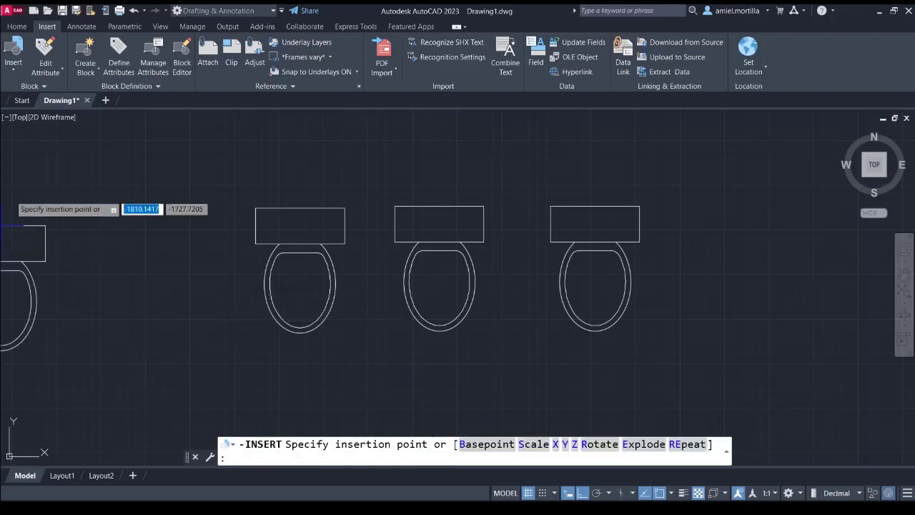
scroll(168, 197, "down", 1)
middle_click_drag(107, 164, 166, 198)
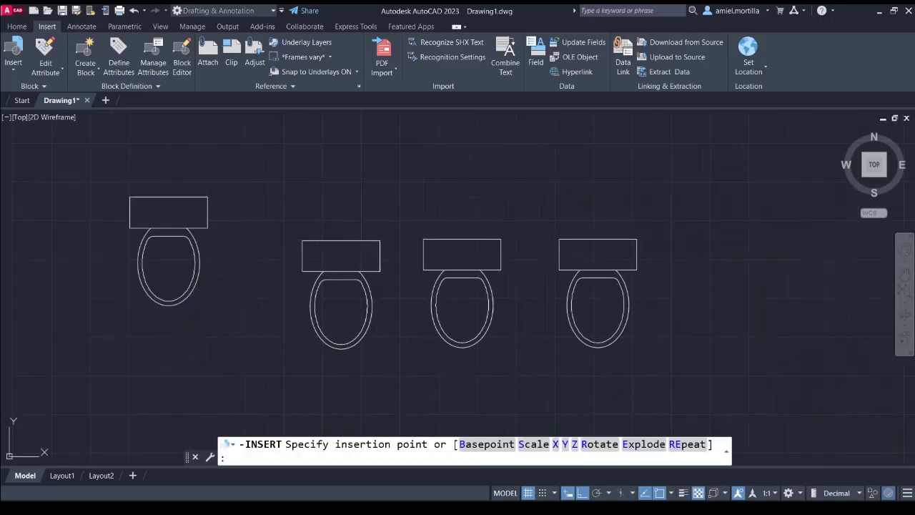
scroll(219, 255, "down", 4)
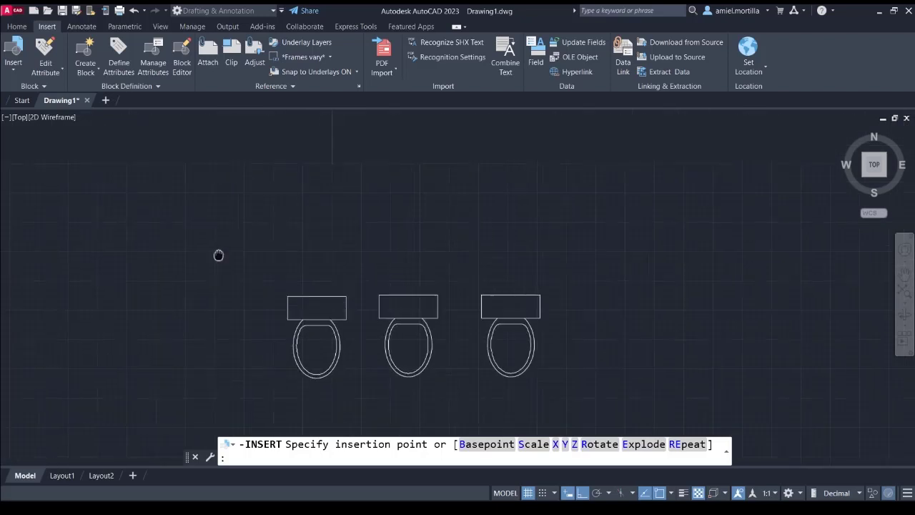
middle_click_drag(324, 246, 138, 230)
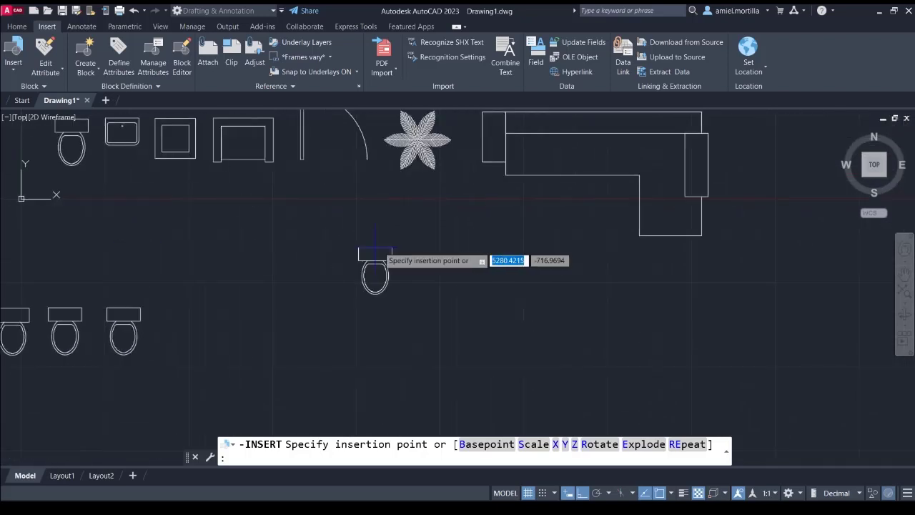
middle_click_drag(374, 243, 521, 214)
key("Escape")
Draw a long horizontal line in the empty space to the right of the three toilets
middle_click_drag(321, 221, 395, 180)
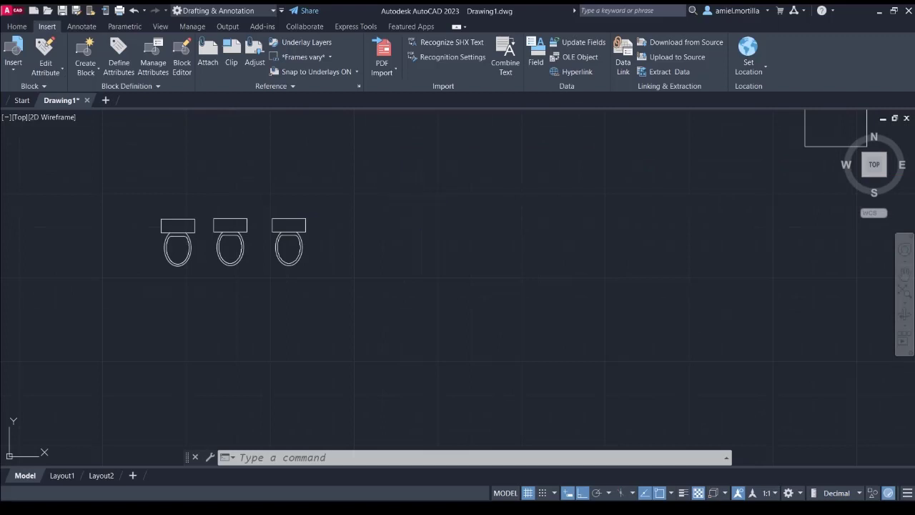
type("l")
key("Return")
left_click(388, 272)
left_click(833, 272)
middle_click_drag(779, 296, 670, 271)
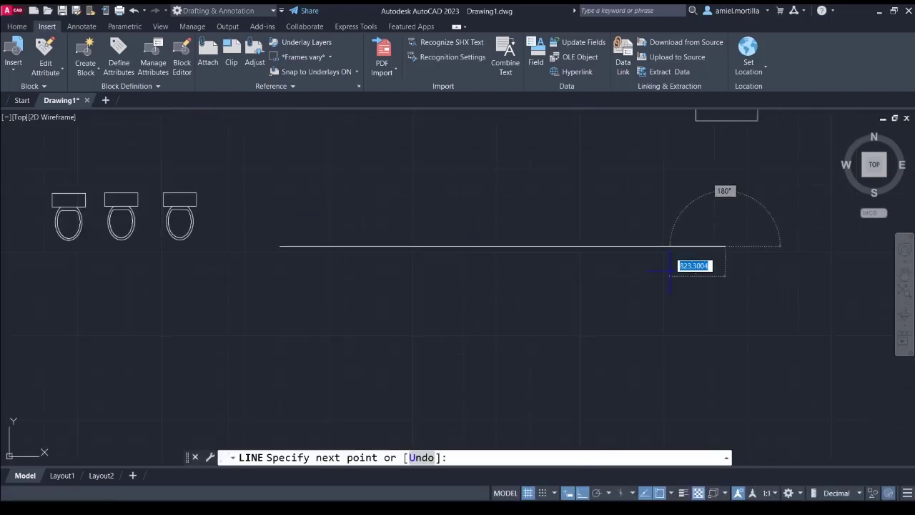
key("Escape")
Draw a long vertical line straight down from the right endpoint of the horizontal line
key("Return")
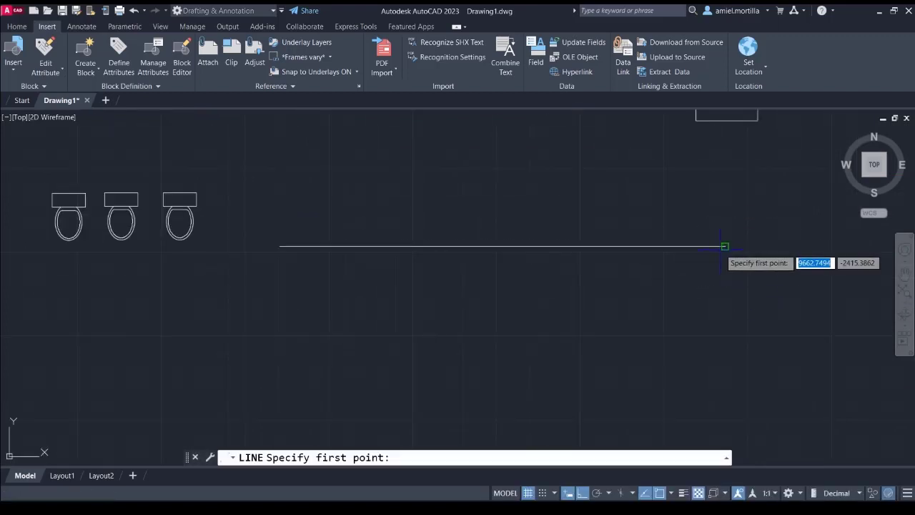
left_click(725, 247)
middle_click_drag(735, 342, 683, 156)
left_click(682, 365)
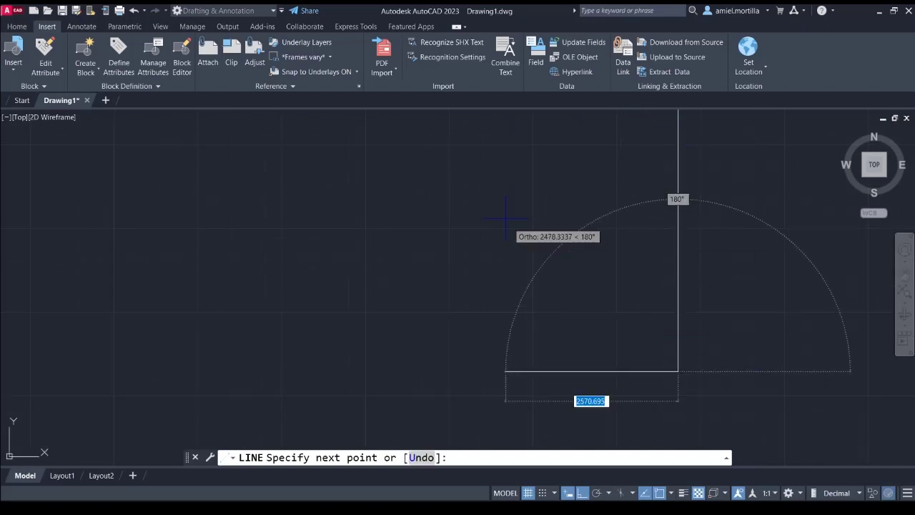
middle_click_drag(484, 222, 527, 333)
key("Escape")
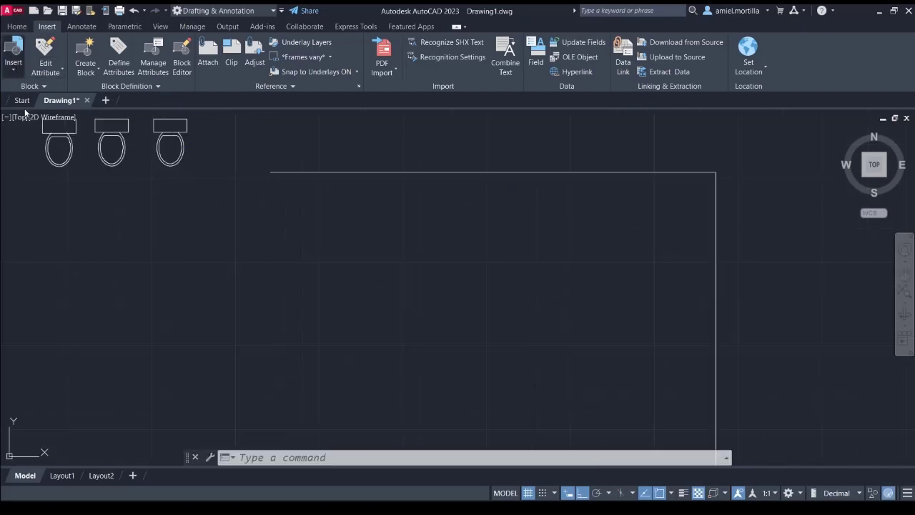
Insert eight instances of the toilet block along the horizontal line, using the Repeat option and snapping each tank's back to the line
left_click(13, 53)
left_click(170, 143)
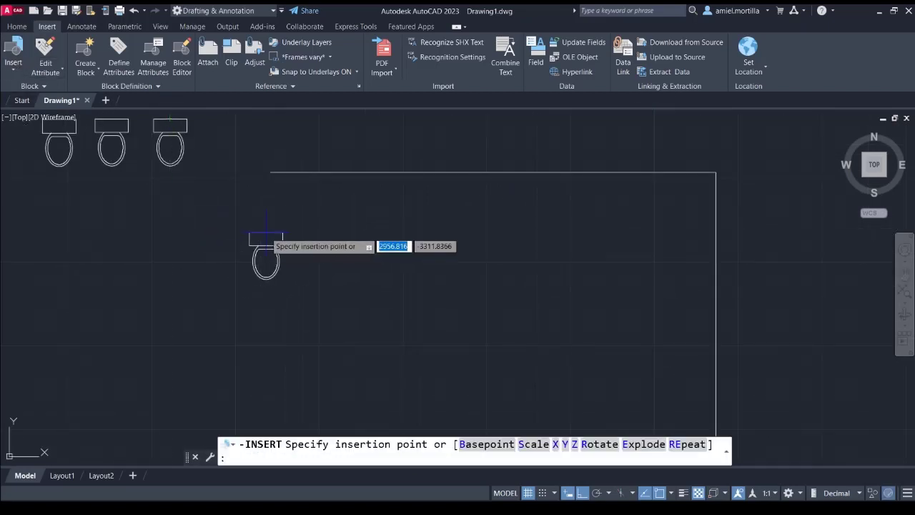
left_click(676, 444)
left_click(266, 338)
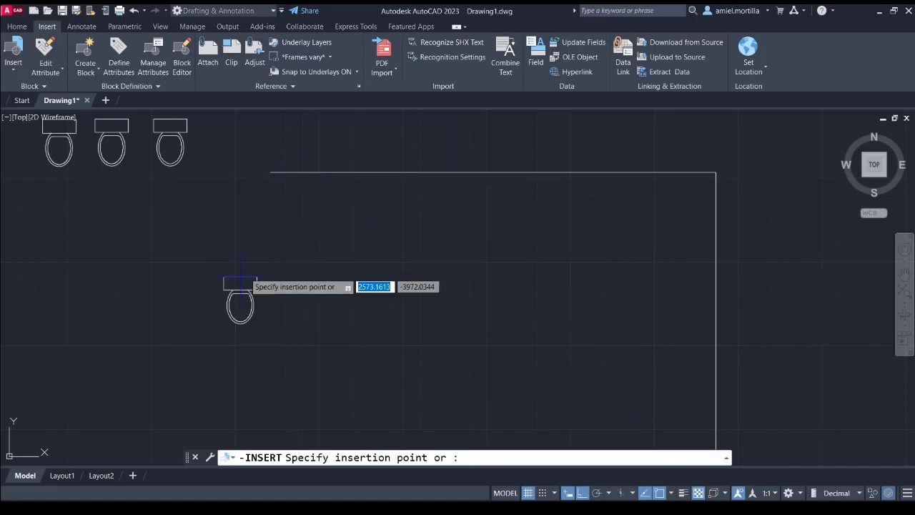
left_click(303, 173)
left_click(349, 173)
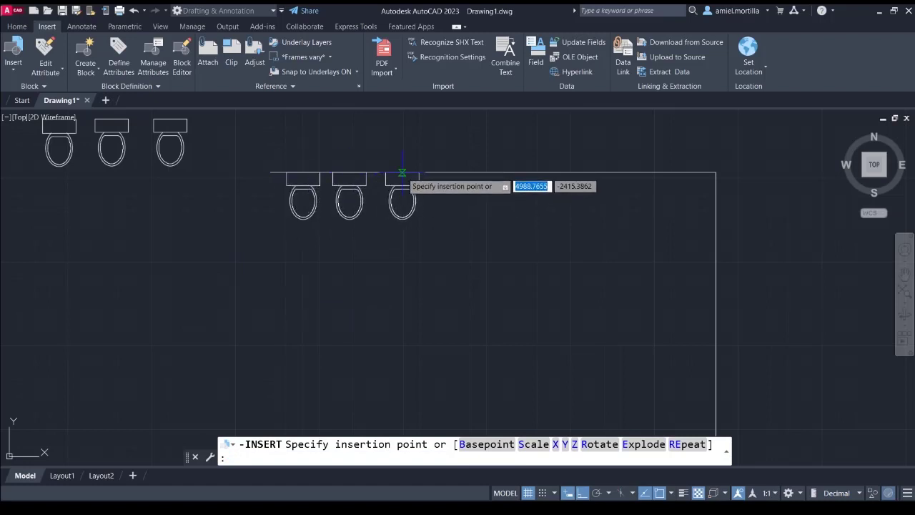
left_click(392, 173)
left_click(432, 173)
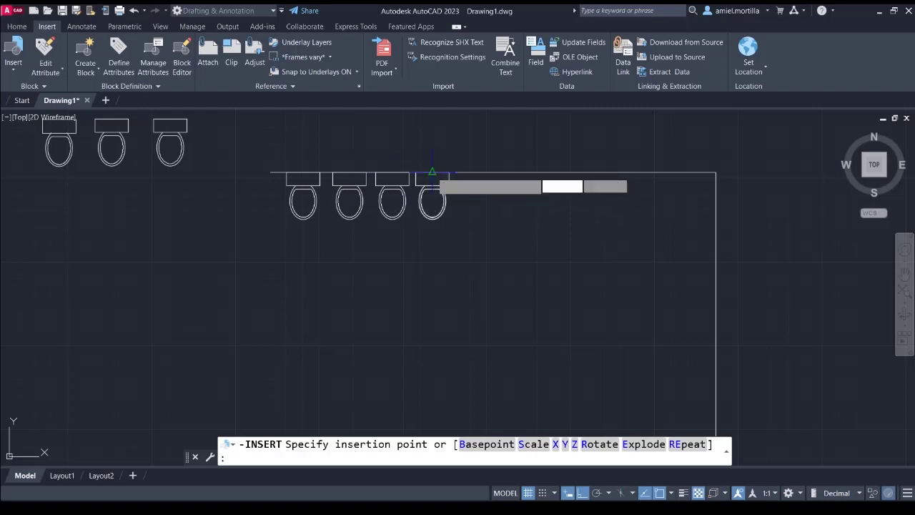
left_click(474, 173)
left_click(524, 173)
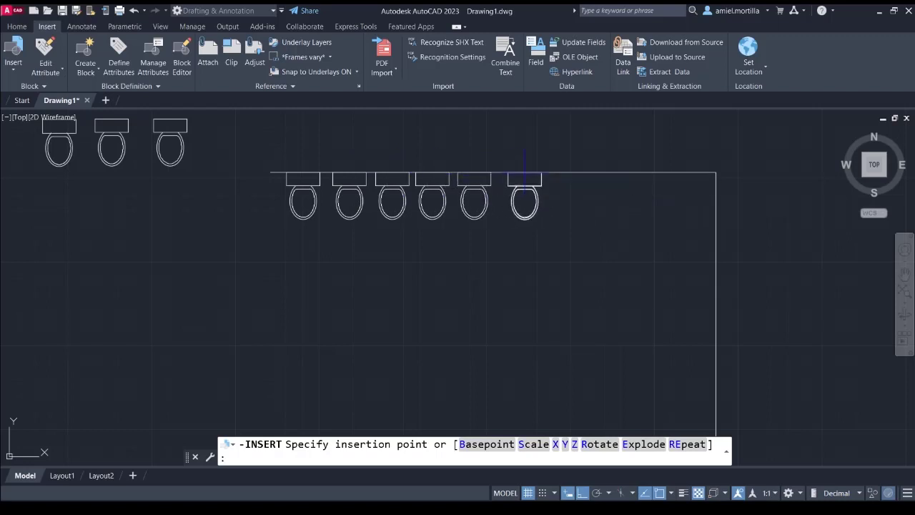
left_click(565, 173)
left_click(612, 173)
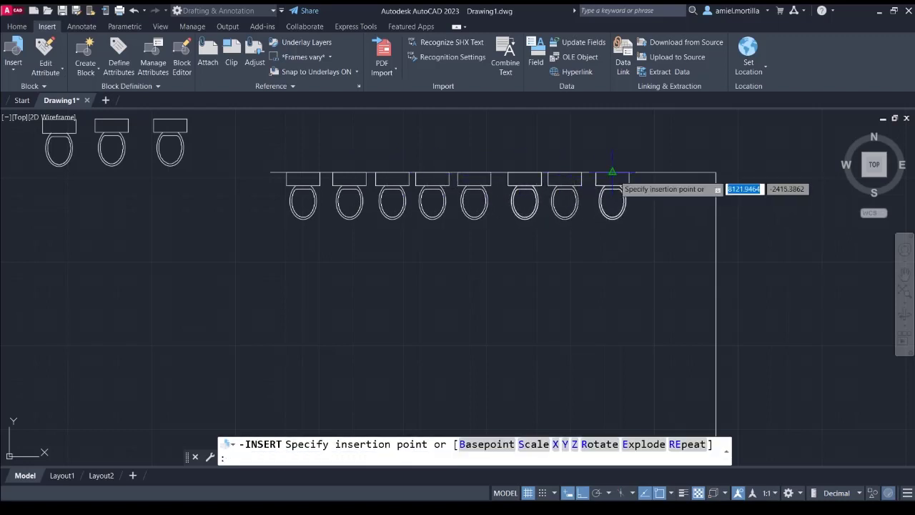
Rotate the repeated toilet block by -90° and insert seven instances down the vertical line, with their backs against it
type("r")
key("Return")
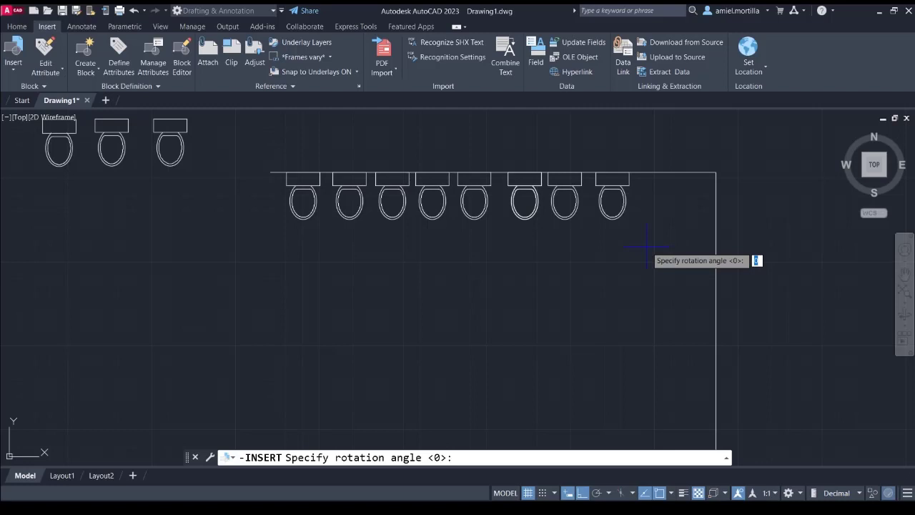
type("-90")
key("Return")
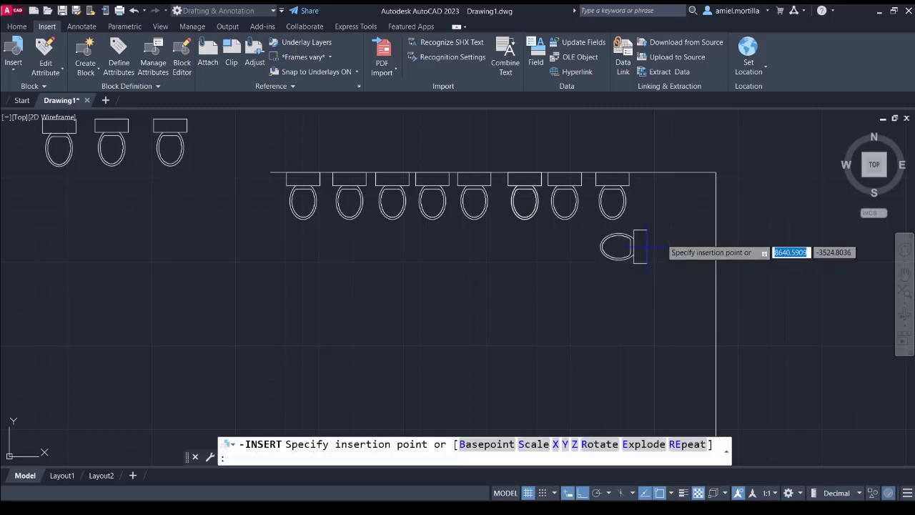
left_click(715, 200)
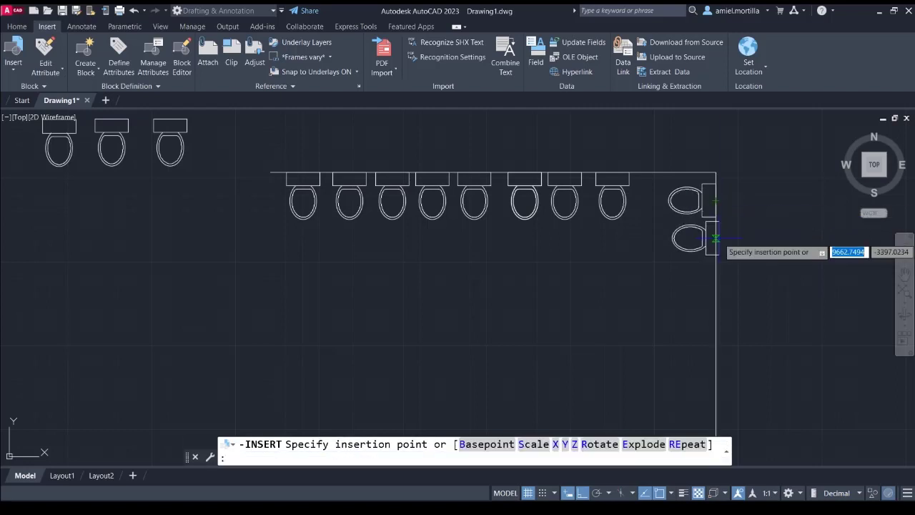
left_click(715, 242)
left_click(715, 282)
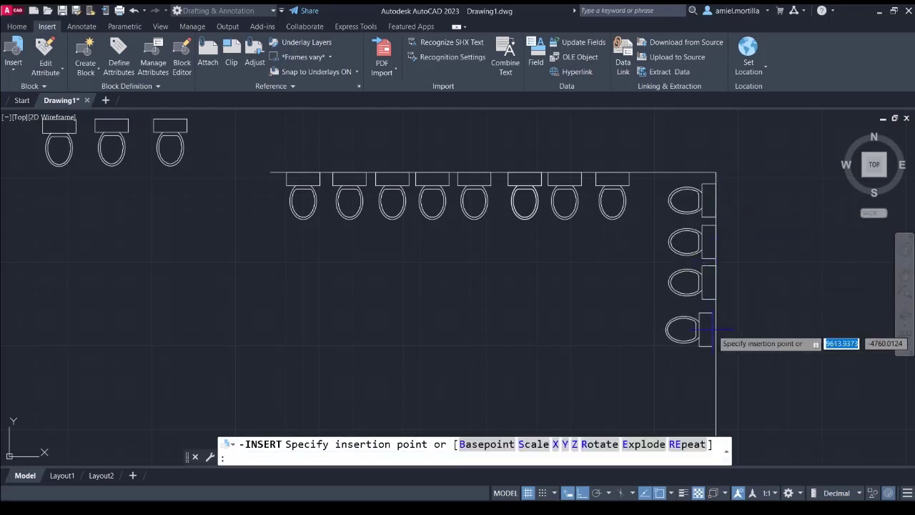
left_click(715, 330)
left_click(715, 375)
middle_click_drag(719, 416, 776, 354)
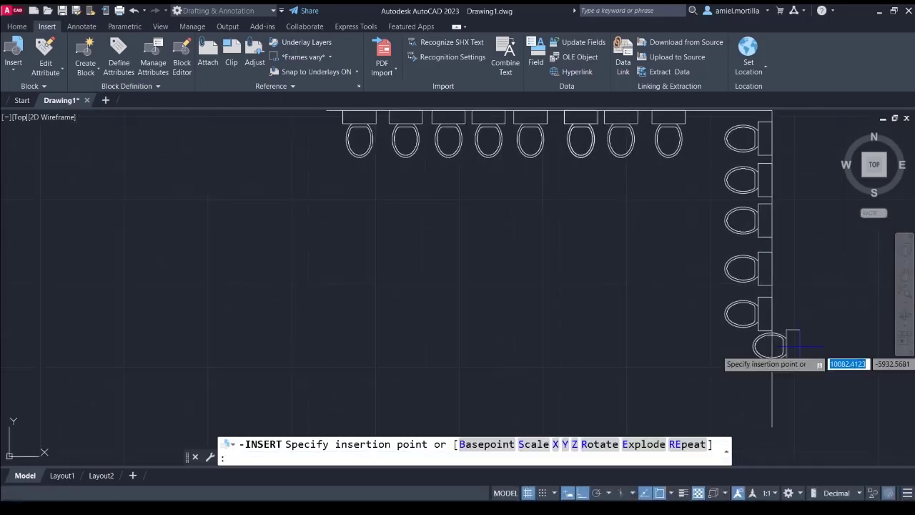
left_click(773, 356)
left_click(772, 399)
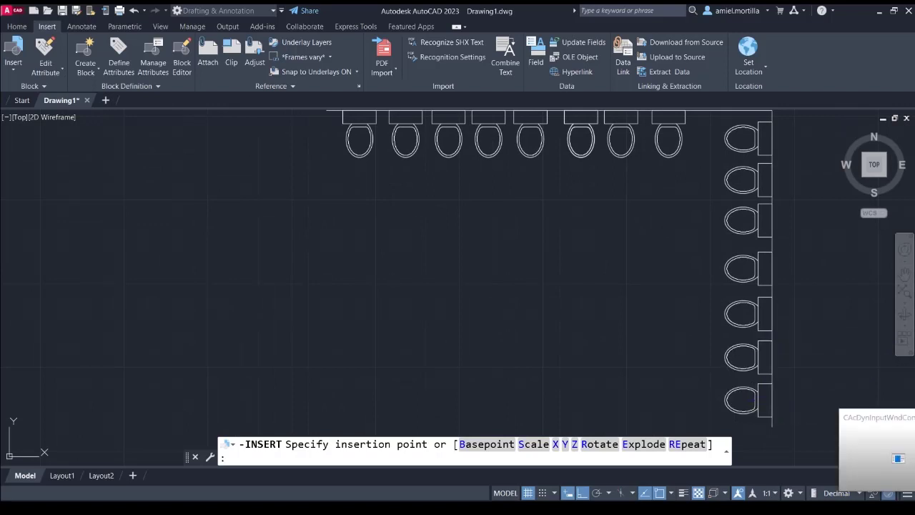
key("Escape")
middle_click_drag(561, 225, 469, 245)
scroll(453, 185, "down", 1)
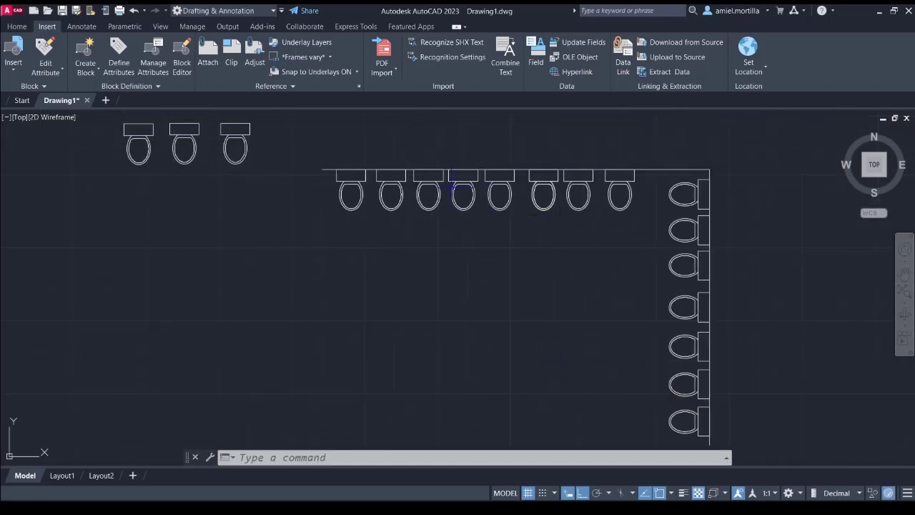
scroll(436, 282, "down", 1)
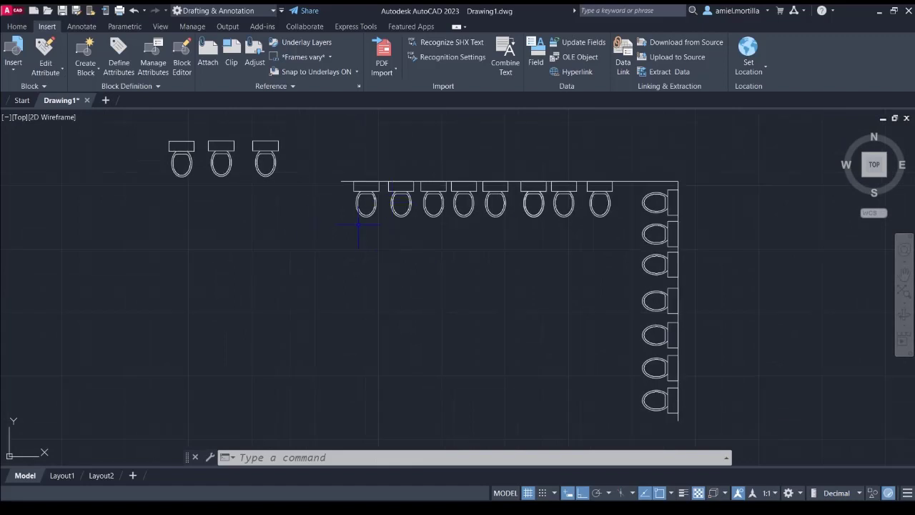
middle_click_drag(422, 221, 369, 182)
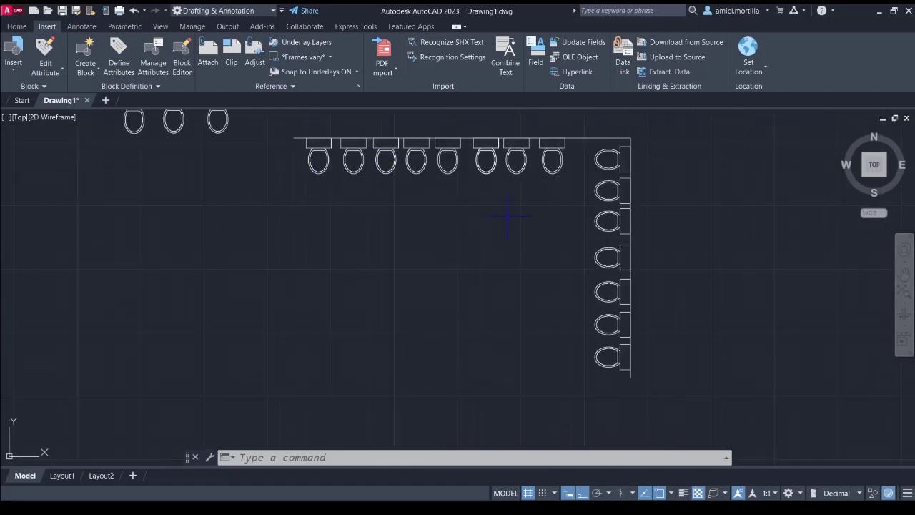
middle_click_drag(444, 234, 467, 261)
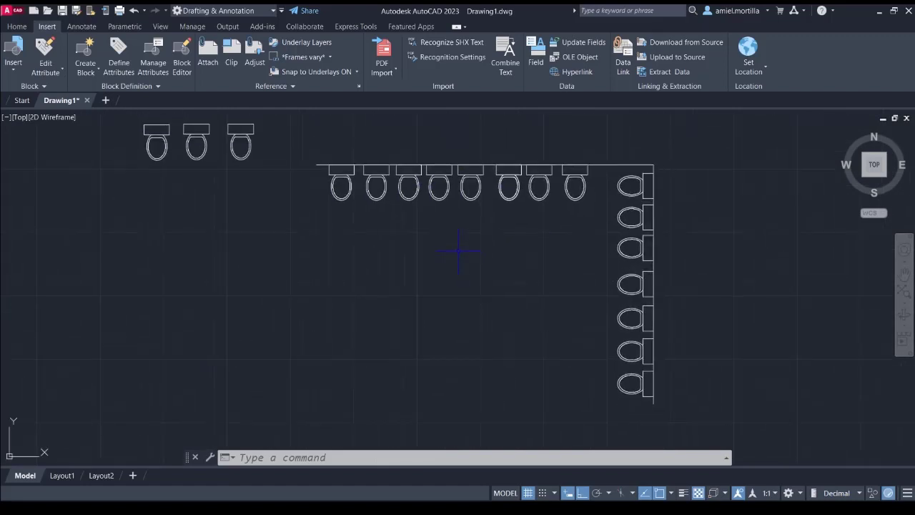
Move the rightmost of the three separate toilets to just above the horizontal line, near the corner with the vertical line
middle_click_drag(339, 200, 387, 237)
scroll(300, 187, "up", 2)
left_click(262, 143)
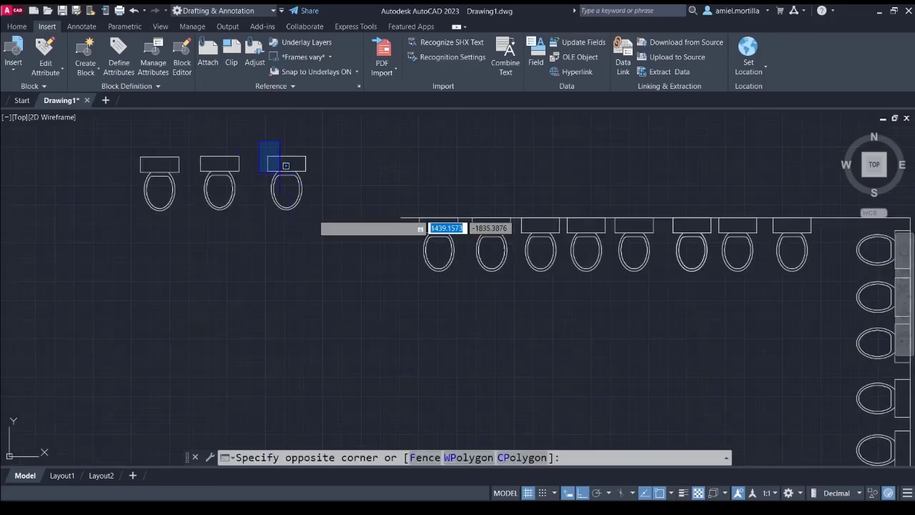
left_click(349, 260)
key("Return")
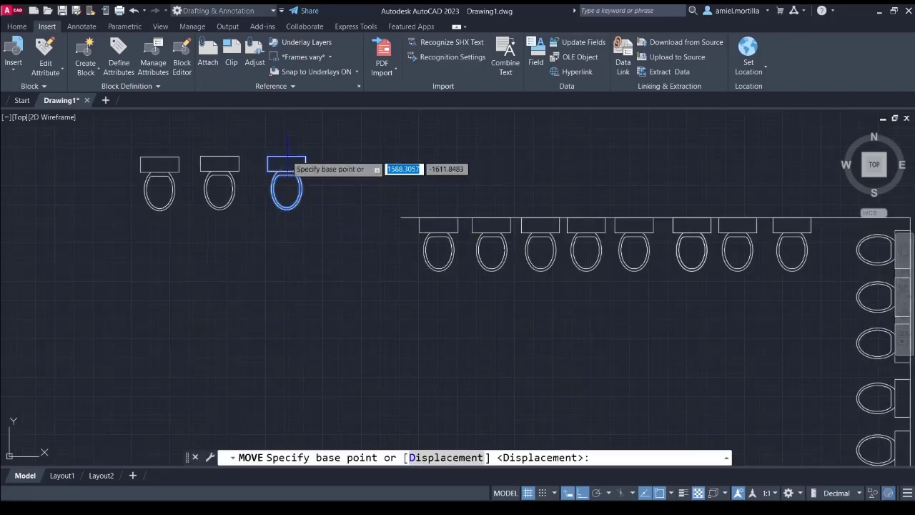
left_click(286, 155)
middle_click_drag(298, 163, 644, 237)
scroll(533, 148, "up", 3)
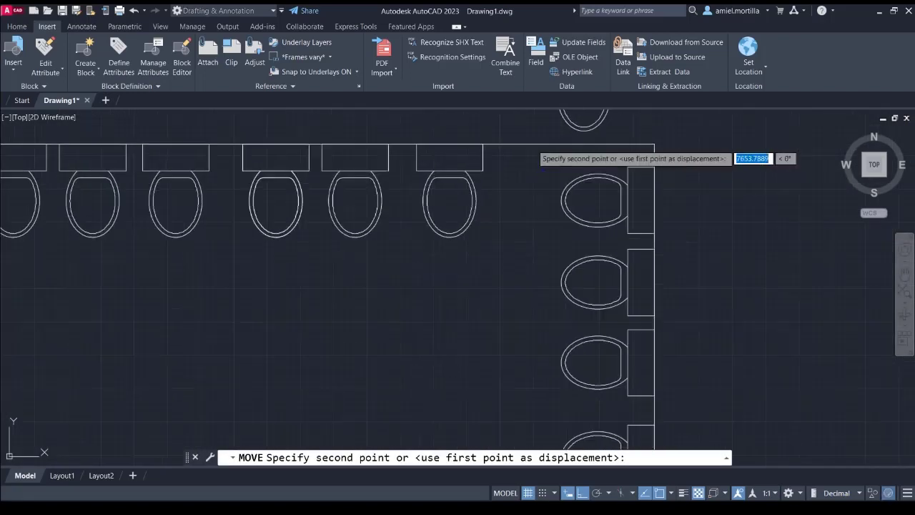
left_click(526, 152)
Move that toilet down onto the horizontal line by the midpoint of its tank's back edge, beside the last toilet in the row
scroll(529, 179, "down", 2)
left_click(456, 169)
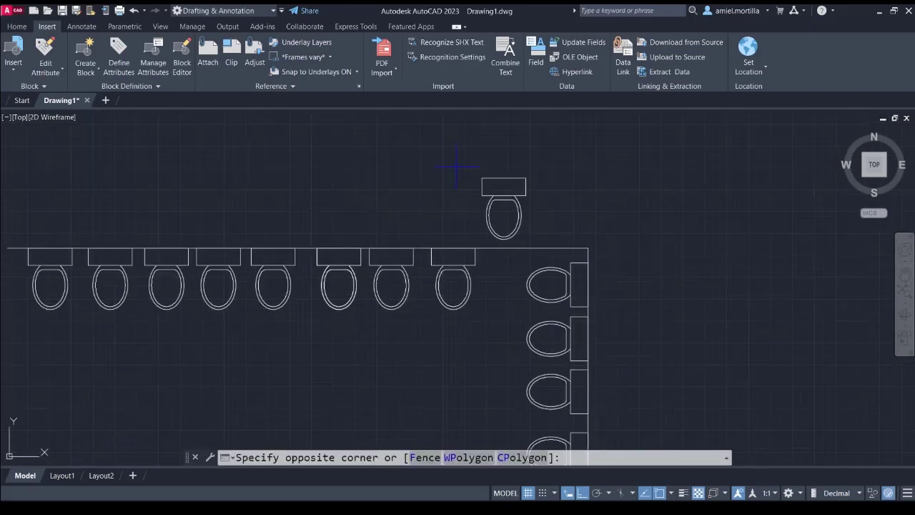
left_click(537, 250)
type("m")
key("Return")
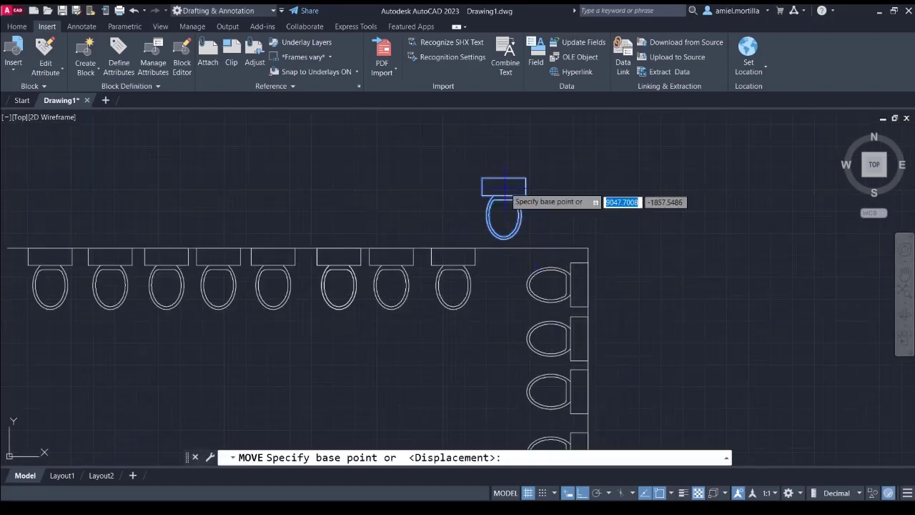
left_click(503, 179)
left_click(504, 248)
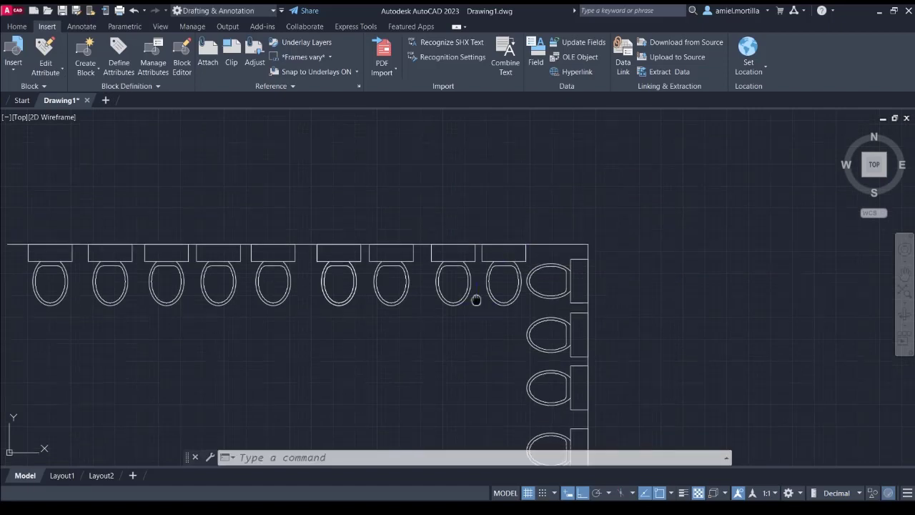
middle_click_drag(492, 314, 578, 249)
middle_click_drag(448, 223, 378, 184)
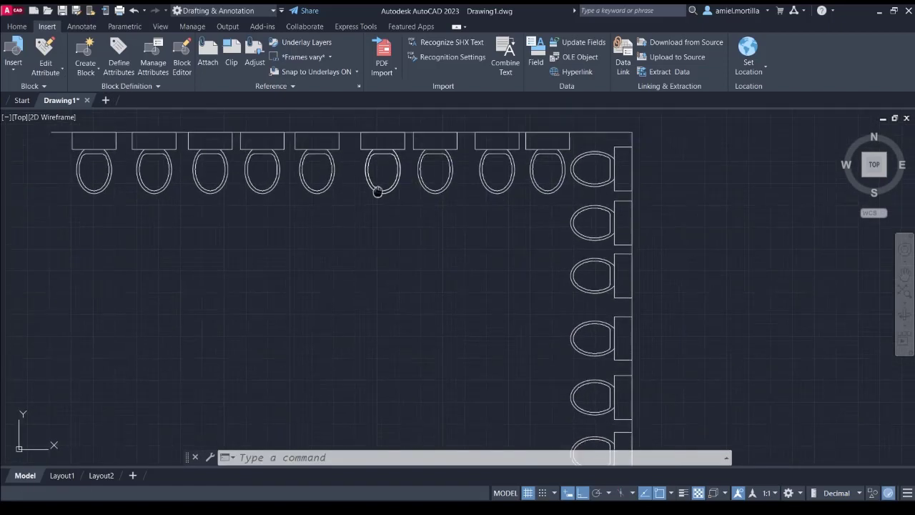
scroll(419, 155, "up", 3)
scroll(433, 138, "up", 1)
middle_click_drag(435, 138, 434, 153)
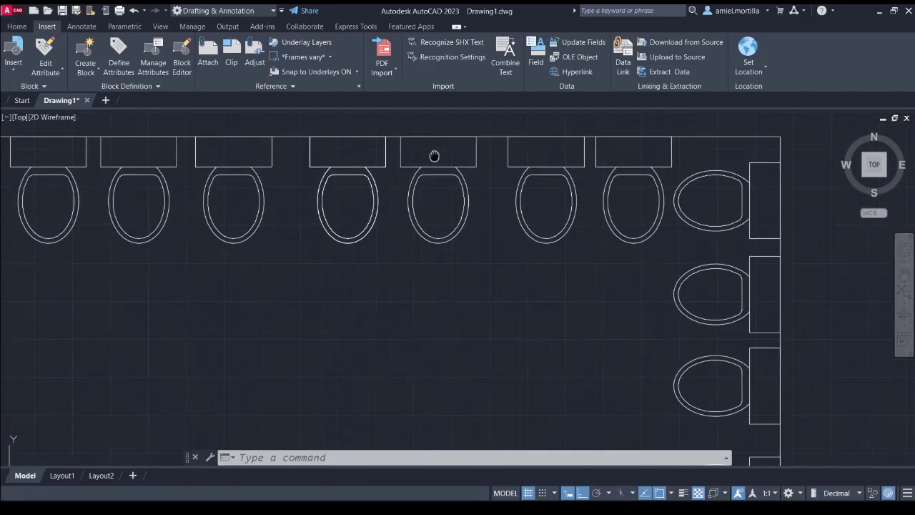
Draw a circle of radius 5 at the centre of the tank of the toilet nearest the corner in the horizontal row
scroll(429, 172, "up", 2)
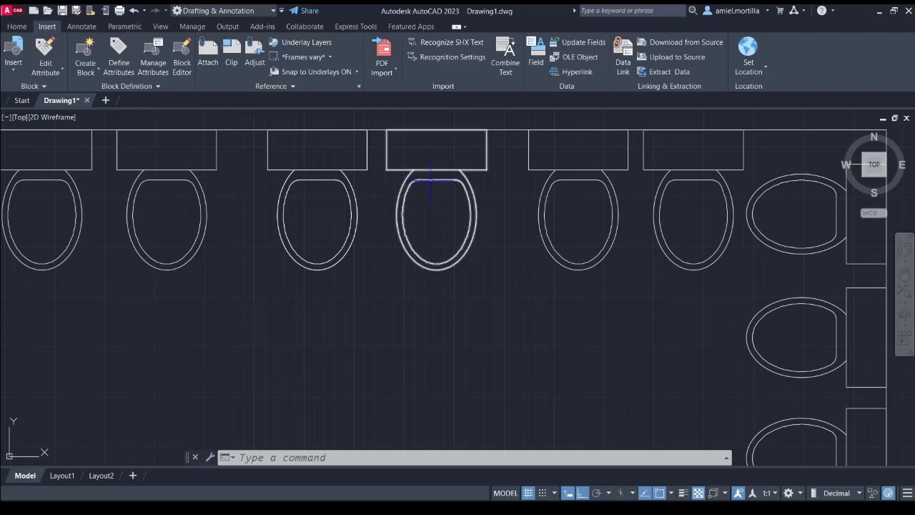
key("Return")
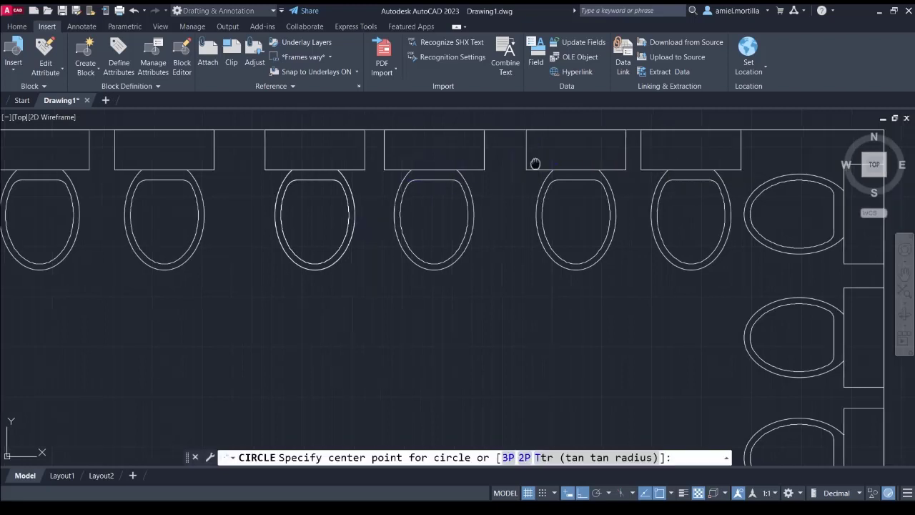
scroll(644, 143, "up", 2)
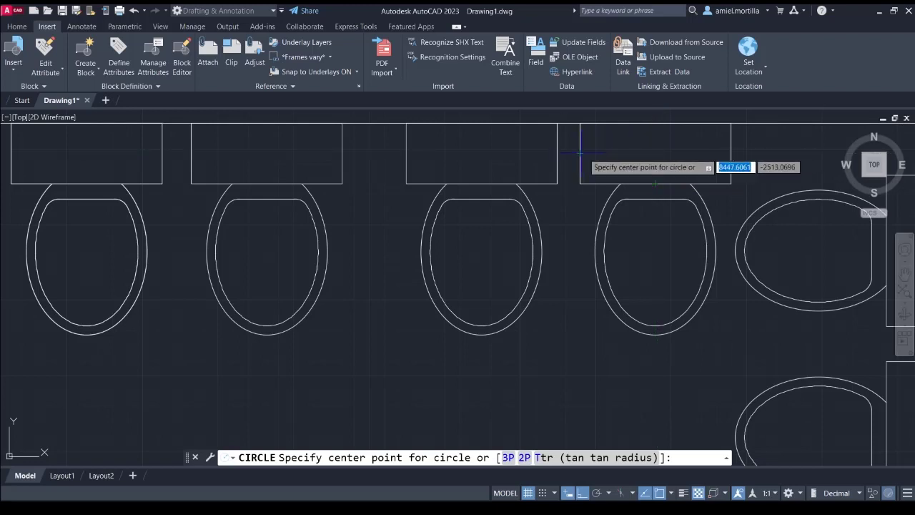
left_click(655, 153)
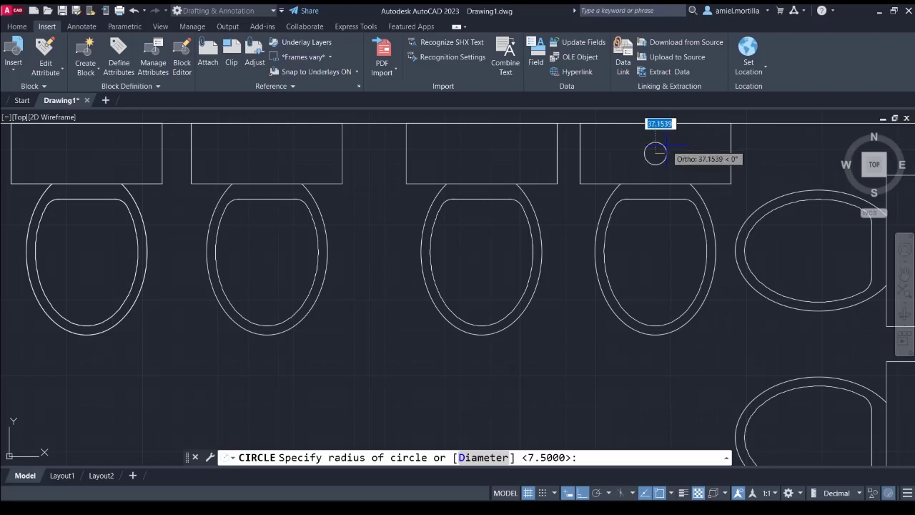
type("0.25")
key("Return")
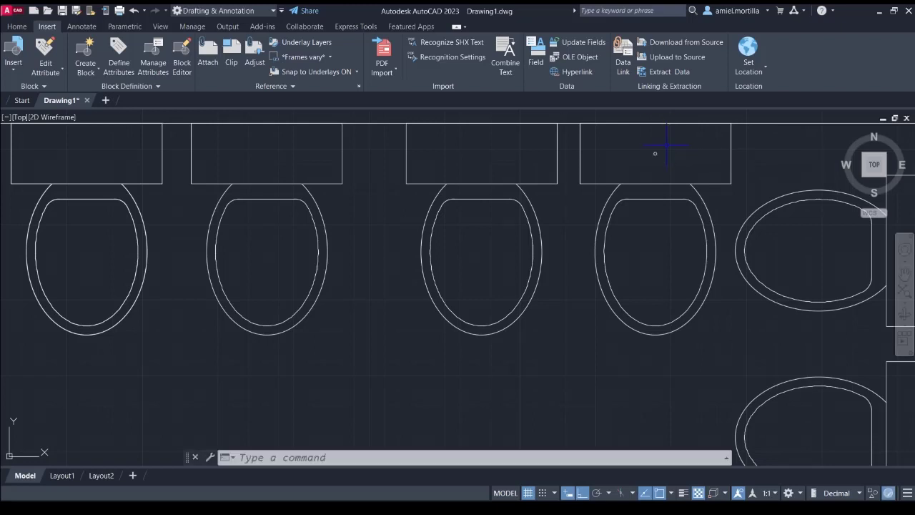
Delete the small circle from that toilet's tank
scroll(654, 152, "up", 1)
left_click(627, 141)
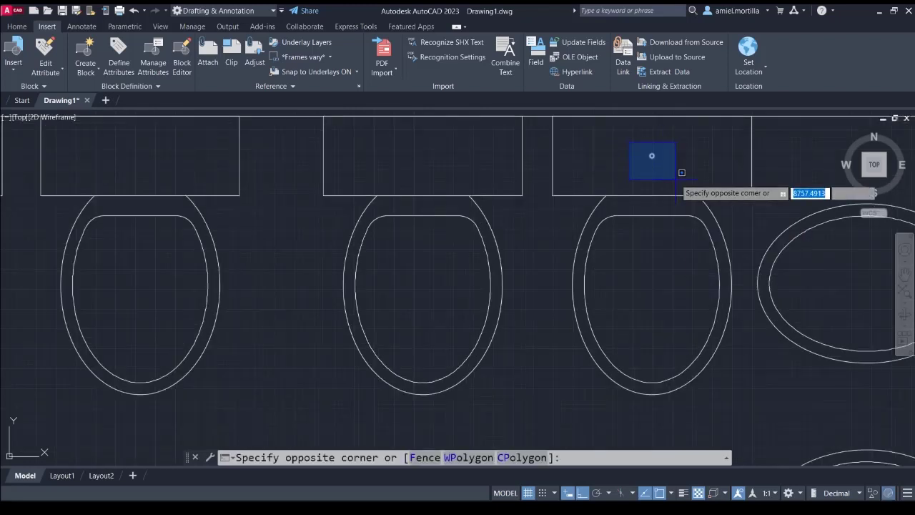
left_click(667, 187)
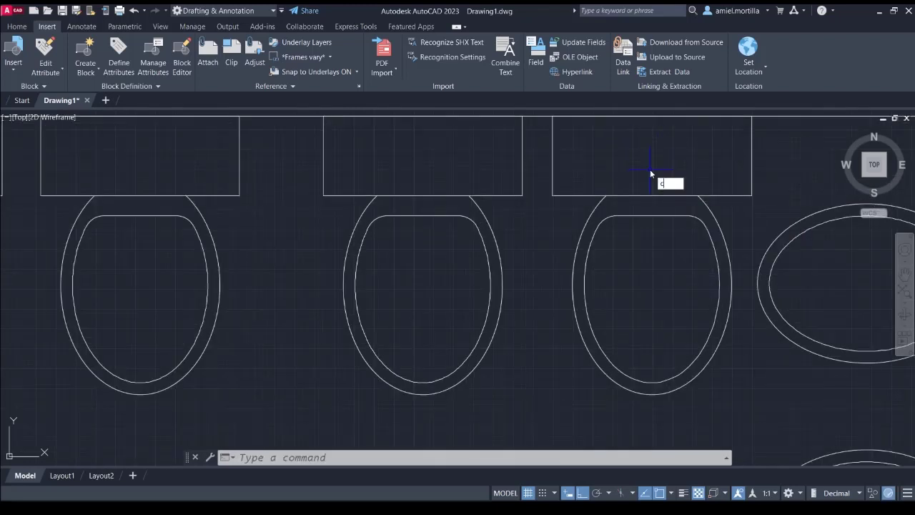
Draw a circle of radius 10 at the centre of the tank of the row's last toilet, aligned with its edge midpoints
key("Return")
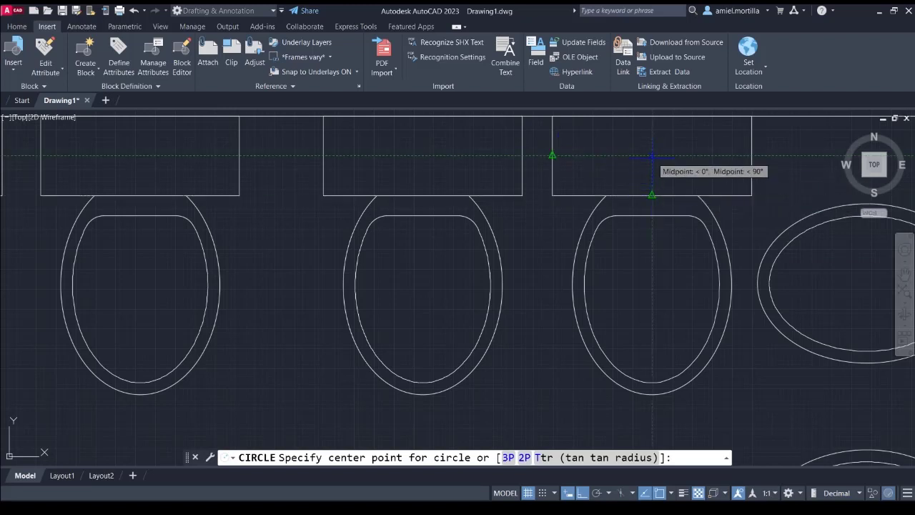
left_click(652, 156)
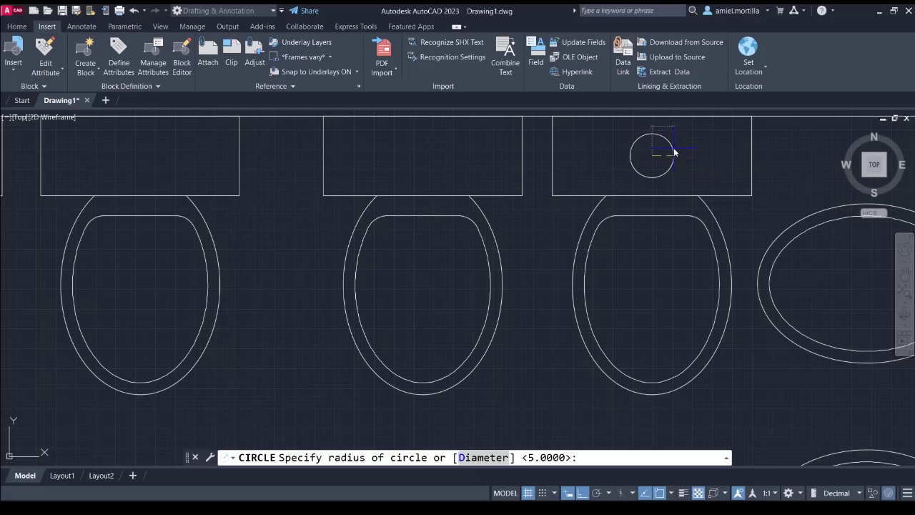
key("Return")
Copy the tank circle to the next two toilets along the row, using the tank's front-left corner as the base point
scroll(661, 229, "down", 4)
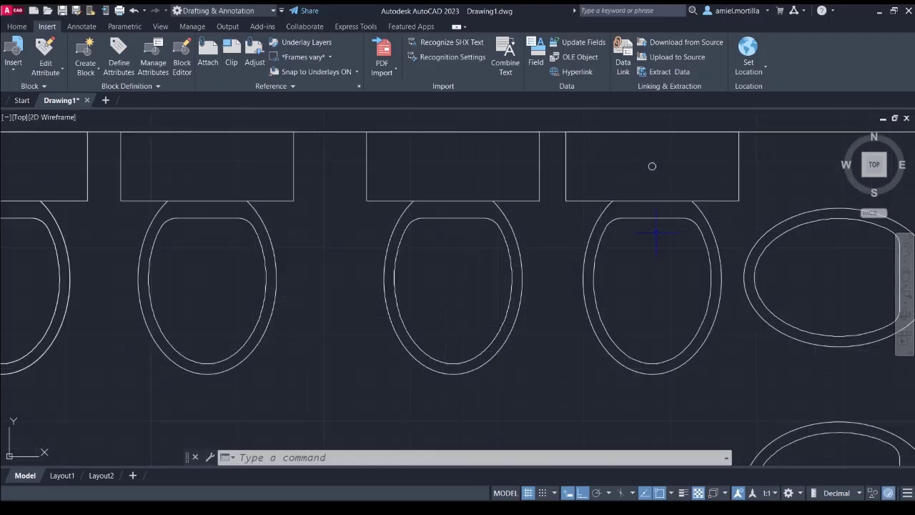
left_click(616, 213)
left_click(617, 219)
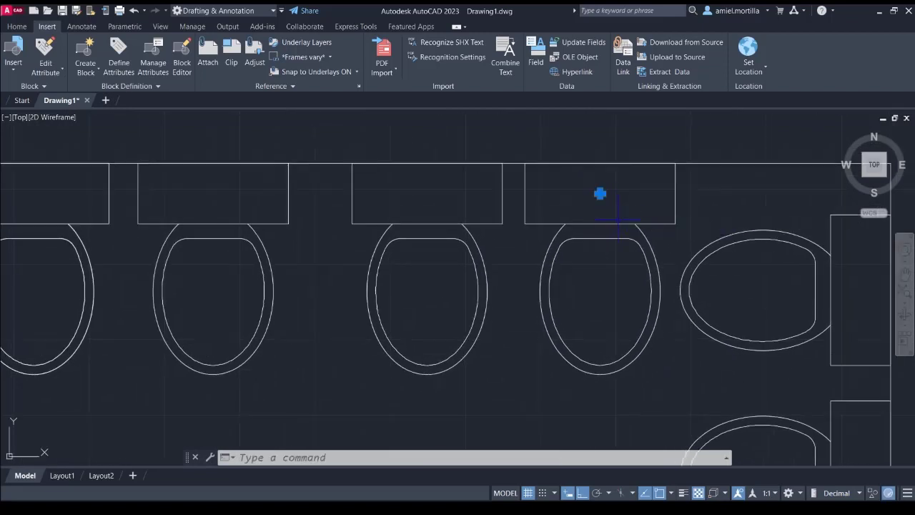
type("CO")
key("Return")
left_click(525, 224)
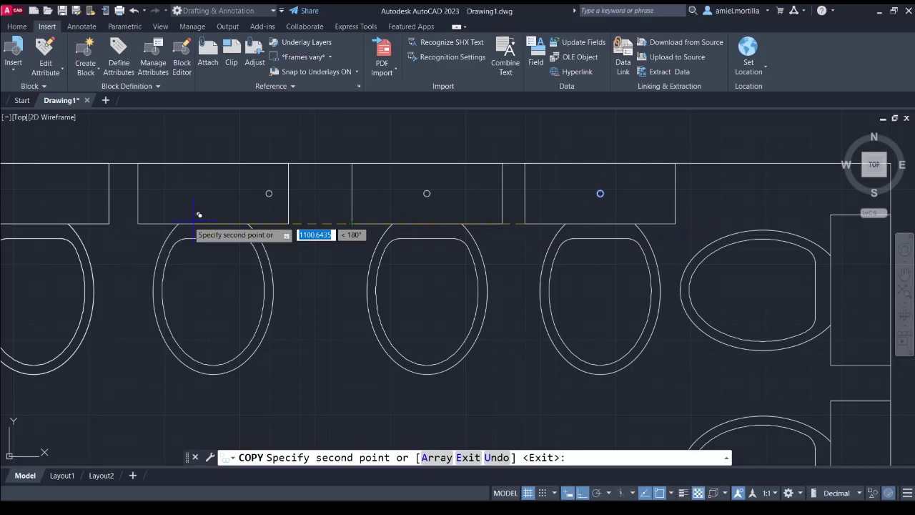
left_click(140, 219)
key("Escape")
Delete the two copied circles, keeping only the one in the toilet nearest the corner
middle_click_drag(189, 182, 193, 185)
scroll(484, 176, "down", 5)
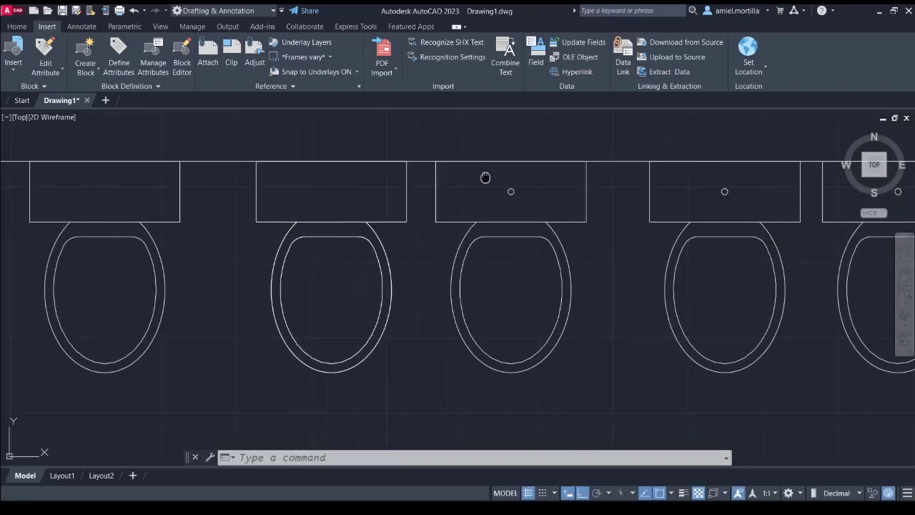
left_click(525, 145)
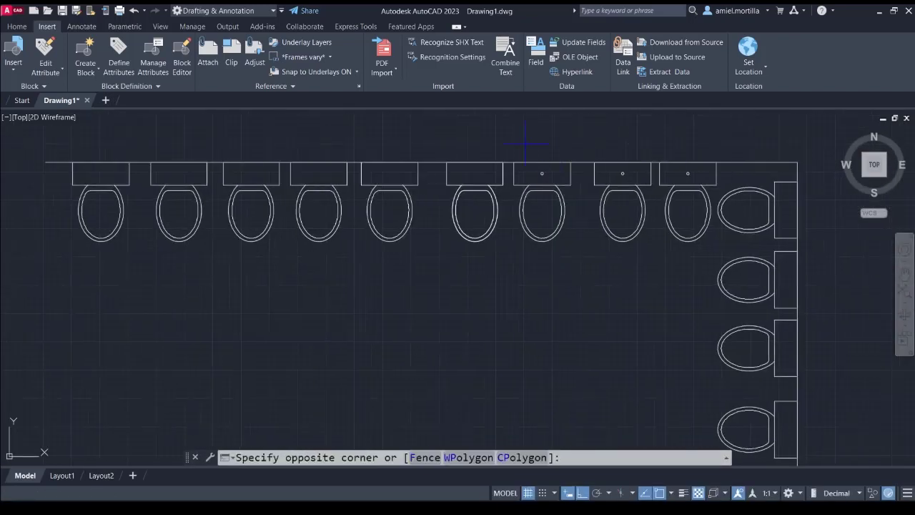
left_click(635, 185)
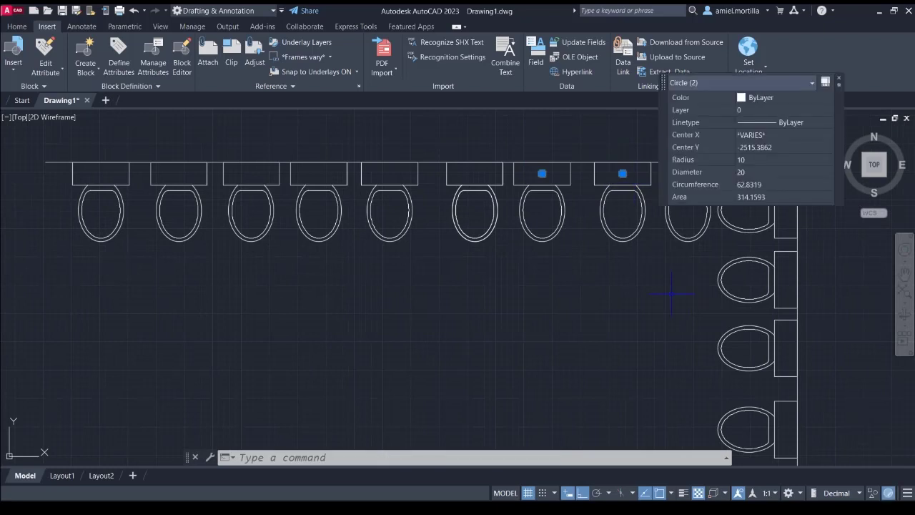
key("Delete")
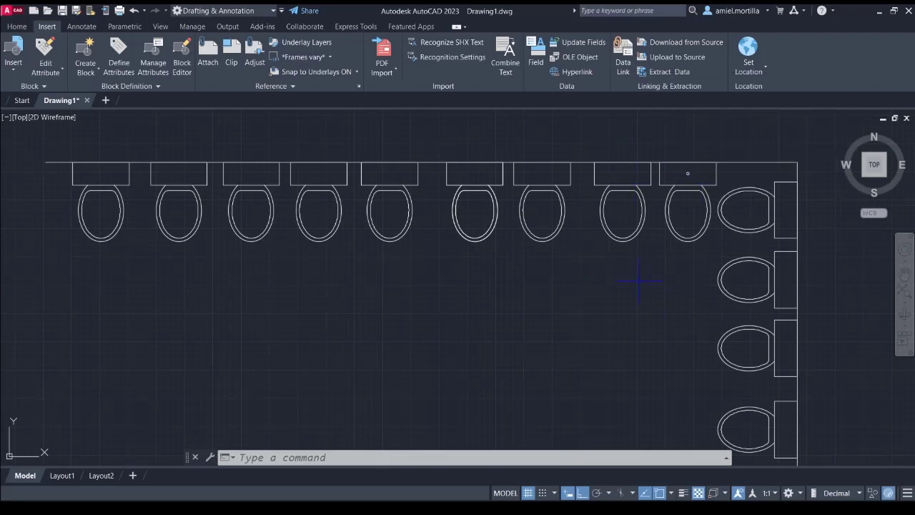
Open the toilet block definition for editing in the Block Editor
middle_click_drag(585, 271, 605, 275)
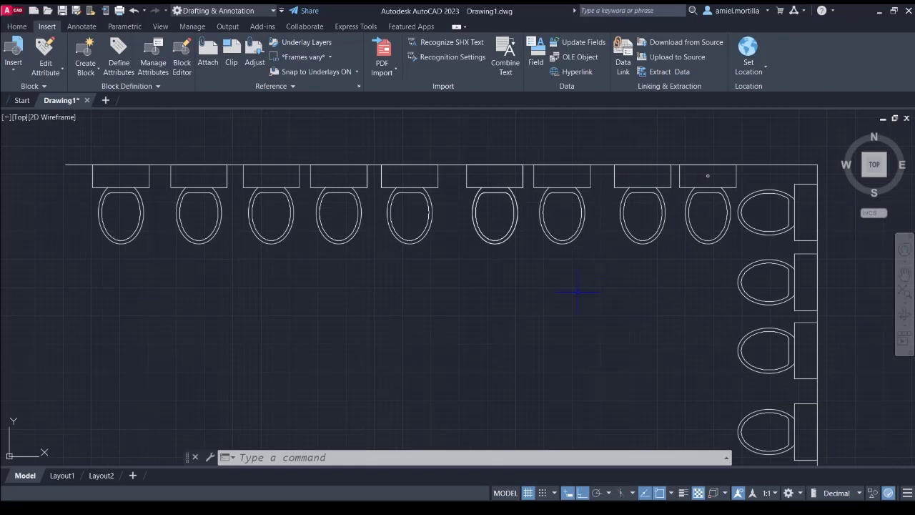
middle_click_drag(577, 292, 565, 233)
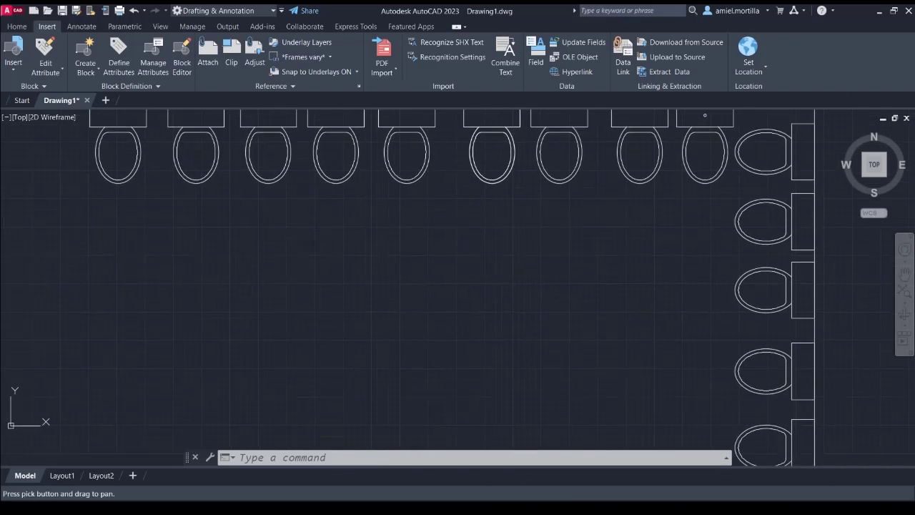
scroll(565, 221, "down", 3)
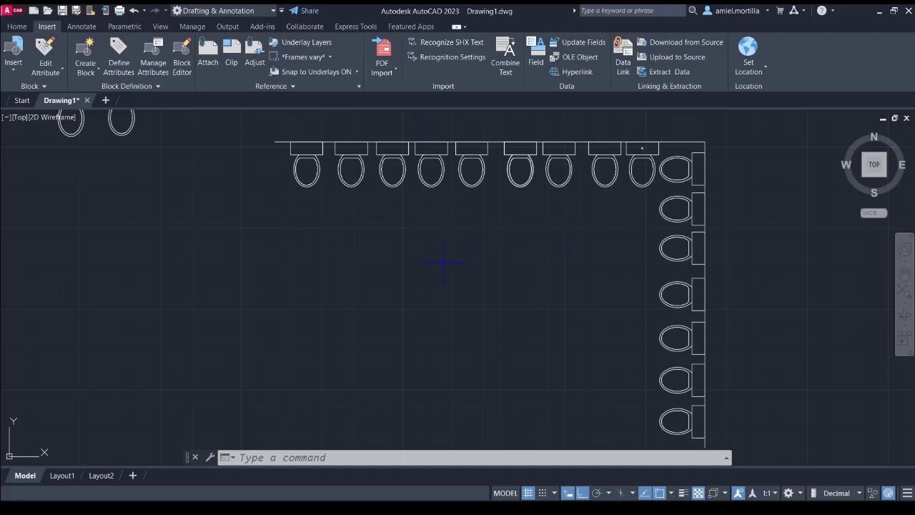
middle_click_drag(440, 232, 402, 275)
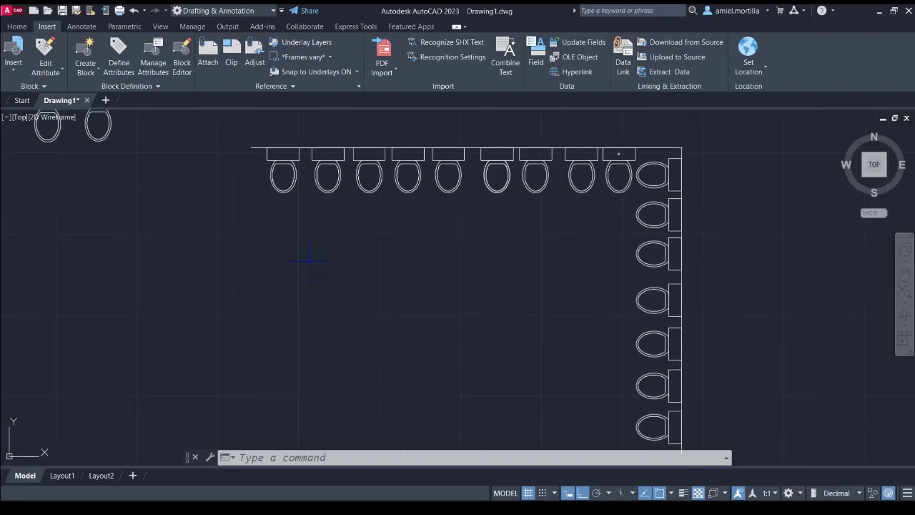
type("bedit")
key("Return")
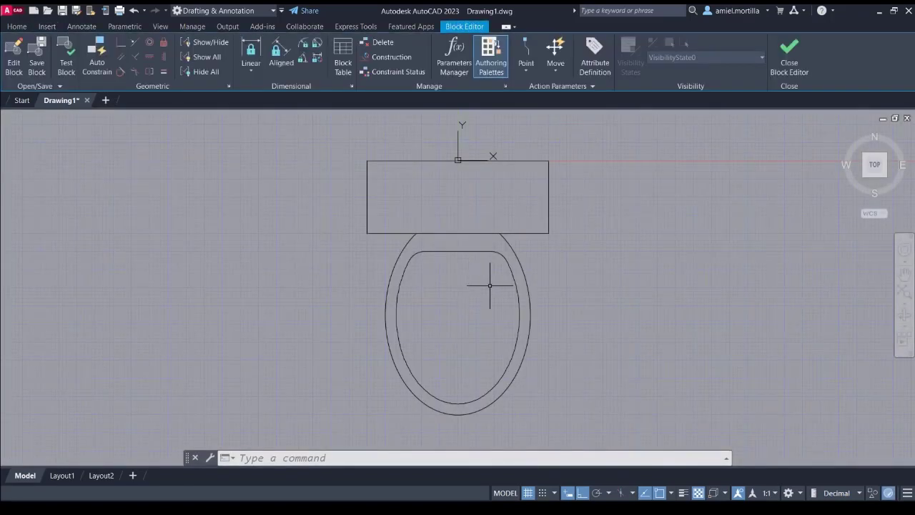
middle_click_drag(479, 281, 366, 257)
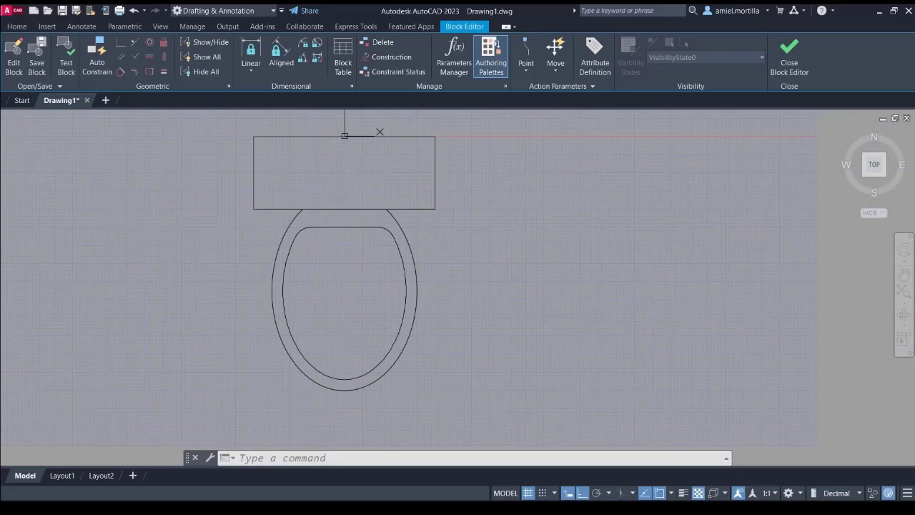
middle_click_drag(419, 271, 447, 273)
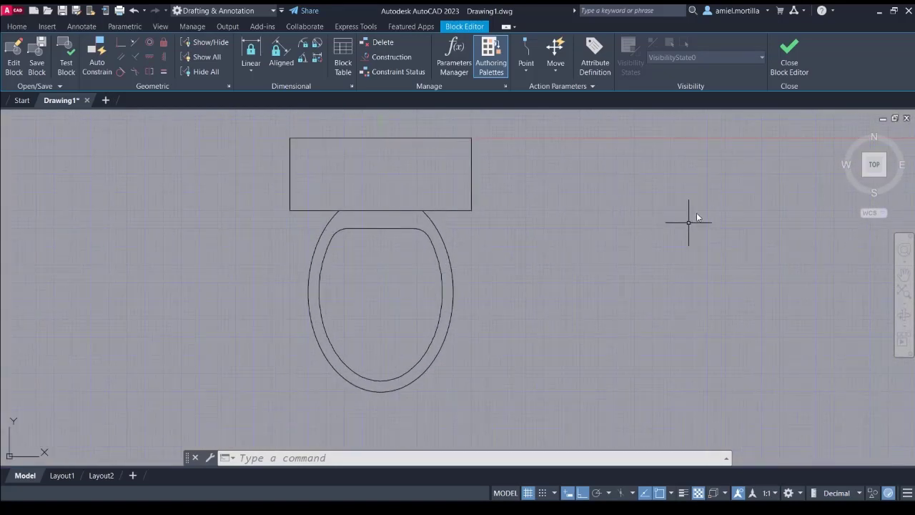
left_click(95, 248)
left_click(123, 260)
mouse_move(231, 233)
middle_mouse_down()
mouse_move(263, 234)
mouse_move(247, 228)
mouse_move(242, 238)
middle_mouse_up()
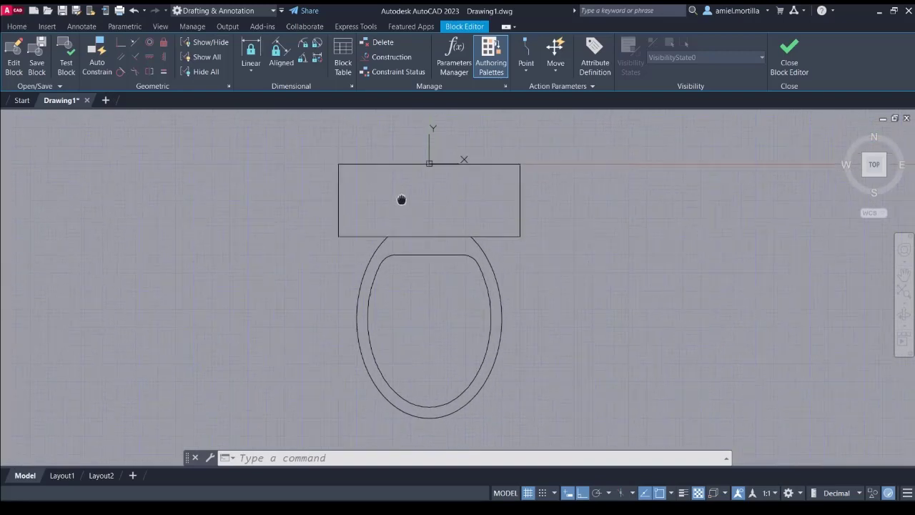
type("c")
key("Return")
middle_click_drag(403, 200, 439, 175)
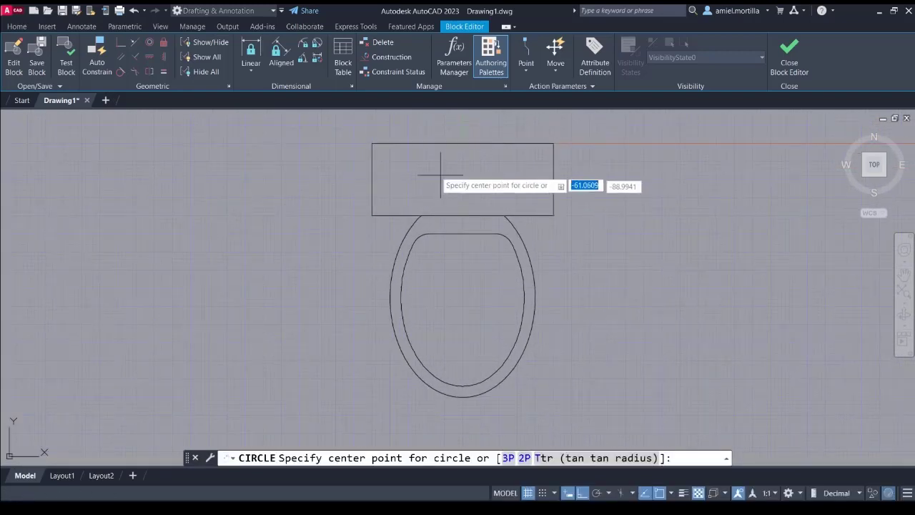
scroll(472, 179, "up", 3)
key("Escape")
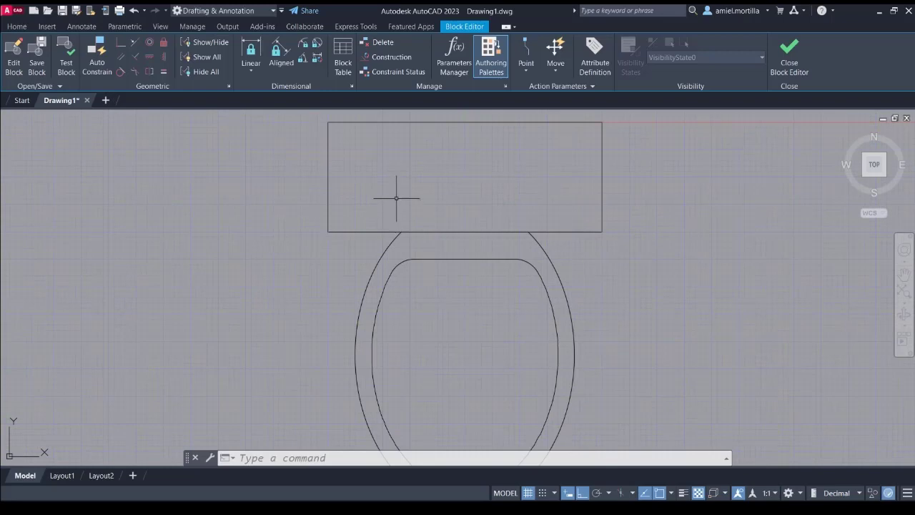
Draw a circle of radius 10 at the centre of the tank inside the toilet block definition
middle_click_drag(397, 196, 411, 210)
type("c")
key("Return")
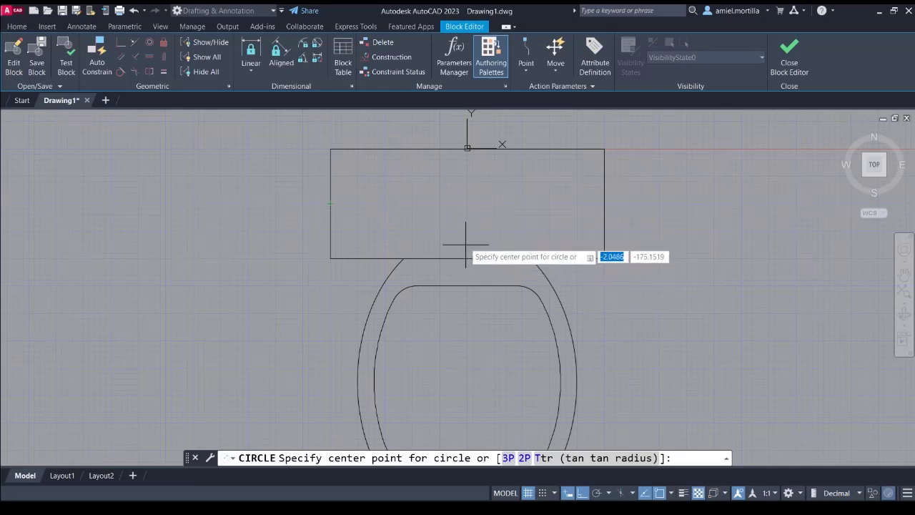
left_click(467, 203)
type("10")
key("Return")
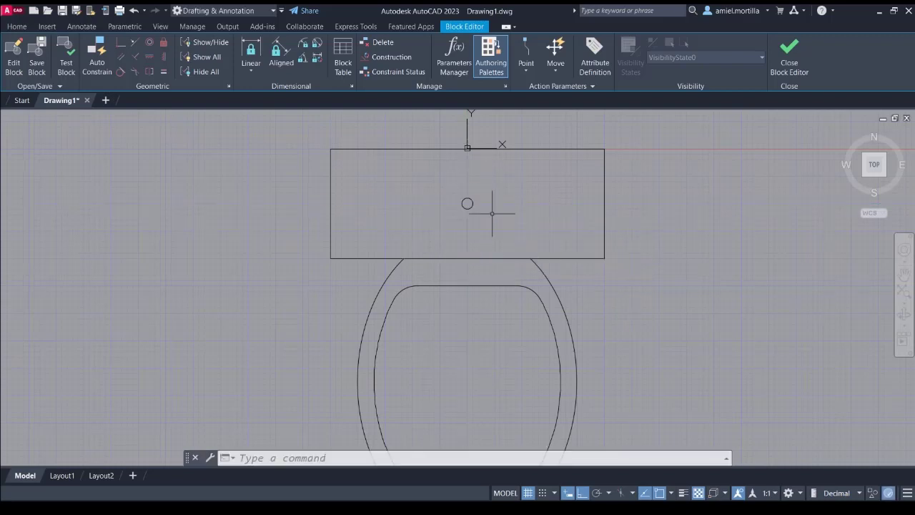
Draw a small rectangle inside the tank's upper-right corner, from its back edge to its right side edge
scroll(489, 193, "down", 3)
scroll(490, 194, "down", 1)
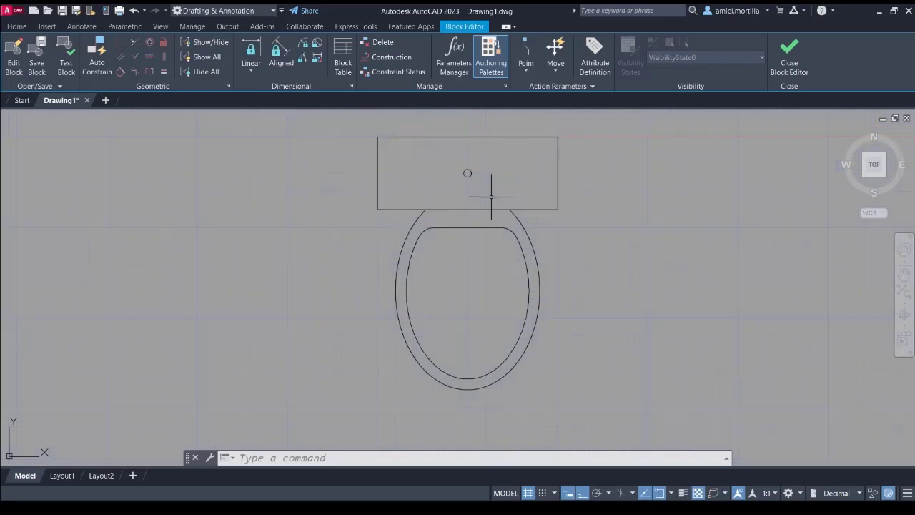
middle_click_drag(490, 194, 479, 212)
type("RE")
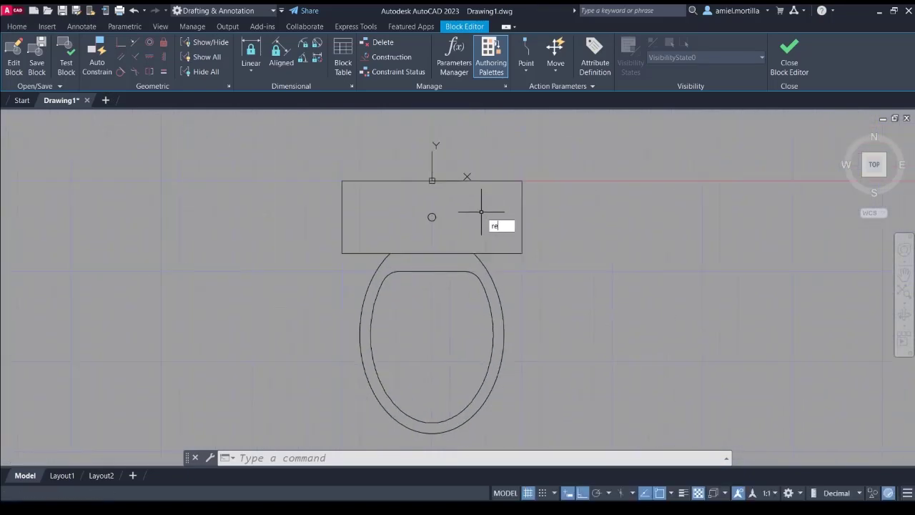
type("C")
key("Return")
scroll(486, 204, "up", 3)
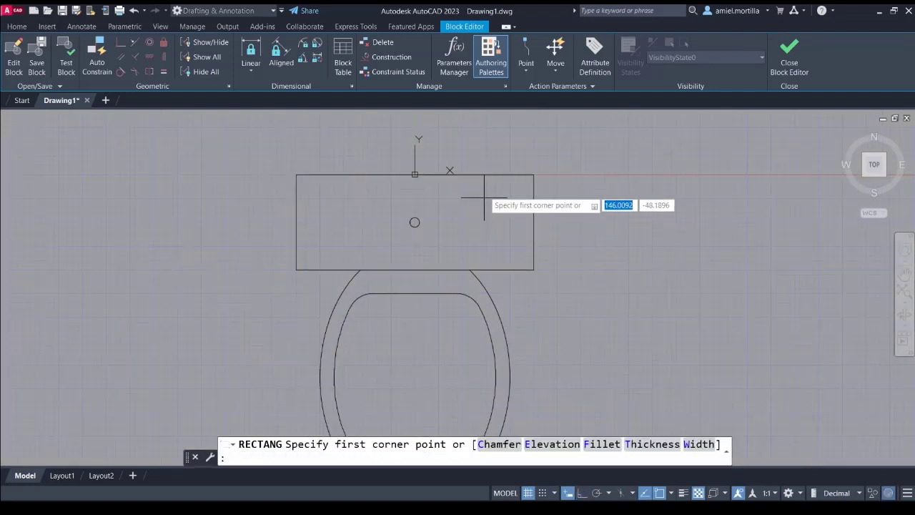
left_click(456, 171)
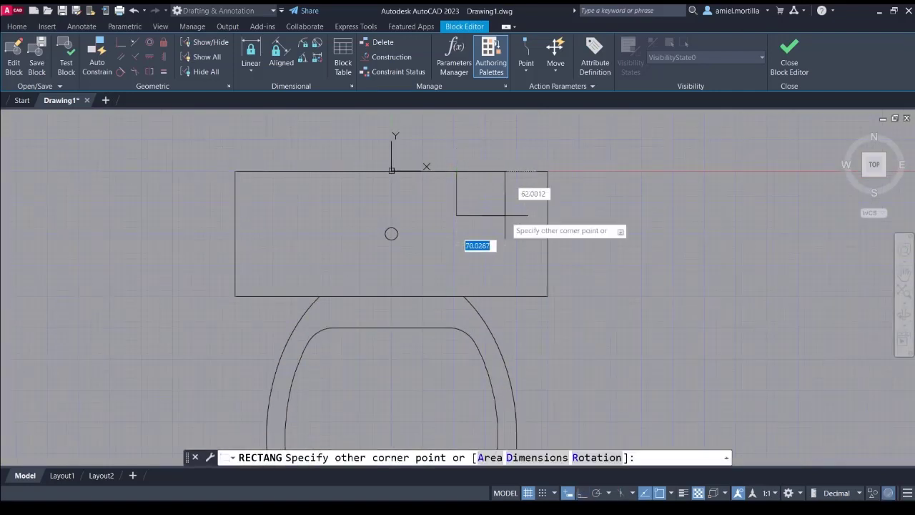
left_click(547, 208)
left_click(499, 198)
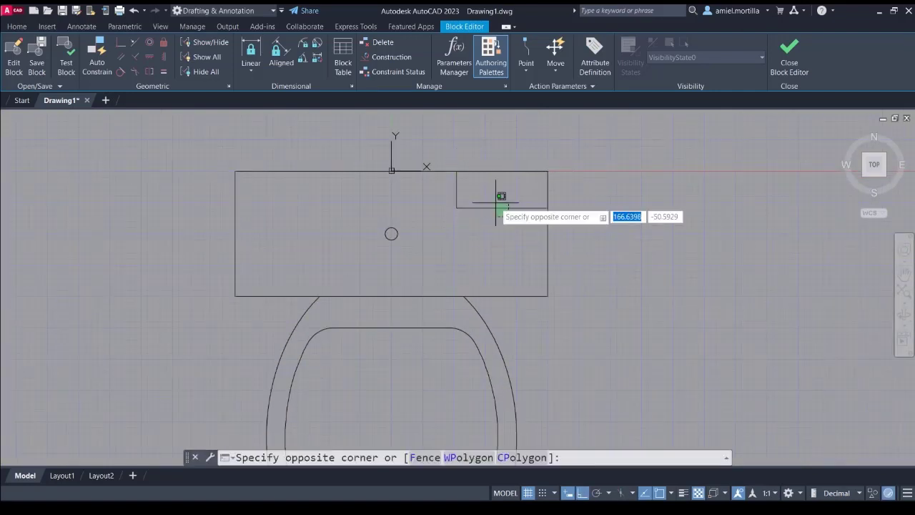
left_click(493, 208)
key("Escape")
Add the single-line text "Tissue" at 0° rotation inside the small rectangle in the tank's upper-right corner
type("te")
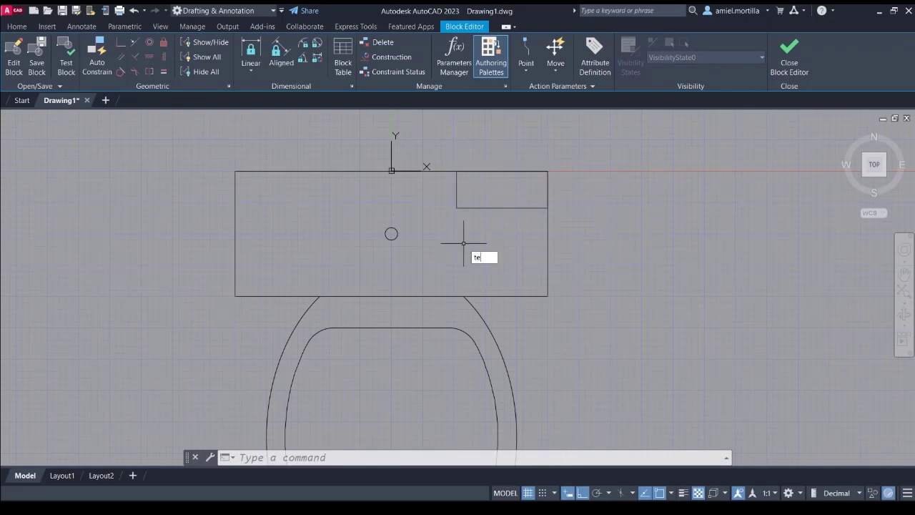
type("xt")
key("Return")
scroll(477, 199, "up", 2)
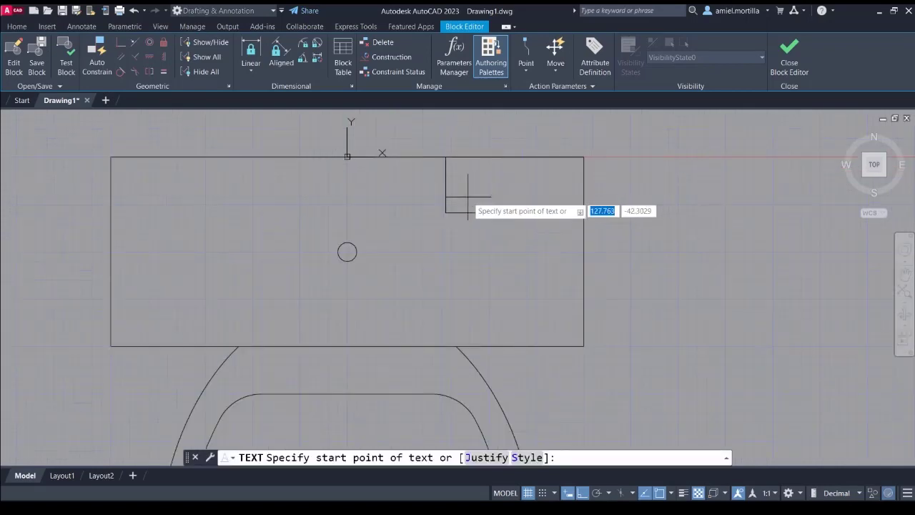
left_click(470, 195)
left_click(472, 169)
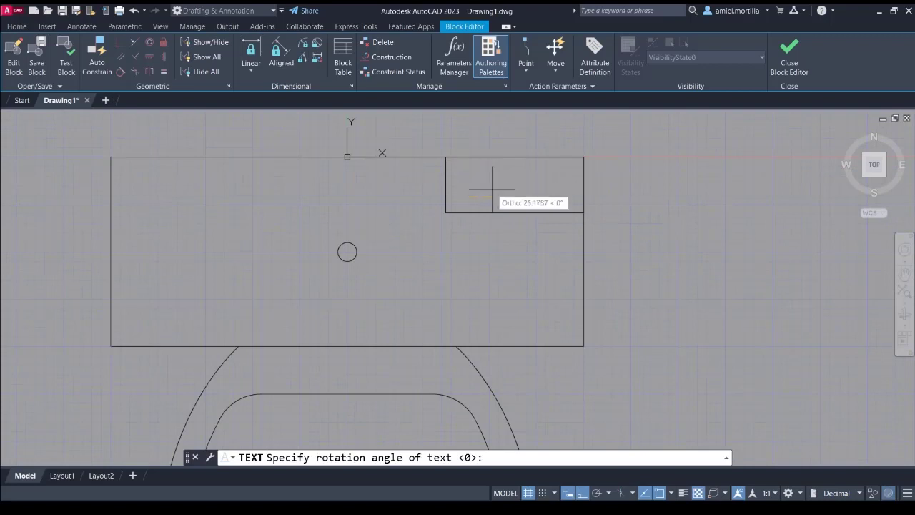
left_click(492, 191)
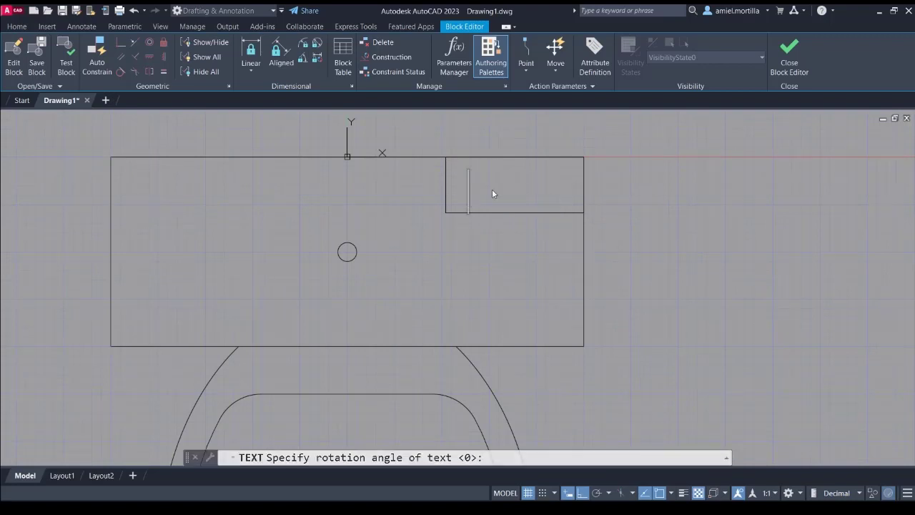
type("Tissur")
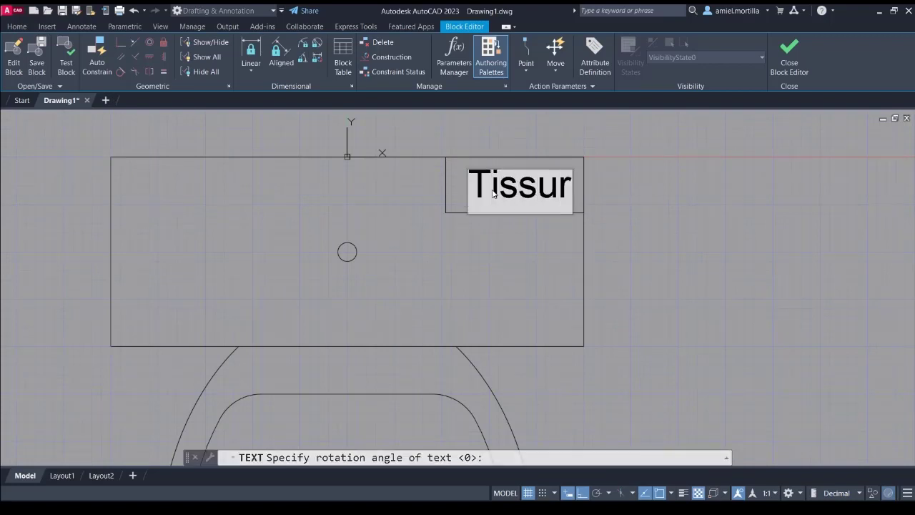
key("BackSpace")
type("e")
key("Return")
key("Return")
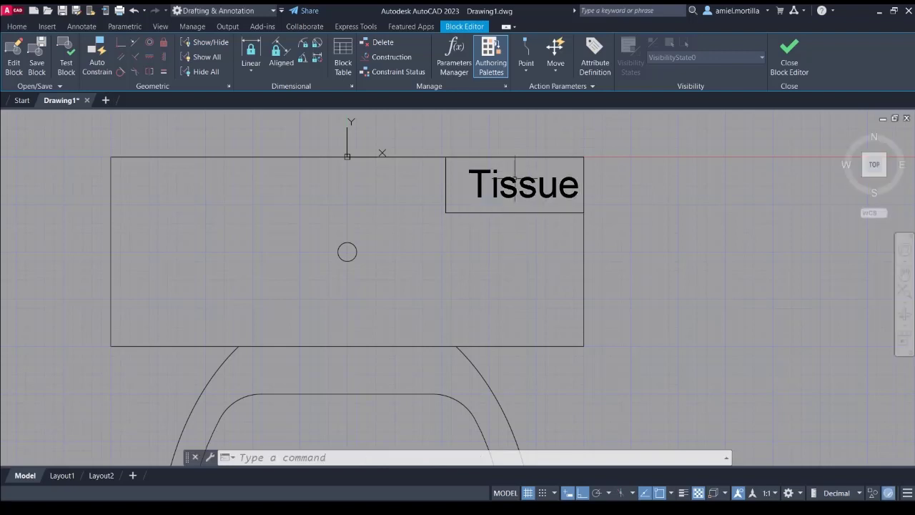
Move the Tissue text slightly to the left to centre it within its small rectangle
left_click(513, 172)
type("m")
key("Return")
left_click(532, 235)
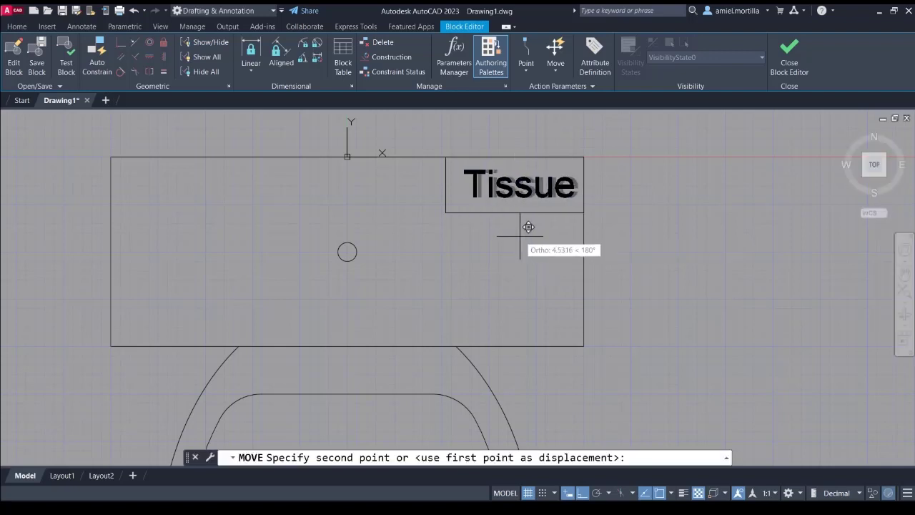
left_click(526, 237)
Close the Block Editor, keeping the changes to the toilet block definition
scroll(493, 221, "down", 1)
mouse_move(468, 226)
middle_mouse_down()
mouse_move(521, 198)
mouse_move(535, 174)
middle_mouse_up()
scroll(521, 198, "down", 1)
scroll(530, 169, "down", 1)
scroll(526, 163, "down", 1)
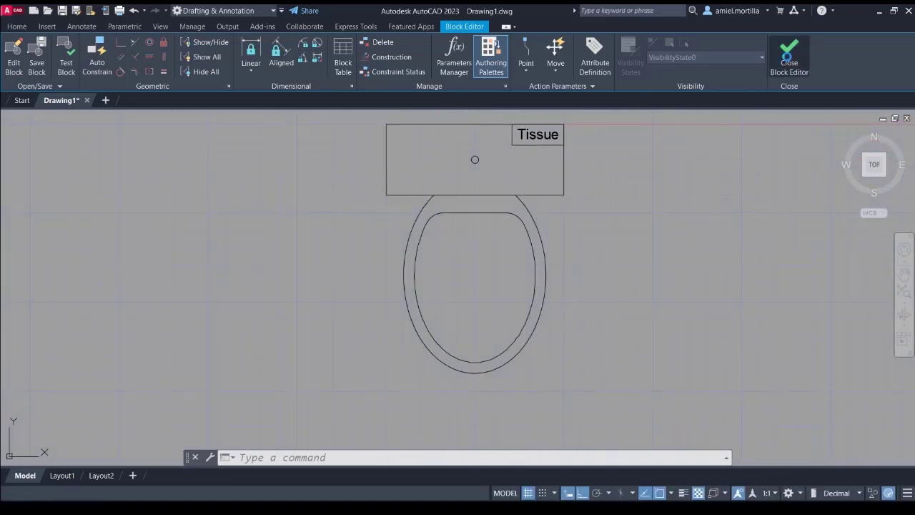
left_click(788, 63)
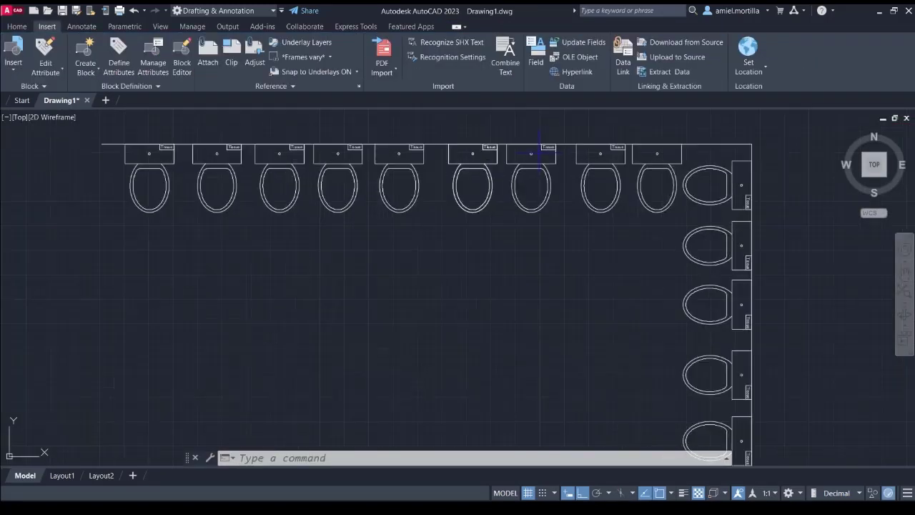
Examine the toilets along both walls for the added tank circle, rectangle and Tissue text, including the toilet nearest the corner
scroll(539, 148, "up", 2)
middle_click_drag(433, 196, 598, 205)
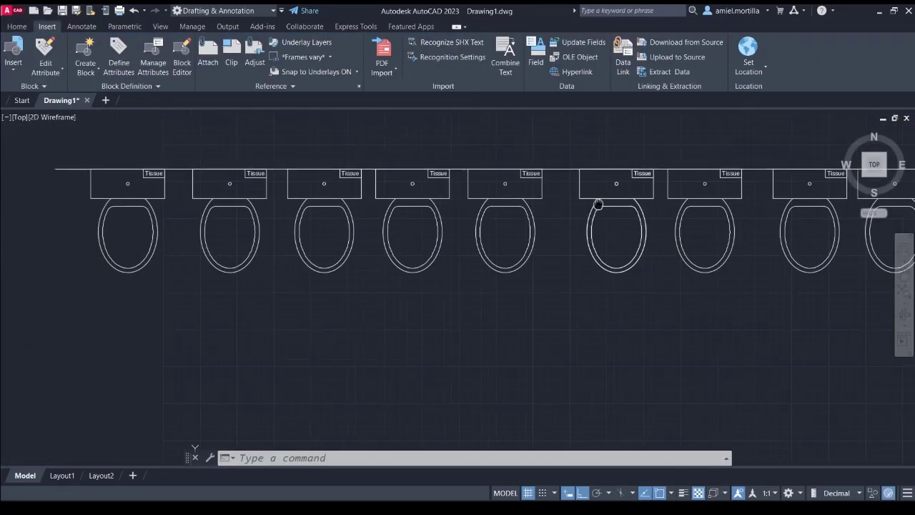
scroll(541, 210, "up", 4)
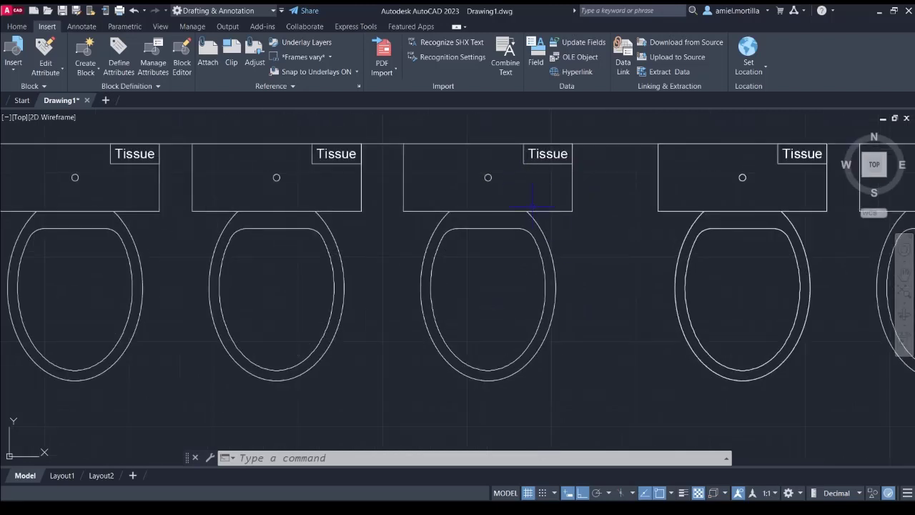
scroll(515, 200, "up", 2)
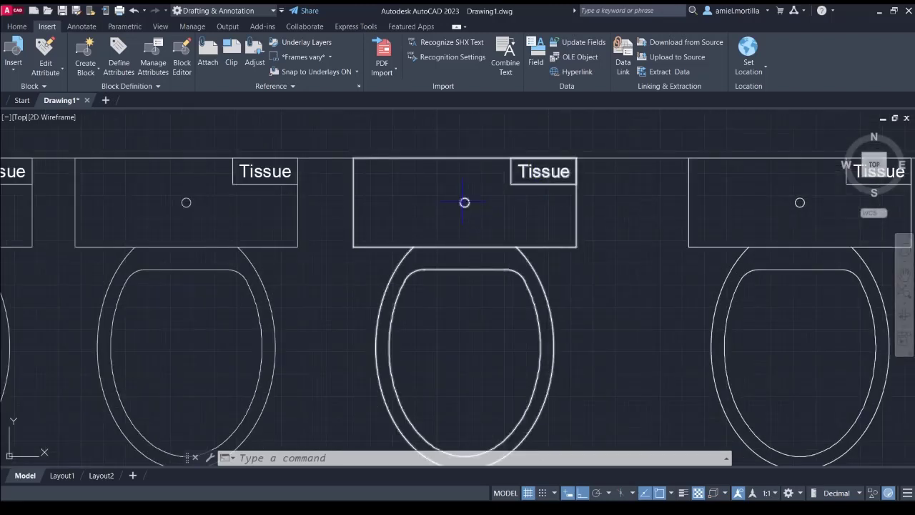
scroll(464, 203, "down", 5)
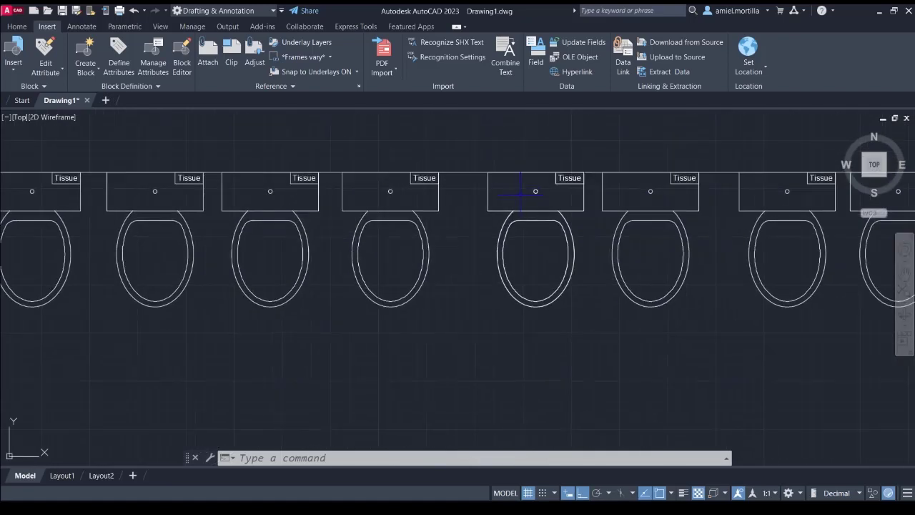
scroll(472, 218, "down", 1)
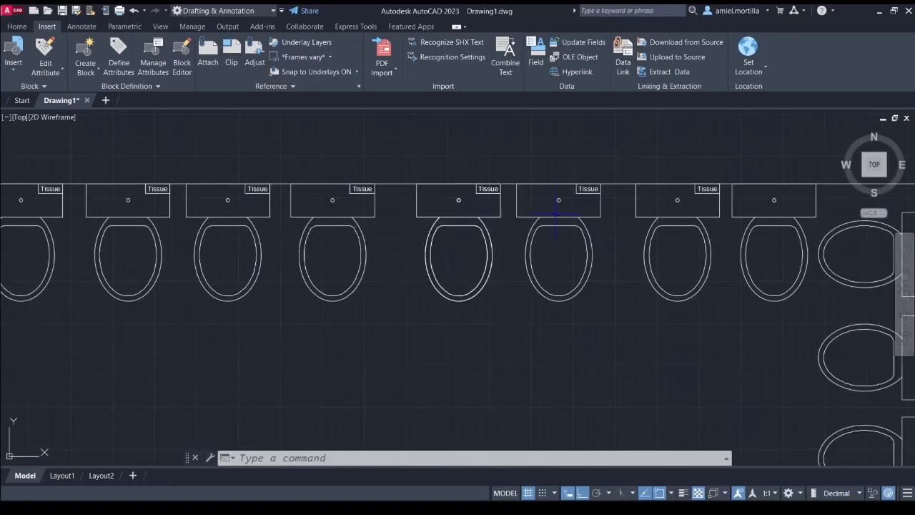
middle_click_drag(637, 224, 541, 224)
scroll(602, 222, "up", 4)
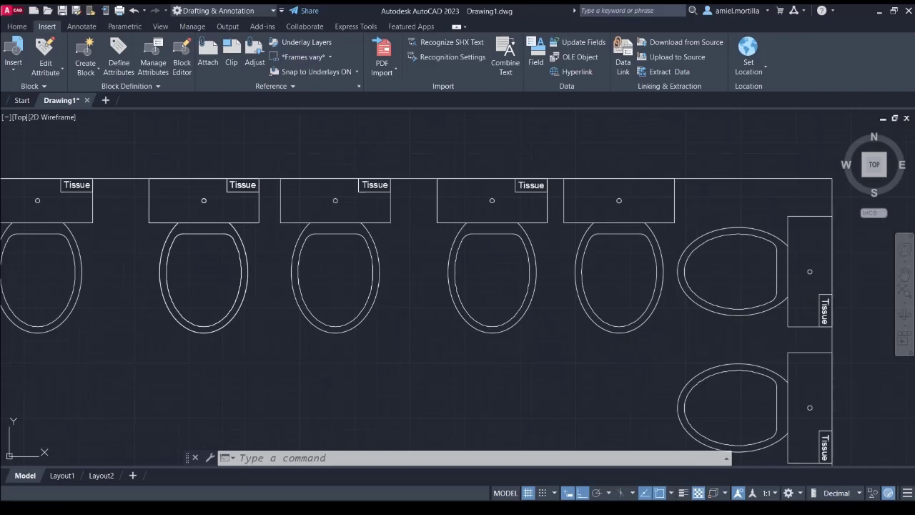
left_click(602, 218)
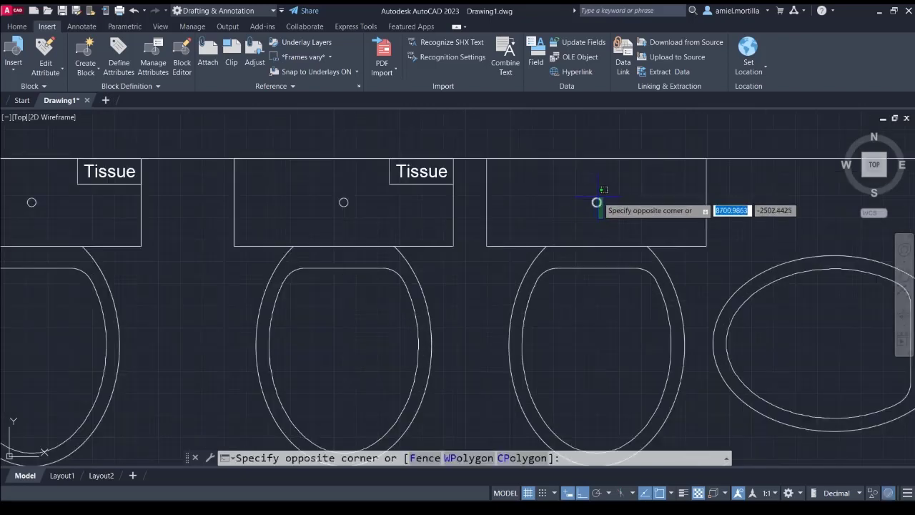
key("Escape")
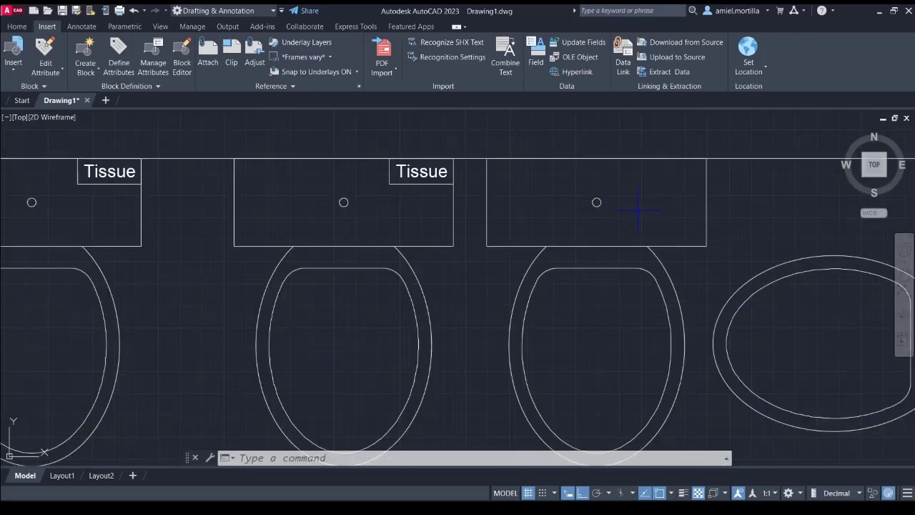
scroll(639, 209, "down", 3)
mouse_move(639, 191)
middle_mouse_down()
mouse_move(610, 143)
mouse_move(574, 161)
middle_mouse_up()
scroll(614, 152, "down", 2)
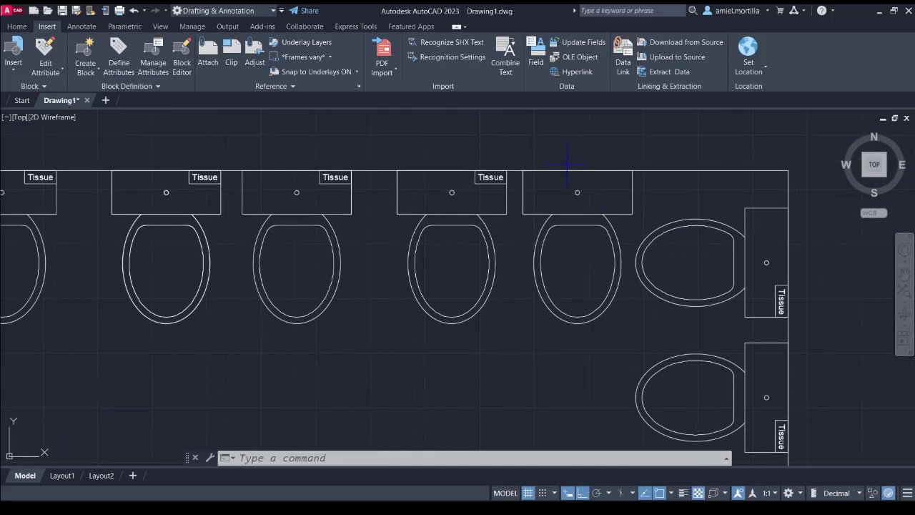
scroll(571, 172, "down", 3)
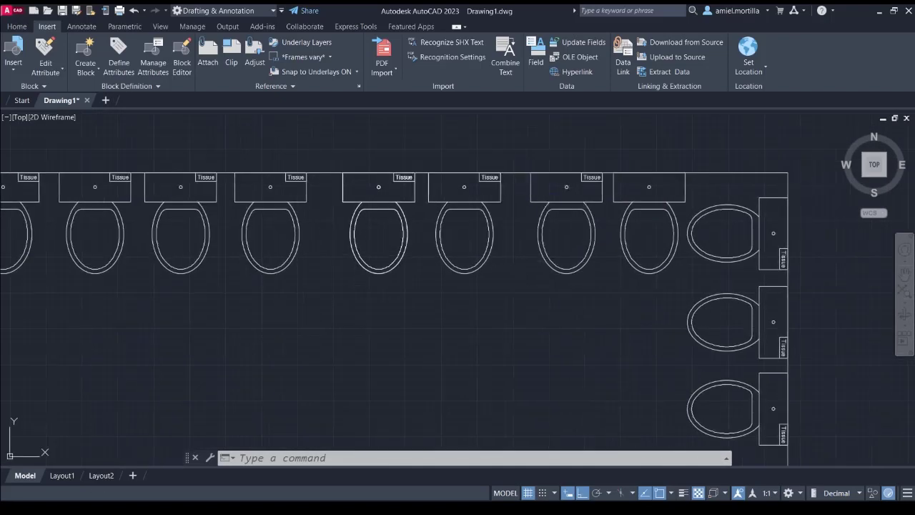
middle_click_drag(554, 184, 575, 202)
scroll(575, 200, "down", 5)
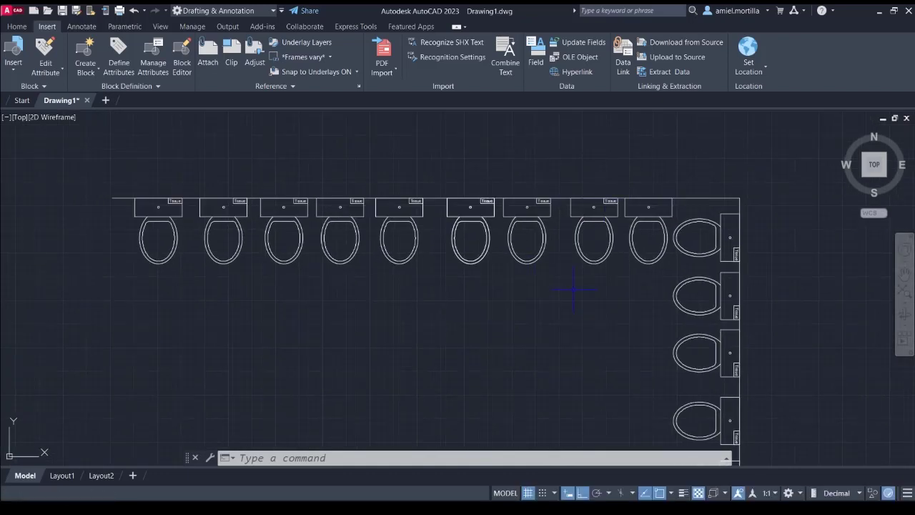
Define the original washbasin symbol as a block with its base point at the midpoint of its back edge
middle_click_drag(574, 290, 557, 229)
scroll(465, 241, "down", 2)
mouse_move(466, 241)
middle_mouse_down()
mouse_move(585, 223)
mouse_move(537, 255)
mouse_move(572, 316)
middle_mouse_up()
scroll(450, 293, "up", 5)
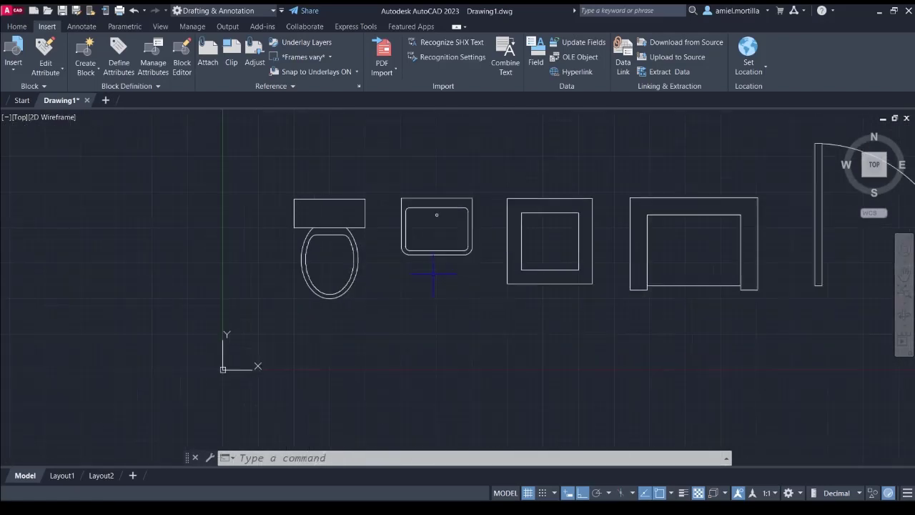
scroll(433, 274, "up", 1)
left_click(374, 160)
left_click(493, 286)
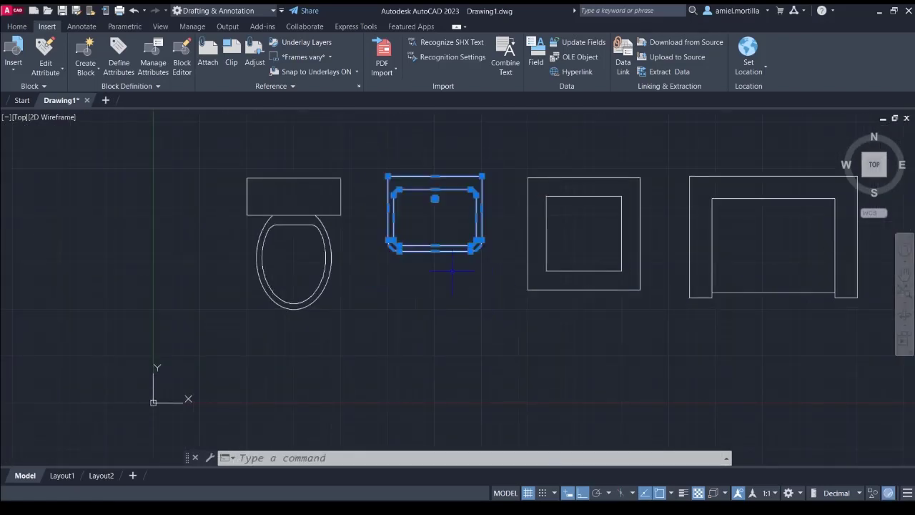
type("b")
key("Return")
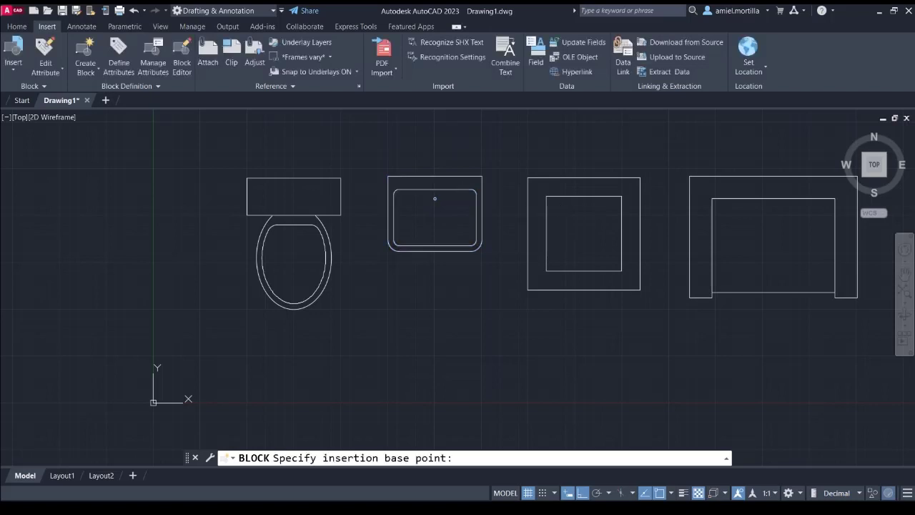
left_click(435, 175)
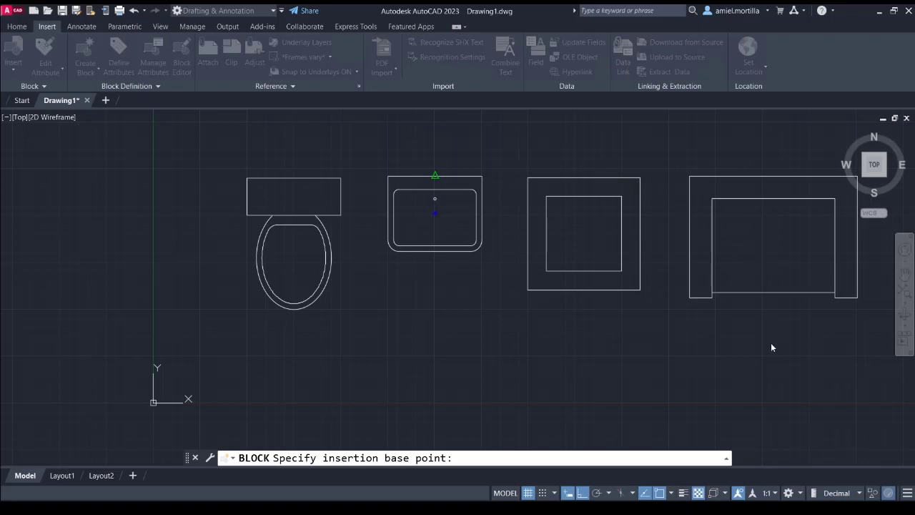
Define the two concentric squares as a block with its base point at the midpoint of the outer square's upper edge
mouse_move(548, 148)
middle_mouse_down()
mouse_move(468, 154)
mouse_move(403, 181)
middle_mouse_up()
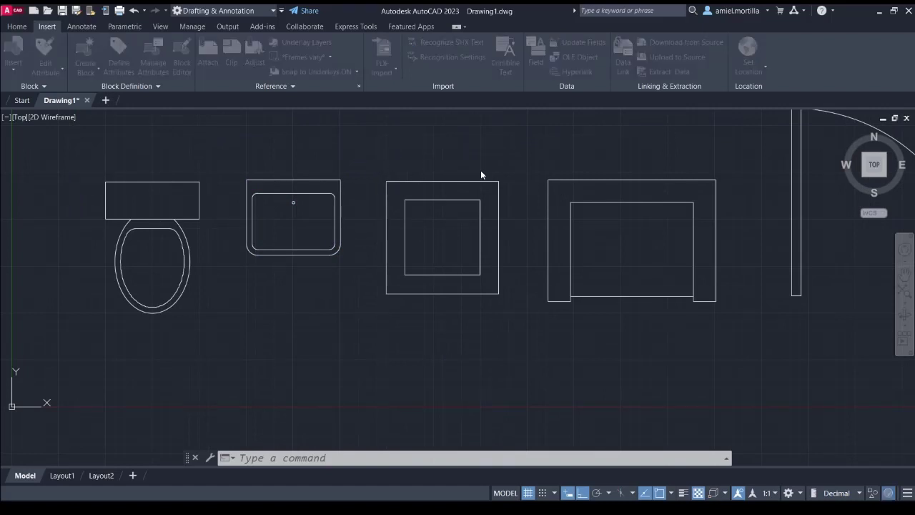
mouse_move(368, 147)
middle_mouse_down()
mouse_move(337, 133)
mouse_move(439, 153)
mouse_move(357, 170)
middle_mouse_up()
type("b")
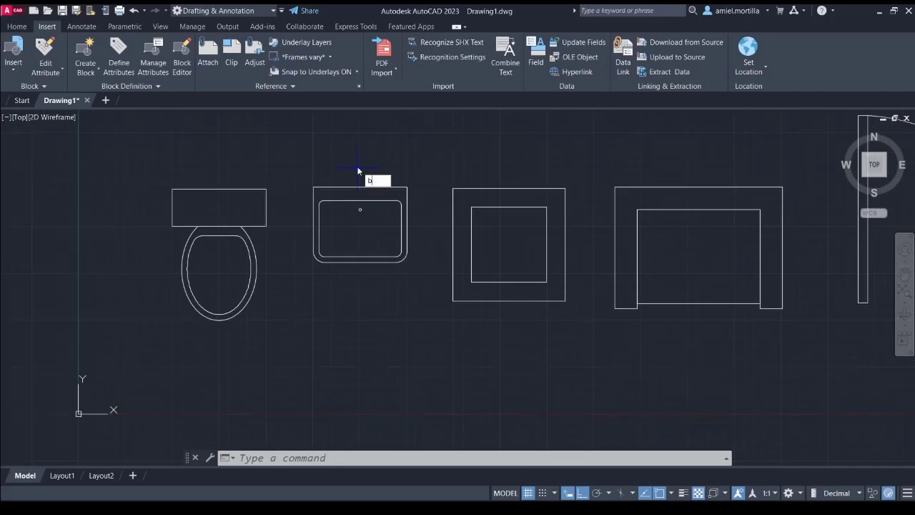
key("Return")
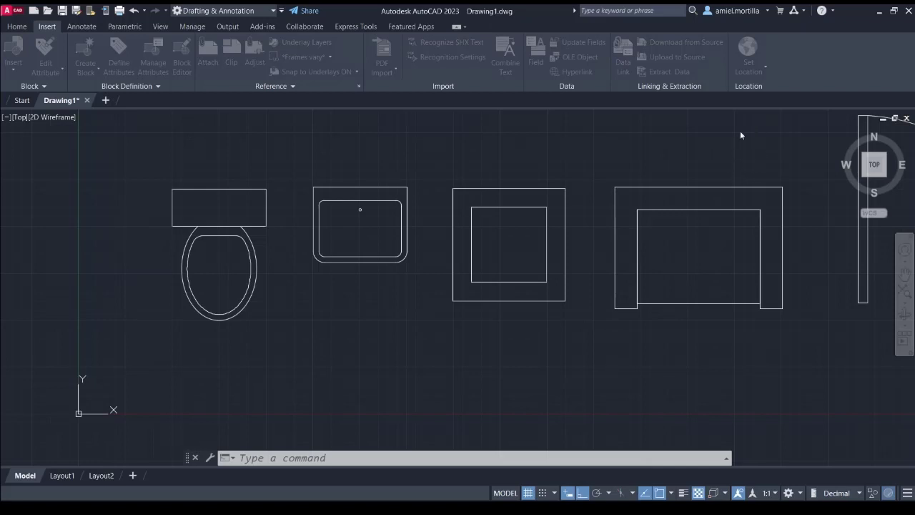
left_click(446, 175)
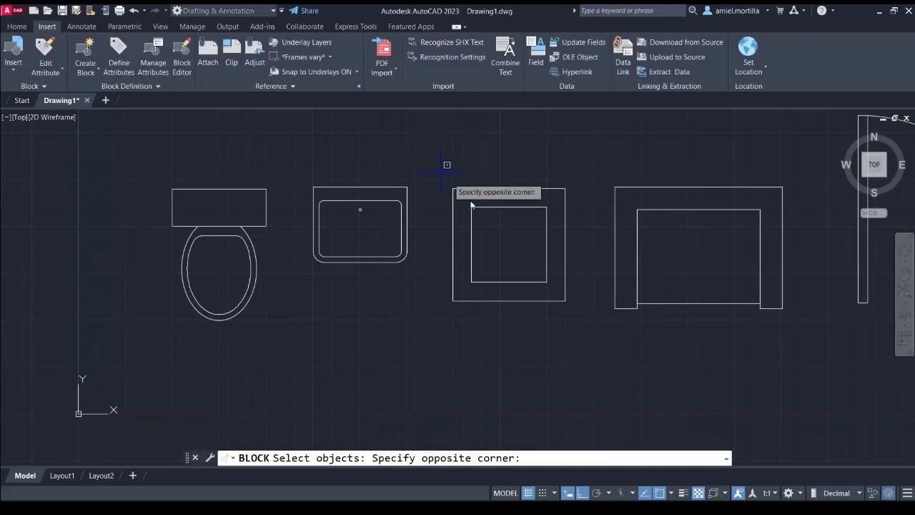
left_click(579, 316)
key("Return")
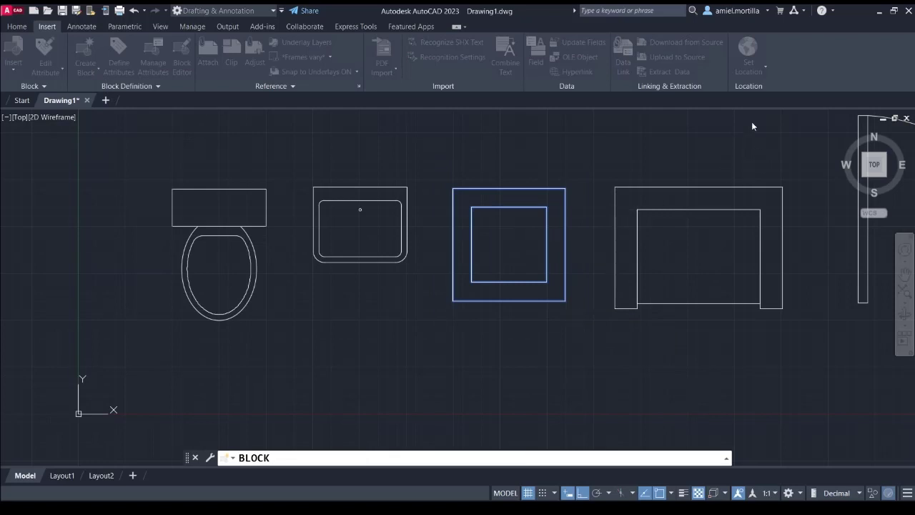
left_click(565, 210)
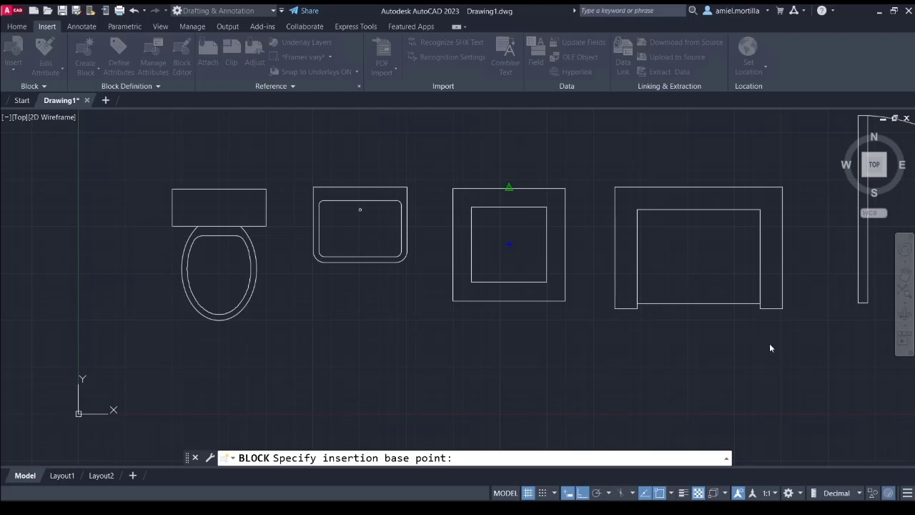
key("Escape")
Check by selection that the concentric squares behave as a single block
left_click(429, 326)
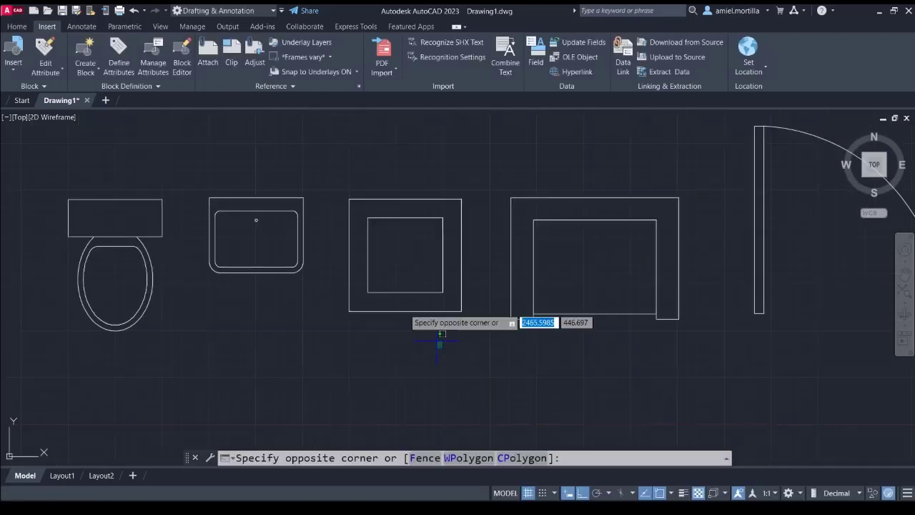
left_click(401, 301)
key("Escape")
left_click(436, 329)
left_click(389, 277)
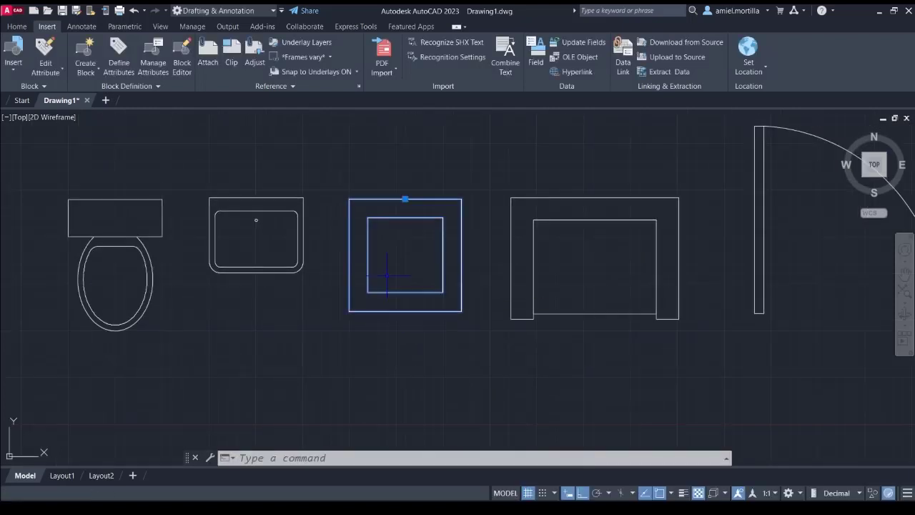
key("Escape")
Define the armchair symbol as a block with its base point at the midpoint of its back edge
middle_click_drag(498, 173, 363, 188)
left_click(362, 188)
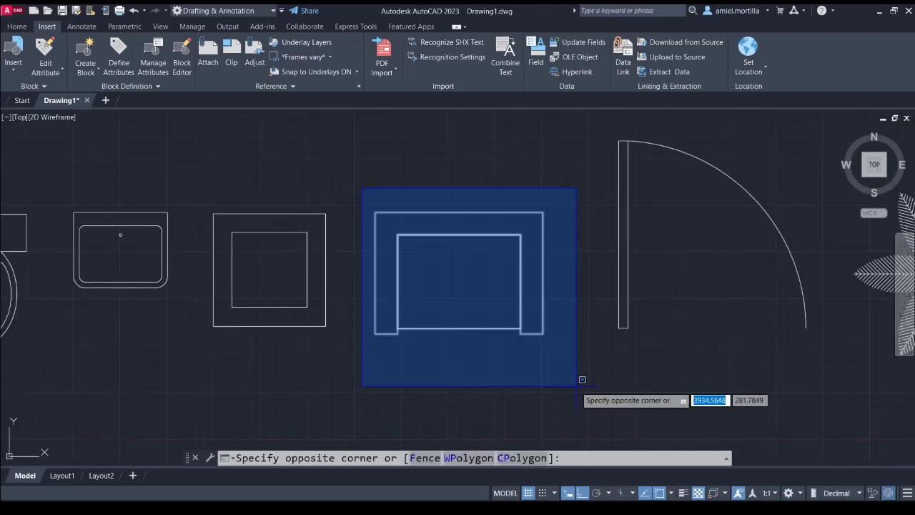
left_click(578, 382)
key("Escape")
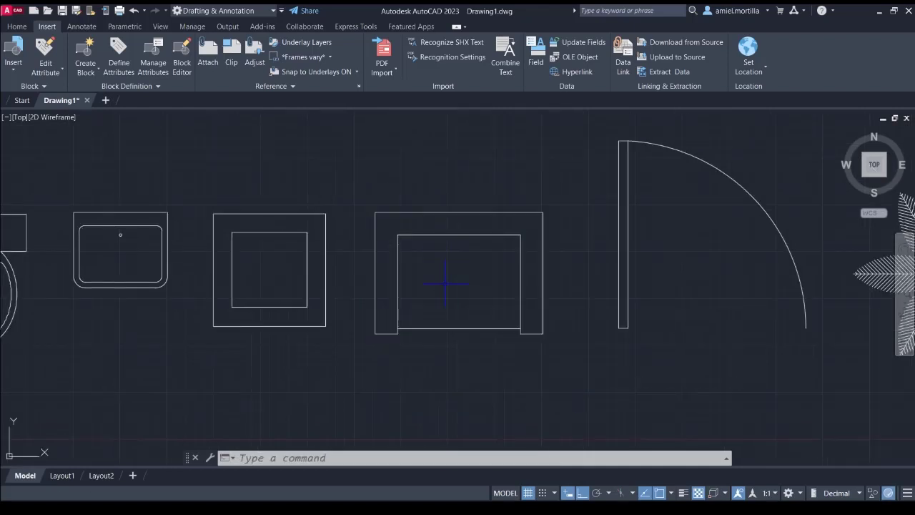
type("b")
key("Return")
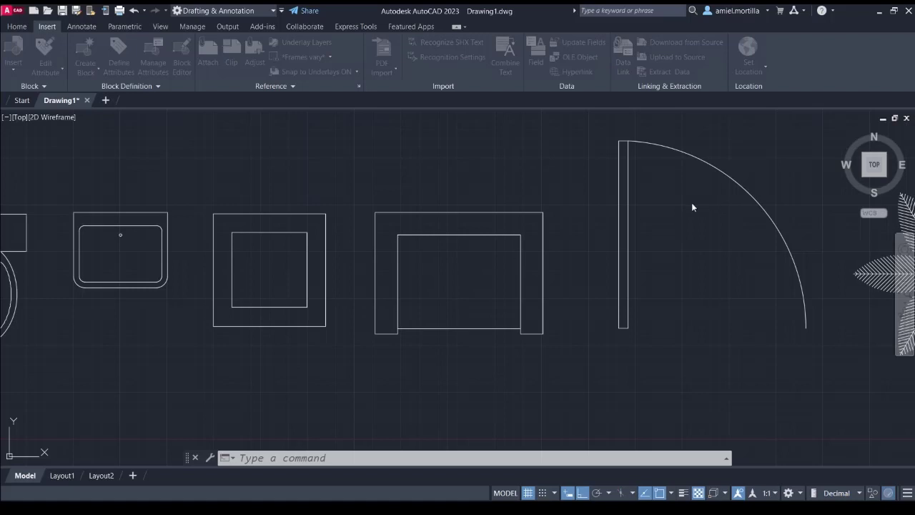
left_click(363, 185)
left_click(547, 389)
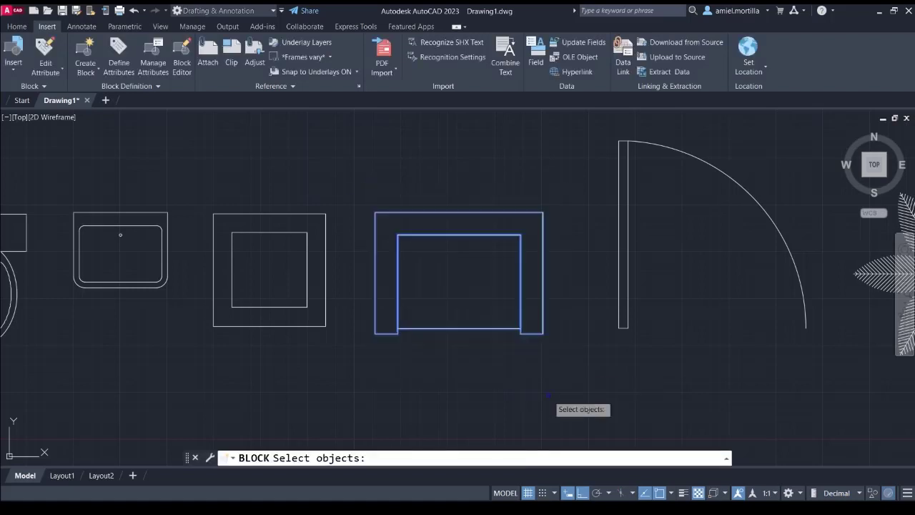
key("Return")
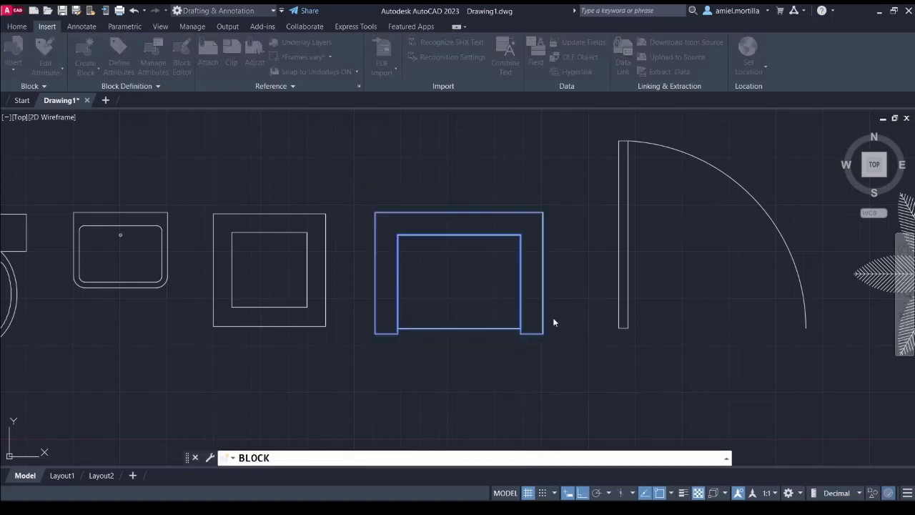
left_click(575, 203)
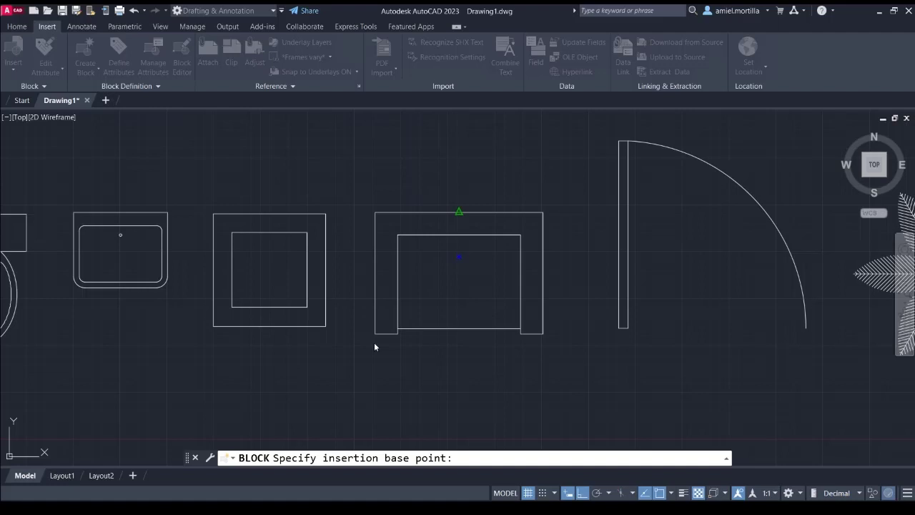
key("Escape")
Define the door leaf and swing arc as a block with its base point at the leaf's lower outer corner
mouse_move(582, 177)
middle_mouse_down()
mouse_move(367, 174)
mouse_move(344, 143)
middle_mouse_up()
left_click(460, 194)
left_click(425, 228)
key("Escape")
left_click(344, 143)
left_click(535, 335)
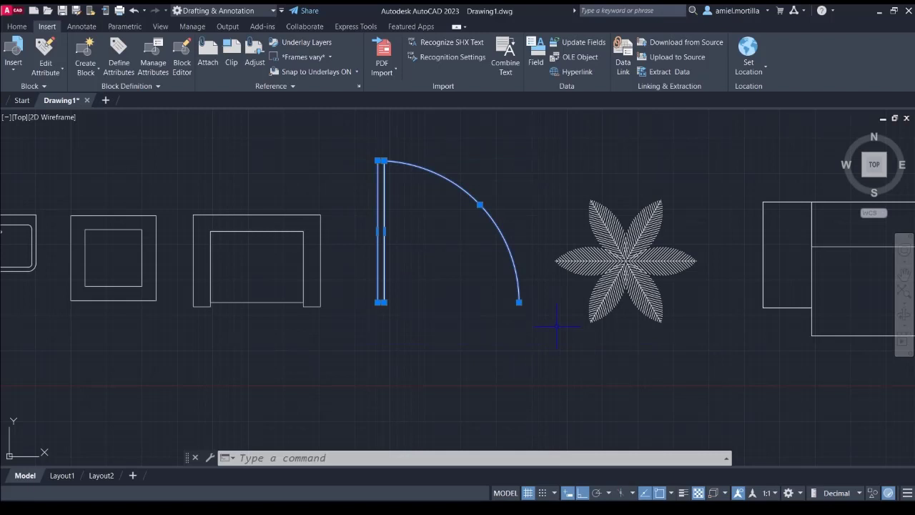
type("b")
key("Return")
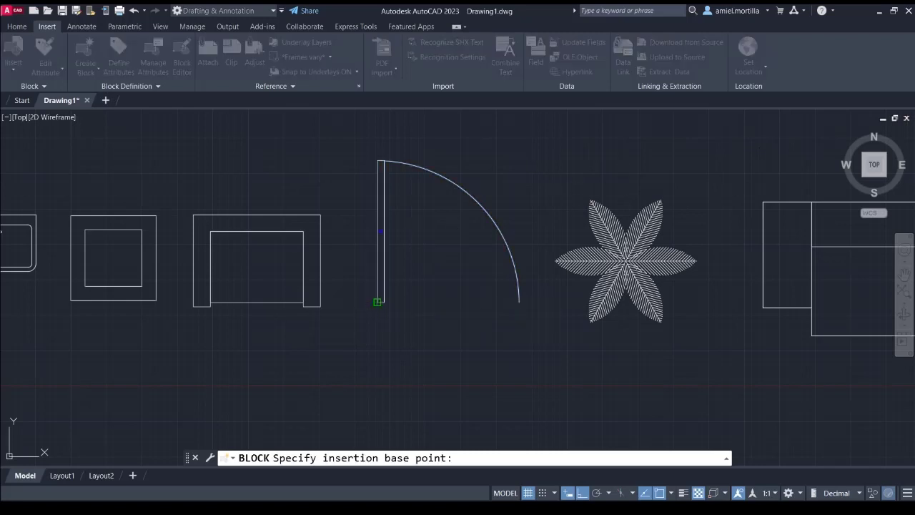
key("Escape")
Define the six-leaf plant array as a block with its base point at the centre of the leaves
middle_click_drag(581, 168, 494, 172)
left_click(452, 165)
left_click(605, 357)
type("BLOCK")
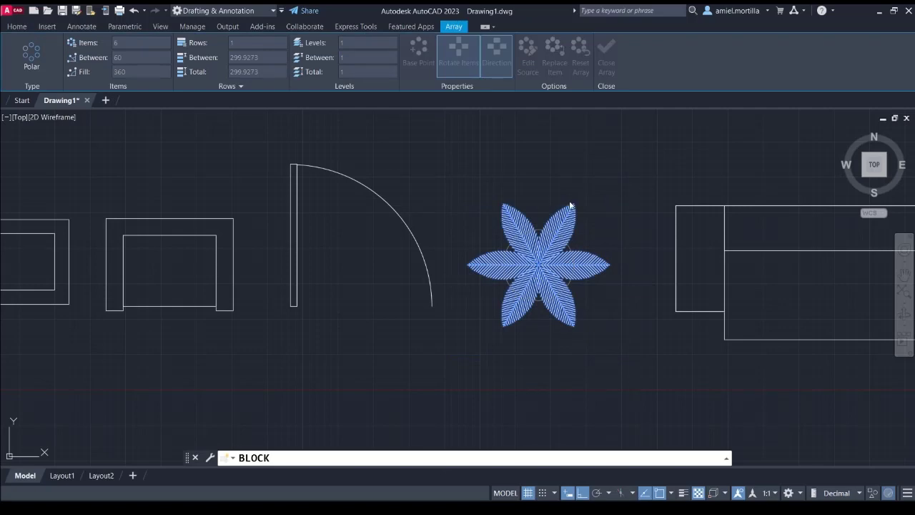
key("Return")
scroll(533, 261, "up", 3)
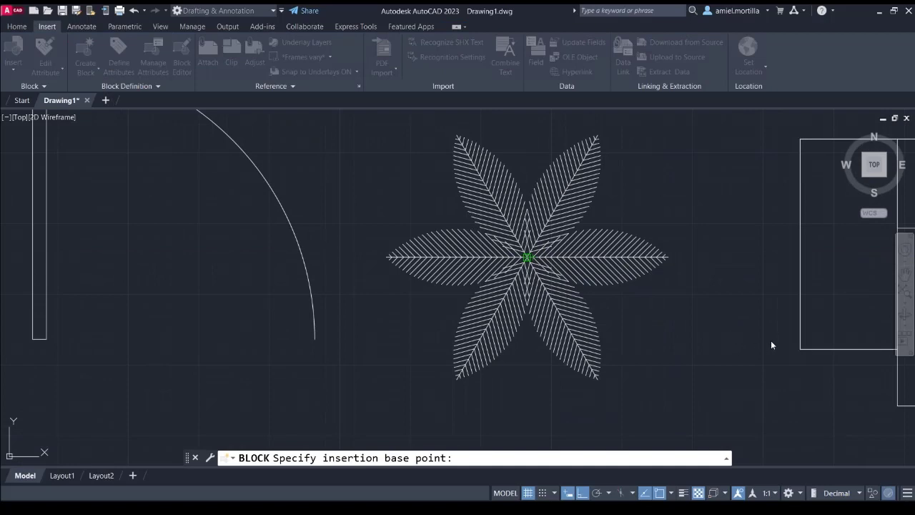
key("Escape")
Define the L-shaped sofa as a block with its base point at the midpoint of its long back edge
scroll(654, 186, "down", 5)
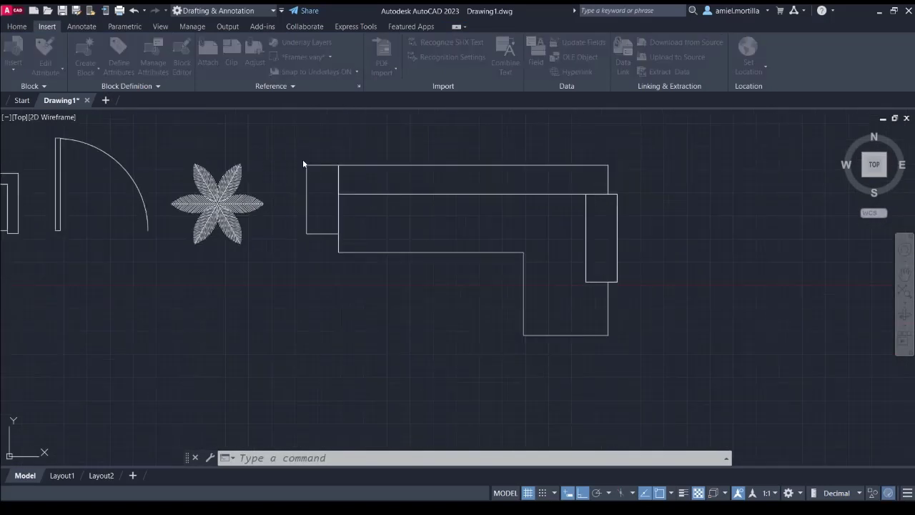
left_click(304, 150)
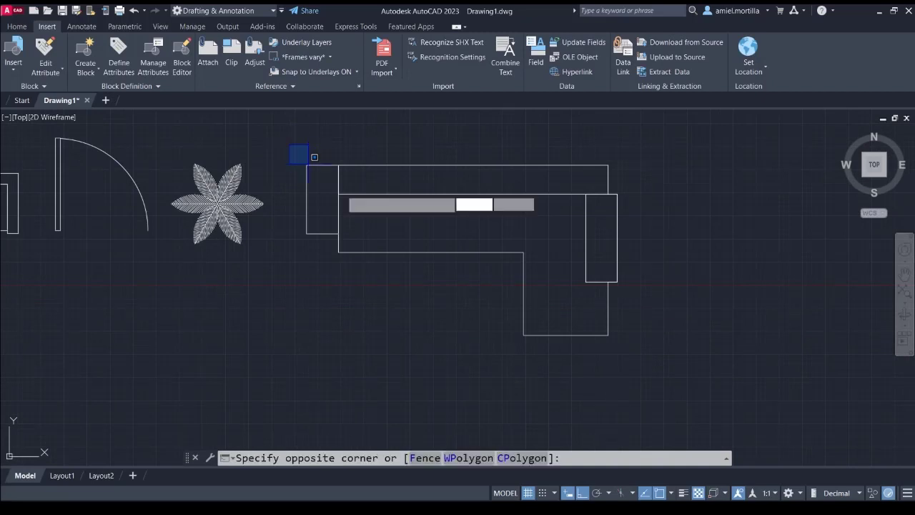
left_click(662, 354)
type("b")
key("Return")
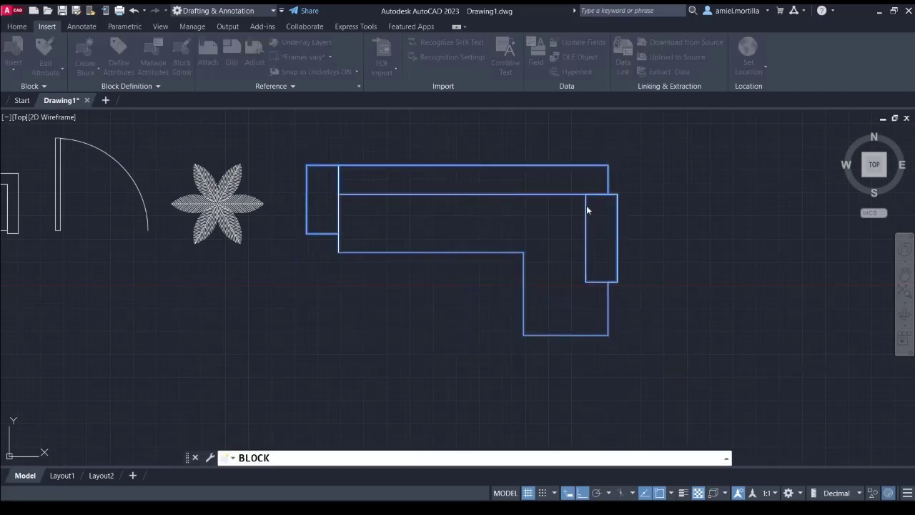
left_click(458, 164)
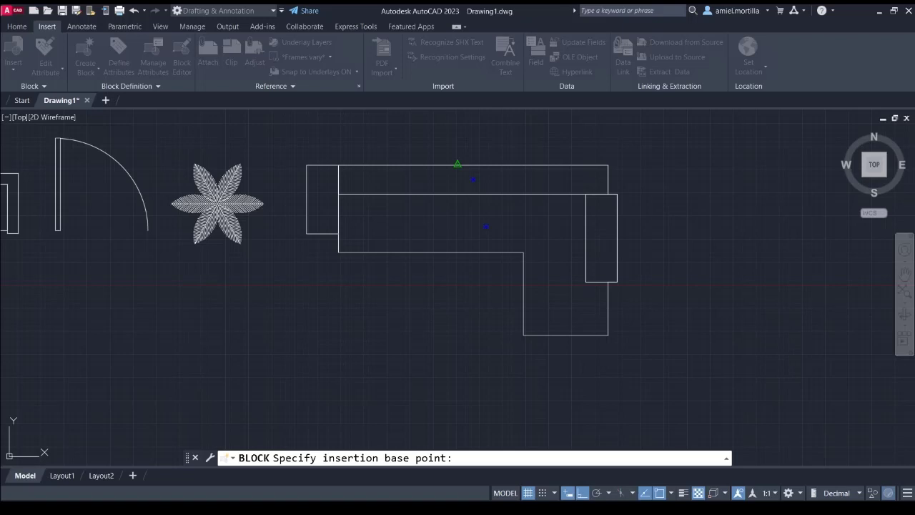
key("Escape")
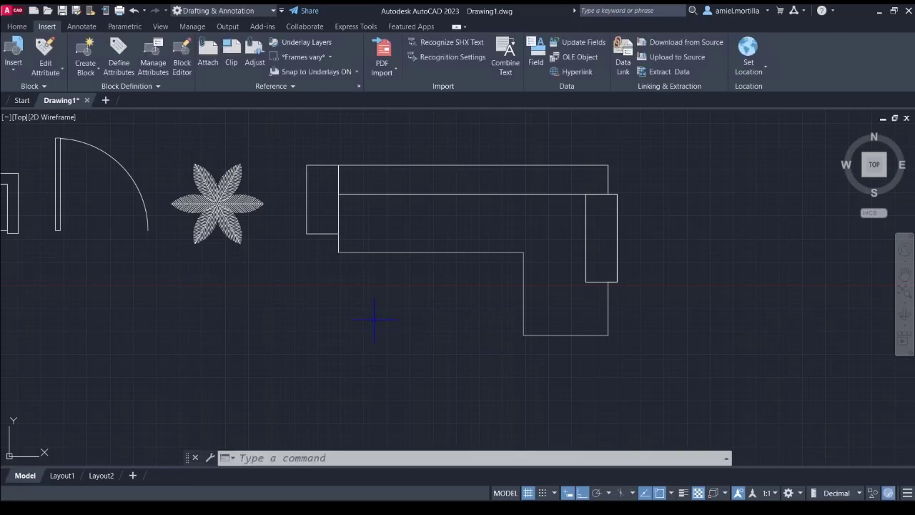
scroll(579, 286, "down", 5)
left_click(594, 262)
key("Escape")
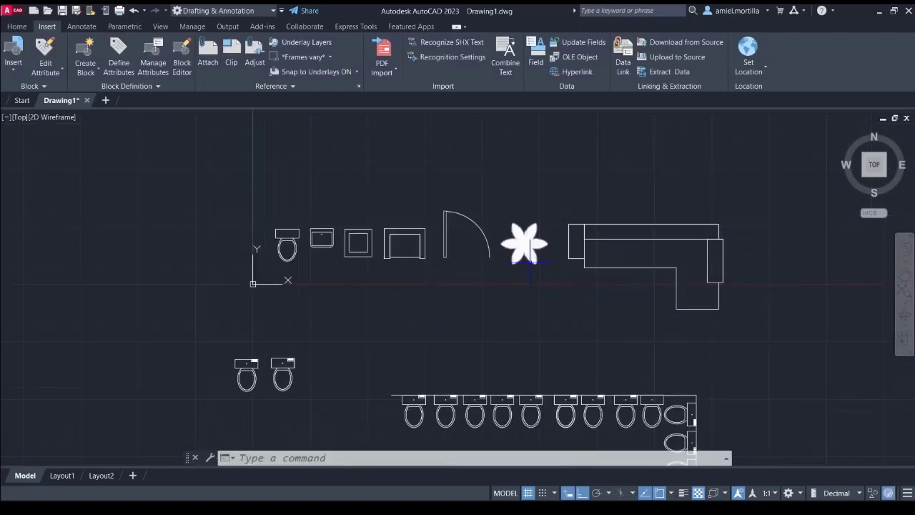
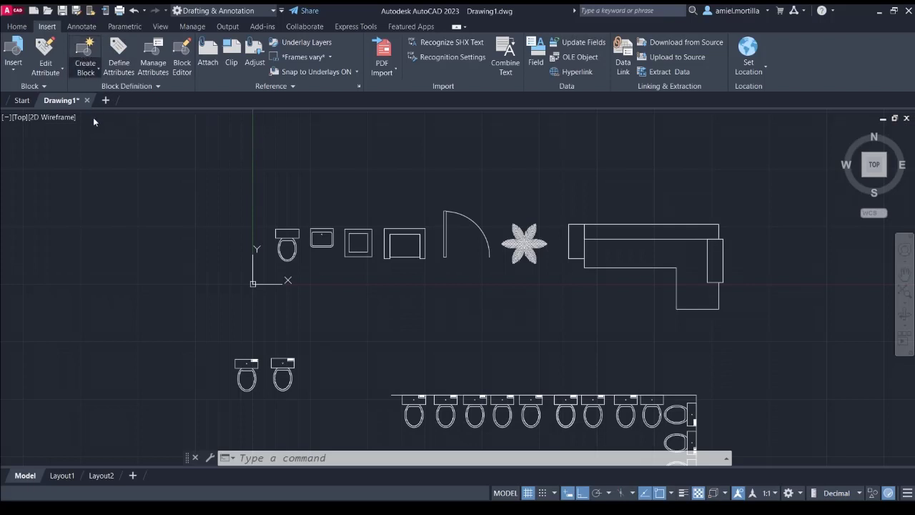
Start the Write Block command for saving a block as a separate drawing file
left_click(85, 73)
left_click(136, 141)
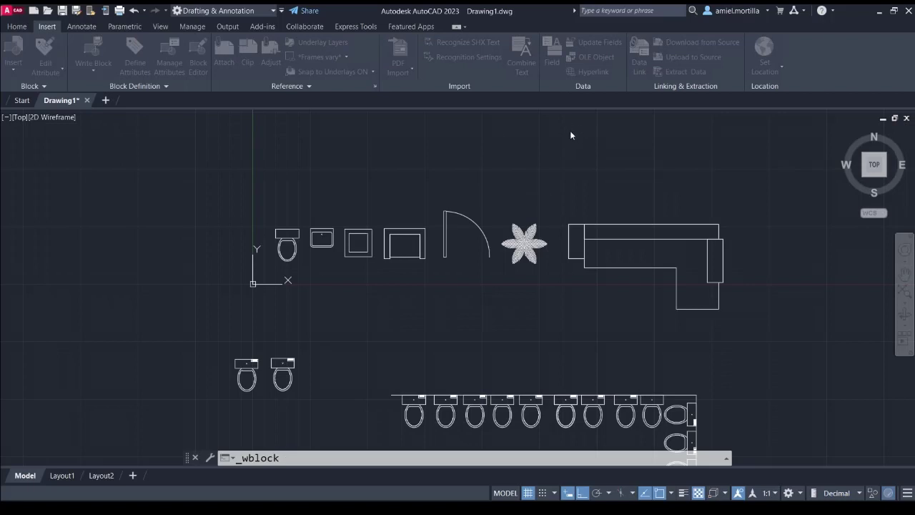
Cancel the Write Block command and look over the furniture symbols and the rows of toilets
key("Escape")
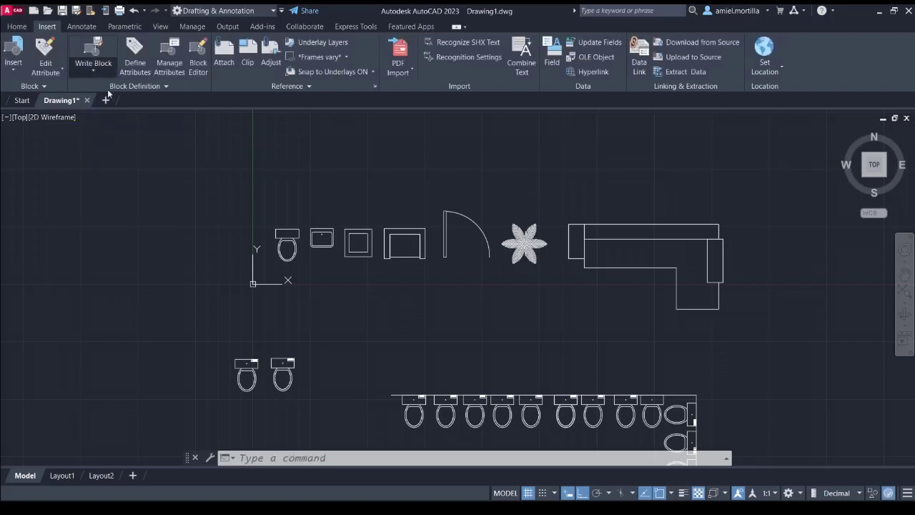
scroll(295, 280, "up", 3)
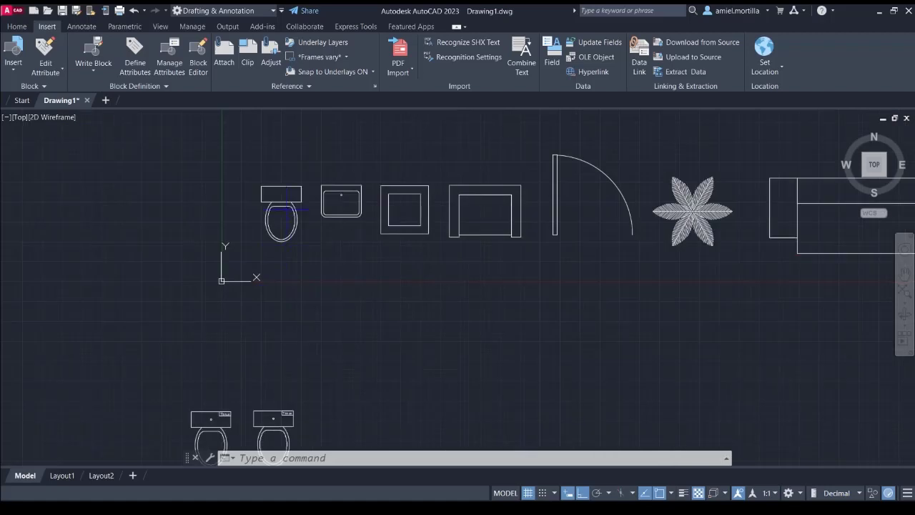
left_click(286, 245)
scroll(261, 206, "up", 3)
key("Escape")
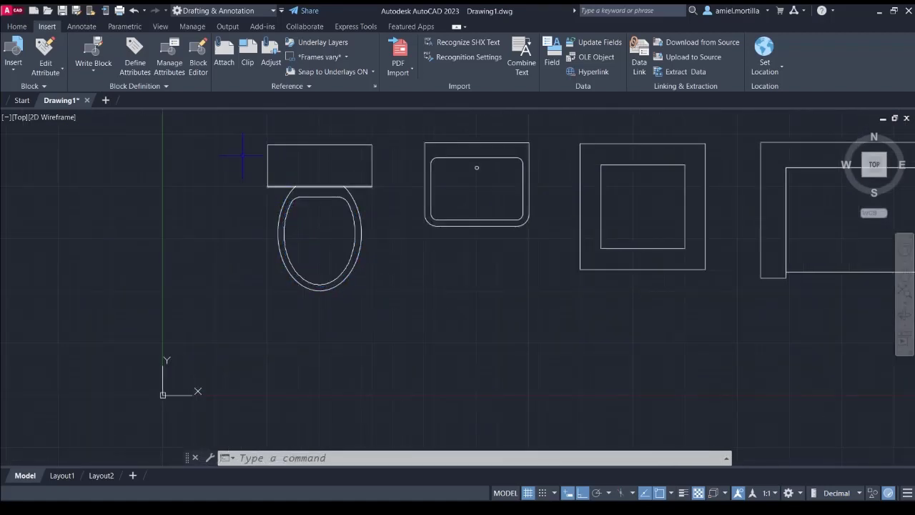
scroll(421, 274, "down", 4)
middle_click_drag(454, 286, 296, 164)
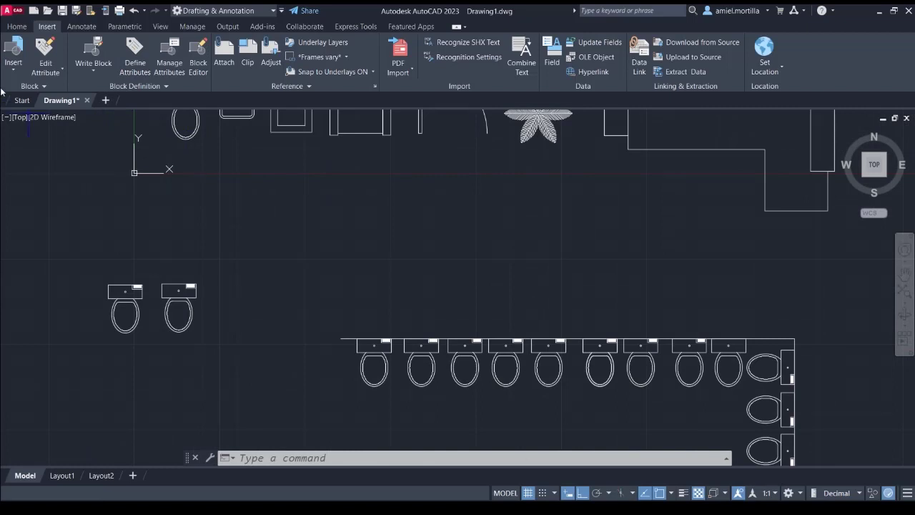
left_click(16, 27)
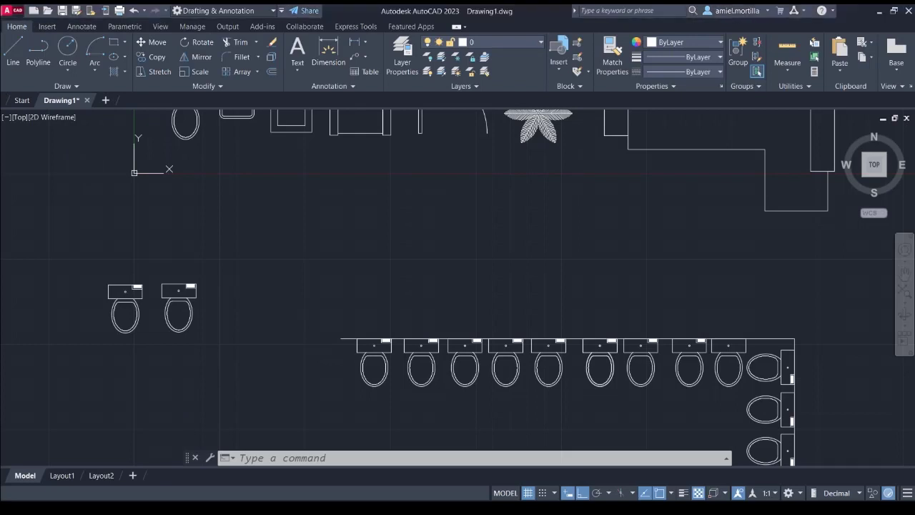
scroll(343, 286, "down", 2)
scroll(286, 247, "down", 2)
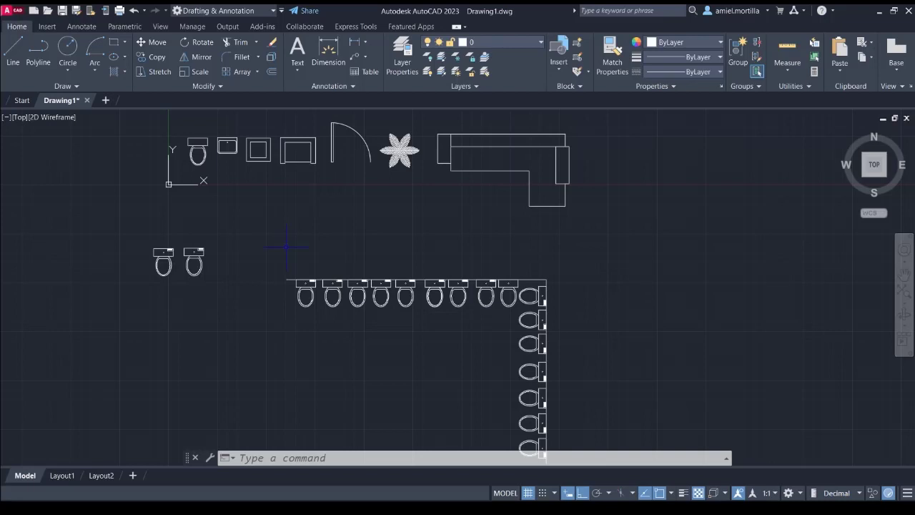
scroll(297, 224, "up", 2)
middle_click_drag(280, 251, 301, 269)
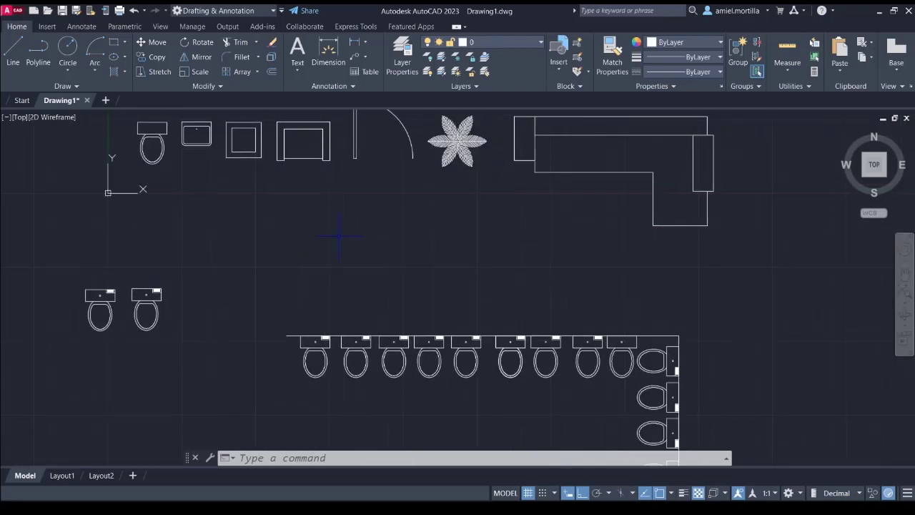
mouse_move(337, 229)
middle_mouse_down()
mouse_move(320, 300)
mouse_move(316, 293)
middle_mouse_up()
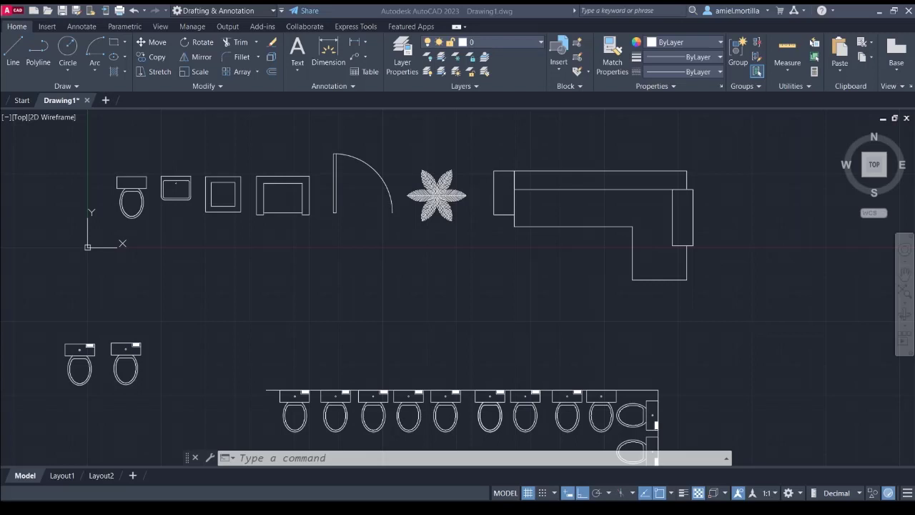
Try moving the first toilet block of the horizontal row straight left, clear of the wall line's end
middle_click_drag(302, 369, 325, 197)
scroll(325, 197, "up", 2)
left_click(294, 160)
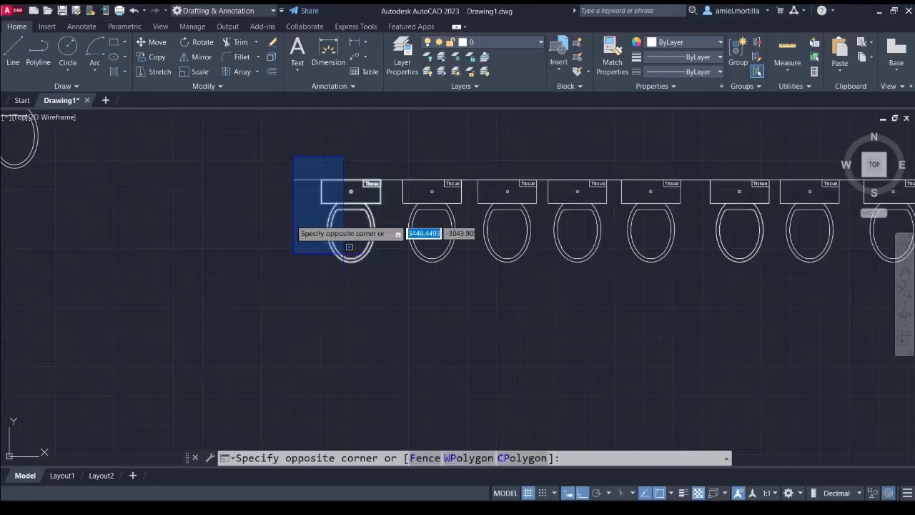
left_click(304, 215)
key("Escape")
left_click(355, 251)
scroll(356, 252, "up", 4)
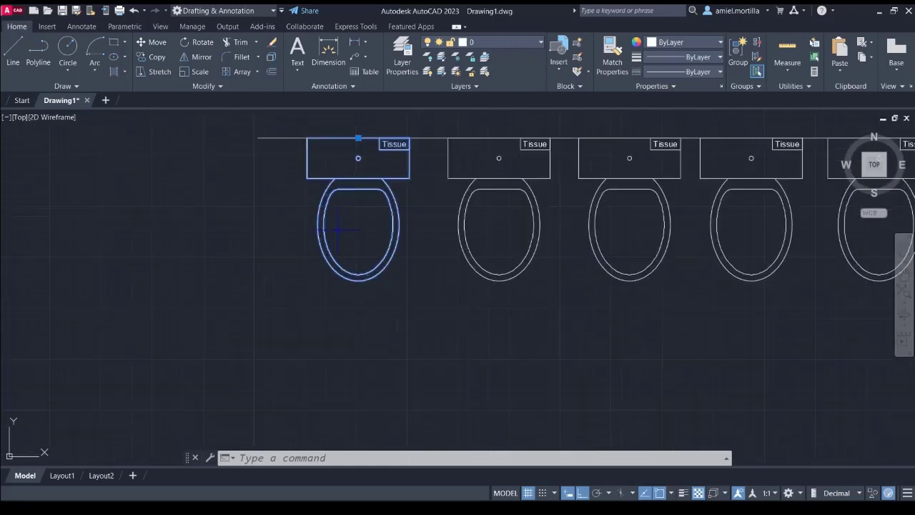
type("m")
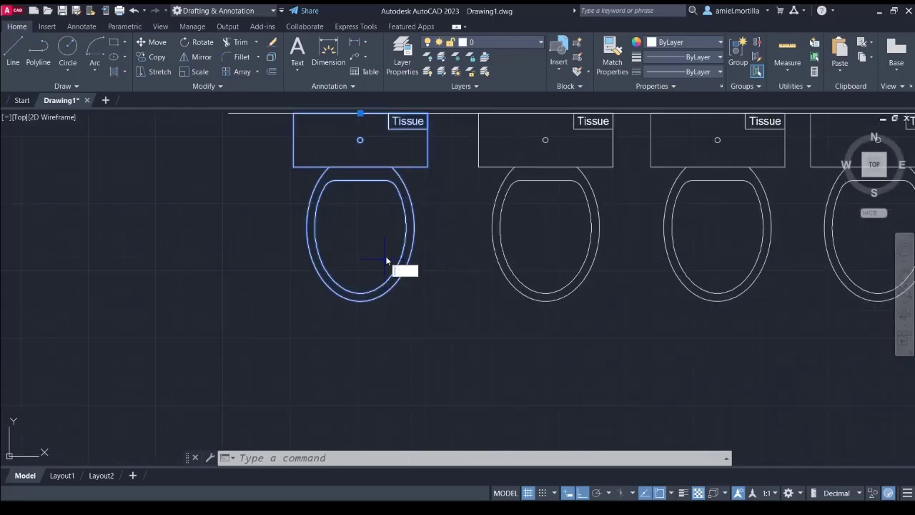
key("Return")
left_click(386, 254)
scroll(180, 302, "down", 2)
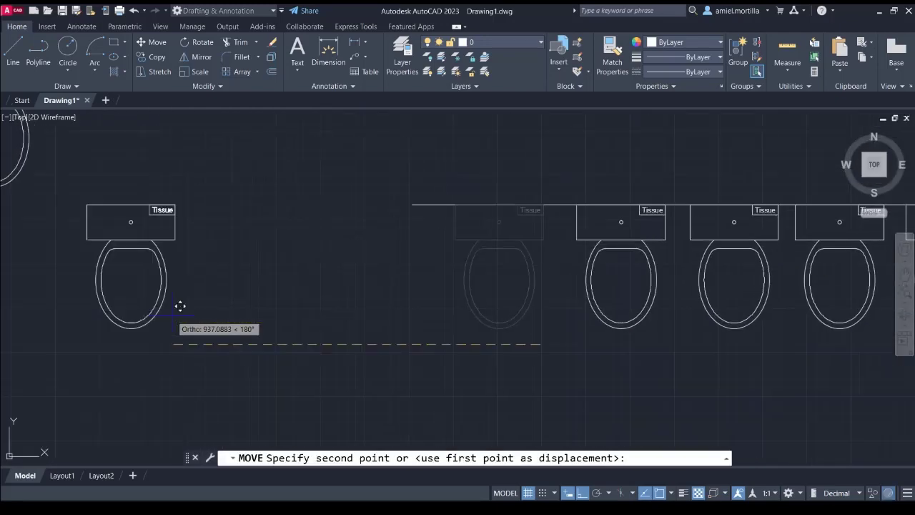
left_click(302, 346)
left_click(415, 246)
left_click(299, 239)
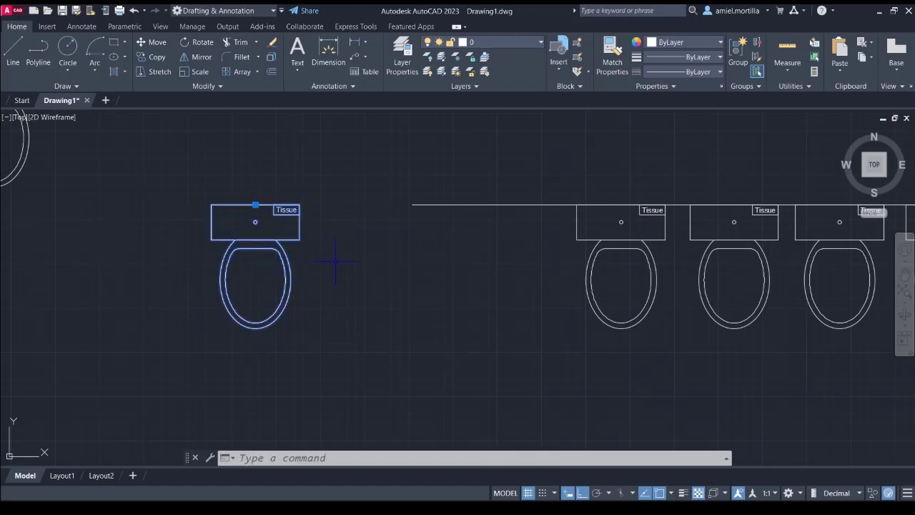
middle_click_drag(335, 261, 343, 264)
key("Escape")
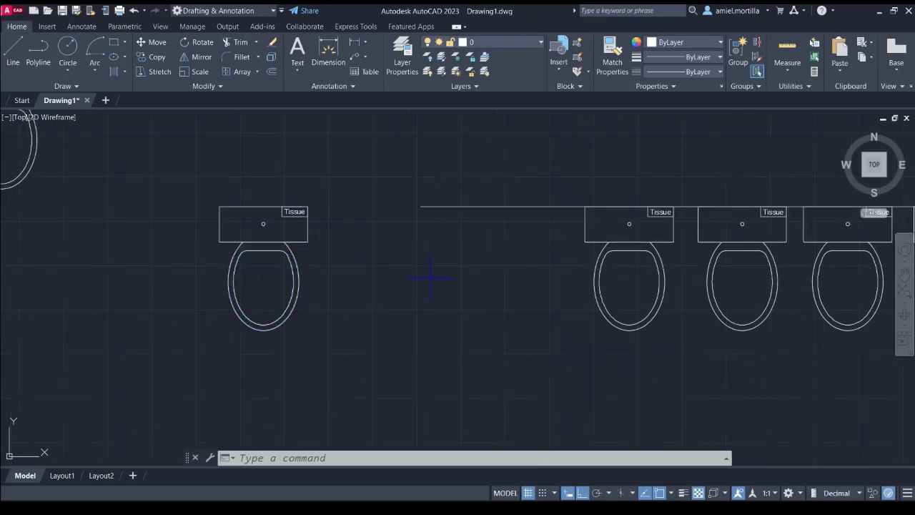
Draw a small rectangle inside the tank of the row's fifth toilet, starting at the tank's upper-left corner
scroll(430, 278, "up", 2)
scroll(472, 265, "down", 5)
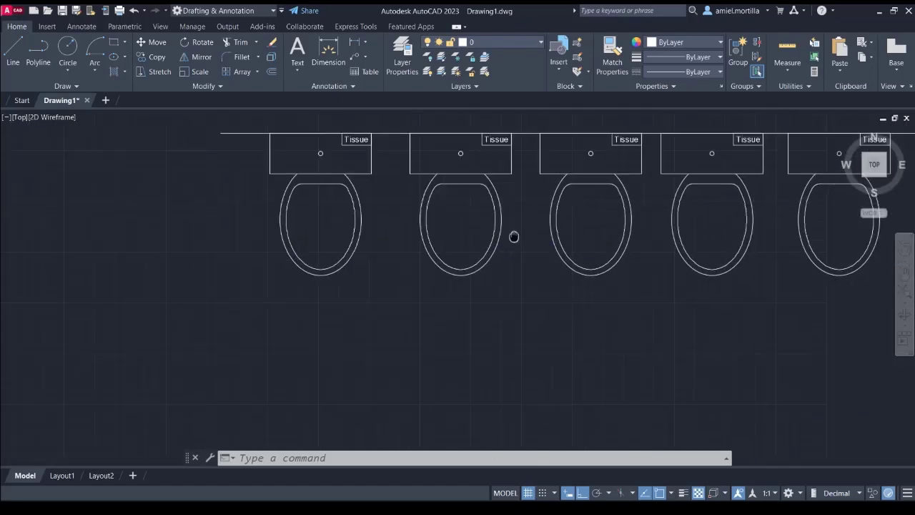
middle_click_drag(534, 229, 456, 228)
scroll(456, 227, "up", 1)
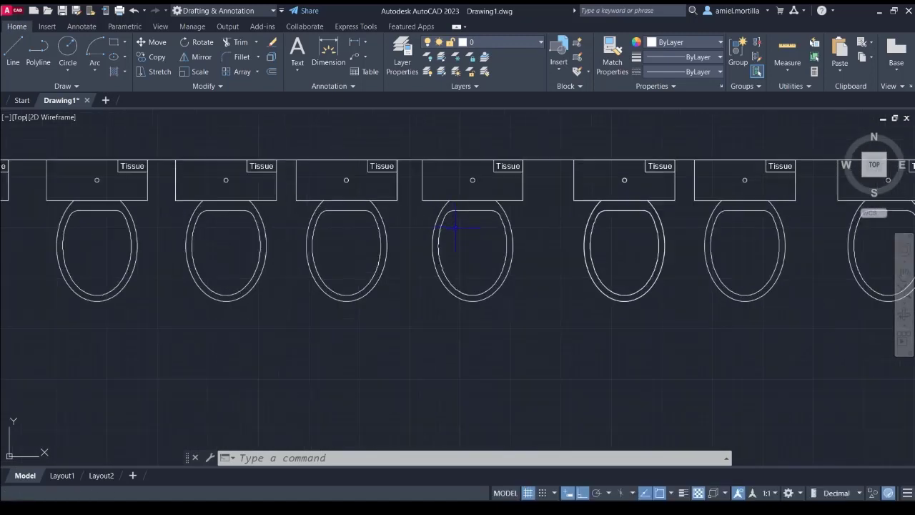
scroll(499, 241, "down", 4)
scroll(476, 237, "up", 6)
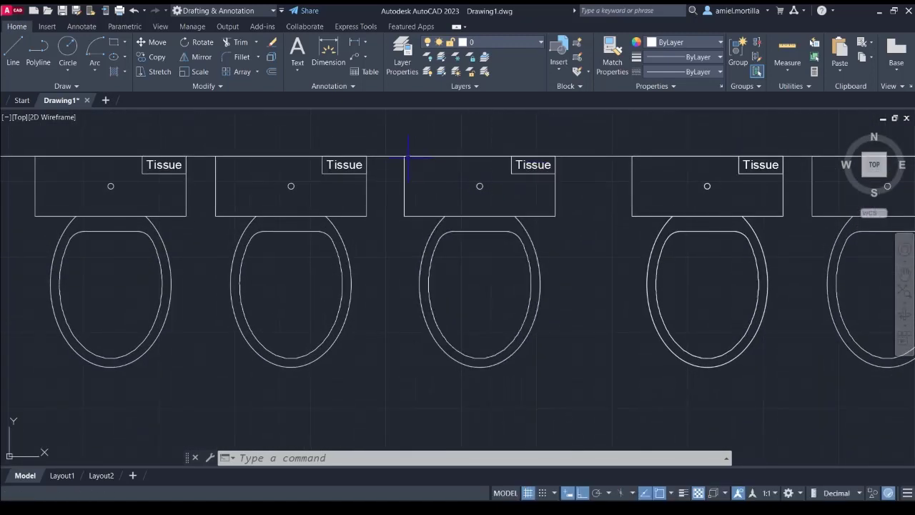
middle_click_drag(405, 217, 399, 237)
type("re")
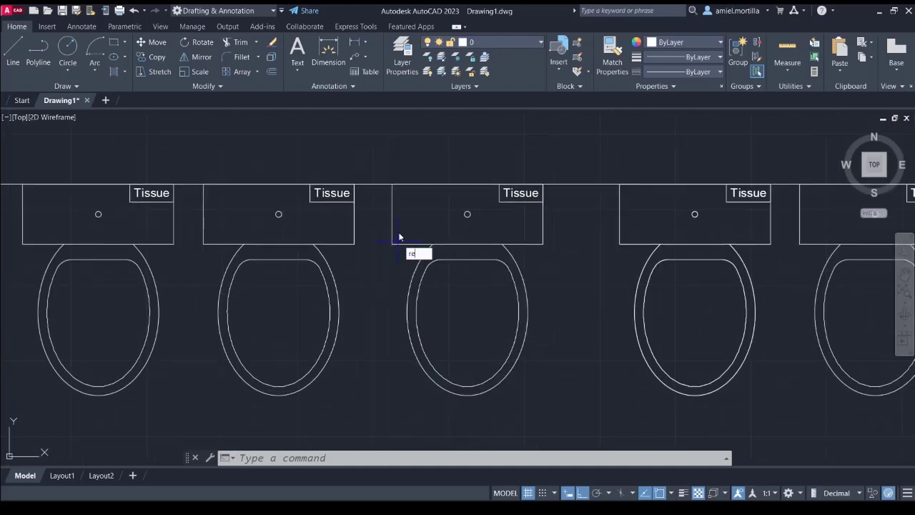
type("c")
key("Return")
scroll(401, 200, "up", 2)
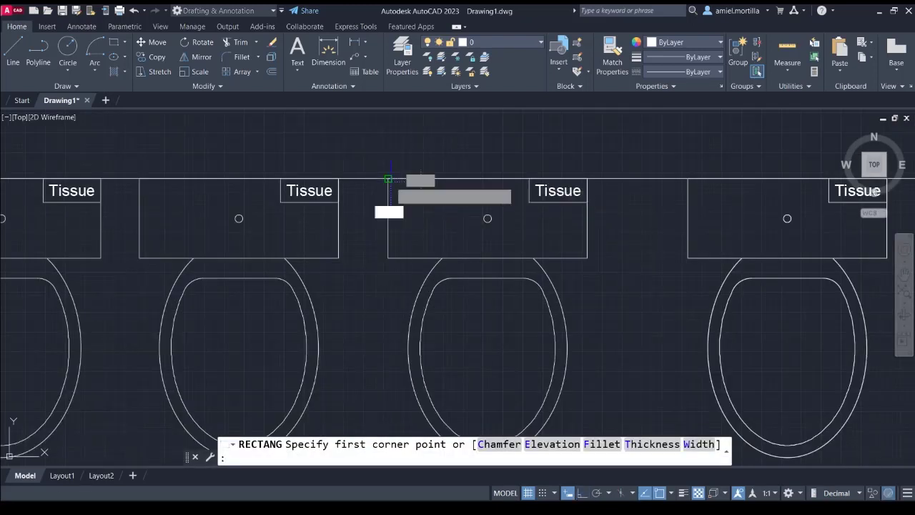
left_click(387, 179)
left_click(456, 203)
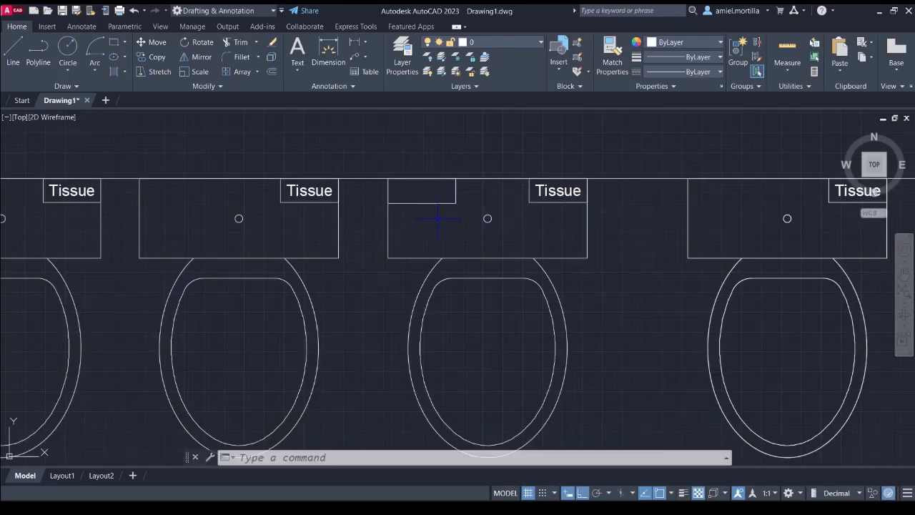
Label the new rectangle on the fifth toilet's tank with the single-line text "Lotion", keeping the default height and rotation
scroll(437, 229, "up", 3)
left_click(421, 239)
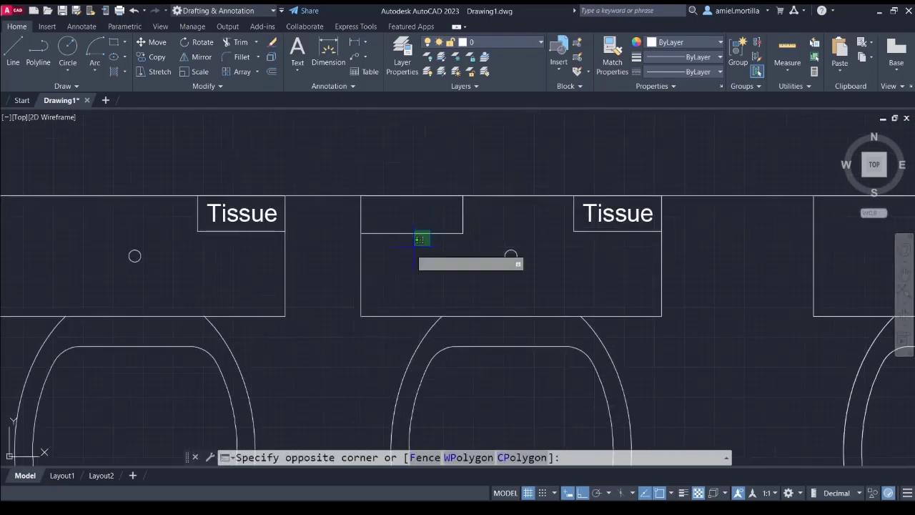
key("Escape")
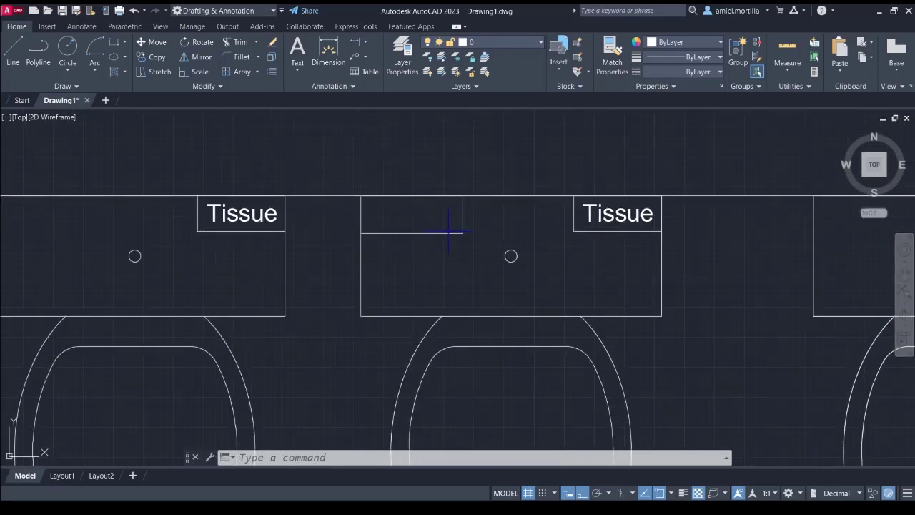
type("te")
key("Return")
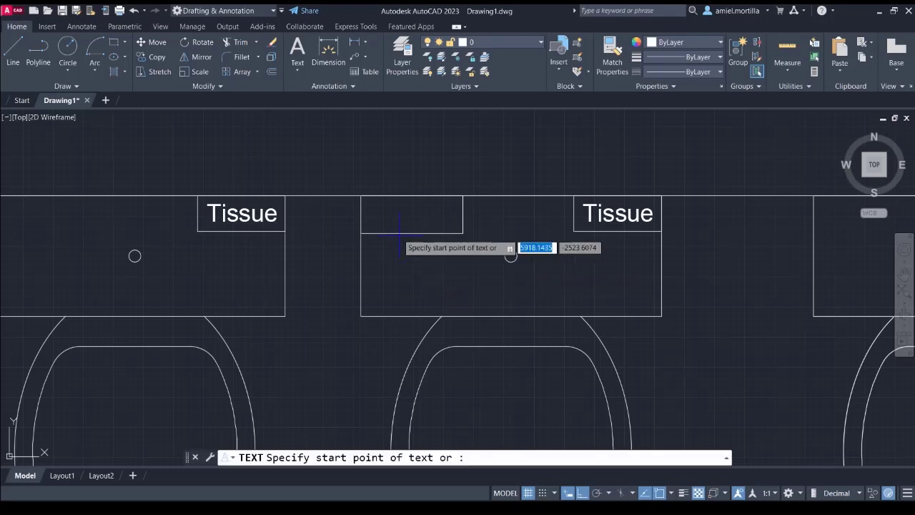
left_click(376, 214)
key("Return")
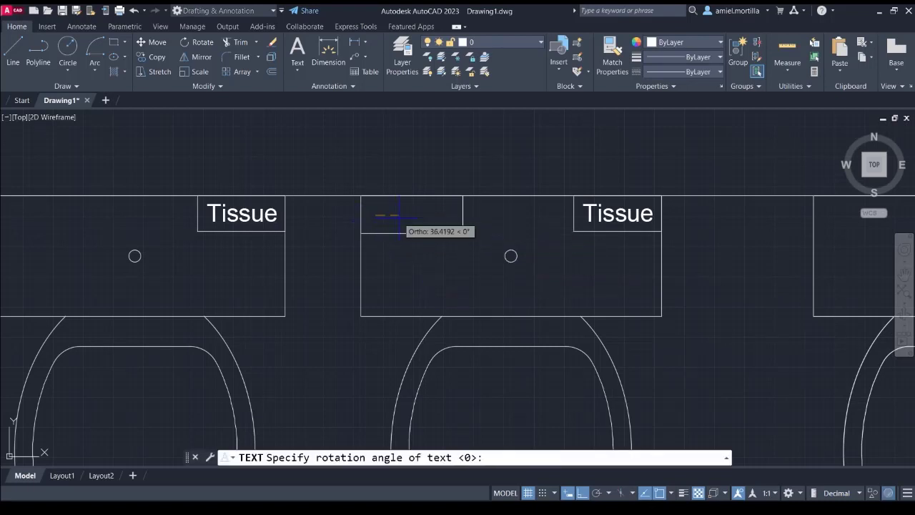
type("Lotion")
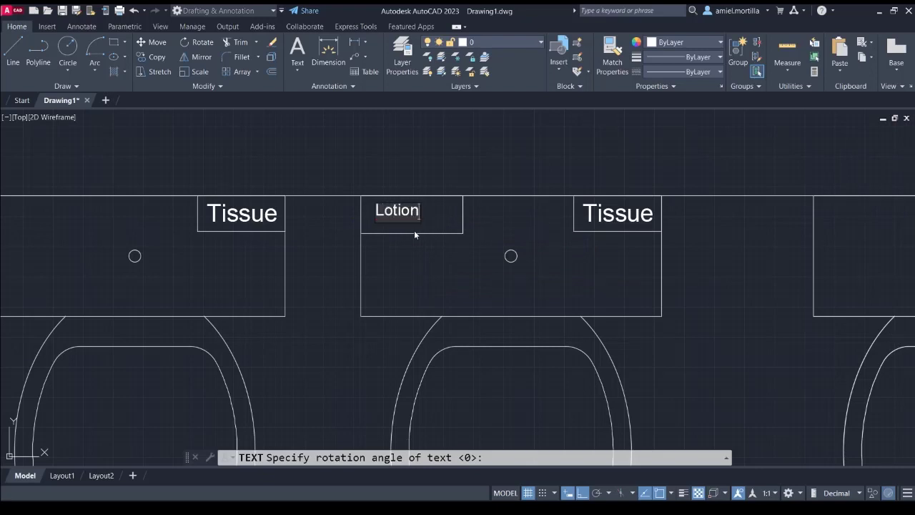
key("Return")
key("Return")
scroll(367, 143, "down", 1)
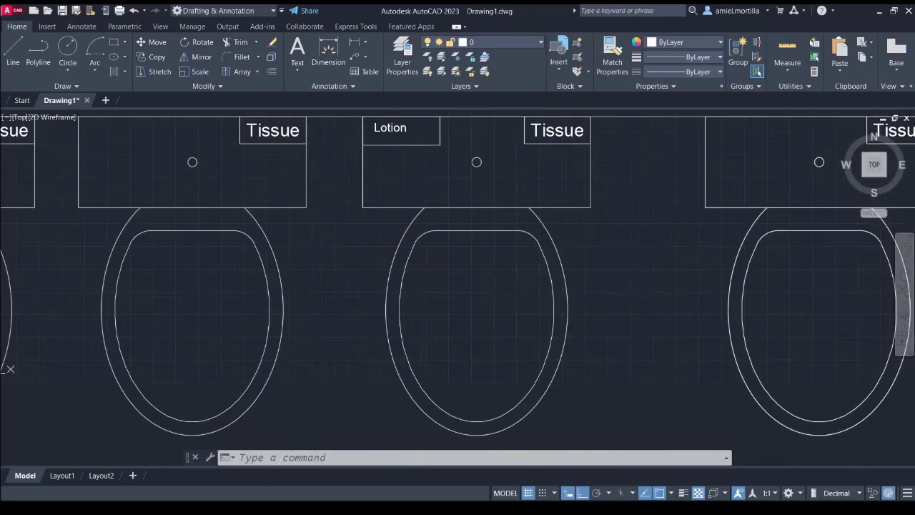
left_click(452, 230)
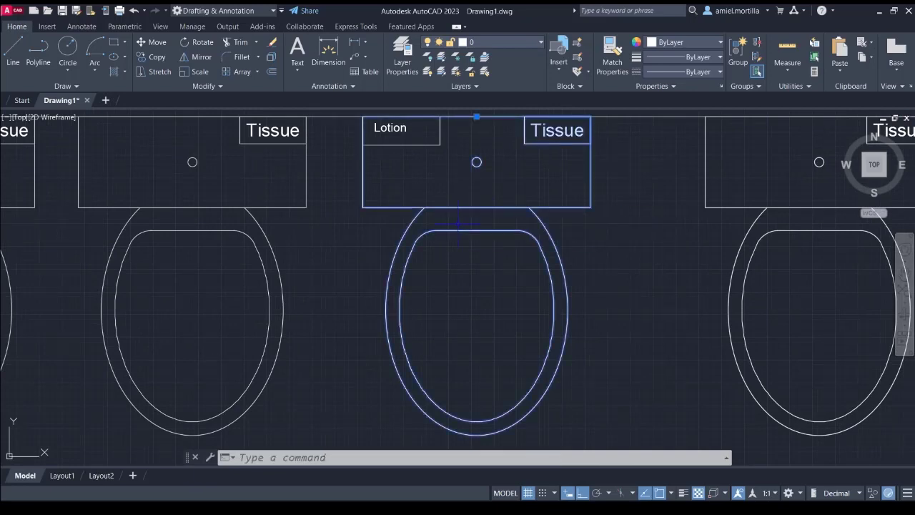
key("Escape")
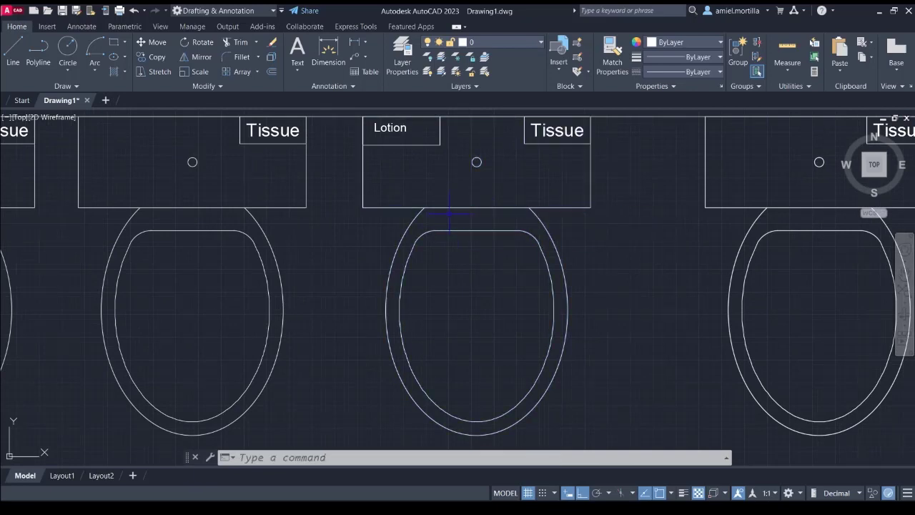
scroll(439, 210, "down", 5)
middle_click_drag(577, 192, 375, 208)
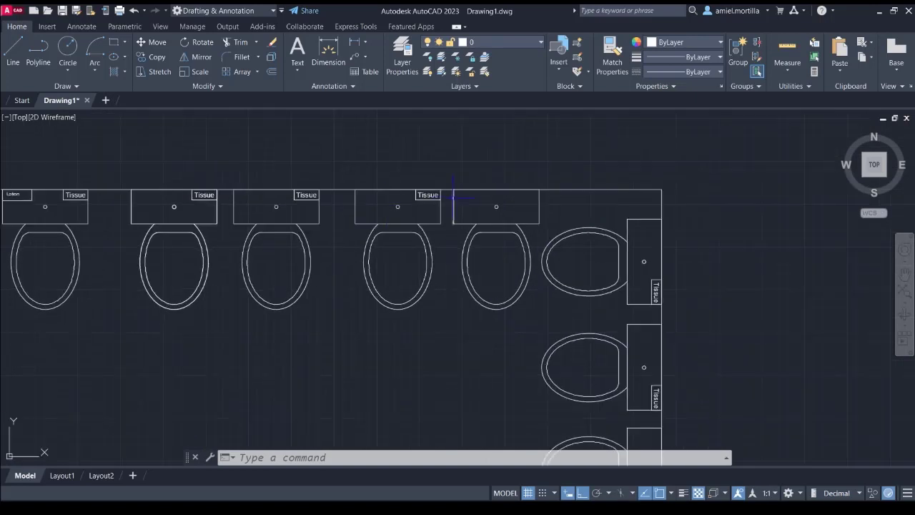
left_click(442, 176)
left_click(549, 310)
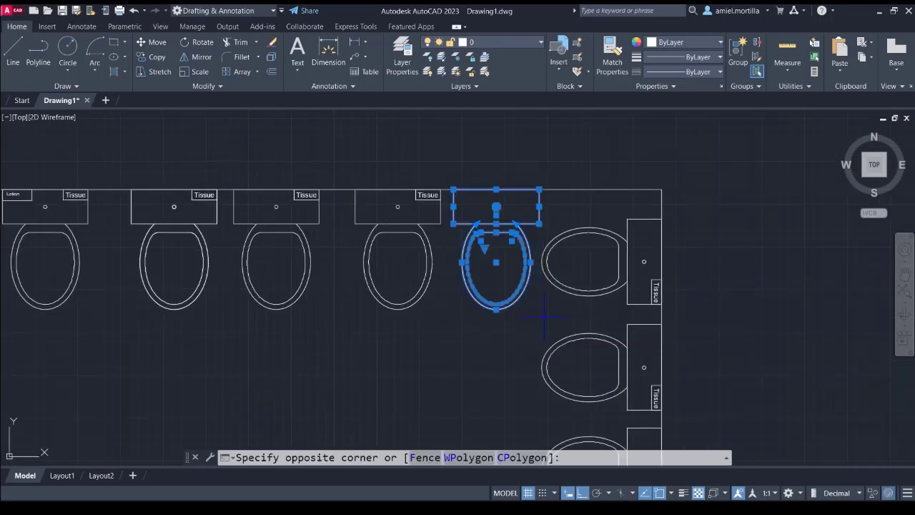
type("block")
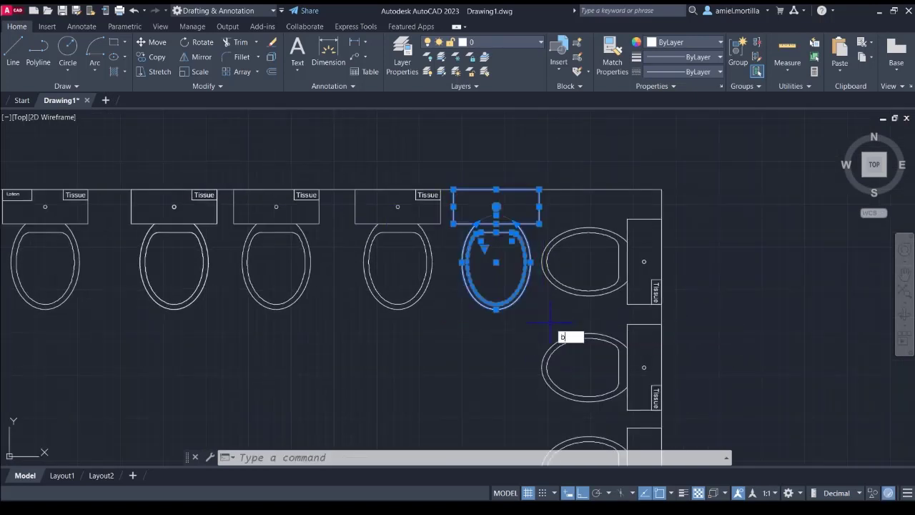
key("Return")
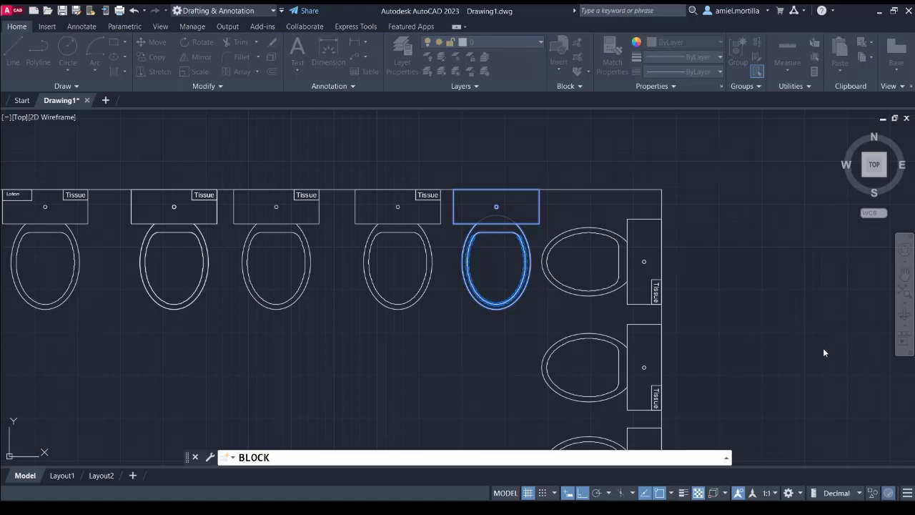
key("Escape")
Explode the fifth toilet block, the one carrying the Lotion label, into separate objects
mouse_move(235, 322)
middle_mouse_down()
mouse_move(341, 317)
mouse_move(370, 293)
mouse_move(429, 281)
middle_mouse_up()
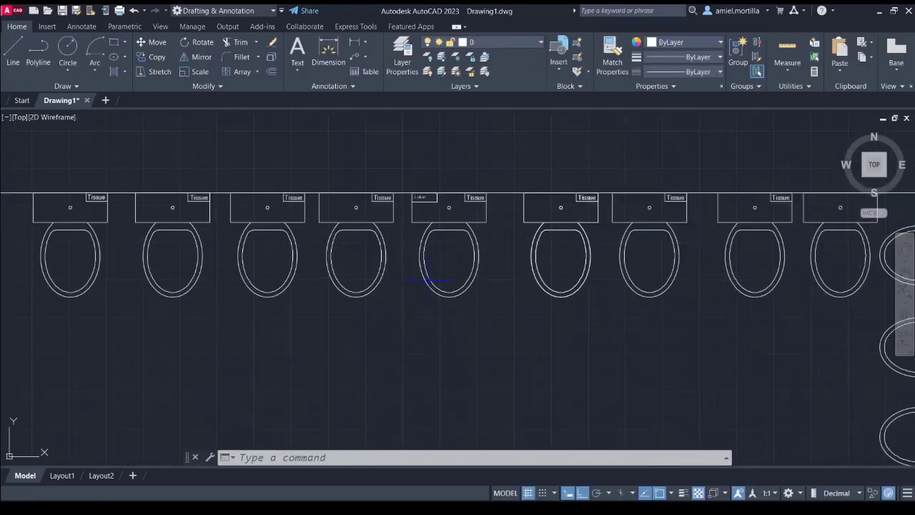
scroll(429, 281, "up", 4)
left_click(465, 328)
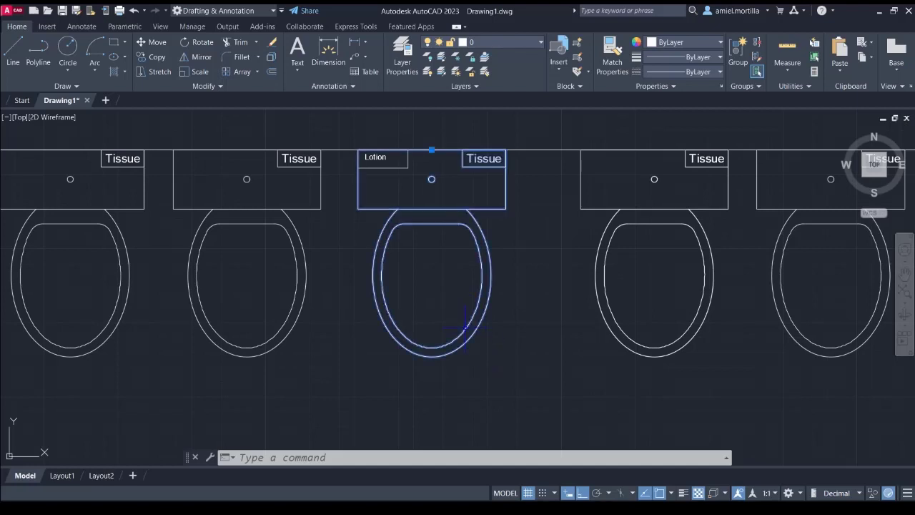
type("EX")
key("BackSpace")
key("BackSpace")
type("X")
key("Return")
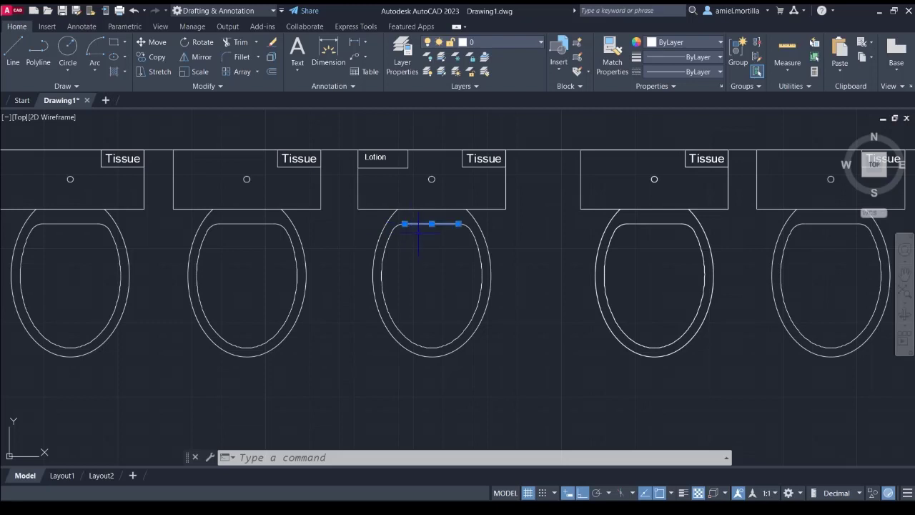
Delete the inner seat outline, both its straight edge and curves, from the exploded toilet carrying the Lotion label
left_click(439, 236)
left_click(404, 209)
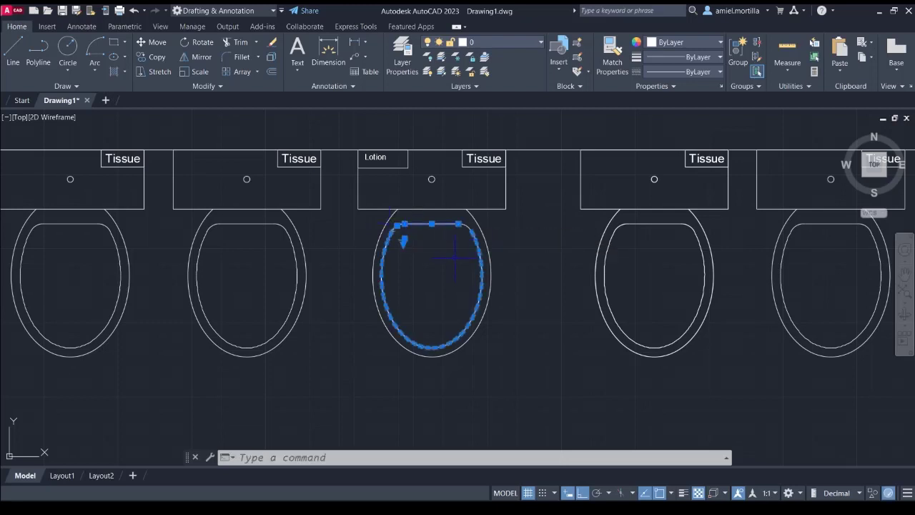
key("Escape")
left_click(466, 228)
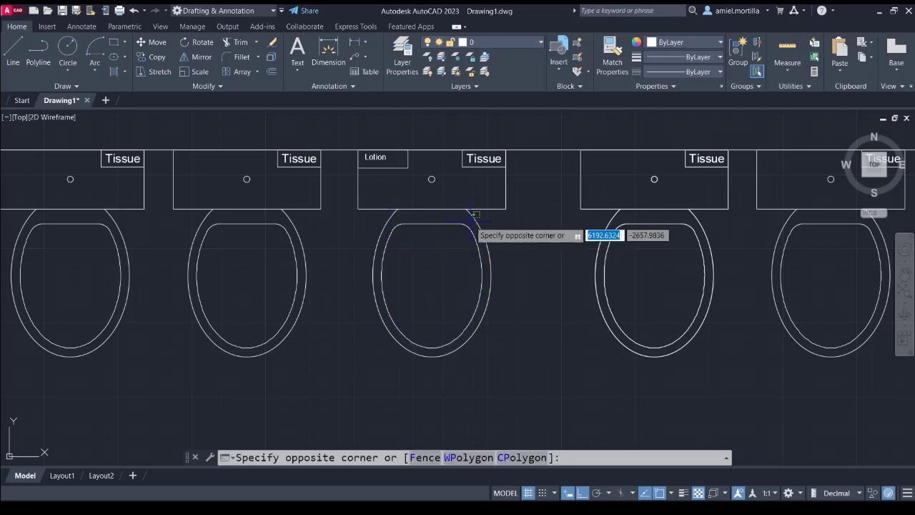
left_click(394, 250)
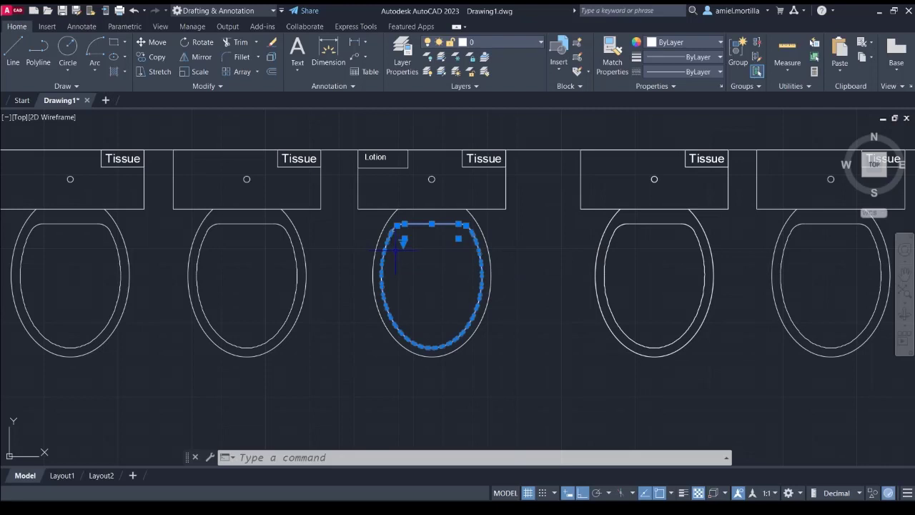
key("Delete")
middle_click_drag(431, 229, 431, 252)
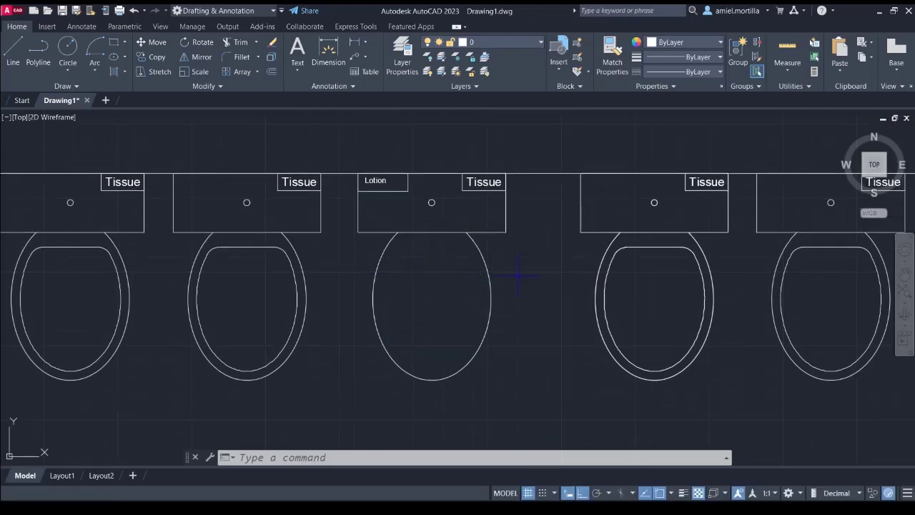
Create a block from all remaining parts of the modified fifth toilet, including its Lotion and Tissue labels
mouse_move(509, 273)
middle_mouse_down()
mouse_move(504, 309)
mouse_move(492, 291)
middle_mouse_up()
scroll(414, 219, "down", 2)
scroll(372, 215, "up", 5)
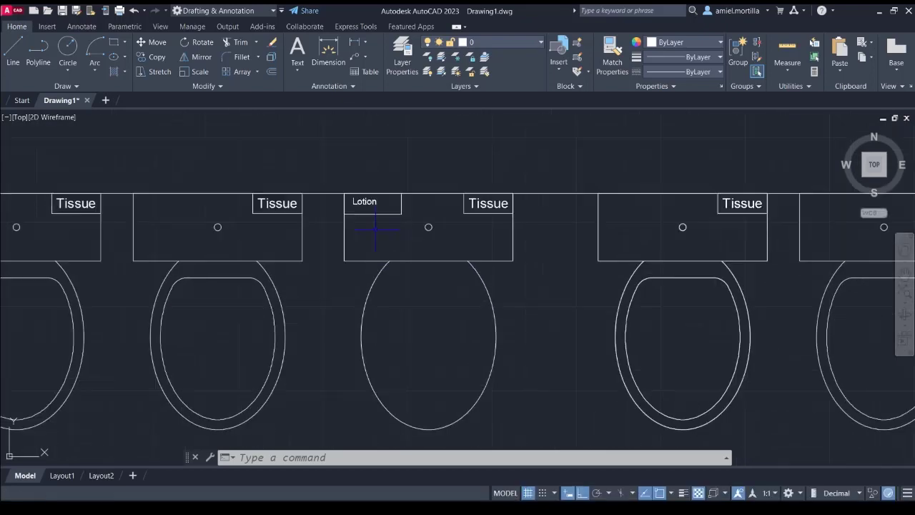
left_click(298, 146)
scroll(458, 264, "down", 5)
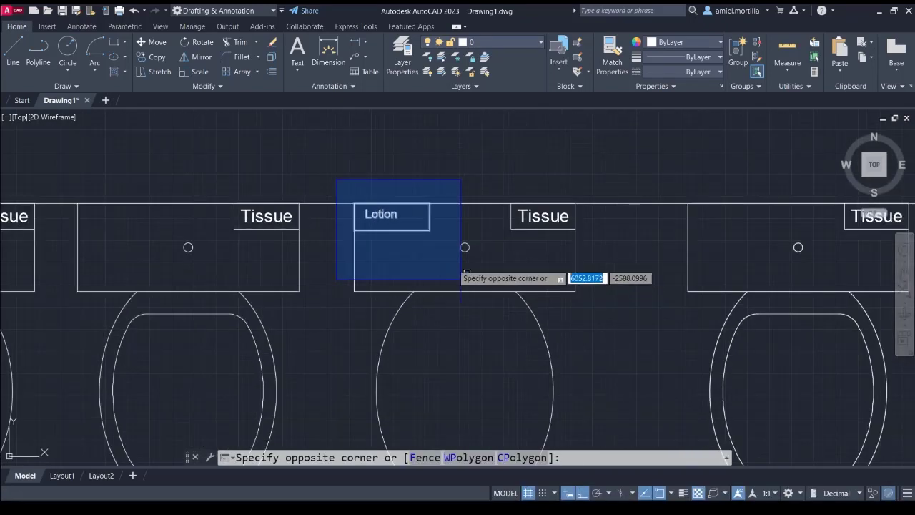
left_click(527, 385)
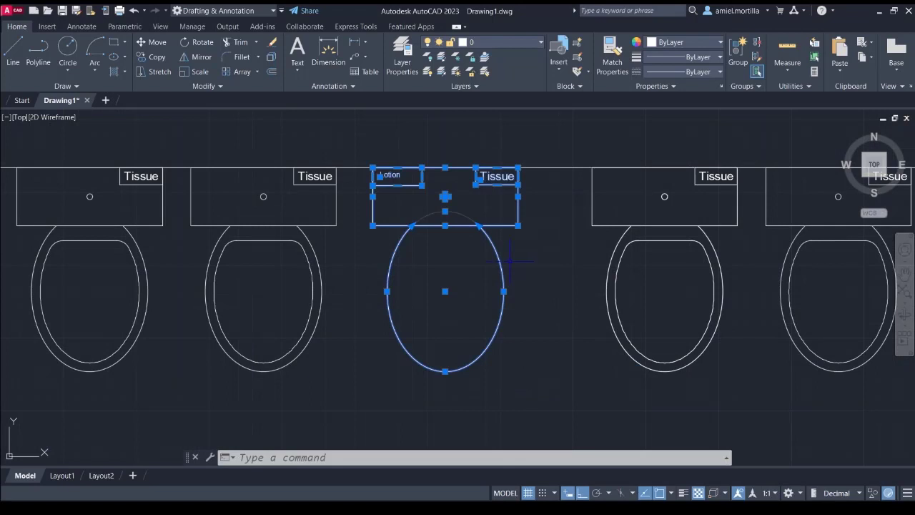
type("b")
key("Return")
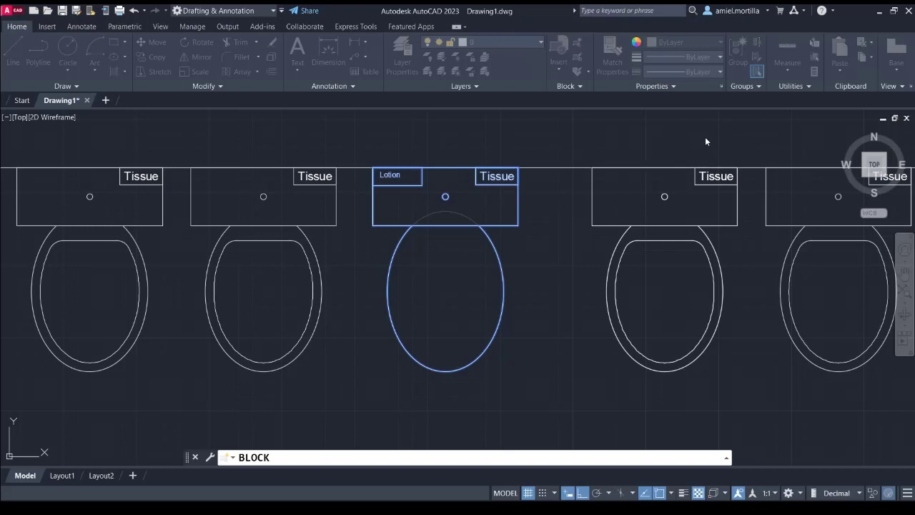
key("Return")
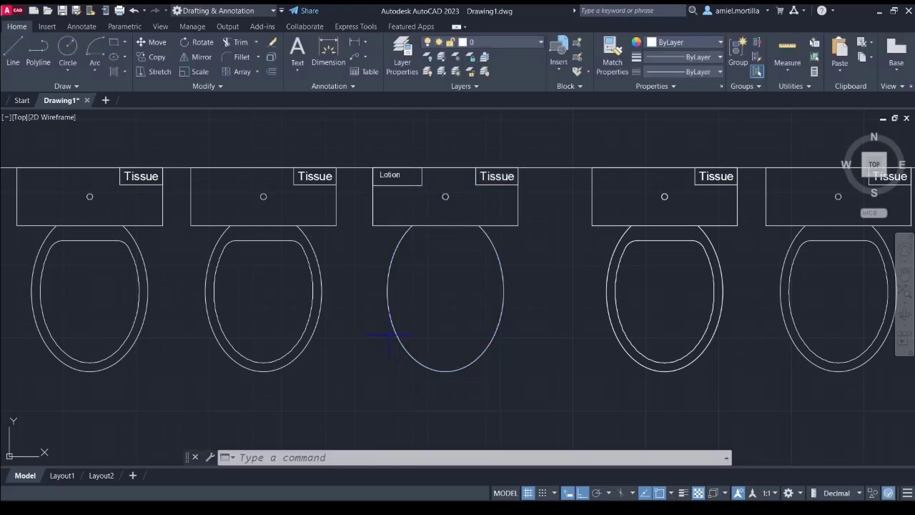
scroll(510, 292, "down", 3)
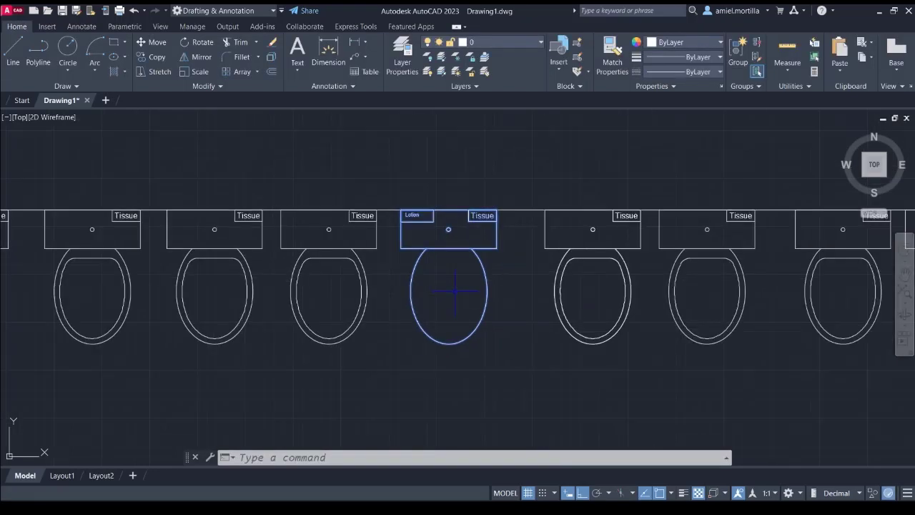
scroll(465, 300, "down", 3)
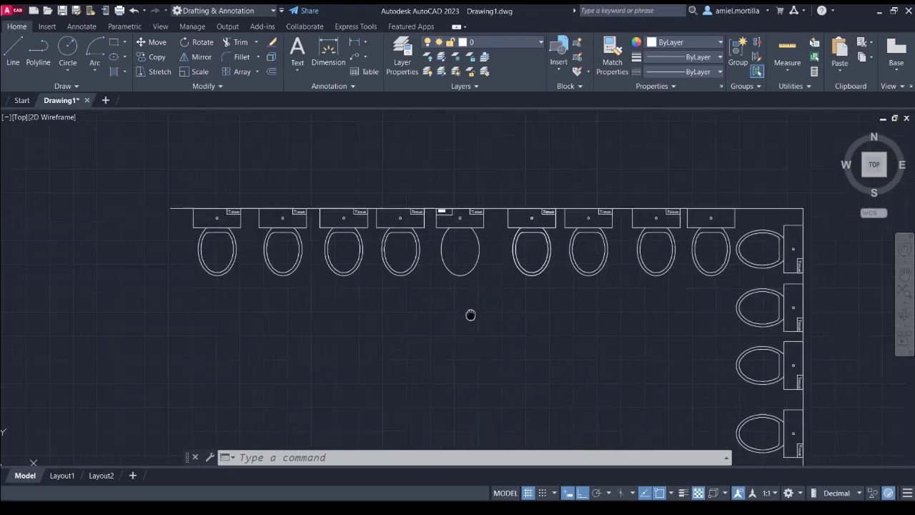
mouse_move(459, 282)
middle_mouse_down()
mouse_move(364, 258)
mouse_move(386, 313)
middle_mouse_up()
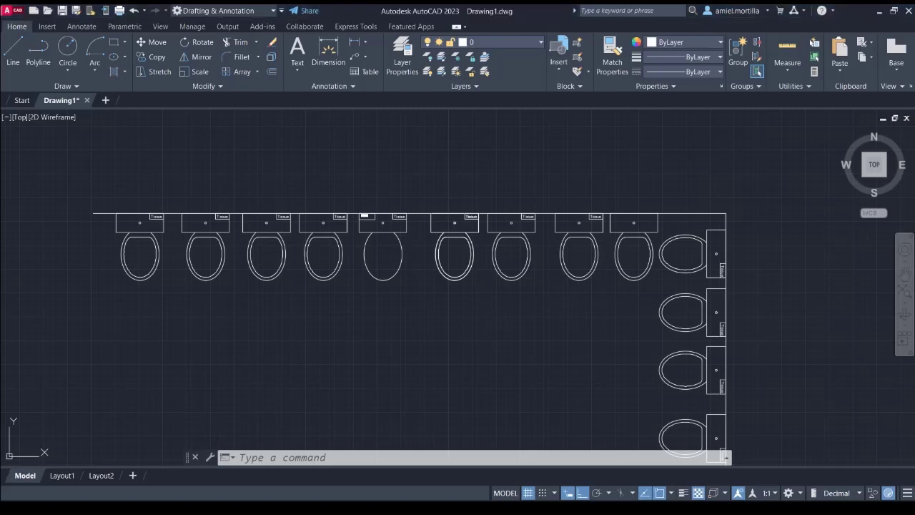
Delete the two loose toilets below the row of furniture symbols, beside the start of the wall line
scroll(466, 282, "down", 2)
middle_click_drag(466, 281, 429, 200)
scroll(579, 343, "down", 4)
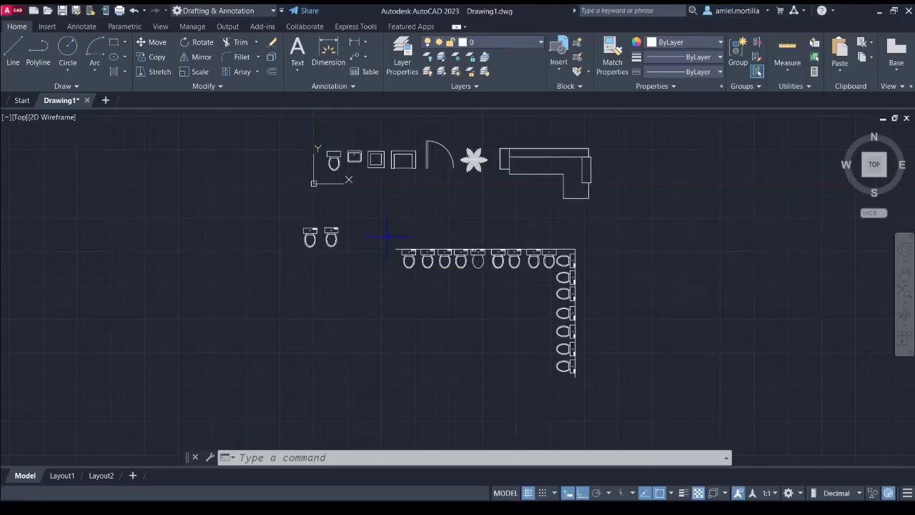
middle_click_drag(393, 243, 313, 300)
left_click(340, 235)
left_click(326, 236)
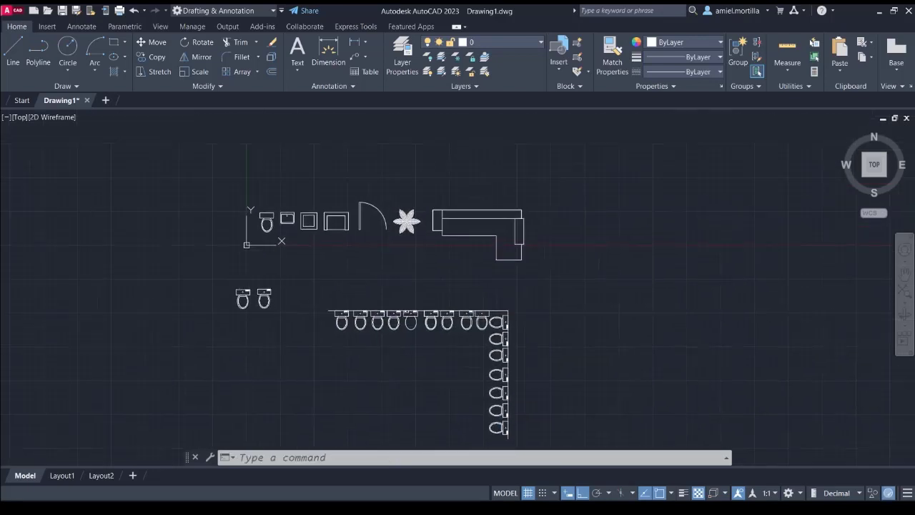
scroll(181, 265, "up", 2)
left_click(180, 266)
left_click(296, 348)
key("Delete")
mouse_move(306, 348)
middle_mouse_down()
mouse_move(322, 372)
mouse_move(315, 336)
middle_mouse_up()
Move the sink, square table, armchair, door, plant and L-shaped sofa straight right, away from the original toilet
left_click(264, 184)
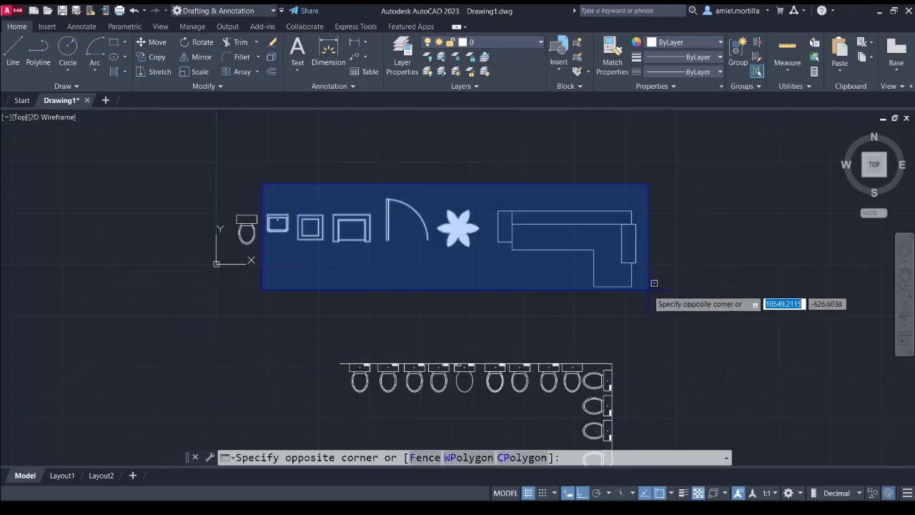
left_click(647, 289)
middle_click_drag(680, 316, 567, 261)
type("m")
key("Return")
middle_click_drag(580, 170, 580, 265)
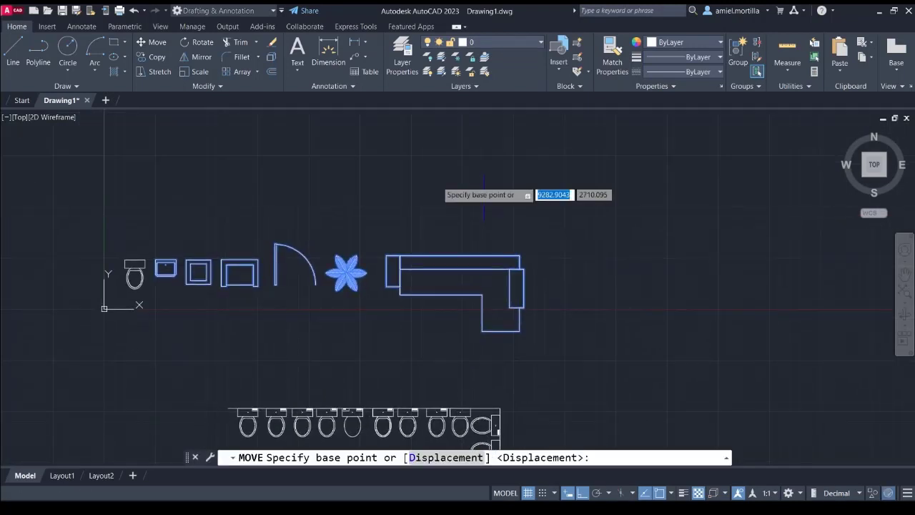
left_click(414, 163)
left_click(484, 163)
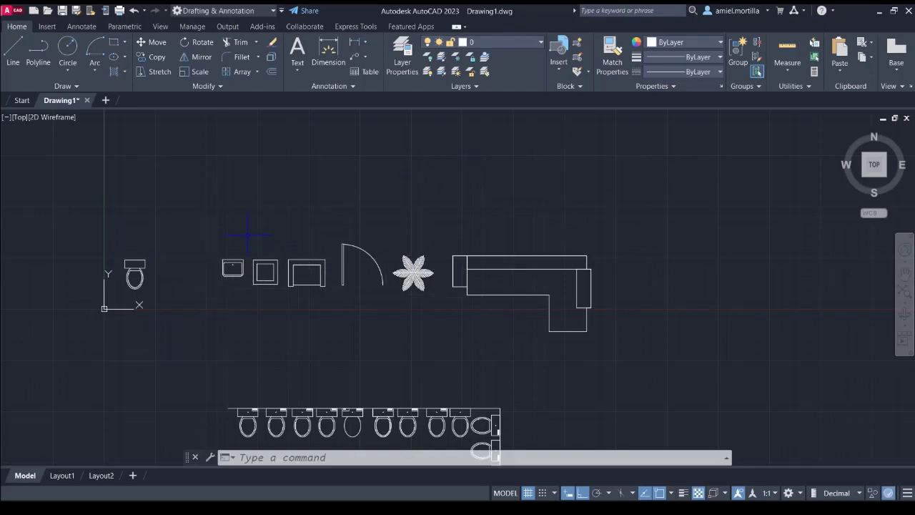
Move the square table, armchair, door, plant and L-shaped sofa right, leaving a wide gap after the sink
left_click(247, 236)
left_click(461, 341)
left_click(663, 351)
left_click(586, 285)
type("m")
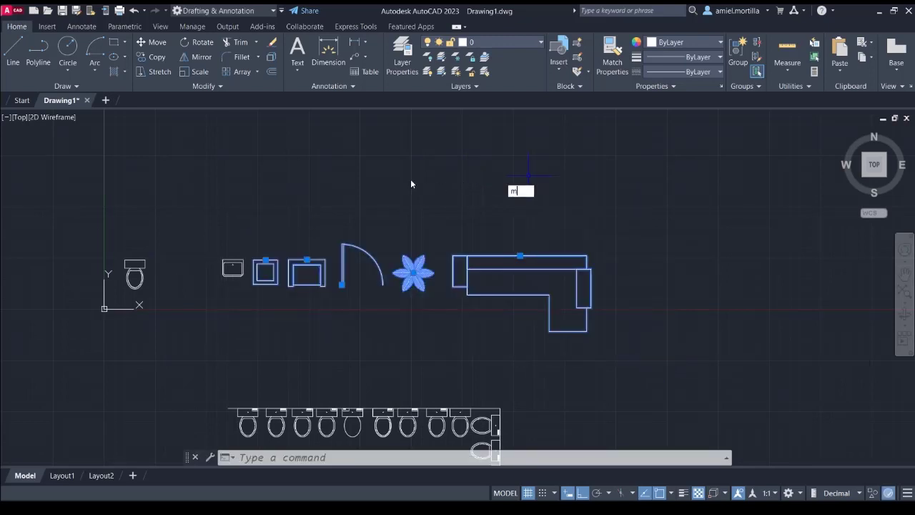
key("Return")
left_click(379, 169)
left_click(486, 173)
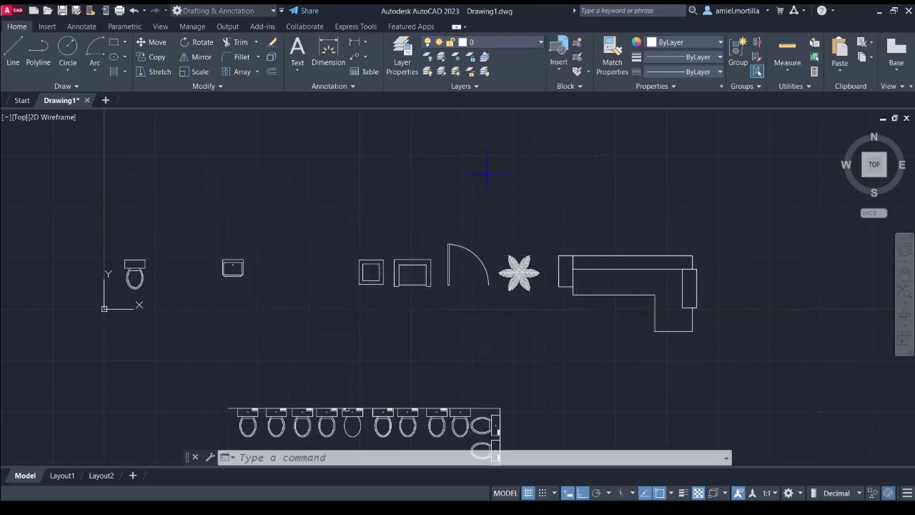
Move the armchair, door, plant and L-shaped sofa right, leaving a wide gap after the square table
left_click(388, 215)
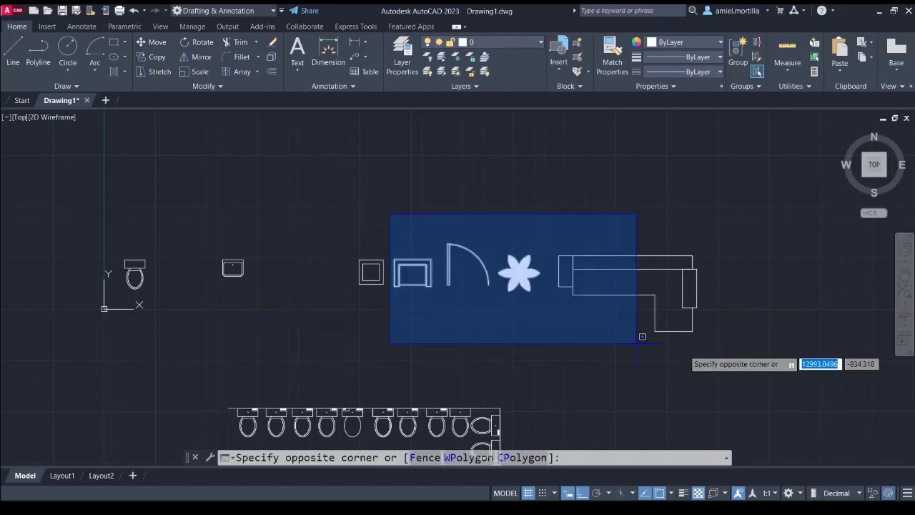
middle_click_drag(637, 337, 473, 286)
left_click(545, 304)
key("Return")
scroll(576, 336, "down", 1)
middle_click_drag(569, 290, 575, 323)
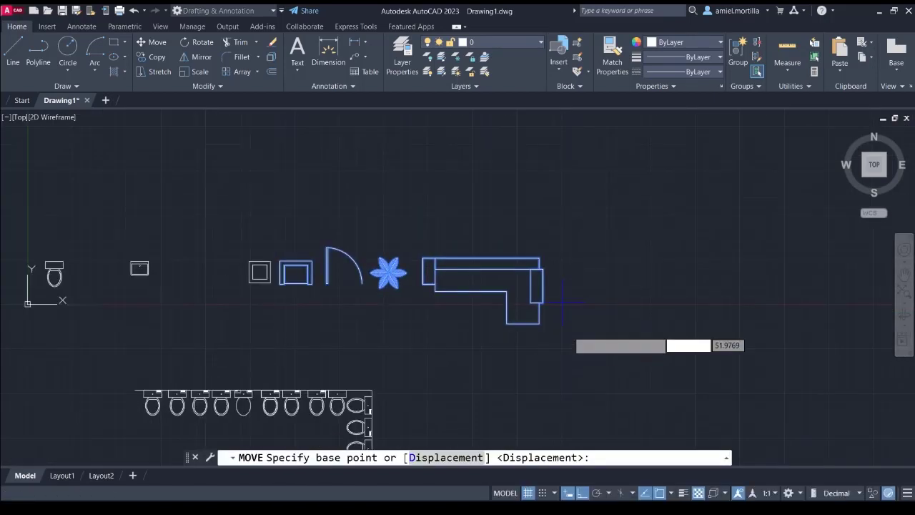
left_click(441, 163)
left_click(561, 165)
middle_click_drag(476, 235, 429, 214)
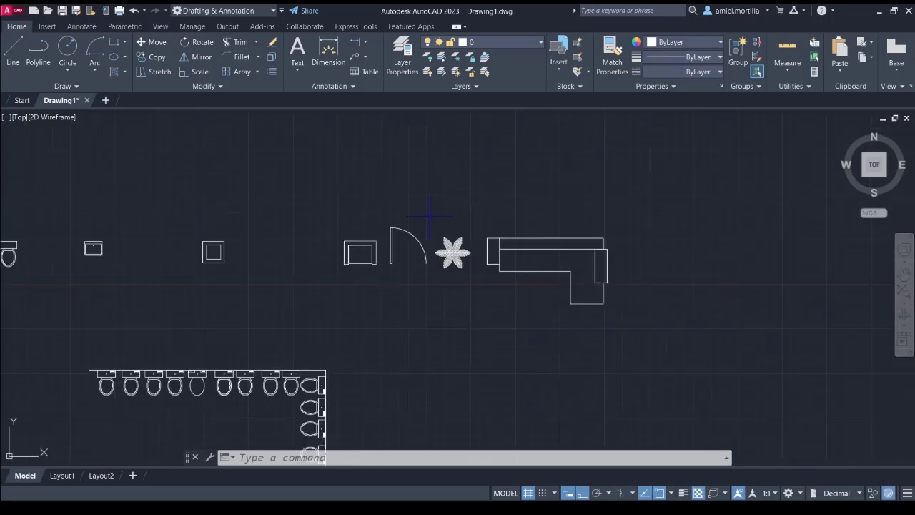
Move the door, plant and L-shaped sofa right, leaving a wide gap after the armchair
left_click(386, 205)
left_click(612, 324)
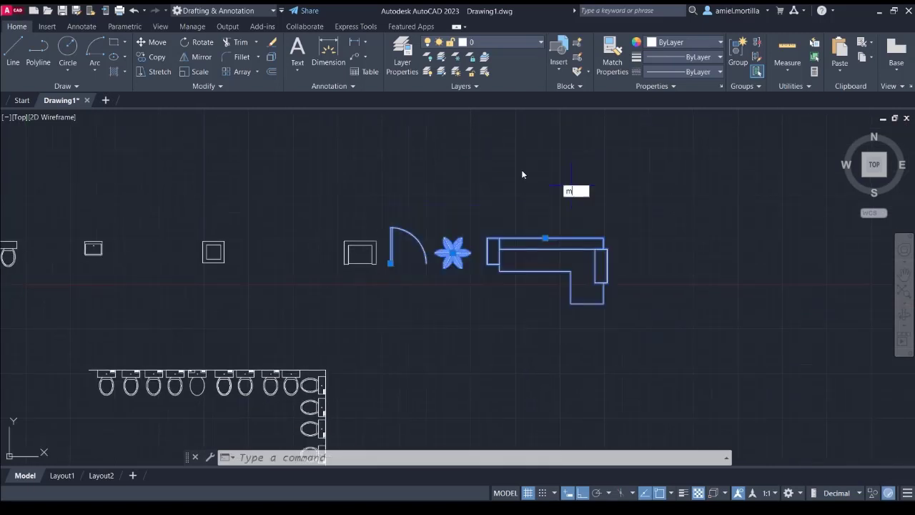
key("Return")
left_click(455, 152)
left_click(541, 151)
Nudge the plant and the L-shaped sofa slightly right, away from the door
left_click(511, 219)
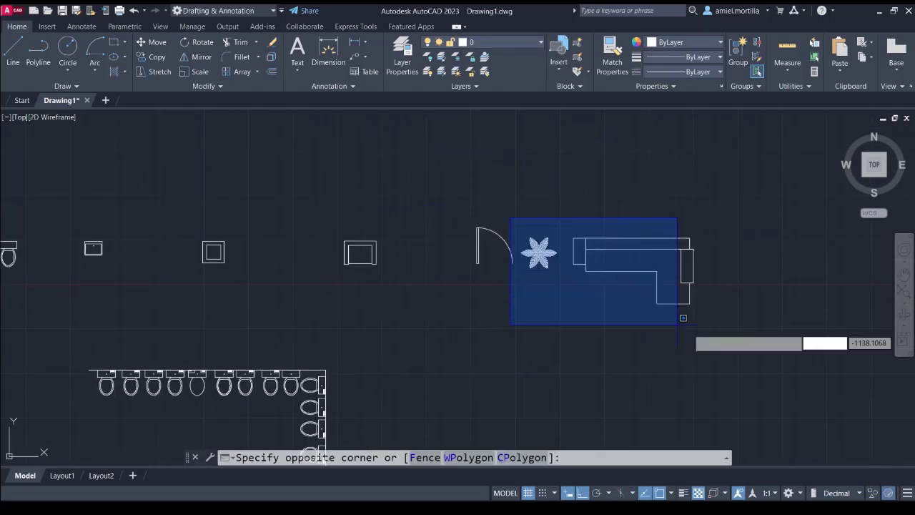
left_click(736, 342)
middle_click_drag(758, 342, 604, 321)
key("m")
key("Return")
left_click(594, 166)
left_click(601, 166)
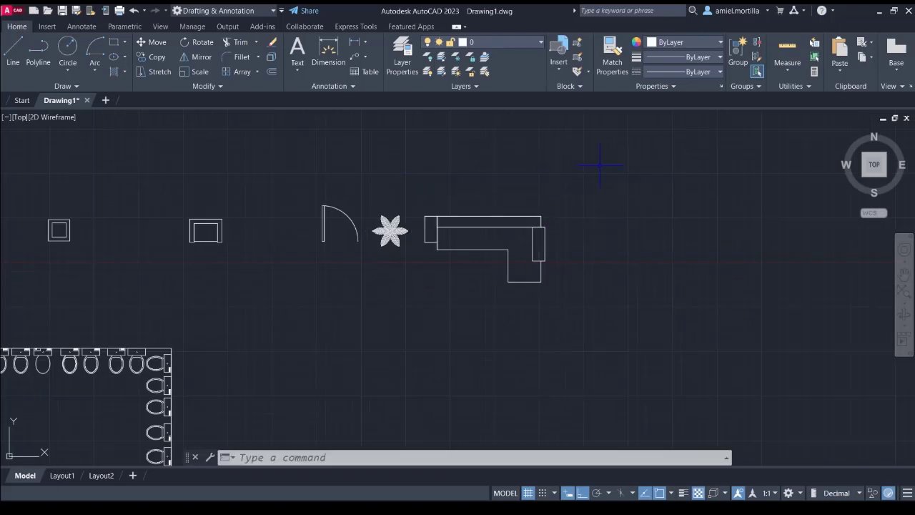
Move the plant and L-shaped sofa farther right, leaving a wide gap after the door
left_click(366, 176)
left_click(509, 306)
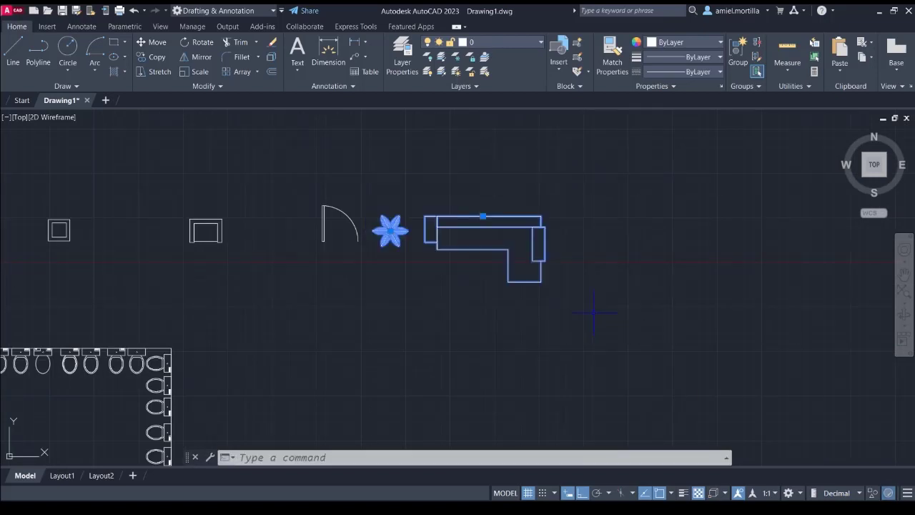
type("move")
key("Return")
left_click(436, 348)
left_click(548, 350)
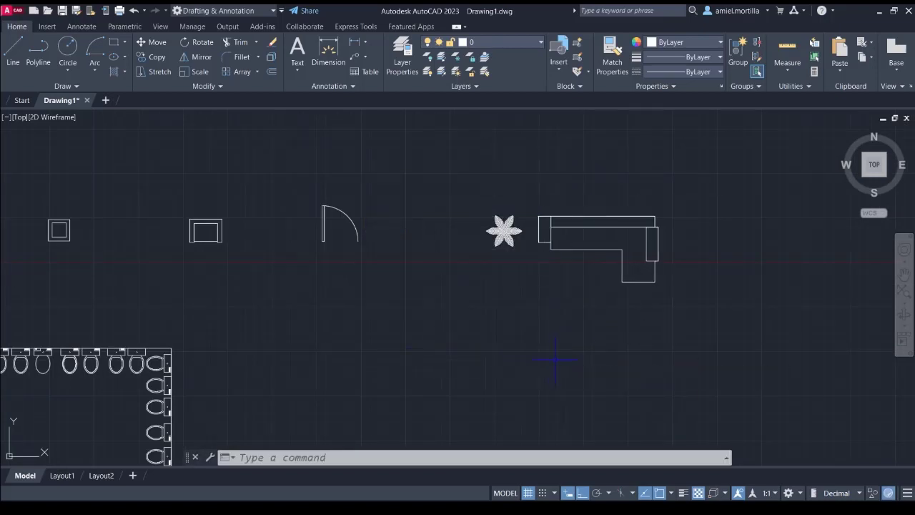
Move the L-shaped sofa alone right, leaving a wide gap after the plant
middle_click_drag(548, 350, 437, 344)
left_click(420, 187)
left_click(615, 318)
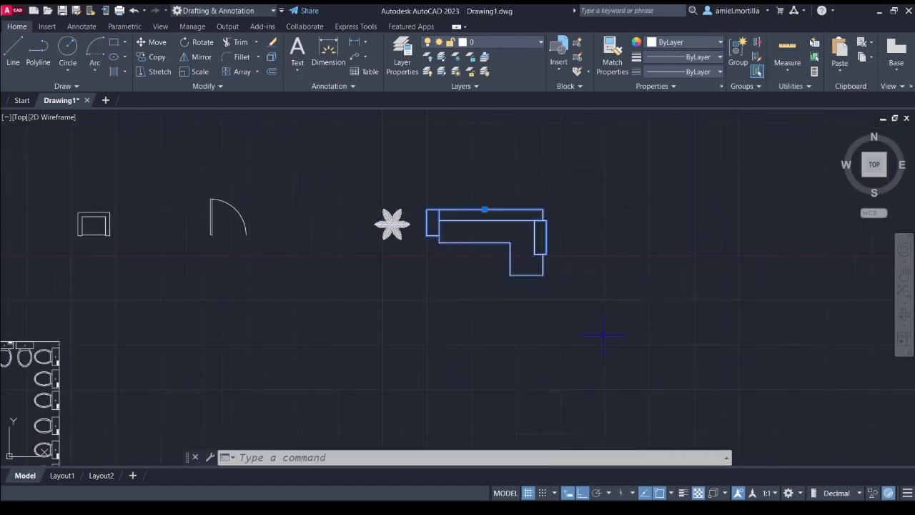
type("m")
key("Return")
left_click(587, 336)
left_click(763, 333)
left_click(764, 333)
middle_click_drag(271, 325, 541, 340)
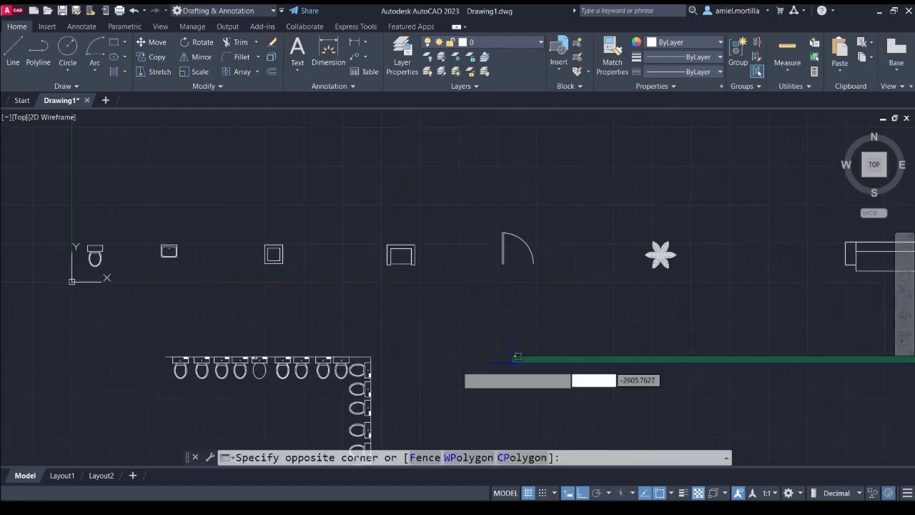
middle_click_drag(426, 330, 541, 335)
key("Escape")
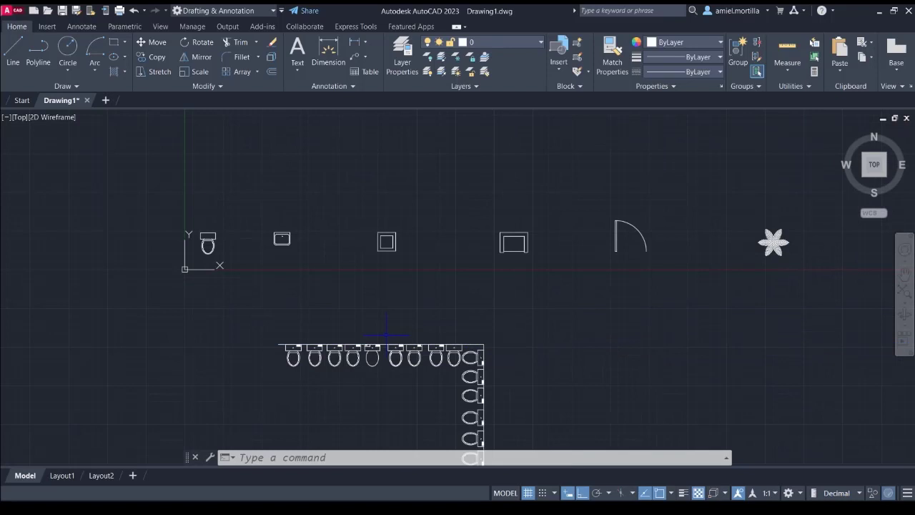
Switch between Layout1 and model space to compare the two views, ending in model space
left_click(62, 476)
left_click(26, 492)
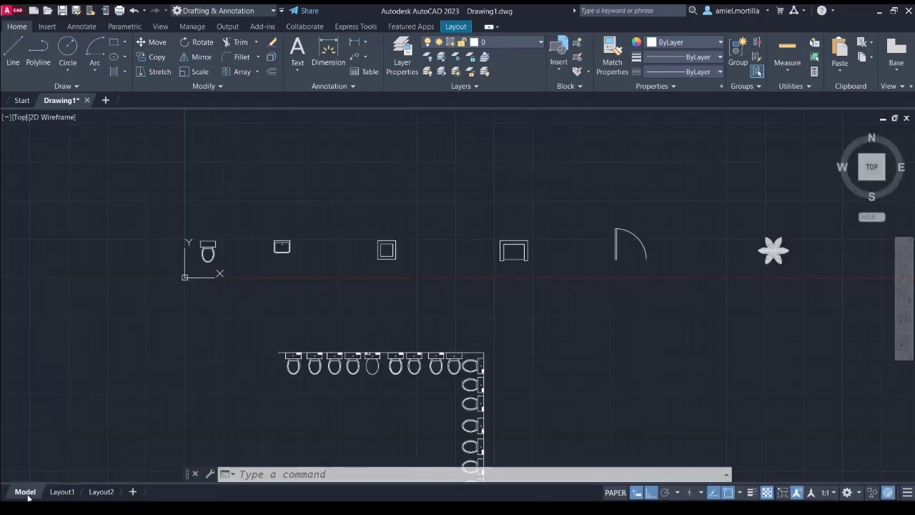
key("ctrl+Page_Down")
left_click(26, 492)
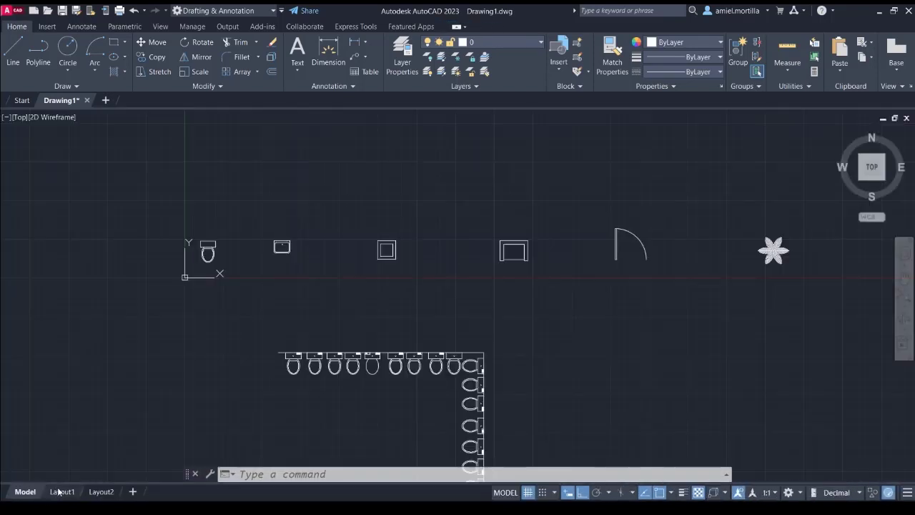
key("ctrl+Page_Down")
left_click(25, 492)
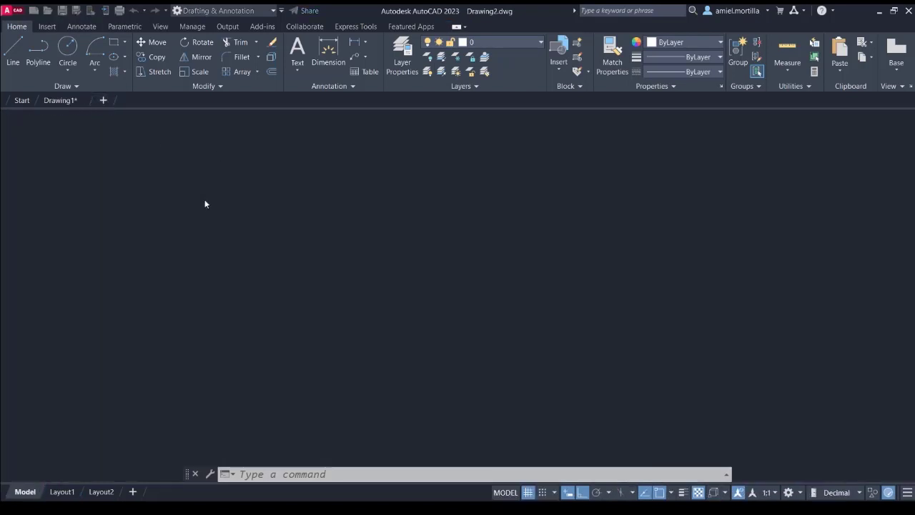
Close the blank Drawing2 and go to the Start page
left_click(138, 100)
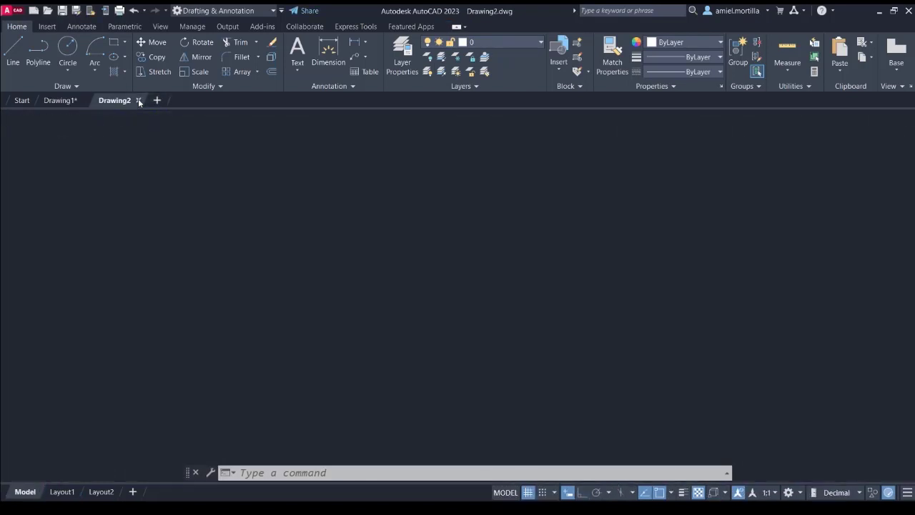
left_click(23, 100)
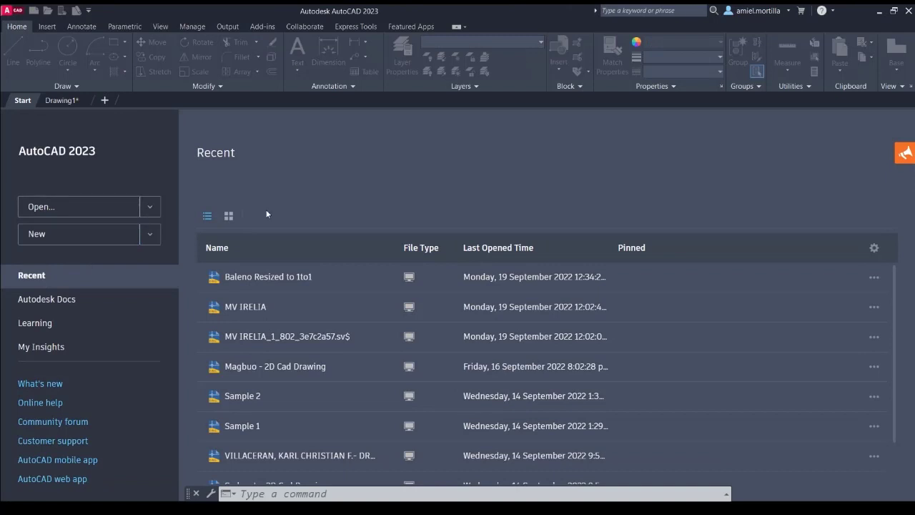
Open the recent drawings Baleno Resized to 1to1 and MV IRELIA
left_click(386, 276)
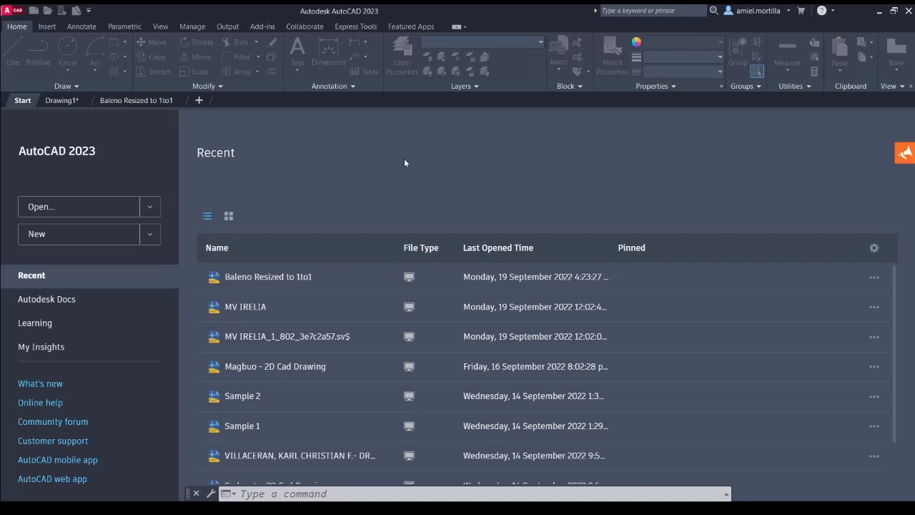
left_click(627, 367)
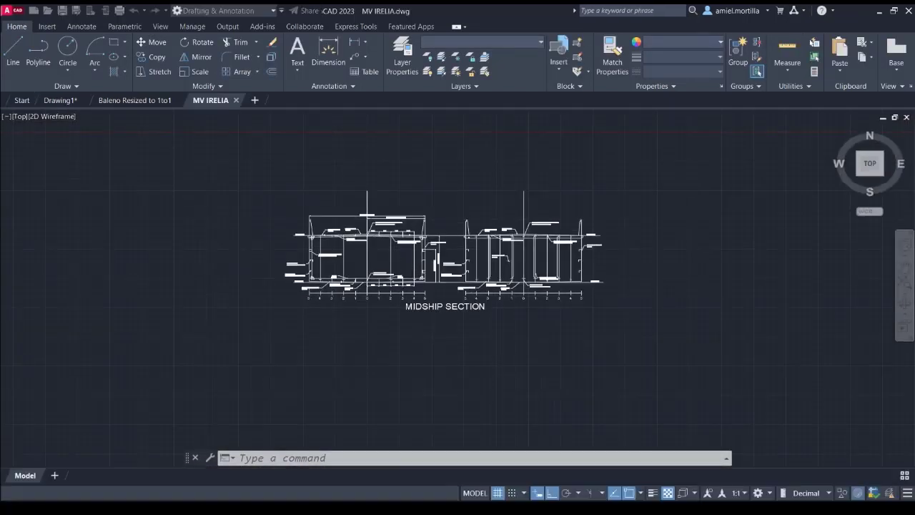
Look over all the ship plans laid out in the model space of MV IRELIA
scroll(218, 232, "down", 5)
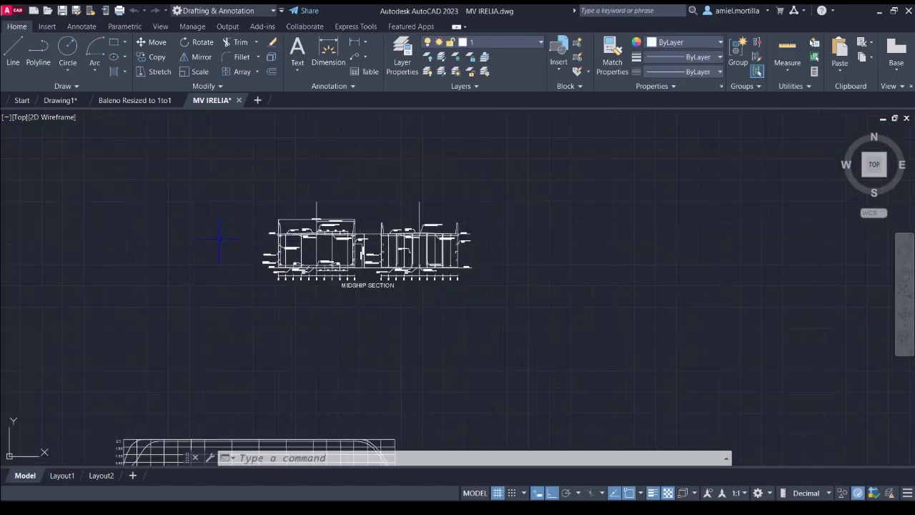
scroll(297, 247, "down", 2)
mouse_move(210, 245)
middle_mouse_down()
mouse_move(296, 247)
mouse_move(399, 226)
mouse_move(441, 239)
middle_mouse_up()
scroll(296, 246, "down", 2)
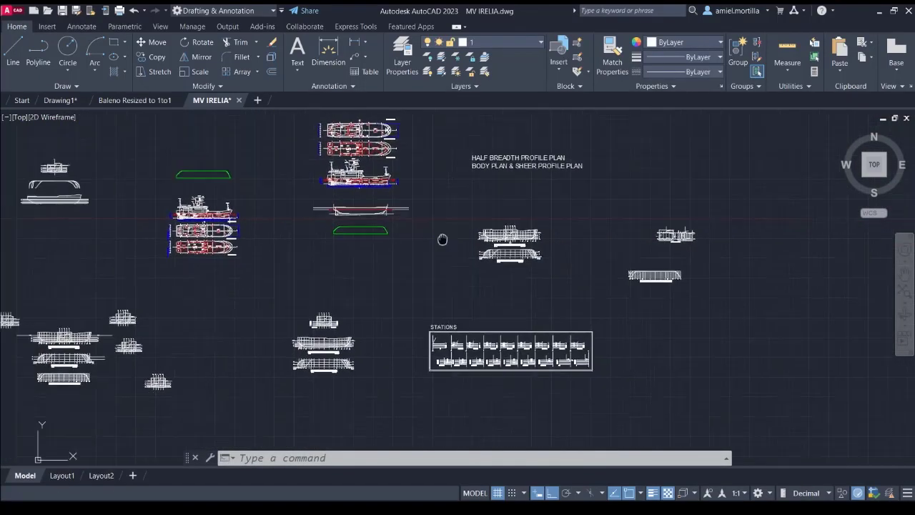
scroll(429, 232, "up", 4)
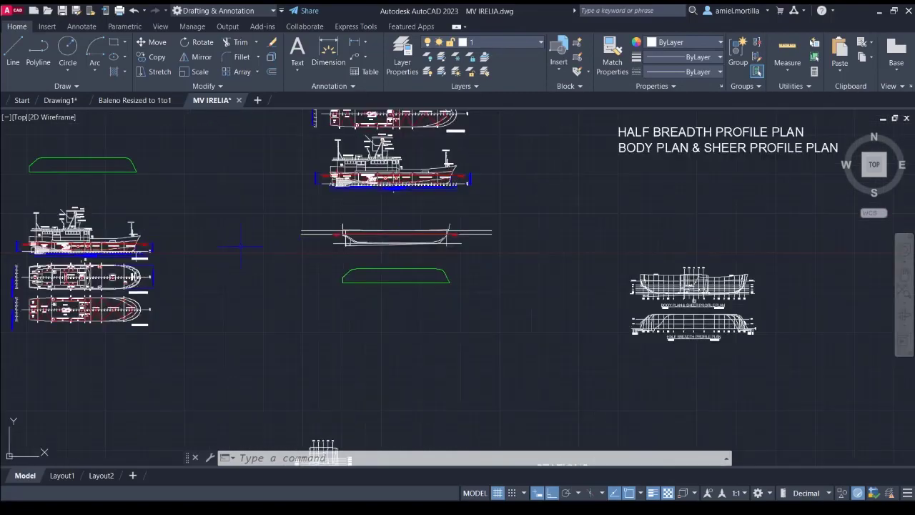
mouse_move(232, 250)
middle_mouse_down()
mouse_move(460, 253)
mouse_move(437, 174)
middle_mouse_up()
scroll(460, 253, "down", 2)
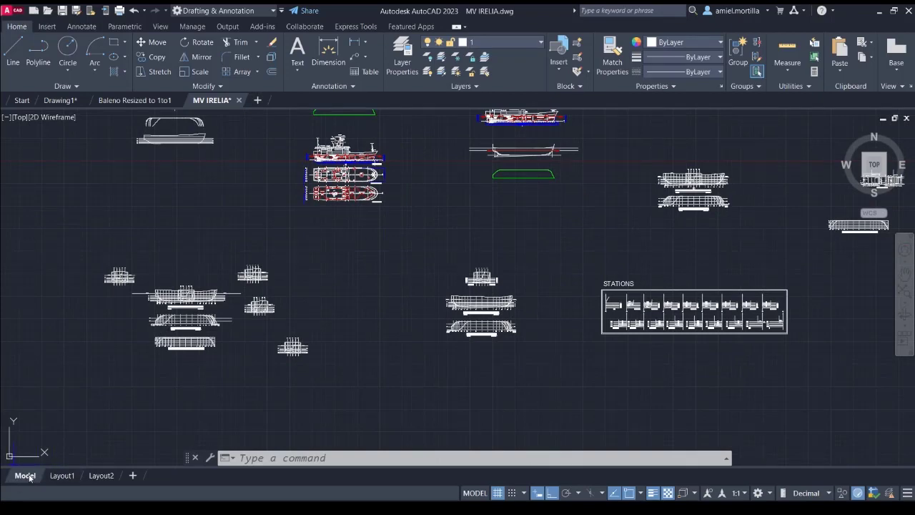
middle_click_drag(133, 307, 246, 347)
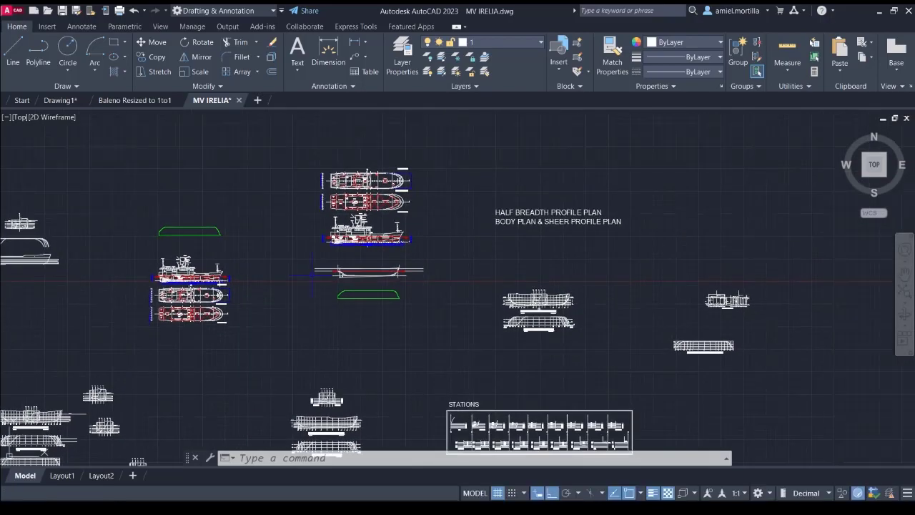
Examine the 500mm frame spacing dimension and the numbered frames along the profile plan's baseline
scroll(311, 273, "up", 10)
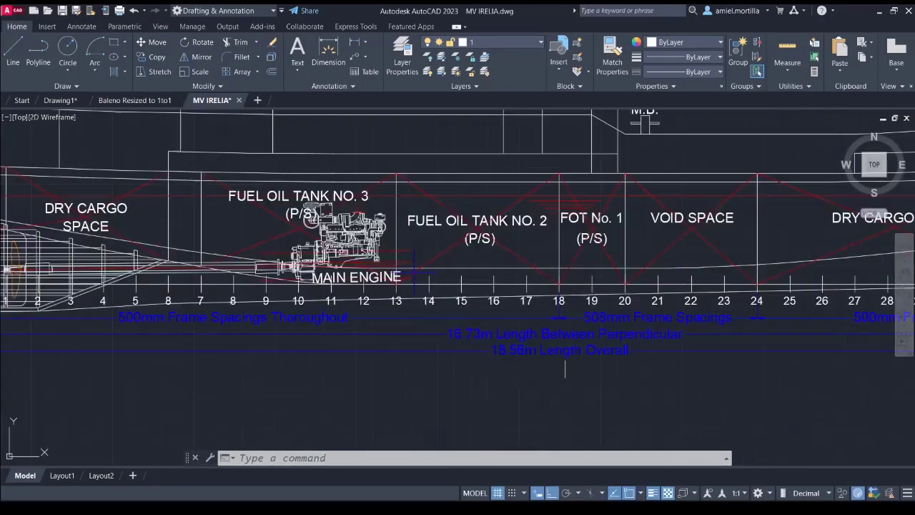
scroll(414, 271, "up", 3)
mouse_move(414, 271)
middle_mouse_down()
mouse_move(374, 243)
mouse_move(519, 255)
middle_mouse_up()
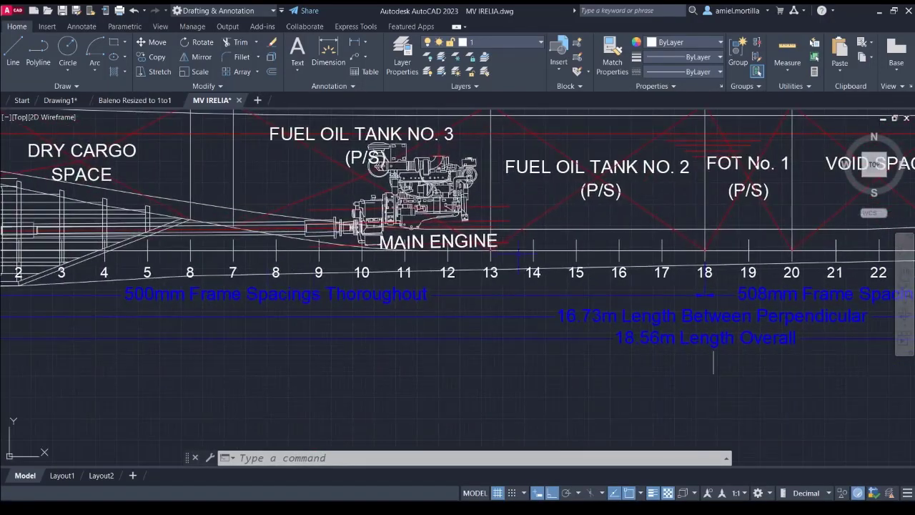
left_click(214, 294)
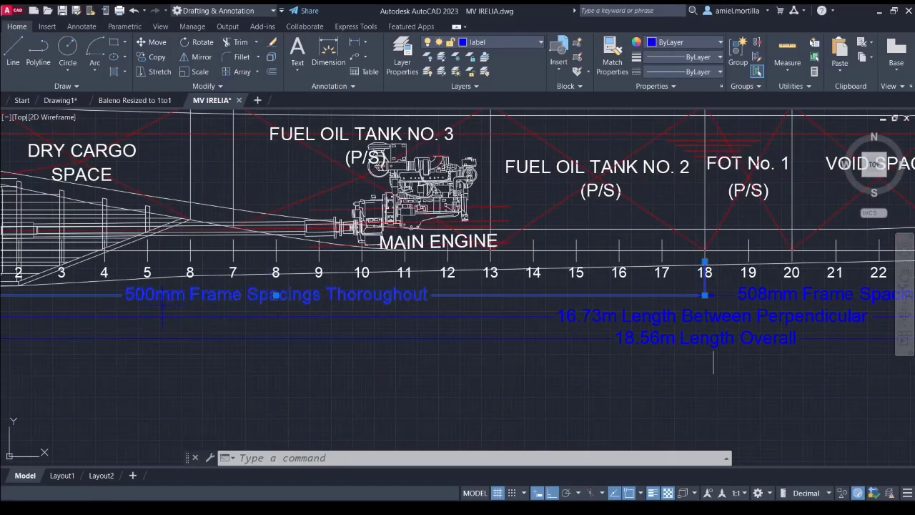
left_click(163, 306)
key("Escape")
key("Escape")
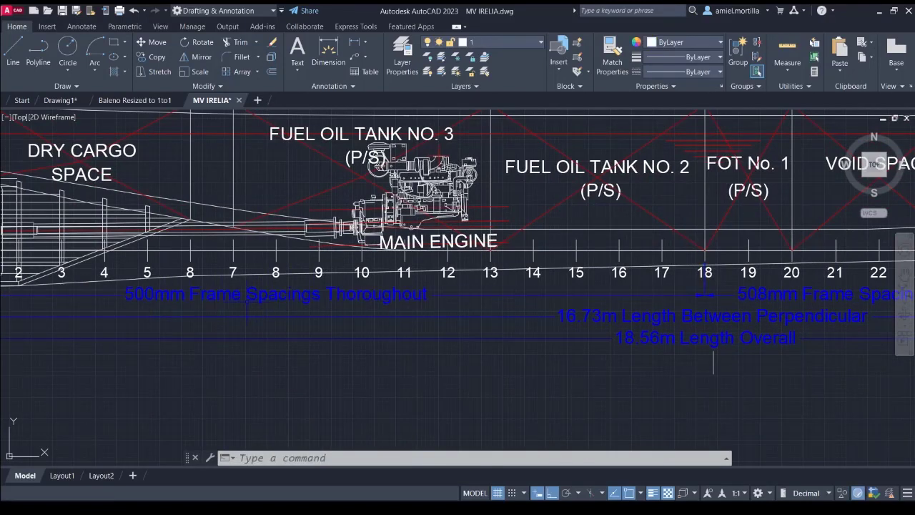
middle_click_drag(302, 302, 512, 298)
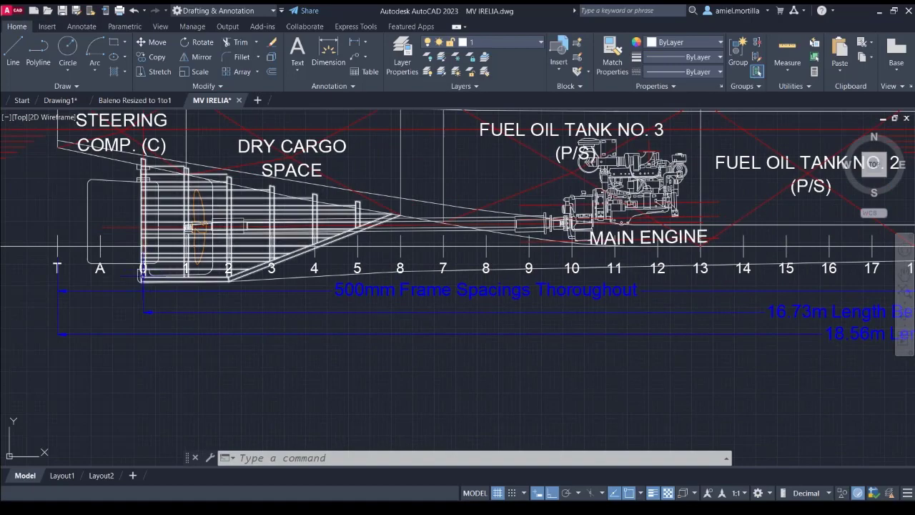
middle_click_drag(343, 270, 63, 285)
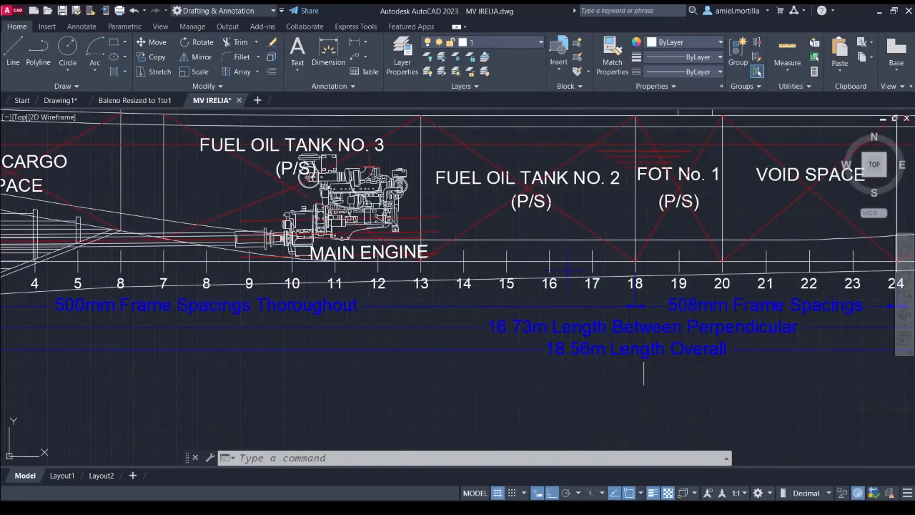
Measure the distance between frames 15 and 16 on the profile plan with DIST
scroll(575, 263, "up", 2)
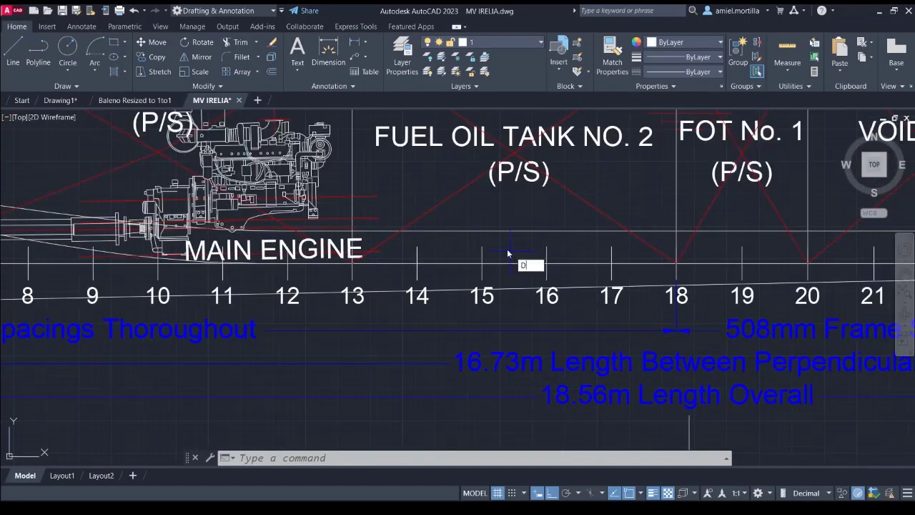
key("Return")
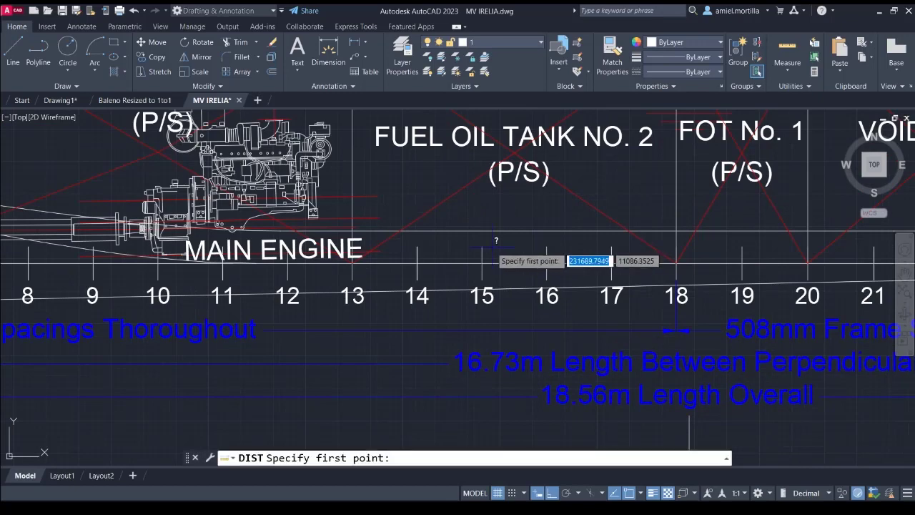
left_click(480, 249)
scroll(520, 250, "up", 1)
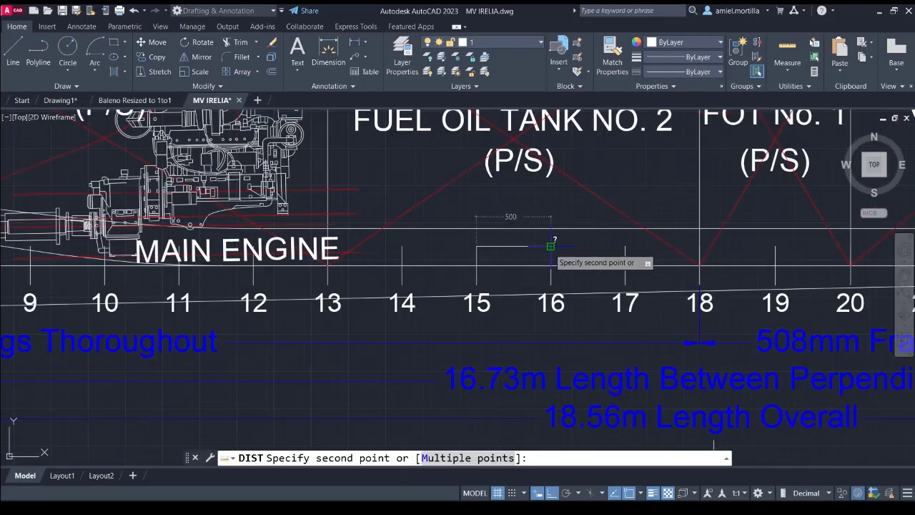
left_click(550, 247)
Measure the distance between frames 18 and 19 on the profile plan with DIST
scroll(497, 249, "down", 2)
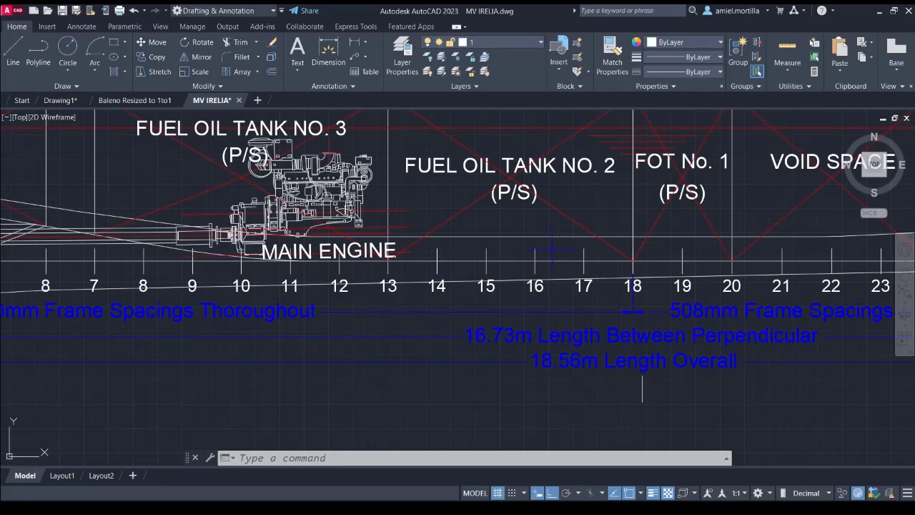
scroll(600, 252, "down", 1)
middle_click_drag(600, 251, 485, 246)
key("Return")
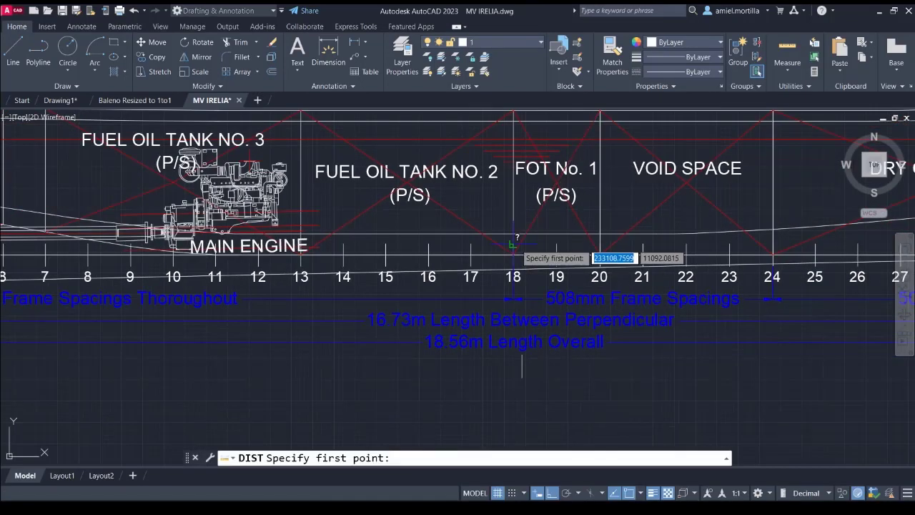
left_click(513, 244)
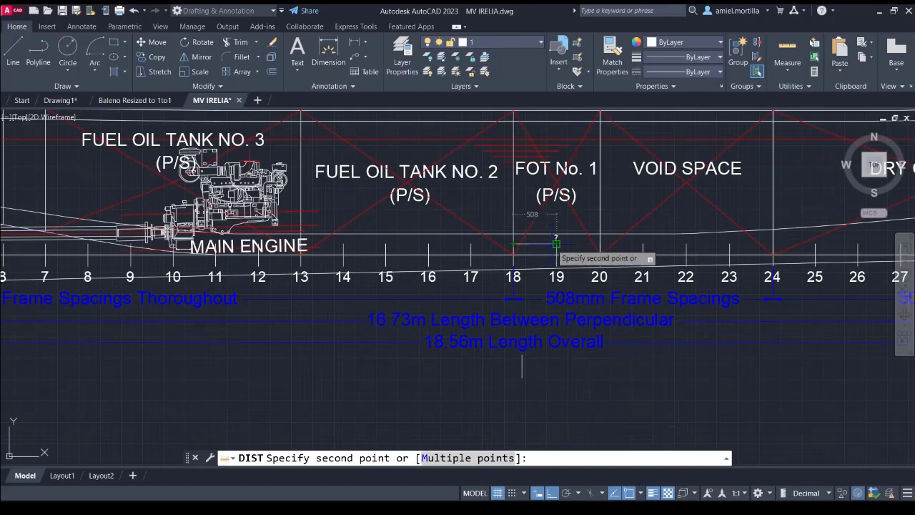
left_click(556, 244)
Examine the profile plan from the forward compartments and superstructure out to the whole vessel
mouse_move(642, 246)
middle_mouse_down()
mouse_move(439, 230)
mouse_move(413, 271)
middle_mouse_up()
scroll(454, 231, "down", 2)
scroll(439, 231, "down", 1)
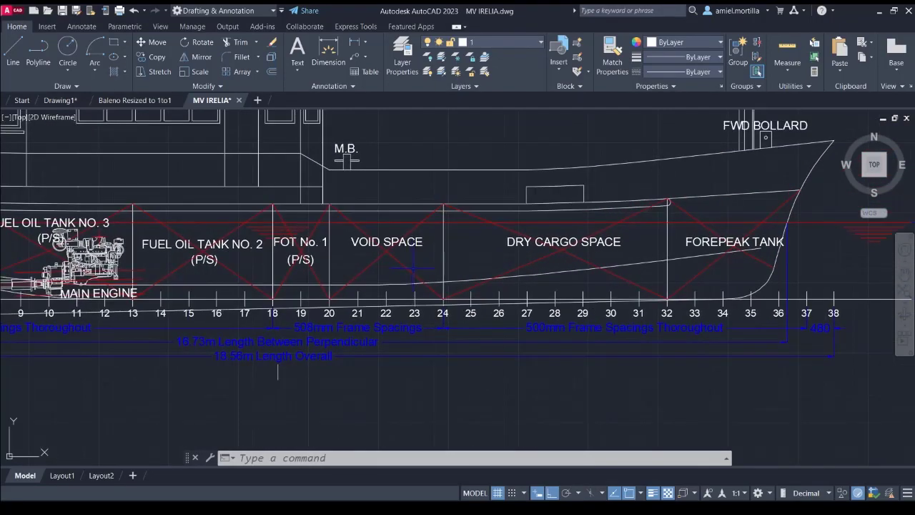
scroll(413, 269, "down", 1)
mouse_move(597, 190)
middle_mouse_down()
mouse_move(663, 273)
mouse_move(616, 266)
middle_mouse_up()
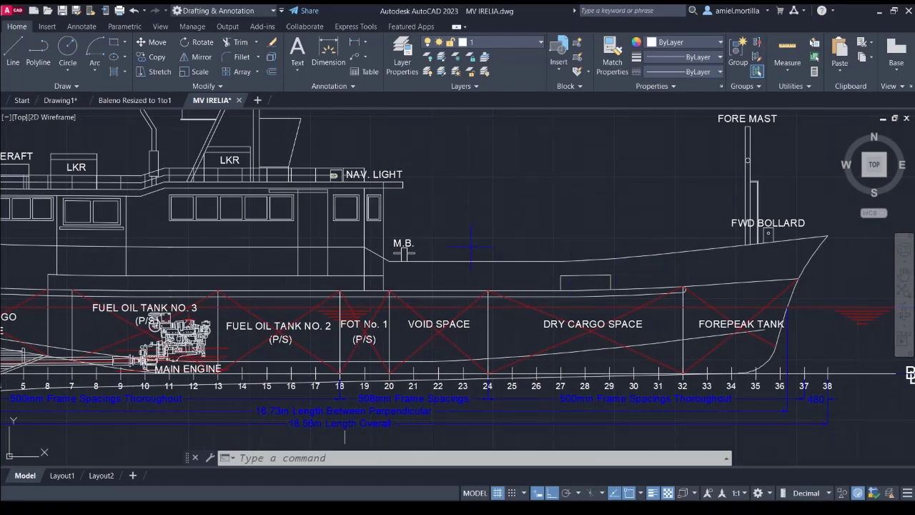
mouse_move(471, 247)
middle_mouse_down()
mouse_move(627, 263)
mouse_move(605, 259)
middle_mouse_up()
scroll(606, 258, "down", 1)
scroll(14, 336, "down", 1)
mouse_move(15, 336)
middle_mouse_down()
mouse_move(146, 308)
mouse_move(170, 286)
mouse_move(263, 312)
middle_mouse_up()
scroll(202, 265, "down", 1)
scroll(212, 271, "down", 1)
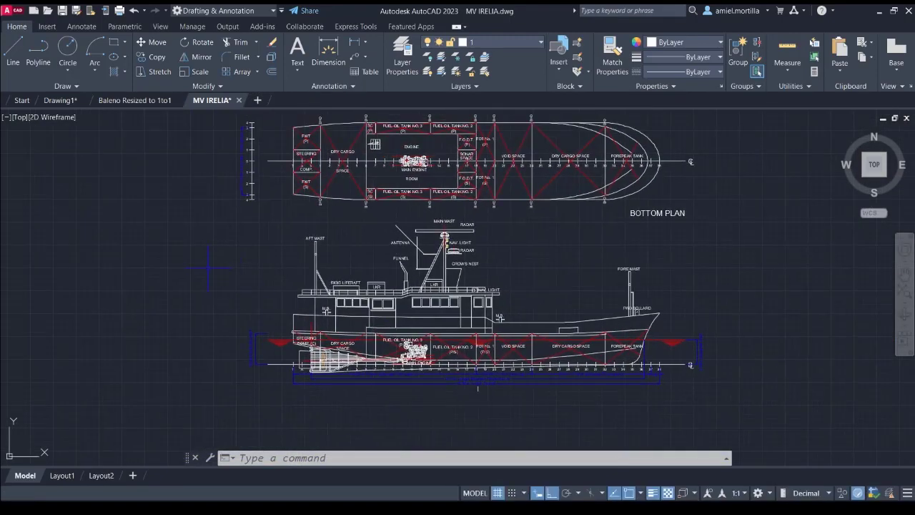
Compare the main deck, bottom and profile plans in both vessel plan sets
mouse_move(207, 268)
middle_mouse_down()
mouse_move(220, 258)
mouse_move(276, 307)
mouse_move(233, 304)
mouse_move(198, 322)
middle_mouse_up()
scroll(229, 309, "down", 1)
scroll(221, 316, "up", 1)
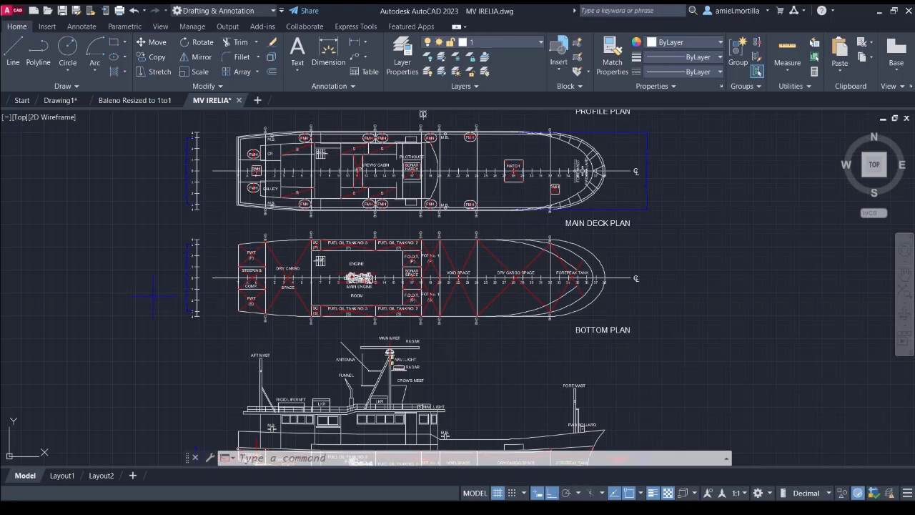
scroll(152, 295, "down", 3)
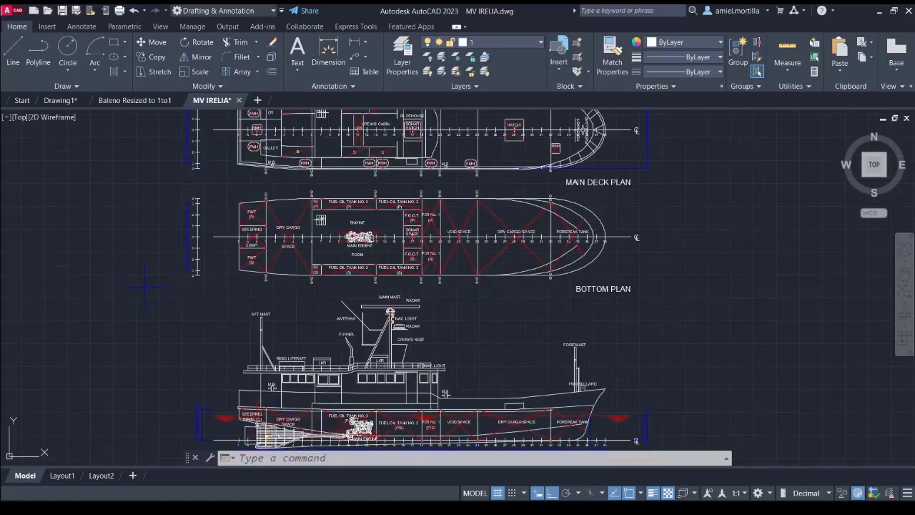
scroll(162, 251, "down", 2)
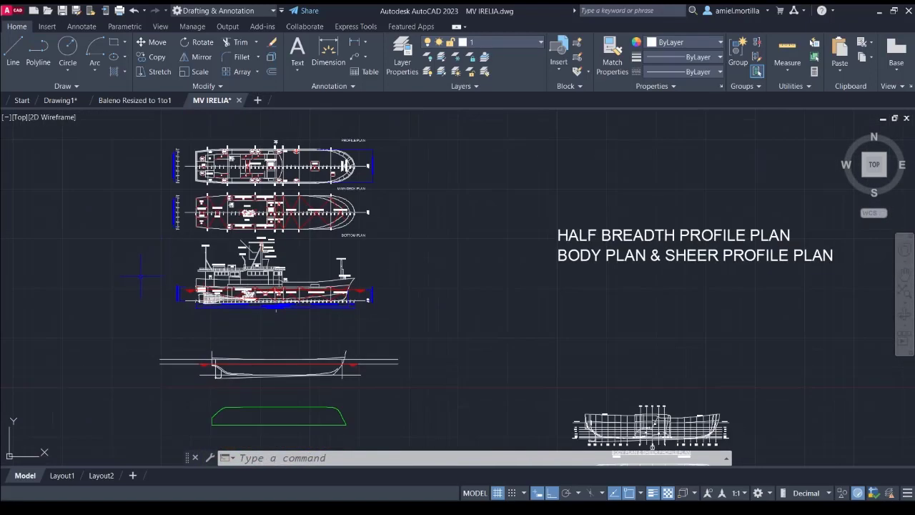
scroll(145, 279, "up", 3)
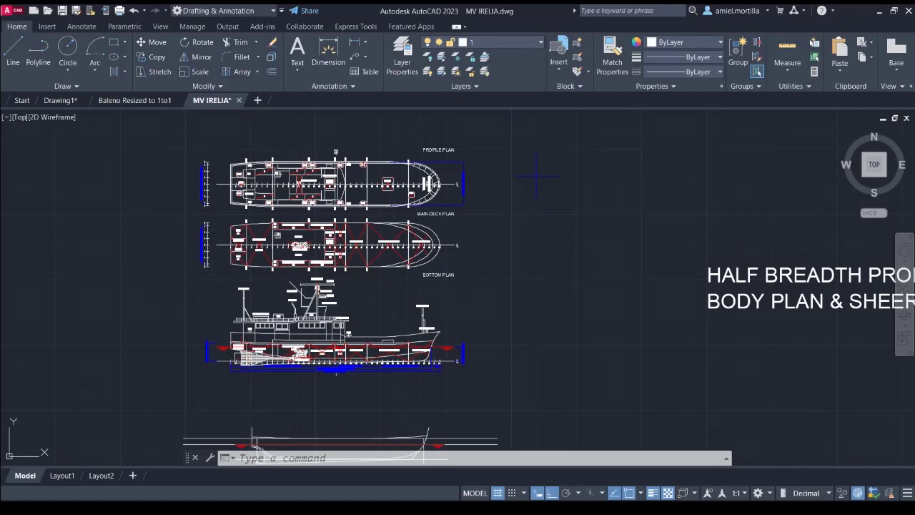
middle_click_drag(536, 174, 464, 178)
scroll(464, 178, "down", 2)
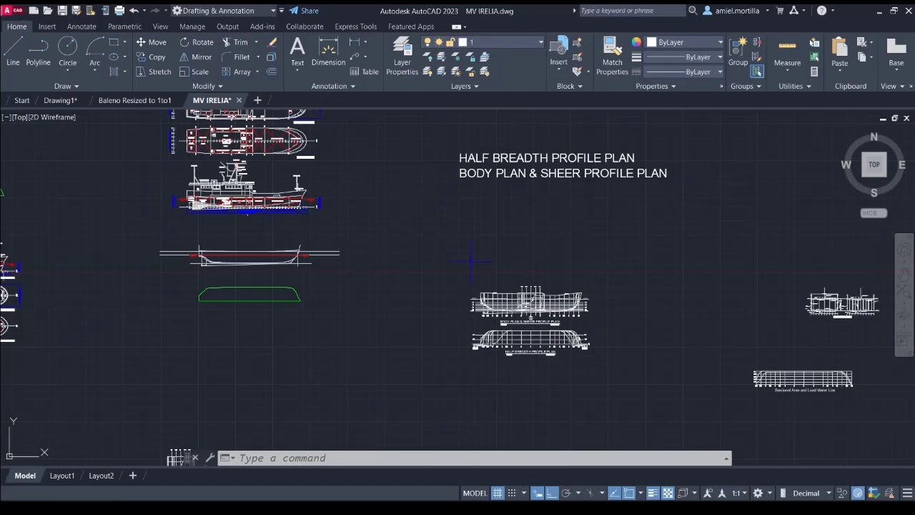
middle_click_drag(471, 262, 537, 262)
scroll(304, 178, "up", 5)
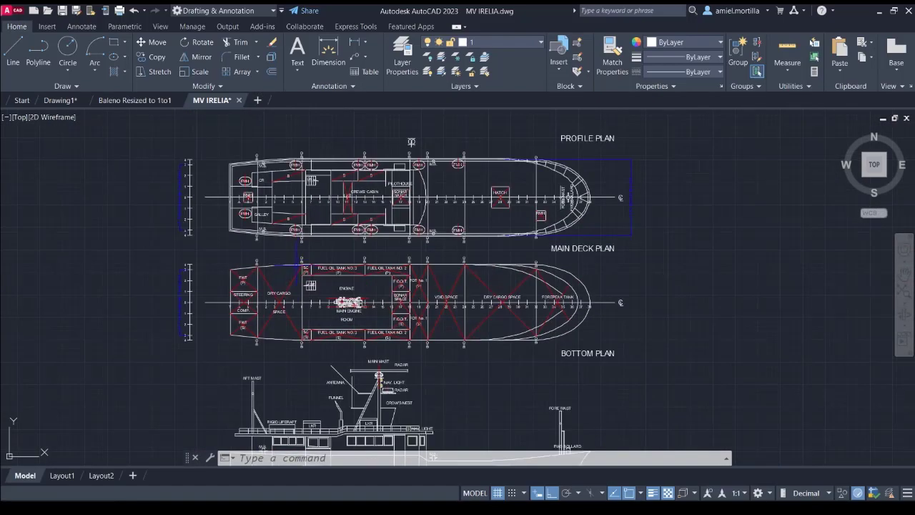
middle_click_drag(411, 142, 411, 21)
middle_click_drag(286, 215, 700, 214)
scroll(421, 253, "down", 3)
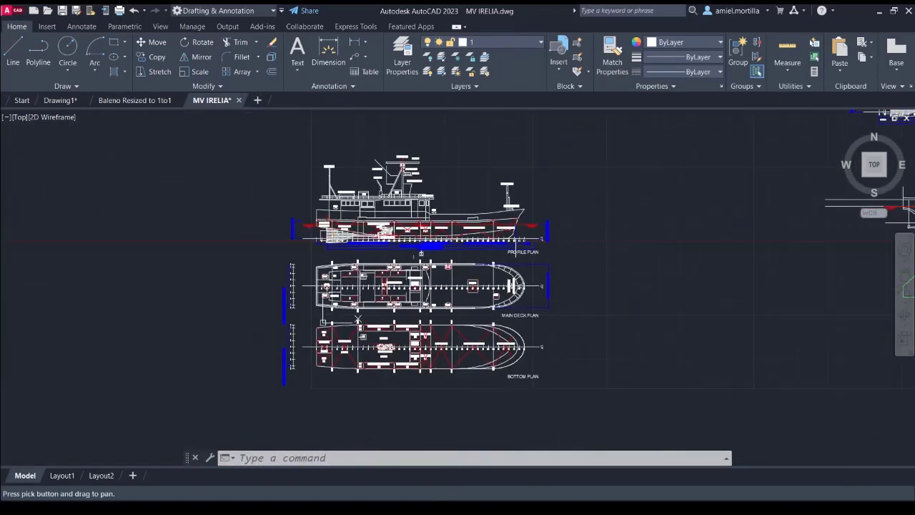
Examine the midship section drawings with their breadth dimensions and plating labels
scroll(576, 255, "down", 4)
mouse_move(577, 255)
middle_mouse_down()
mouse_move(384, 130)
mouse_move(14, 222)
middle_mouse_up()
mouse_move(527, 184)
middle_mouse_down()
mouse_move(162, 265)
mouse_move(313, 359)
mouse_move(302, 245)
middle_mouse_up()
scroll(308, 229, "up", 8)
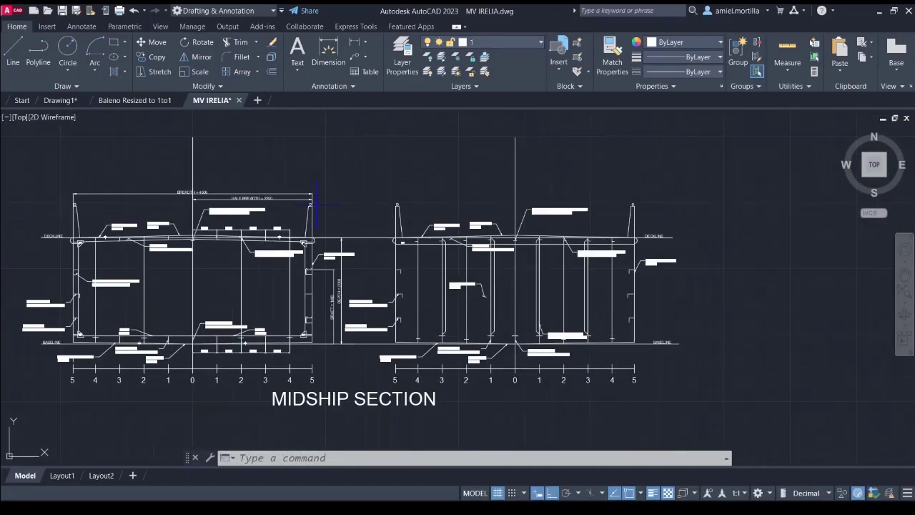
scroll(314, 203, "up", 2)
mouse_move(317, 210)
middle_mouse_down()
mouse_move(250, 256)
mouse_move(303, 245)
middle_mouse_up()
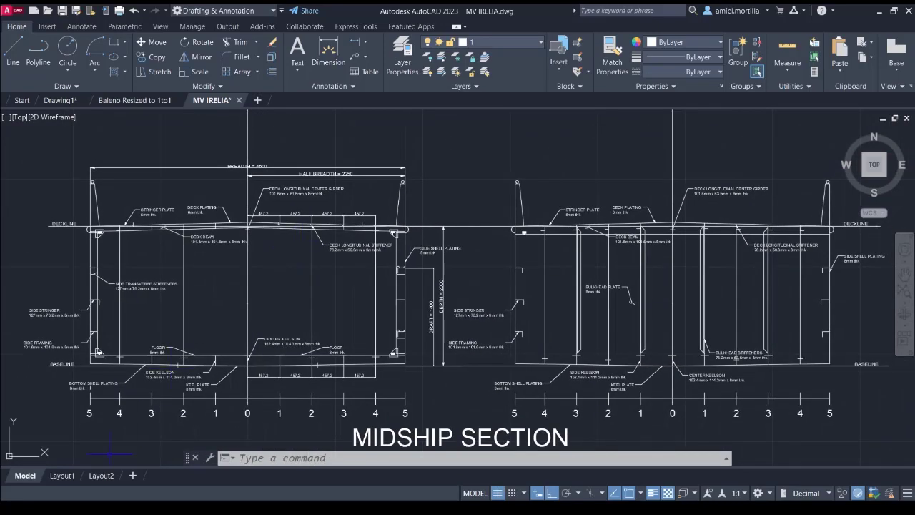
Switch to Layout1 and examine the half breadth profile plan and its table on the lines drawing sheet
left_click(61, 476)
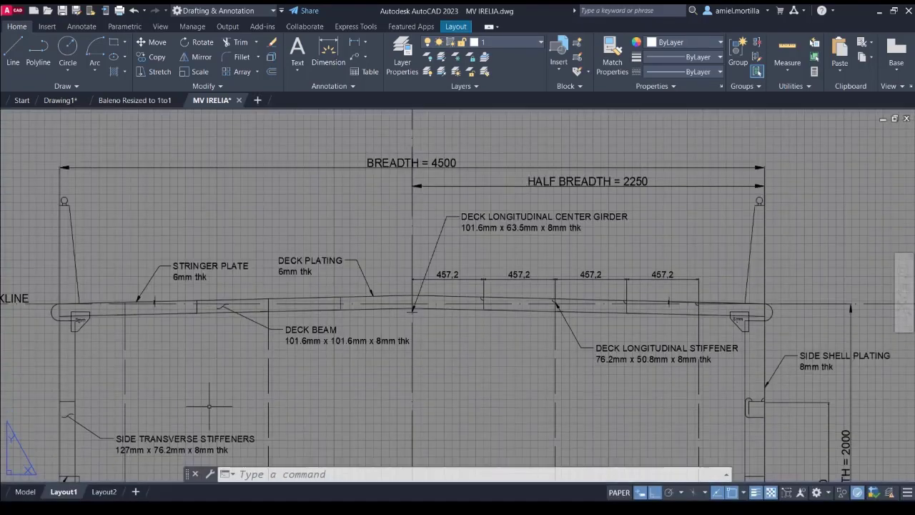
scroll(209, 406, "down", 6)
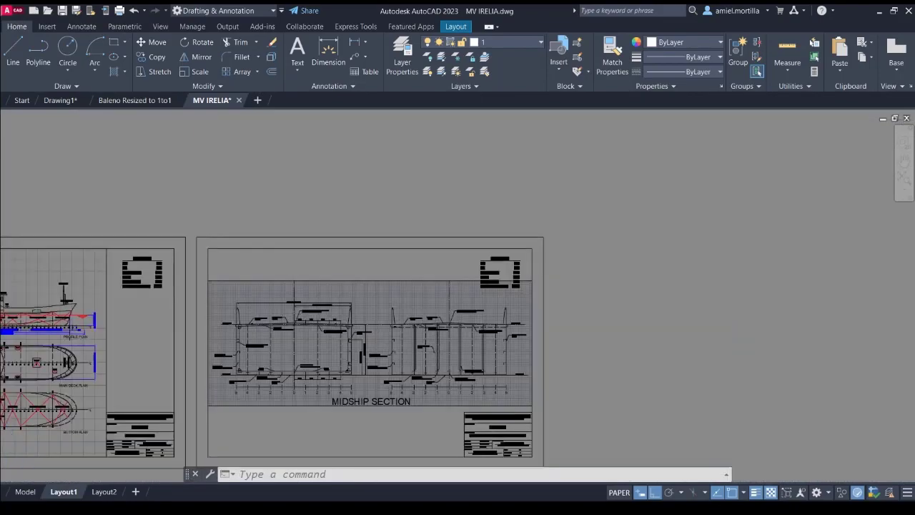
scroll(215, 286, "down", 3)
middle_click_drag(205, 272, 658, 272)
scroll(393, 211, "up", 2)
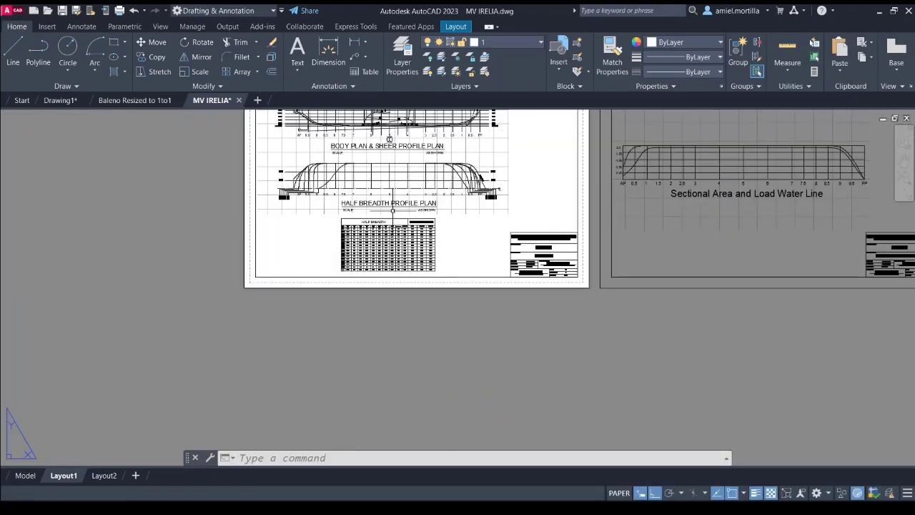
scroll(392, 210, "up", 2)
middle_click_drag(358, 179, 415, 199)
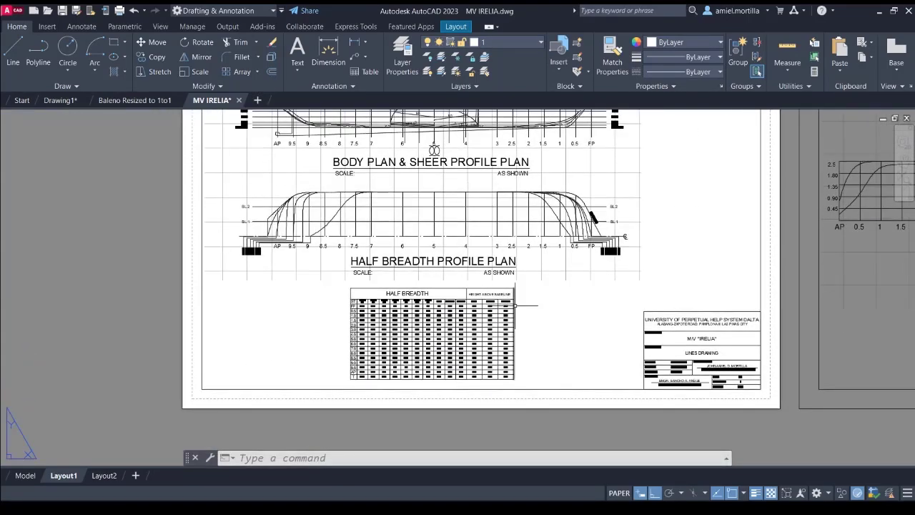
Examine the lines drawing sheet and the vessel, sheet content, scale and sheet number entries in its title block
scroll(515, 305, "up", 3)
middle_click_drag(556, 302, 456, 180)
scroll(439, 225, "up", 2)
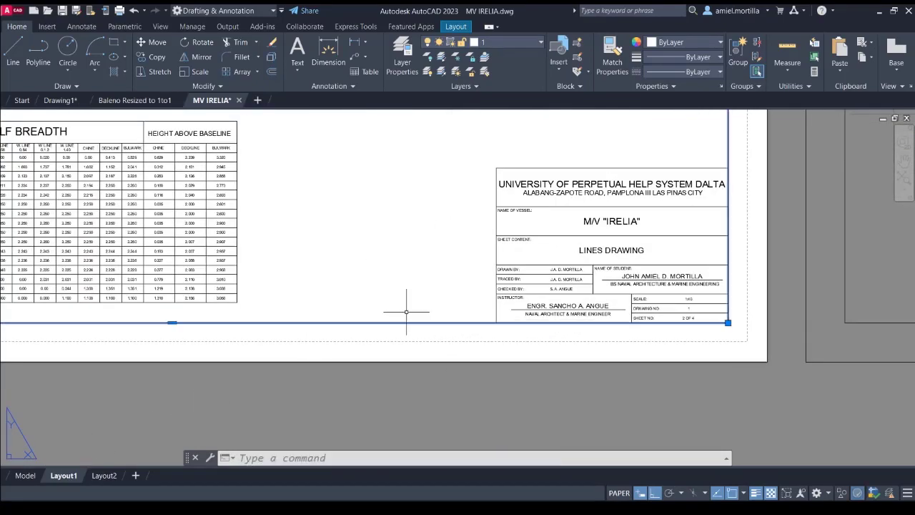
scroll(357, 313, "up", 1)
scroll(364, 241, "down", 7)
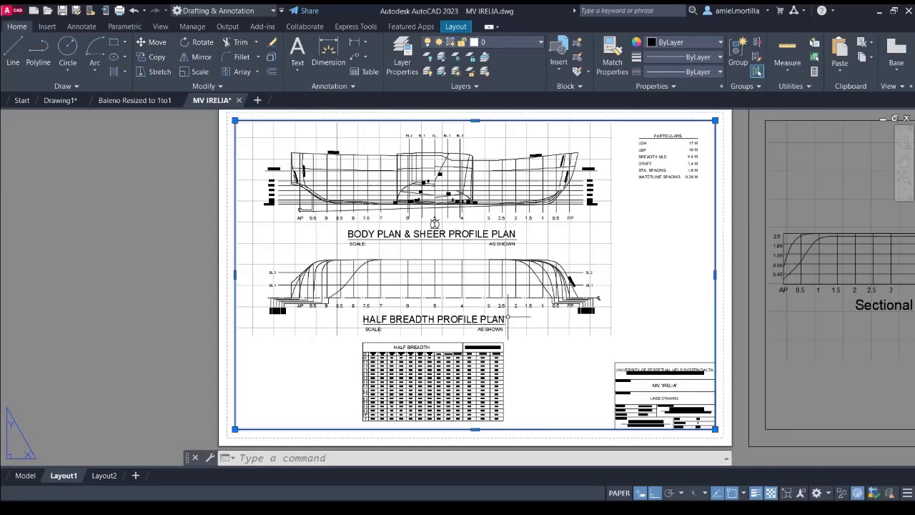
middle_click_drag(524, 321, 467, 387)
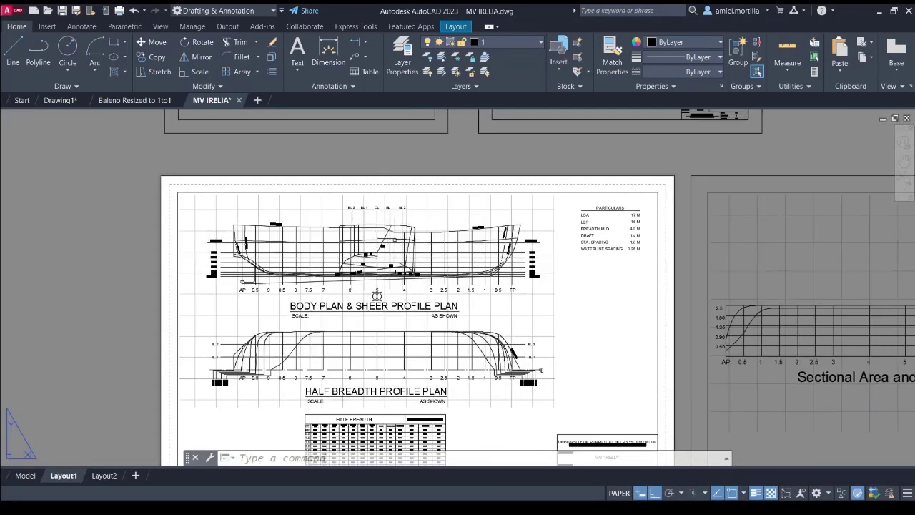
middle_click_drag(391, 257, 366, 434)
scroll(415, 314, "up", 3)
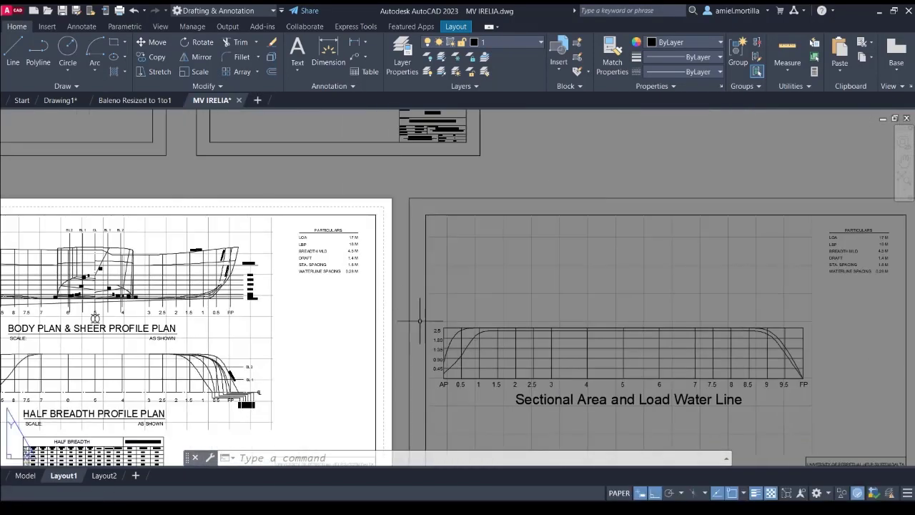
middle_click_drag(415, 315, 376, 223)
scroll(218, 438, "down", 3)
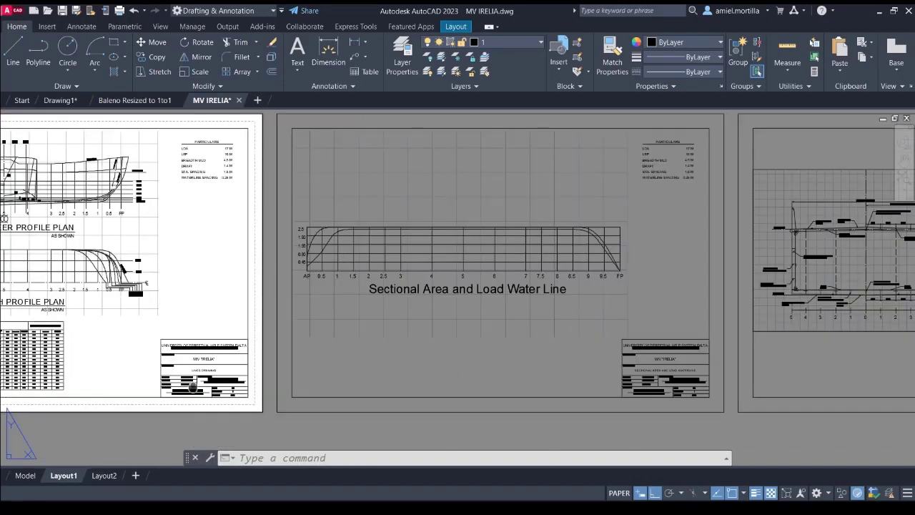
scroll(202, 288, "up", 5)
scroll(136, 322, "up", 2)
middle_click_drag(332, 358, 403, 239)
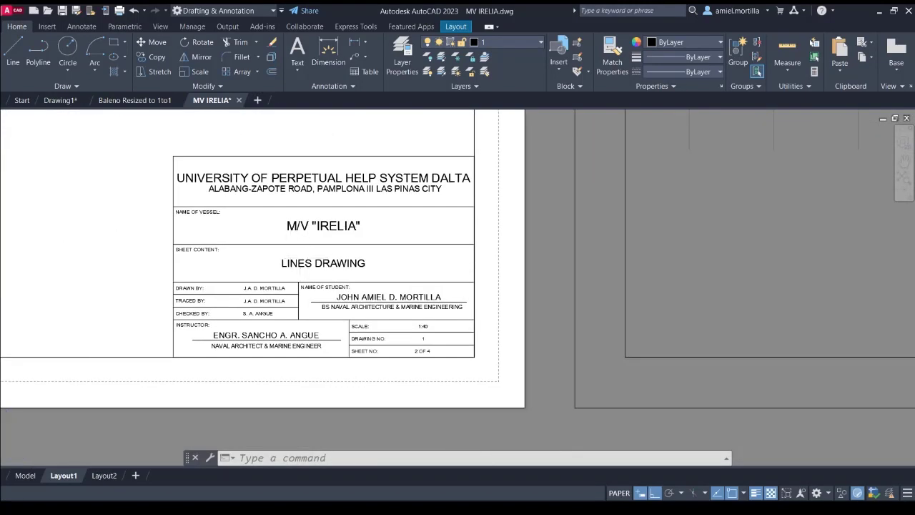
scroll(289, 267, "up", 2)
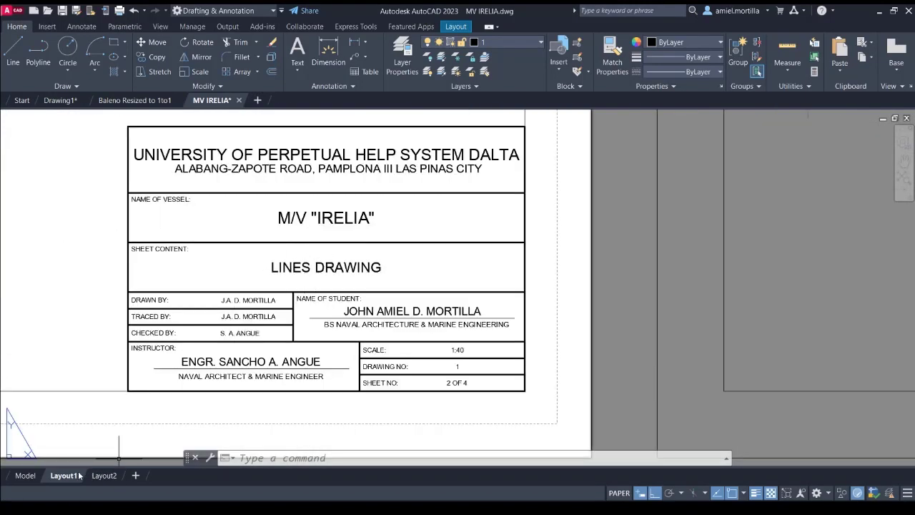
Examine the title block of the neighbouring Sectional Area and Load Waterline sheet, including its sheet content and scale
scroll(674, 265, "down", 2)
middle_click_drag(674, 265, 719, 250)
scroll(719, 249, "down", 2)
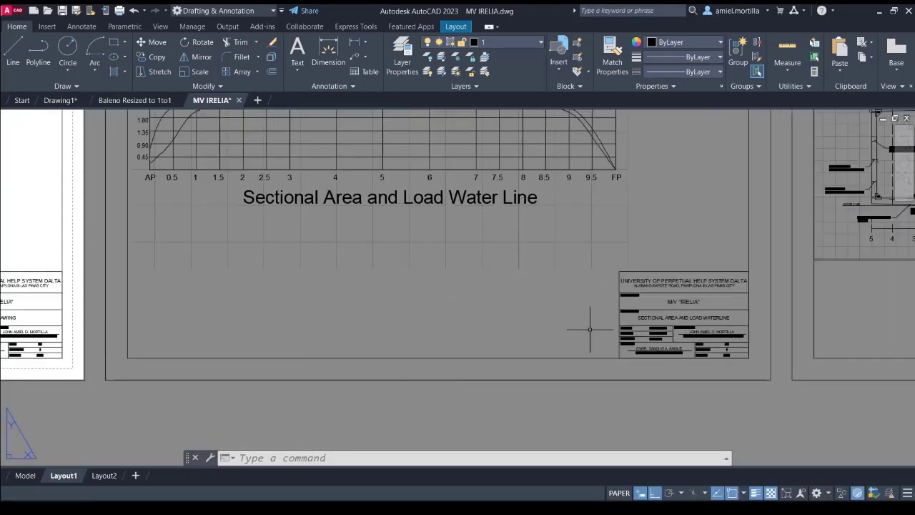
middle_click_drag(590, 330, 463, 306)
scroll(546, 304, "up", 5)
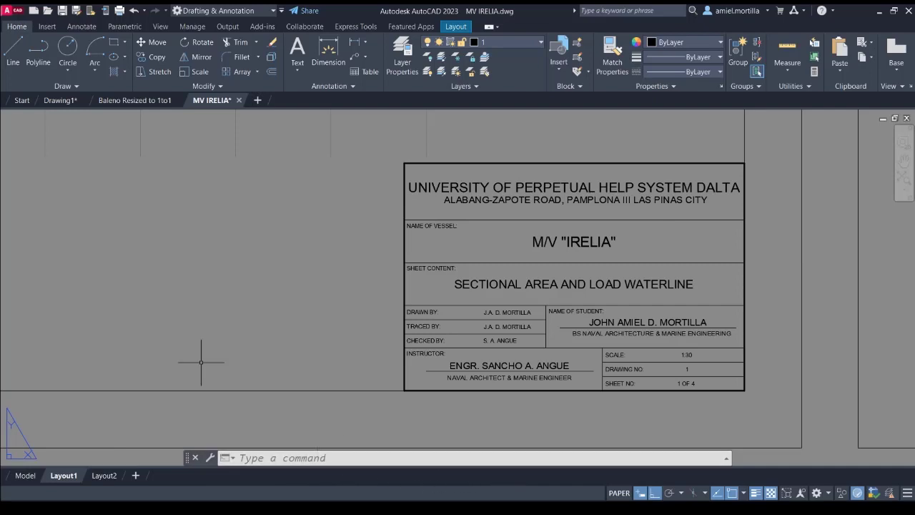
scroll(194, 293, "down", 1)
middle_click_drag(351, 286, 309, 280)
scroll(385, 264, "up", 2)
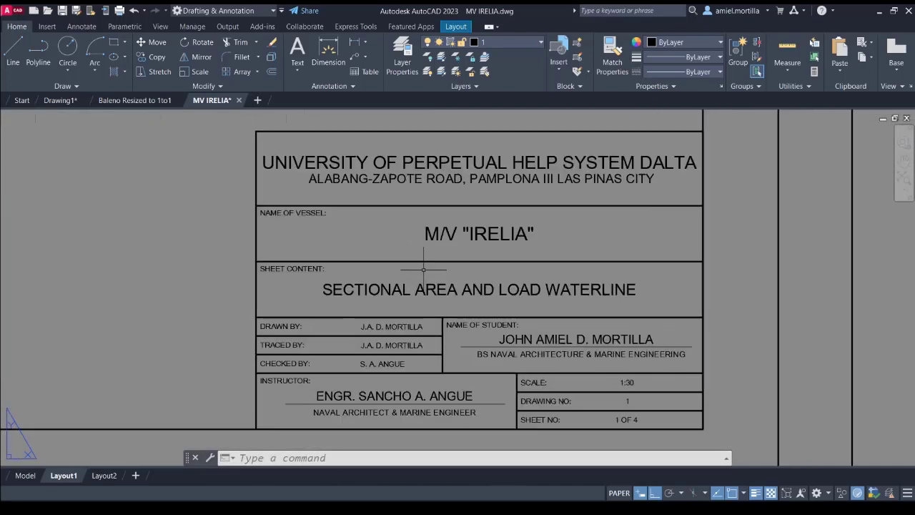
scroll(411, 288, "down", 2)
scroll(335, 351, "down", 1)
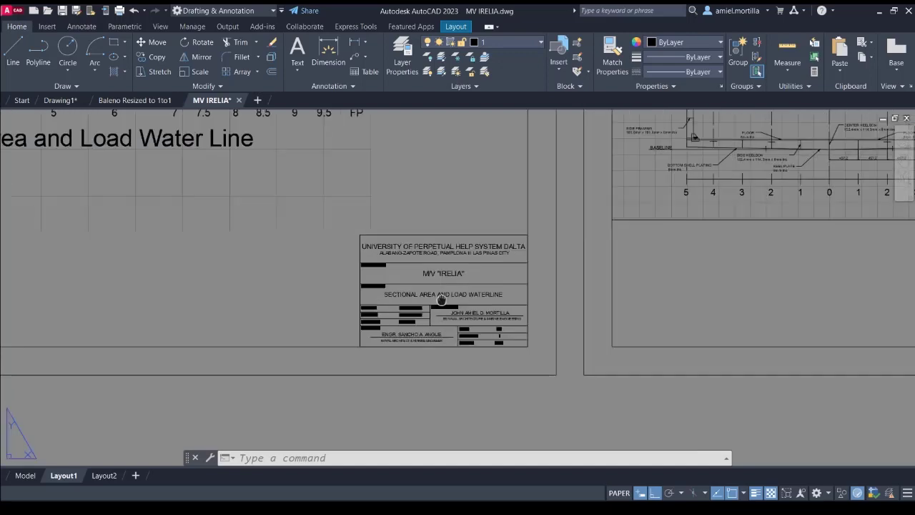
middle_click_drag(285, 399, 85, 434)
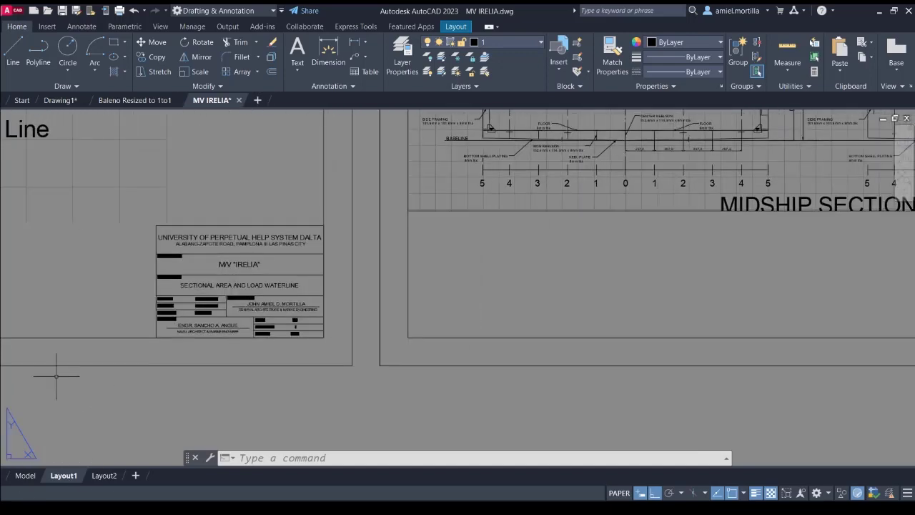
Return to the lines drawing sheet and rename Layout1 as Lines Drawing
middle_click_drag(57, 370, 326, 321)
scroll(203, 321, "down", 2)
middle_click_drag(203, 321, 510, 429)
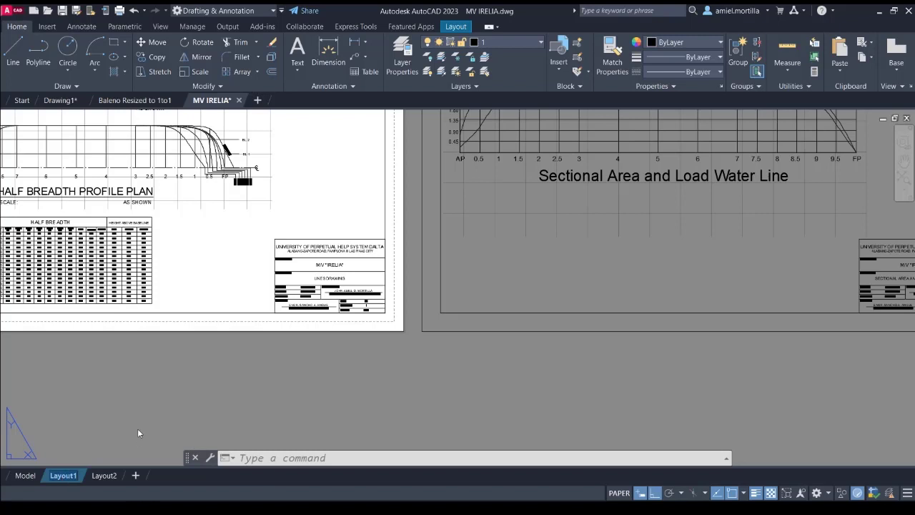
type("Lines D")
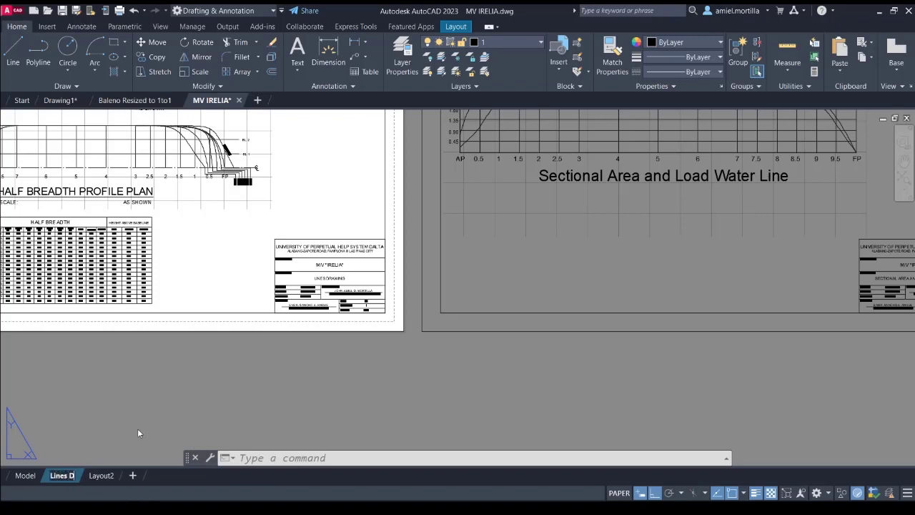
type("rawing")
key("Return")
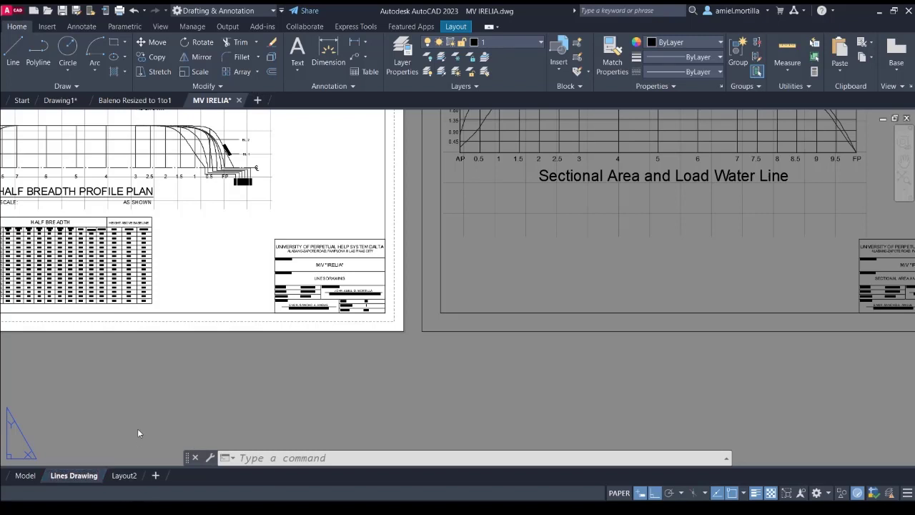
Switch to Layout2 and rename it as Hydrostatic Plan
left_click(123, 475)
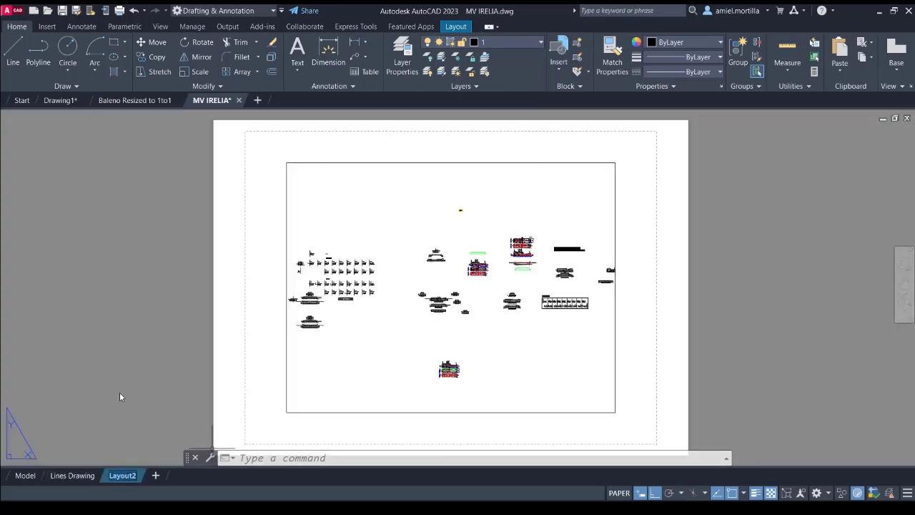
type("Hydrostatic Plan")
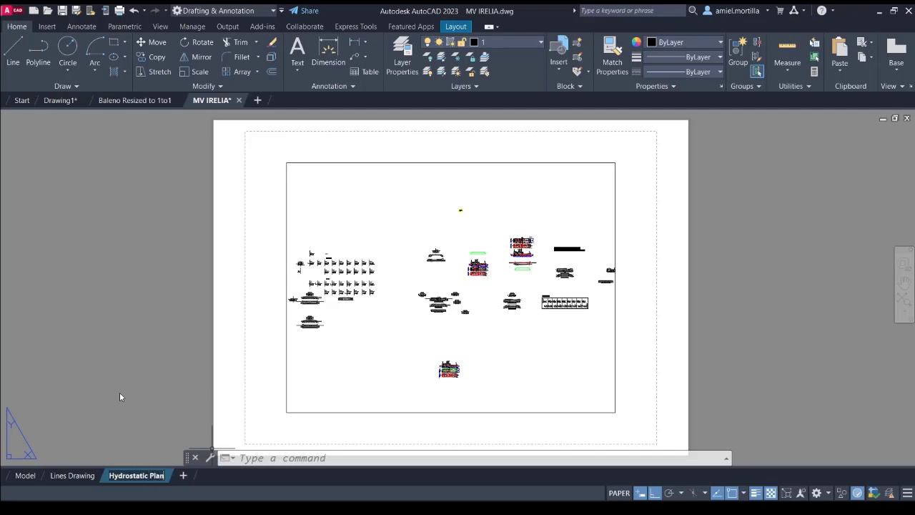
key("Return")
Change the last word of the Hydrostatic Plan layout's name so it reads Hydrostatic Lines
double_click(151, 476)
key("BackSpace")
key("BackSpace")
key("BackSpace")
key("BackSpace")
type("Lines")
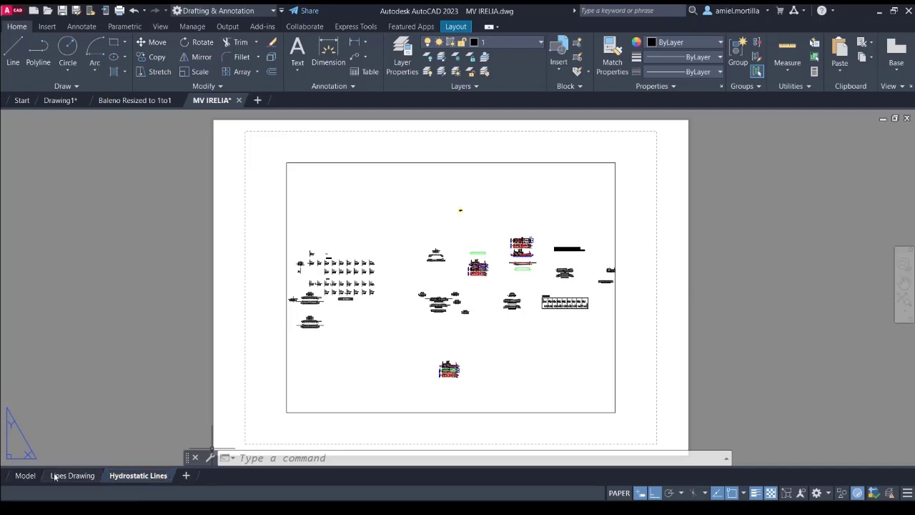
Return to the Lines Drawing layout and add four new layouts to the drawing
left_click(72, 475)
left_click(185, 475)
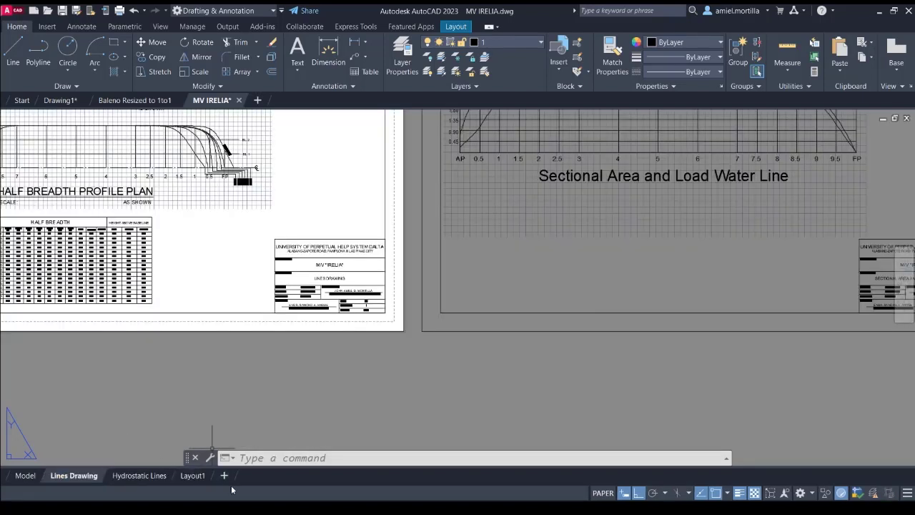
left_click(264, 476)
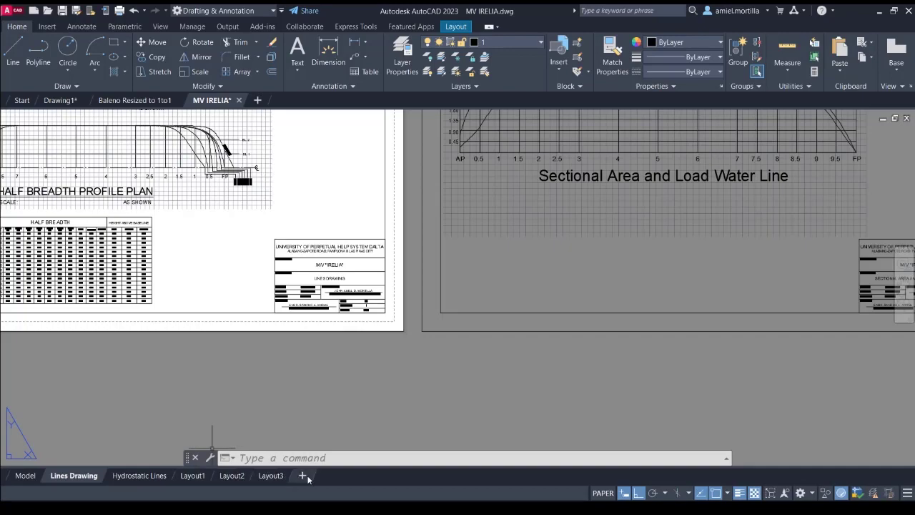
Examine the Lines Drawing layout's title block and compare its sheet with the adjacent sectional area and midship section sheets
middle_click_drag(292, 357, 343, 364)
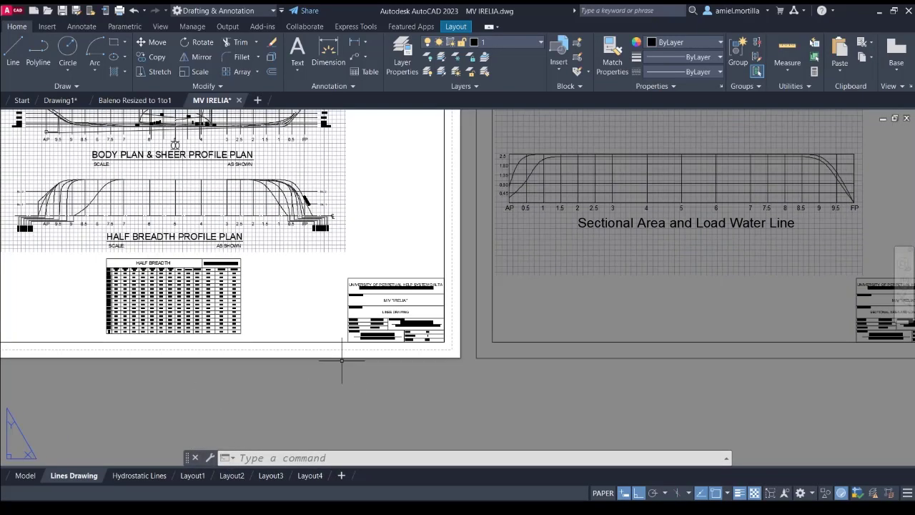
scroll(344, 364, "up", 3)
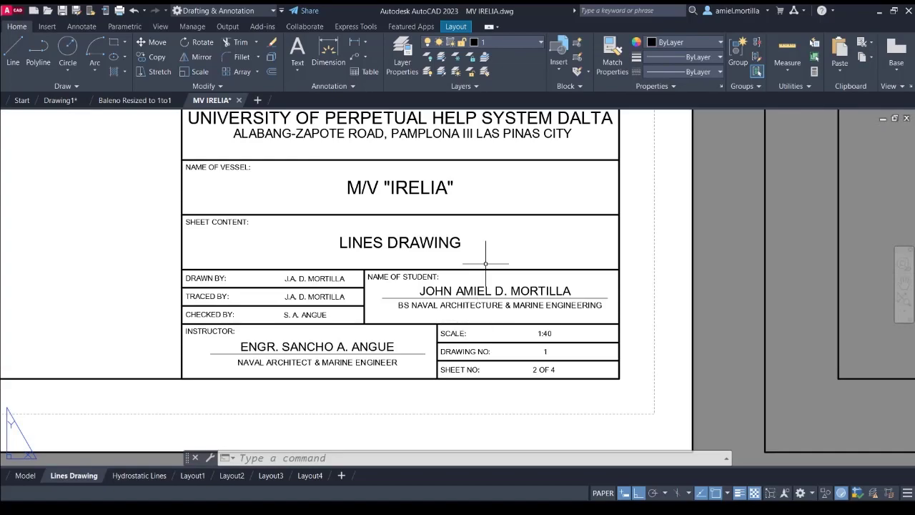
scroll(486, 245, "down", 2)
scroll(511, 309, "down", 3)
scroll(510, 310, "down", 2)
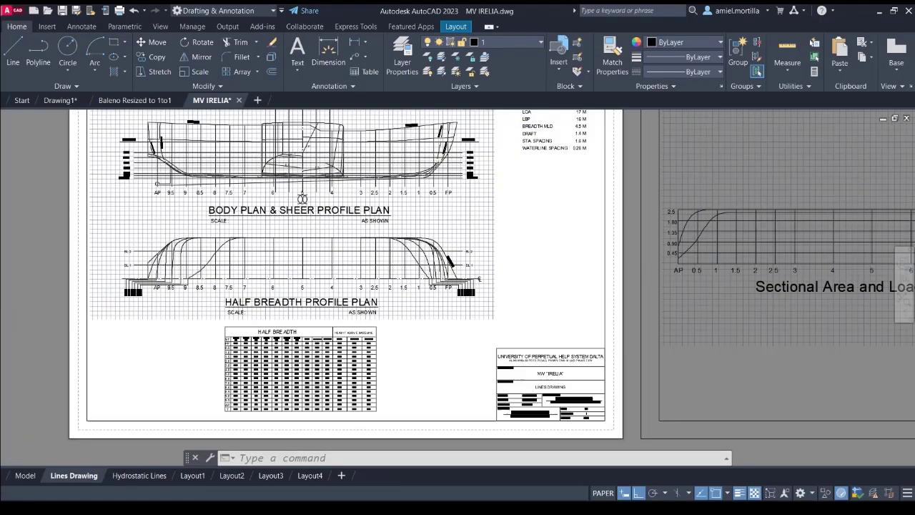
middle_click_drag(527, 292, 559, 330)
scroll(388, 261, "down", 2)
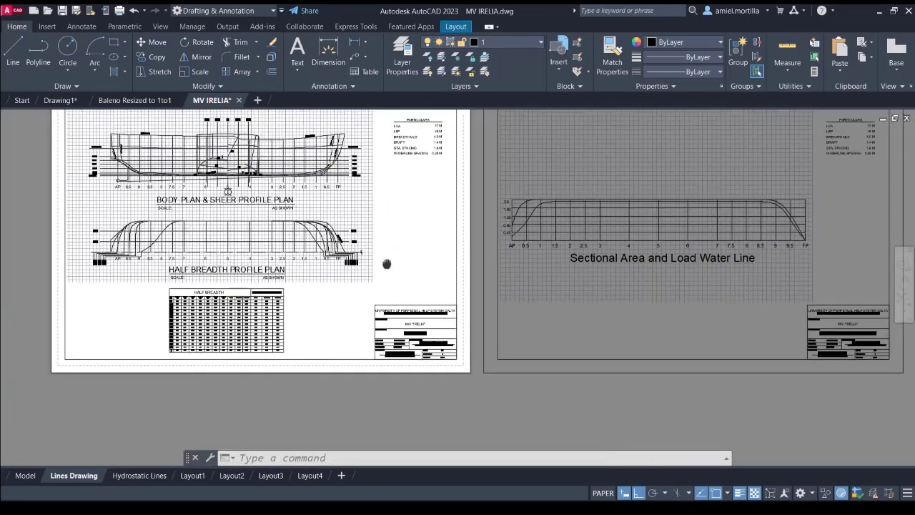
middle_click_drag(383, 236, 237, 288)
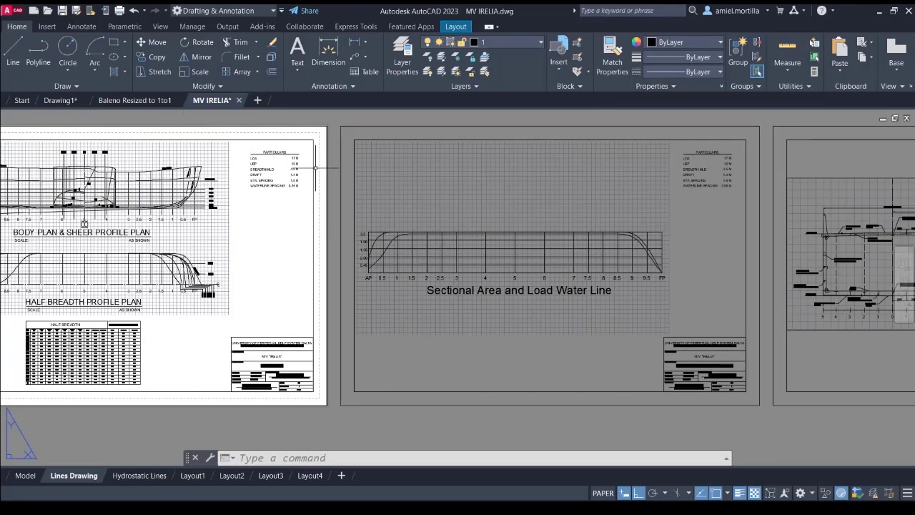
scroll(426, 206, "down", 1)
middle_click_drag(304, 305, 411, 300)
middle_click_drag(363, 318, 252, 322)
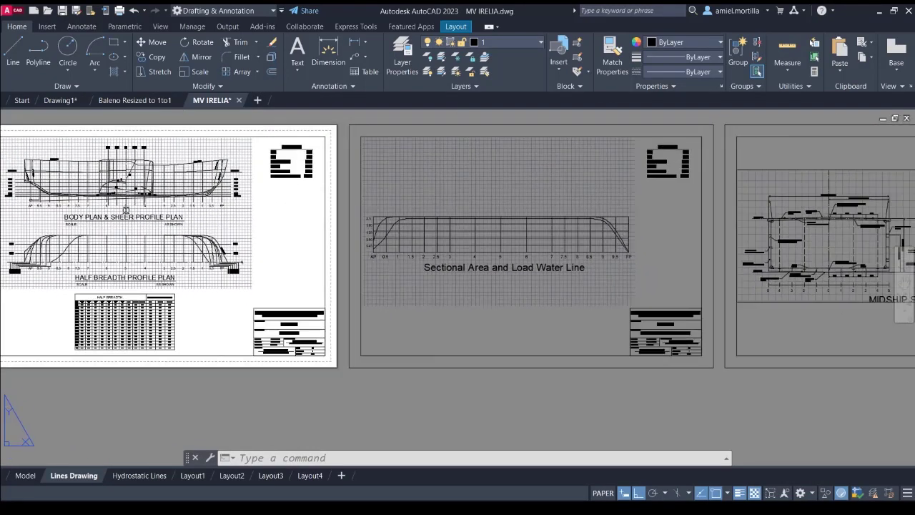
scroll(252, 322, "up", 5)
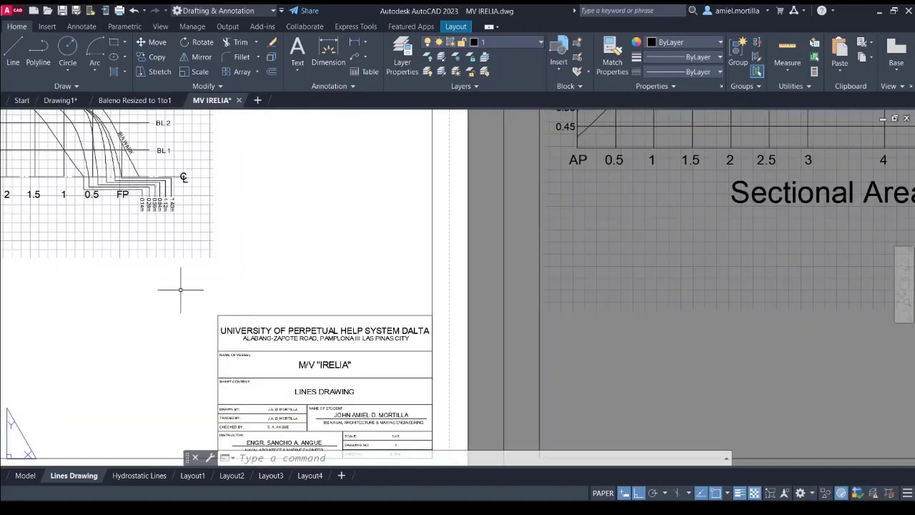
middle_click_drag(180, 290, 454, 379)
Switch to the Baleno Resized to 1to1 drawing and examine its framed plan sheets in model space, starting with the fire control plan
left_click(135, 100)
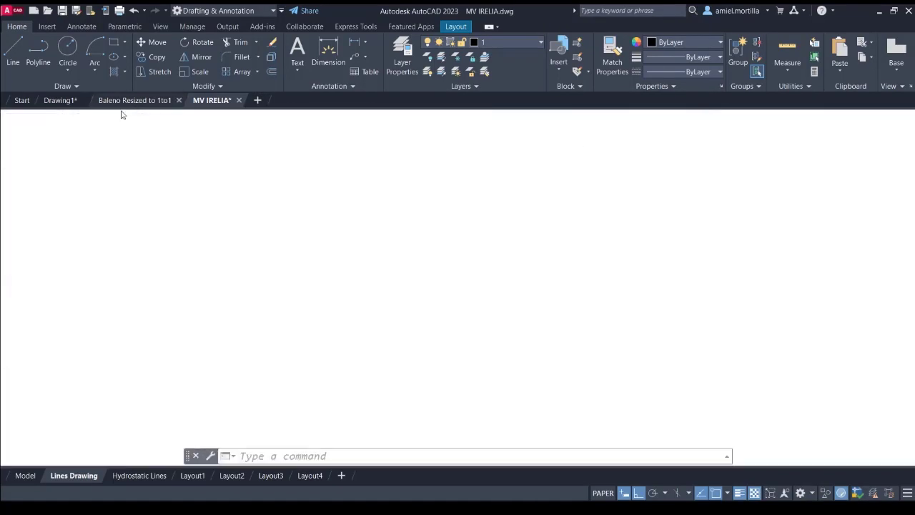
scroll(553, 267, "up", 2)
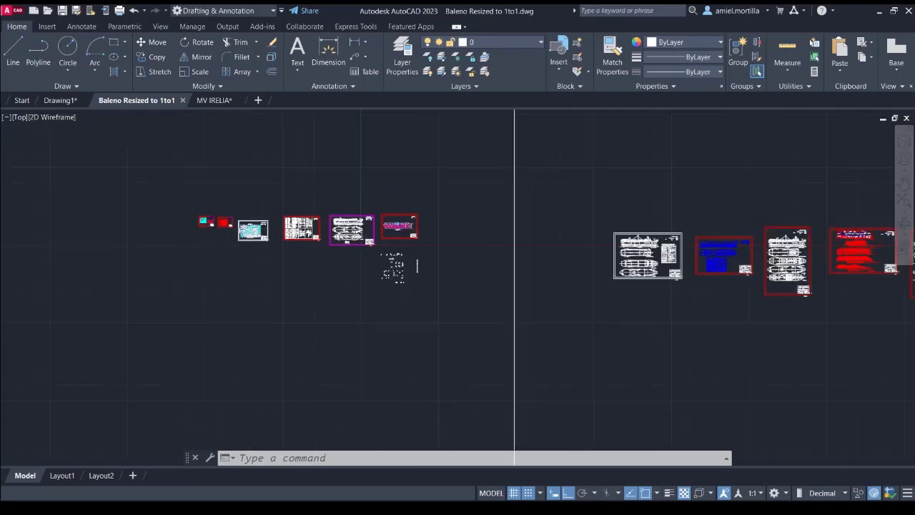
middle_click_drag(602, 254, 398, 256)
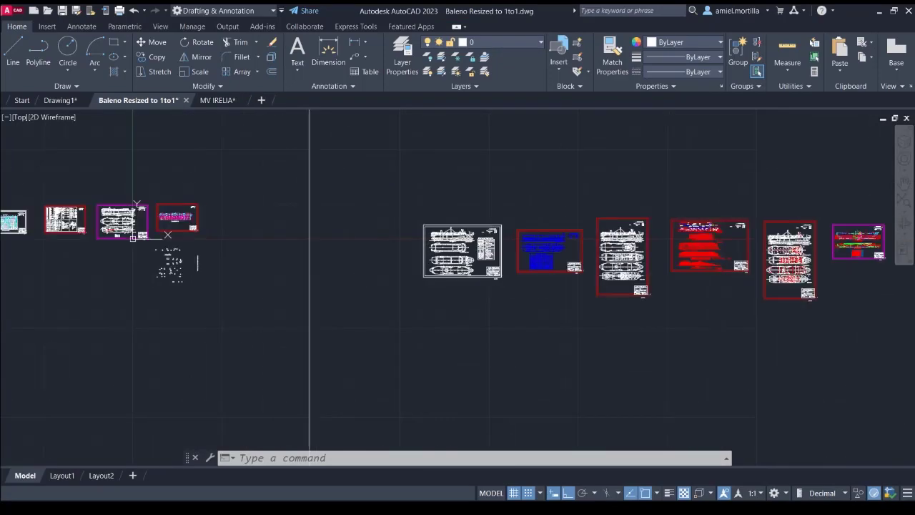
scroll(444, 227, "up", 1)
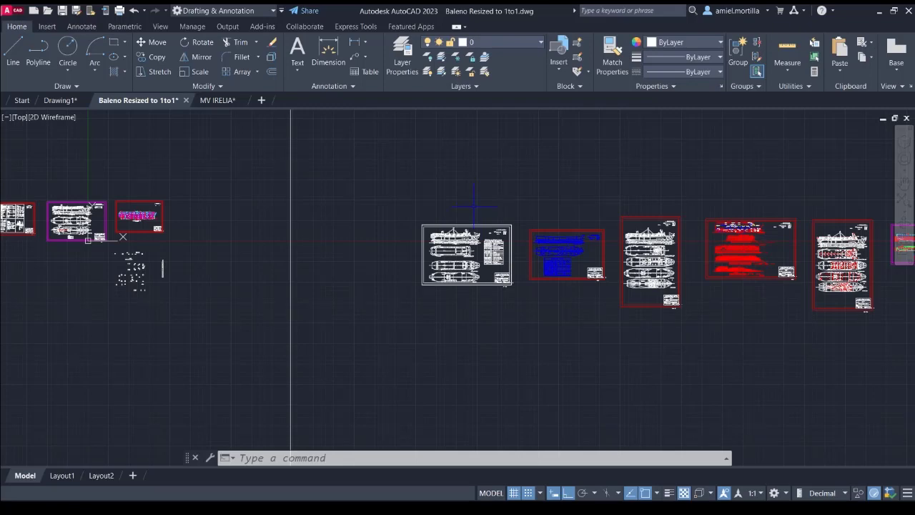
scroll(291, 279, "up", 1)
middle_click_drag(290, 279, 163, 286)
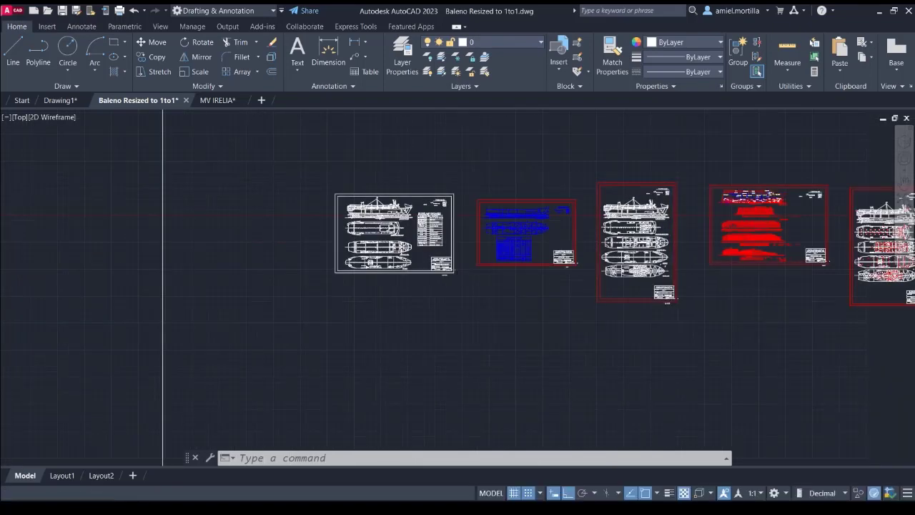
scroll(429, 236, "up", 1)
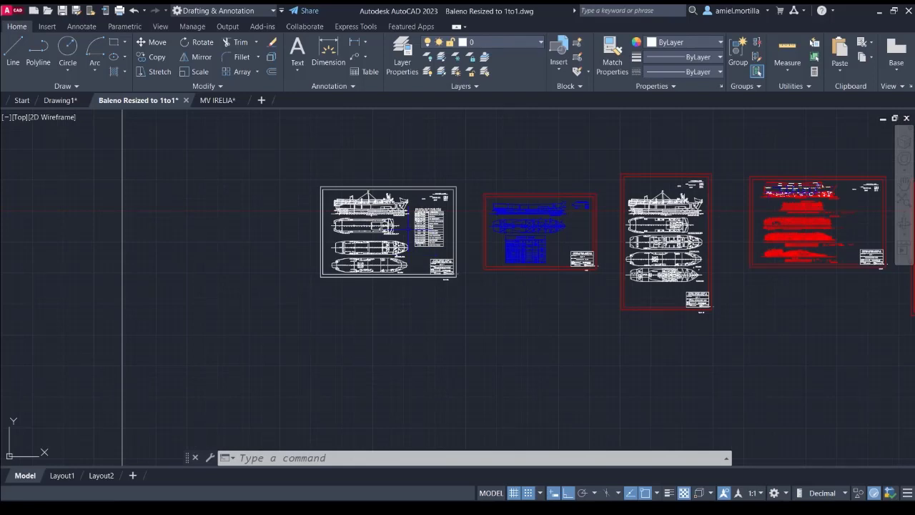
scroll(415, 236, "up", 4)
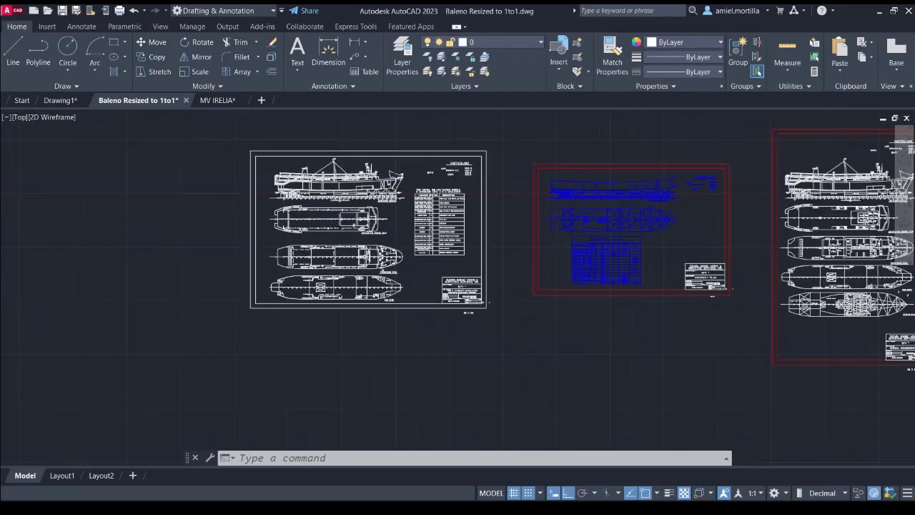
scroll(436, 247, "up", 3)
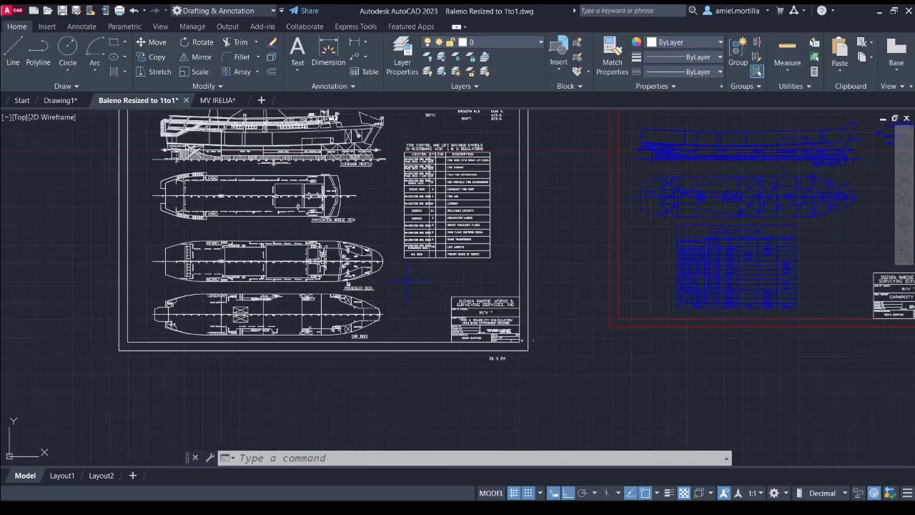
Highlight the fire control plan sheet's double border and examine its title block, scale entry and car deck plan
scroll(442, 331, "up", 4)
left_click(444, 392)
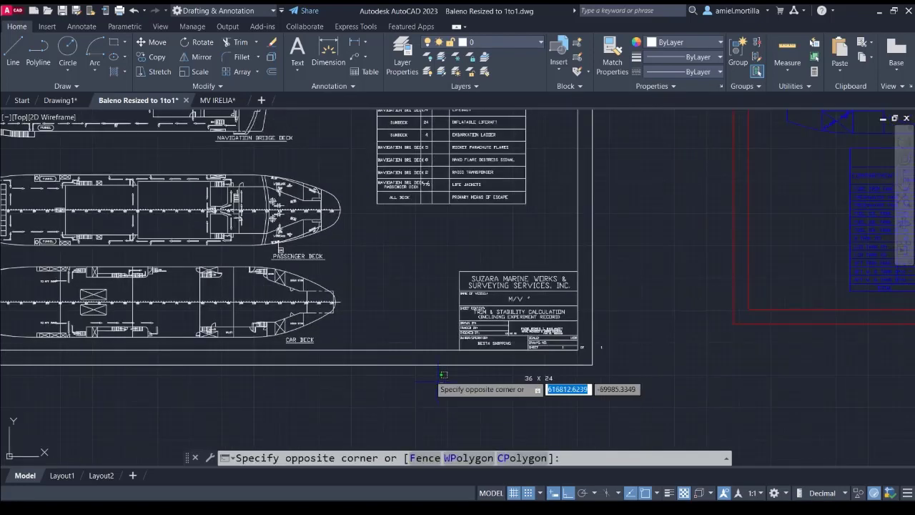
left_click(452, 316)
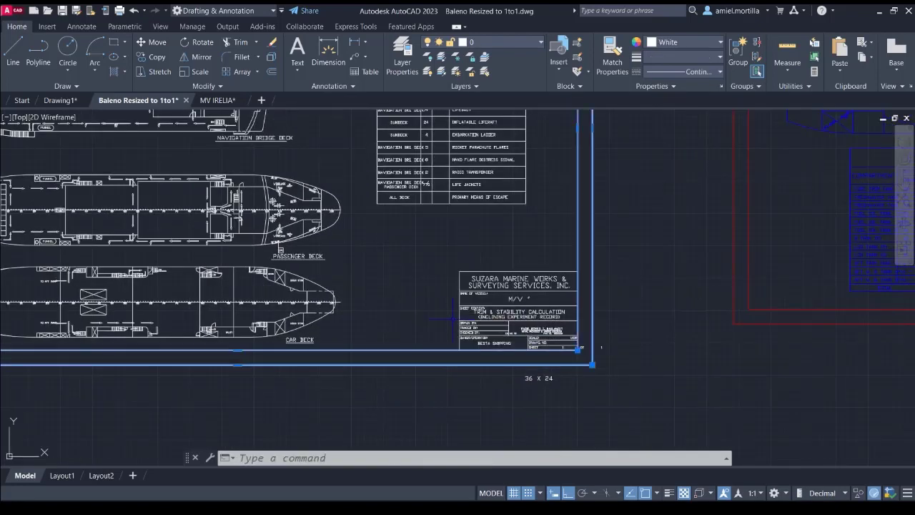
key("Escape")
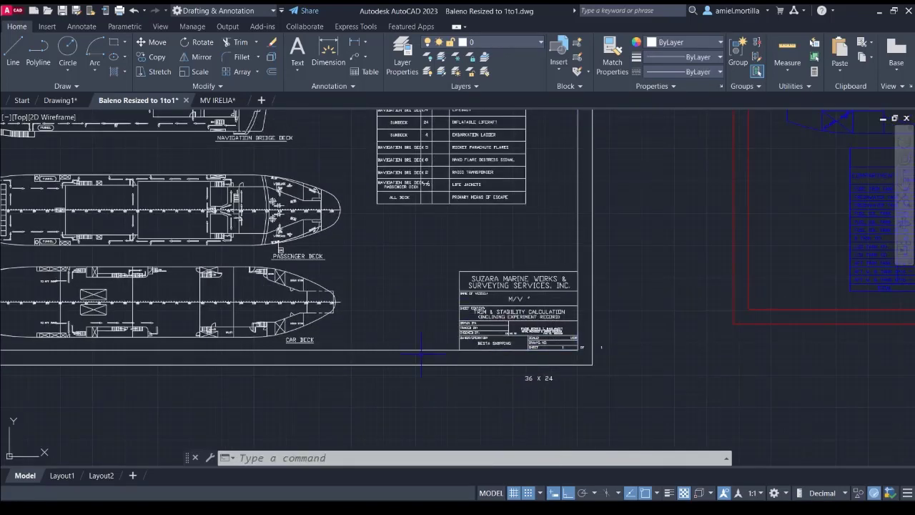
scroll(414, 289, "up", 1)
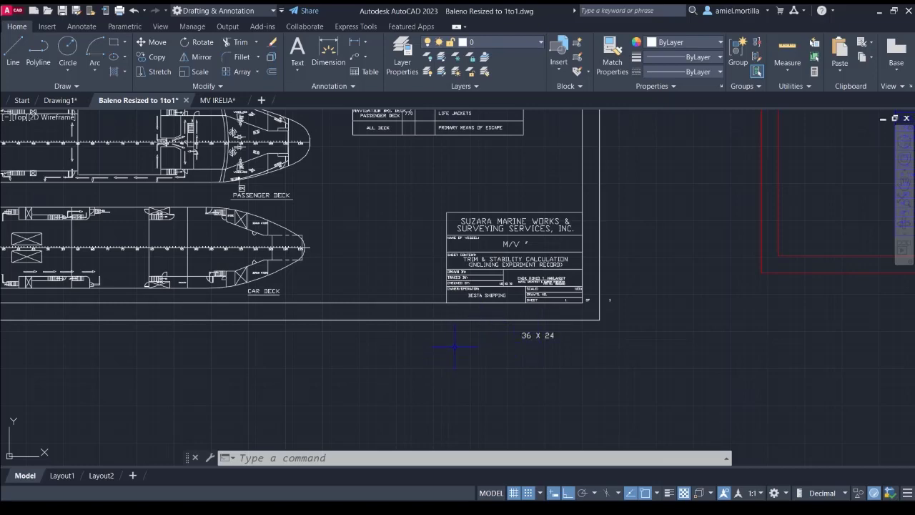
scroll(454, 346, "down", 2)
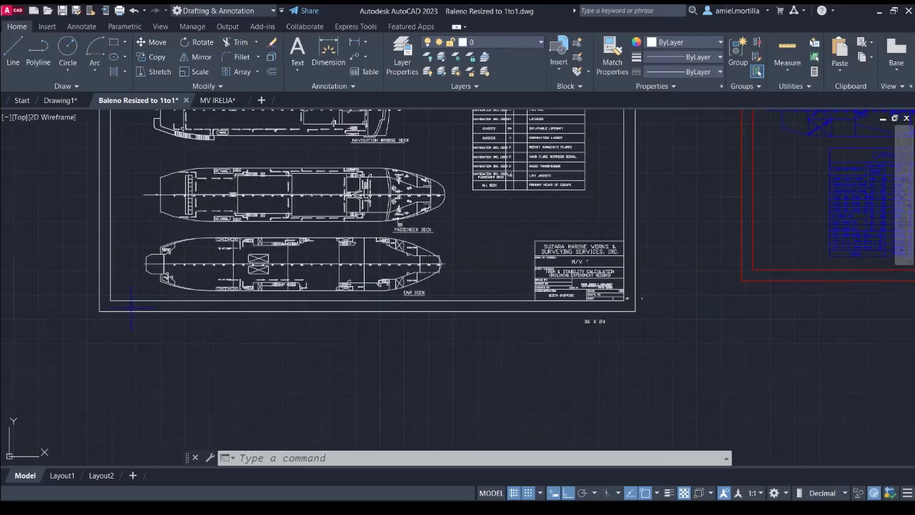
scroll(414, 269, "up", 3)
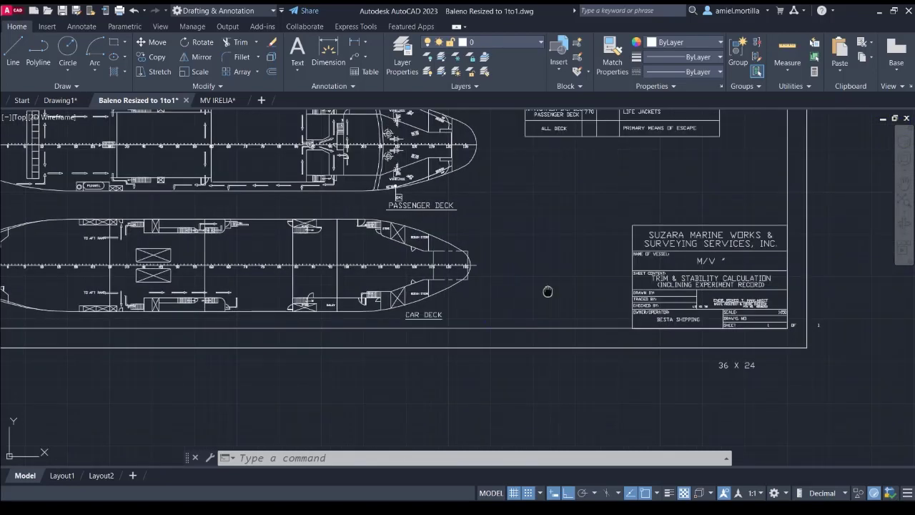
middle_click_drag(547, 291, 530, 290)
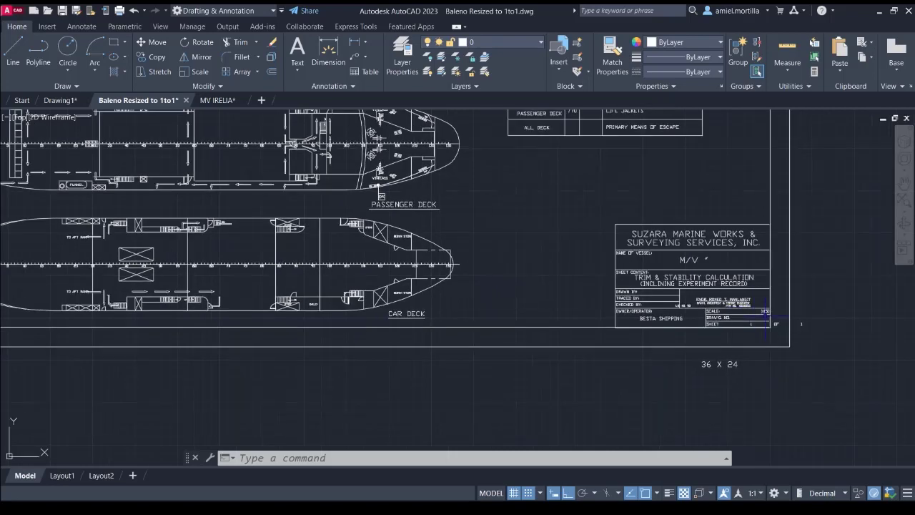
middle_click_drag(306, 283, 500, 297)
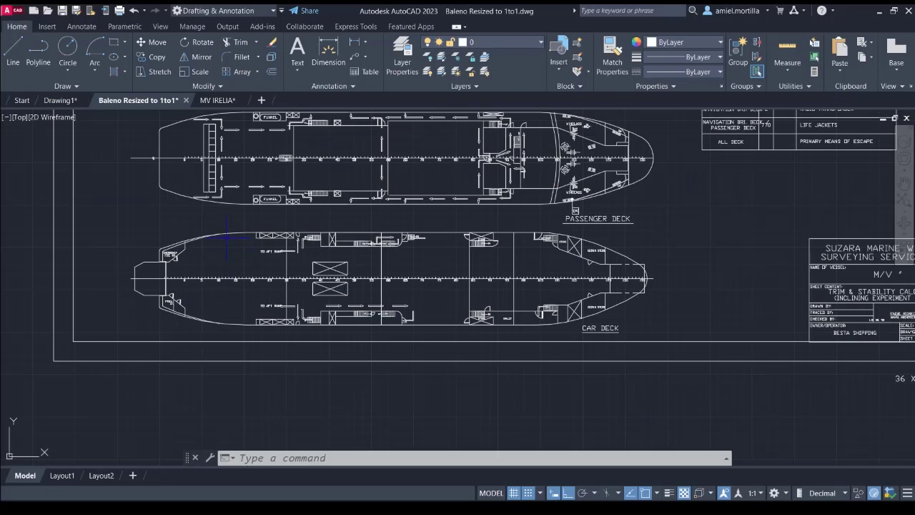
scroll(380, 243, "up", 3)
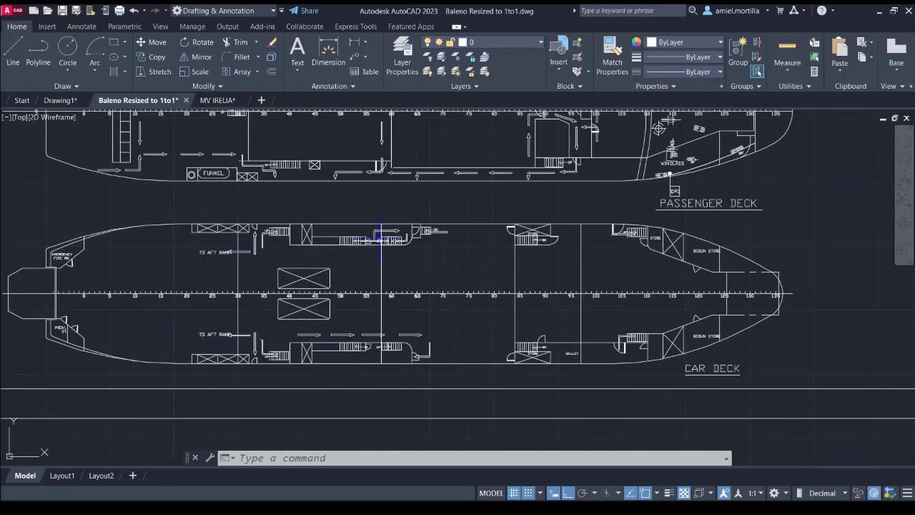
scroll(375, 240, "down", 3)
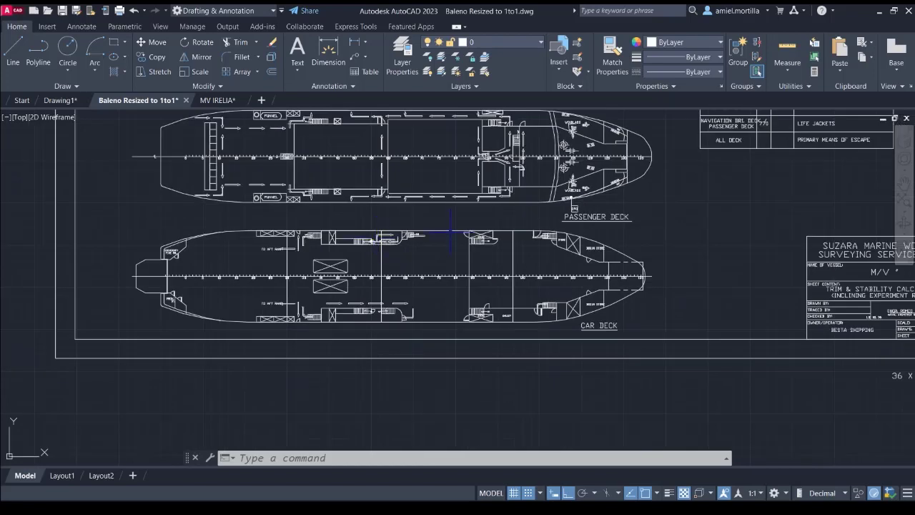
scroll(451, 230, "down", 3)
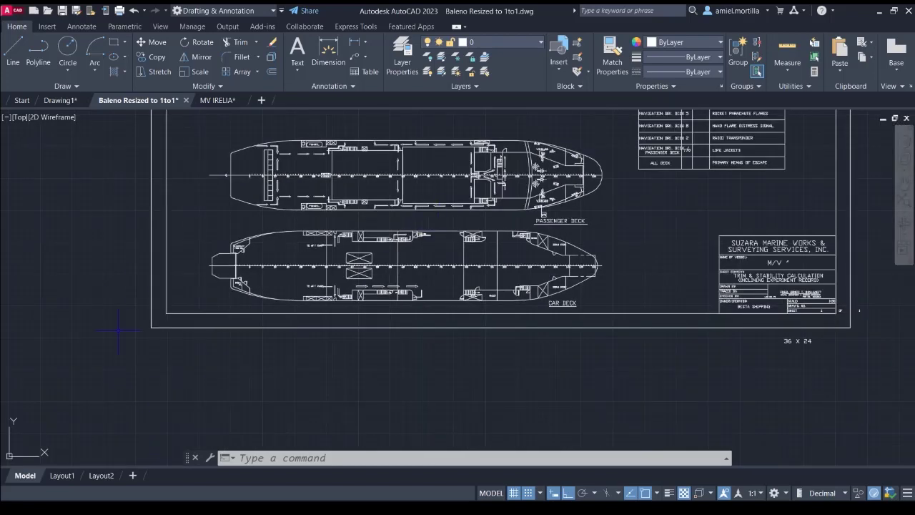
key("l")
key("Return")
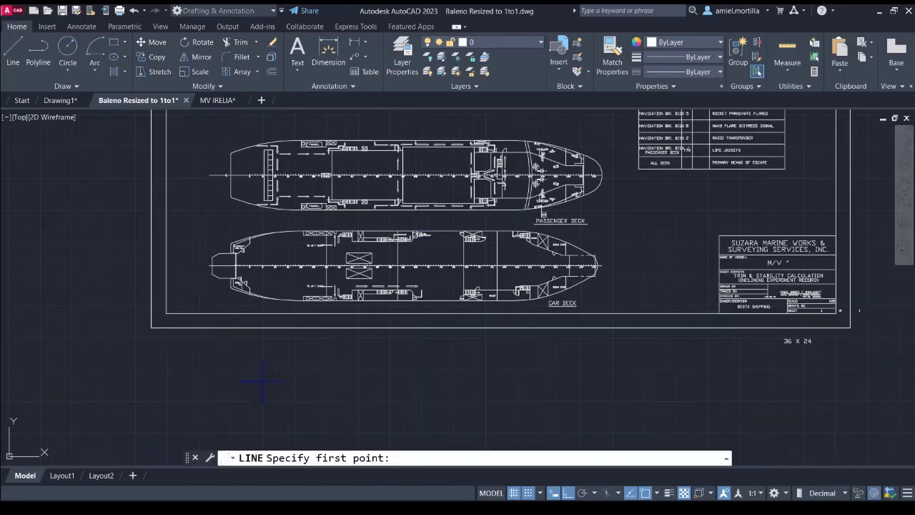
left_click(262, 381)
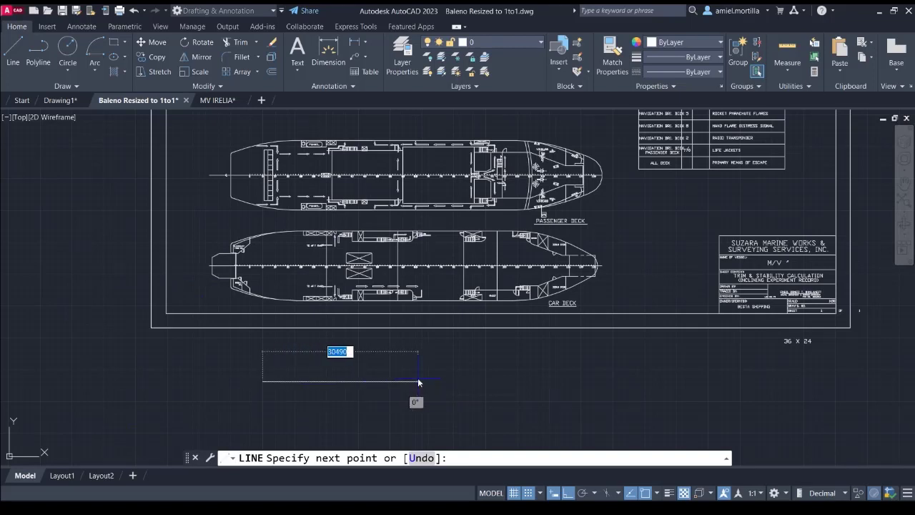
key("Escape")
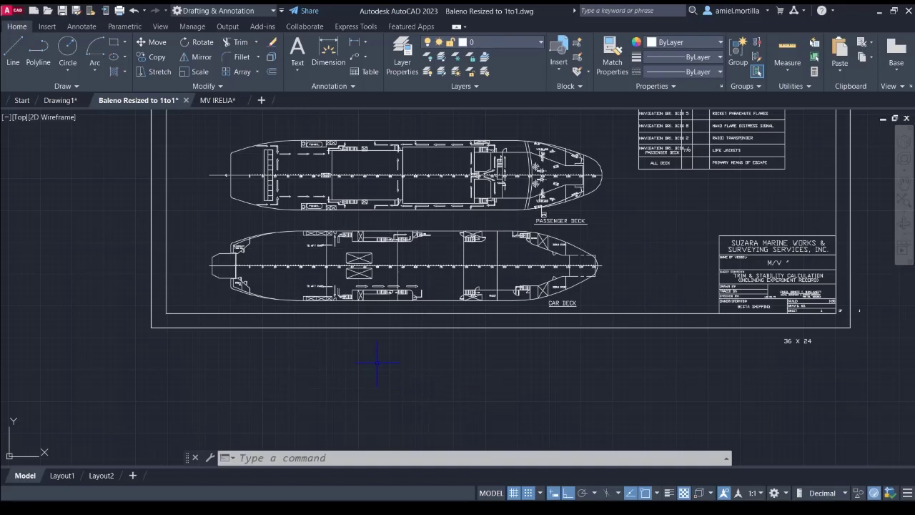
Examine the row of framed plan sheets, from the fire control plan past the capacity, general arrangement and construction plans
scroll(416, 251, "up", 3)
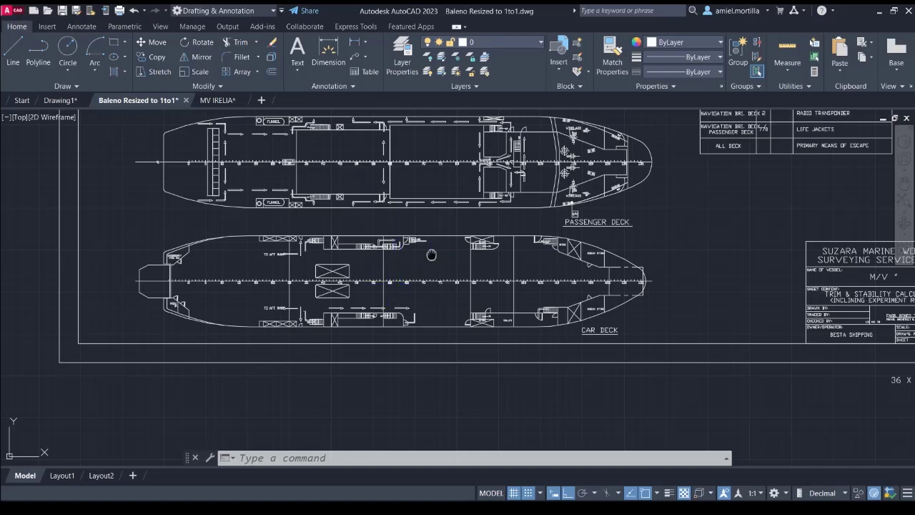
middle_click_drag(431, 255, 307, 239)
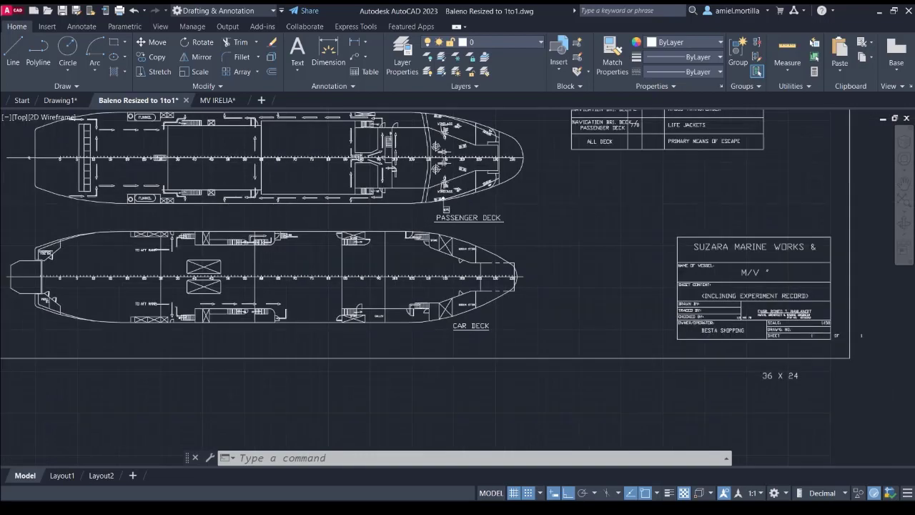
scroll(307, 239, "down", 3)
scroll(358, 236, "down", 5)
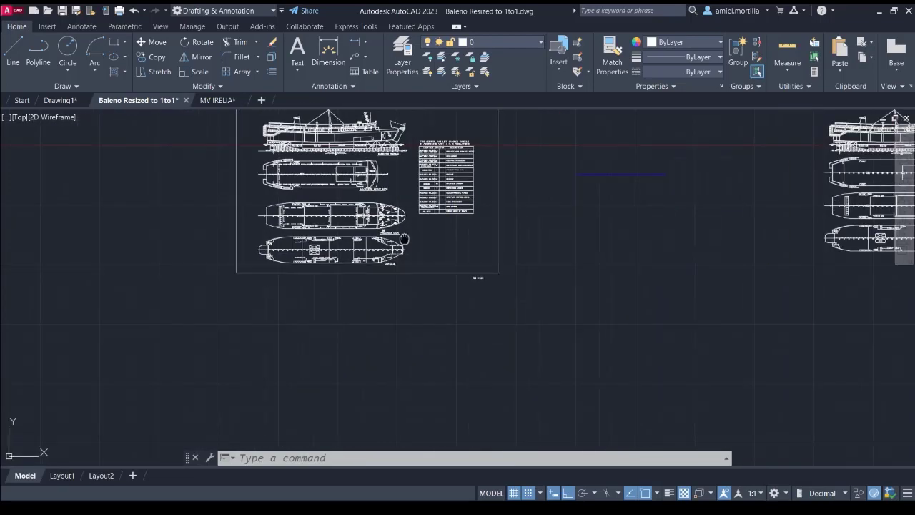
middle_click_drag(480, 204, 377, 246)
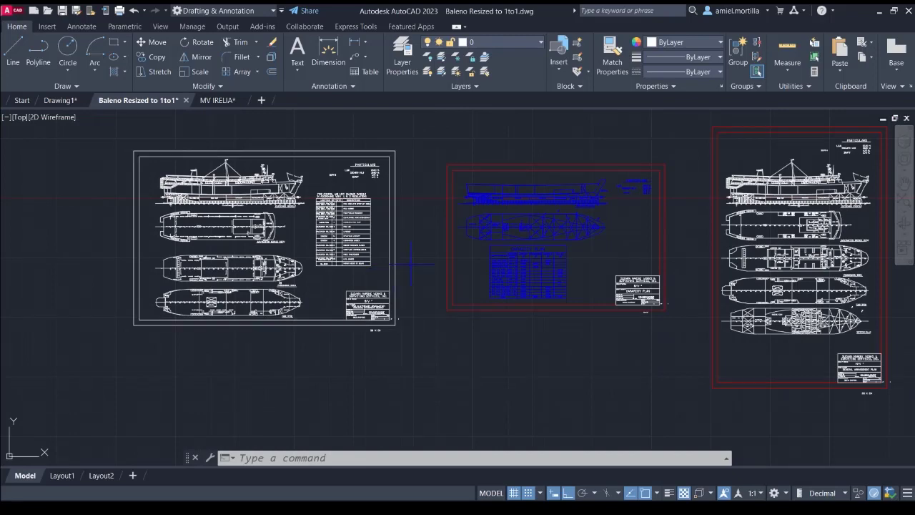
middle_click_drag(384, 260, 78, 271)
middle_click_drag(339, 260, 132, 262)
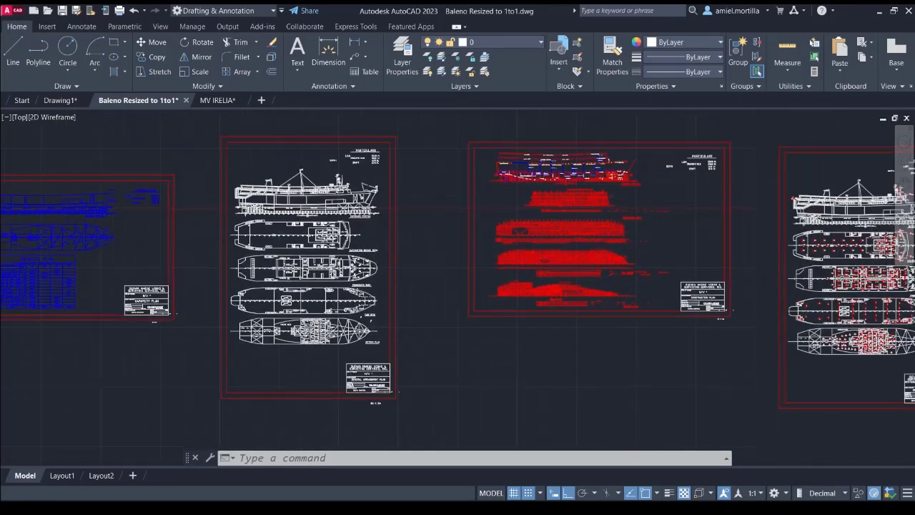
middle_click_drag(569, 262, 293, 257)
mouse_move(735, 250)
middle_mouse_down()
mouse_move(524, 248)
mouse_move(538, 231)
middle_mouse_up()
Check the deck lighting sheet's particulars and try to measure the ship's overall length on the outboard profile from the stern
scroll(429, 157, "up", 7)
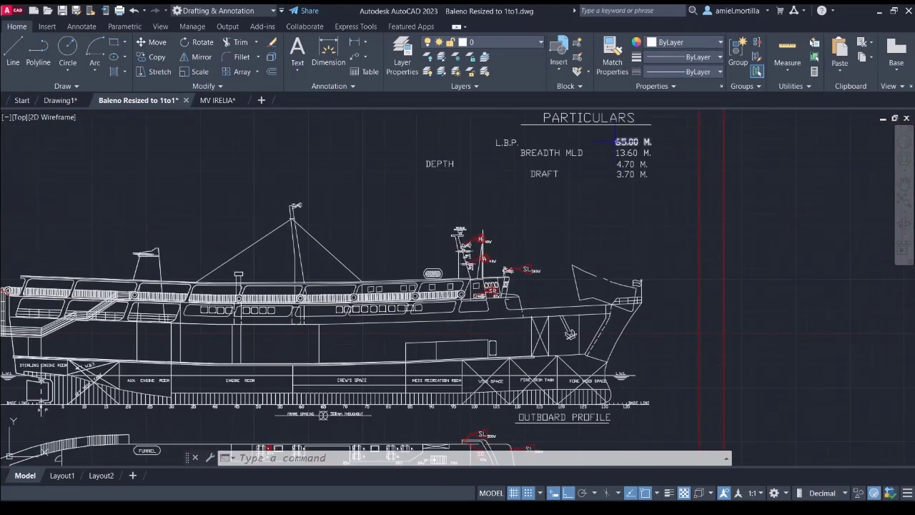
middle_click_drag(306, 278, 421, 237)
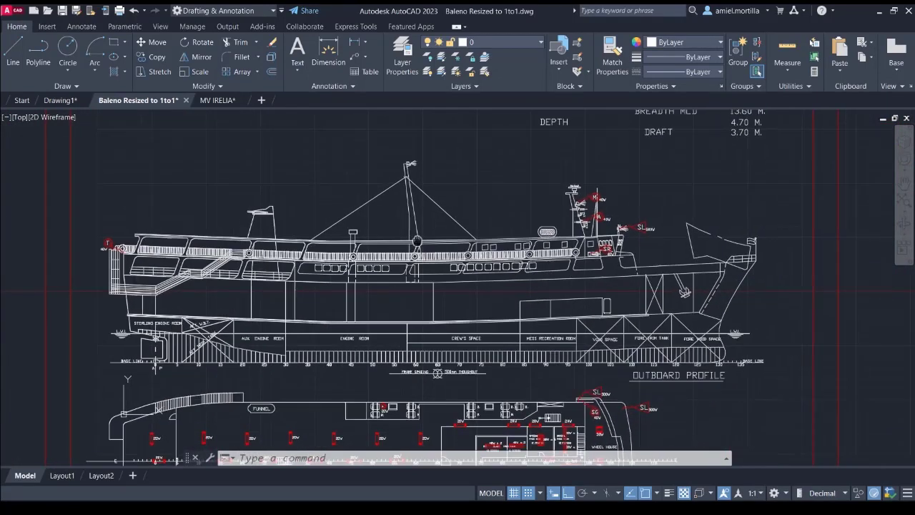
type("di")
key("Return")
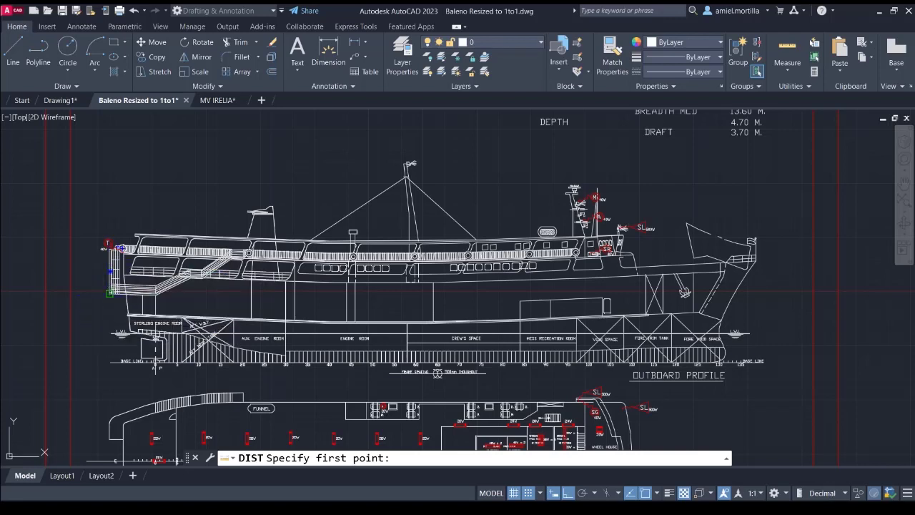
left_click(111, 292)
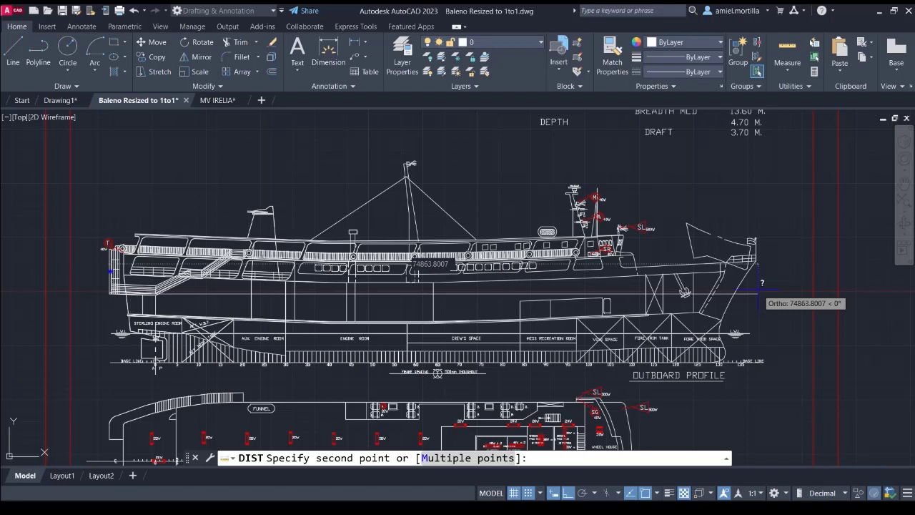
middle_click_drag(758, 290, 752, 325)
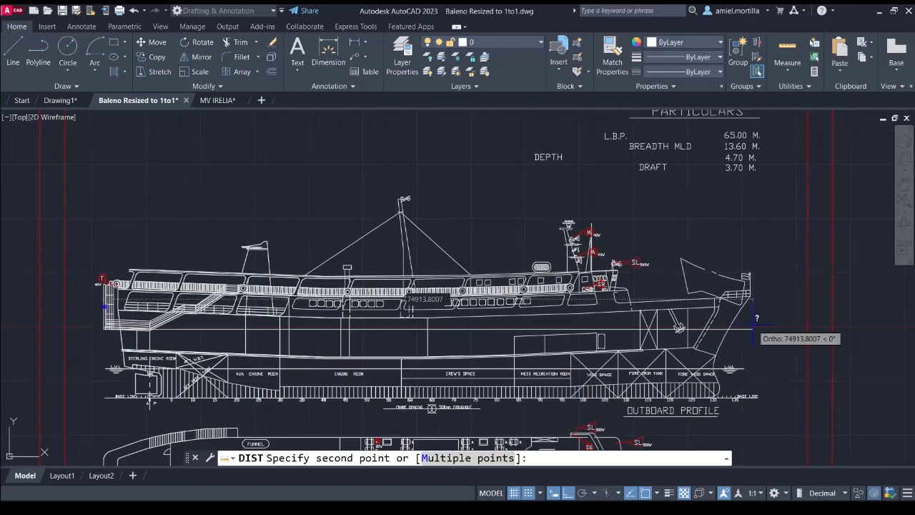
key("Escape")
Examine the deck lighting sheet's deck plans and title block, followed by the adjacent body plan and half-breadth sheet
scroll(597, 351, "down", 1)
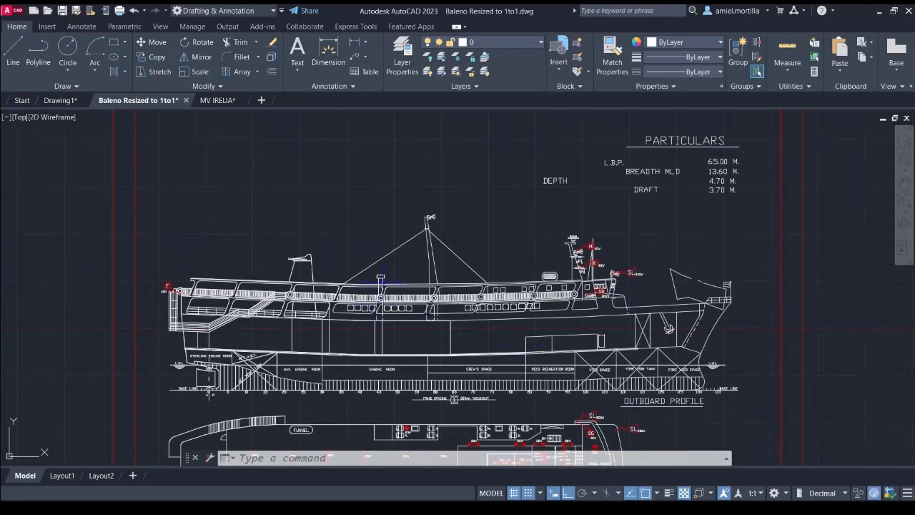
scroll(380, 243, "down", 1)
middle_click_drag(380, 243, 390, 201)
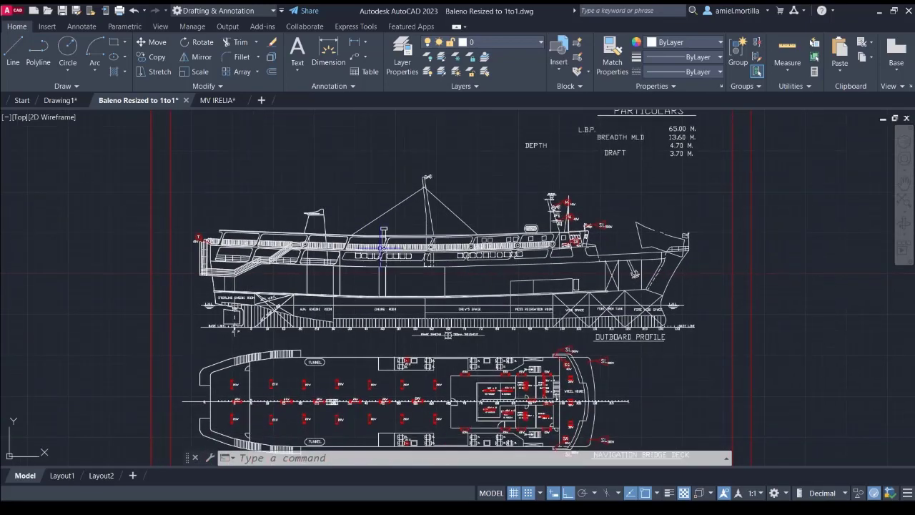
scroll(407, 286, "down", 2)
middle_click_drag(422, 321, 436, 86)
middle_click_drag(435, 344, 435, 241)
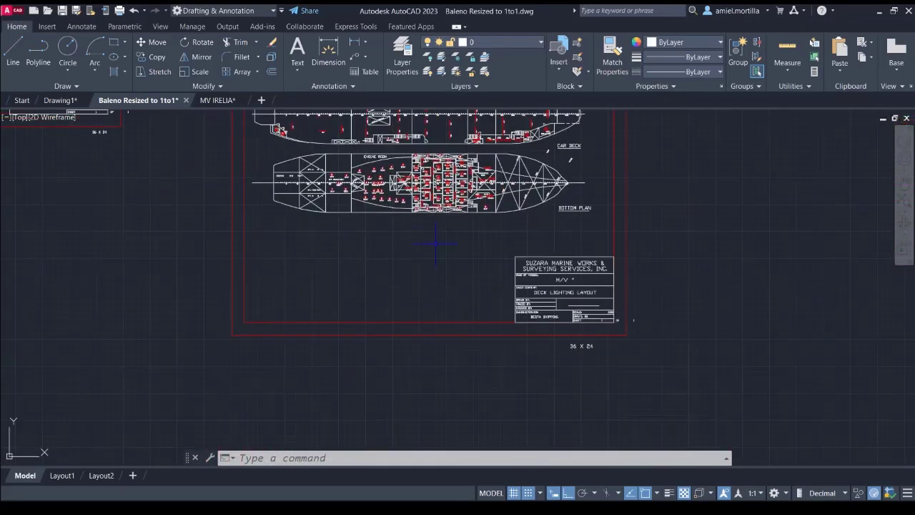
scroll(600, 337, "up", 3)
middle_click_drag(600, 337, 562, 299)
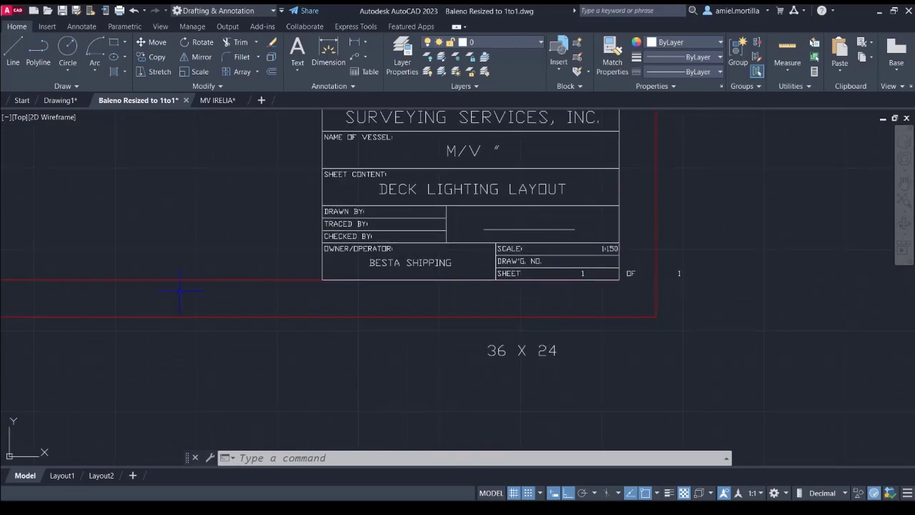
scroll(241, 276, "down", 6)
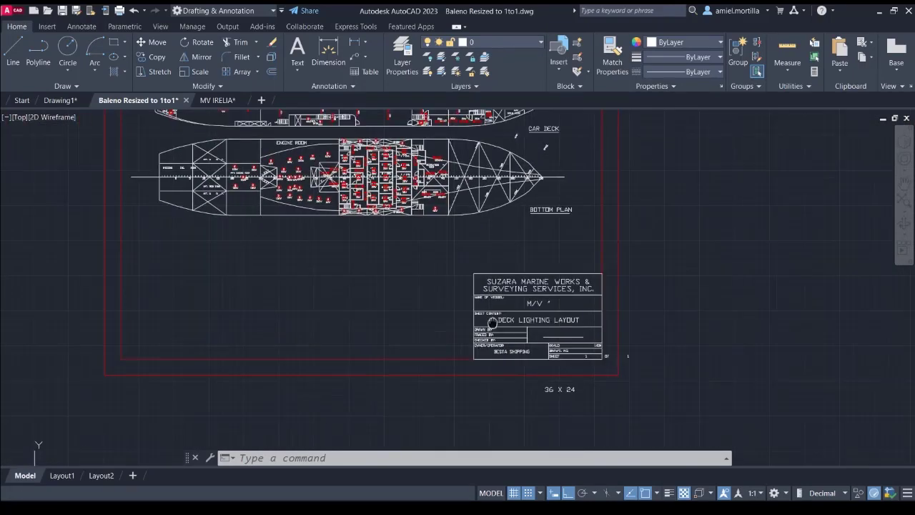
scroll(398, 293, "down", 2)
mouse_move(644, 301)
middle_mouse_down()
mouse_move(148, 329)
mouse_move(151, 347)
middle_mouse_up()
scroll(226, 243, "up", 3)
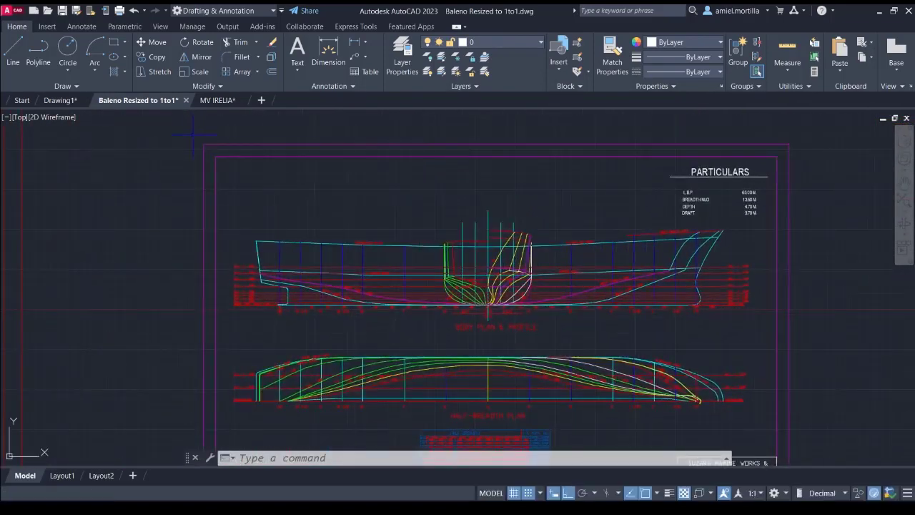
Switch to the MV IRELIA drawing's model space and bring up the bow of the ship's profile with its fore mast
left_click(219, 102)
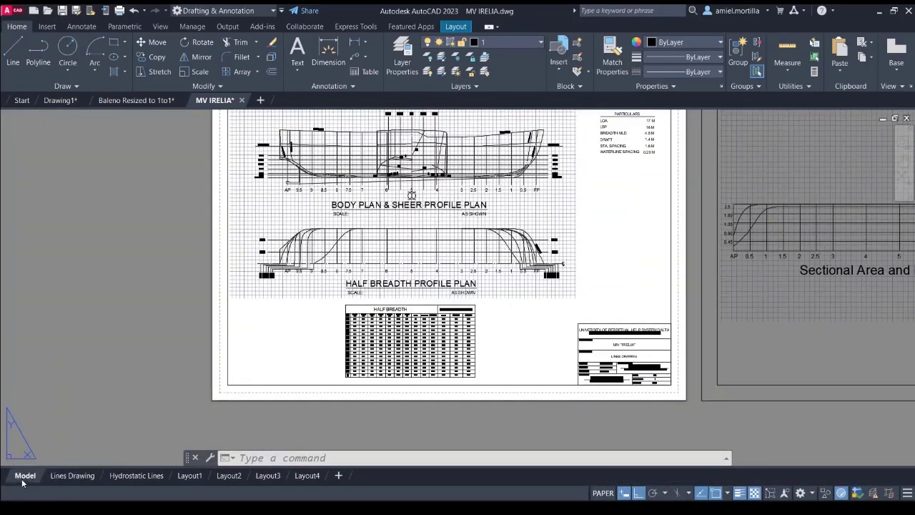
left_click(24, 490)
scroll(466, 264, "down", 3)
scroll(374, 288, "down", 3)
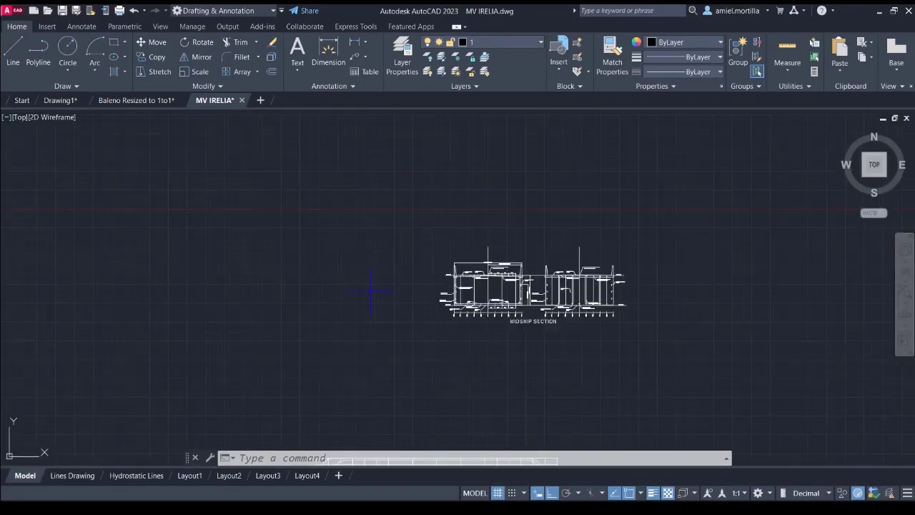
middle_click_drag(374, 289, 698, 241)
mouse_move(329, 129)
middle_mouse_down()
mouse_move(400, 237)
mouse_move(604, 338)
middle_mouse_up()
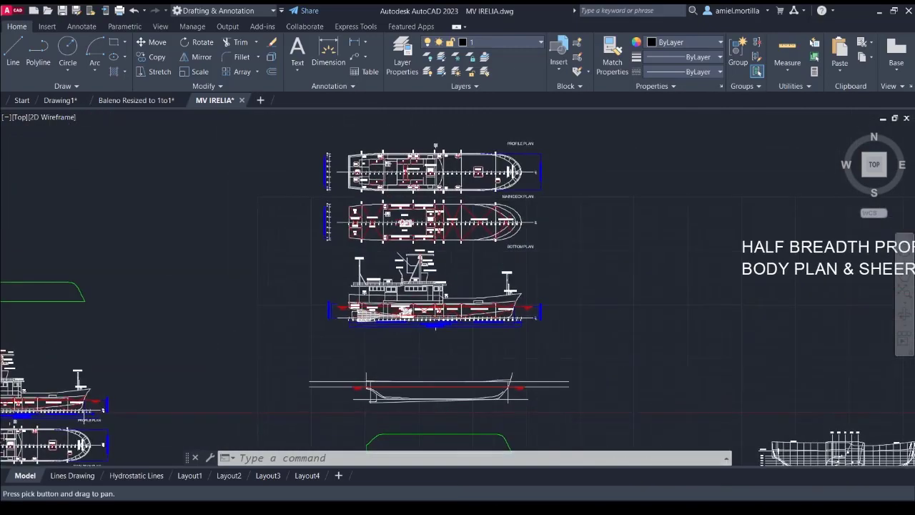
scroll(643, 358, "up", 4)
scroll(659, 365, "up", 5)
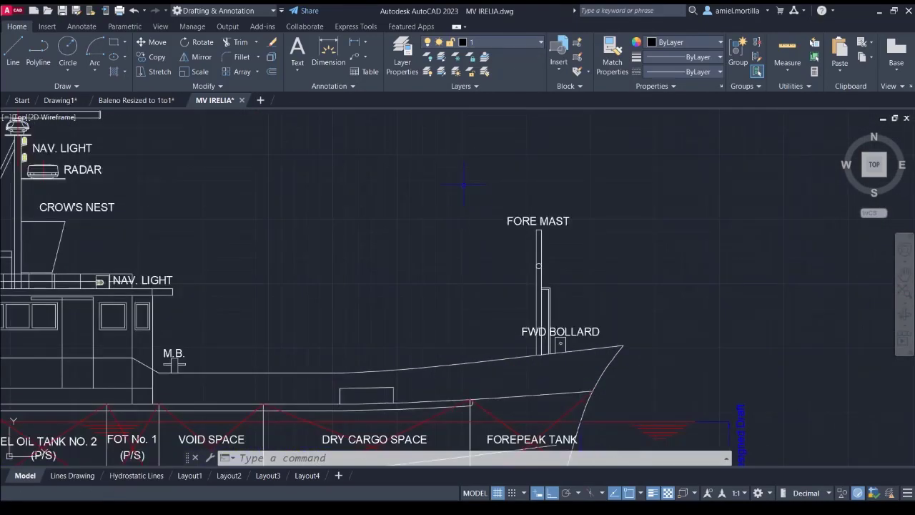
Move the FORE MAST label of the lone ship profile horizontally aft, away from its mast
left_click(463, 186)
left_click(589, 250)
type("m")
key("space")
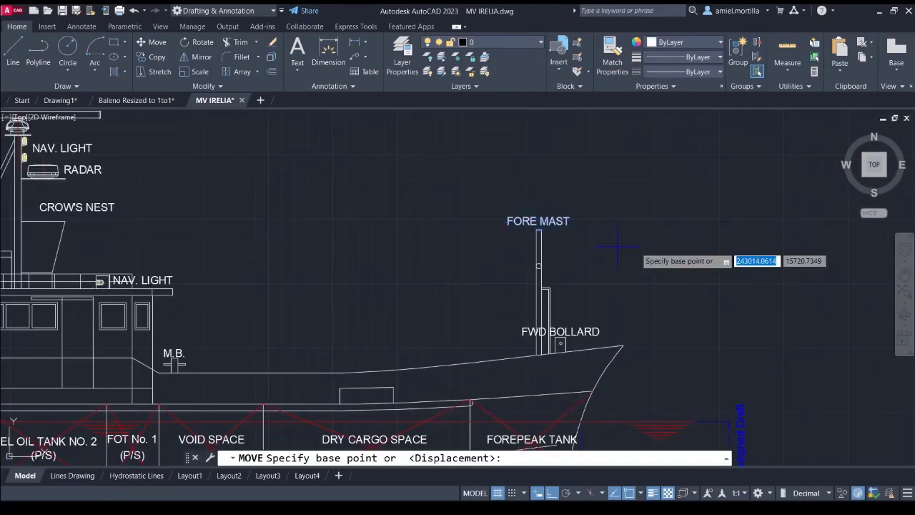
left_click(661, 250)
left_click(572, 249)
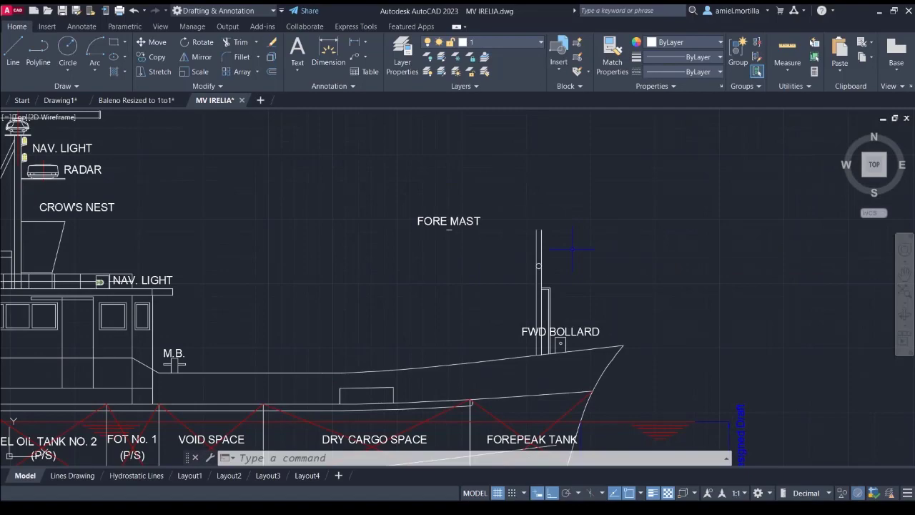
Examine the framed sheets of the Lines Drawing layout, from the body plan past the midship sections to the general arrangement
left_click(74, 476)
scroll(623, 298, "down", 3)
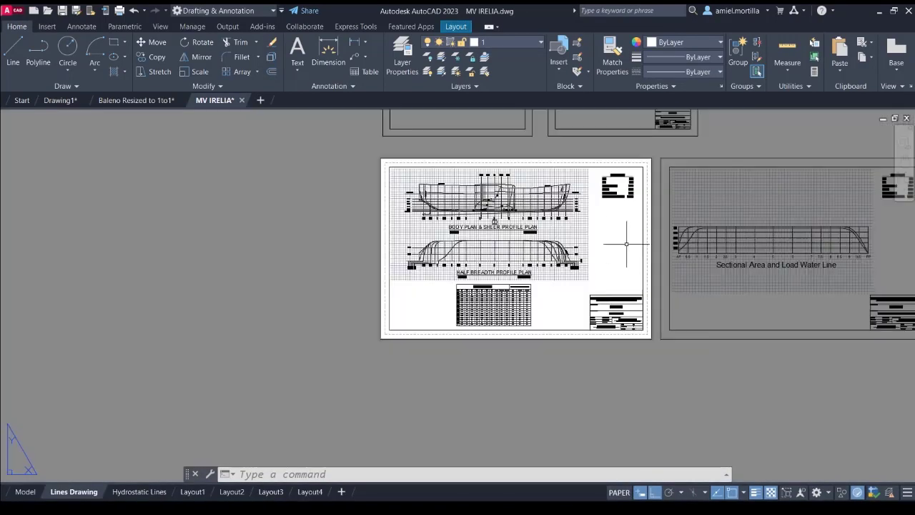
mouse_move(549, 264)
middle_mouse_down()
mouse_move(381, 251)
mouse_move(79, 250)
middle_mouse_up()
middle_click_drag(722, 250, 325, 251)
scroll(537, 176, "up", 3)
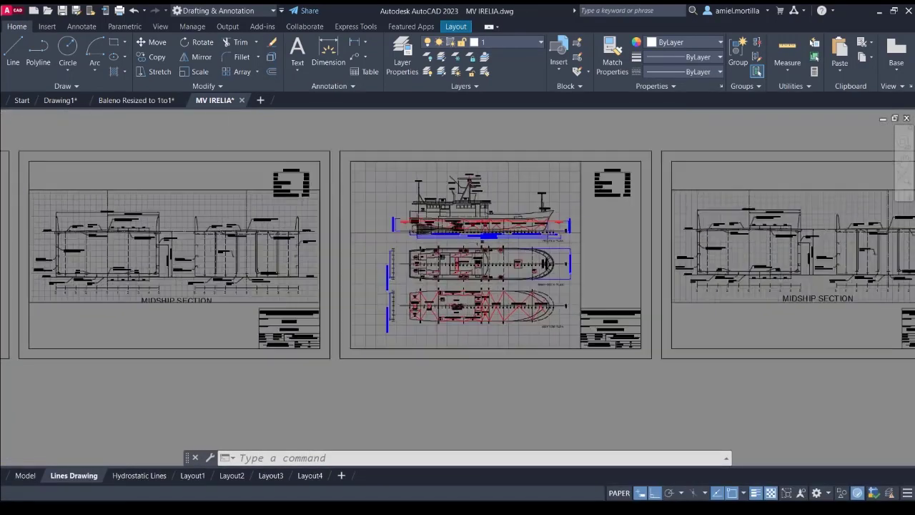
scroll(538, 176, "down", 5)
middle_click_drag(734, 260, 564, 261)
scroll(565, 261, "down", 3)
scroll(537, 297, "up", 5)
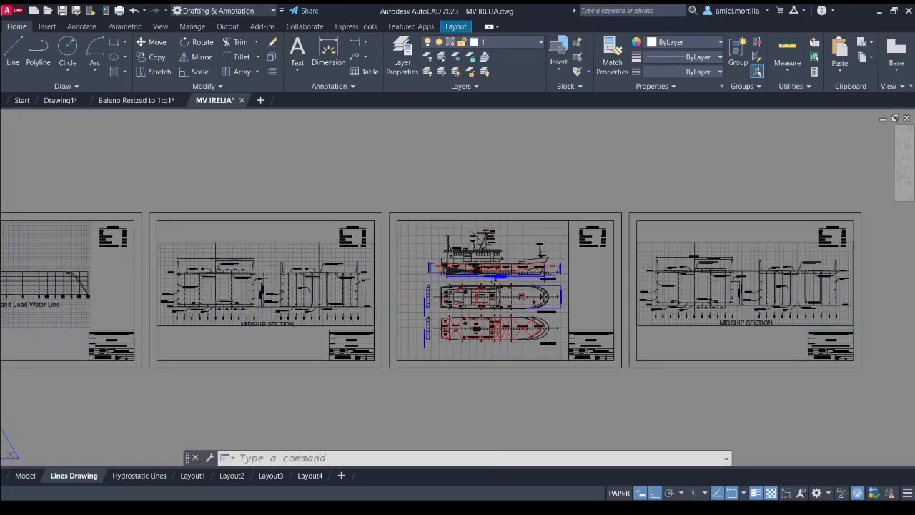
scroll(517, 333, "up", 2)
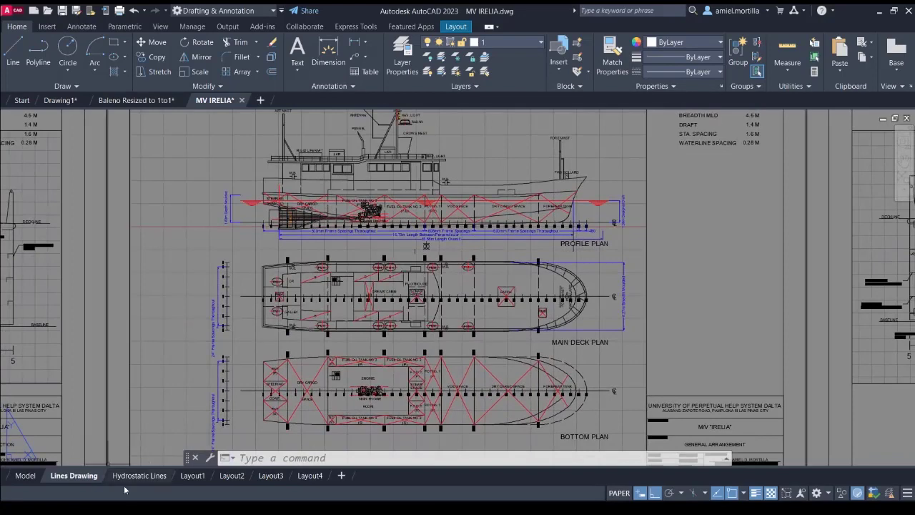
Return to model space and move the FORE MAST label and its short cap line back onto the top of the mast
left_click(25, 476)
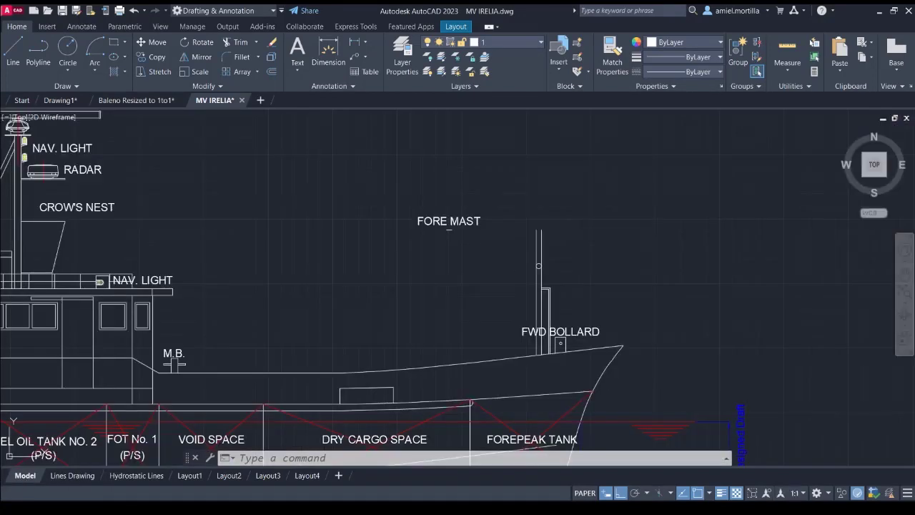
left_click(413, 248)
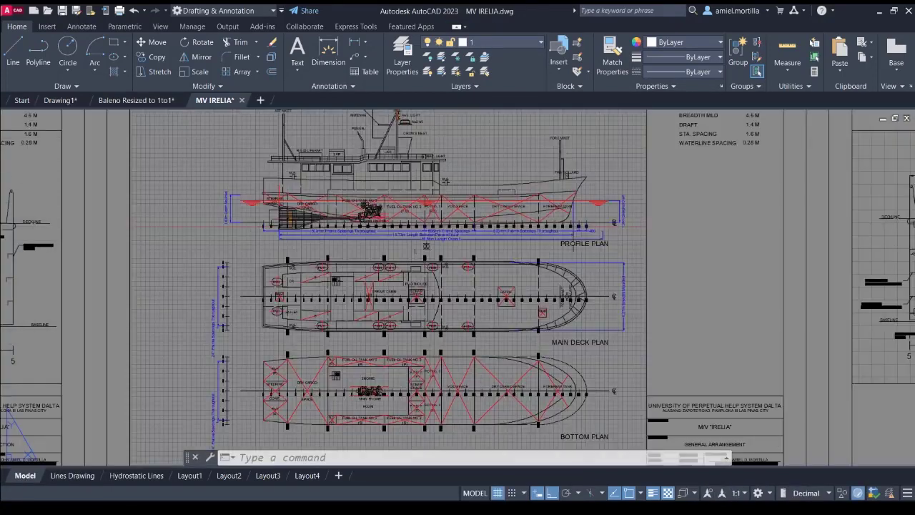
left_click(72, 476)
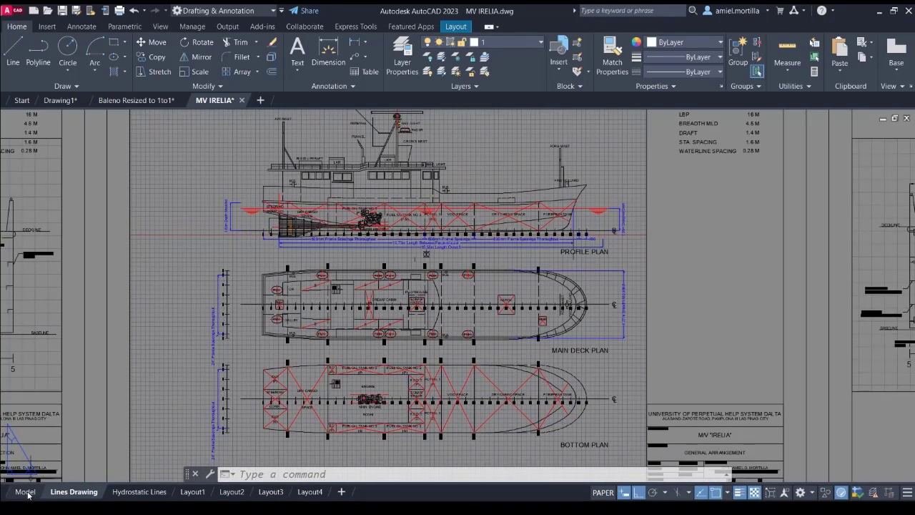
left_click(26, 492)
left_click(382, 224)
left_click(500, 301)
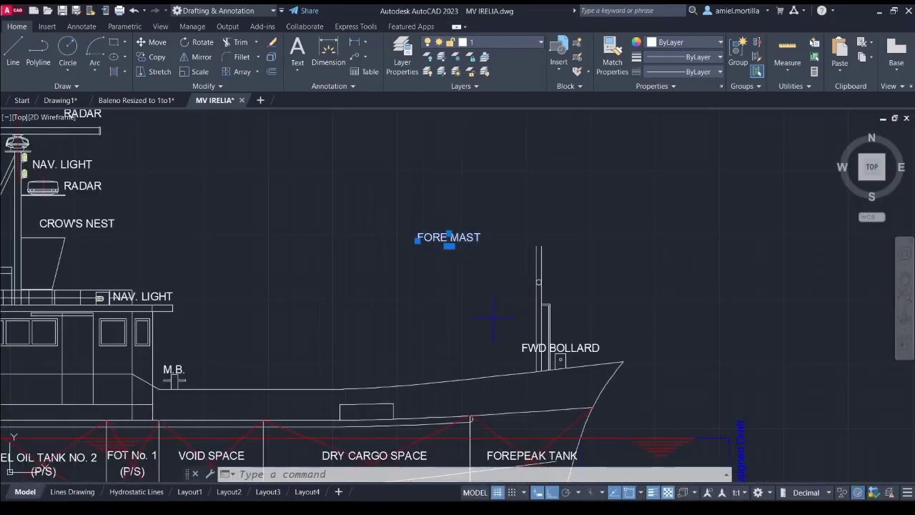
type("m")
key("Return")
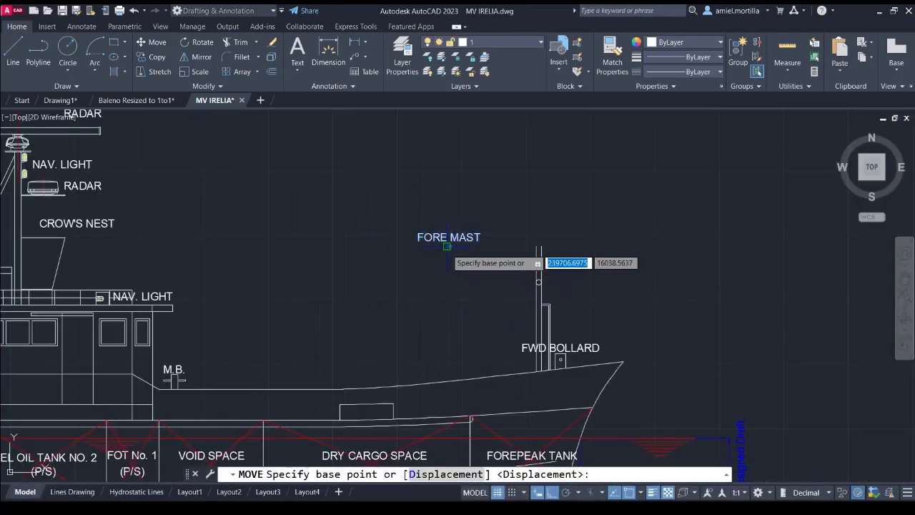
left_click(449, 246)
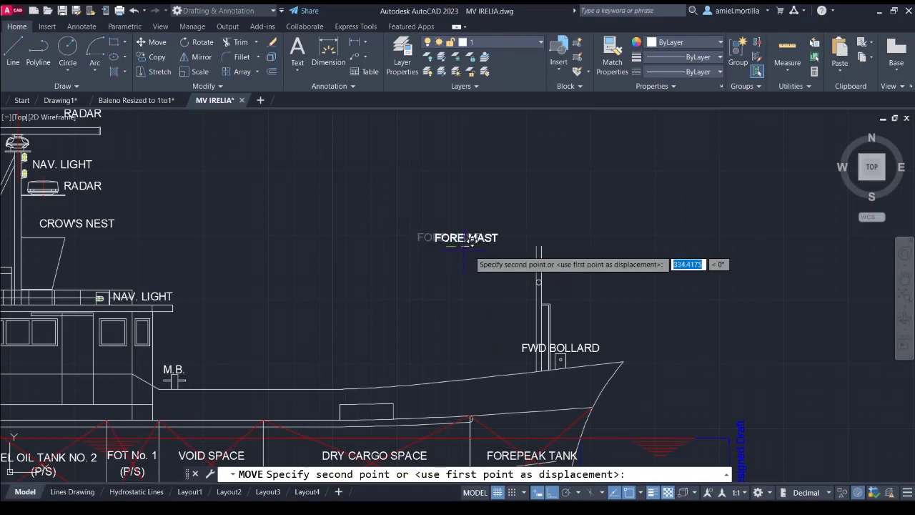
left_click(539, 246)
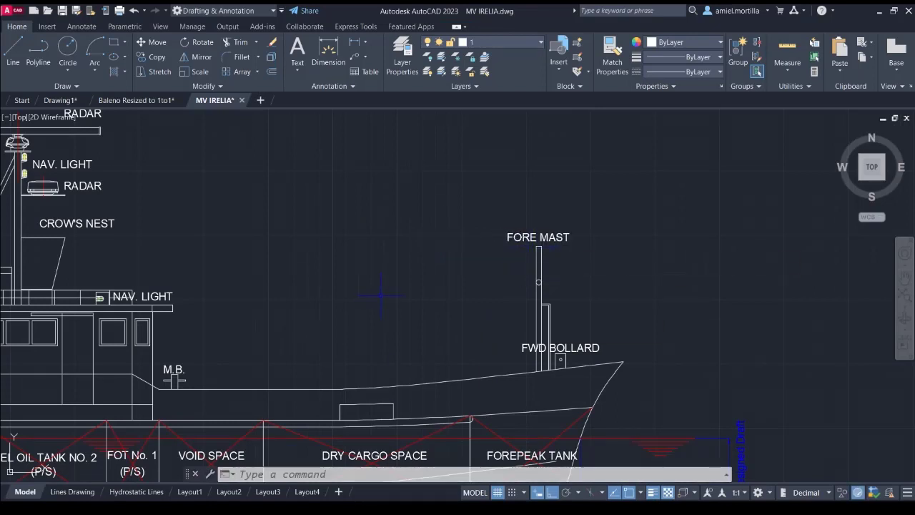
Move the FORE MAST label of the general arrangement's profile plan in model space horizontally aft of its mast
scroll(376, 245, "down", 10)
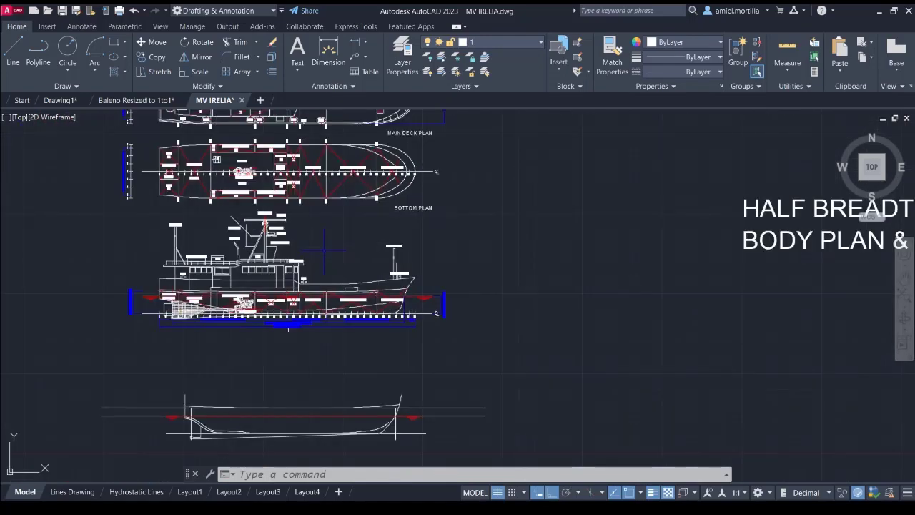
scroll(413, 223, "up", 10)
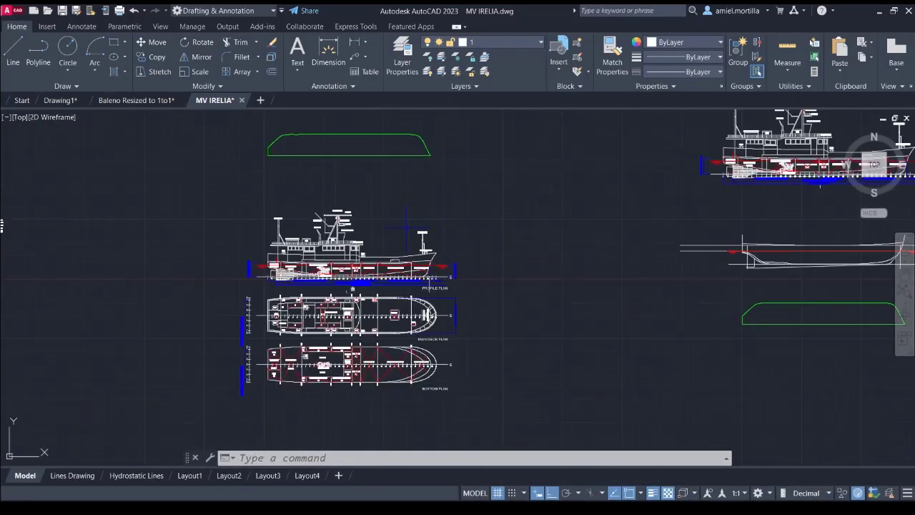
left_click(412, 223)
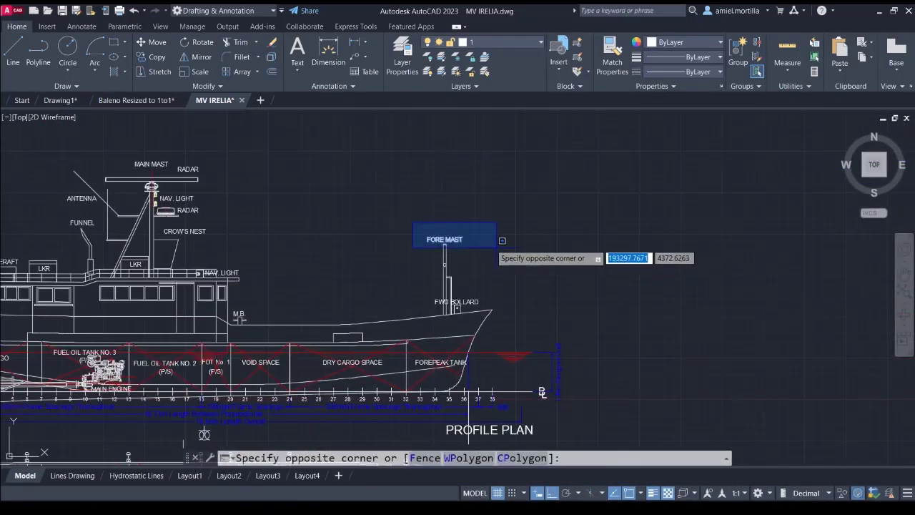
key("Escape")
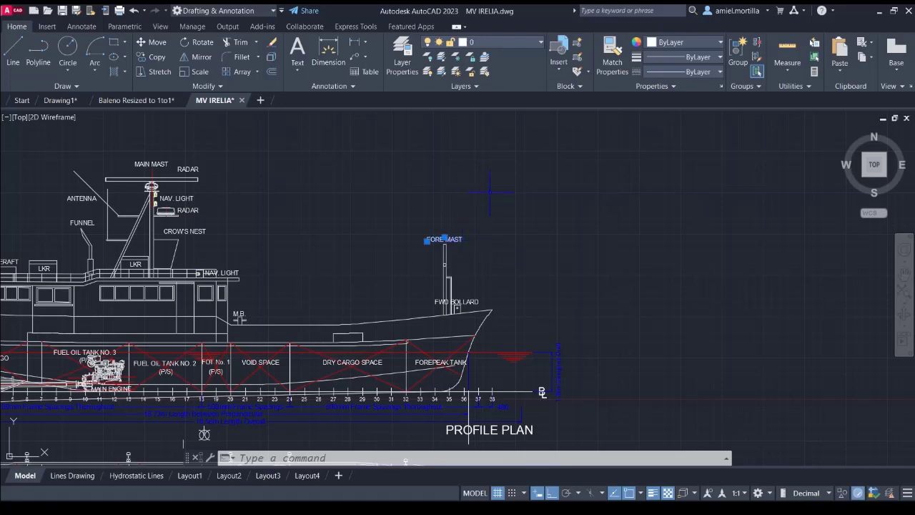
type("m")
key("Return")
left_click(490, 191)
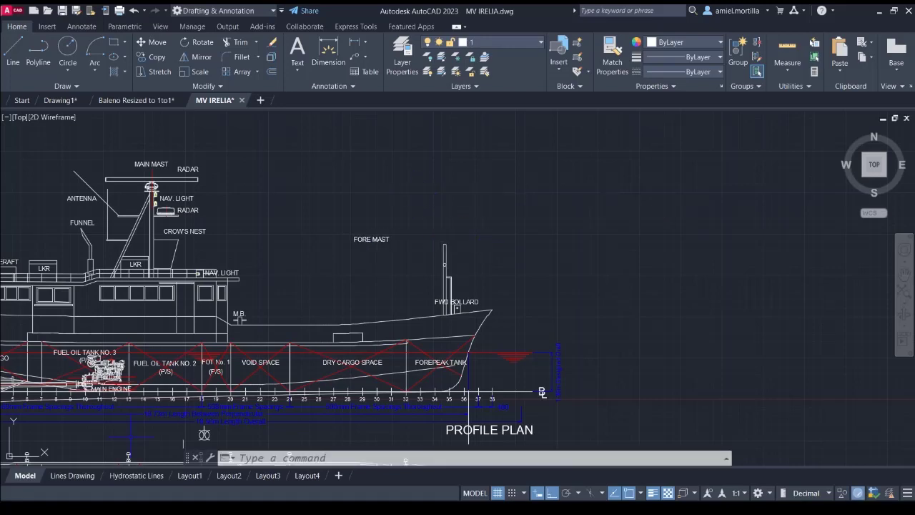
Check the moved FORE MAST label on the Lines Drawing layout's general arrangement sheet against model space
left_click(71, 477)
scroll(494, 193, "up", 5)
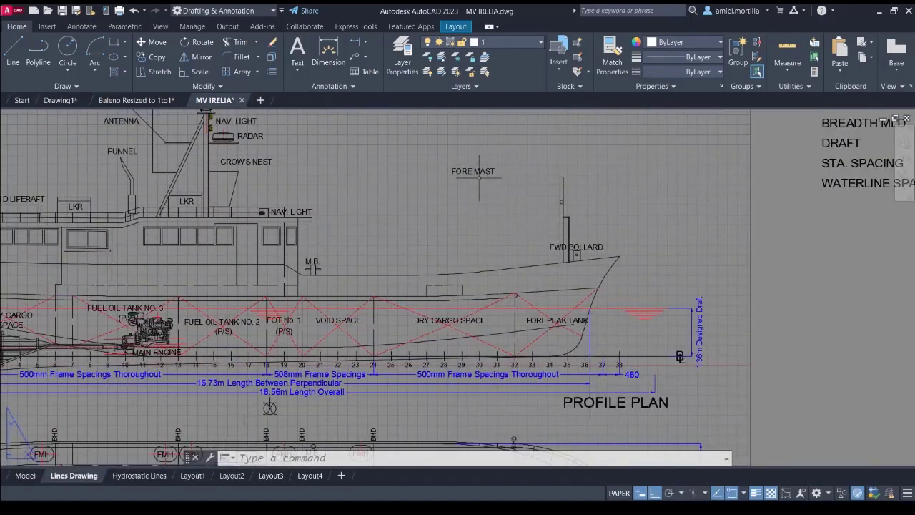
scroll(479, 175, "down", 8)
mouse_move(464, 184)
middle_mouse_down()
mouse_move(535, 208)
mouse_move(557, 201)
middle_mouse_up()
left_click(26, 475)
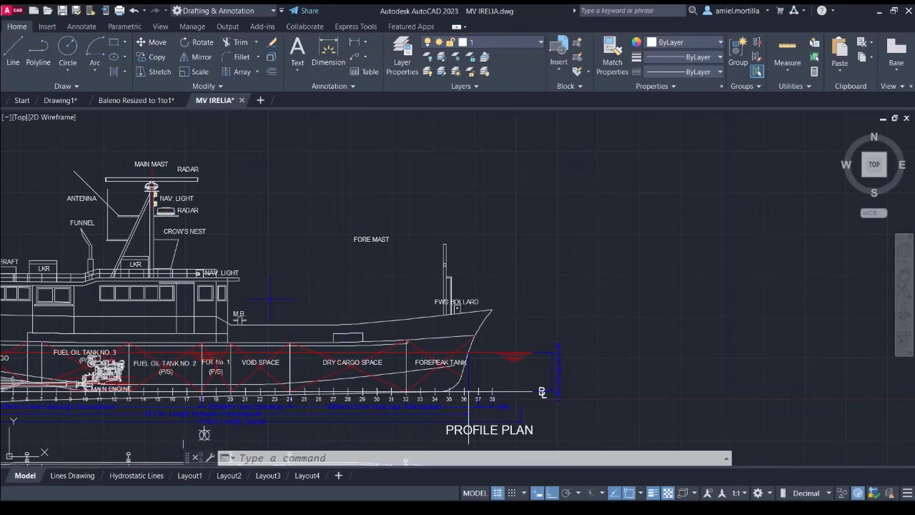
left_click(72, 475)
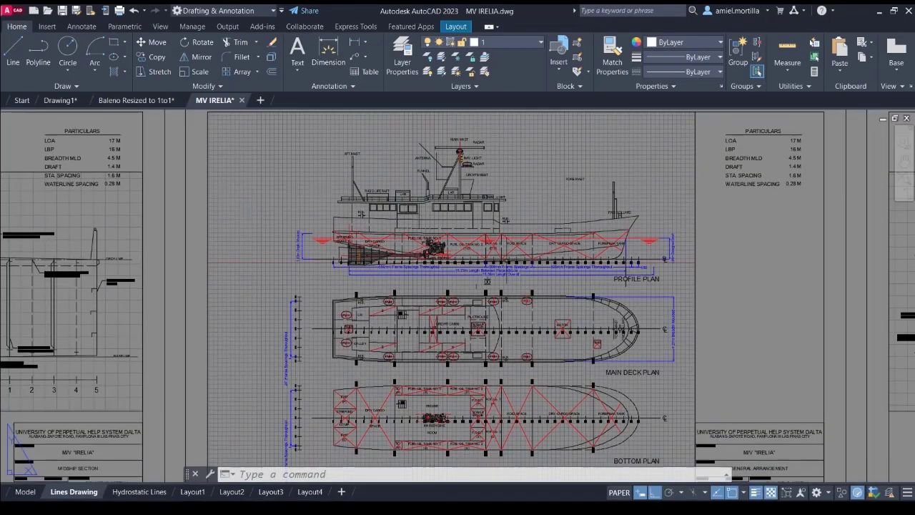
scroll(548, 186, "down", 2)
mouse_move(548, 186)
middle_mouse_down()
mouse_move(548, 149)
mouse_move(462, 179)
middle_mouse_up()
scroll(462, 180, "down", 1)
scroll(391, 171, "up", 3)
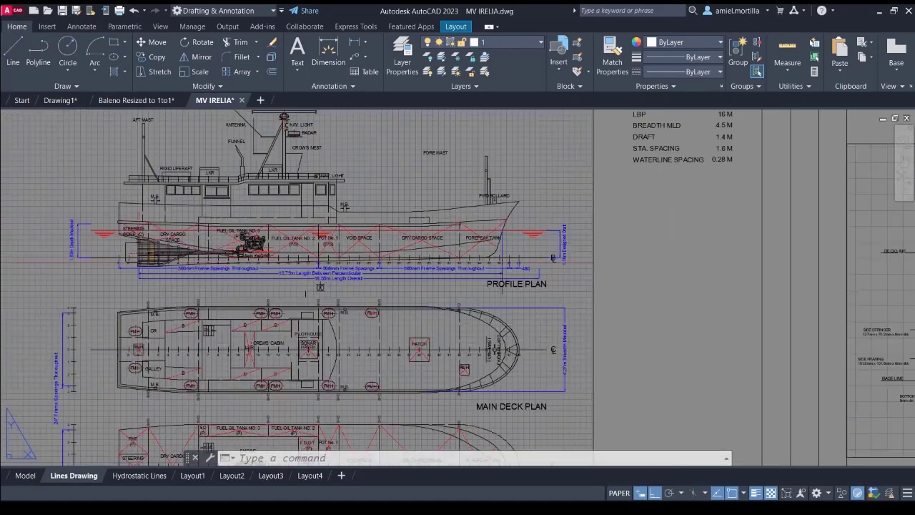
scroll(526, 225, "down", 1)
scroll(561, 223, "down", 1)
Activate the general arrangement viewport to work in model space from within the sheet
left_click(509, 218)
left_click(555, 226)
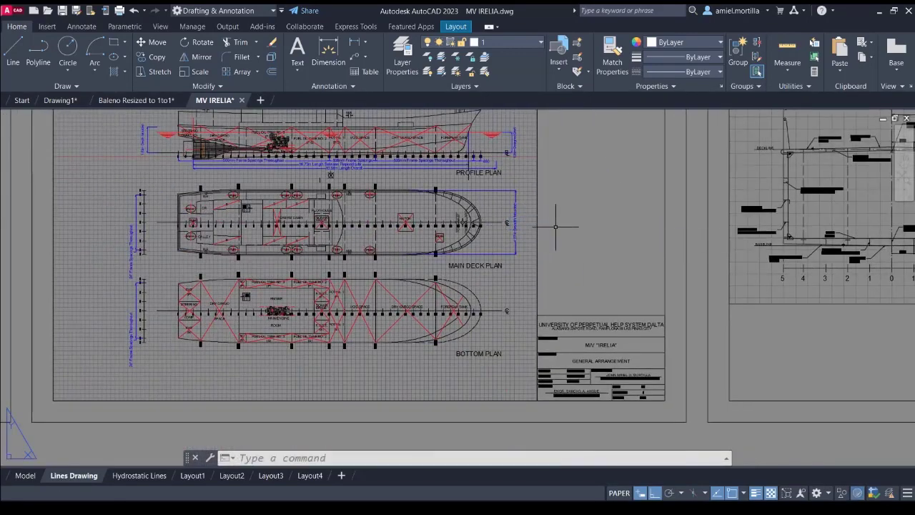
double_click(534, 214)
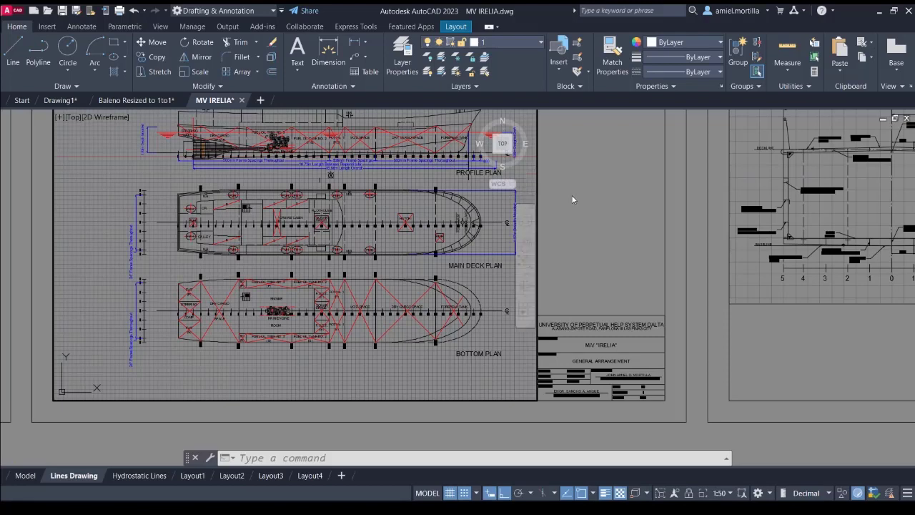
Switch to Drawing1 and delete the viewport showing the furniture blocks from Layout1
left_click(54, 101)
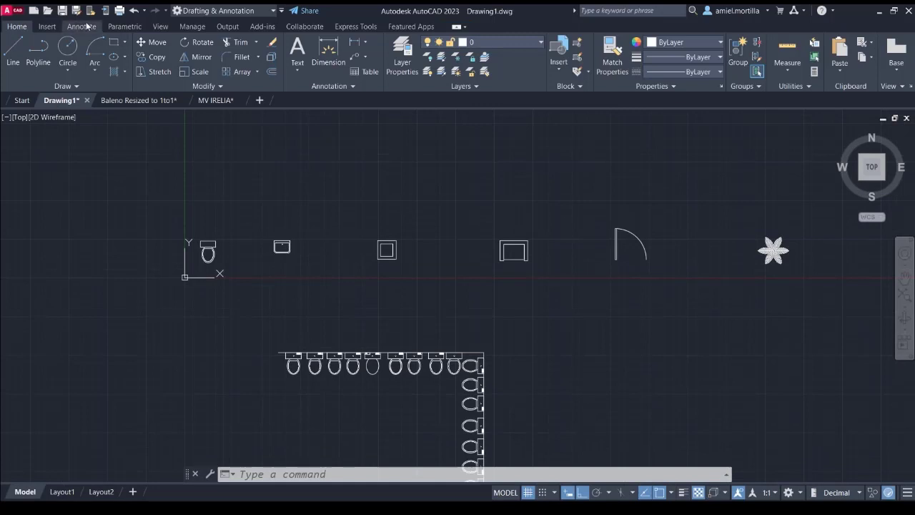
left_click(47, 27)
scroll(150, 244, "up", 5)
scroll(345, 238, "up", 4)
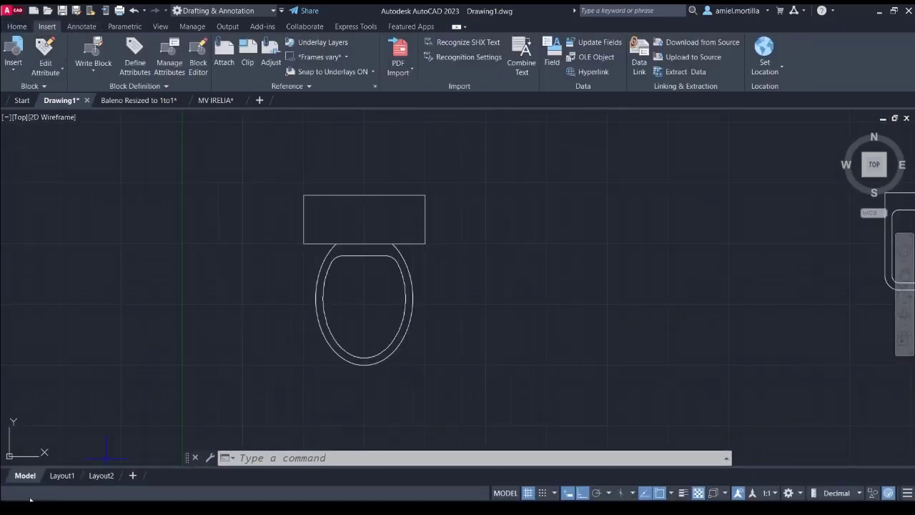
left_click(62, 475)
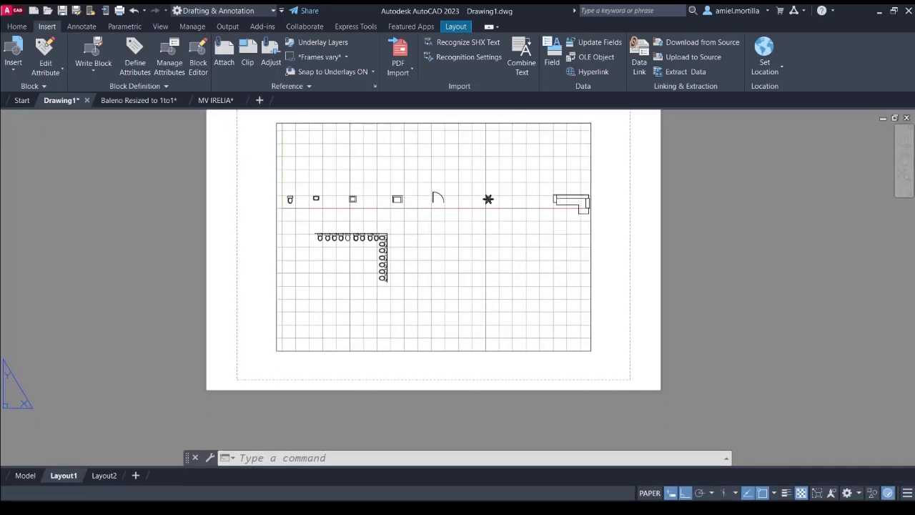
left_click(357, 306)
left_click(265, 270)
key("Delete")
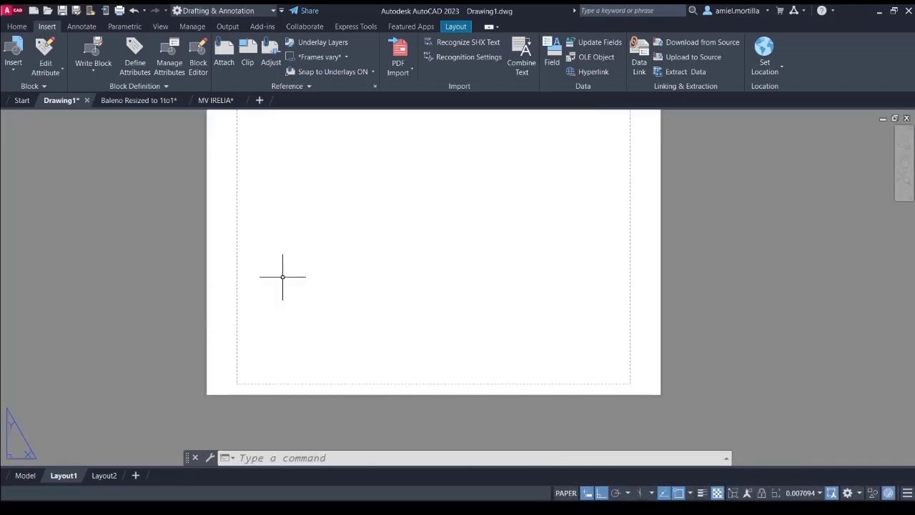
middle_click(282, 277)
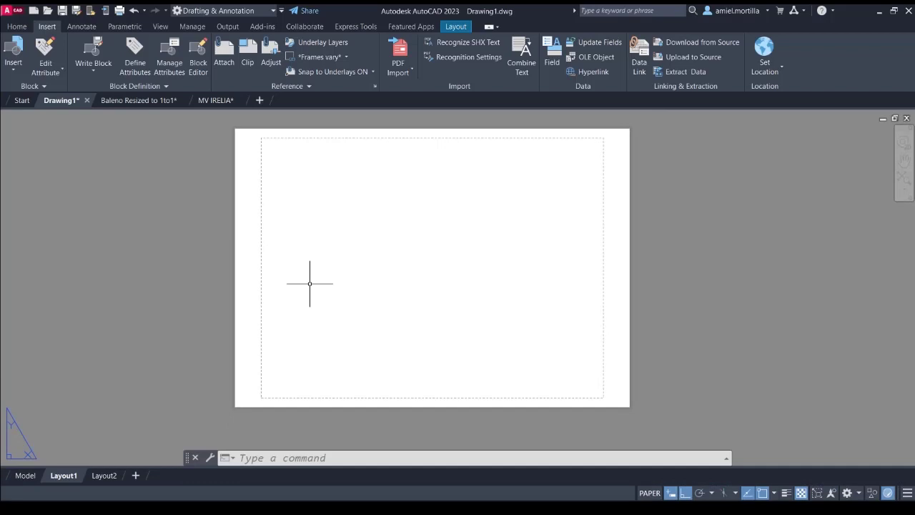
Open the Plot settings for Layout1 and change the sheet to portrait orientation
type("Plo")
key("Return")
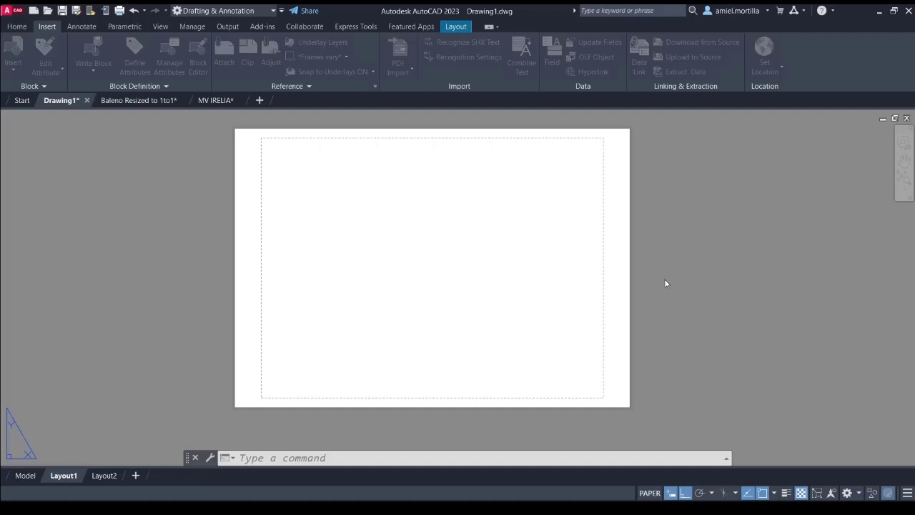
left_click(664, 283)
key("Return")
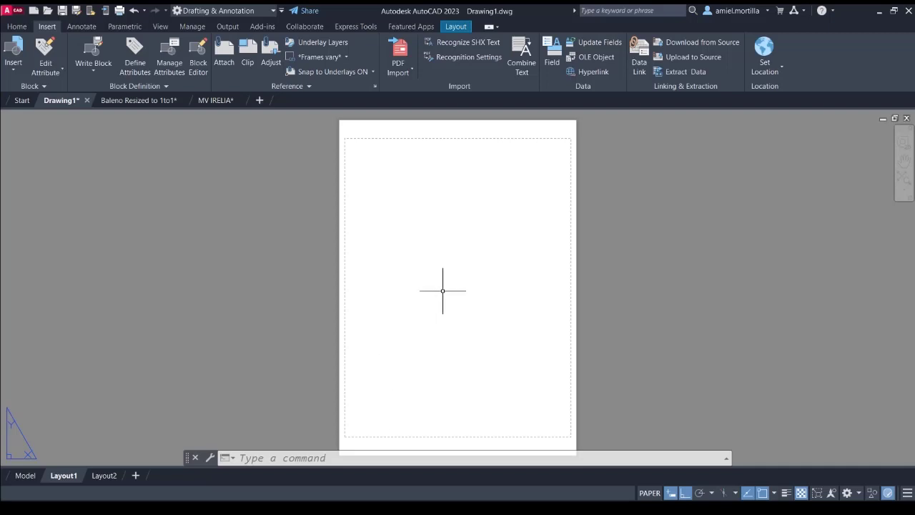
Reopen the Plot settings to review the portrait sheet of Layout1
mouse_move(416, 292)
middle_mouse_down()
mouse_move(402, 251)
mouse_move(408, 292)
middle_mouse_up()
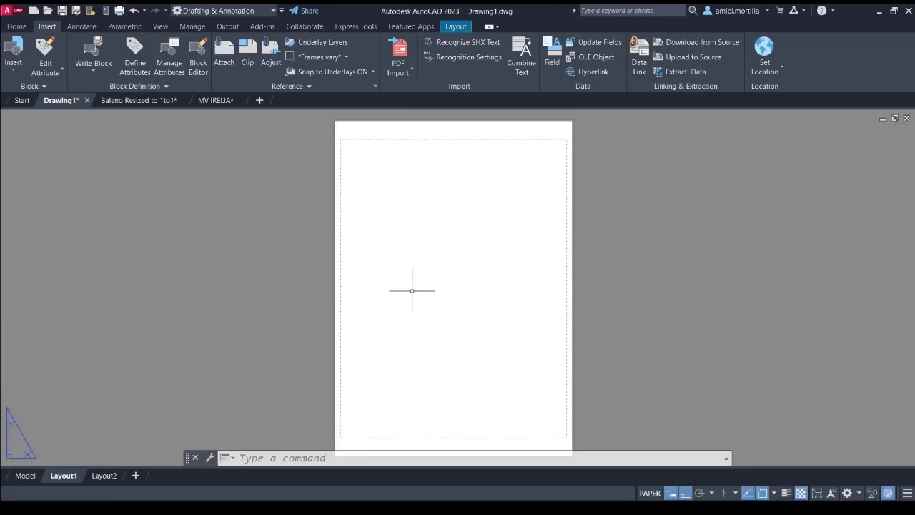
scroll(408, 292, "down", 2)
type("P")
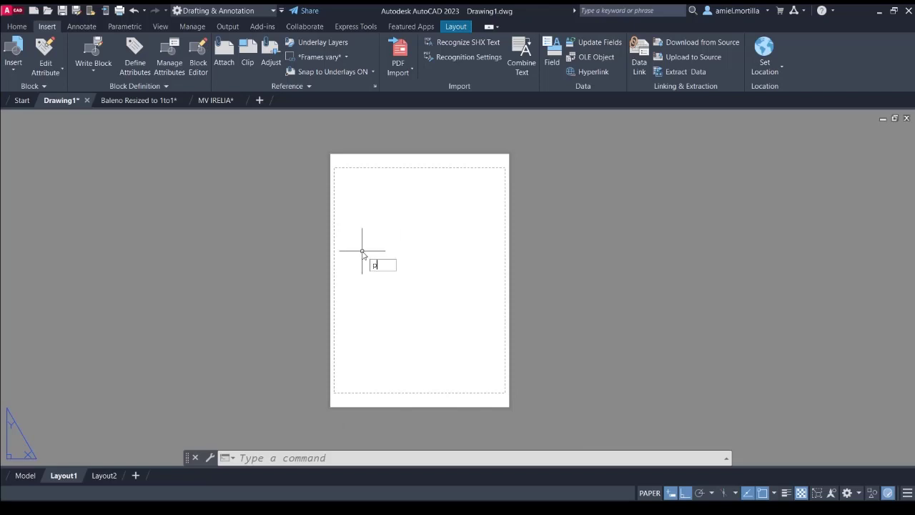
type("lot")
key("Return")
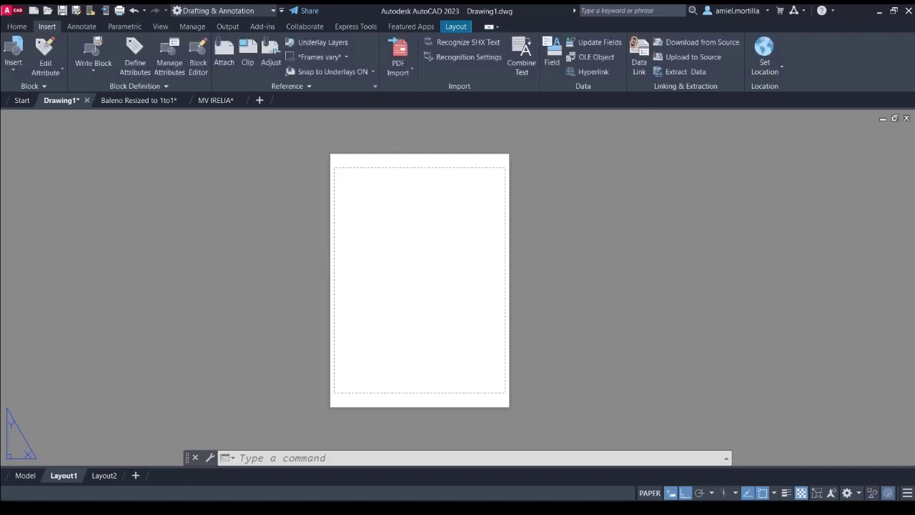
Draw a 210 by 297 rectangle on Layout1, overlapping the portrait sheet
type("rec")
key("Return")
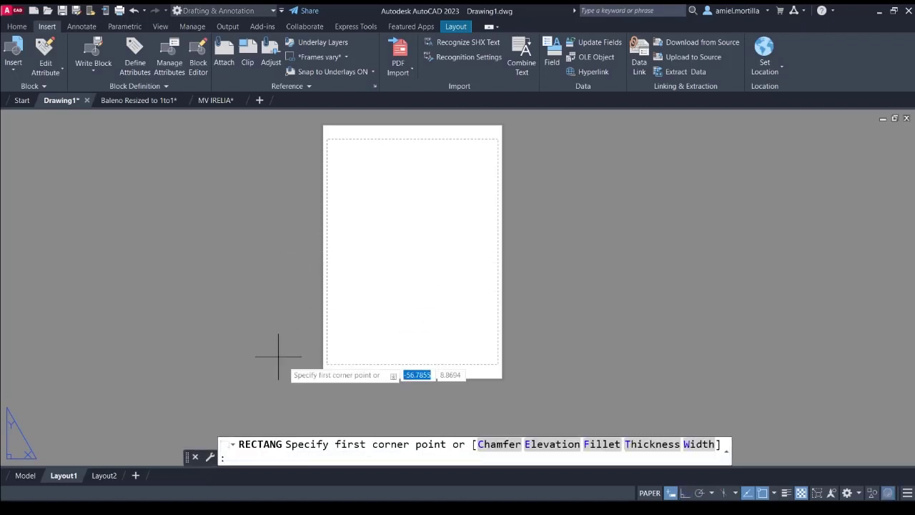
left_click(307, 381)
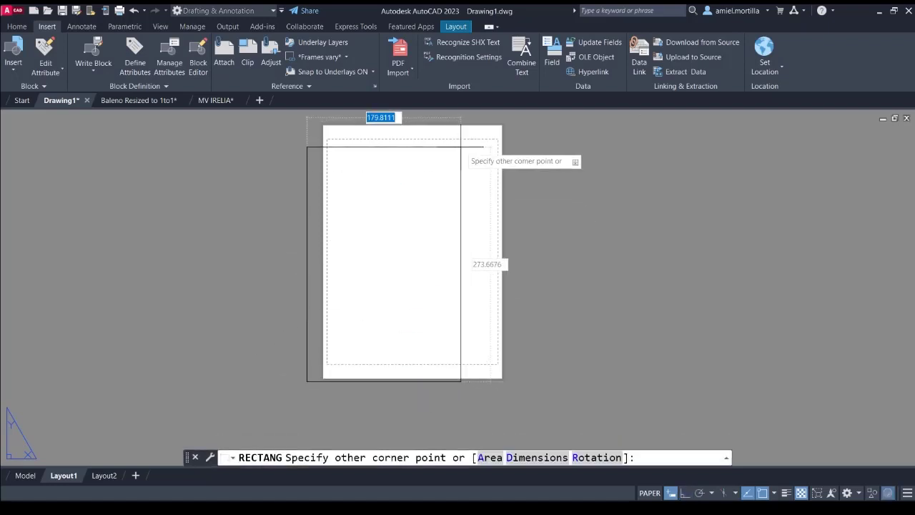
type("d")
key("Return")
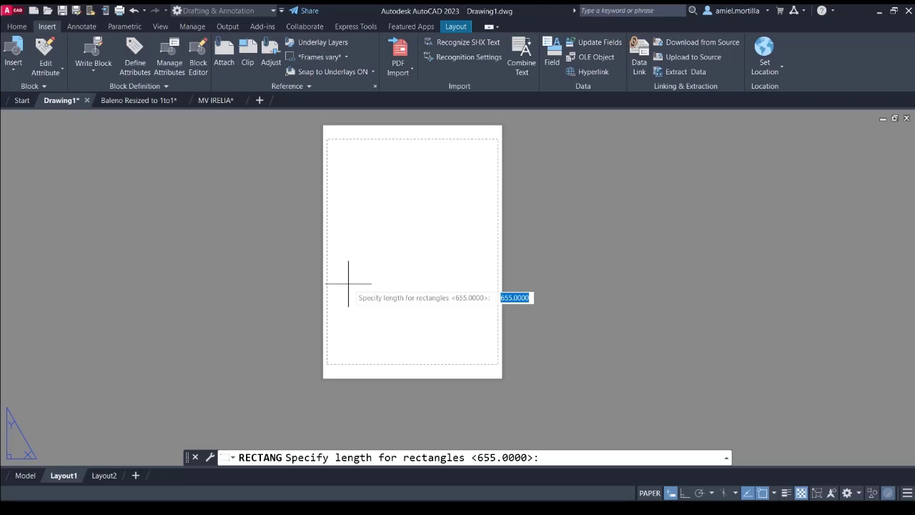
type("297")
key("Return")
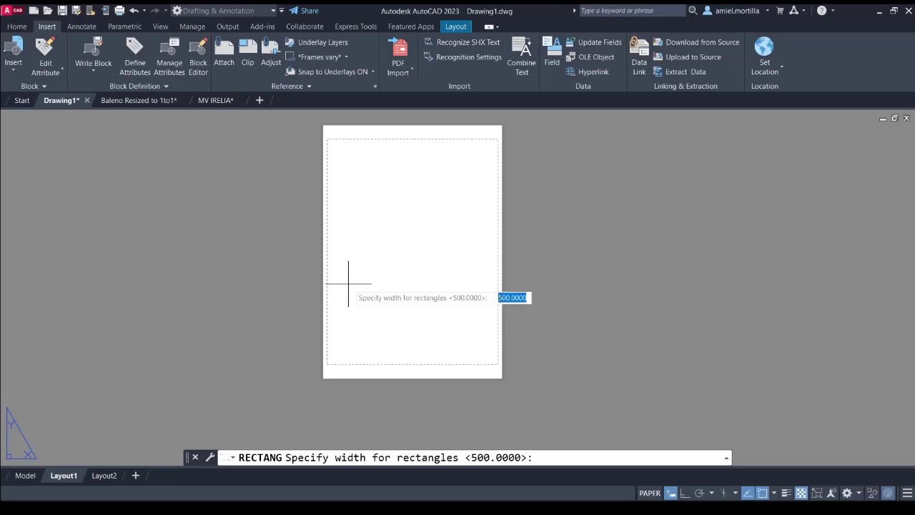
type("210")
key("Return")
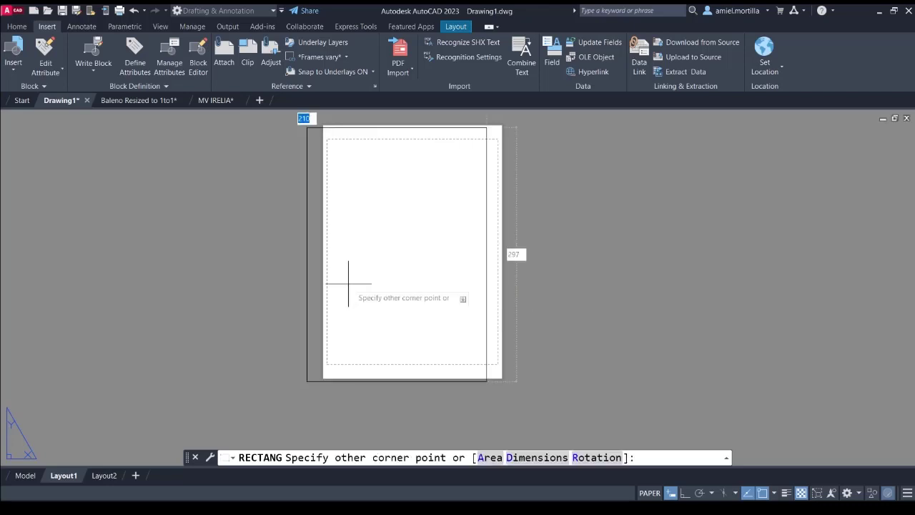
left_click(348, 284)
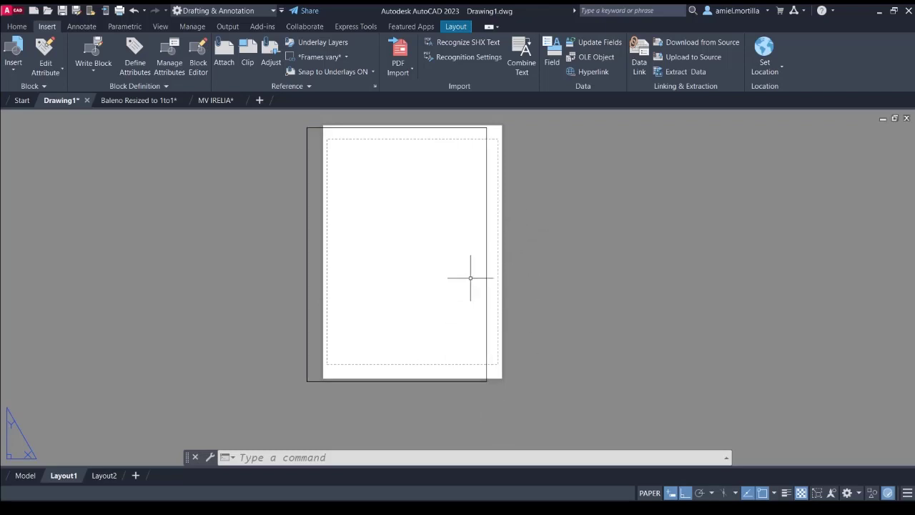
Move the 210 by 297 rectangle horizontally off the sheet into the empty space beside it
middle_click_drag(470, 277, 488, 284)
left_click(506, 255)
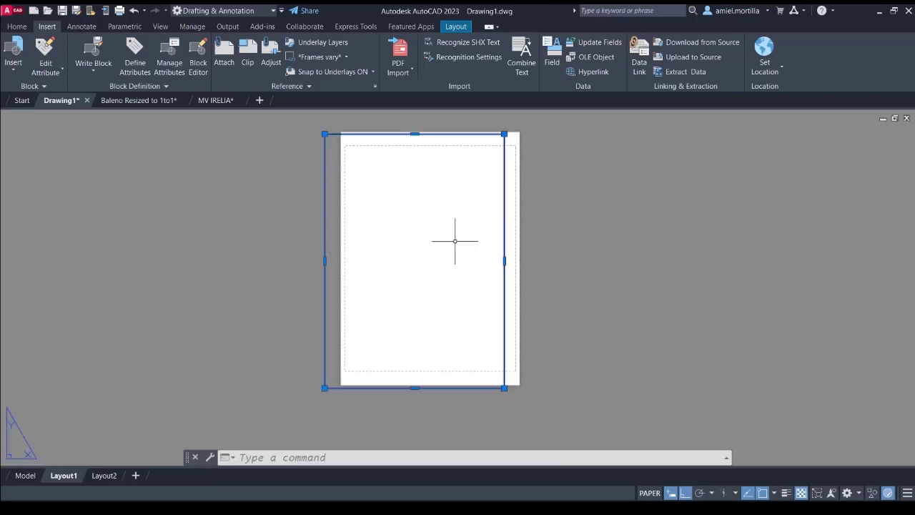
middle_click_drag(455, 241, 327, 241)
type("m")
key("Return")
left_click(293, 233)
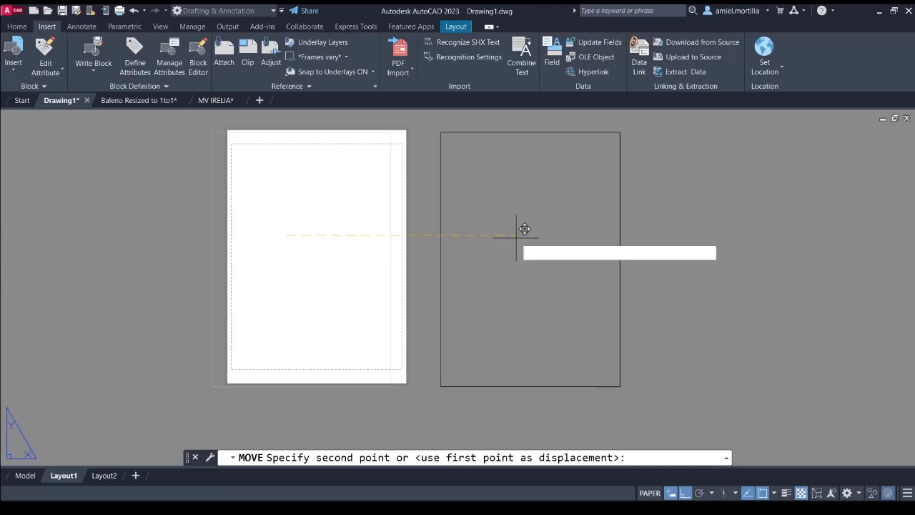
left_click(524, 229)
middle_click_drag(480, 266, 411, 282)
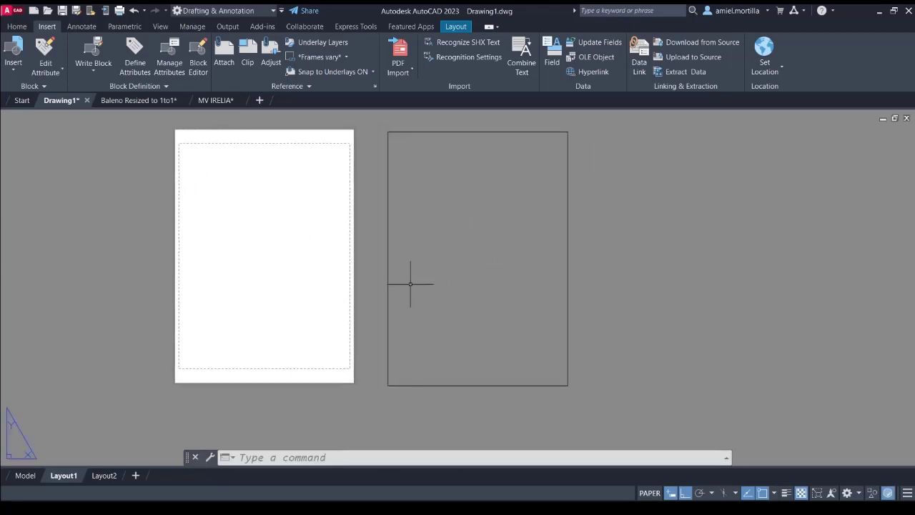
left_click(441, 215)
left_click(367, 221)
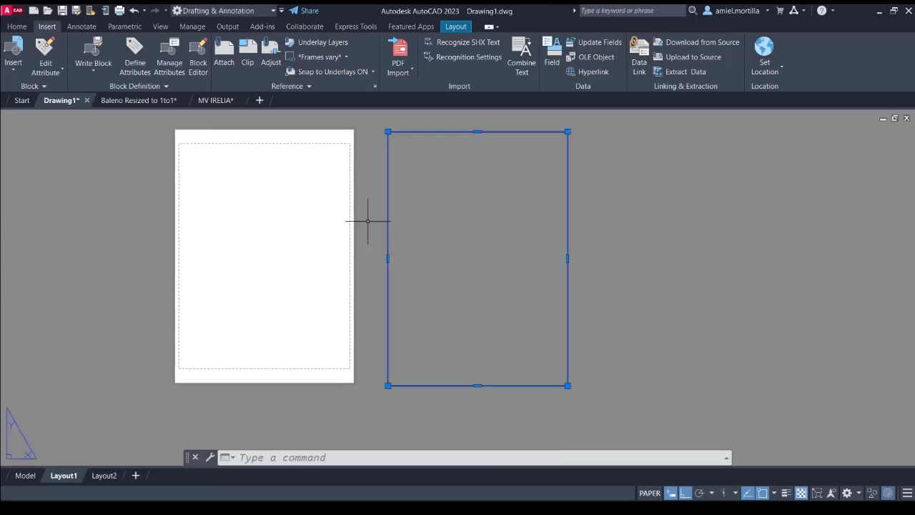
left_click(367, 221)
key("Escape")
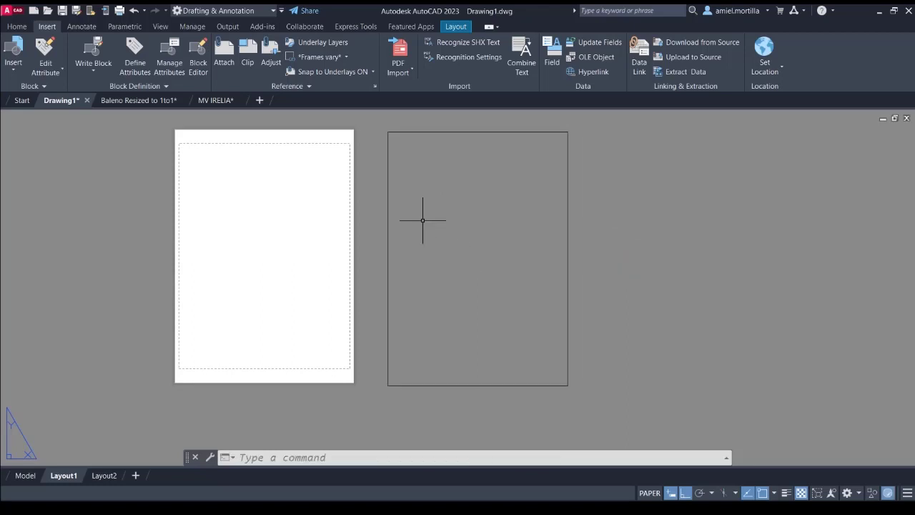
left_click(311, 152)
key("Escape")
Define the plot area of Layout1 as a window spanning the opposite corners of the 210 by 297 rectangle
type("re")
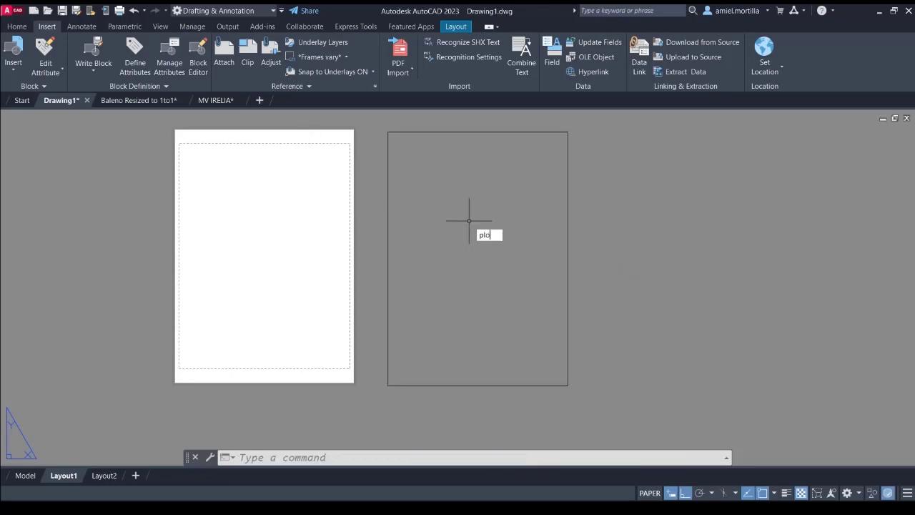
key("Return")
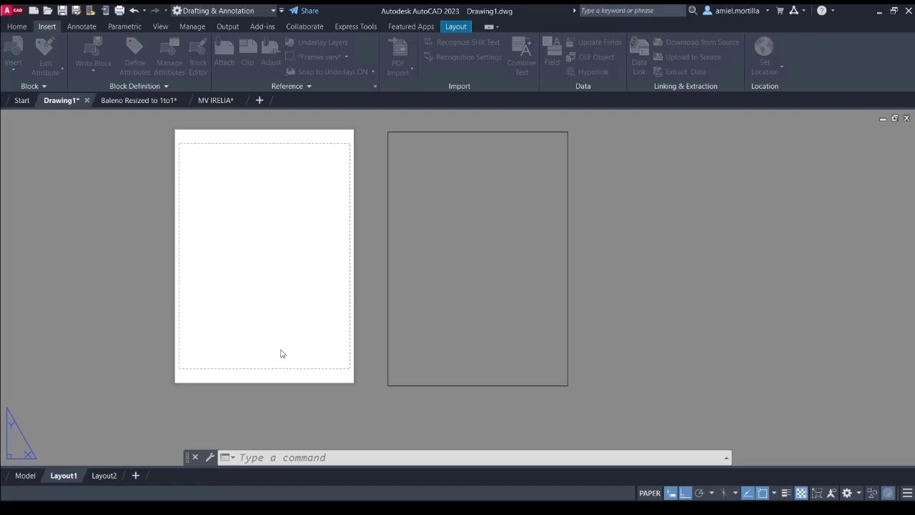
left_click(388, 132)
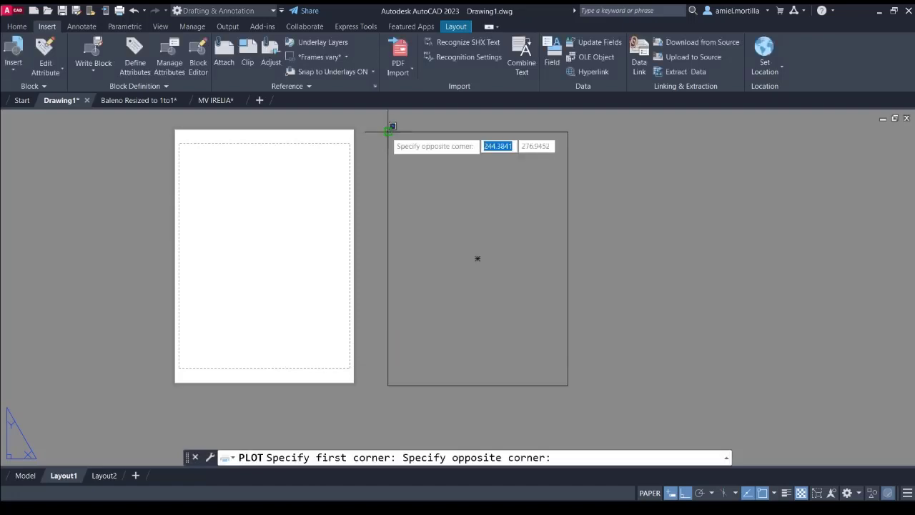
left_click(567, 385)
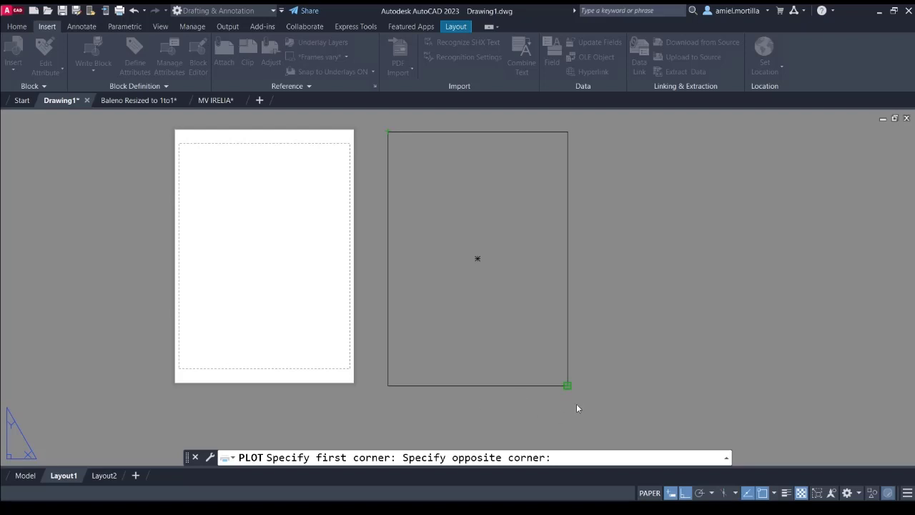
left_click(500, 369)
scroll(501, 370, "down", 1)
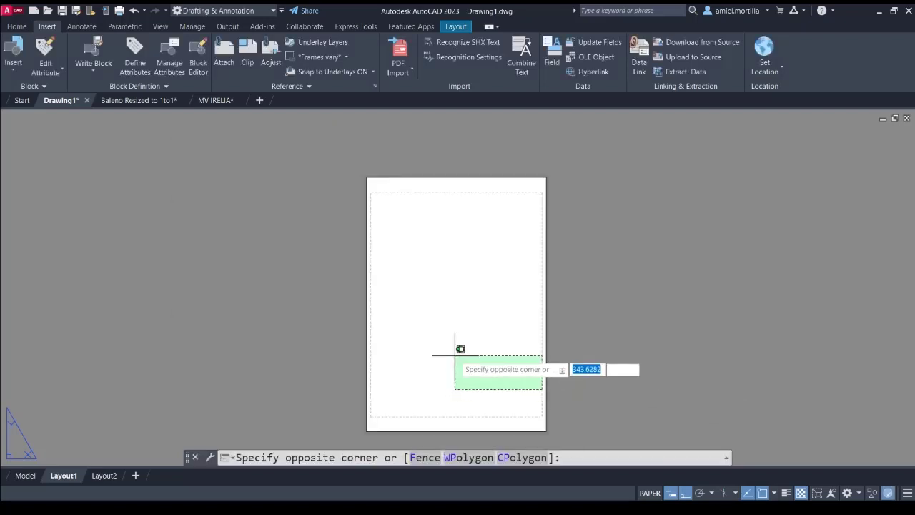
Offset the sheet's outline rectangle inward by 25.4 to create the margin border
left_click(504, 357)
left_click(568, 260)
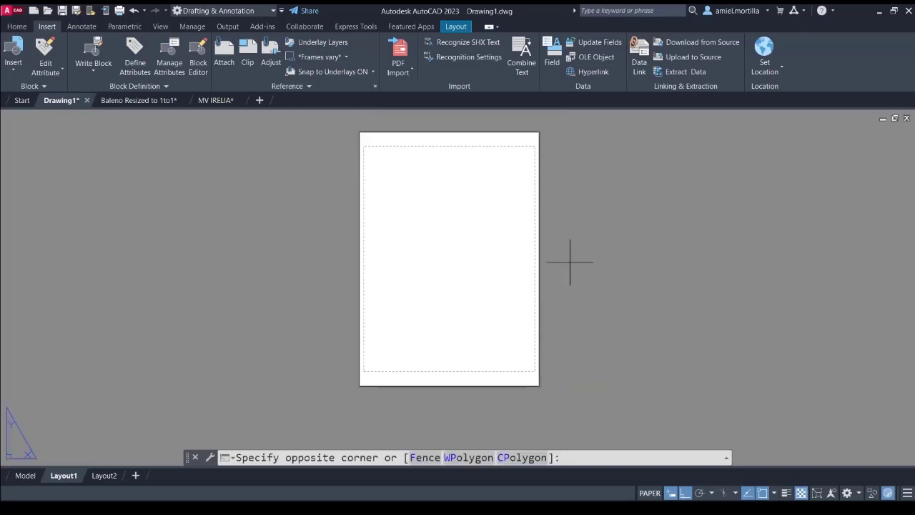
left_click(489, 266)
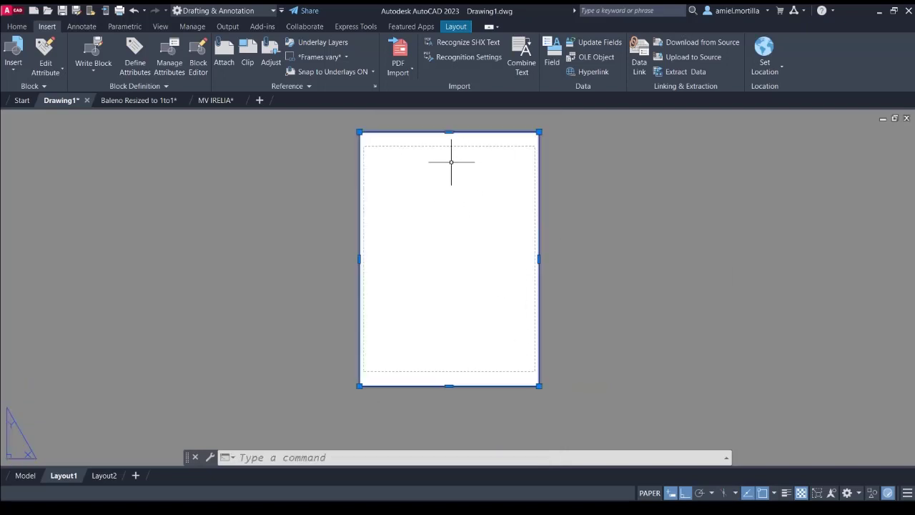
middle_click_drag(450, 161, 466, 172)
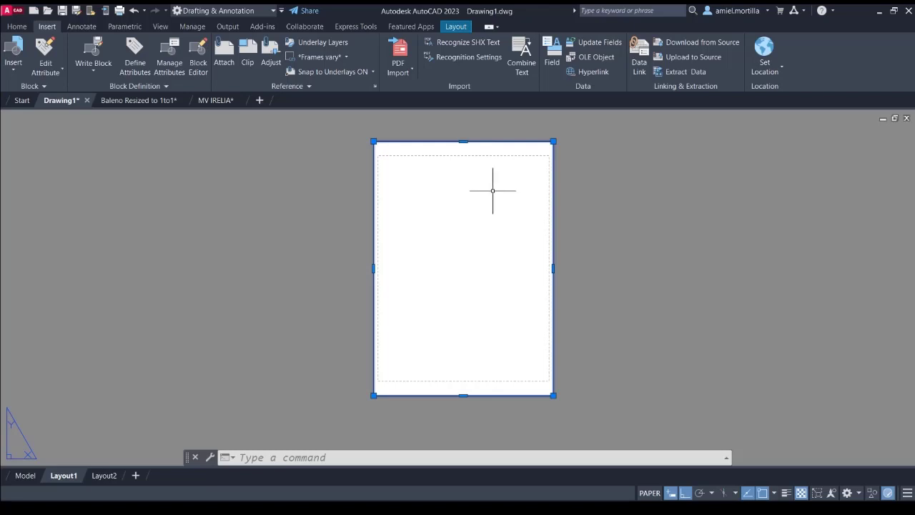
type("o")
key("Return")
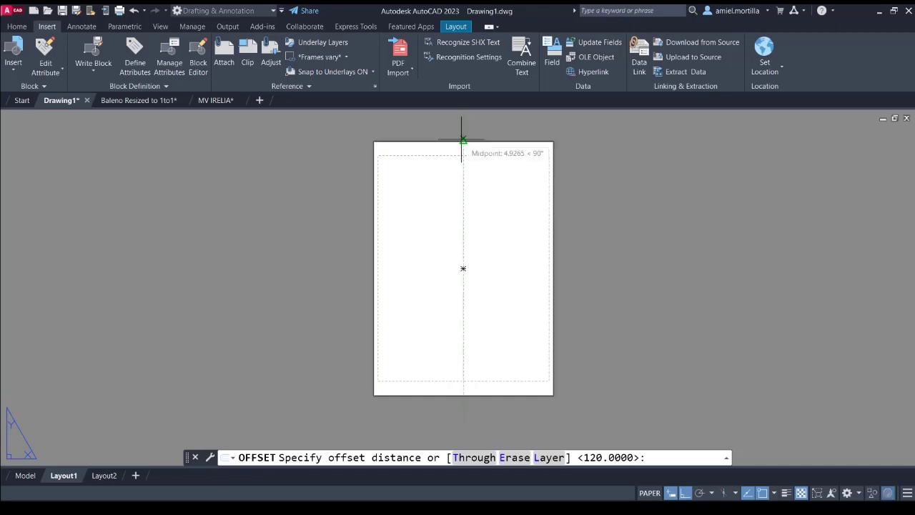
left_click(462, 139)
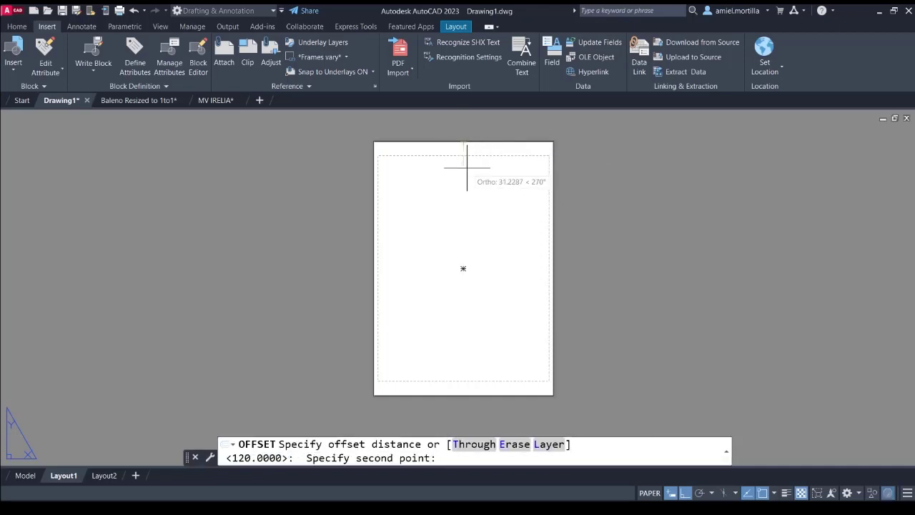
type("25.4")
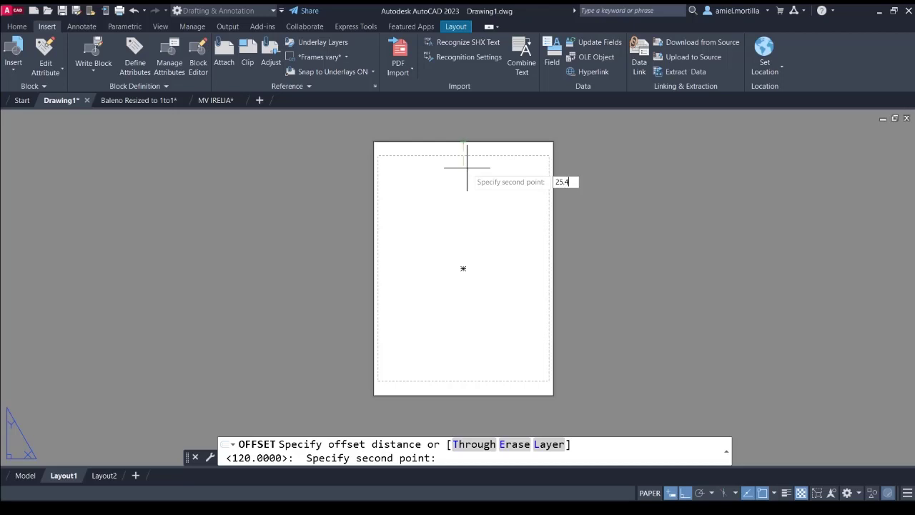
key("Return")
left_click(467, 167)
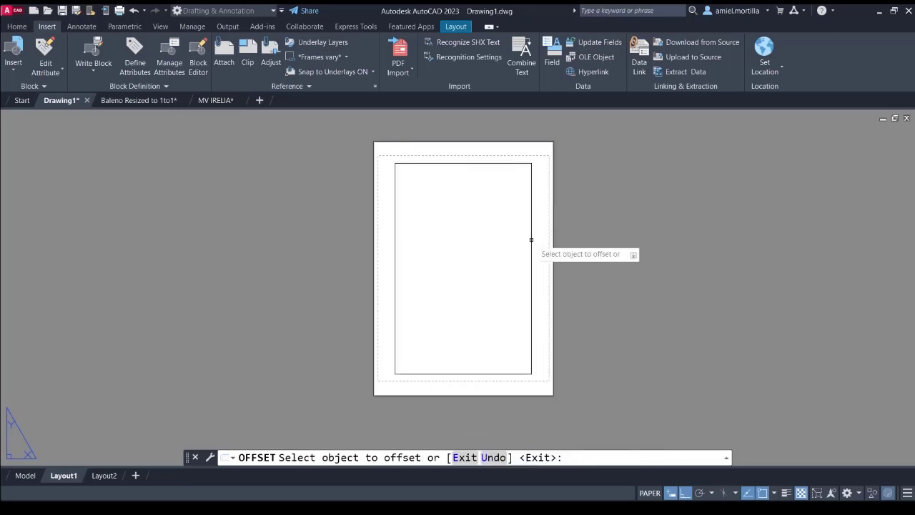
key("Return")
Switch to the MV IRELIA drawing and leave the general arrangement viewport for paper space
middle_click_drag(497, 202, 476, 234)
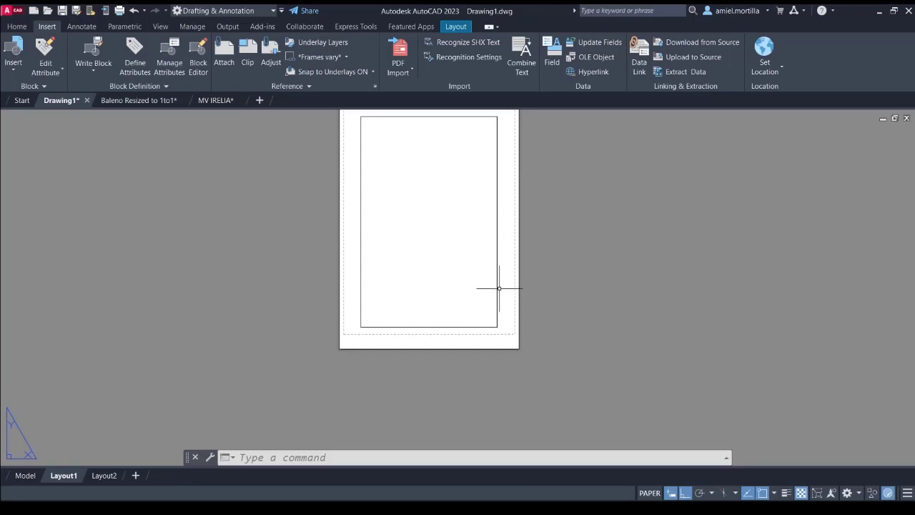
middle_click_drag(499, 288, 531, 301)
scroll(472, 308, "up", 2)
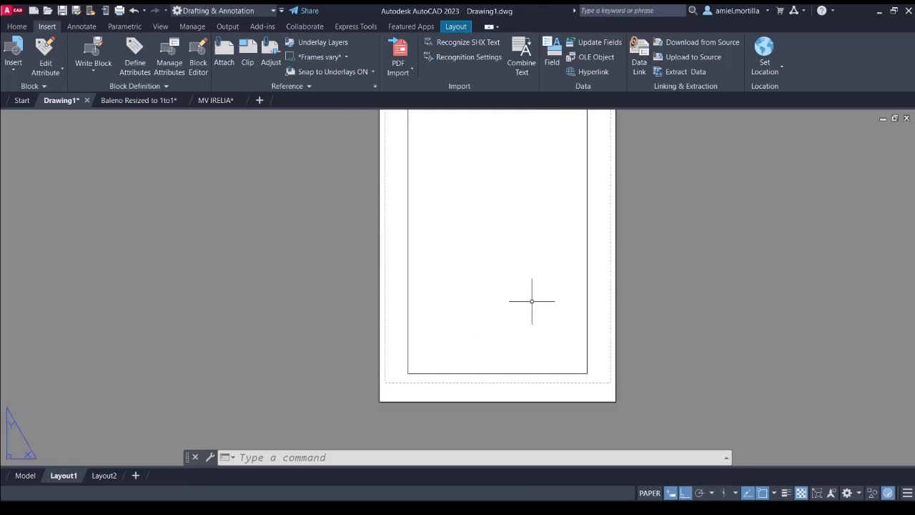
left_click(134, 100)
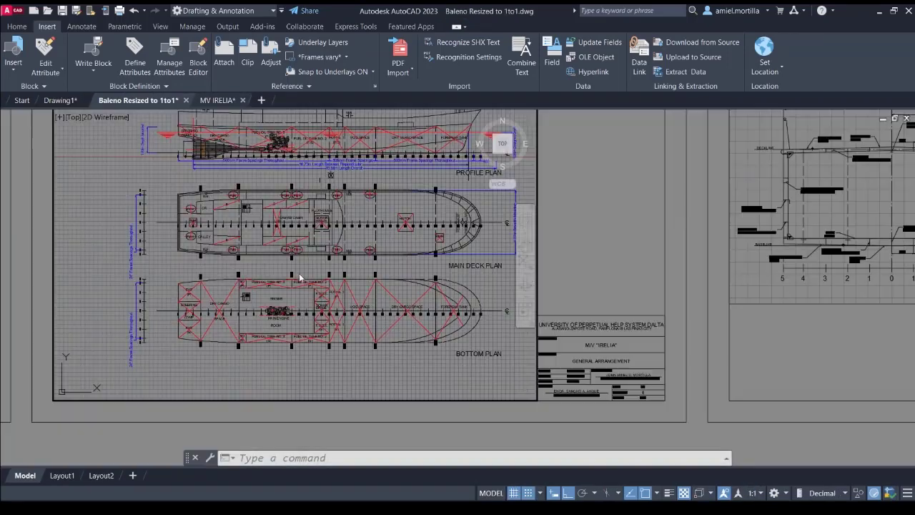
left_click(217, 100)
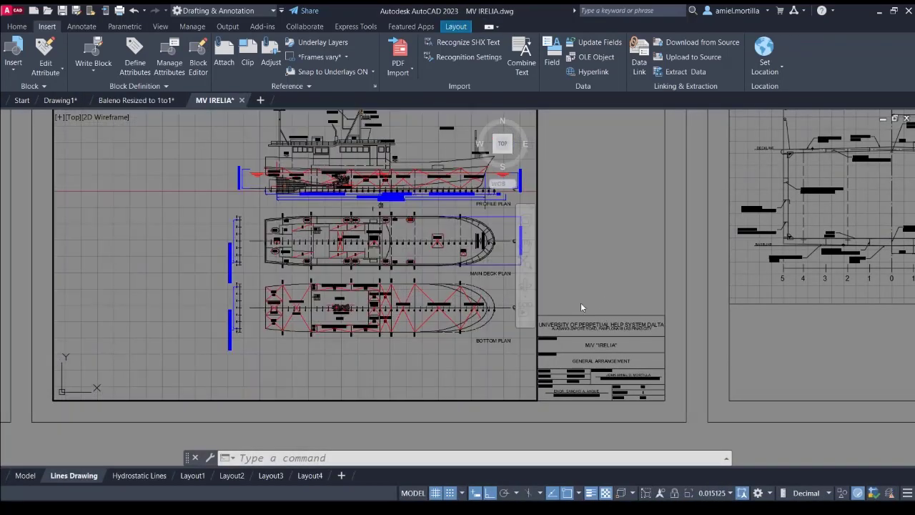
double_click(615, 263)
Examine the title block in the corner of the Lines Drawing sheet
scroll(616, 262, "down", 3)
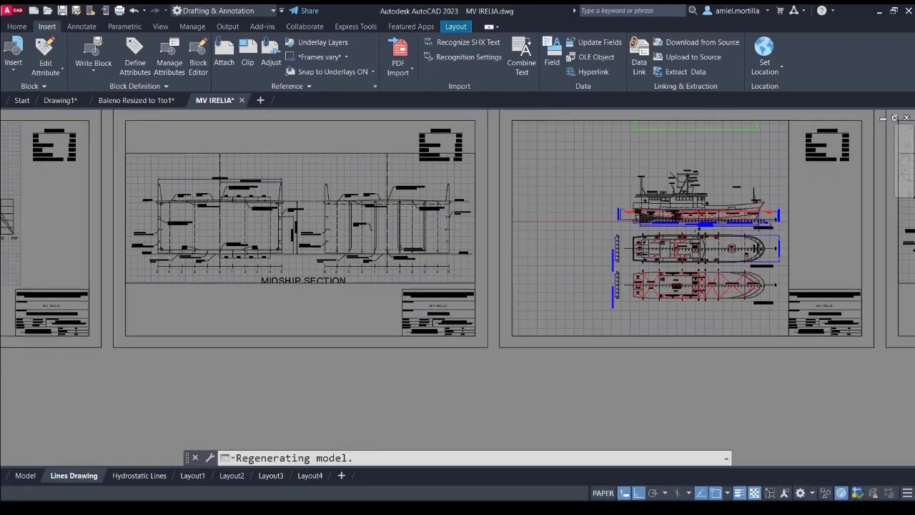
middle_click_drag(501, 263, 764, 263)
middle_click_drag(97, 259, 548, 260)
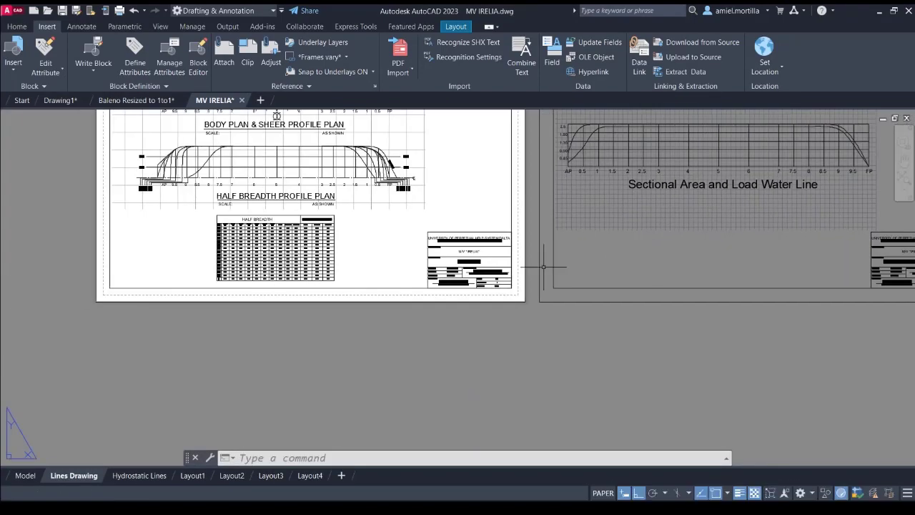
scroll(458, 215, "up", 2)
left_click(374, 196)
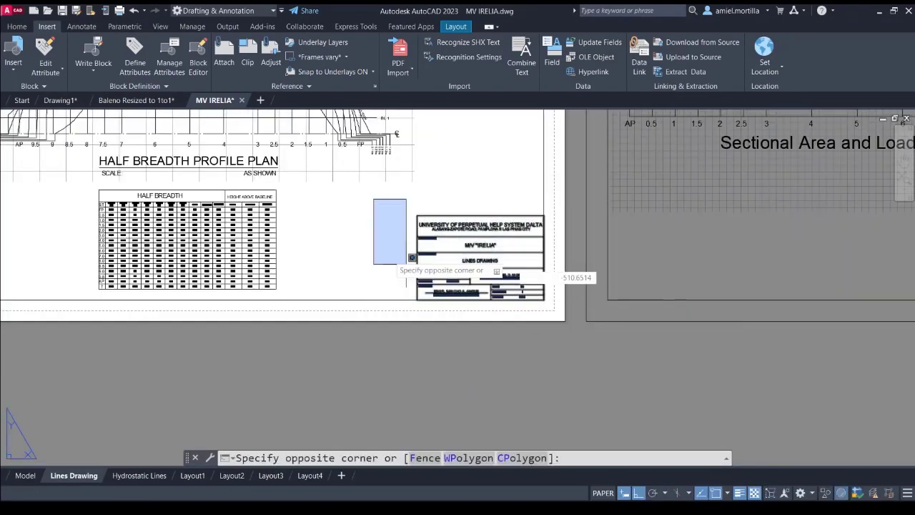
left_click(403, 267)
Highlight the complete title block of the Sectional Area and Load Waterline sheet for inspection, and return to Drawing1
middle_click_drag(669, 249, 221, 261)
scroll(313, 240, "up", 1)
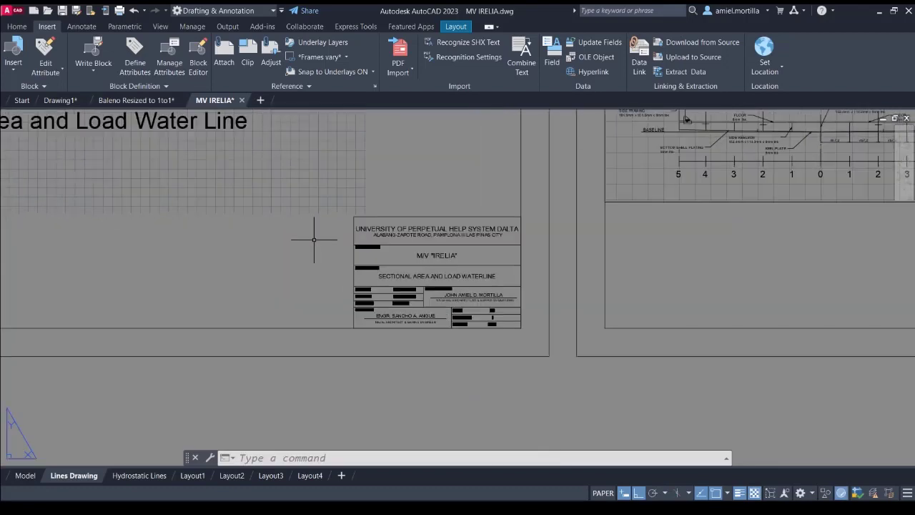
left_click(339, 214)
left_click(531, 339)
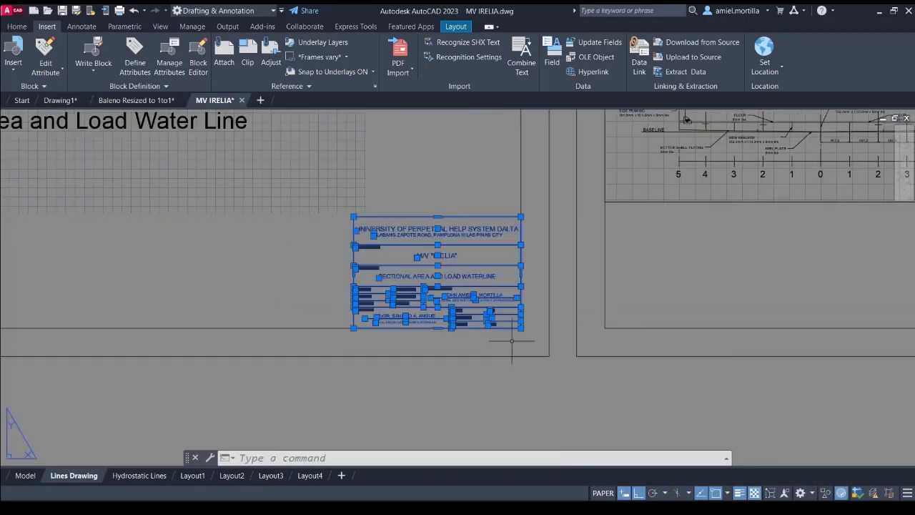
key("Escape")
left_click(327, 207)
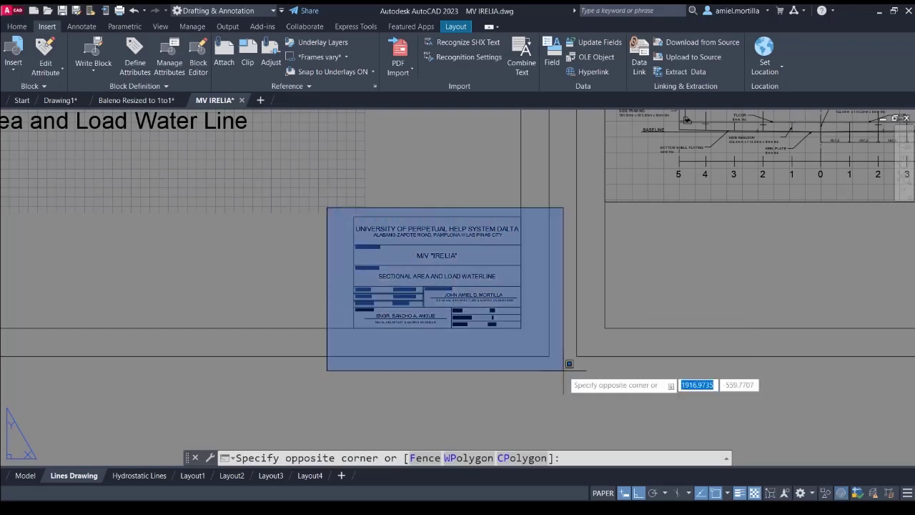
left_click(536, 348)
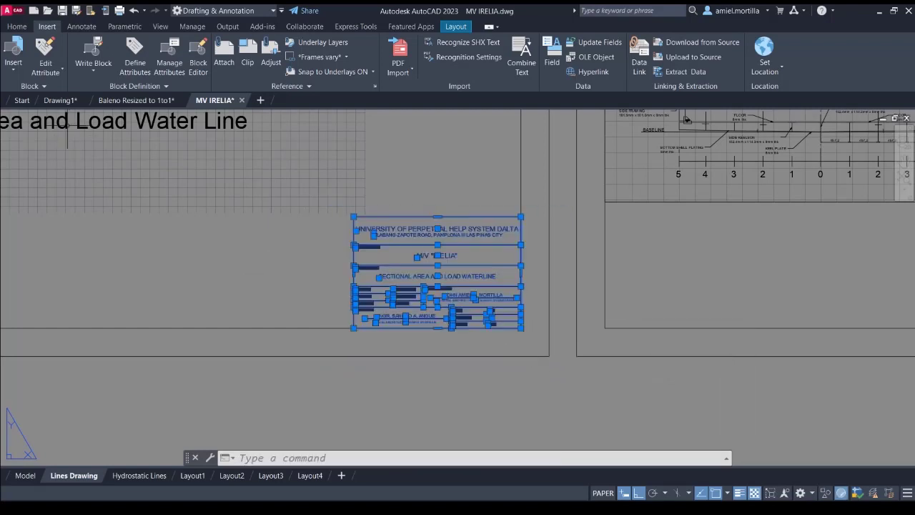
left_click(60, 101)
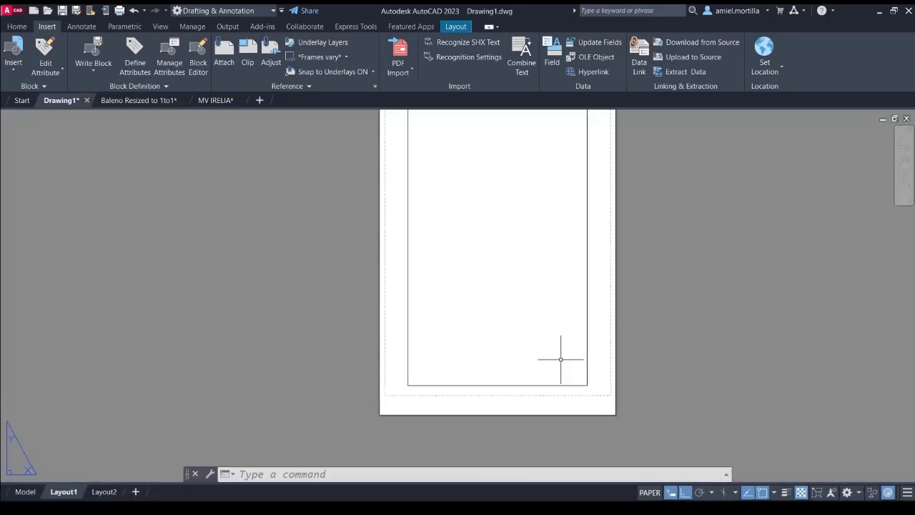
Paste the copied title block at the margin border's lower-left corner and move it to the midpoint of the border's bottom edge
key("ctrl+v")
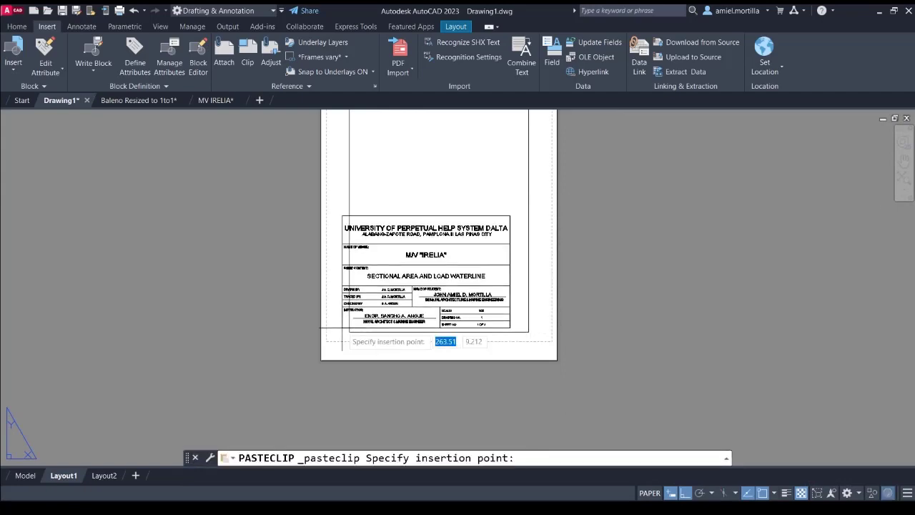
left_click(349, 331)
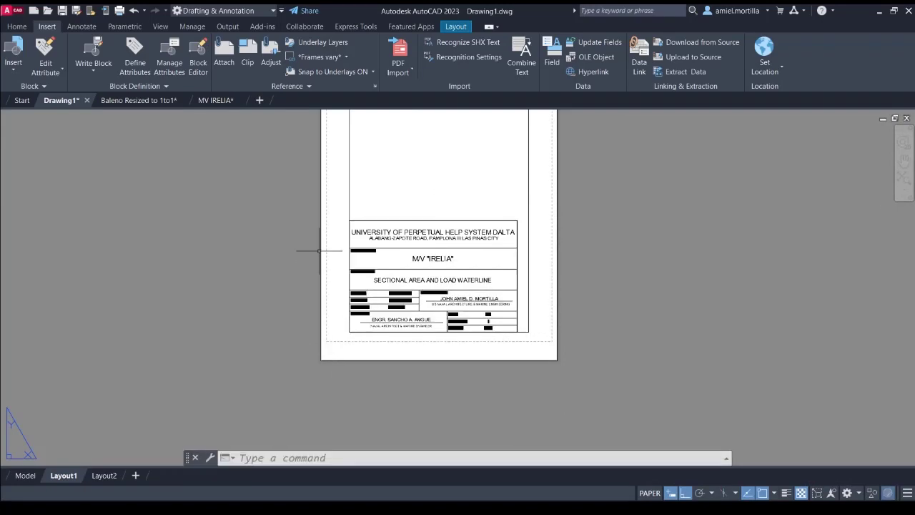
left_click(336, 214)
left_click(532, 335)
scroll(516, 343, "up", 4)
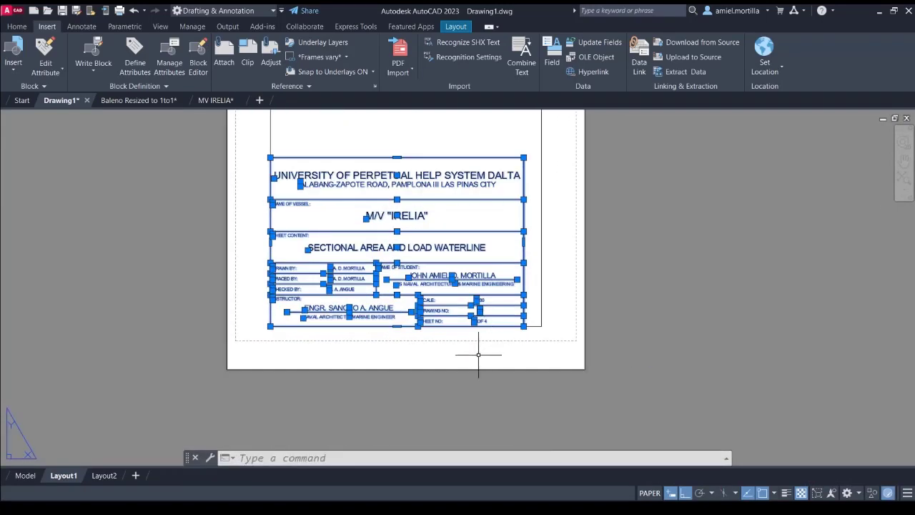
type("m")
key("Return")
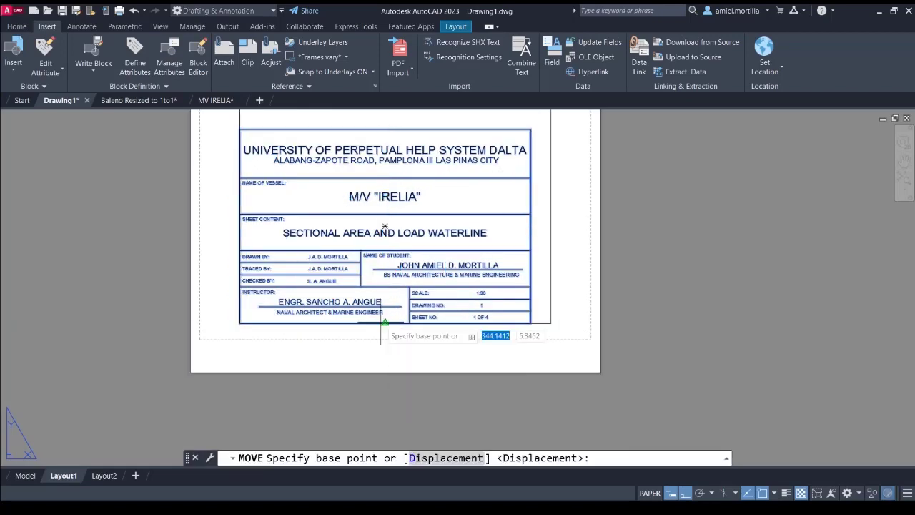
left_click(385, 323)
left_click(400, 324)
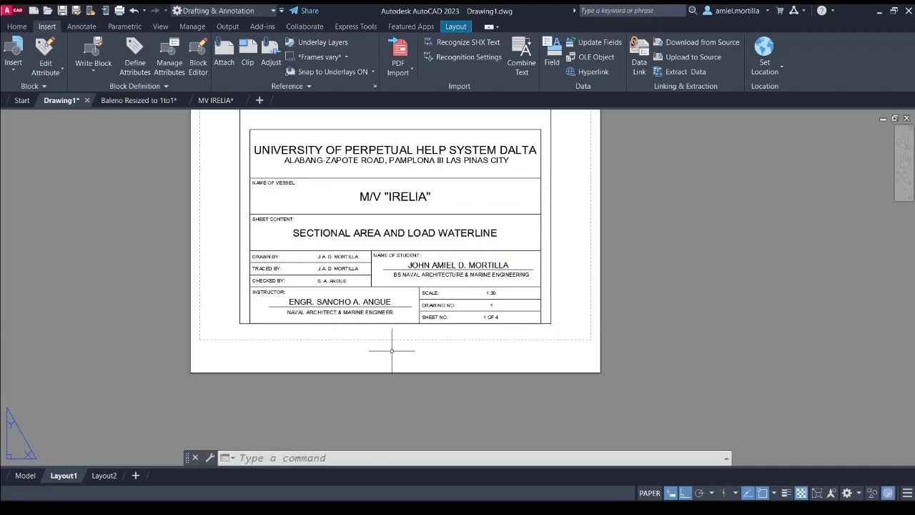
Examine the pasted title block's rows and its name-of-vessel label within the margin border
scroll(408, 332, "down", 1)
middle_click_drag(411, 316, 443, 457)
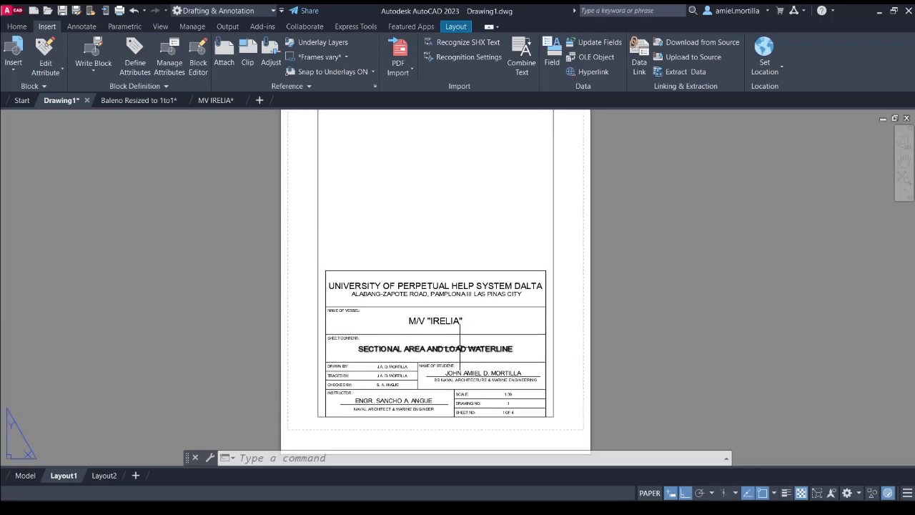
scroll(443, 286, "down", 2)
middle_click_drag(443, 286, 450, 319)
scroll(448, 286, "down", 1)
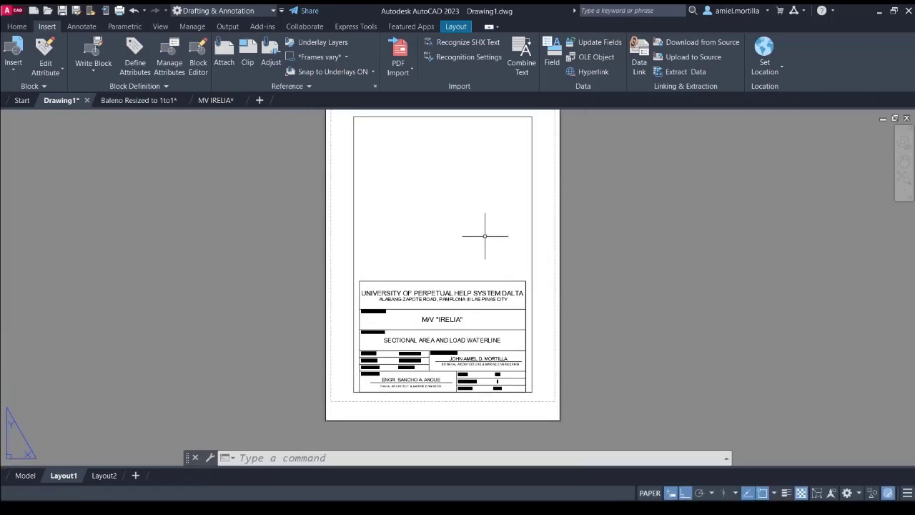
scroll(386, 307, "up", 2)
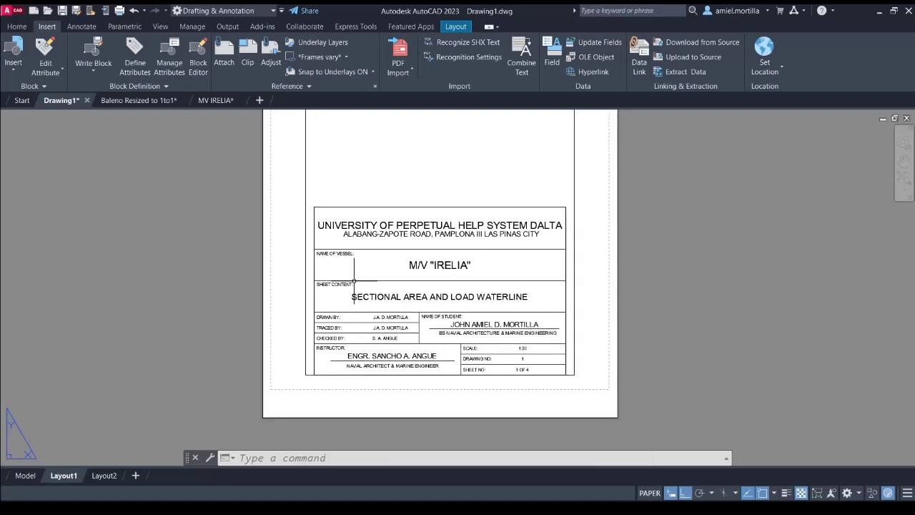
scroll(380, 333, "up", 1)
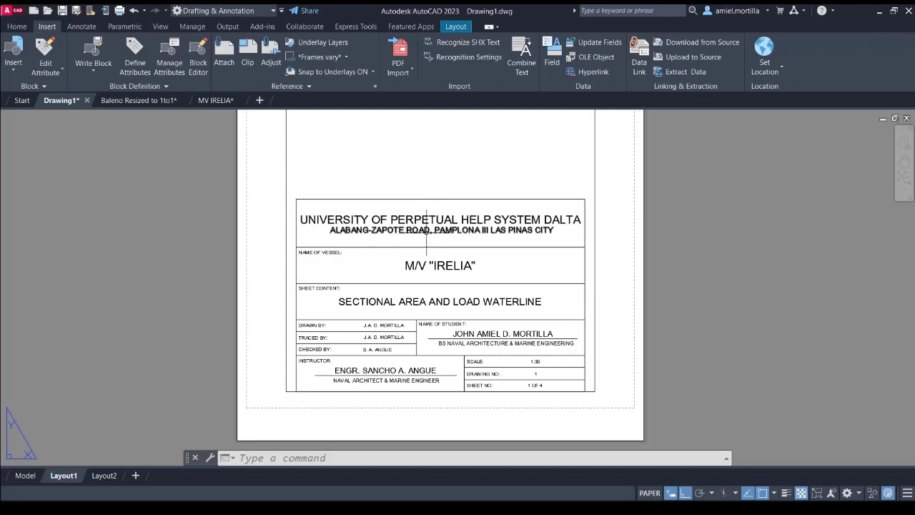
scroll(427, 231, "up", 2)
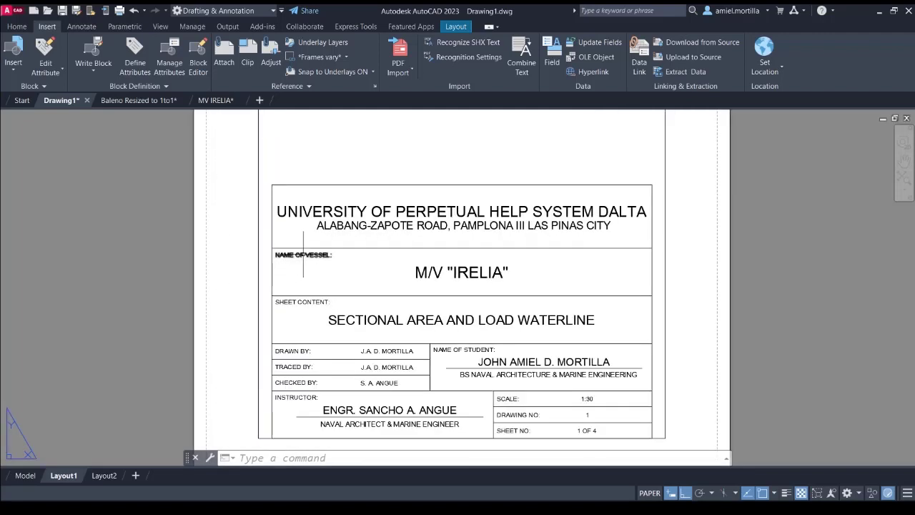
left_click(303, 255)
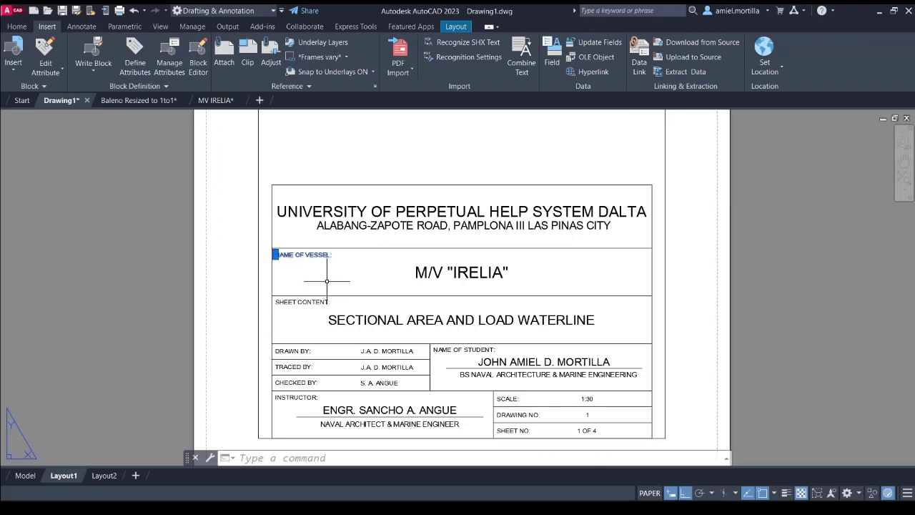
key("Escape")
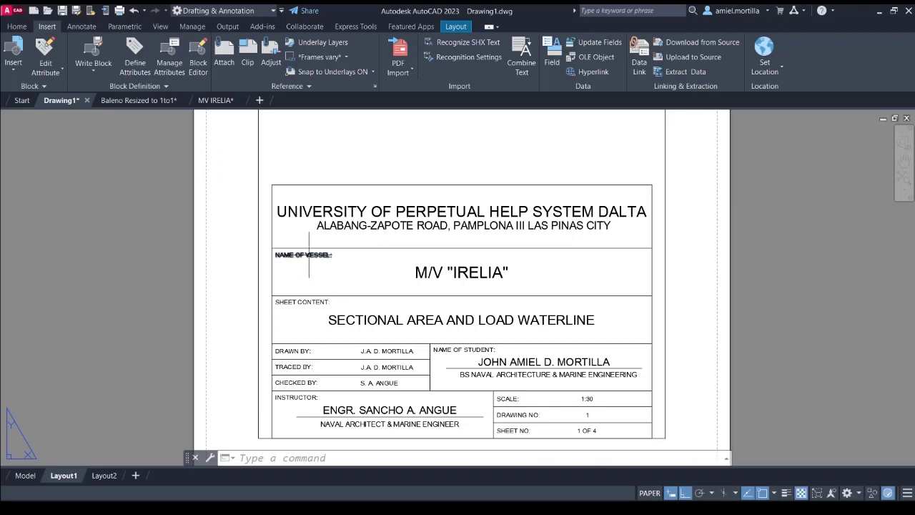
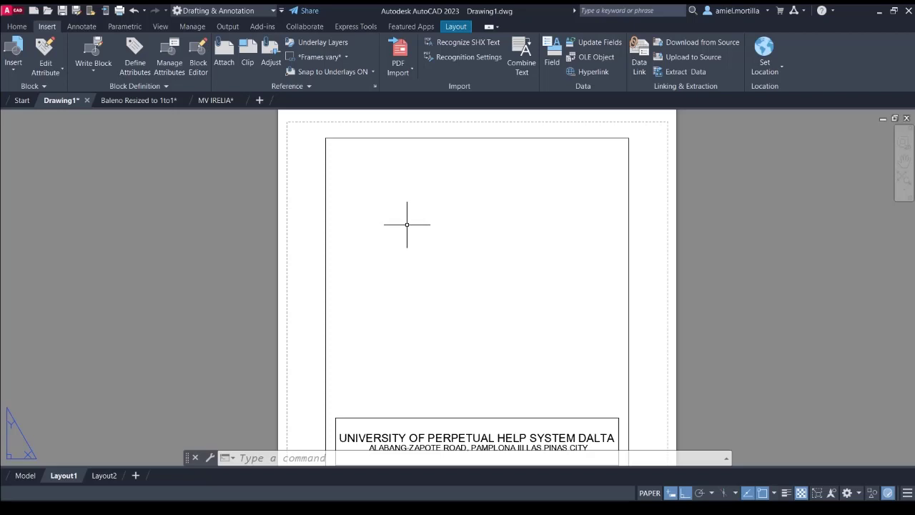
Create a rectangular viewport spanning the margin border's full width from its top edge down to just above the title block
middle_click_drag(409, 223, 401, 216)
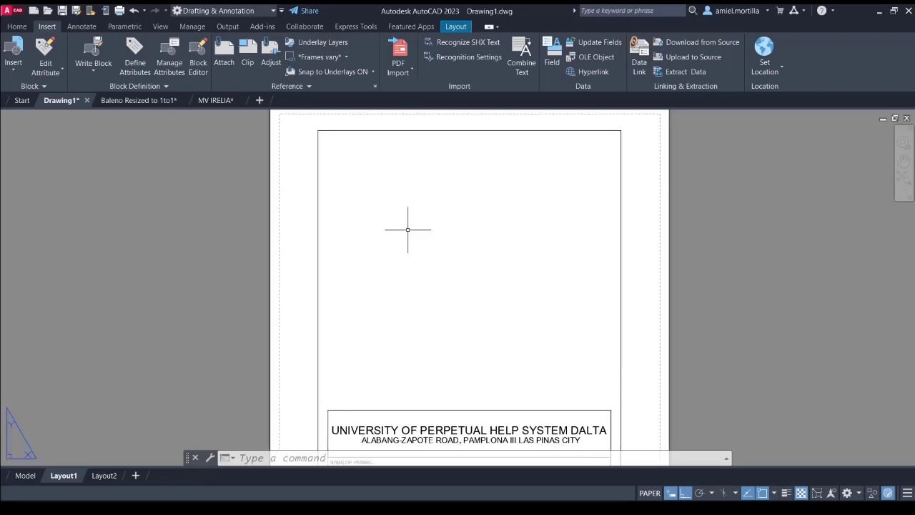
scroll(408, 229, "down", 2)
middle_click_drag(434, 225, 491, 383)
middle_click_drag(414, 267, 401, 260)
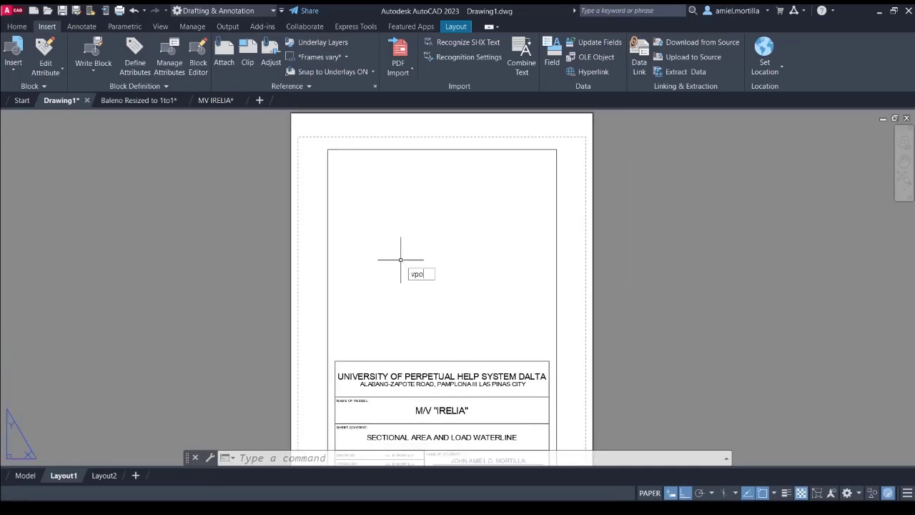
key("Return")
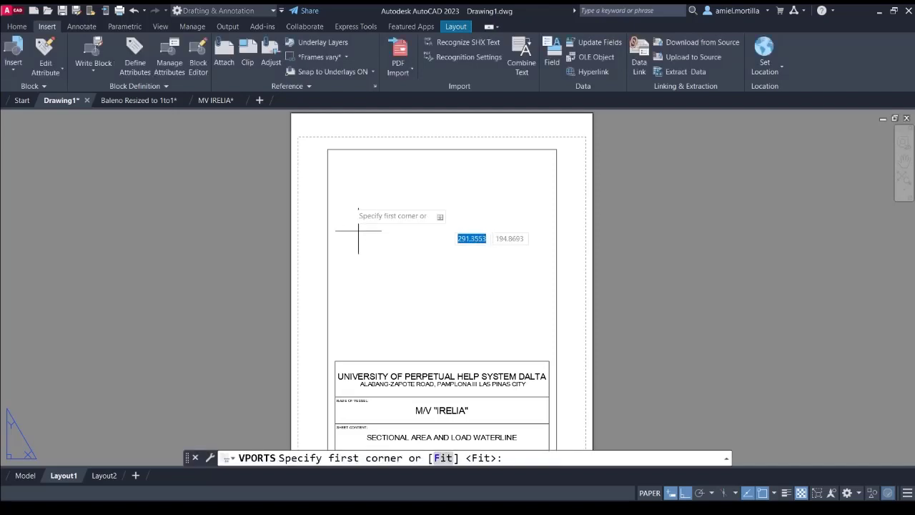
scroll(354, 199, "up", 2)
left_click(321, 137)
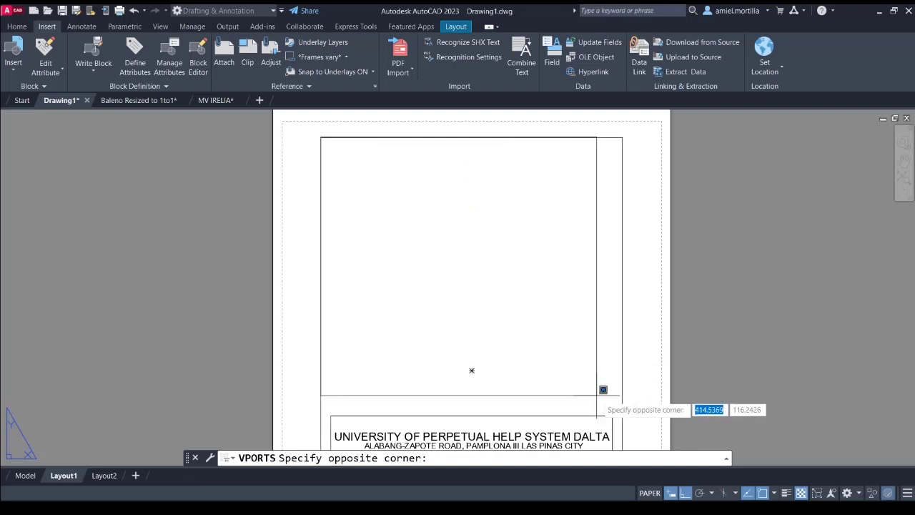
left_click(622, 408)
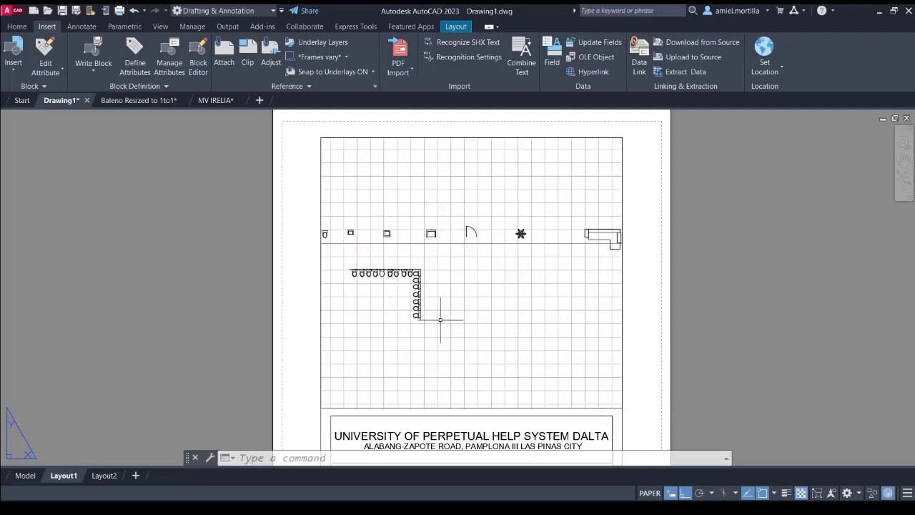
Activate the new viewport, enlarge its model view around the armchair and door blocks, and return to paper space
double_click(463, 290)
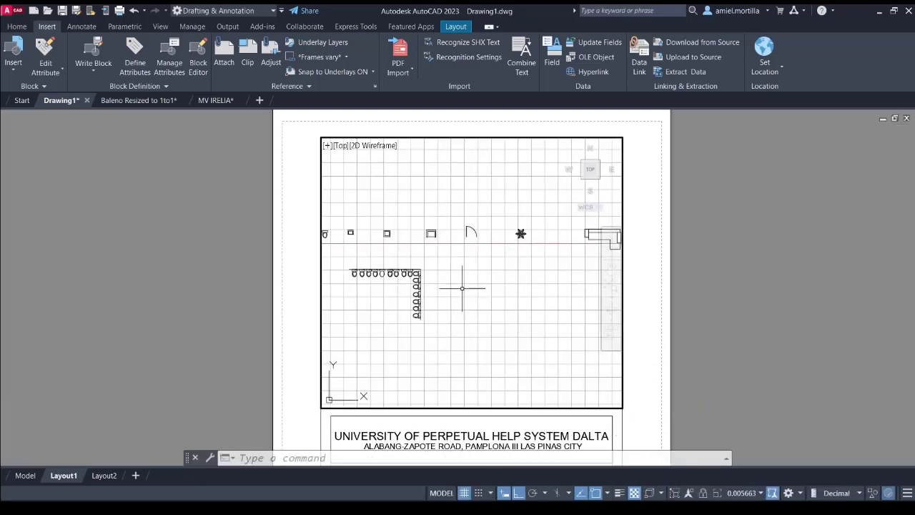
scroll(472, 265, "up", 5)
mouse_move(475, 261)
middle_mouse_down()
mouse_move(443, 253)
mouse_move(531, 321)
mouse_move(474, 271)
mouse_move(466, 295)
mouse_move(468, 259)
mouse_move(517, 233)
mouse_move(529, 245)
mouse_move(445, 220)
mouse_move(466, 253)
mouse_move(523, 231)
mouse_move(479, 243)
middle_mouse_up()
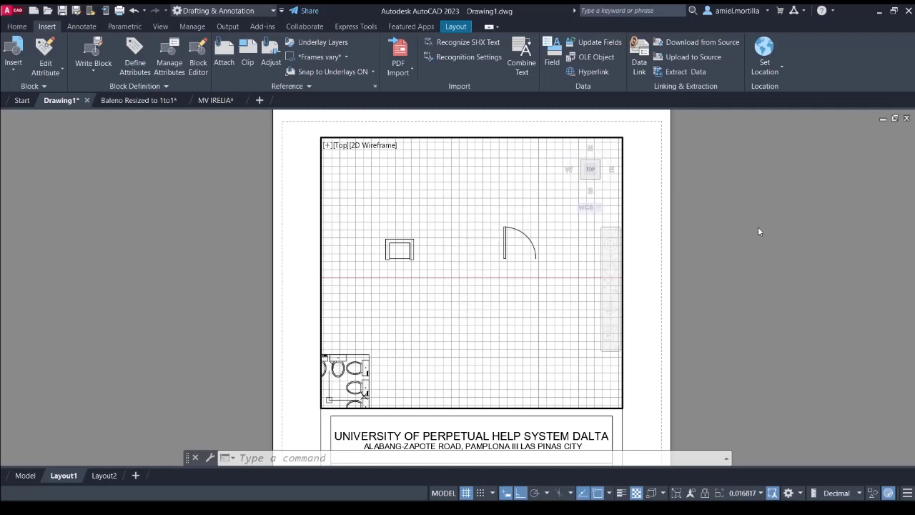
double_click(726, 231)
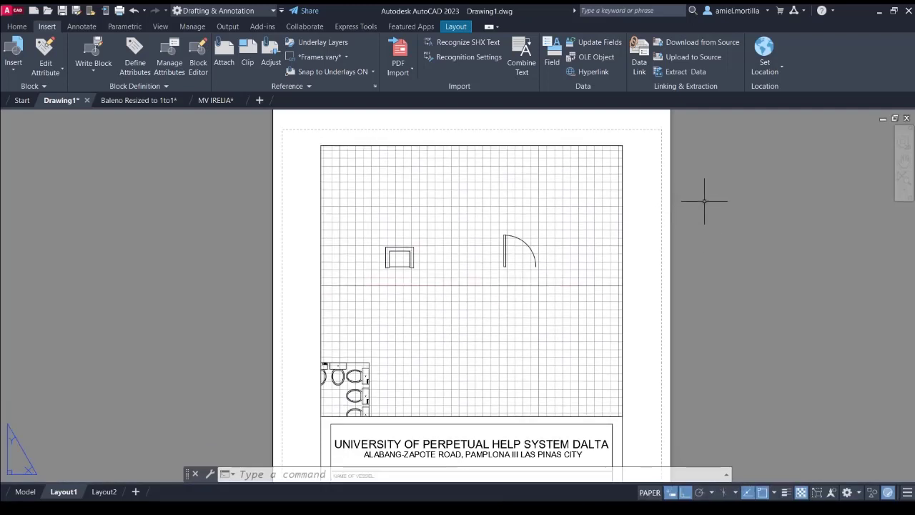
Reactivate the viewport, shift its model view to show the rows of toilet blocks below the chairs, and return to paper space
double_click(447, 181)
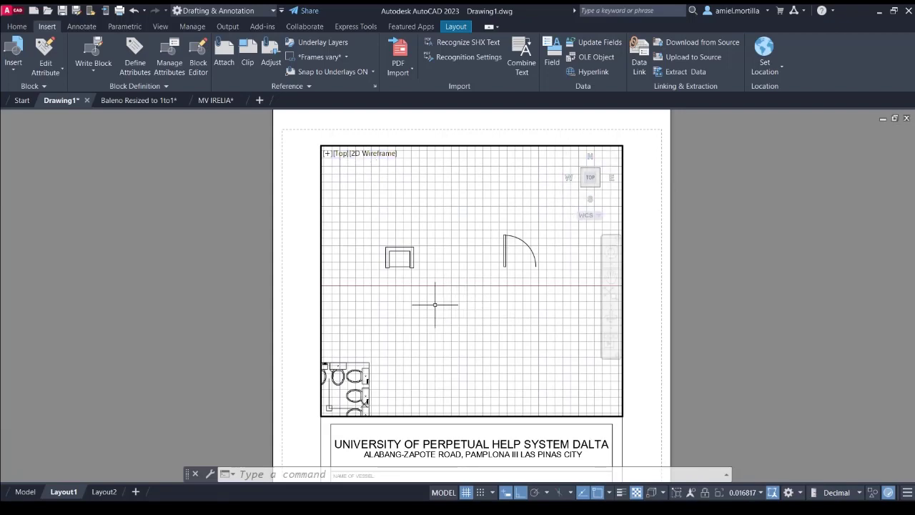
scroll(434, 304, "down", 2)
middle_click_drag(434, 303, 547, 265)
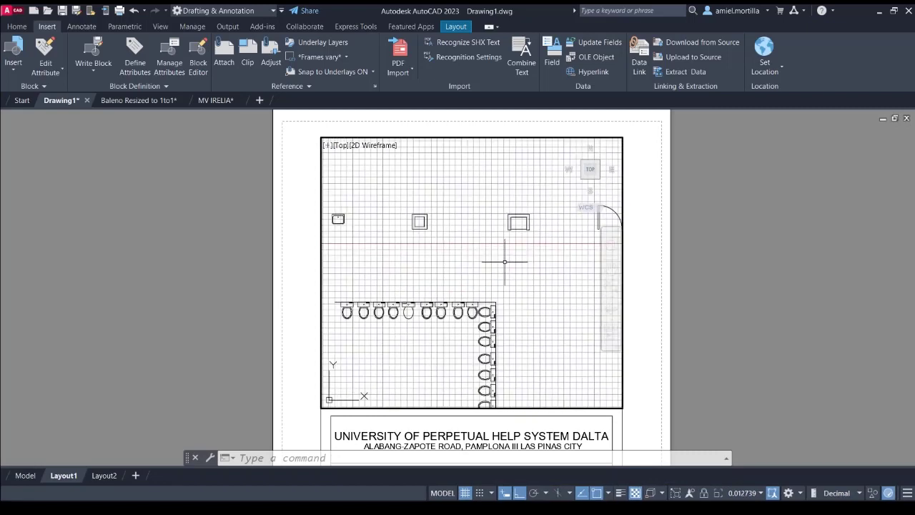
scroll(505, 262, "up", 1)
double_click(741, 254)
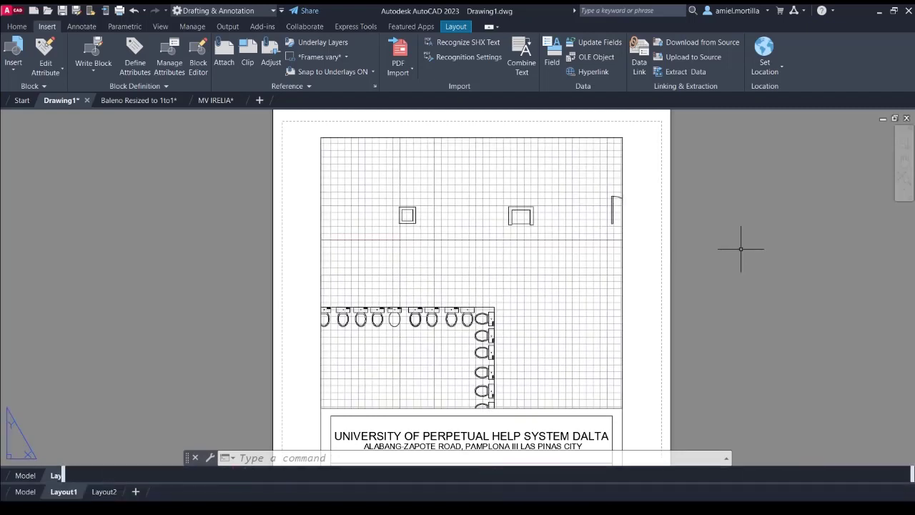
Inspect the whole Layout1 sheet with its viewport and title block in paper space
scroll(703, 206, "down", 4)
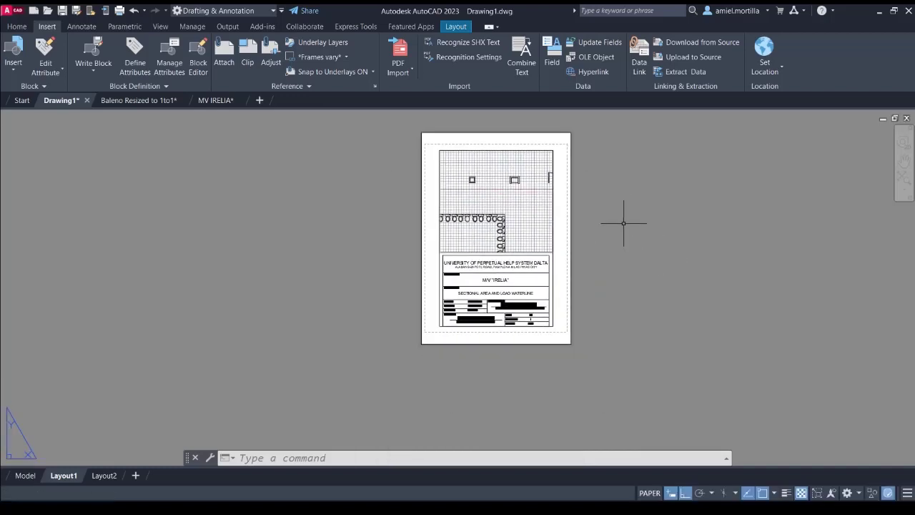
scroll(614, 254, "up", 3)
scroll(604, 237, "down", 2)
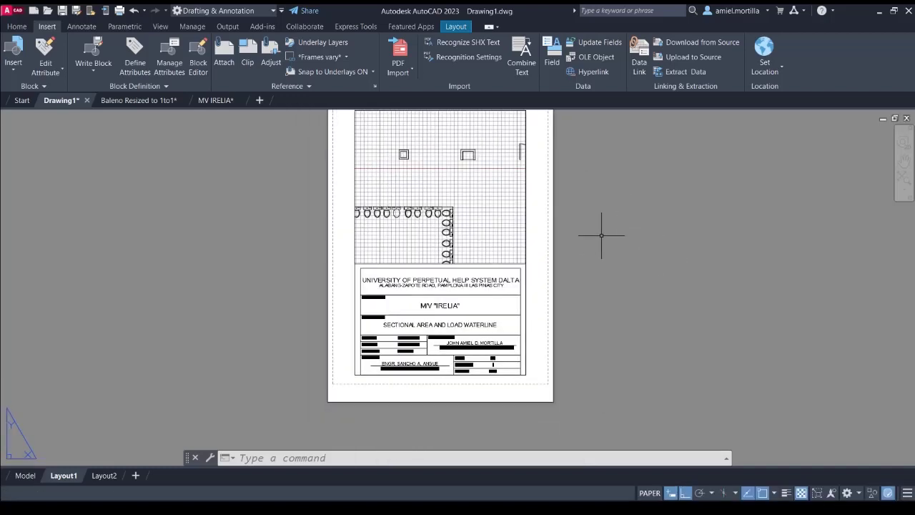
scroll(572, 205, "up", 1)
scroll(619, 221, "down", 1)
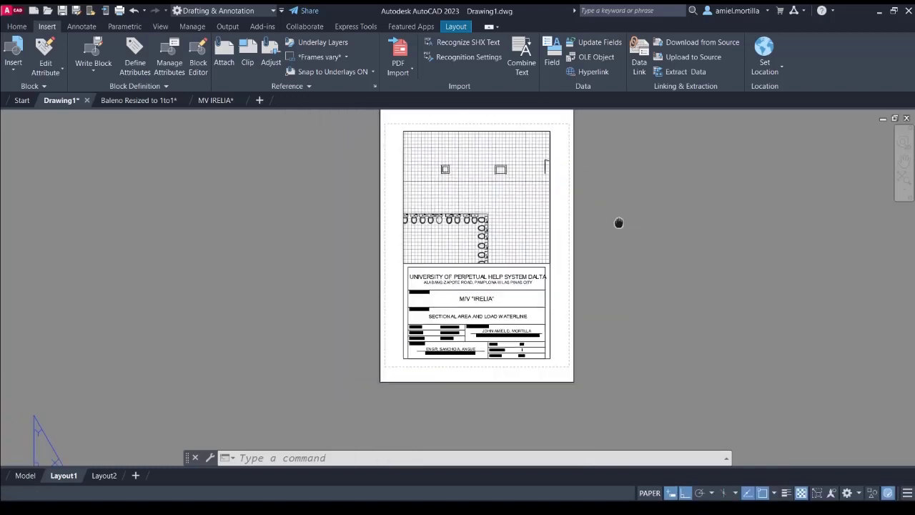
middle_click_drag(619, 221, 664, 245)
scroll(664, 245, "up", 3)
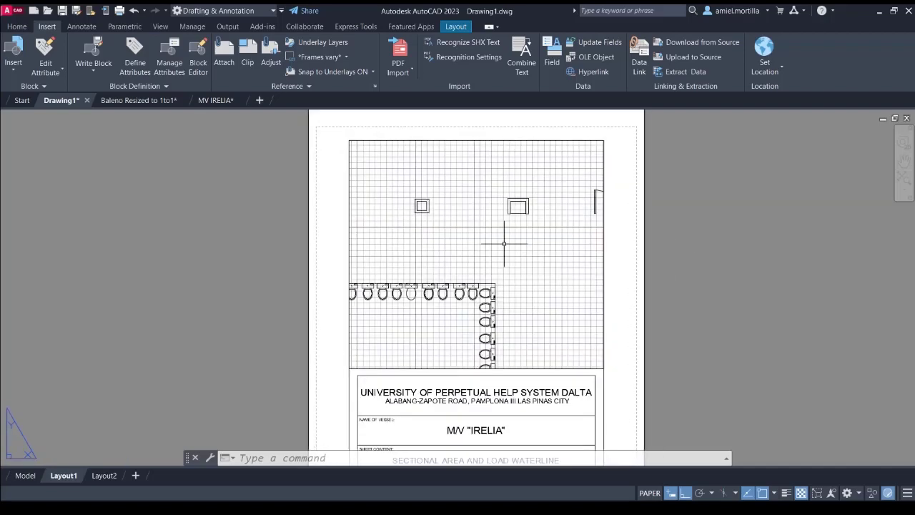
Reframe the viewport's model view to include the chairs, door and toilet rows, and view the result up close in paper space
double_click(493, 260)
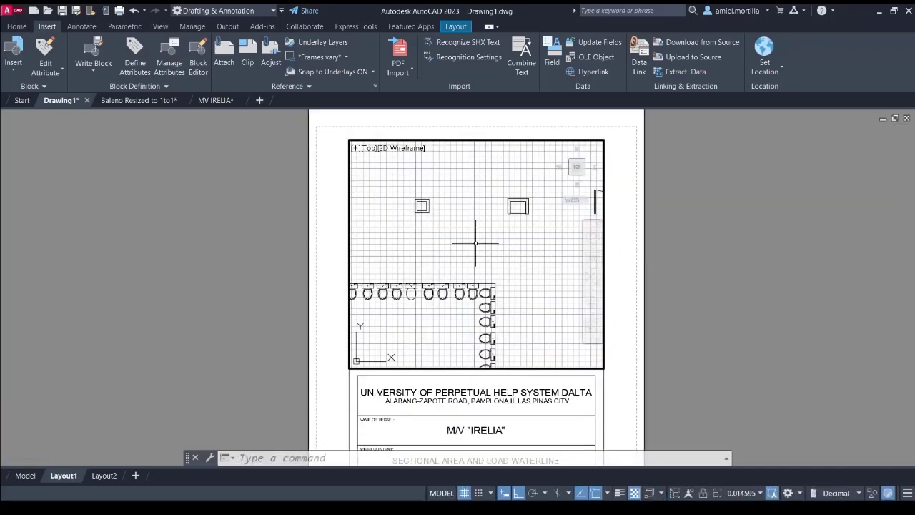
scroll(482, 238, "up", 1)
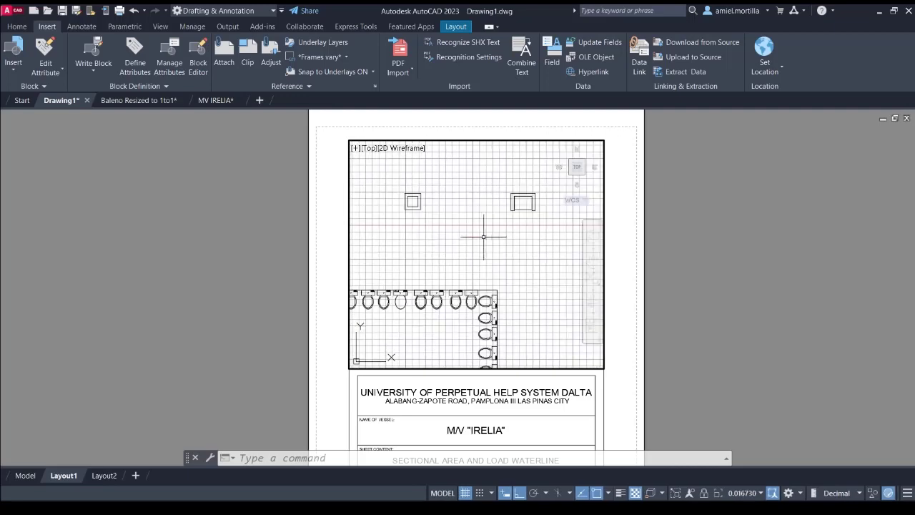
middle_click_drag(465, 278, 440, 197)
scroll(503, 223, "up", 9)
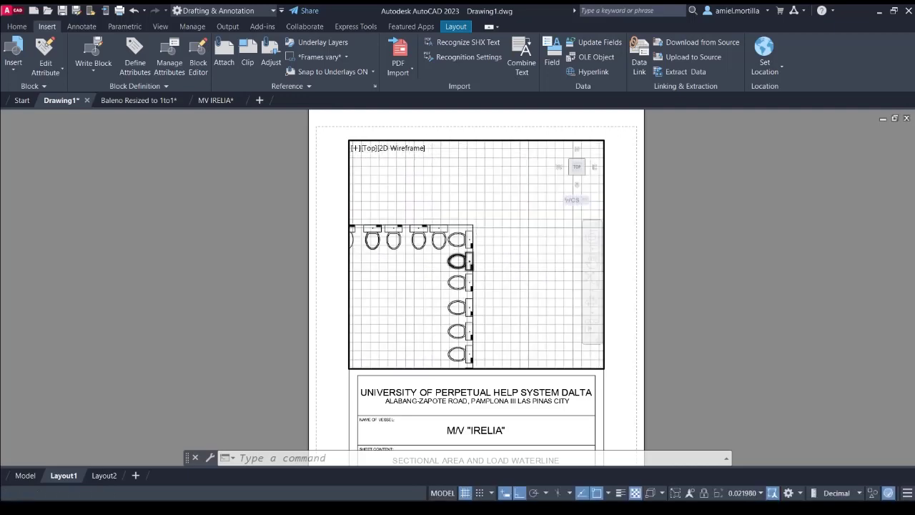
scroll(503, 224, "down", 11)
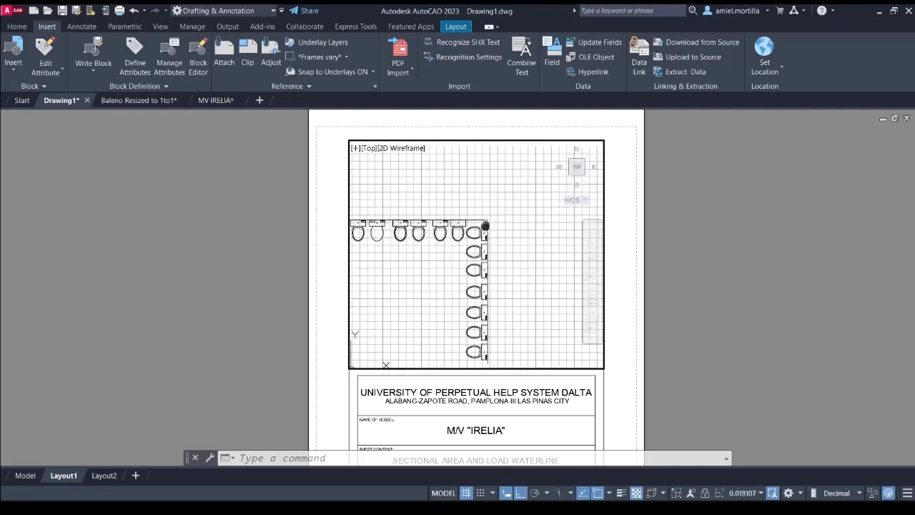
double_click(708, 236)
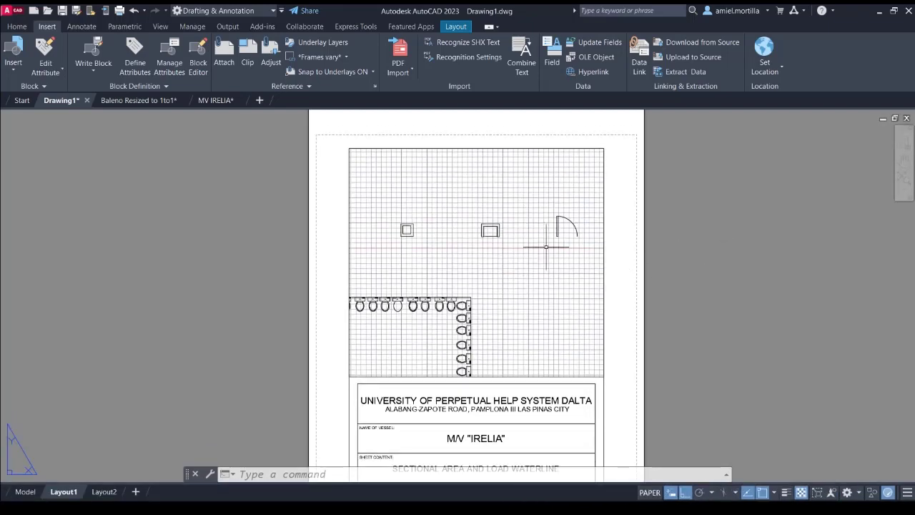
scroll(546, 247, "up", 4)
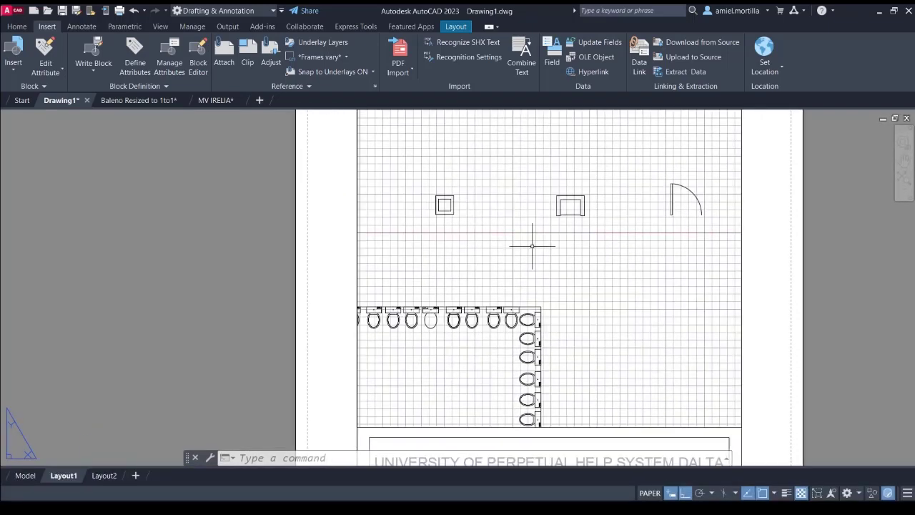
scroll(576, 233, "up", 5)
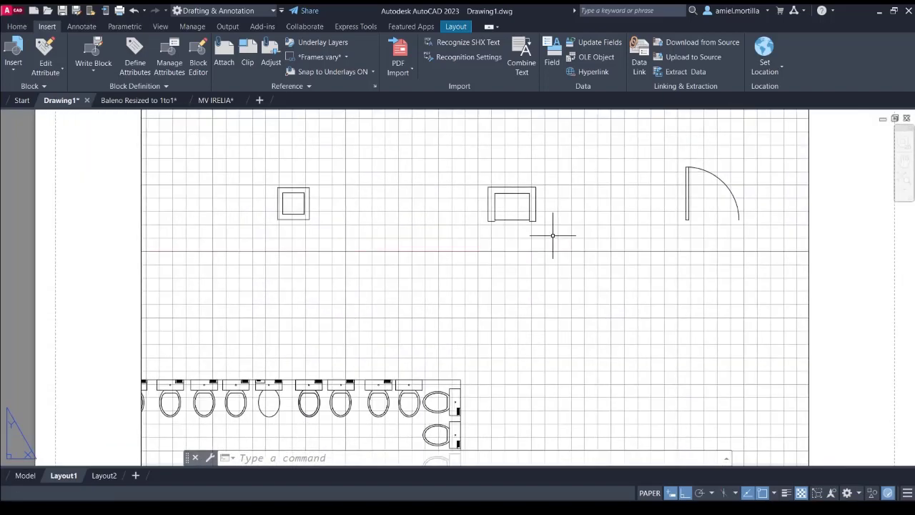
Reactivate the viewport, reframe its model view around the corner where the two toilet rows meet, and return to paper space
scroll(529, 236, "down", 1)
scroll(500, 306, "up", 4)
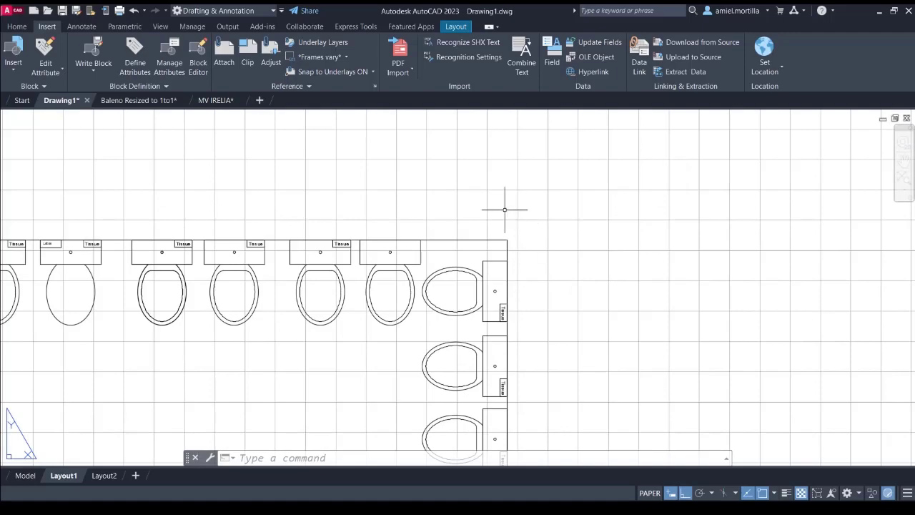
double_click(504, 210)
middle_click_drag(502, 189, 580, 175)
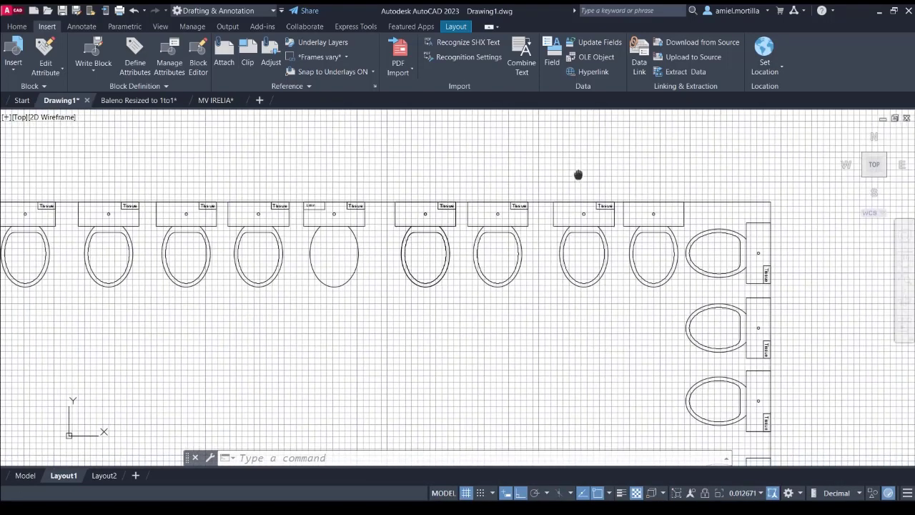
scroll(694, 183, "down", 1)
scroll(731, 179, "up", 1)
scroll(529, 181, "up", 1)
middle_click_drag(731, 180, 515, 185)
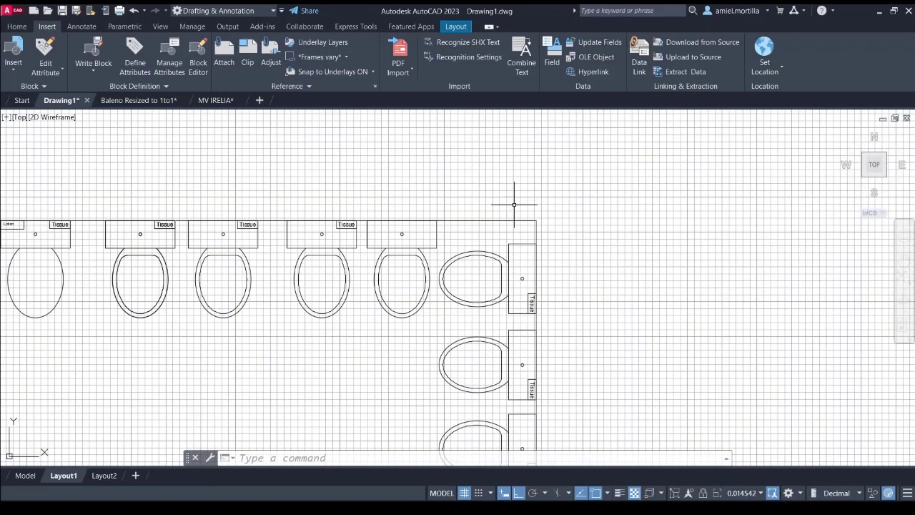
scroll(513, 205, "down", 3)
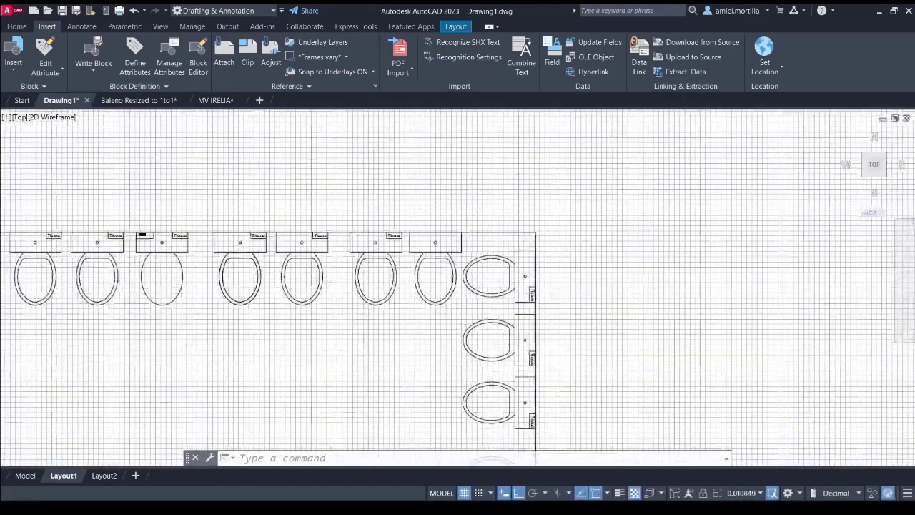
scroll(539, 203, "down", 1)
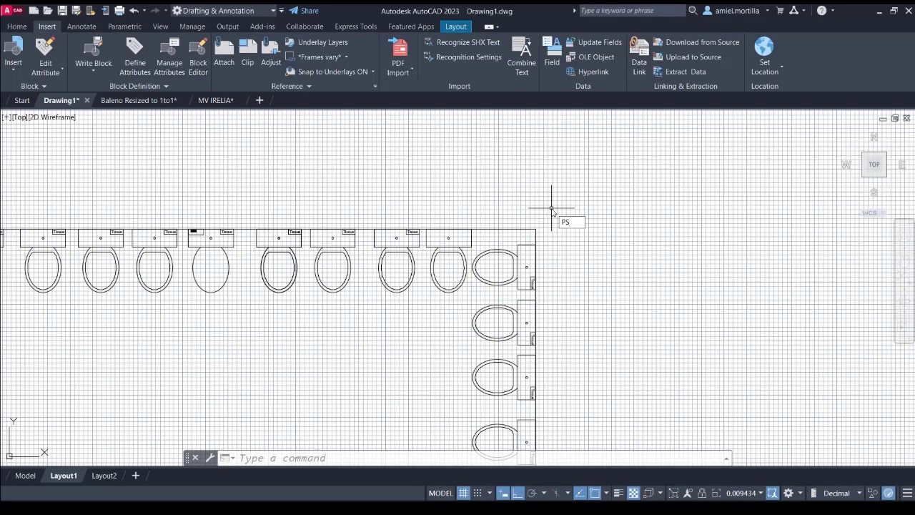
key("Return")
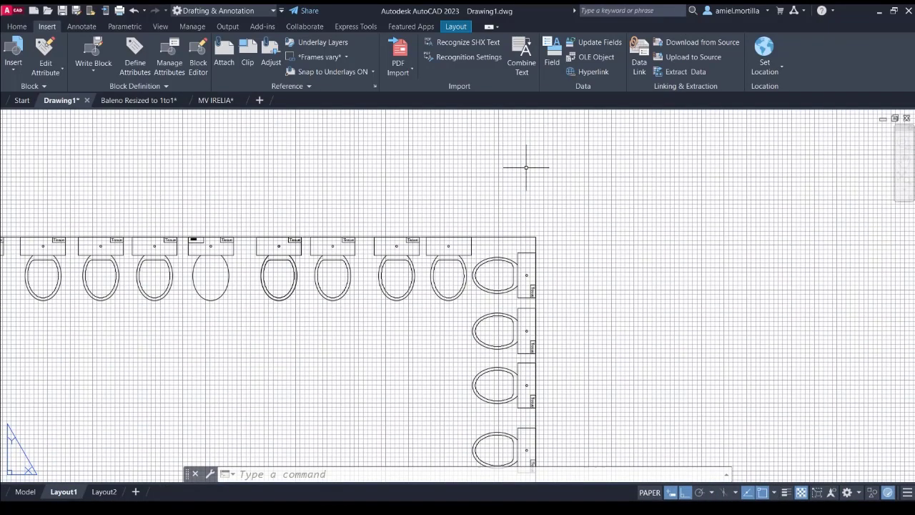
Inspect the viewport on the Layout1 sheet in paper space, from the whole frame to a close-up of the toilet rows' corner
scroll(525, 167, "down", 5)
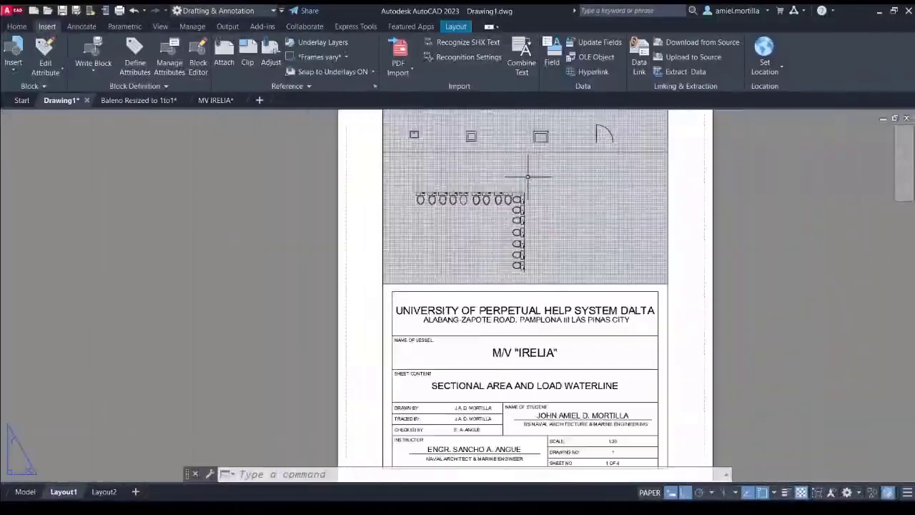
middle_click_drag(527, 166, 527, 286)
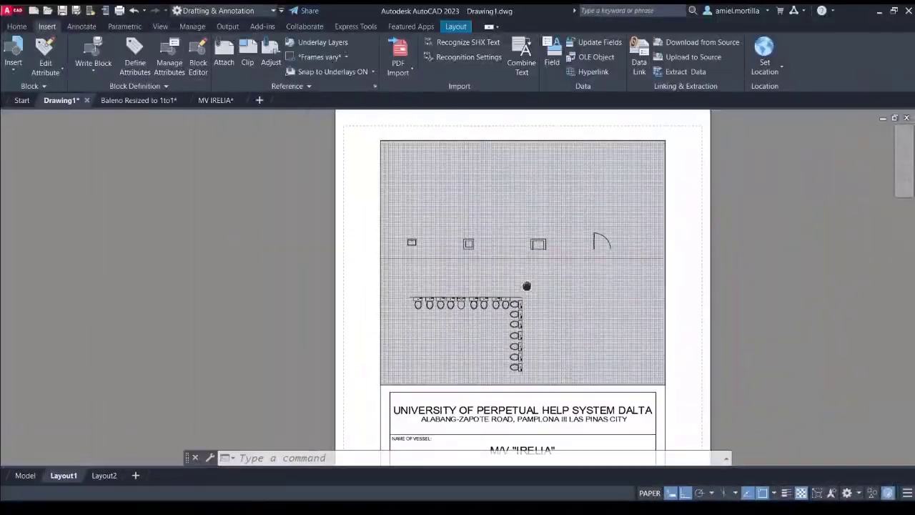
scroll(533, 279, "up", 1)
scroll(537, 269, "down", 1)
scroll(545, 270, "up", 1)
middle_click_drag(578, 239, 518, 320)
scroll(537, 289, "up", 1)
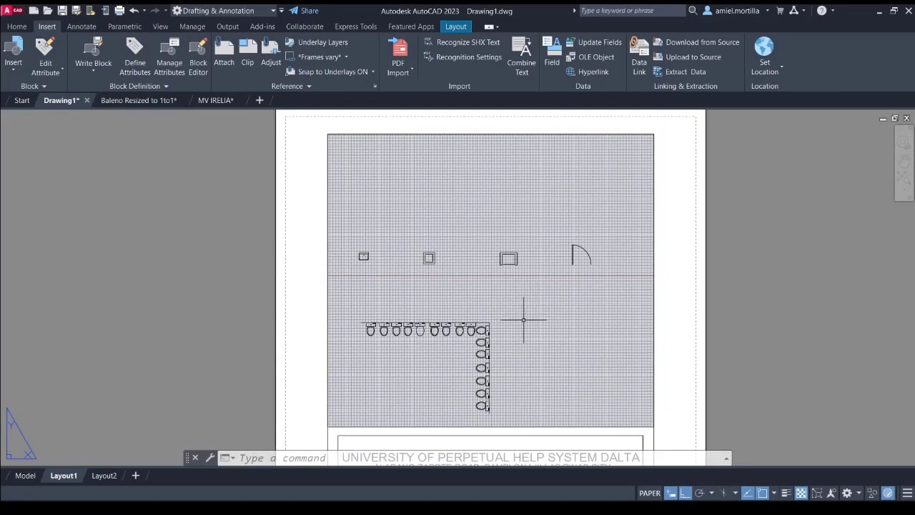
scroll(521, 320, "up", 5)
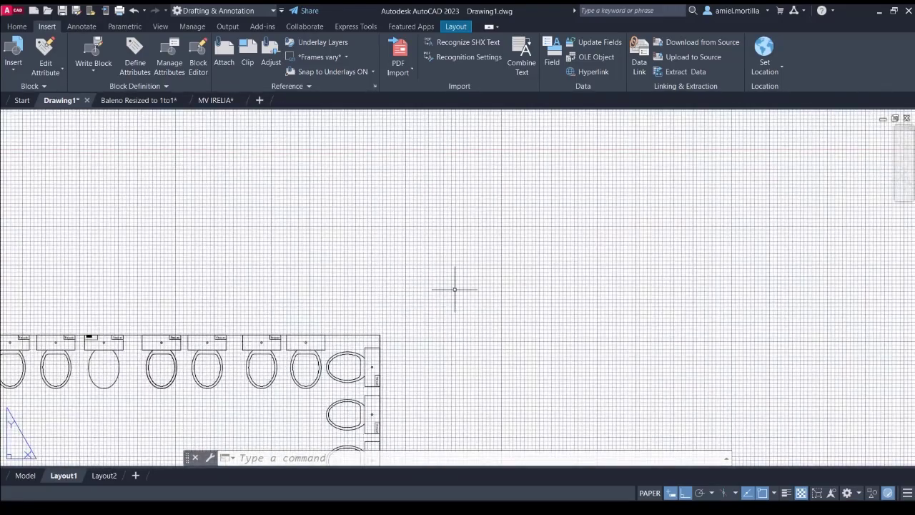
scroll(453, 291, "up", 2)
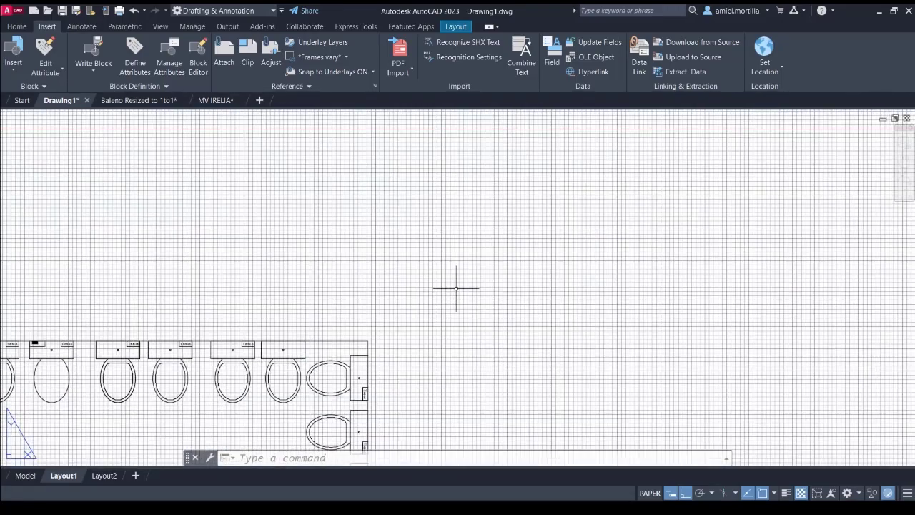
Reactivate the viewport and adjust its model view around the horizontal and vertical toilet rows
double_click(456, 288)
scroll(355, 302, "down", 2)
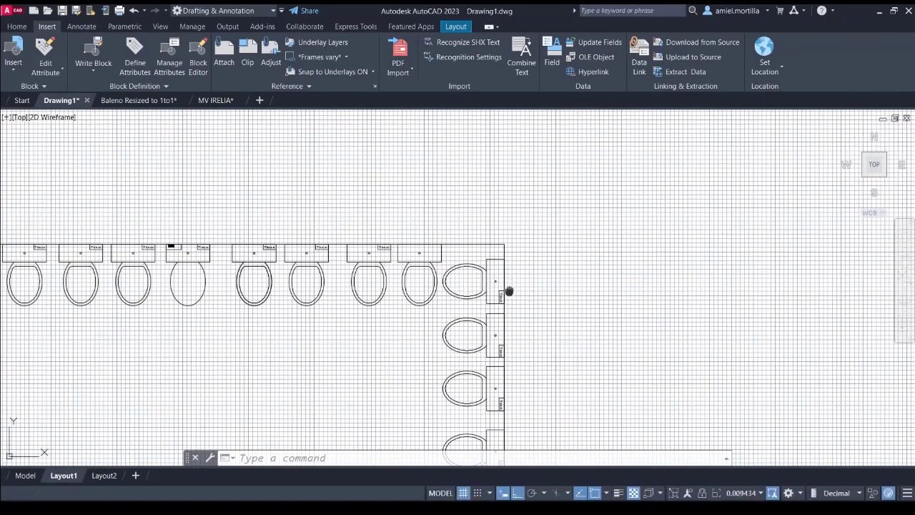
middle_click_drag(509, 291, 559, 228)
scroll(558, 230, "up", 3)
scroll(556, 232, "down", 3)
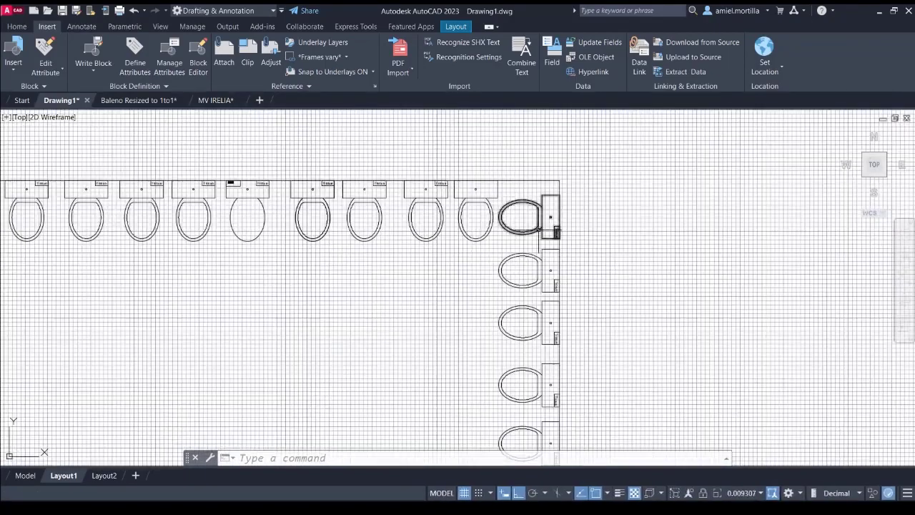
scroll(543, 231, "down", 1)
scroll(564, 258, "down", 2)
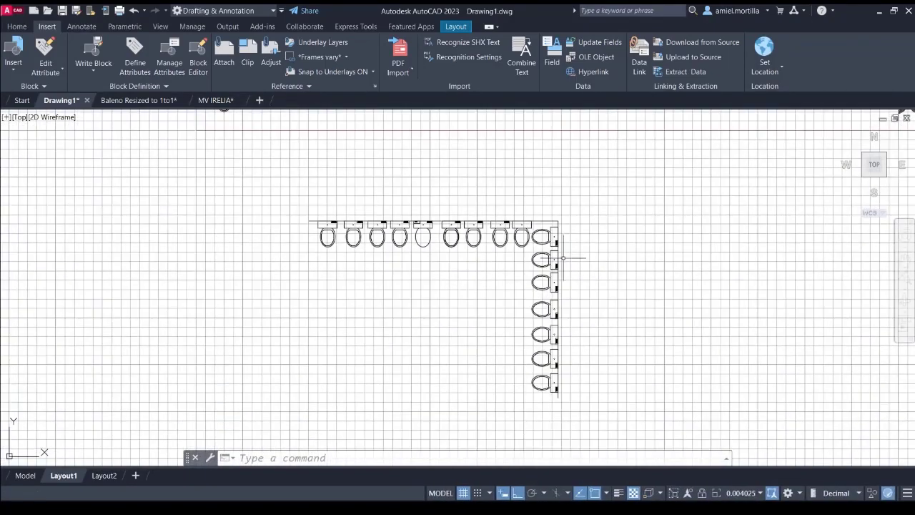
scroll(557, 258, "down", 2)
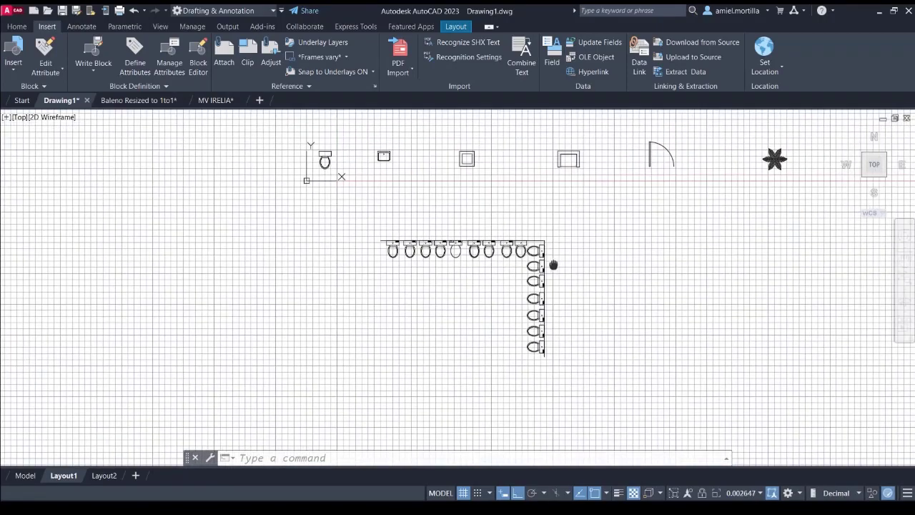
scroll(551, 264, "up", 1)
middle_click_drag(541, 262, 401, 304)
scroll(531, 272, "up", 1)
middle_click_drag(532, 272, 561, 236)
scroll(561, 237, "up", 1)
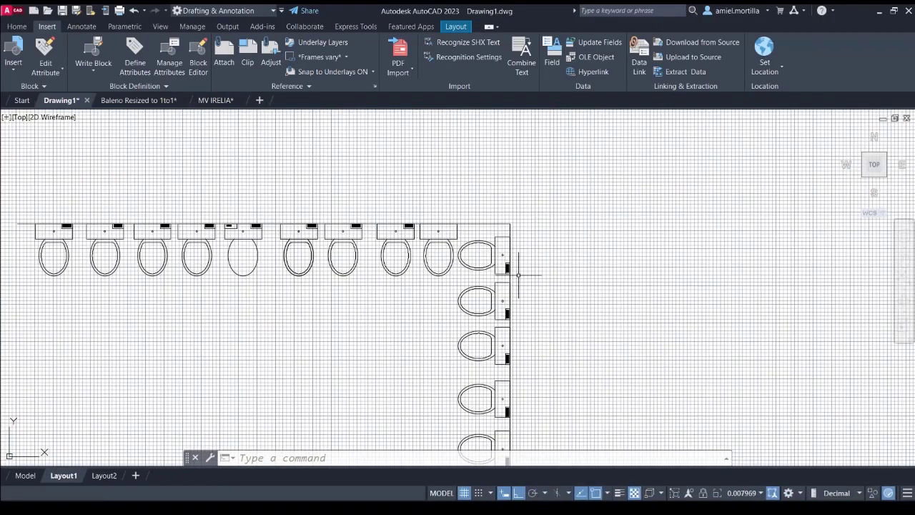
middle_click_drag(519, 273, 562, 274)
Widen the viewport's model view to include the full row of furniture blocks and the toilet rows, and return to paper space
scroll(561, 238, "down", 6)
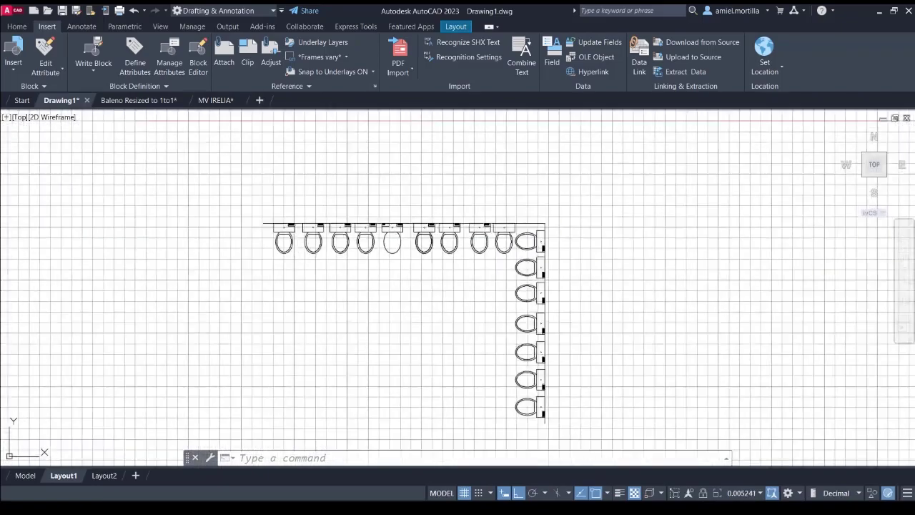
scroll(561, 237, "down", 3)
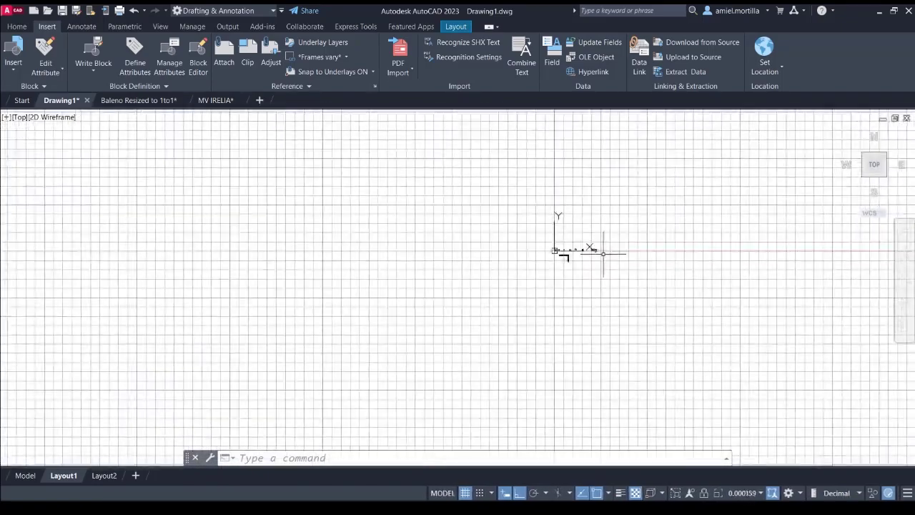
scroll(561, 238, "up", 7)
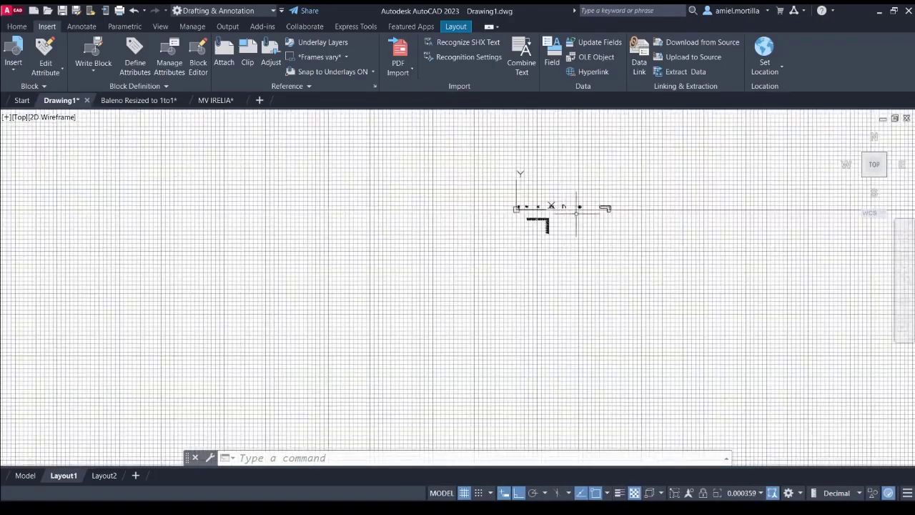
scroll(518, 267, "up", 1)
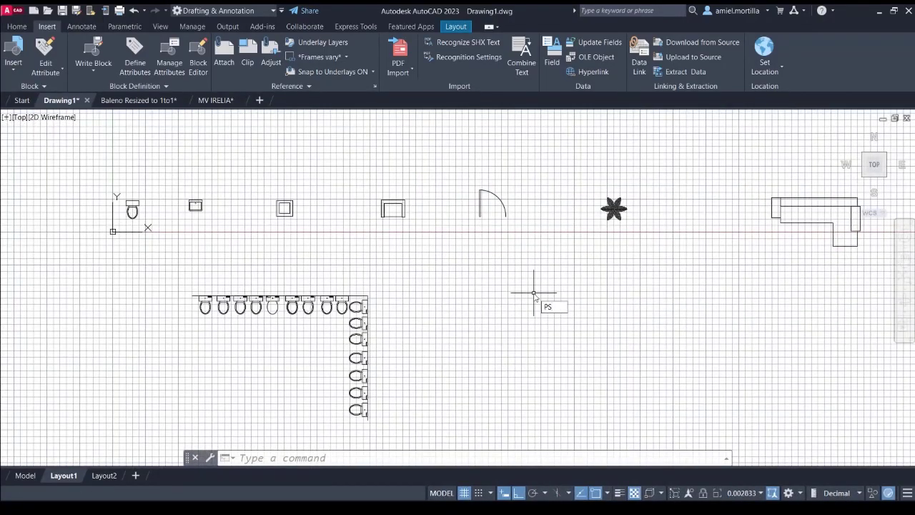
left_click(772, 493)
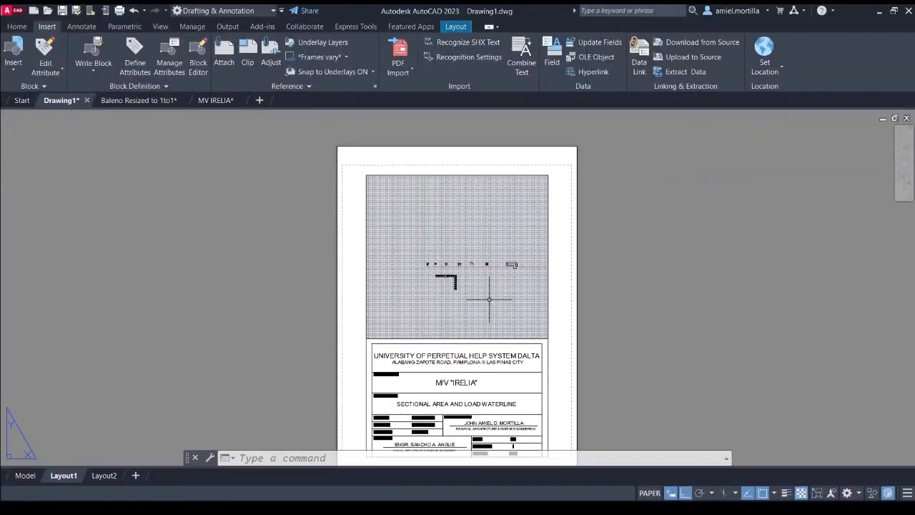
Activate the viewport within the full sheet, enlarge its model view around the single toilet block, and return to paper space
double_click(482, 297)
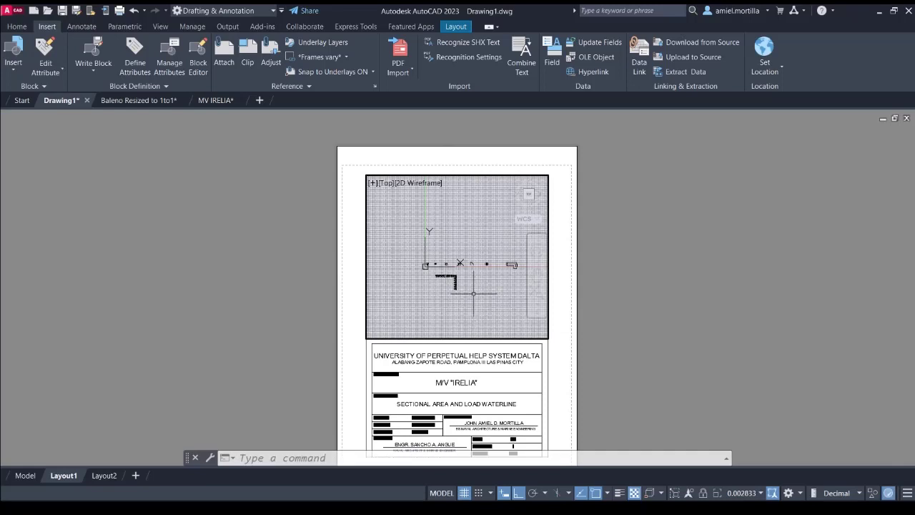
left_click(473, 294)
left_click(467, 327)
left_click(477, 294)
left_click(468, 277)
scroll(463, 270, "up", 5)
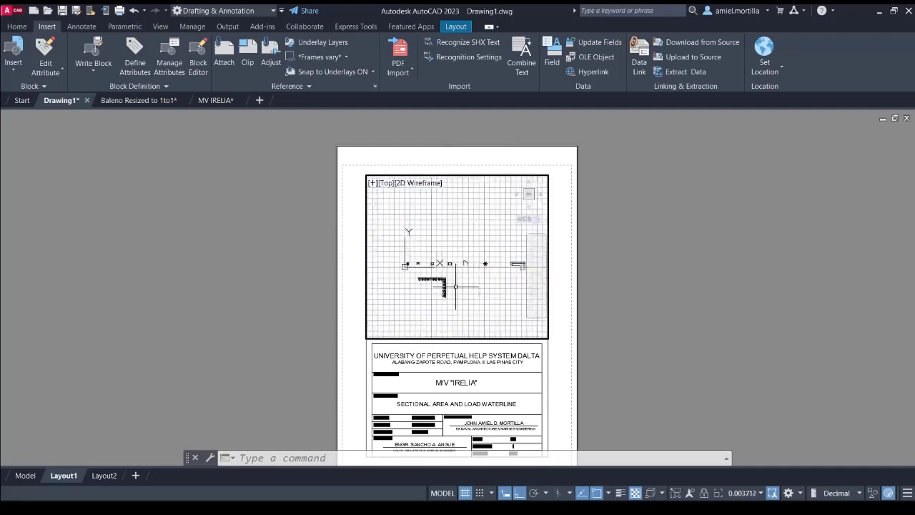
scroll(463, 270, "up", 8)
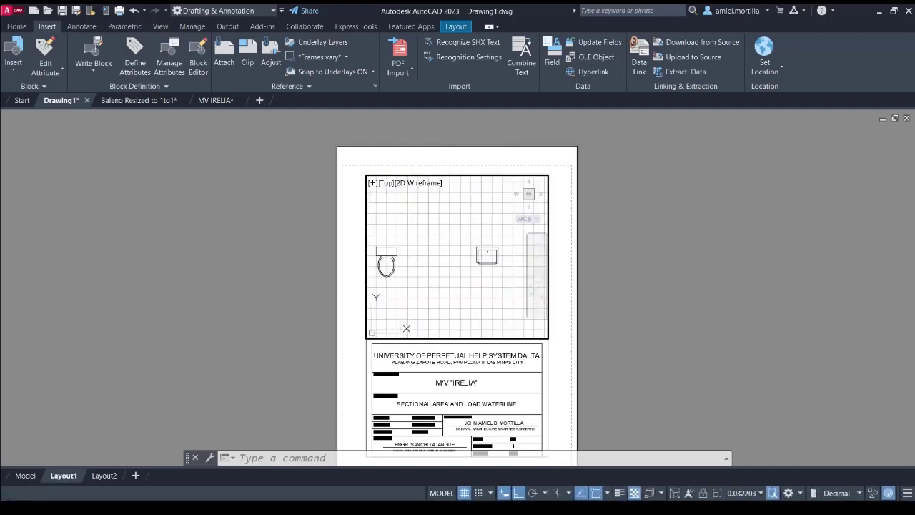
scroll(422, 221, "up", 8)
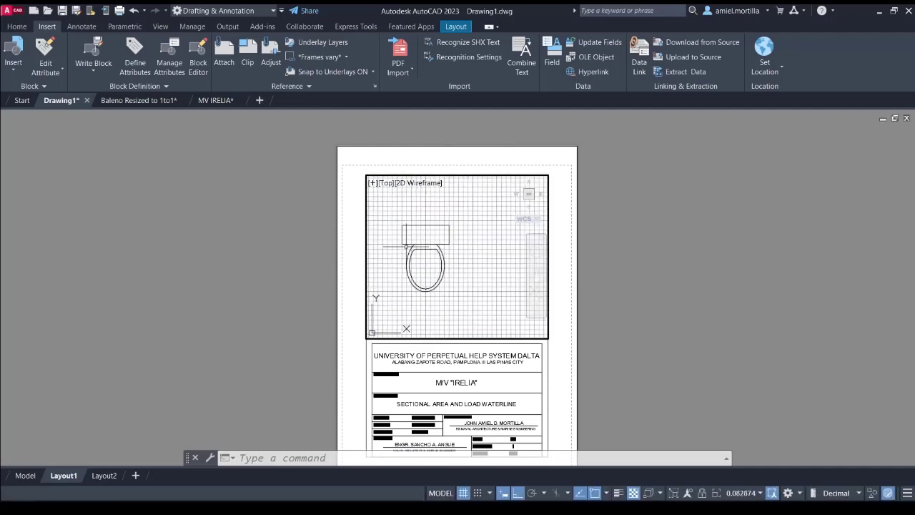
scroll(448, 235, "up", 4)
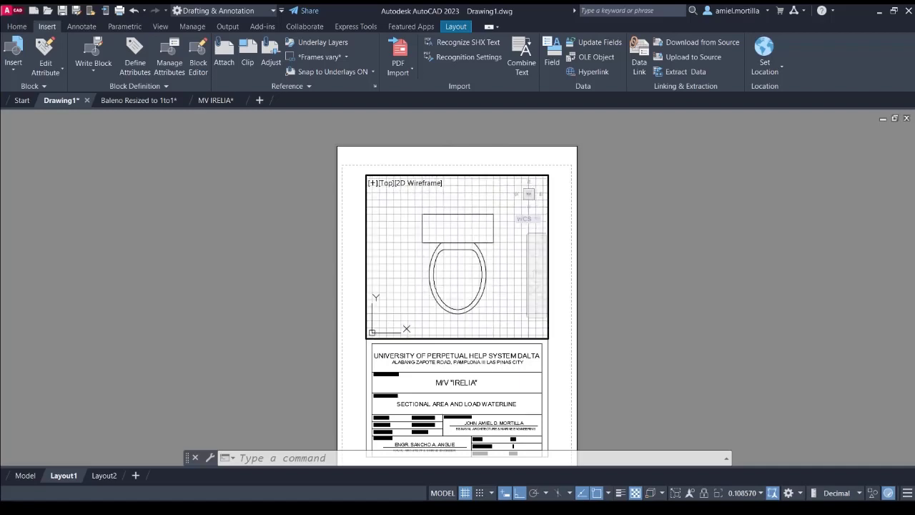
double_click(607, 255)
scroll(547, 299, "up", 1)
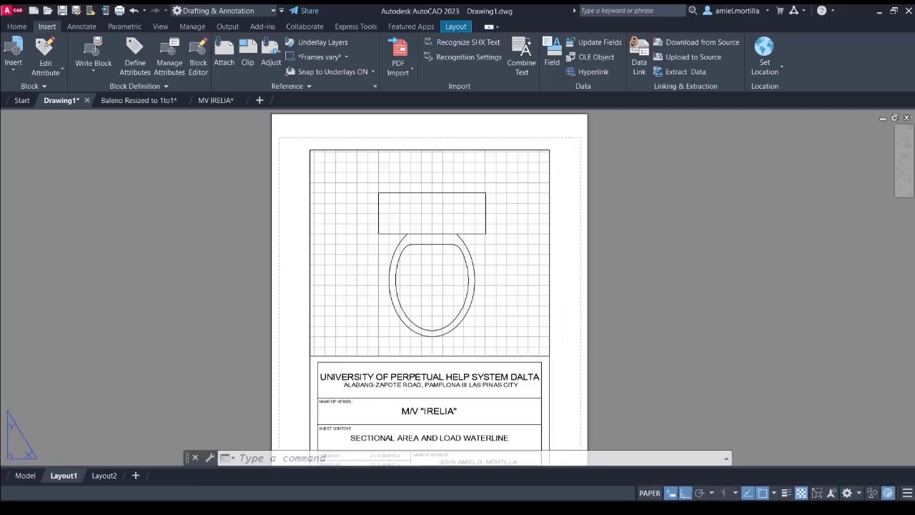
Reactivate the viewport, set its scale to 1:1, and shift the model view along the toilet bowl's outline
double_click(498, 265)
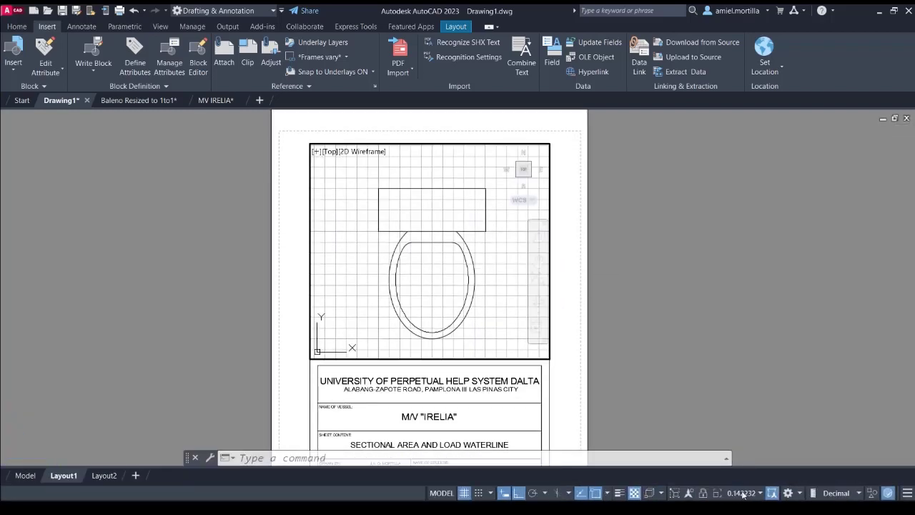
scroll(723, 222, "up", 5)
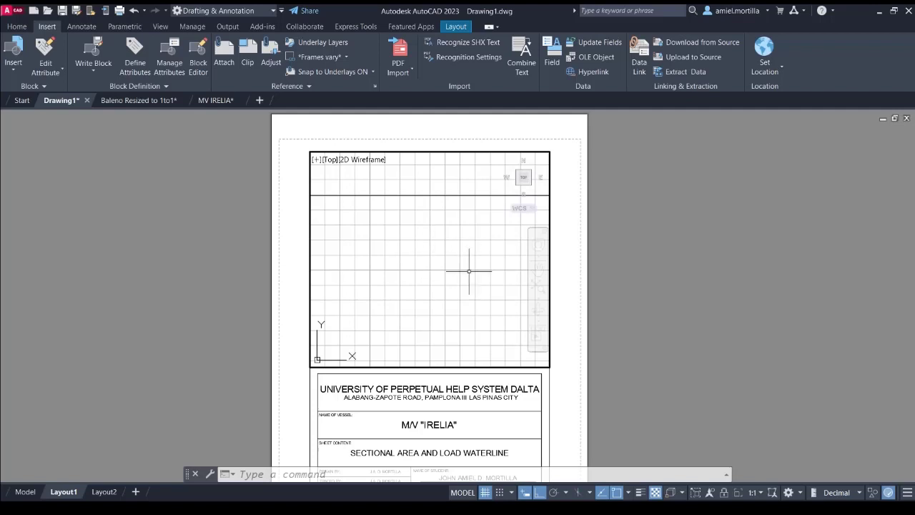
left_click(442, 246)
left_click(409, 260)
middle_click_drag(409, 260, 393, 210)
scroll(402, 302, "up", 3)
middle_click_drag(403, 302, 421, 212)
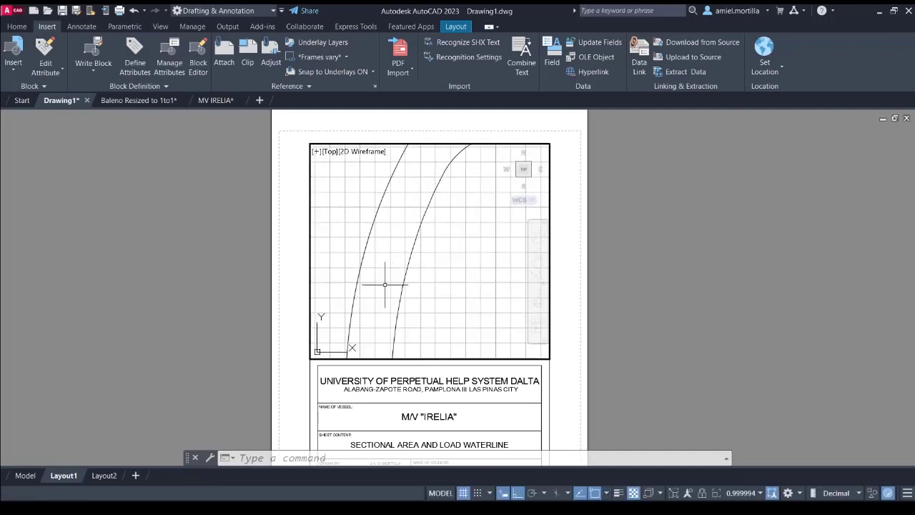
mouse_move(384, 285)
middle_mouse_down()
mouse_move(408, 198)
mouse_move(393, 218)
mouse_move(401, 296)
mouse_move(378, 231)
mouse_move(415, 207)
mouse_move(382, 267)
mouse_move(390, 279)
middle_mouse_up()
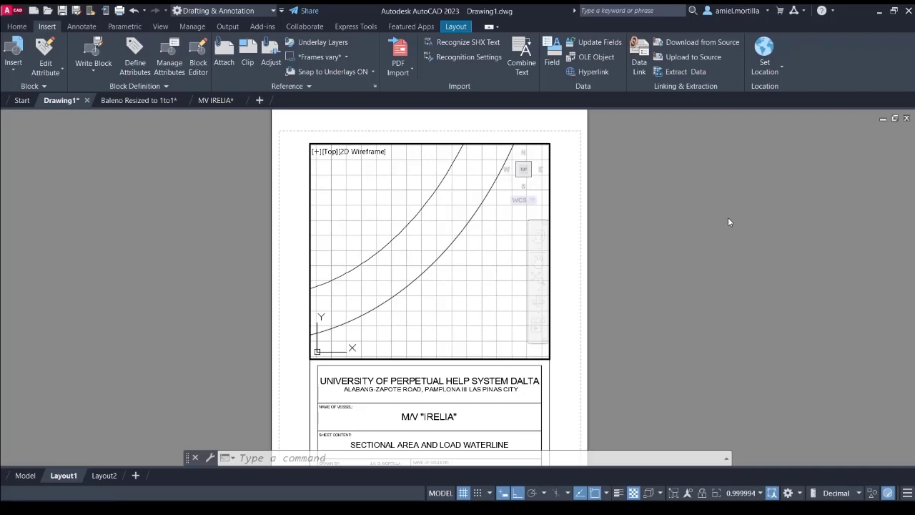
Change the viewport scale through 1:4 and 1:5 to 1:10, centre the toilet in the frame, and return to paper space
scroll(728, 222, "down", 3)
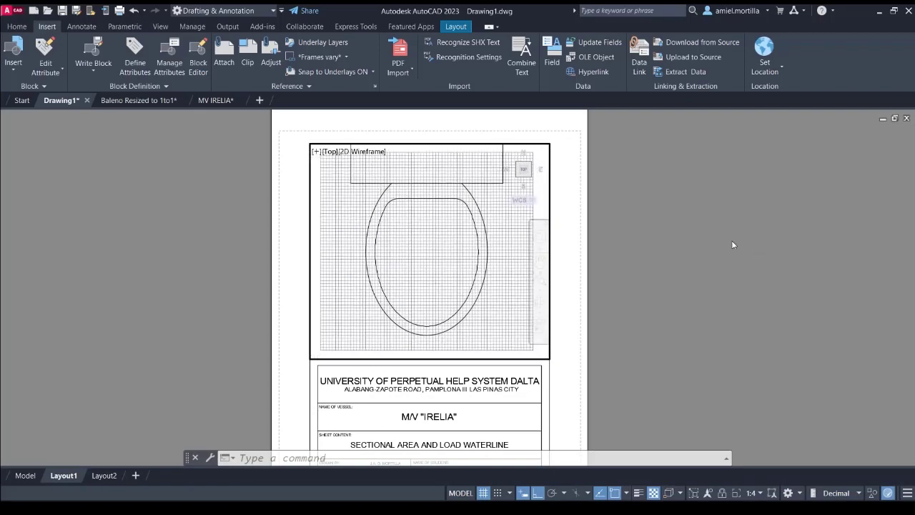
middle_click_drag(390, 255, 384, 264)
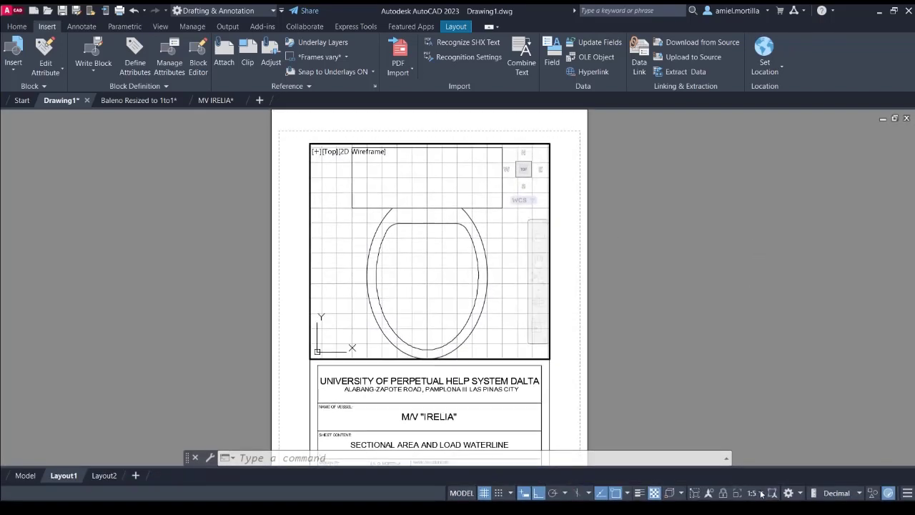
scroll(418, 266, "down", 3)
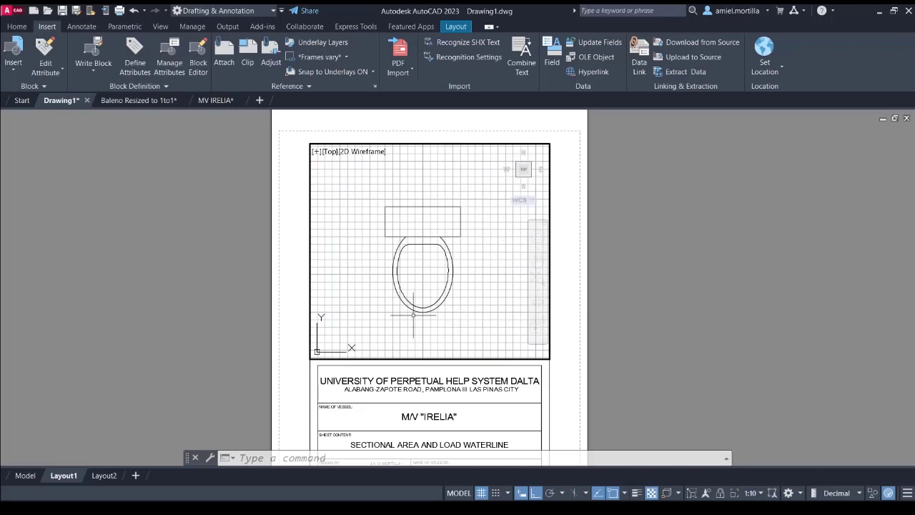
middle_click_drag(412, 264, 431, 251)
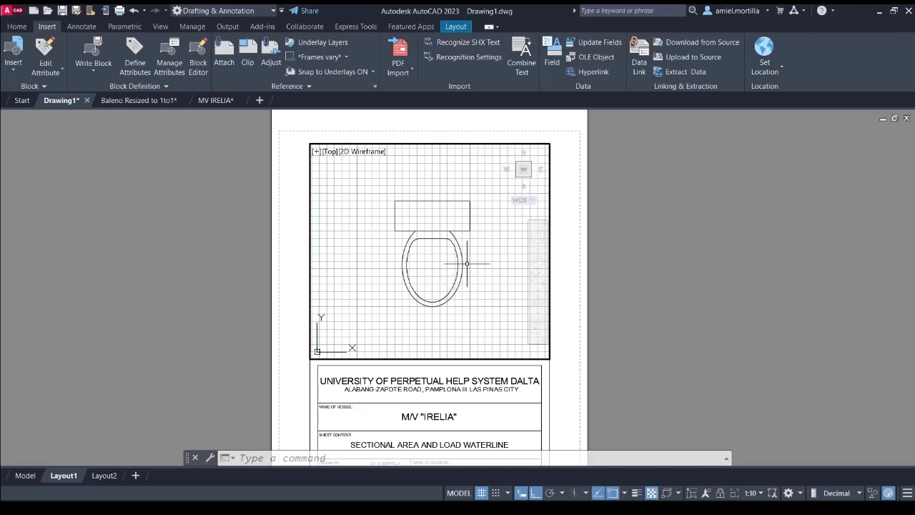
middle_click_drag(430, 228, 425, 231)
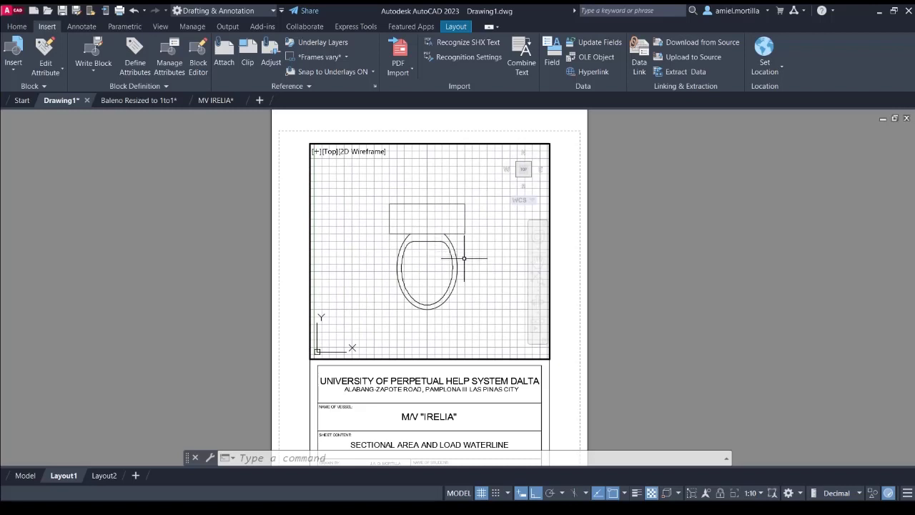
middle_click_drag(462, 262, 469, 273)
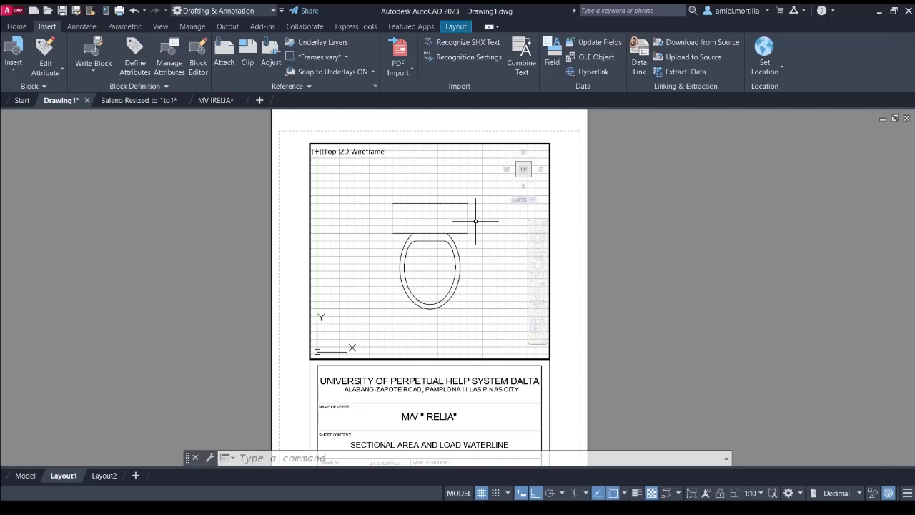
middle_click_drag(461, 236, 470, 240)
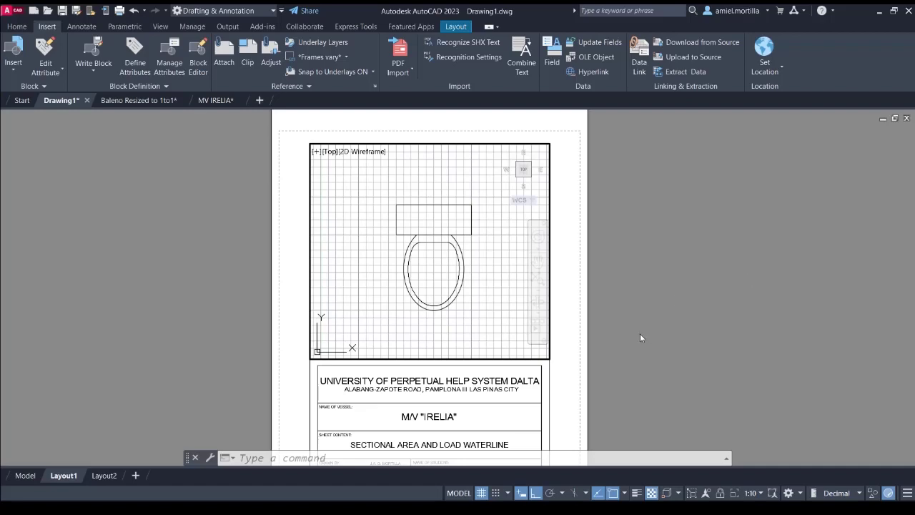
mouse_move(433, 286)
middle_mouse_down()
mouse_move(433, 221)
mouse_move(427, 272)
middle_mouse_up()
double_click(633, 370)
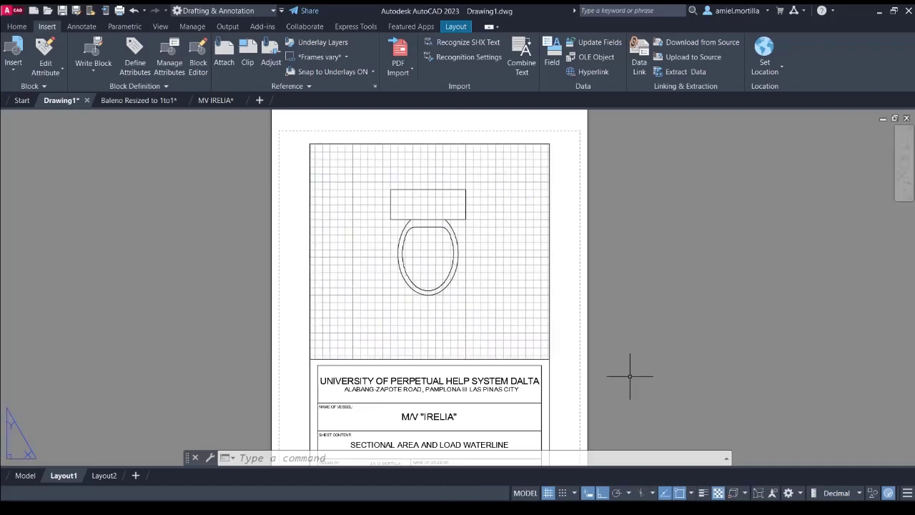